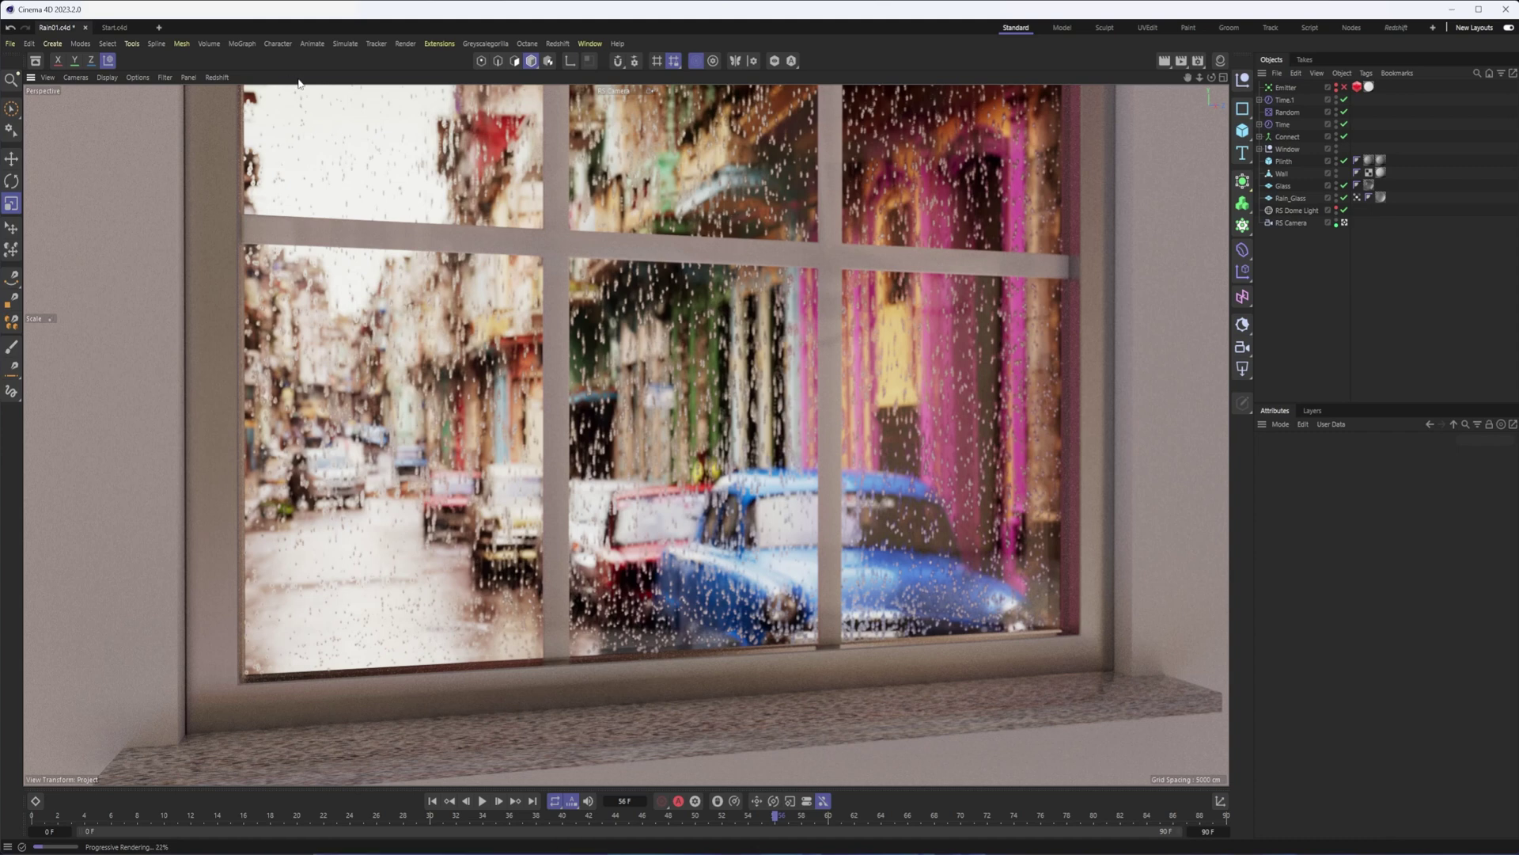
# - Review the Rain01.c4d scene's emitter, rainy city source photo and dome light texture, stopping the Redshift IPR
pyautogui.click(1287, 89)
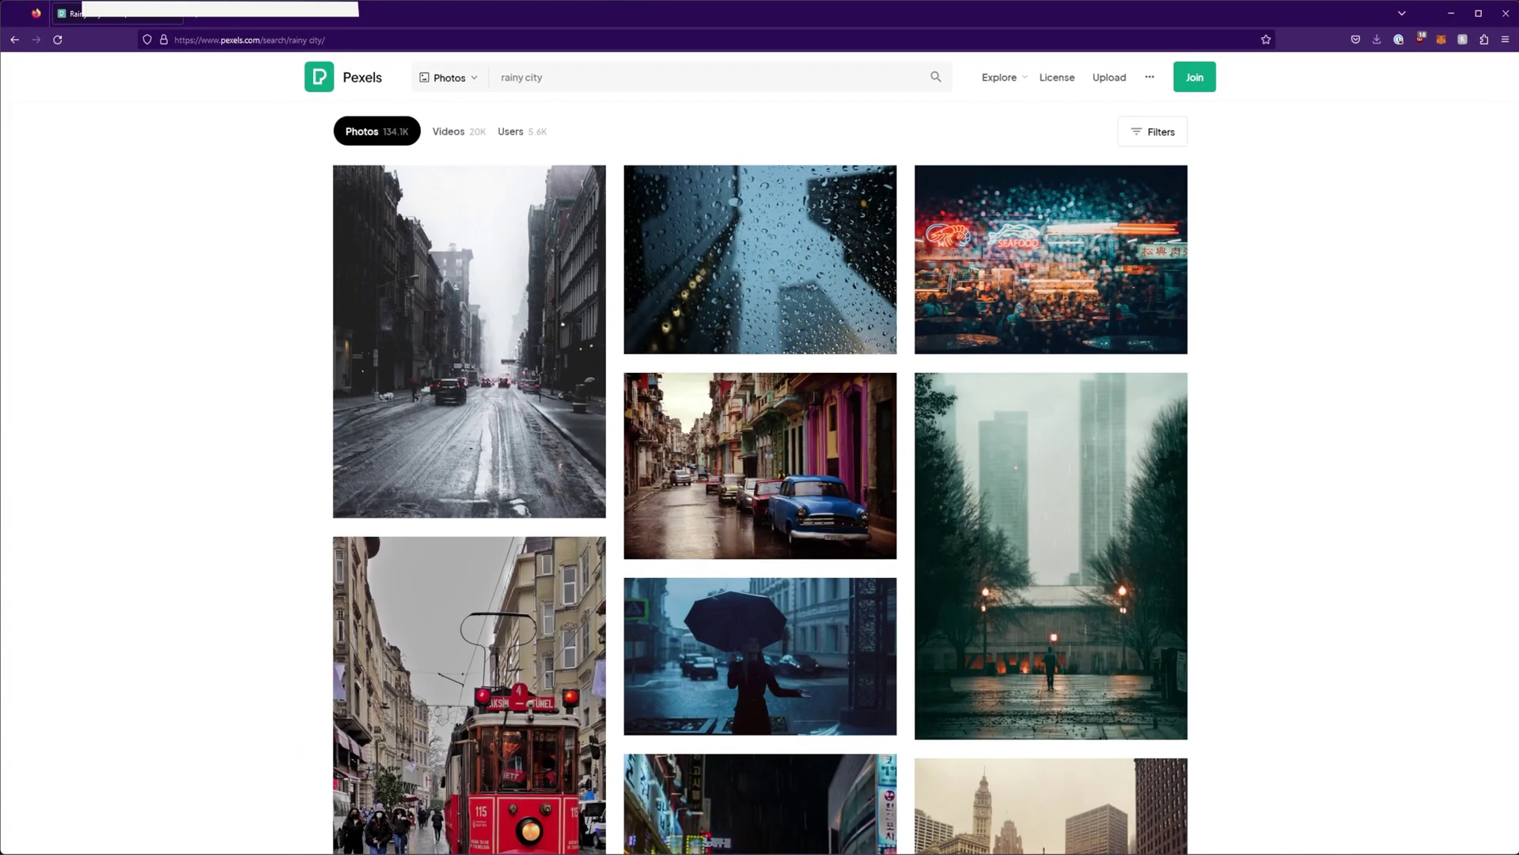
pyautogui.click(789, 466)
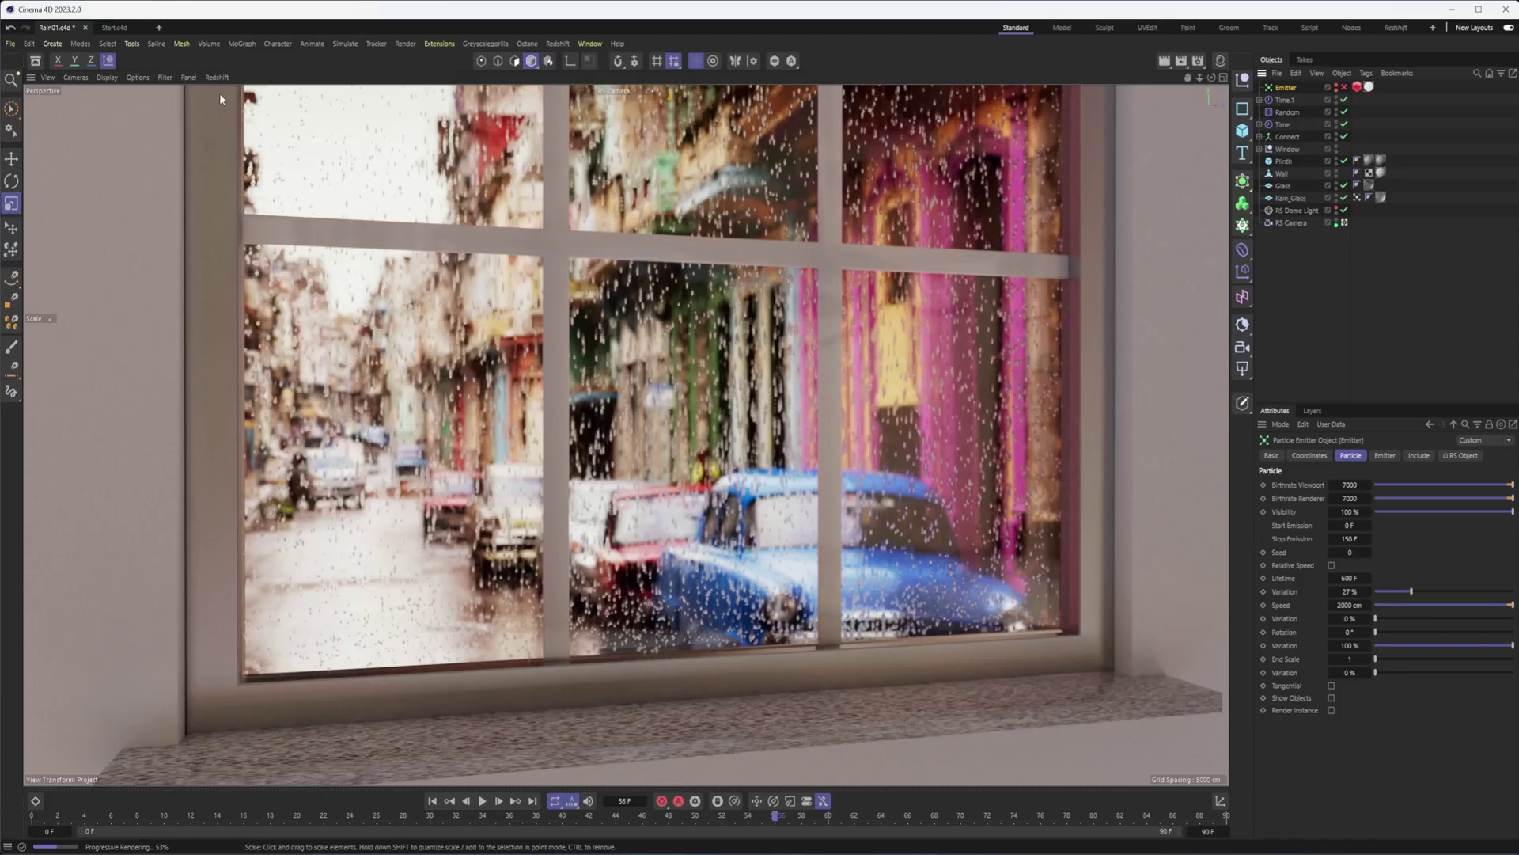
pyautogui.click(217, 78)
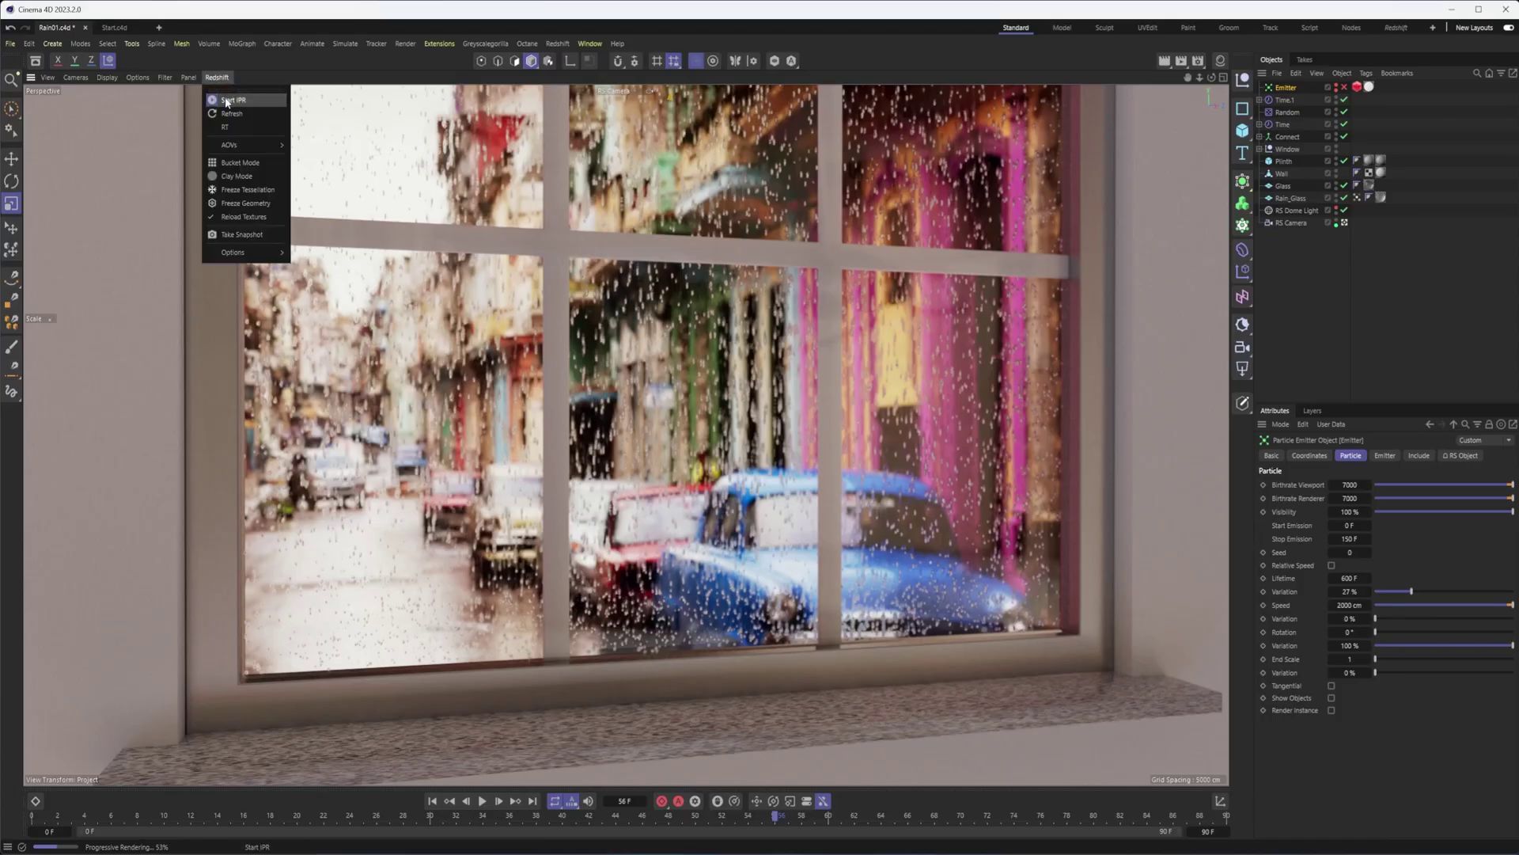
pyautogui.click(226, 100)
pyautogui.click(1286, 212)
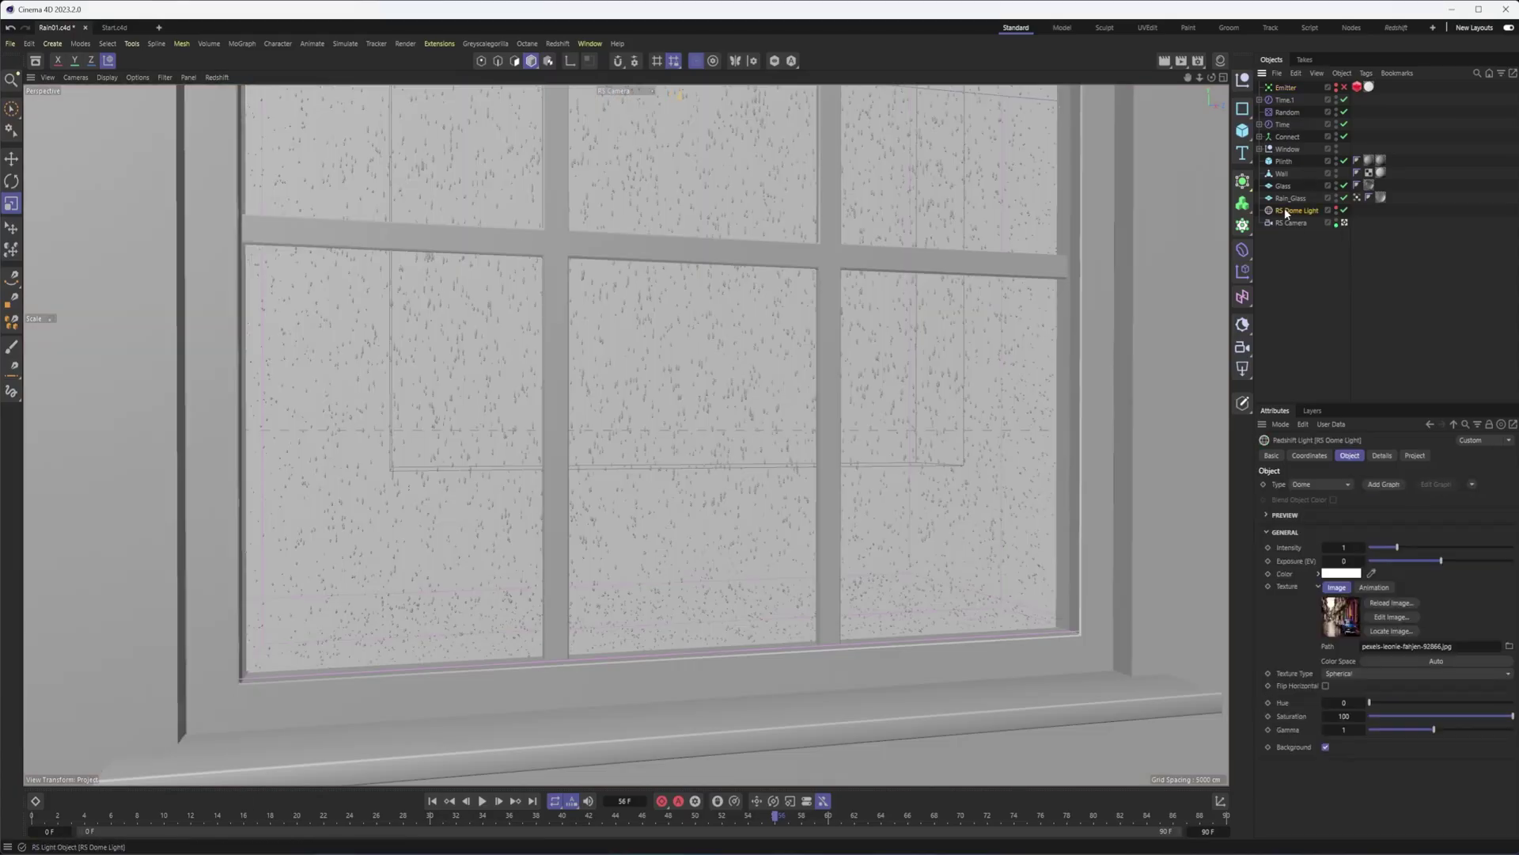
# - Switch to the Start.c4d project and examine the image path of its dome light texture
pyautogui.click(125, 29)
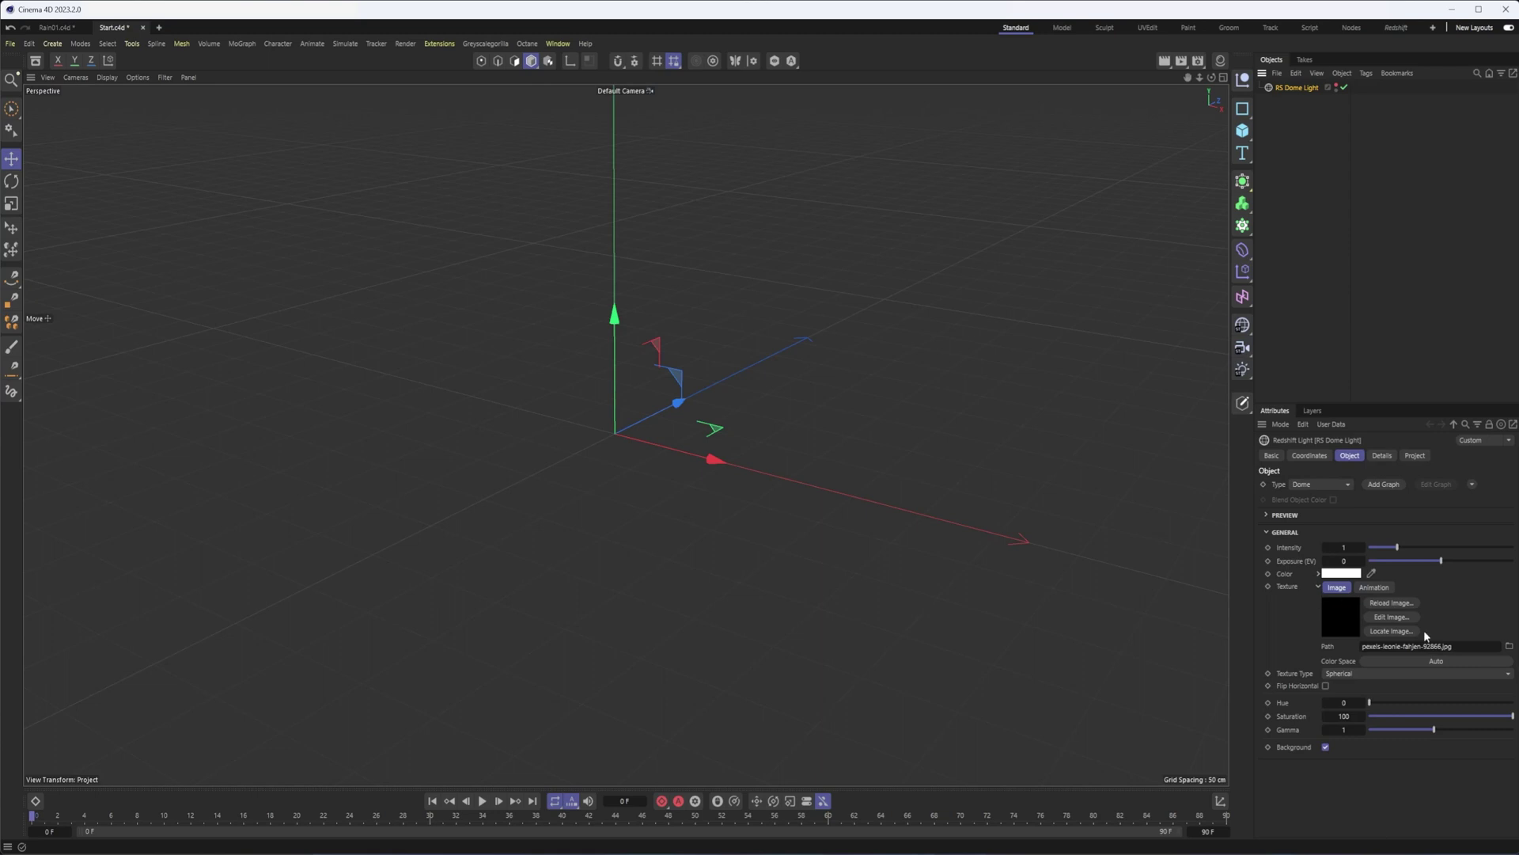
pyautogui.click(1478, 649)
pyautogui.moveTo(1451, 646); pyautogui.dragTo(1335, 642)
pyautogui.keyDown('alt'); pyautogui.moveTo(716, 416); pyautogui.dragTo(690, 400); pyautogui.keyUp('alt')
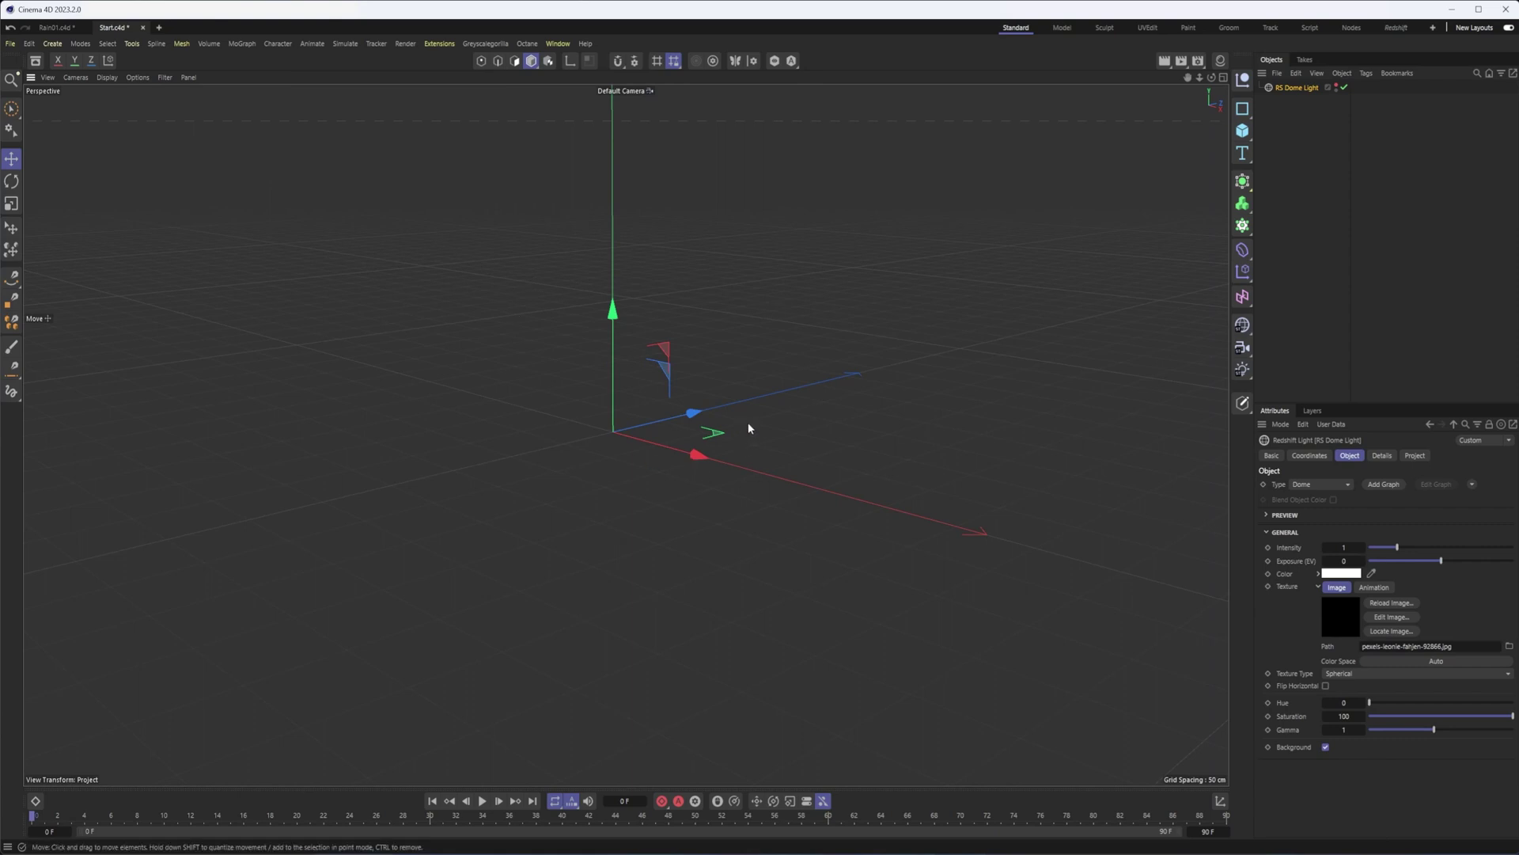
# - Add a plane with its orientation set to +X and frame it in the viewport
pyautogui.click(1243, 130)
pyautogui.click(1293, 174)
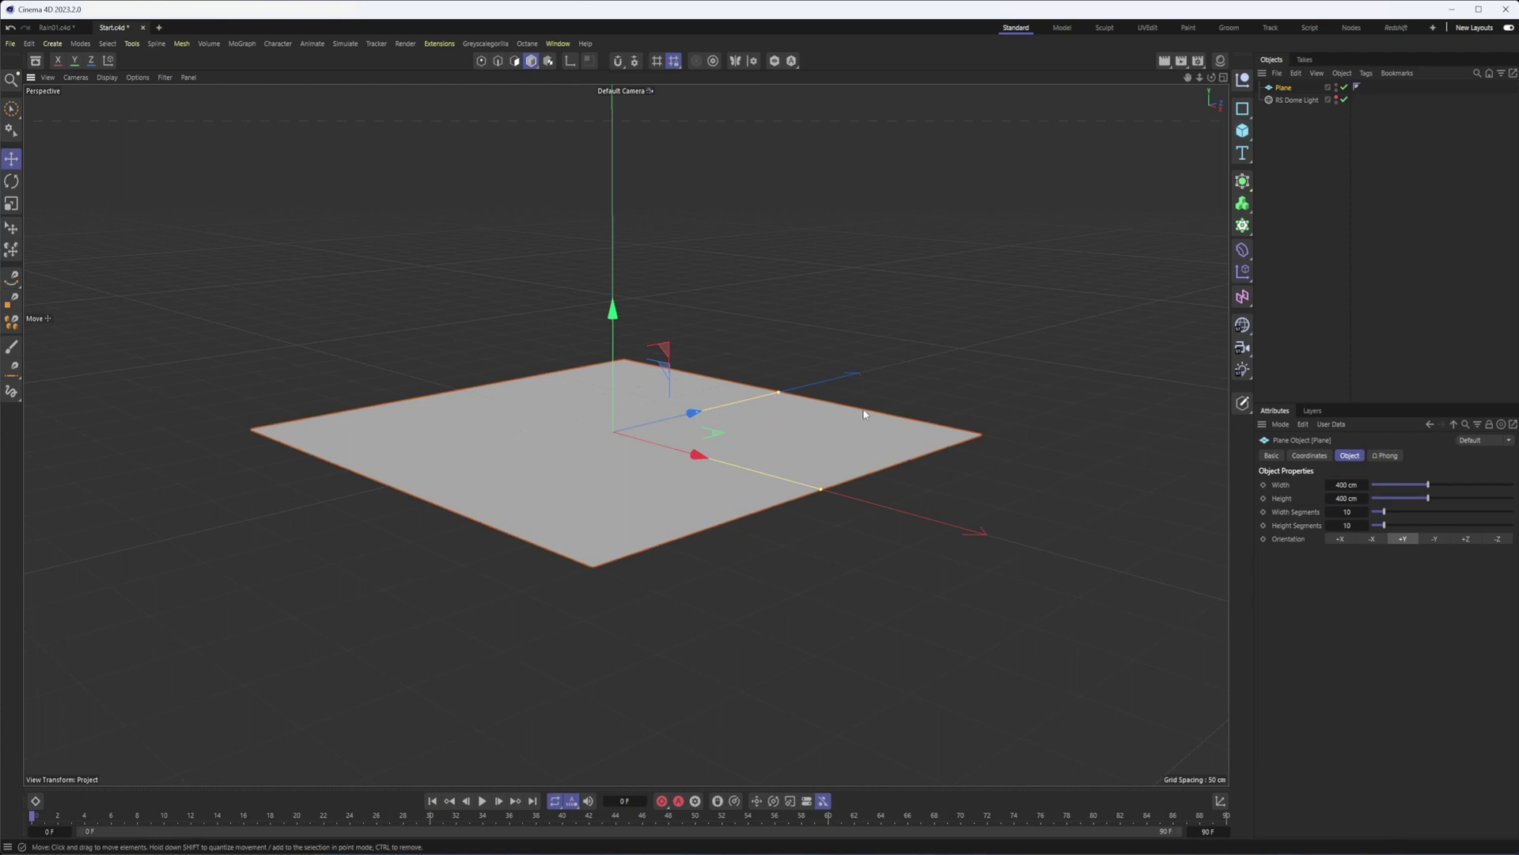
pyautogui.keyDown('alt'); pyautogui.moveTo(854, 424); pyautogui.dragTo(904, 461, button='middle'); pyautogui.keyUp('alt')
pyautogui.keyDown('alt'); pyautogui.moveTo(904, 460); pyautogui.dragTo(894, 458); pyautogui.keyUp('alt')
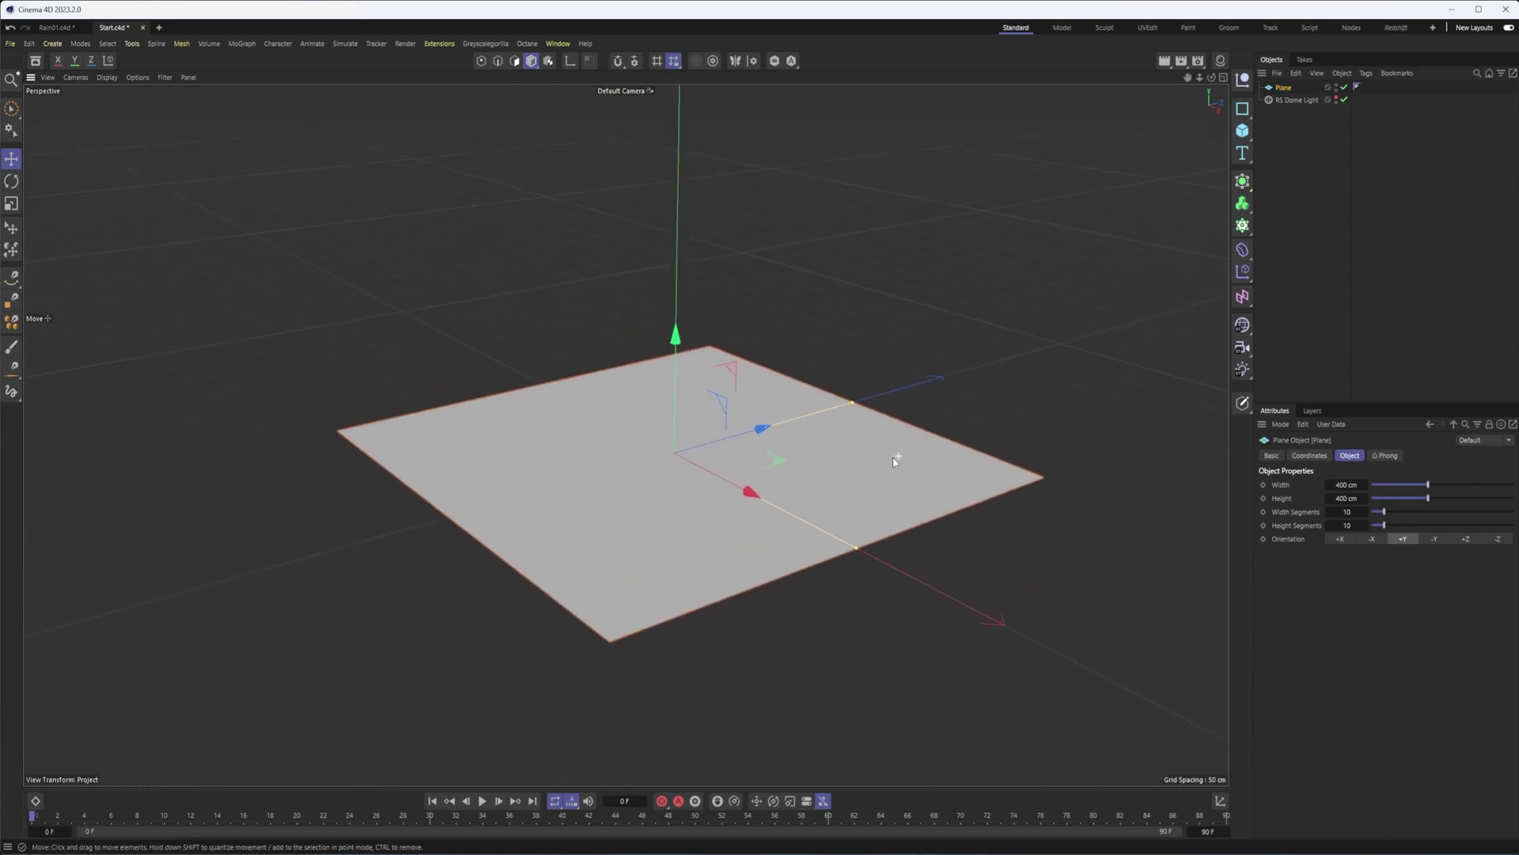
pyautogui.click(1342, 538)
pyautogui.press('h')
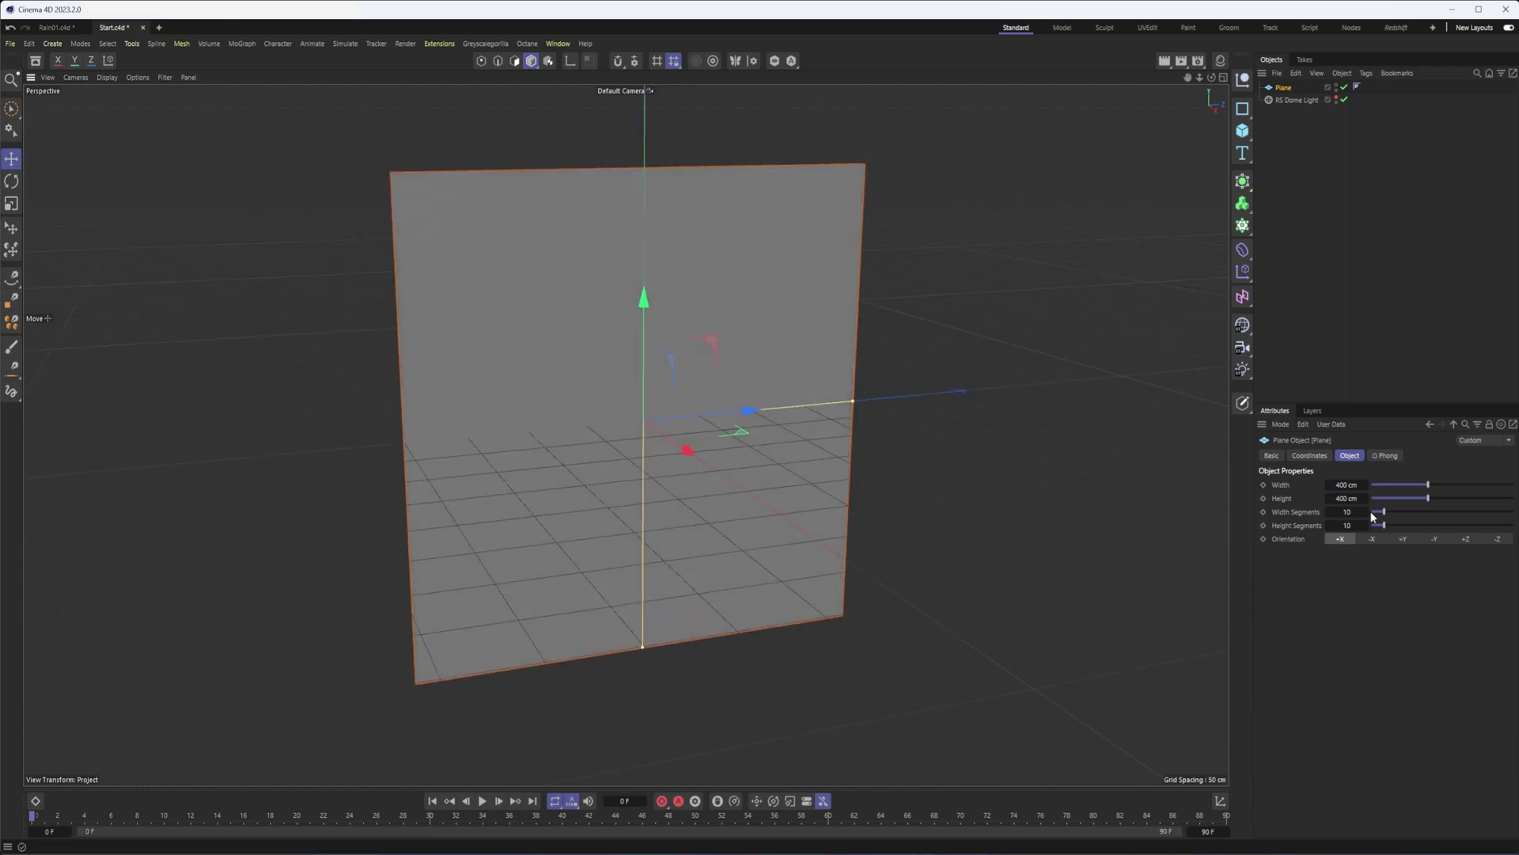
# - Set the plane's height to 200 cm
pyautogui.moveTo(1428, 485); pyautogui.dragTo(1403, 498)
pyautogui.hotkey('ctrl', 'z')
pyautogui.doubleClick(1345, 499)
pyautogui.write('200')
pyautogui.press('Return')
pyautogui.click(1282, 512)
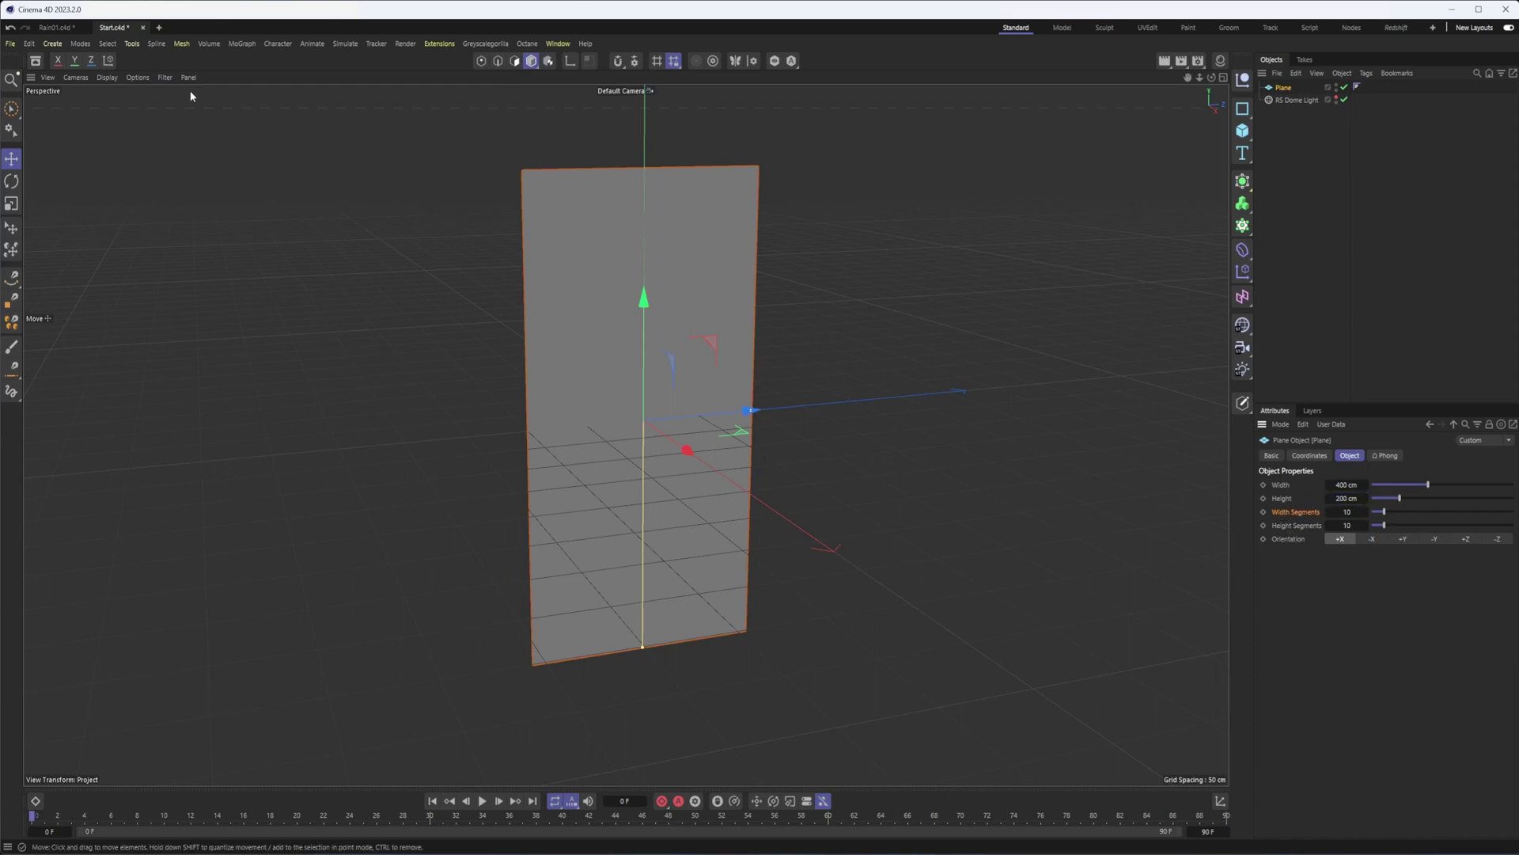
# - Switch the viewport to shading with lines so the plane's segments are drawn
pyautogui.click(113, 78)
pyautogui.click(136, 129)
pyautogui.keyDown('alt'); pyautogui.moveTo(640, 348); pyautogui.dragTo(670, 346, button='right'); pyautogui.keyUp('alt')
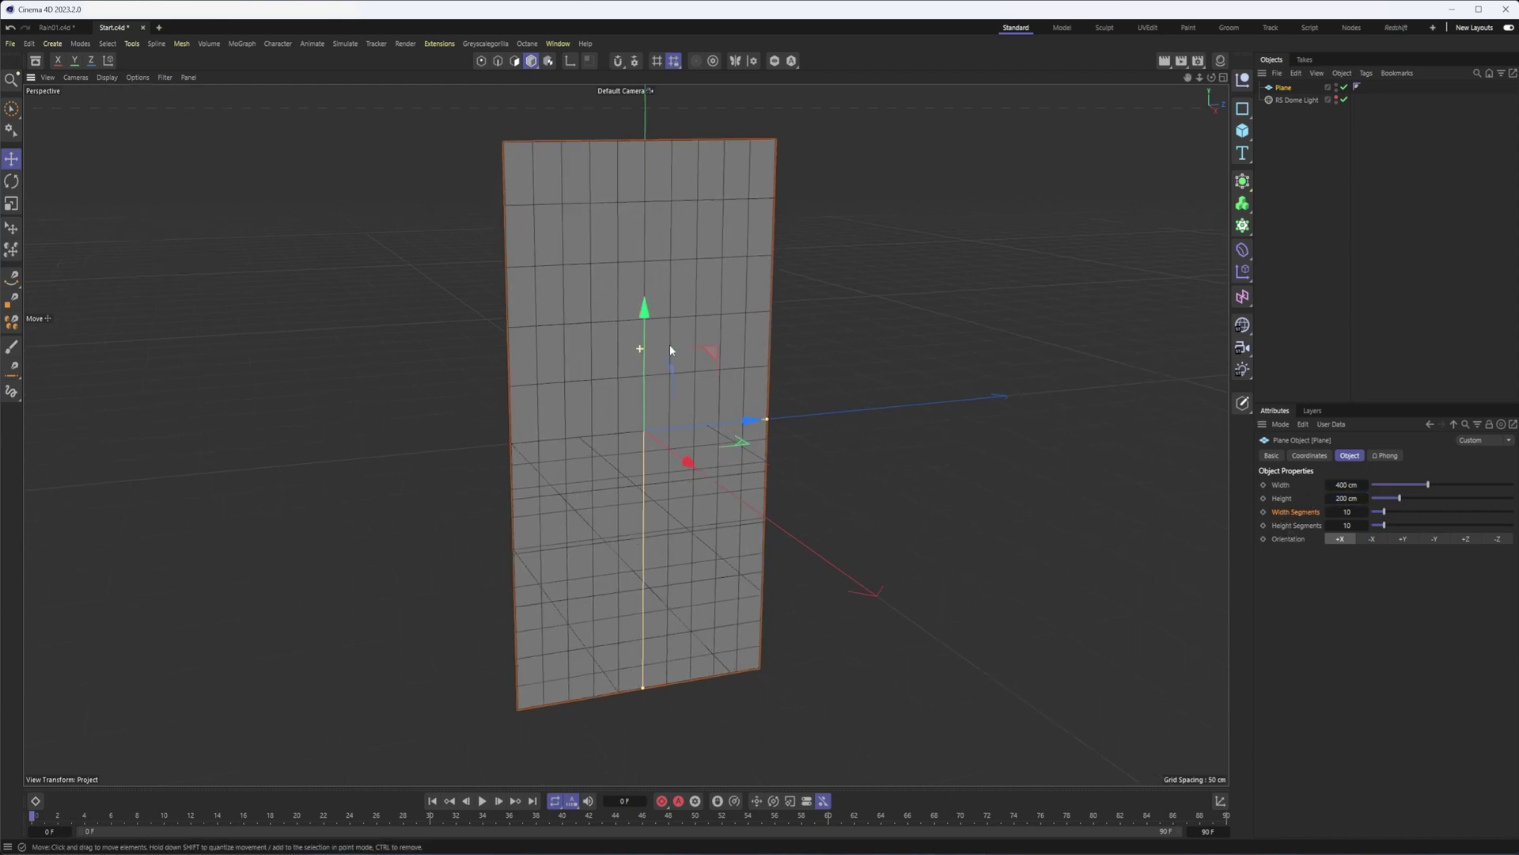
pyautogui.keyDown('alt'); pyautogui.moveTo(672, 346); pyautogui.dragTo(696, 376, button='middle'); pyautogui.keyUp('alt')
pyautogui.keyDown('alt'); pyautogui.moveTo(695, 376); pyautogui.dragTo(727, 380, button='right'); pyautogui.keyUp('alt')
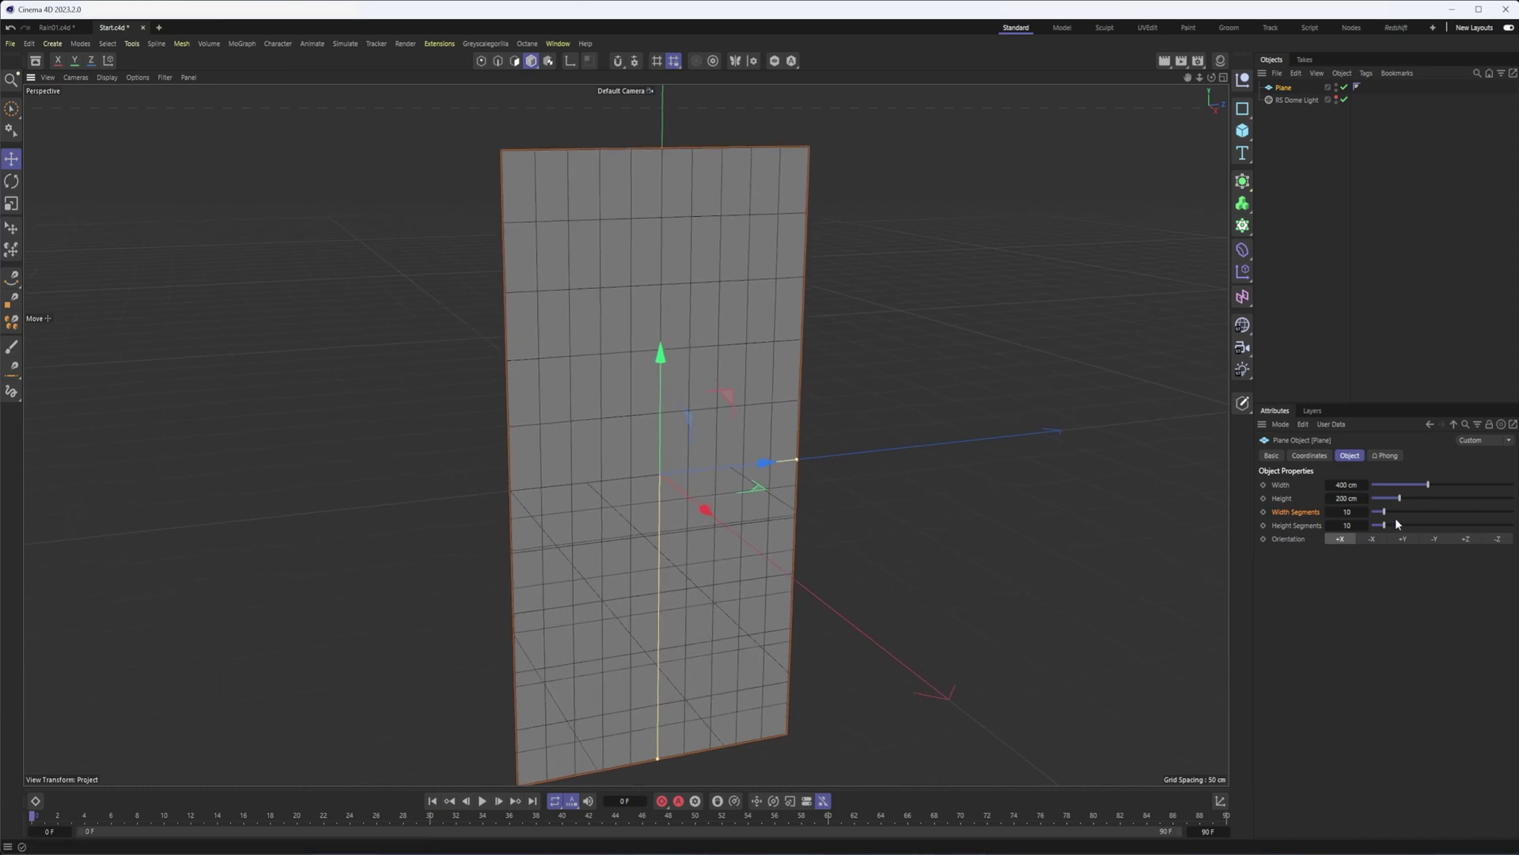
# - Set the plane's width segments to 200 and its height segments to 100
pyautogui.moveTo(1384, 512); pyautogui.dragTo(1404, 511)
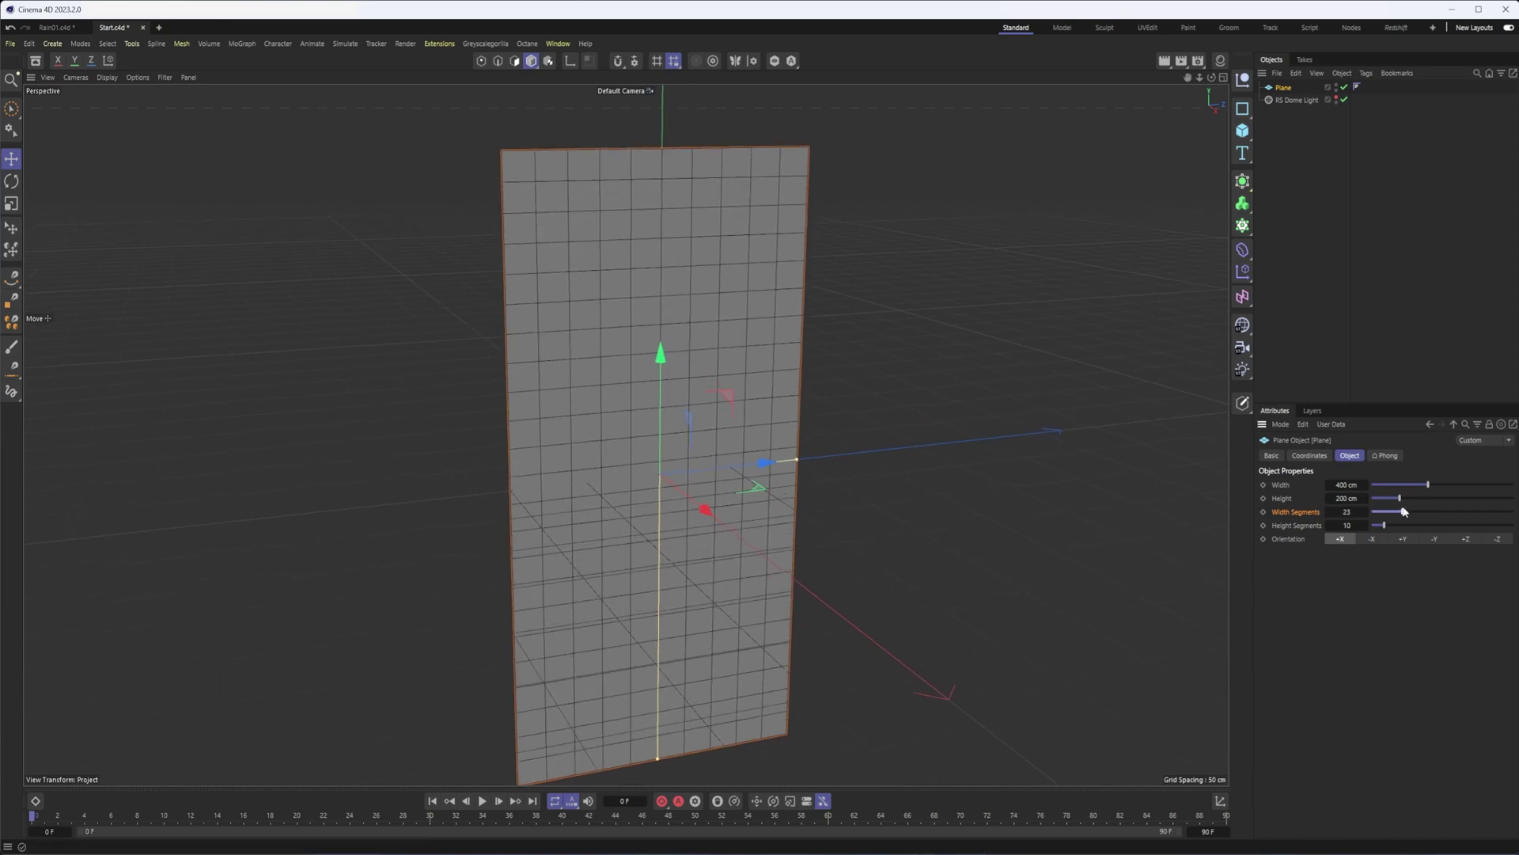
pyautogui.doubleClick(1348, 511)
pyautogui.write('200')
pyautogui.press('Tab')
pyautogui.write('100')
pyautogui.press('Return')
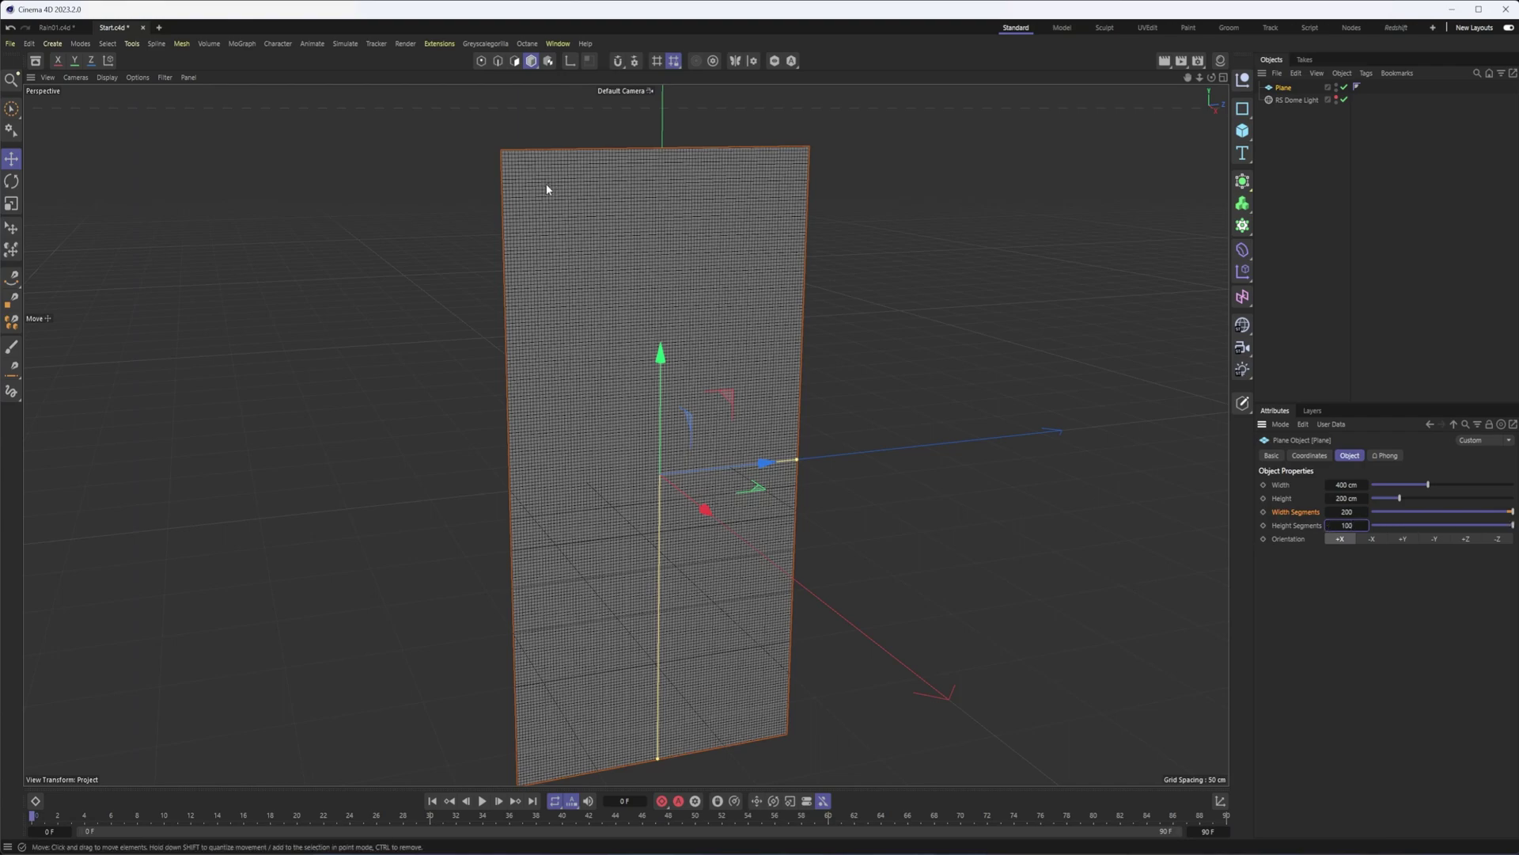
pyautogui.scroll(10, 699, 200)
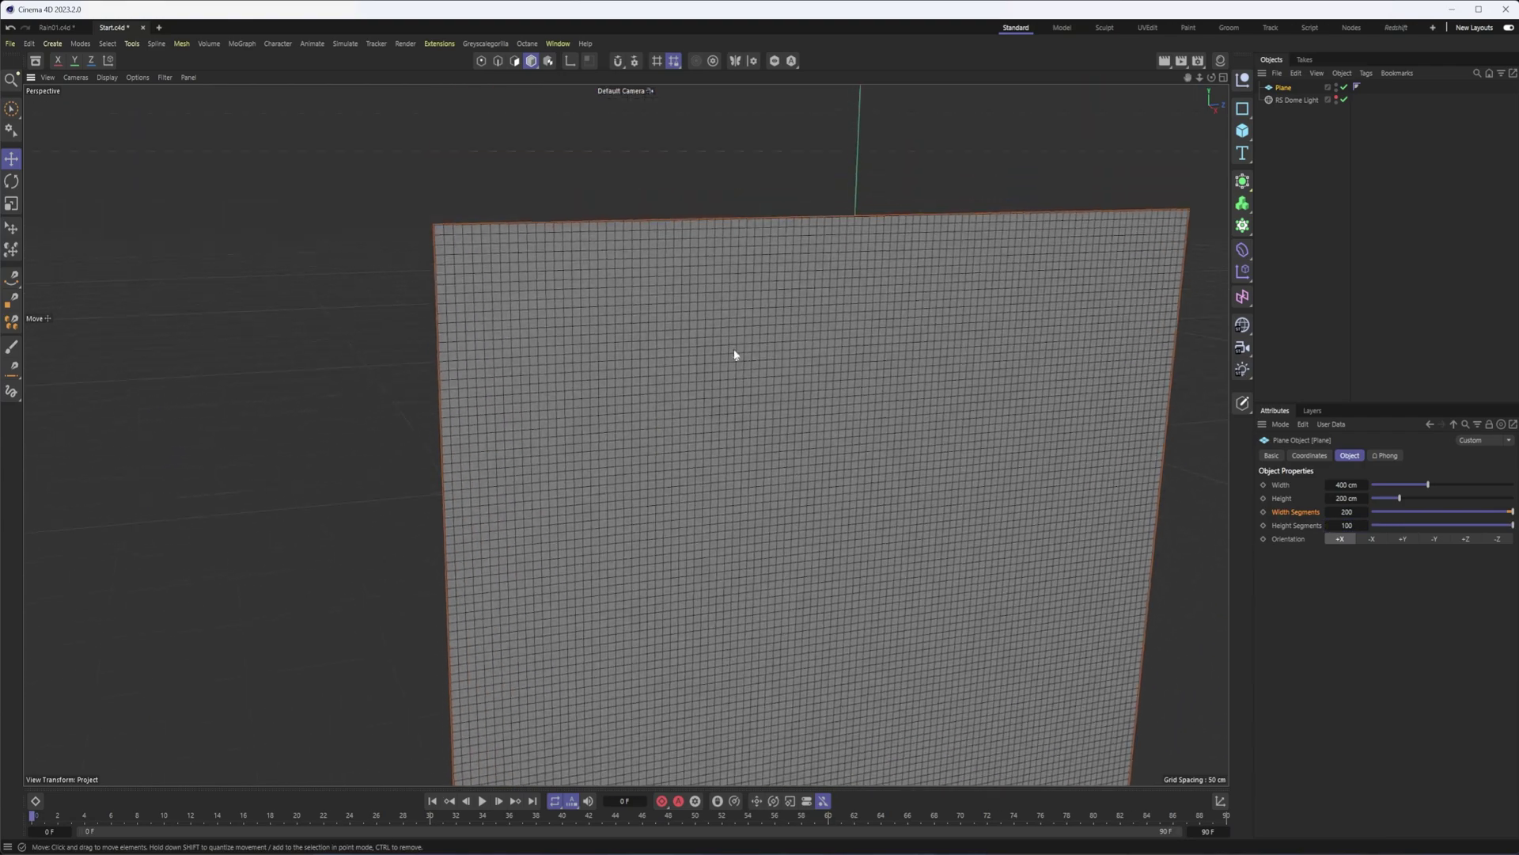
pyautogui.keyDown('alt'); pyautogui.moveTo(734, 351); pyautogui.dragTo(769, 359); pyautogui.keyUp('alt')
pyautogui.scroll(-6, 770, 360)
pyautogui.keyDown('alt'); pyautogui.moveTo(835, 470); pyautogui.dragTo(745, 353, button='middle'); pyautogui.keyUp('alt')
pyautogui.scroll(-2, 745, 355)
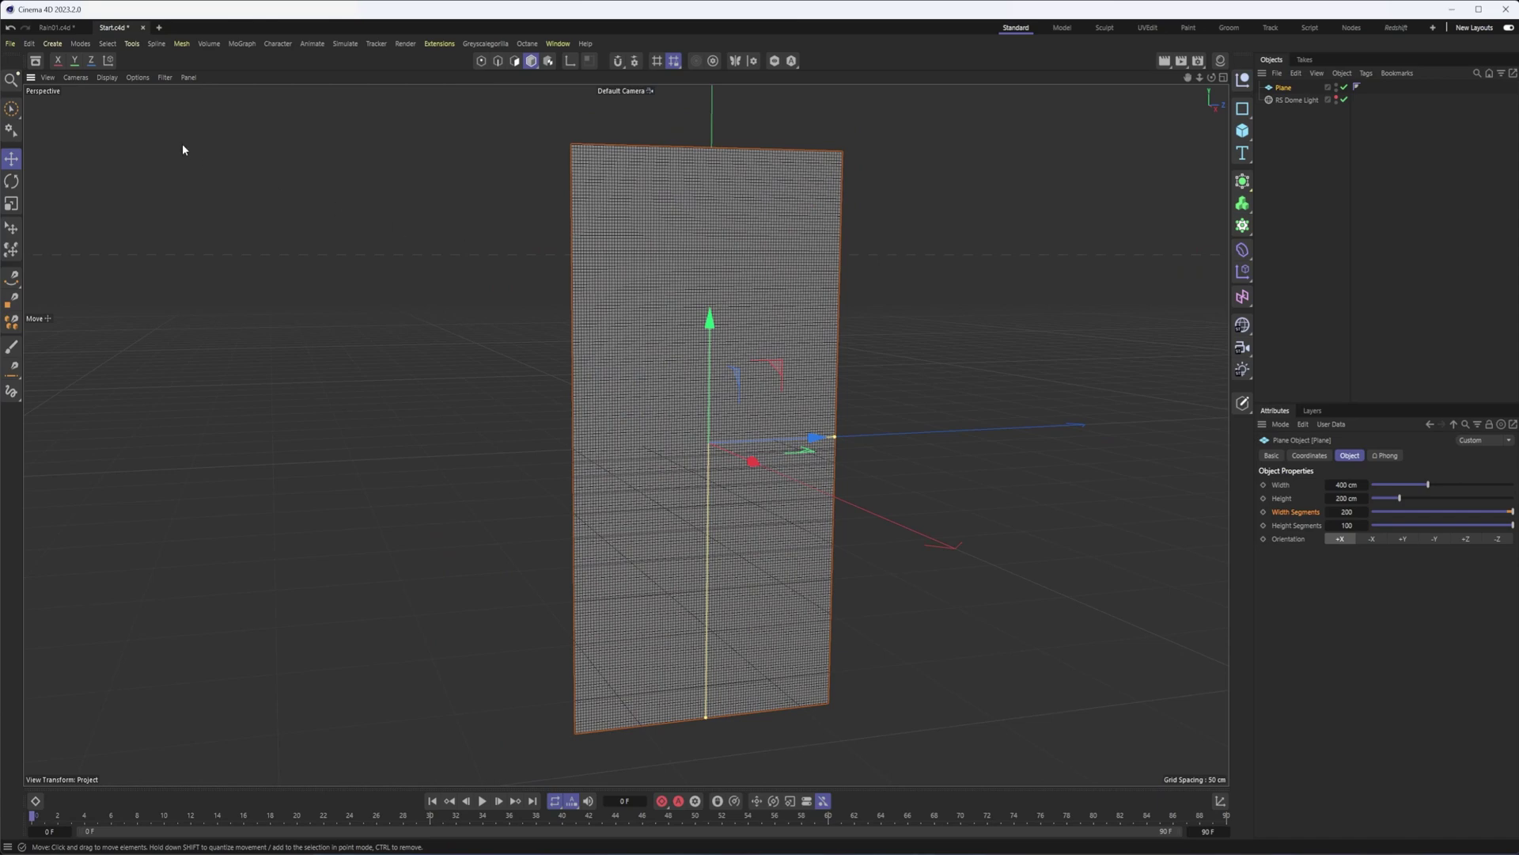
# - Hide the workplane grid in the viewport
pyautogui.click(163, 77)
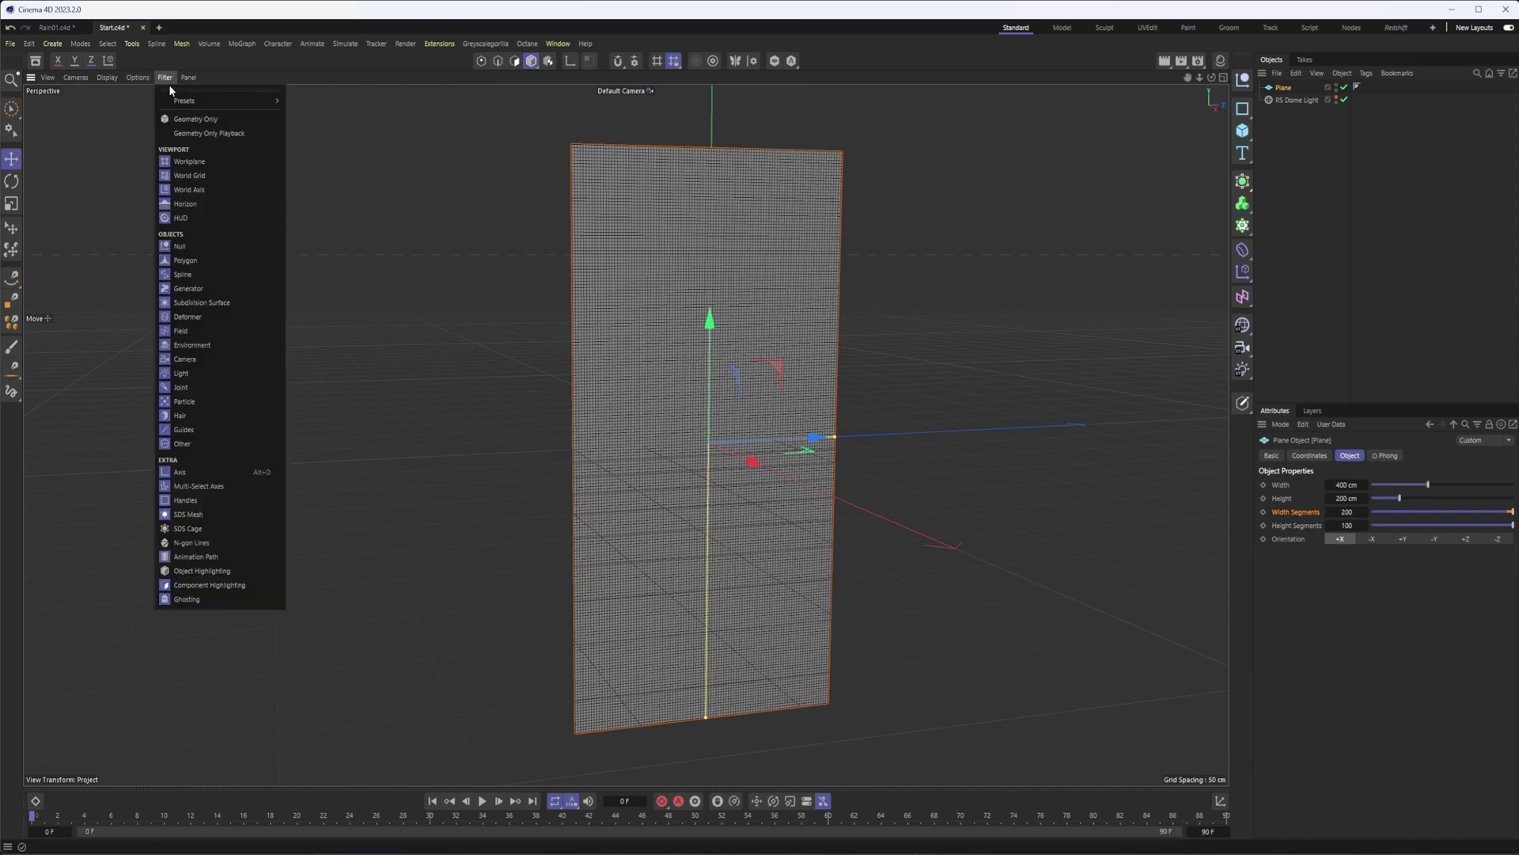
pyautogui.click(187, 165)
pyautogui.keyDown('alt'); pyautogui.moveTo(694, 290); pyautogui.dragTo(761, 317); pyautogui.keyUp('alt')
pyautogui.keyDown('alt'); pyautogui.moveTo(768, 318); pyautogui.dragTo(692, 329, button='middle'); pyautogui.keyUp('alt')
pyautogui.keyDown('alt'); pyautogui.moveTo(692, 328); pyautogui.dragTo(695, 319); pyautogui.keyUp('alt')
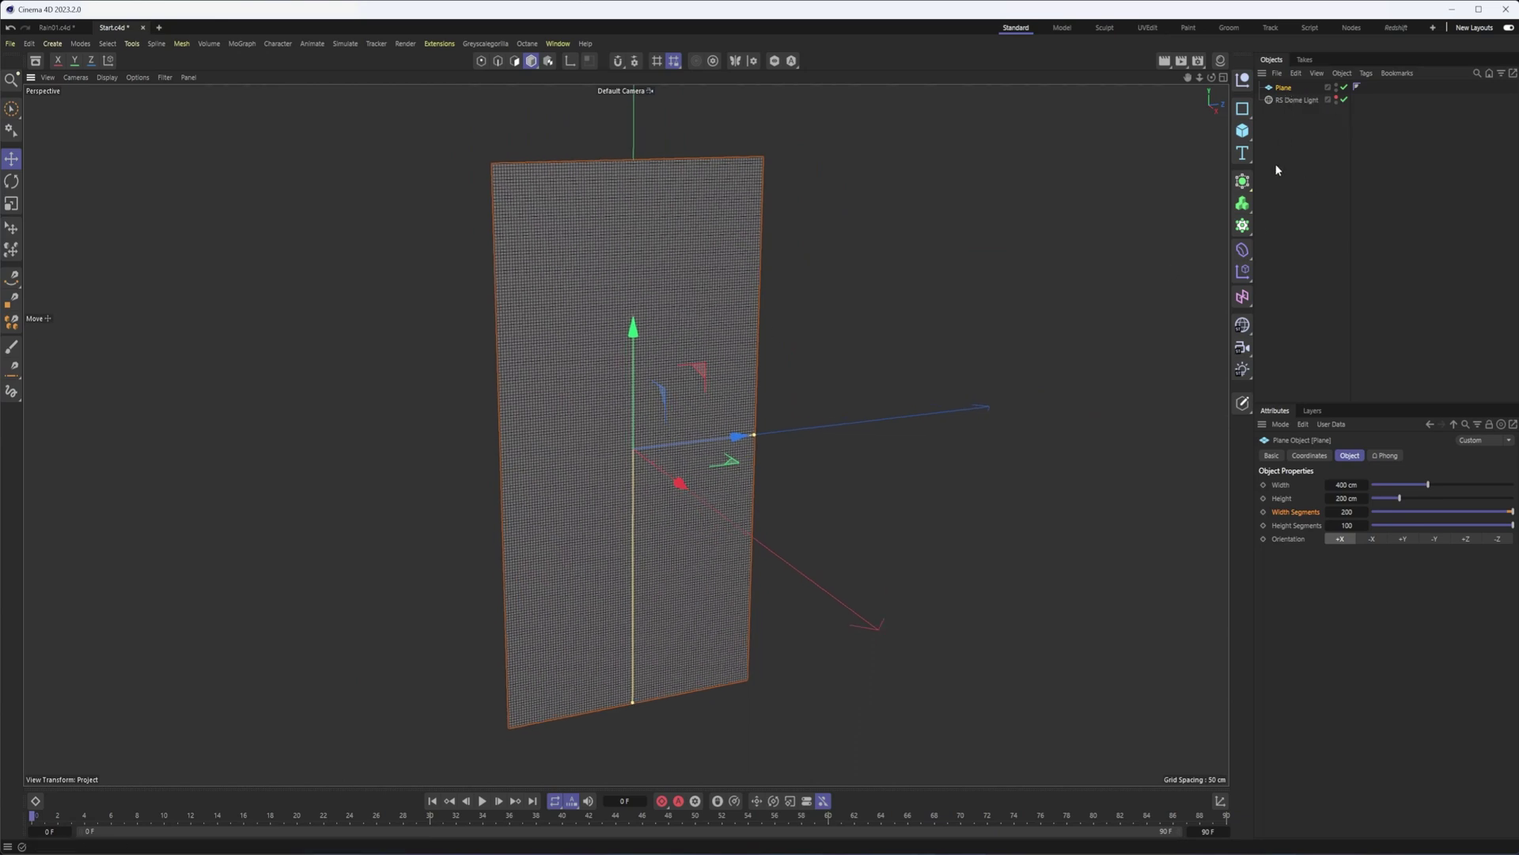
# - Add a sphere and move it along the Z axis until it is clear of the plane
pyautogui.click(1243, 130)
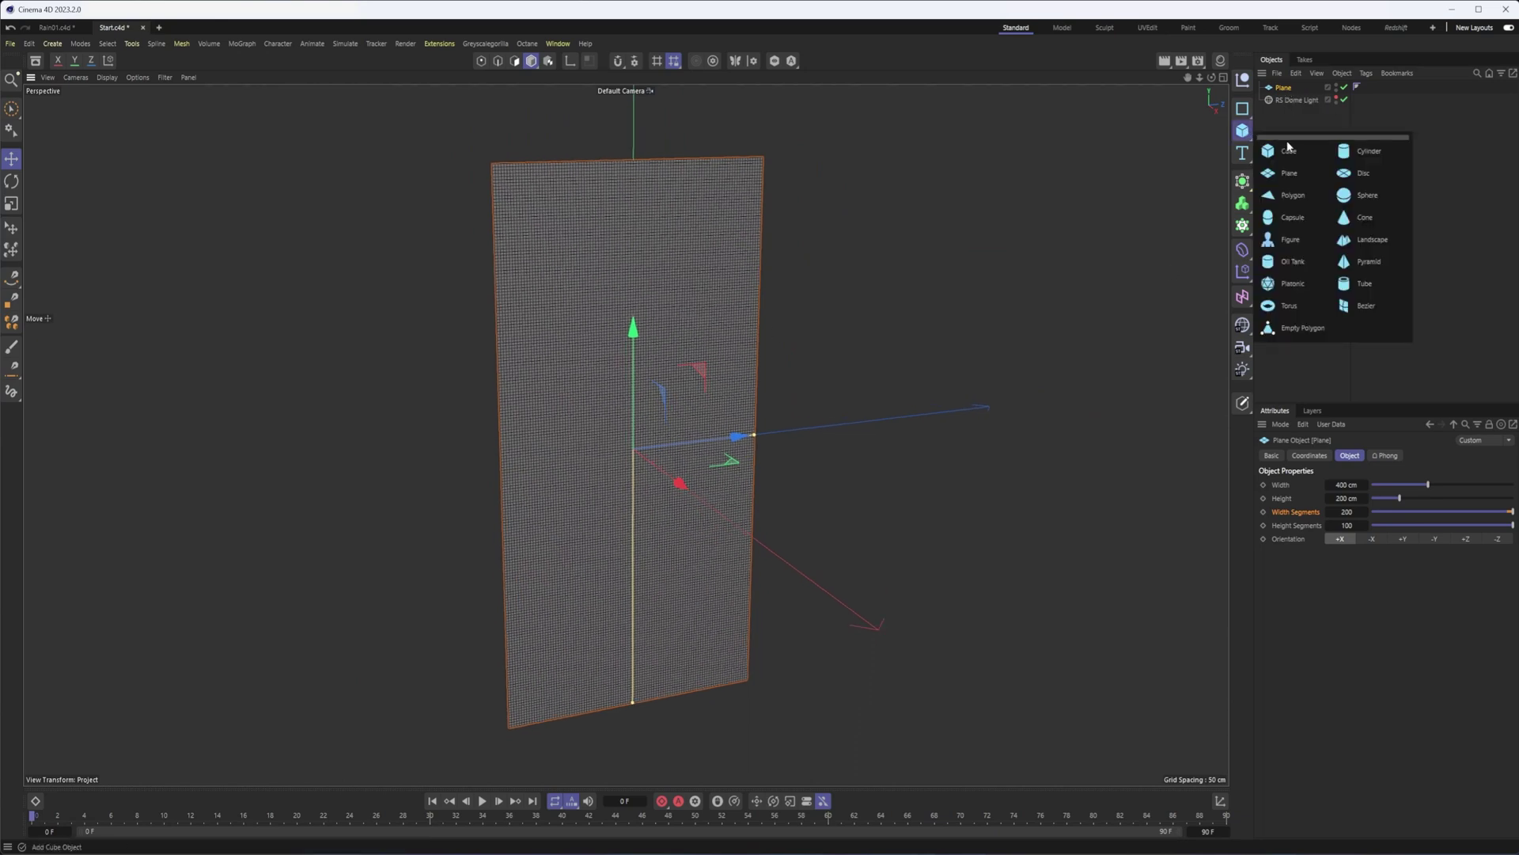
pyautogui.click(1368, 202)
pyautogui.moveTo(729, 440); pyautogui.dragTo(1031, 404)
pyautogui.keyDown('alt'); pyautogui.moveTo(1031, 404); pyautogui.dragTo(819, 449, button='middle'); pyautogui.keyUp('alt')
pyautogui.keyDown('alt'); pyautogui.moveTo(820, 449); pyautogui.dragTo(780, 439); pyautogui.keyUp('alt')
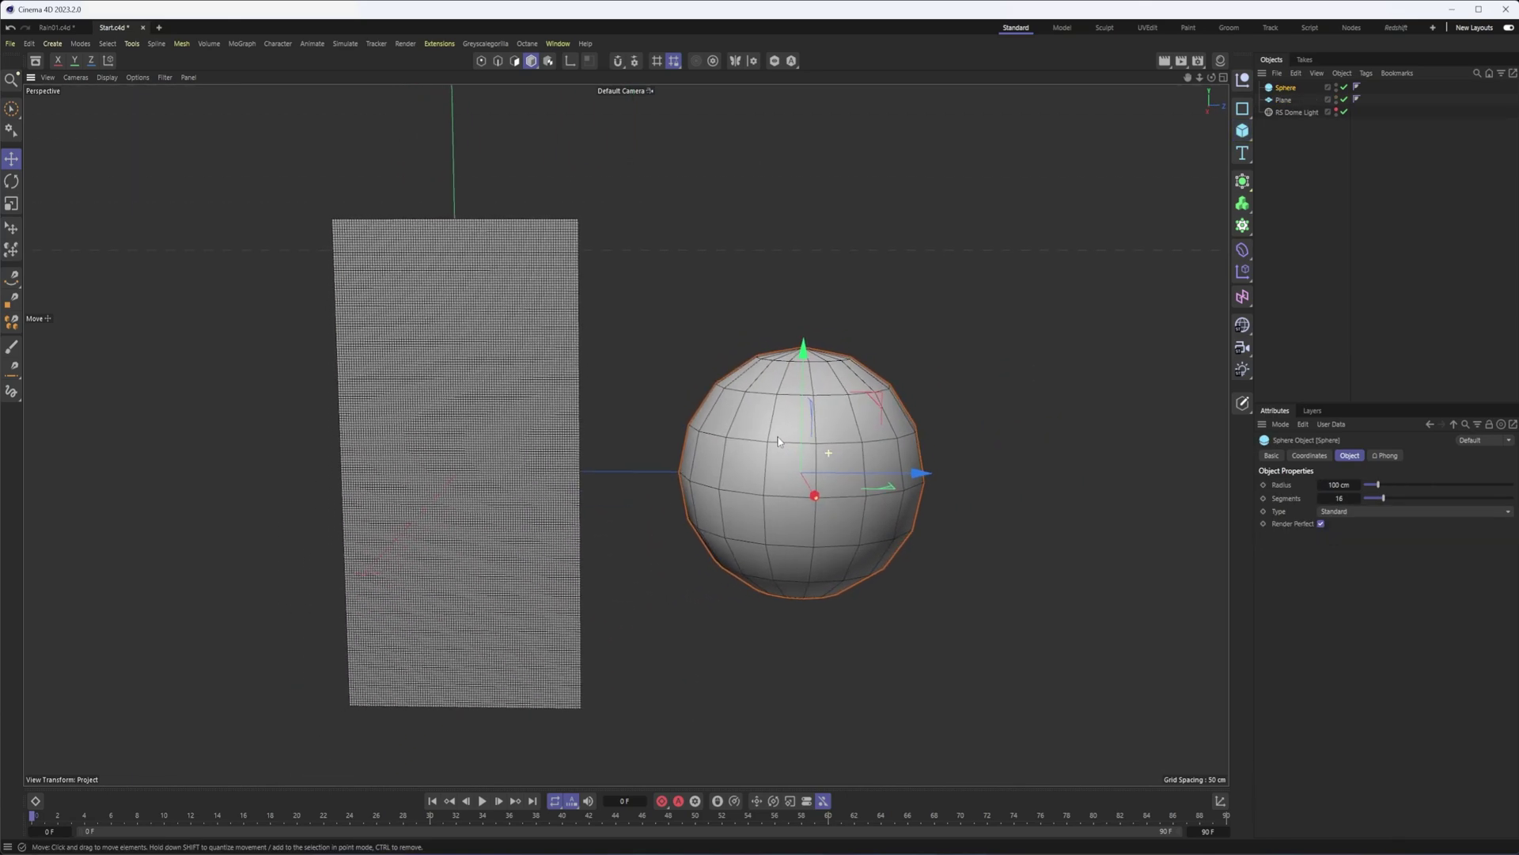
# - Duplicate the sphere twice along the Z axis to form a row of three spheres
pyautogui.keyDown('alt'); pyautogui.moveTo(780, 439); pyautogui.dragTo(727, 415, button='middle'); pyautogui.keyUp('alt')
pyautogui.keyDown('ctrl'); pyautogui.moveTo(736, 431); pyautogui.dragTo(995, 434); pyautogui.keyUp('ctrl')
pyautogui.keyDown('alt'); pyautogui.moveTo(995, 434); pyautogui.dragTo(812, 436, button='middle'); pyautogui.keyUp('alt')
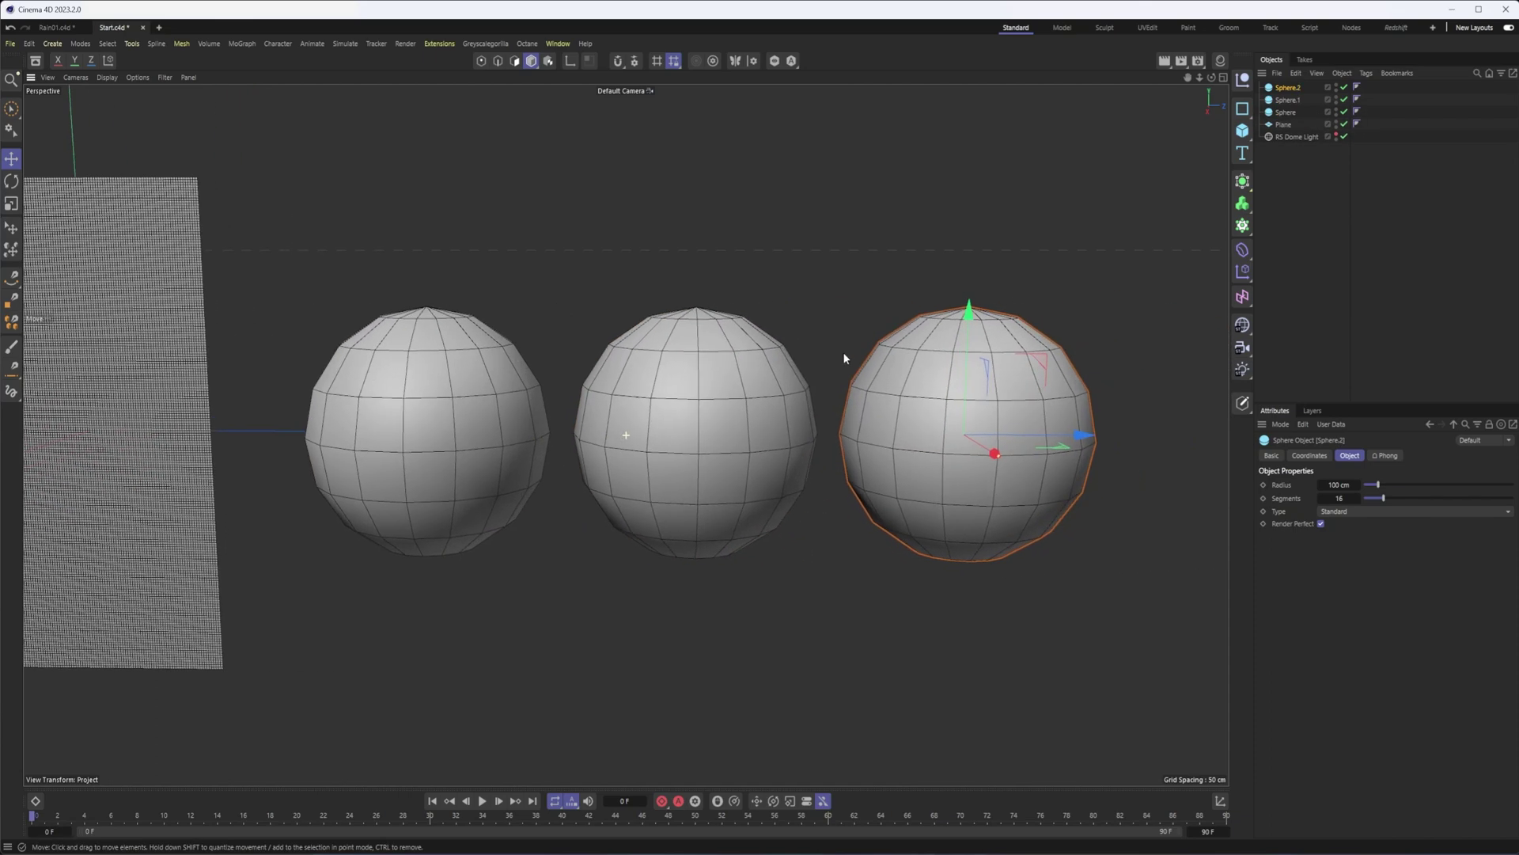
# - Make the middle sphere editable and select its topmost point
pyautogui.click(691, 373)
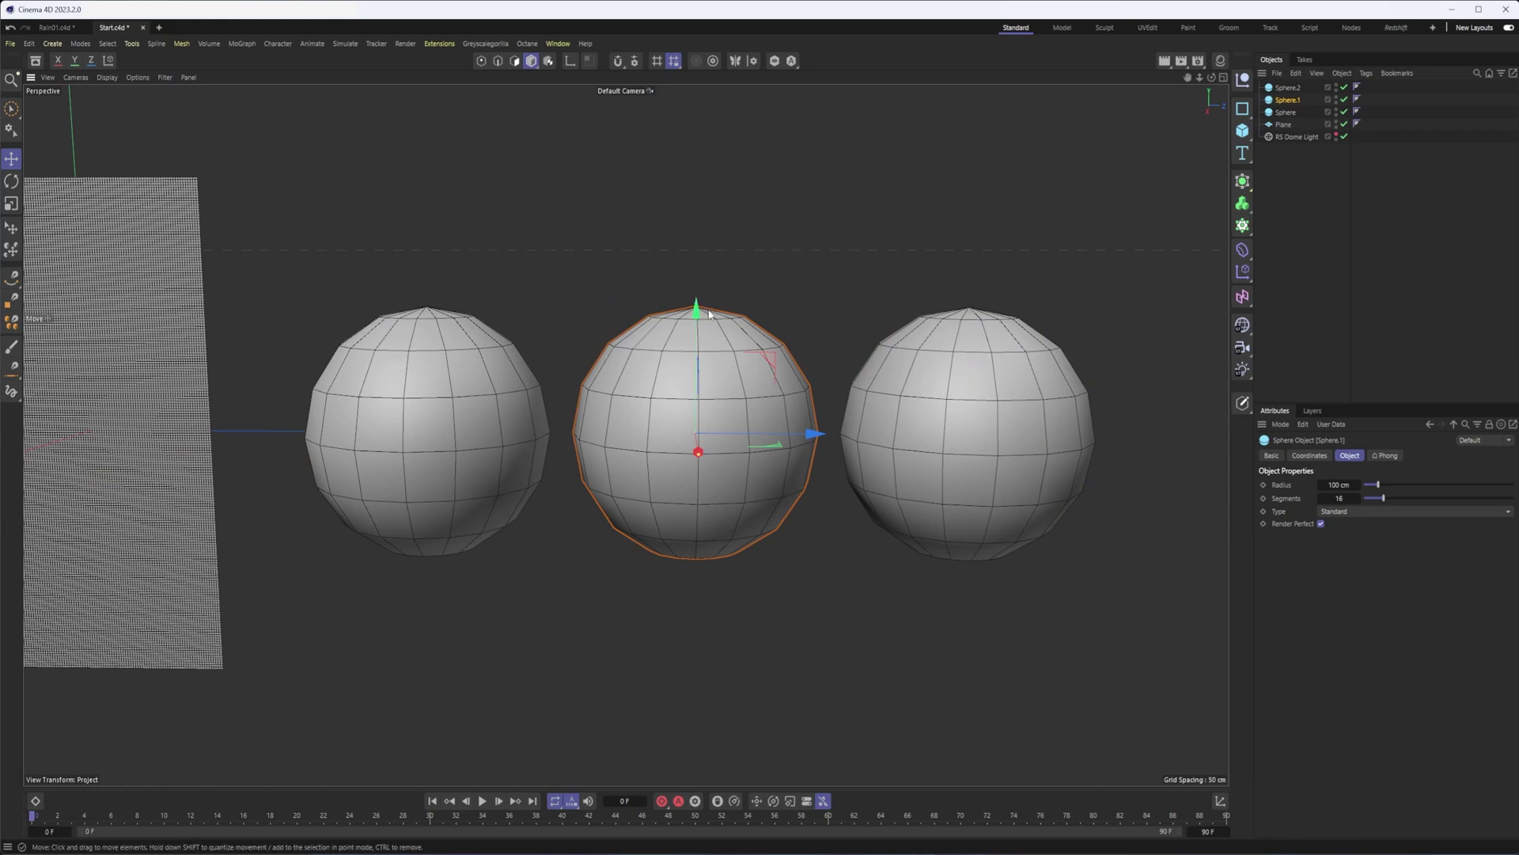
pyautogui.click(1241, 405)
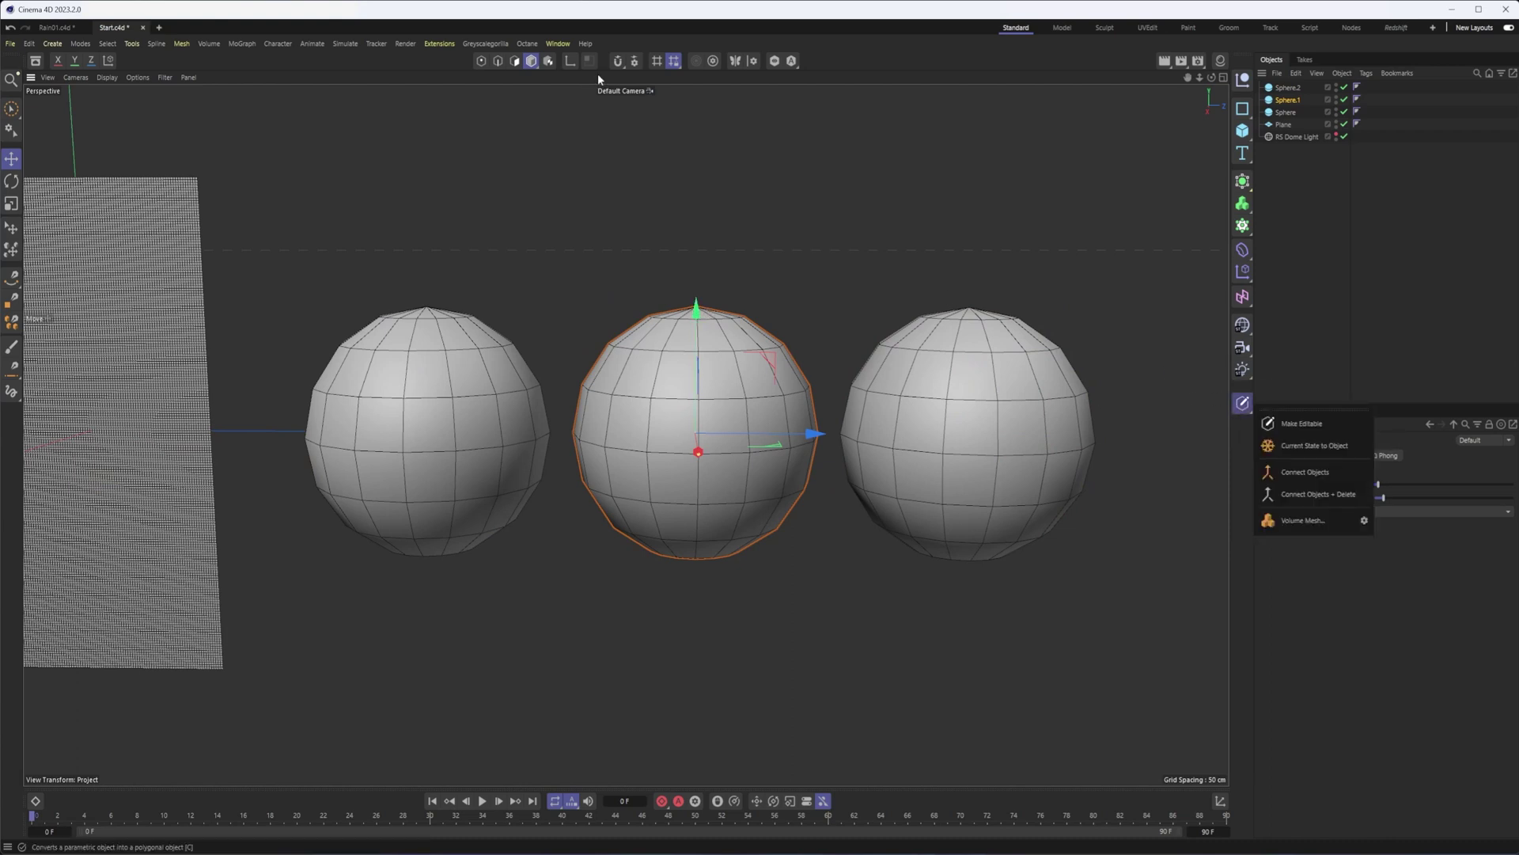
pyautogui.click(1241, 405)
pyautogui.click(1242, 404)
pyautogui.click(481, 61)
pyautogui.click(696, 308)
pyautogui.keyDown('alt'); pyautogui.moveTo(704, 319); pyautogui.dragTo(867, 396); pyautogui.keyUp('alt')
# - Enable soft selection and pull the middle sphere's top point upward to form a teardrop
pyautogui.press('e')
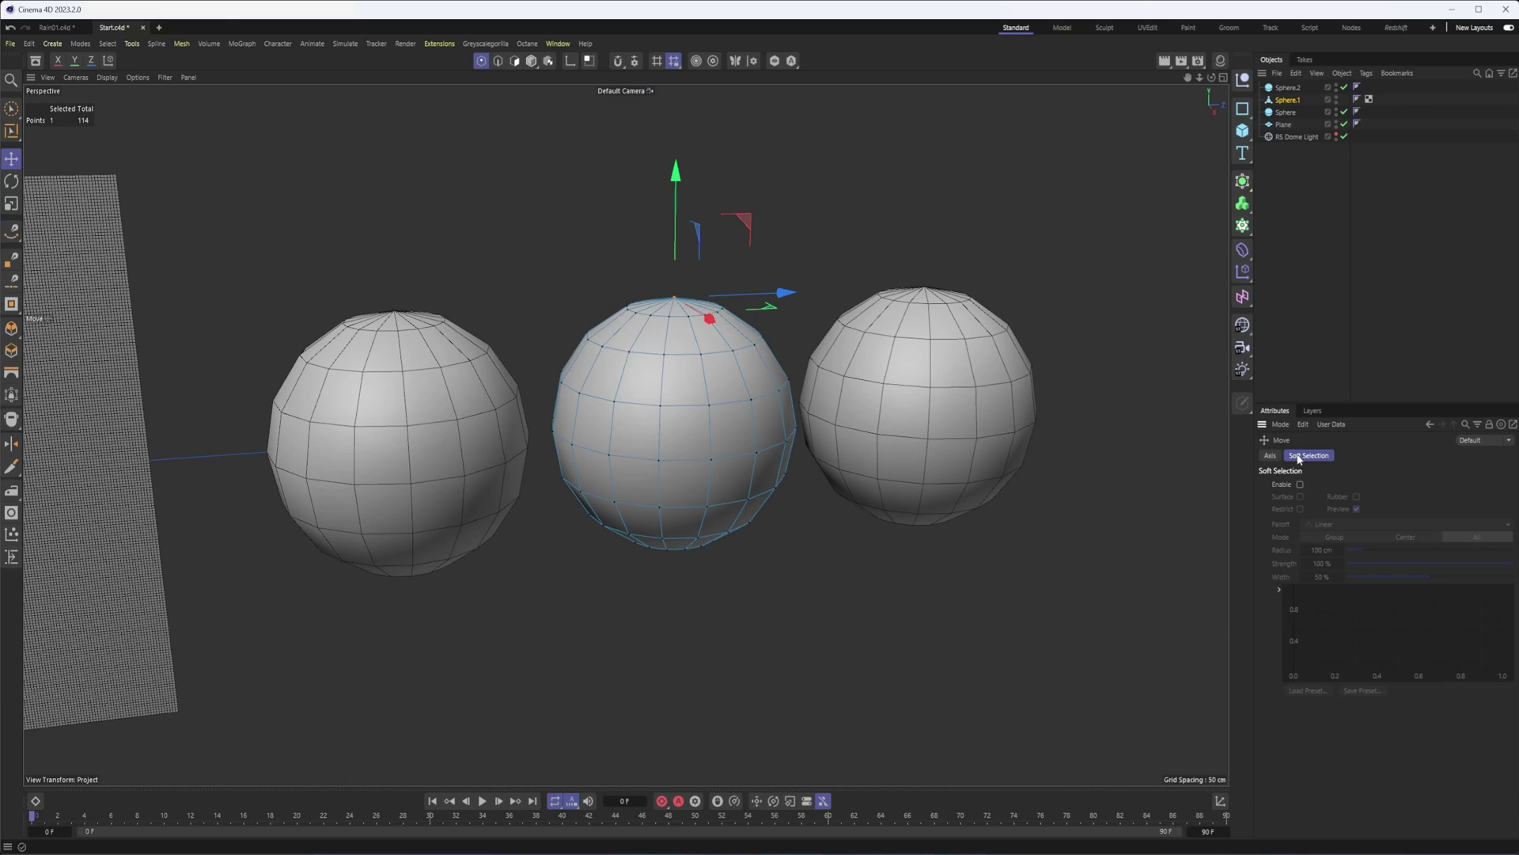
pyautogui.click(1300, 484)
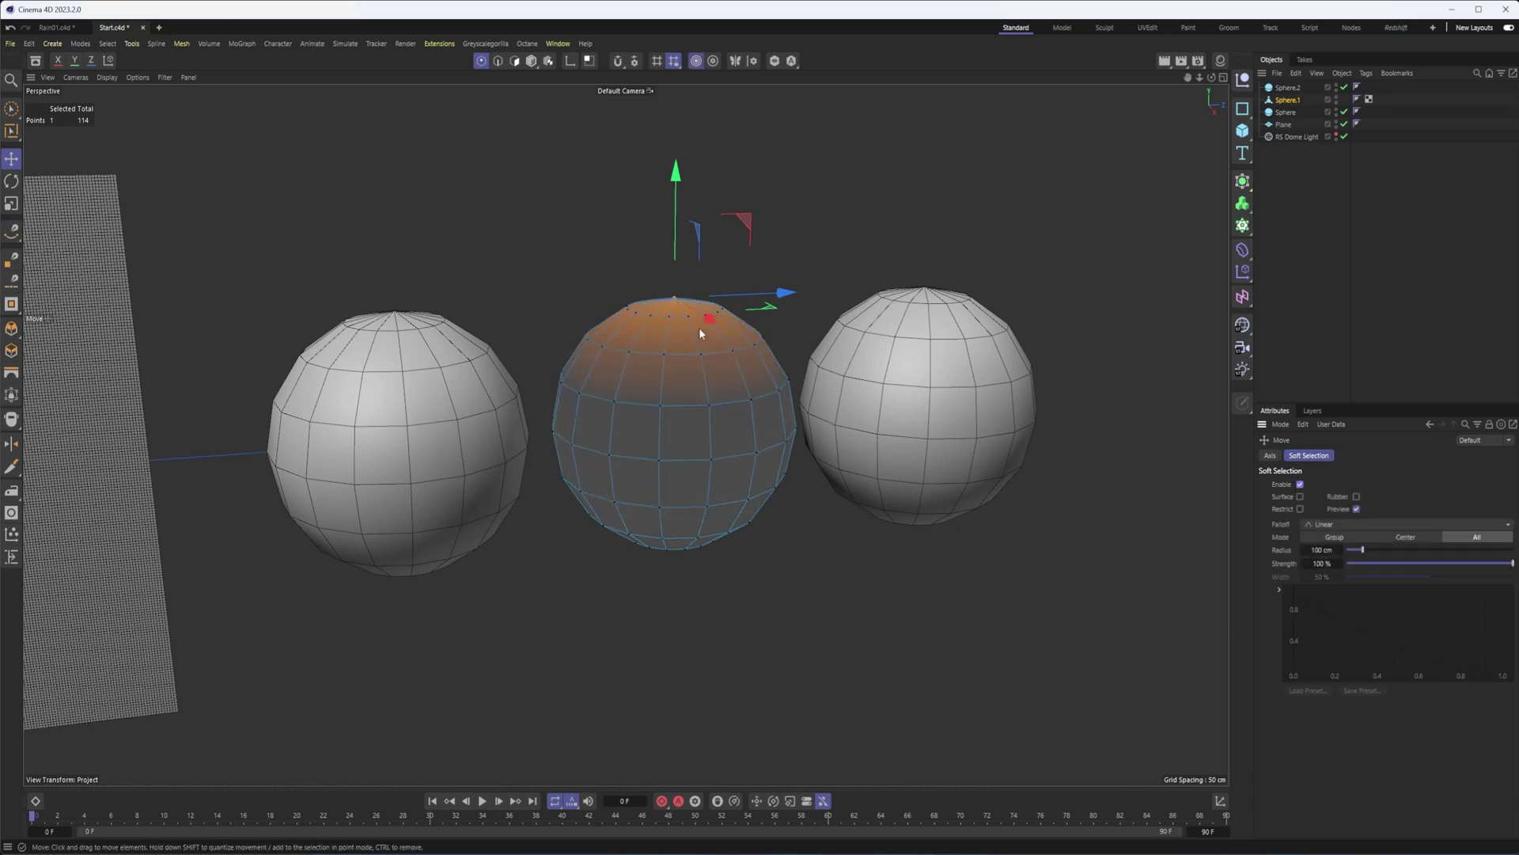
pyautogui.keyDown('alt'); pyautogui.moveTo(674, 339); pyautogui.dragTo(652, 325); pyautogui.keyUp('alt')
pyautogui.moveTo(688, 228); pyautogui.dragTo(685, 101)
pyautogui.keyDown('alt'); pyautogui.moveTo(669, 290); pyautogui.dragTo(624, 326, button='middle'); pyautogui.keyUp('alt')
pyautogui.keyDown('alt'); pyautogui.moveTo(682, 363); pyautogui.dragTo(662, 355); pyautogui.keyUp('alt')
# - Make the sphere farthest from the plane editable and stretch it along the Z axis into a wide ellipsoid
pyautogui.click(531, 61)
pyautogui.keyDown('alt'); pyautogui.moveTo(878, 390); pyautogui.dragTo(705, 353, button='middle'); pyautogui.keyUp('alt')
pyautogui.click(708, 360)
pyautogui.moveTo(874, 443); pyautogui.dragTo(1072, 442)
pyautogui.press('c')
pyautogui.press('t')
pyautogui.keyDown('alt'); pyautogui.moveTo(1049, 448); pyautogui.dragTo(990, 445, button='middle'); pyautogui.keyUp('alt')
# - Select the top and bottom pole points of the stretched sphere
pyautogui.click(480, 60)
pyautogui.keyDown('alt'); pyautogui.moveTo(821, 353); pyautogui.dragTo(784, 395); pyautogui.keyUp('alt')
pyautogui.click(774, 282)
pyautogui.keyDown('alt'); pyautogui.moveTo(840, 525); pyautogui.dragTo(831, 394); pyautogui.keyUp('alt')
pyautogui.keyDown('shift'); pyautogui.click(817, 620); pyautogui.keyUp('shift')
pyautogui.keyDown('alt'); pyautogui.moveTo(817, 620); pyautogui.dragTo(803, 518); pyautogui.keyUp('alt')
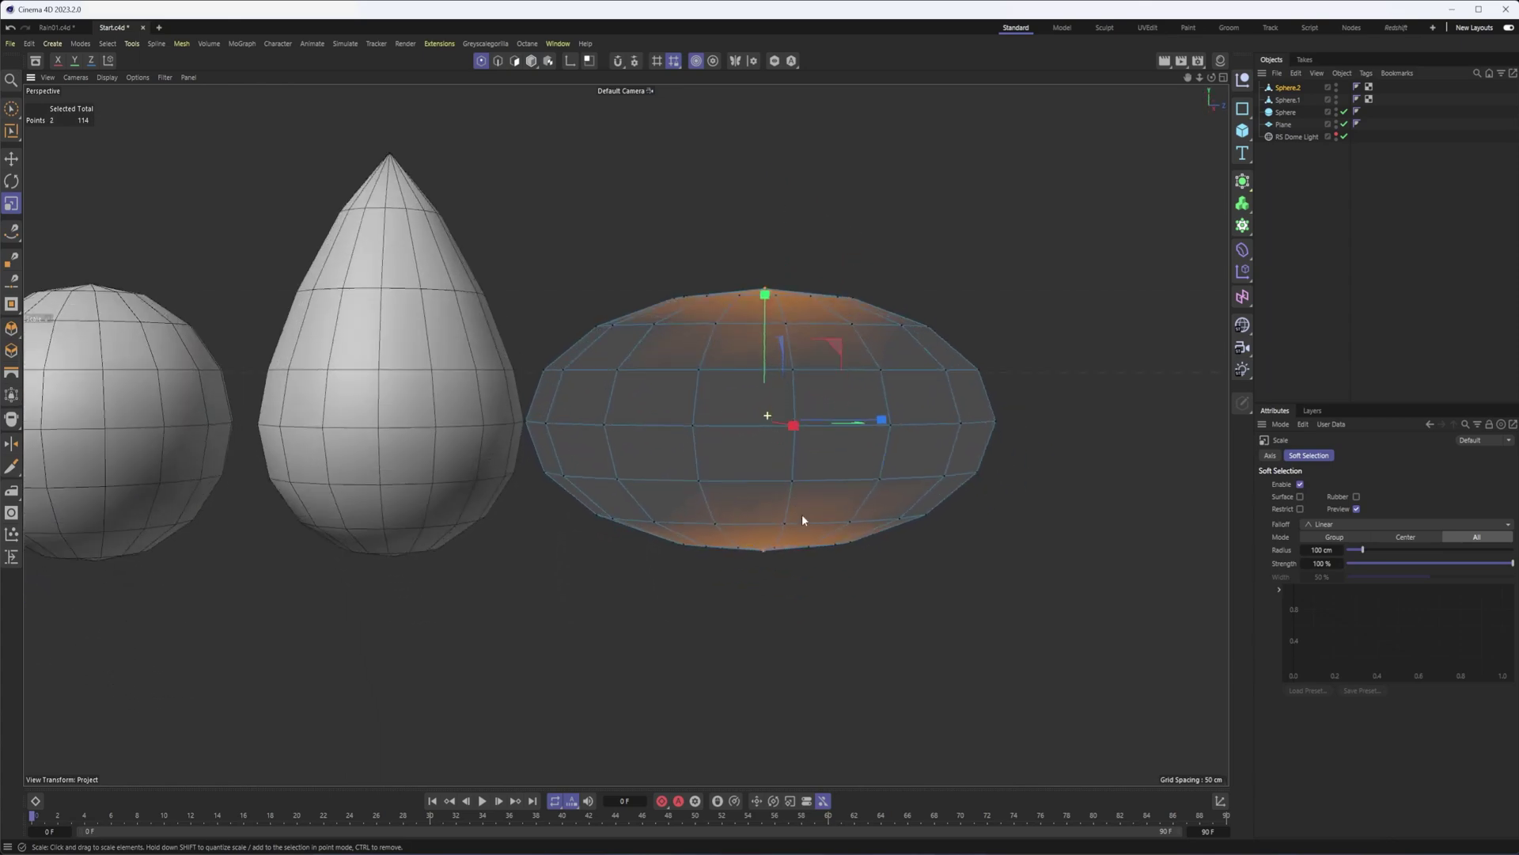
# - Set the soft selection radius to about 128 cm and scale both pole points inward vertically to pinch the ellipsoid's middle
pyautogui.moveTo(765, 294); pyautogui.dragTo(824, 405)
pyautogui.moveTo(1362, 549); pyautogui.dragTo(1372, 552)
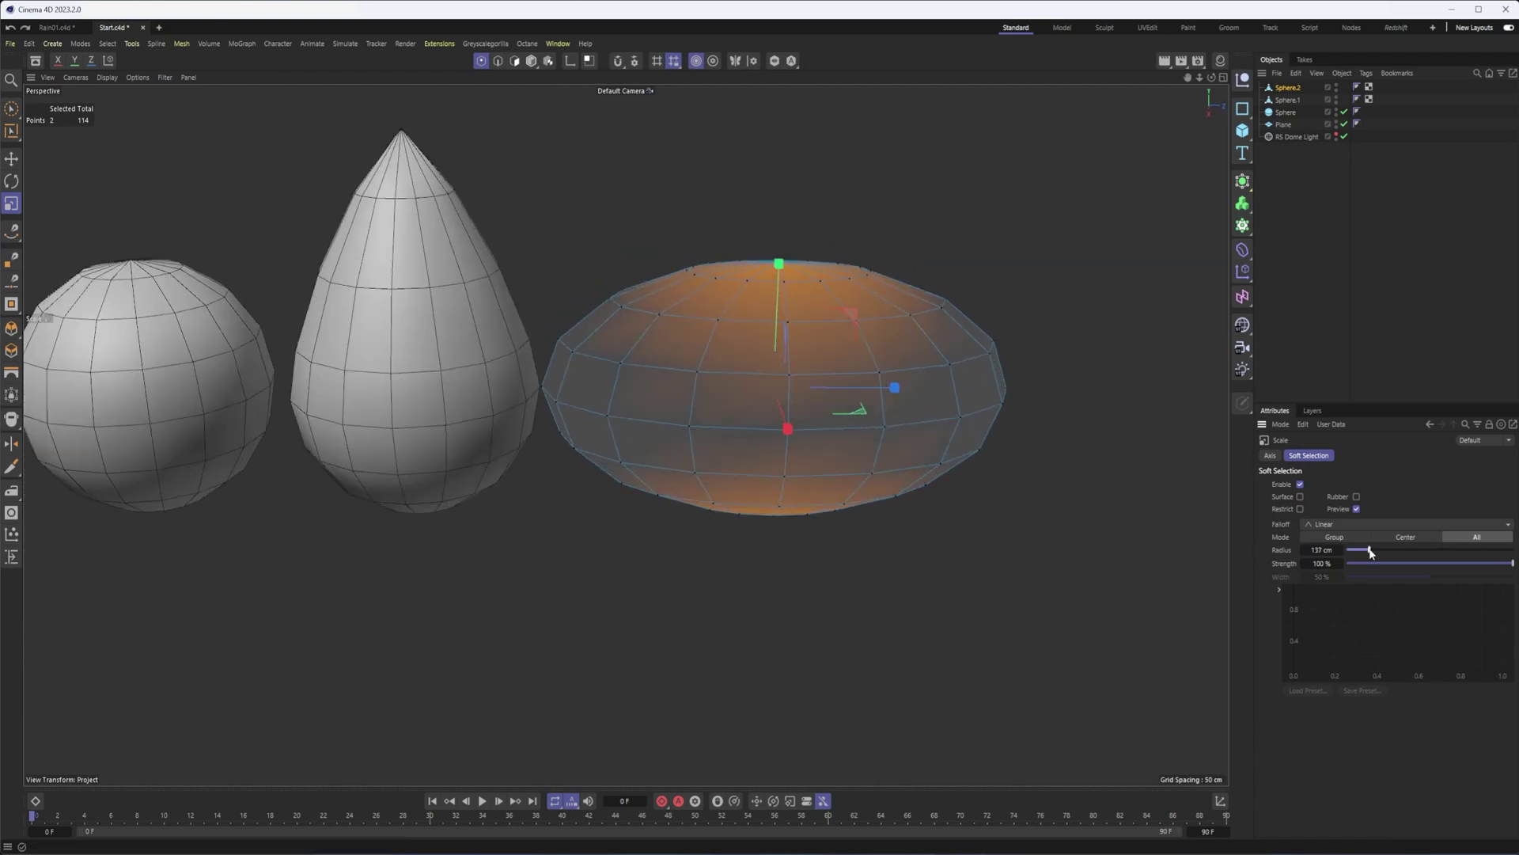
pyautogui.moveTo(780, 263); pyautogui.dragTo(798, 334)
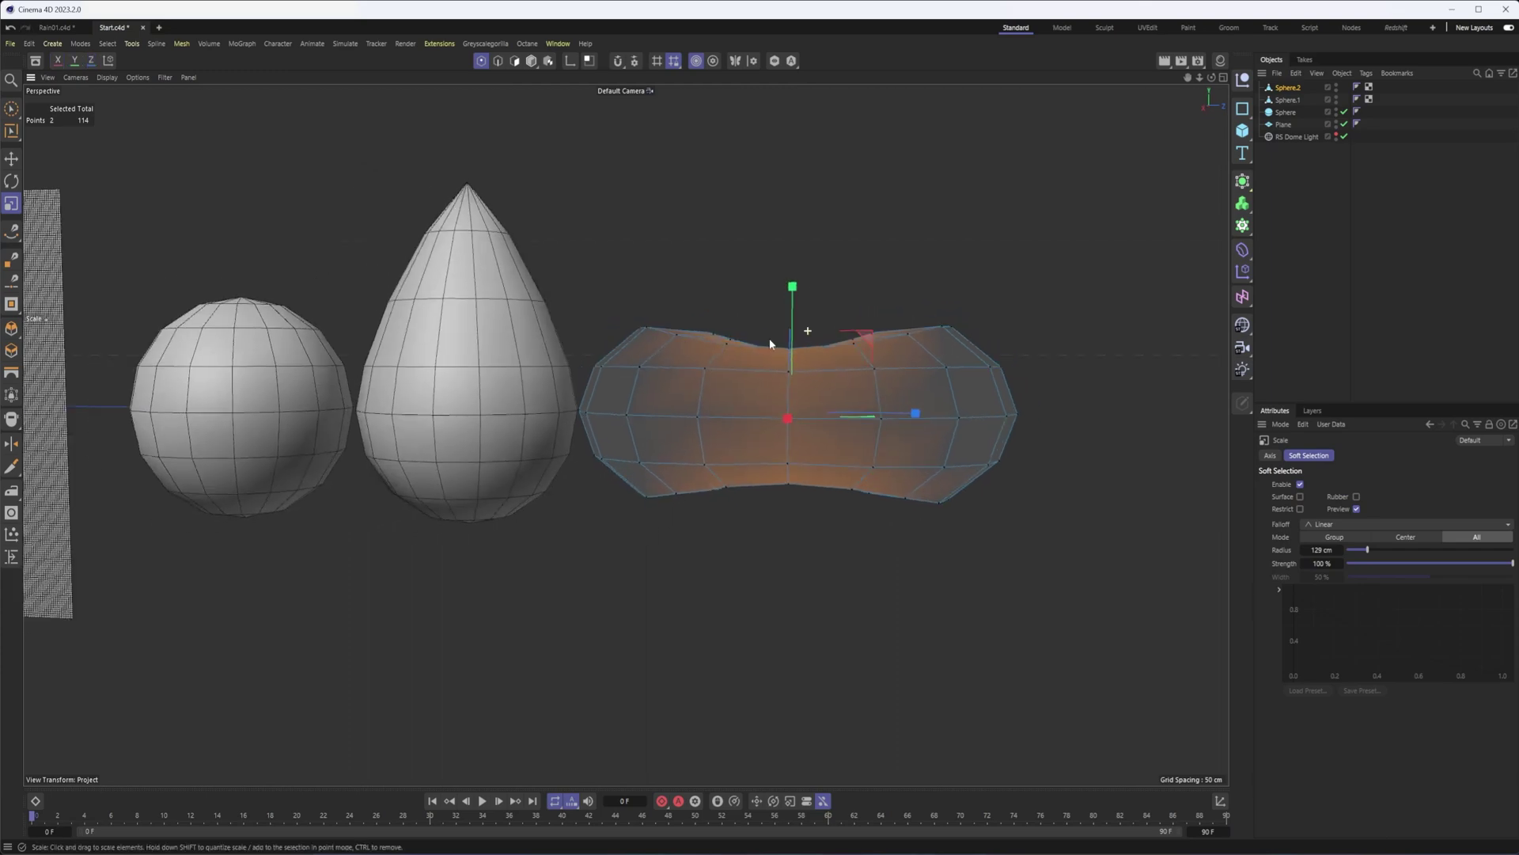
pyautogui.keyDown('alt'); pyautogui.moveTo(798, 334); pyautogui.dragTo(633, 404, button='right'); pyautogui.keyUp('alt')
pyautogui.keyDown('alt'); pyautogui.moveTo(634, 403); pyautogui.dragTo(866, 422, button='middle'); pyautogui.keyUp('alt')
pyautogui.keyDown('alt'); pyautogui.moveTo(866, 422); pyautogui.dragTo(859, 426); pyautogui.keyUp('alt')
pyautogui.click(531, 61)
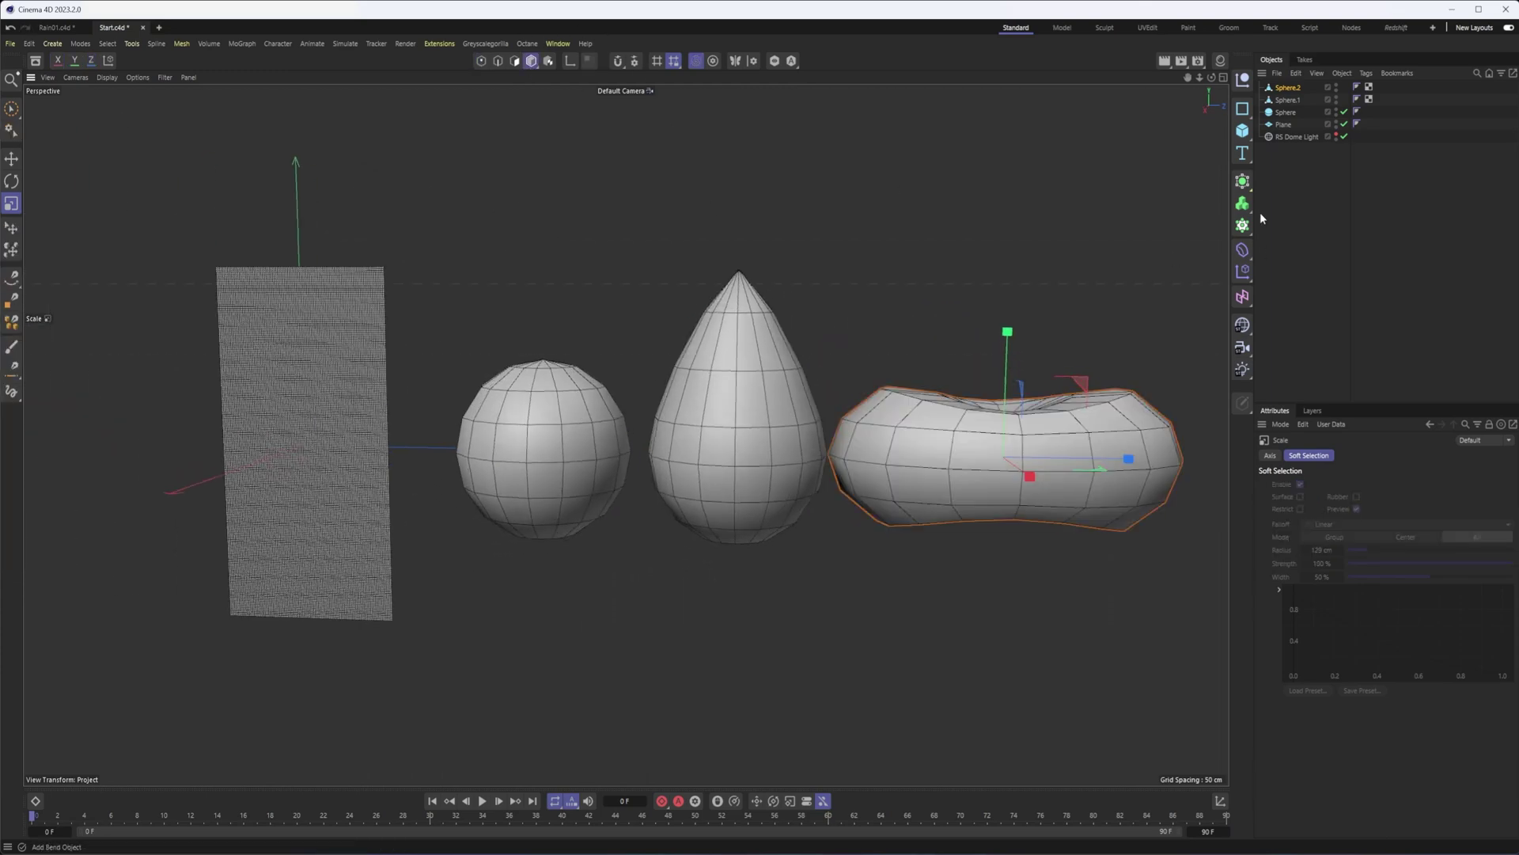
# - Select all three droplet shapes, make the remaining parametric sphere editable, and scale them down together to tiny droplets
pyautogui.keyDown('shift'); pyautogui.click(1290, 112); pyautogui.keyUp('shift')
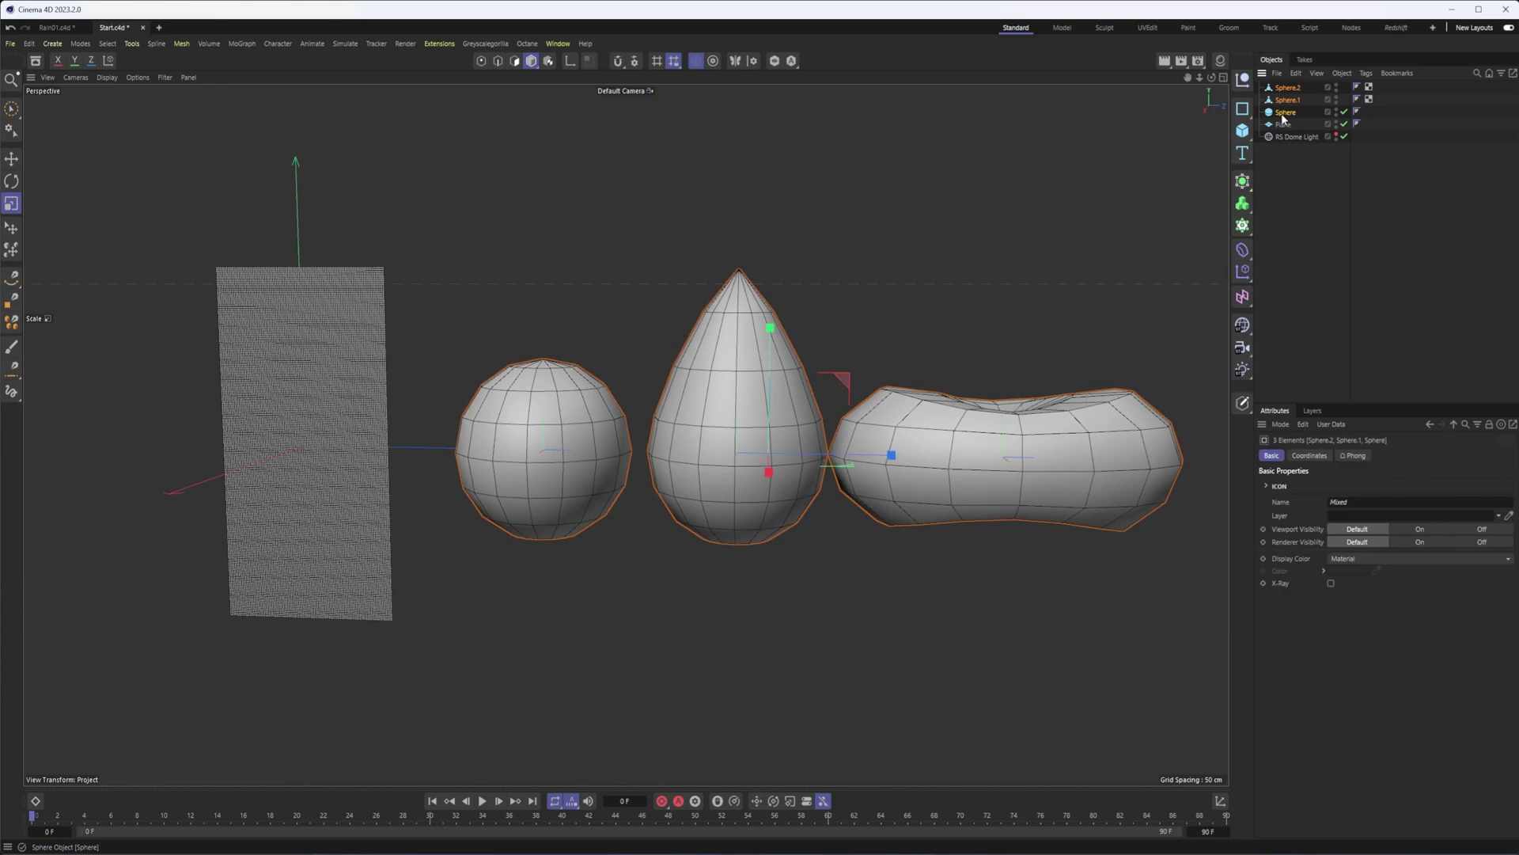
pyautogui.press('c')
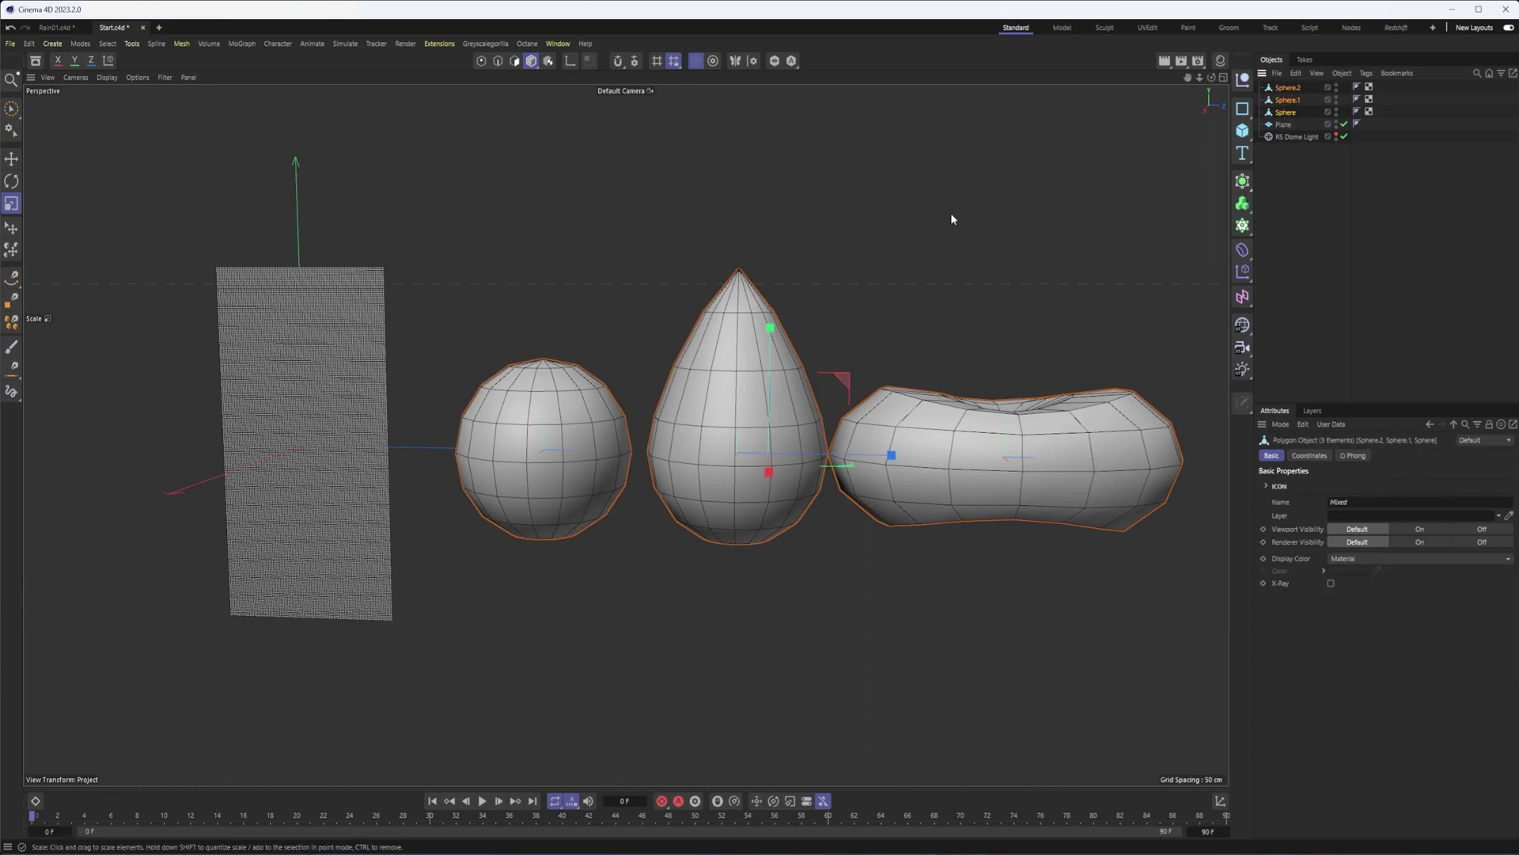
pyautogui.moveTo(940, 215); pyautogui.dragTo(535, 389)
# - Move the three small droplets along the Z axis to sit close beside the plane
pyautogui.press('e')
pyautogui.moveTo(837, 455); pyautogui.dragTo(516, 433)
pyautogui.keyDown('alt'); pyautogui.moveTo(516, 433); pyautogui.dragTo(783, 432, button='middle'); pyautogui.keyUp('alt')
pyautogui.keyDown('alt'); pyautogui.moveTo(693, 438); pyautogui.dragTo(706, 444); pyautogui.keyUp('alt')
pyautogui.keyDown('alt'); pyautogui.moveTo(705, 444); pyautogui.dragTo(787, 430, button='right'); pyautogui.keyUp('alt')
pyautogui.keyDown('alt'); pyautogui.moveTo(787, 430); pyautogui.dragTo(855, 448, button='middle'); pyautogui.keyUp('alt')
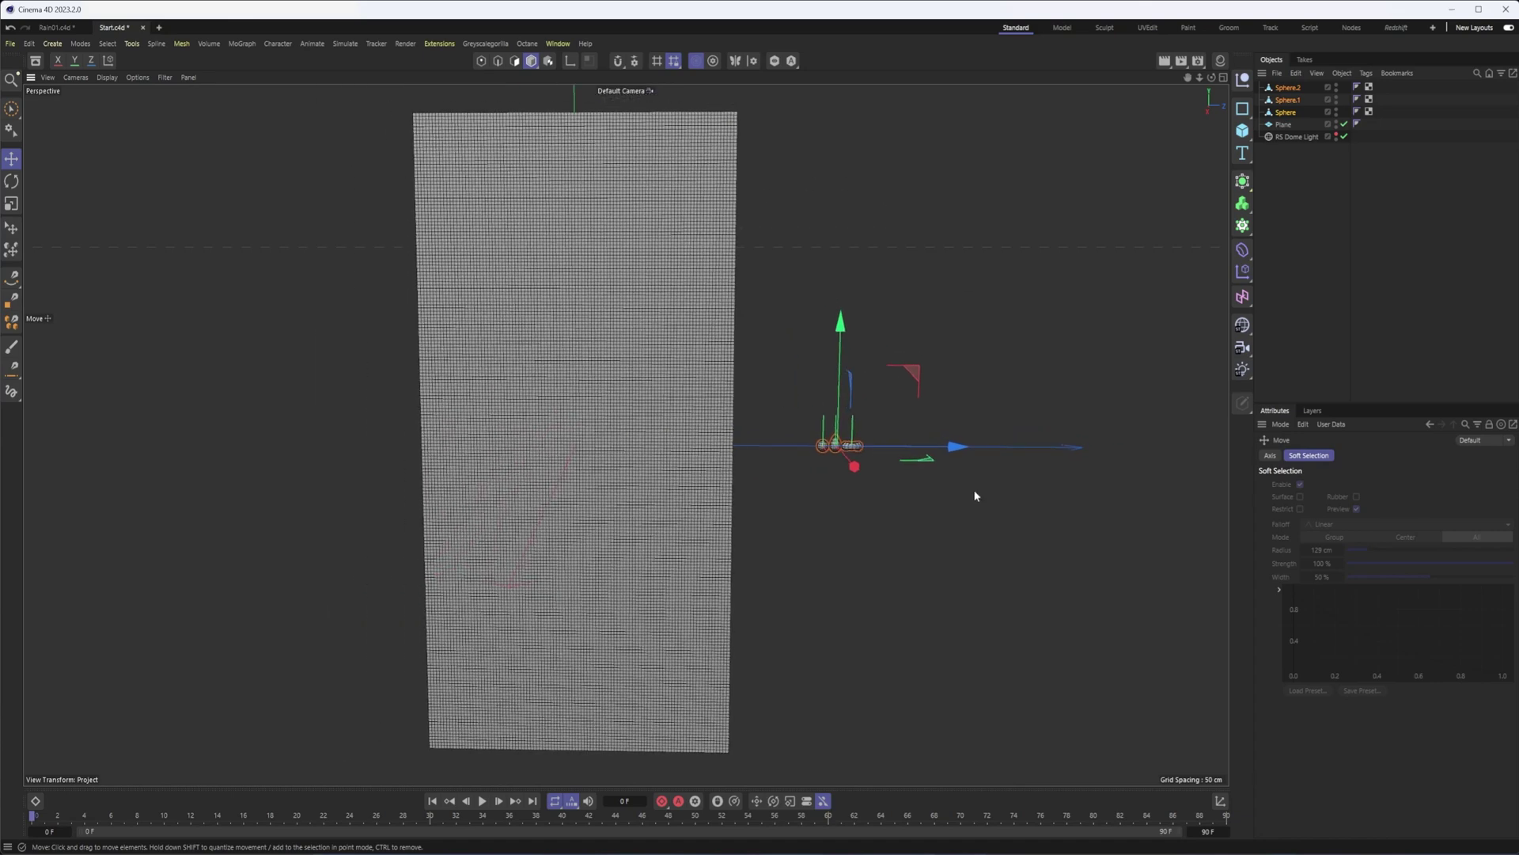
# - Check the raindrops in Rain01.c4d at frame 47, and return to the Start.c4d project
pyautogui.click(64, 32)
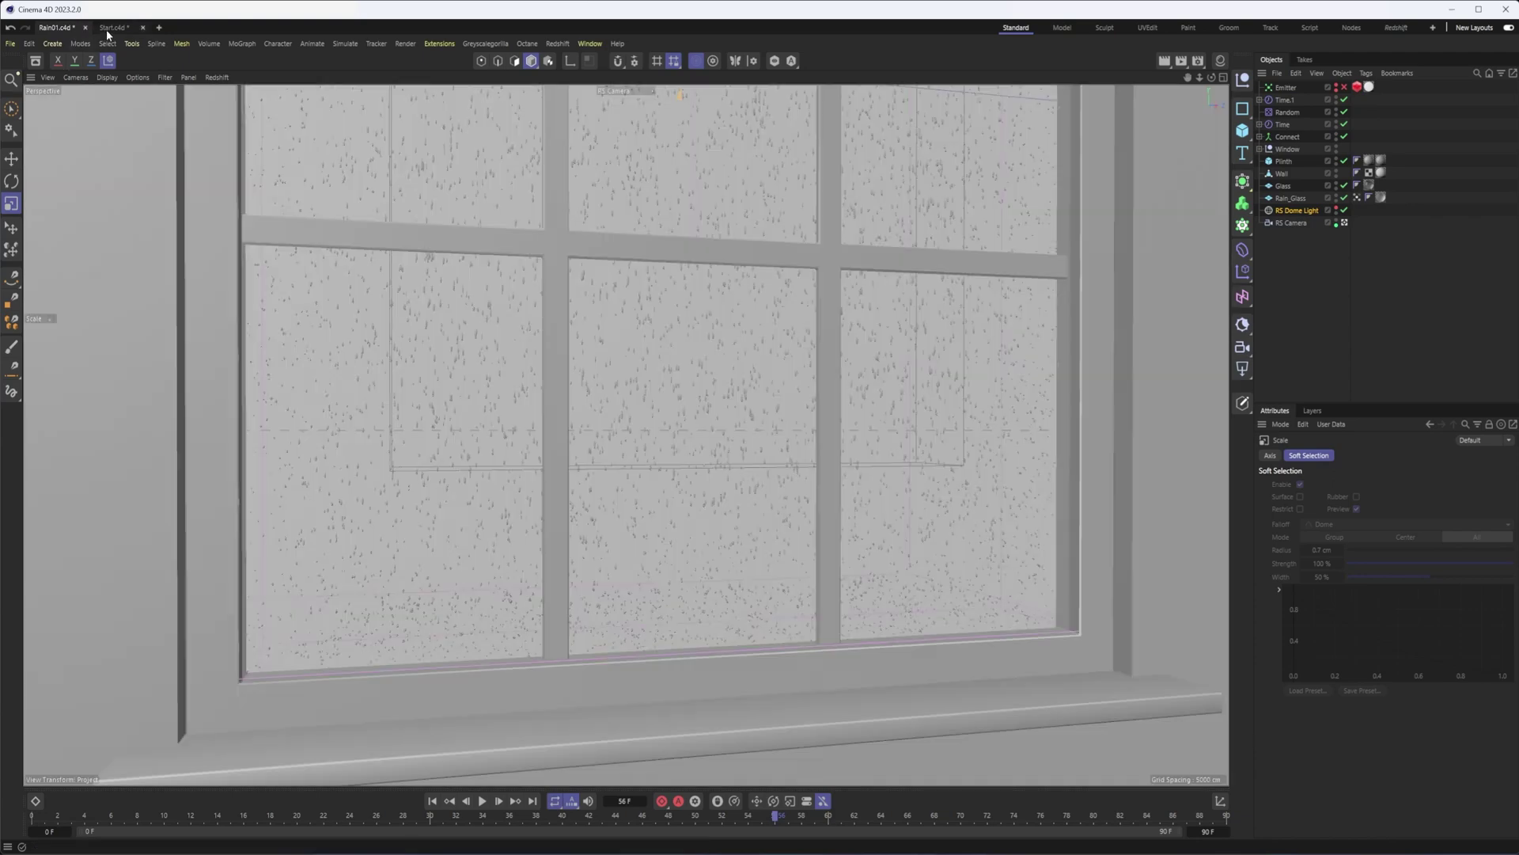
pyautogui.click(656, 823)
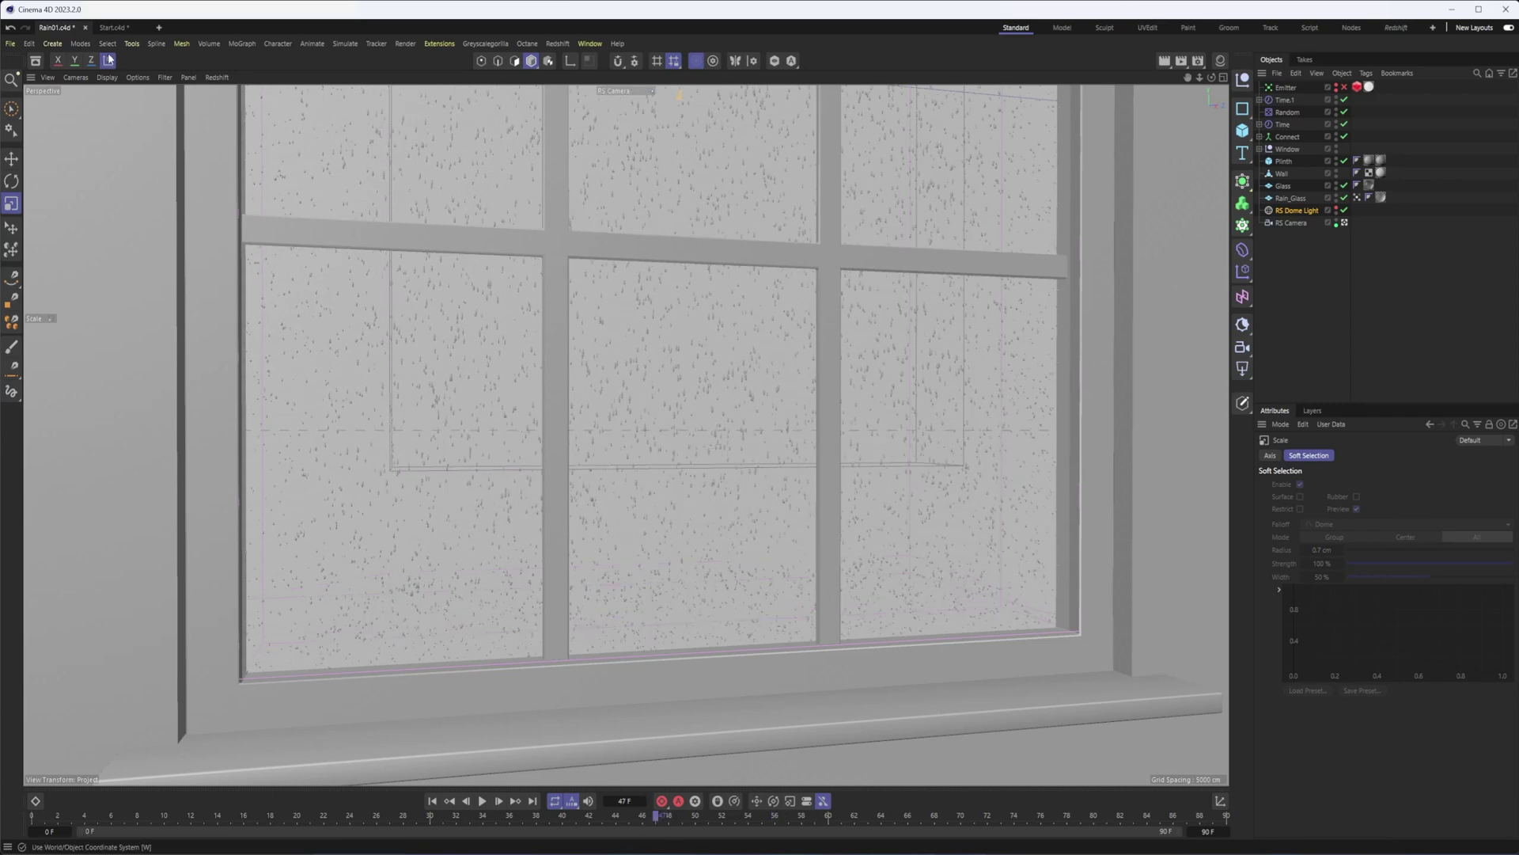
pyautogui.click(111, 28)
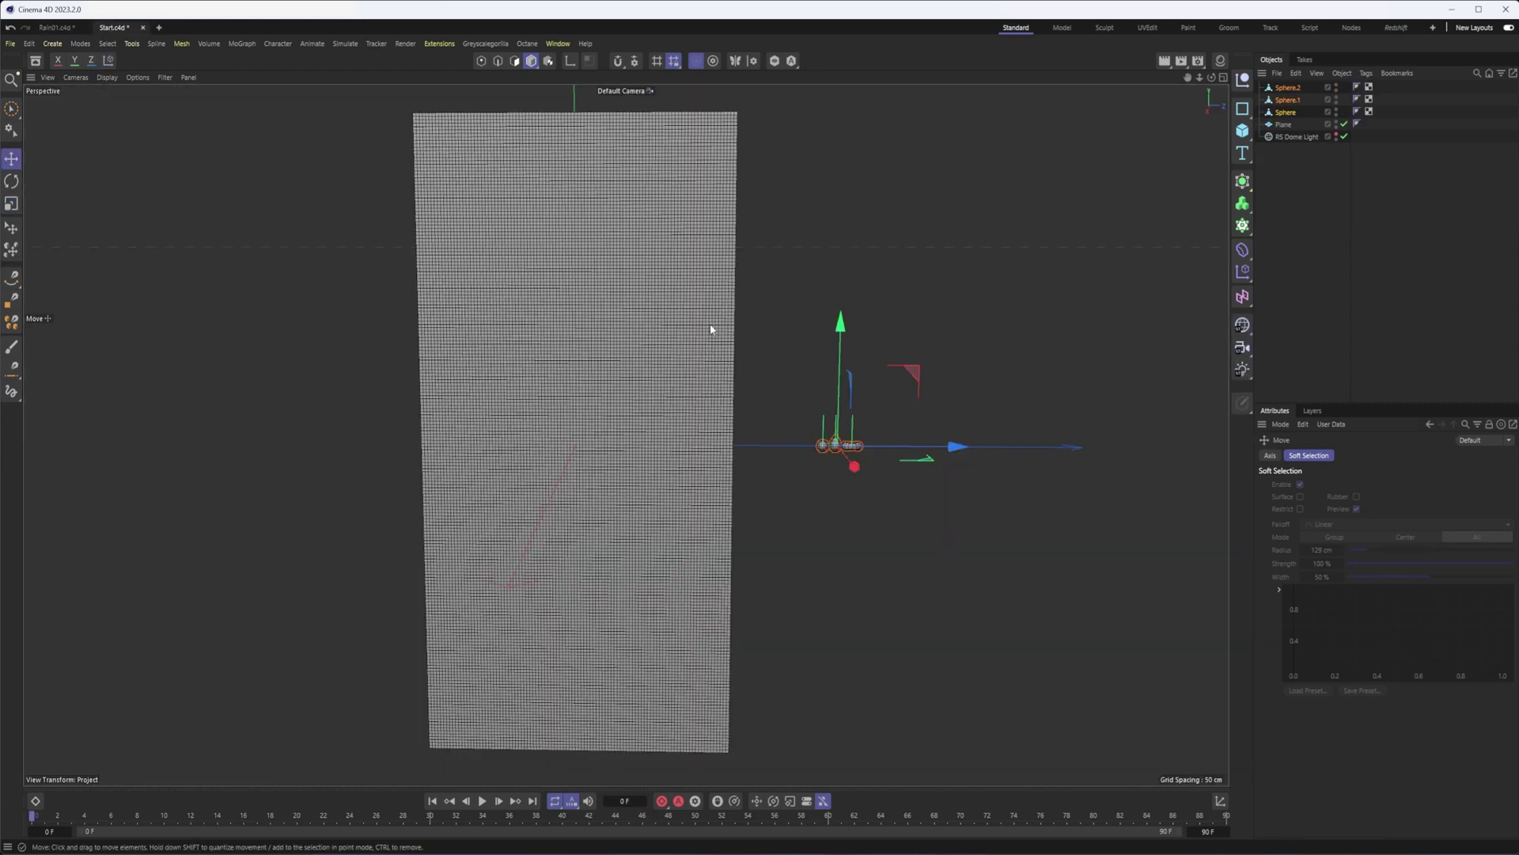
# - Add a Cloner and place the three droplet spheres inside it as children
pyautogui.moveTo(598, 387)
pyautogui.keyDown('alt'); pyautogui.mouseDown()
pyautogui.moveTo(645, 395)
pyautogui.moveTo(620, 394)
pyautogui.mouseUp(); pyautogui.keyUp('alt')
pyautogui.keyDown('alt'); pyautogui.moveTo(687, 391); pyautogui.dragTo(616, 435, button='middle'); pyautogui.keyUp('alt')
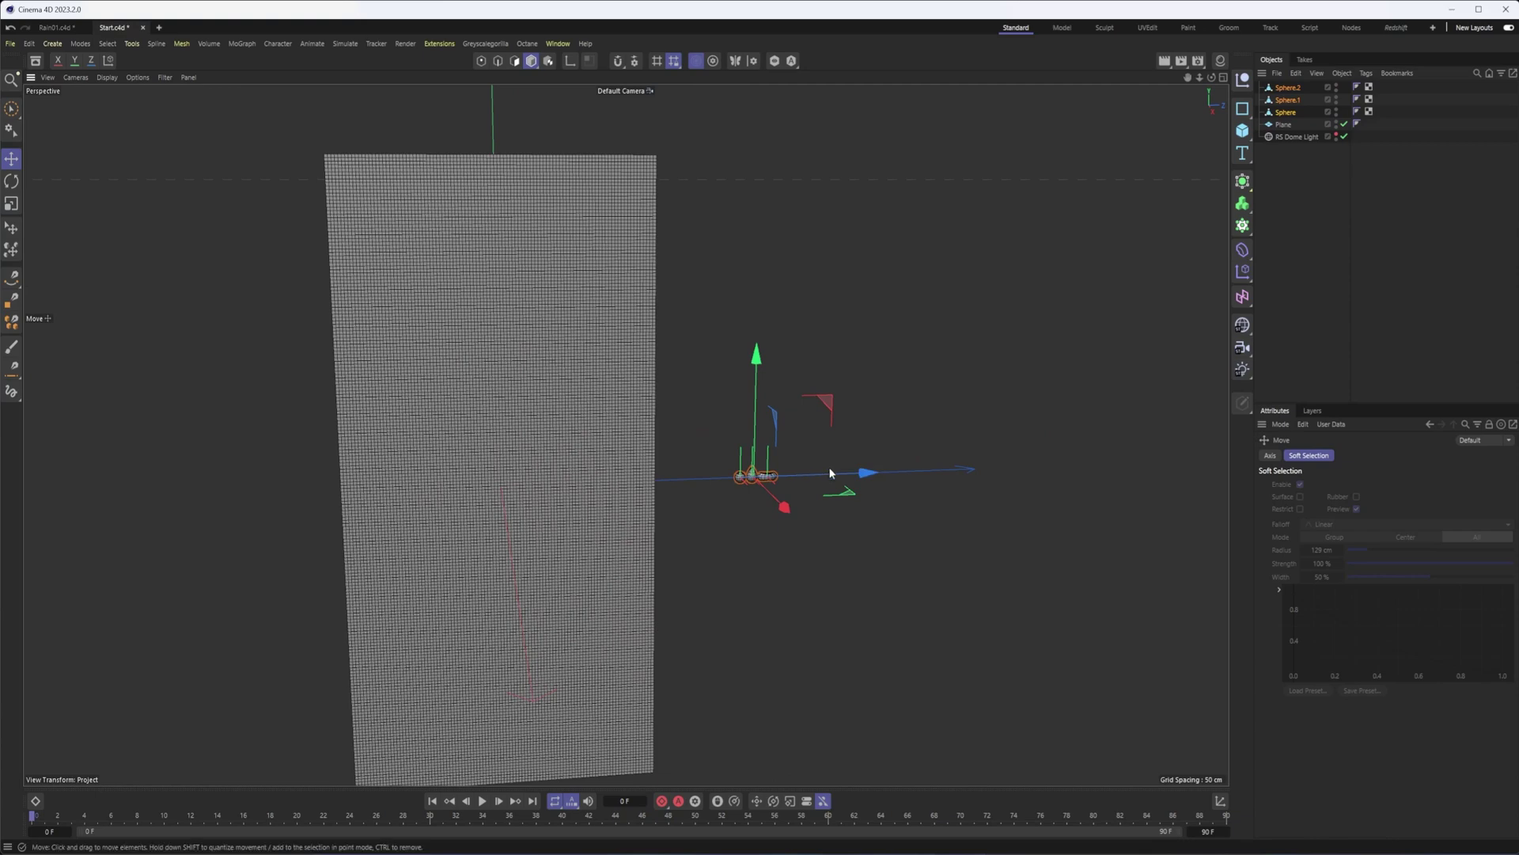
pyautogui.click(1245, 229)
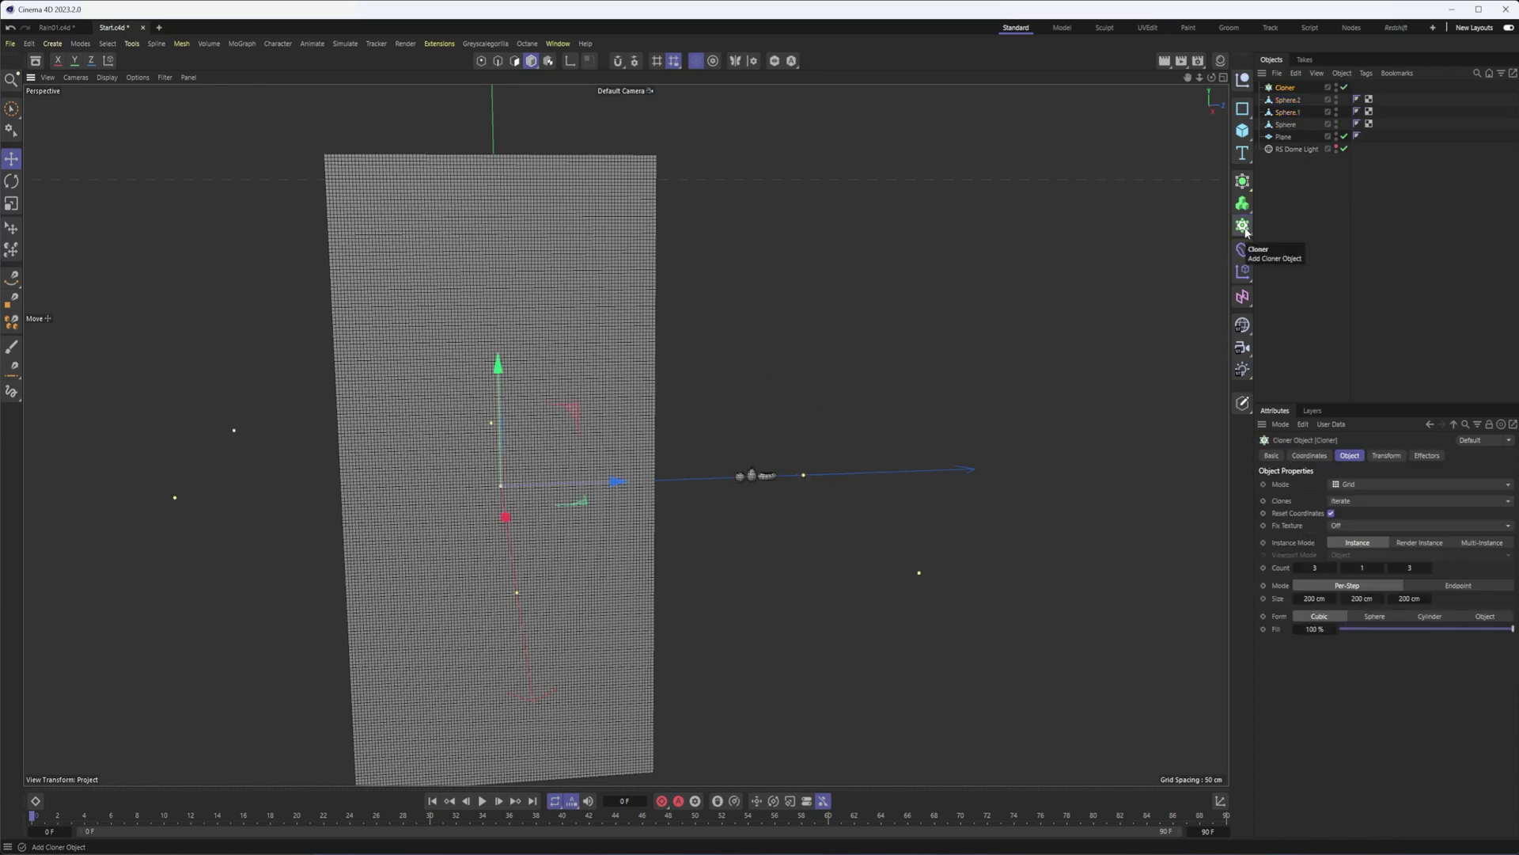
pyautogui.click(1287, 100)
pyautogui.keyDown('shift'); pyautogui.click(1293, 127); pyautogui.keyUp('shift')
pyautogui.moveTo(1292, 104); pyautogui.dragTo(1292, 88)
pyautogui.click(1278, 88)
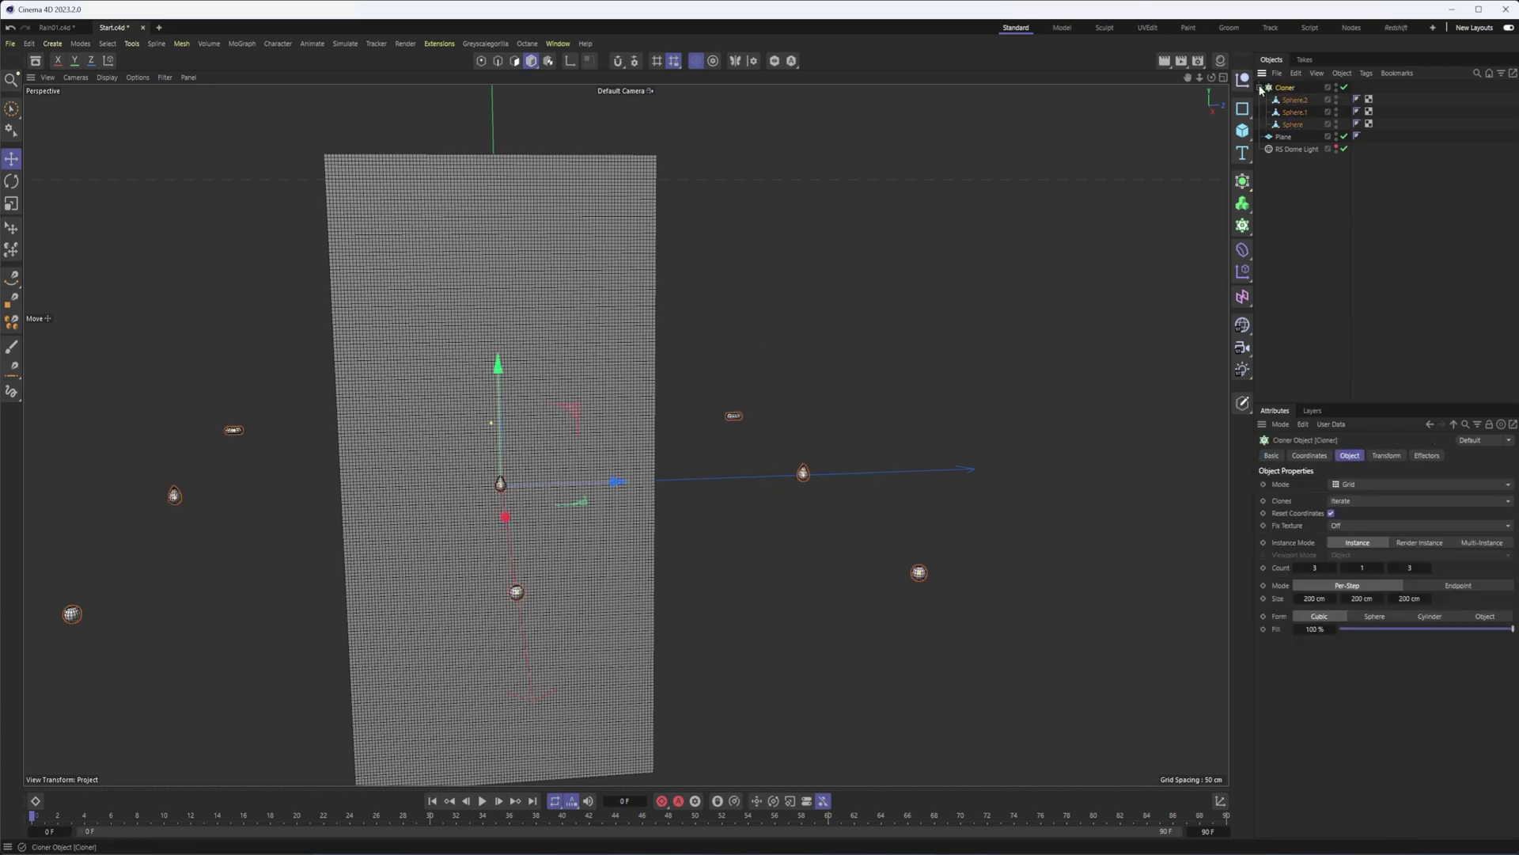
# - Set the Cloner to Object mode and assign the Plane as the surface for distributing the droplets
pyautogui.click(1349, 485)
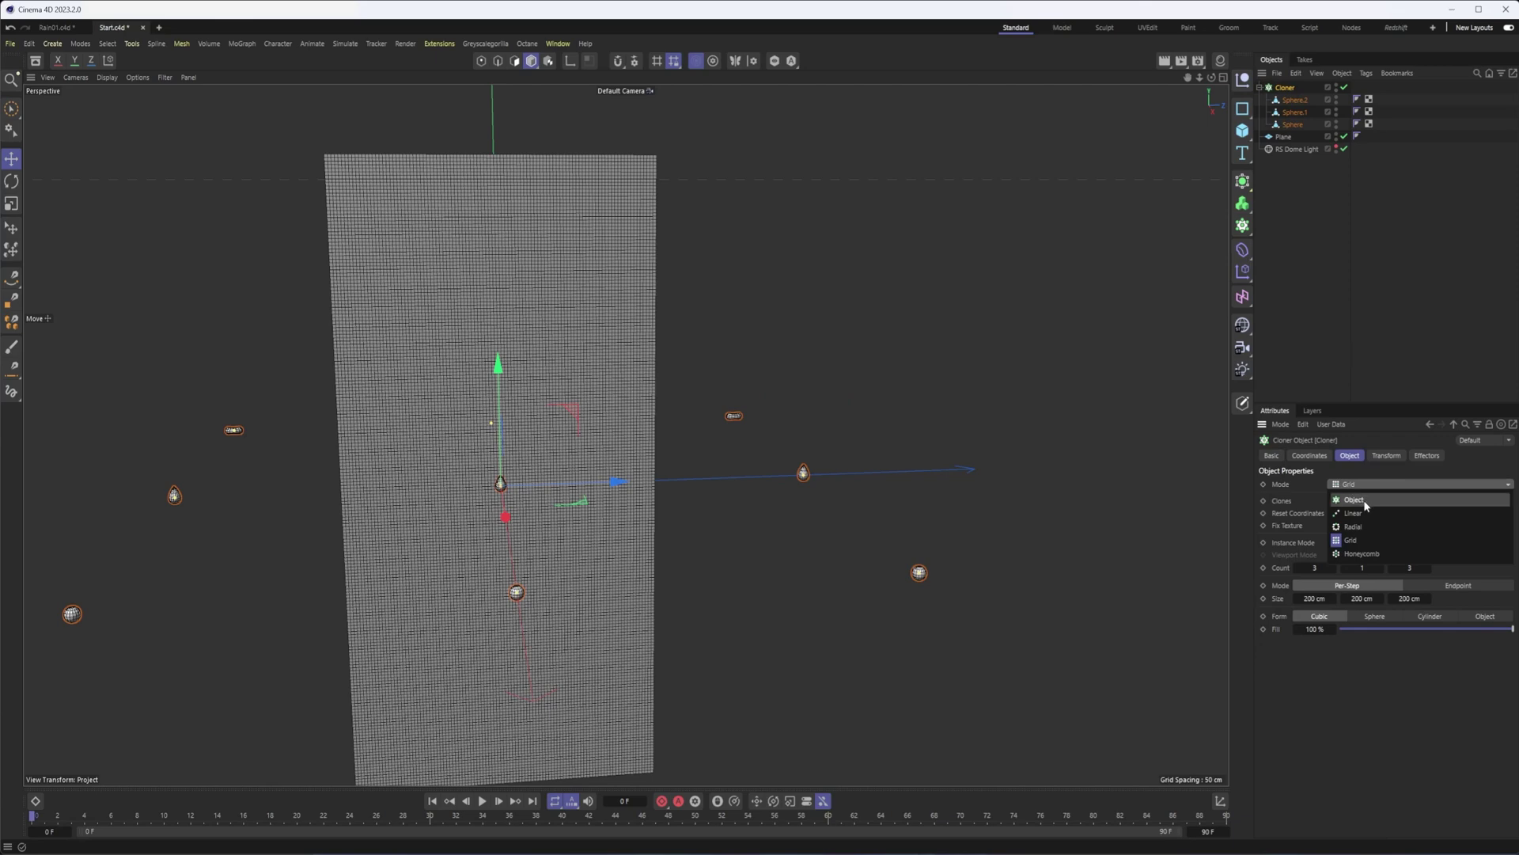
pyautogui.click(1355, 500)
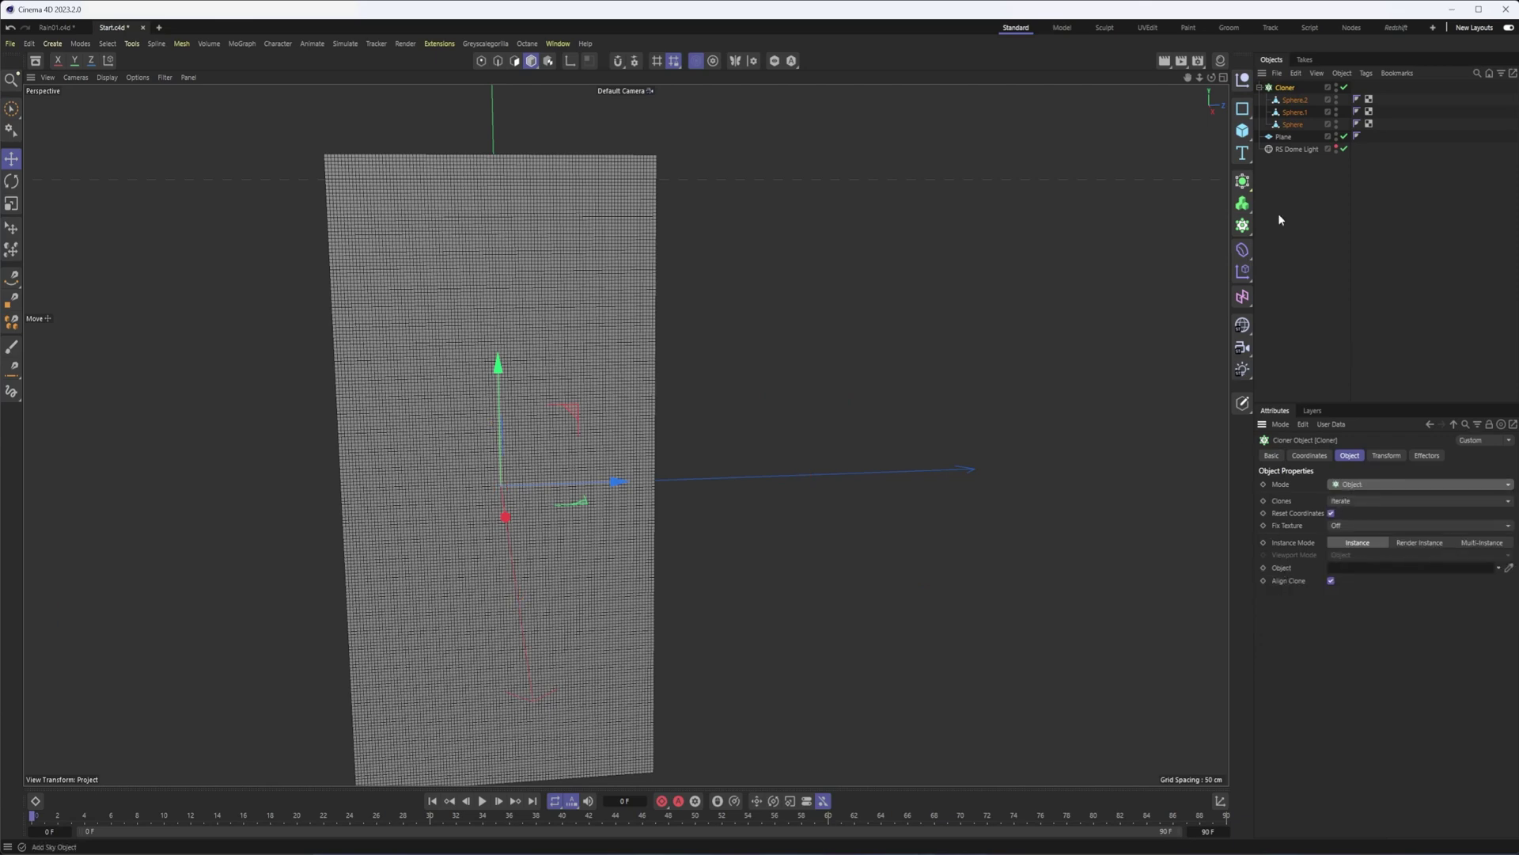
pyautogui.moveTo(1283, 137); pyautogui.dragTo(1388, 569)
pyautogui.keyDown('alt'); pyautogui.moveTo(552, 329); pyautogui.dragTo(720, 357, button='middle'); pyautogui.keyUp('alt')
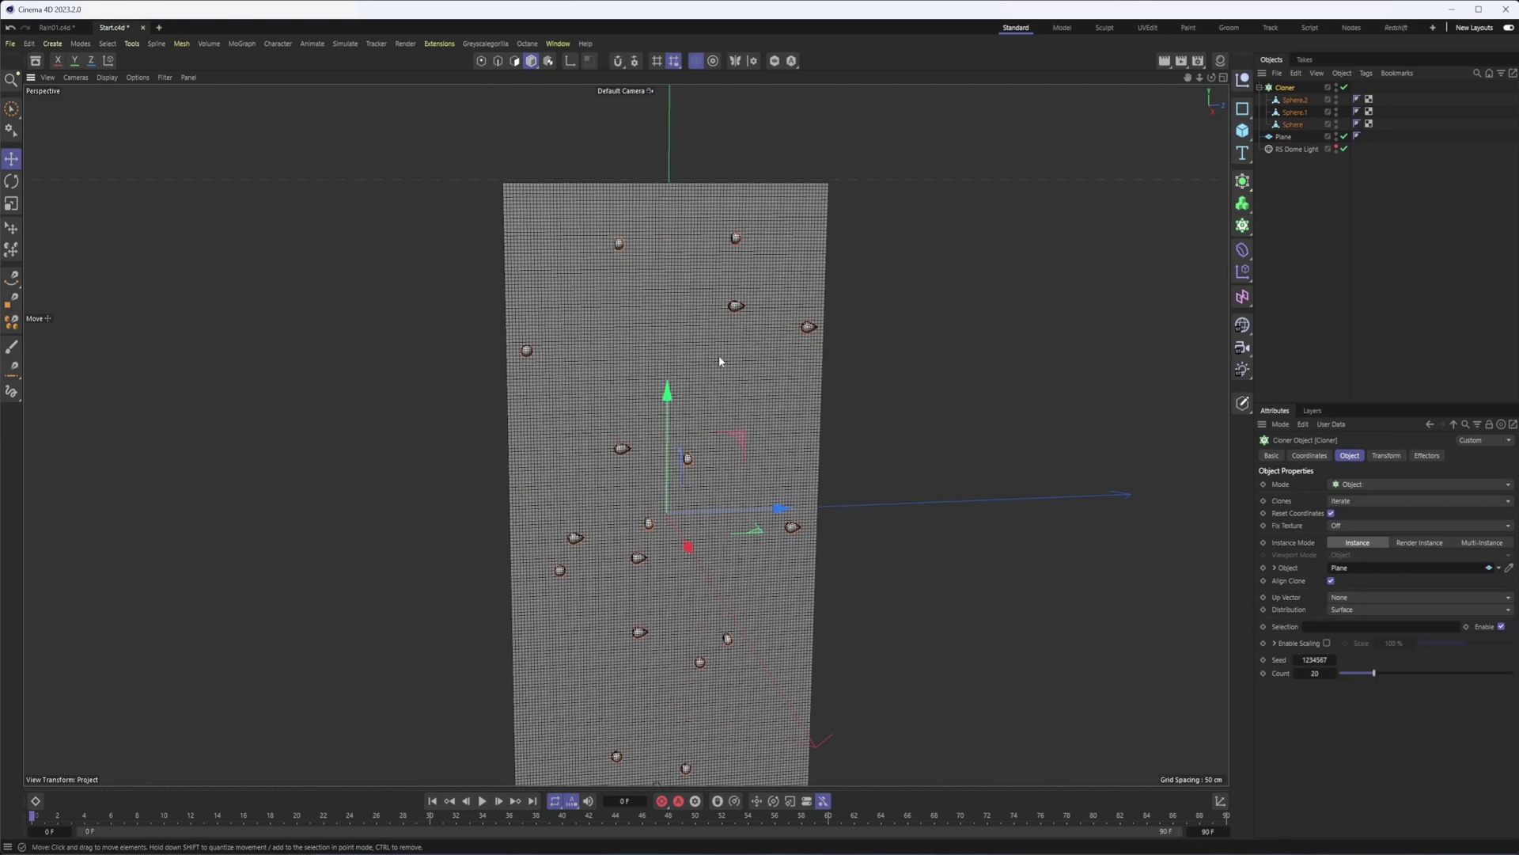
pyautogui.keyDown('alt'); pyautogui.moveTo(719, 356); pyautogui.dragTo(862, 352, button='right'); pyautogui.keyUp('alt')
pyautogui.keyDown('alt'); pyautogui.moveTo(823, 387); pyautogui.dragTo(872, 465, button='middle'); pyautogui.keyUp('alt')
pyautogui.keyDown('alt'); pyautogui.moveTo(871, 465); pyautogui.dragTo(855, 447); pyautogui.keyUp('alt')
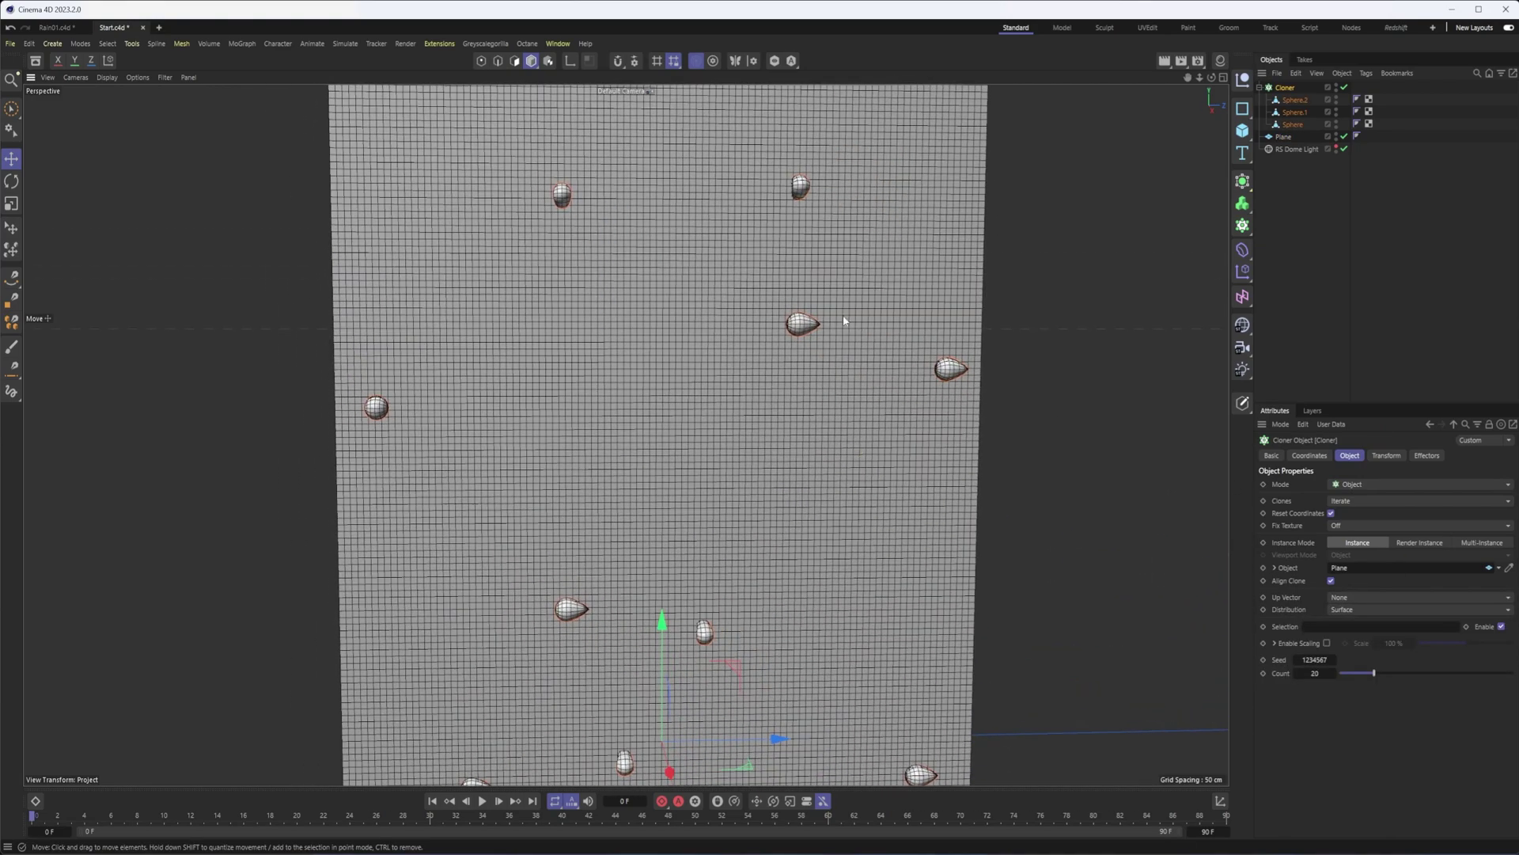
# - Rotate the clones to a bank of 88° in the Cloner's transform so the teardrops point upward
pyautogui.click(1383, 456)
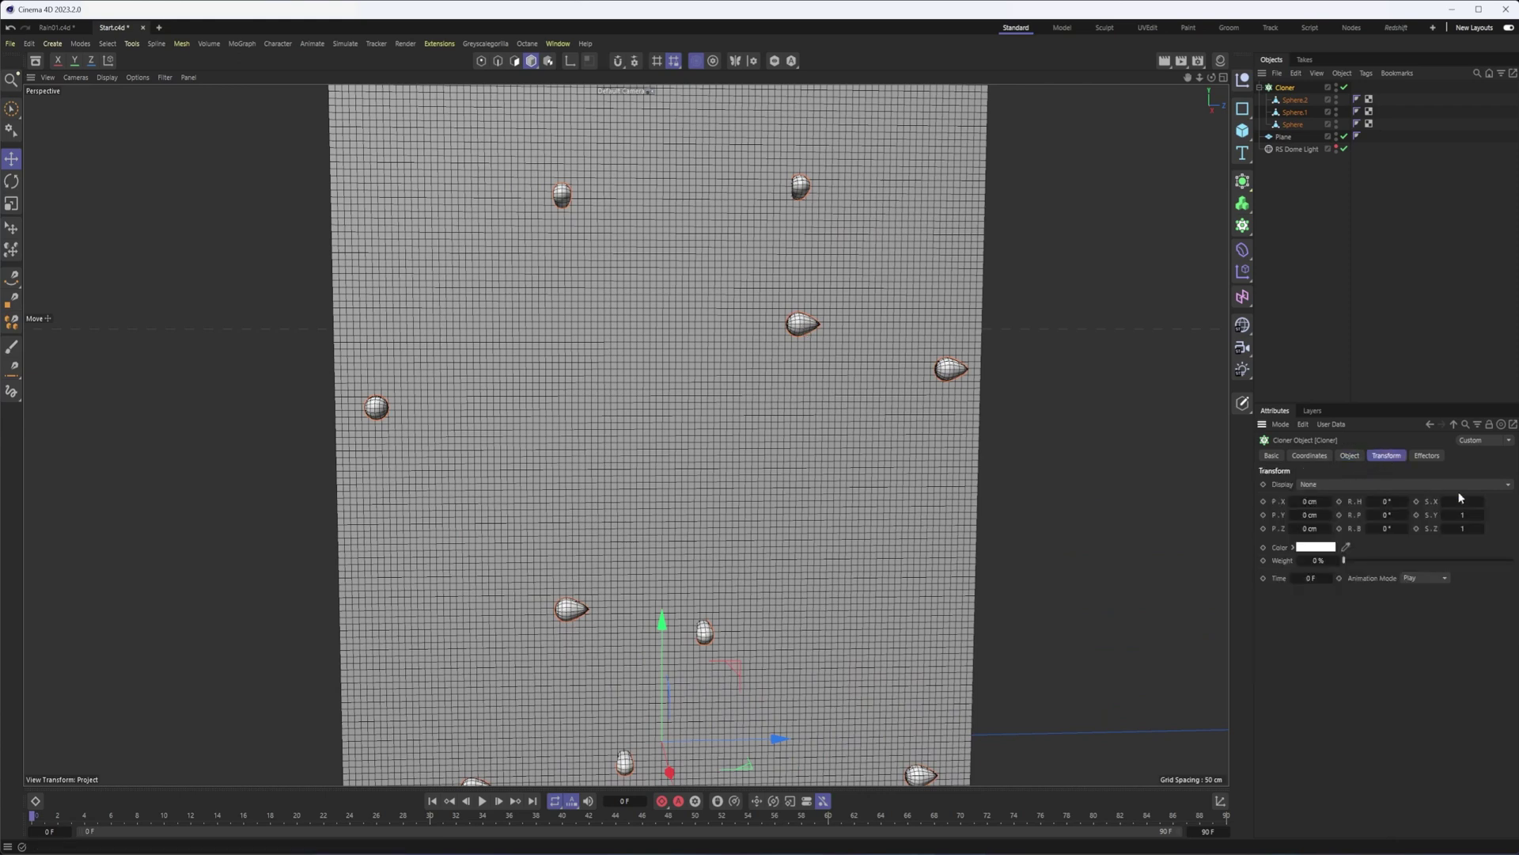
pyautogui.moveTo(1405, 501); pyautogui.dragTo(1410, 534)
pyautogui.hotkey('ctrl', 'z')
pyautogui.hotkey('ctrl', 'z')
pyautogui.keyDown('alt'); pyautogui.moveTo(881, 541); pyautogui.dragTo(823, 539, button='right'); pyautogui.keyUp('alt')
pyautogui.keyDown('alt'); pyautogui.moveTo(895, 550); pyautogui.dragTo(862, 397, button='middle'); pyautogui.keyUp('alt')
pyautogui.keyDown('alt'); pyautogui.moveTo(866, 447); pyautogui.dragTo(836, 452, button='right'); pyautogui.keyUp('alt')
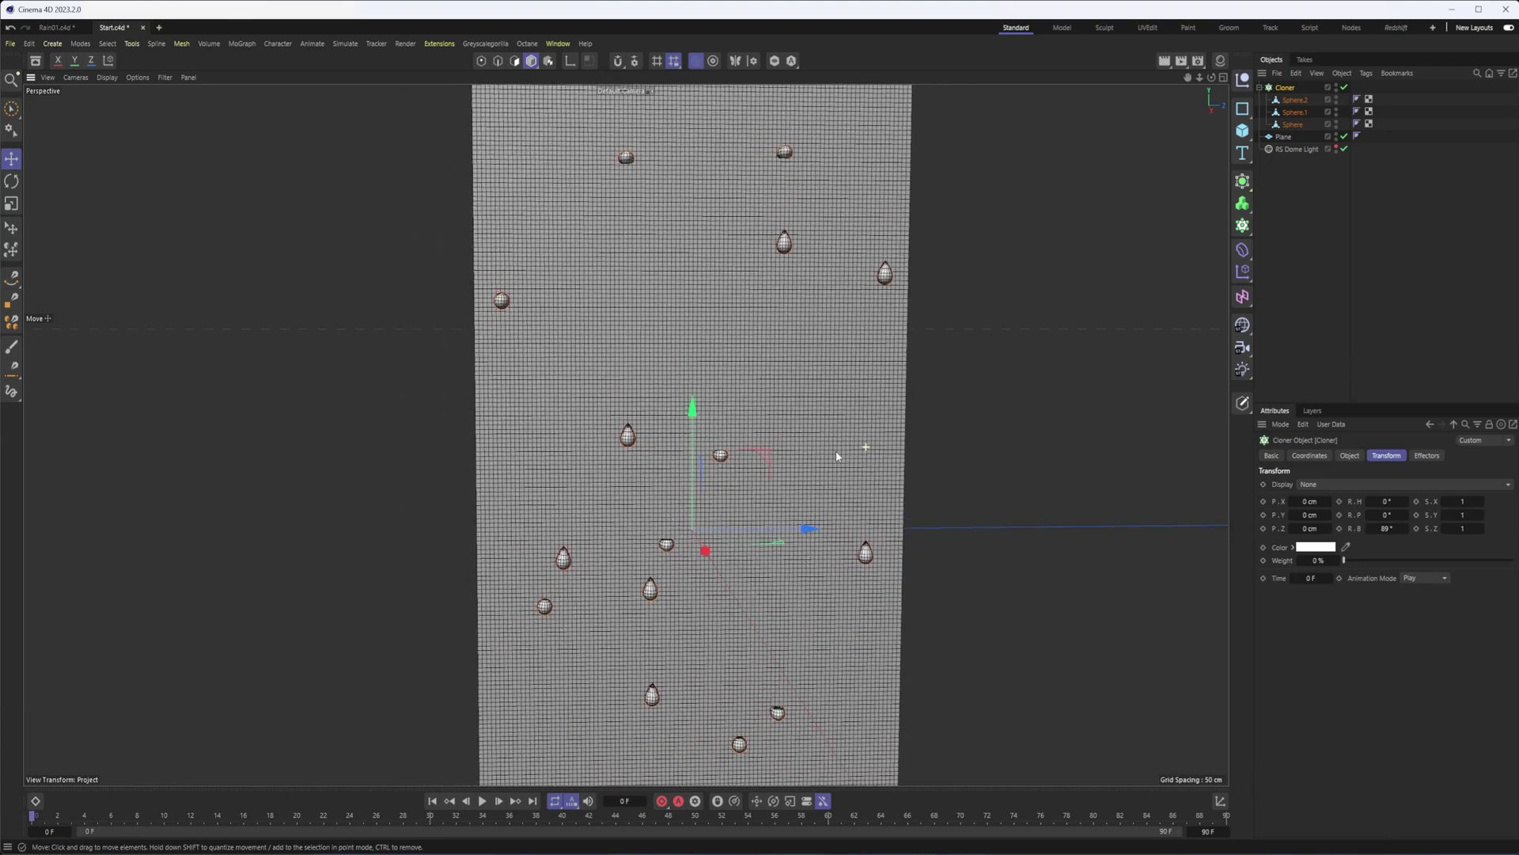
# - Set the clones' pitch rotation to 90° in the Cloner's transform so the elongated droplets lie along the glass
pyautogui.keyDown('alt'); pyautogui.moveTo(659, 510); pyautogui.dragTo(860, 573); pyautogui.keyUp('alt')
pyautogui.keyDown('alt'); pyautogui.moveTo(672, 315); pyautogui.dragTo(734, 411, button='middle'); pyautogui.keyUp('alt')
pyautogui.keyDown('alt'); pyautogui.moveTo(735, 411); pyautogui.dragTo(764, 400, button='right'); pyautogui.keyUp('alt')
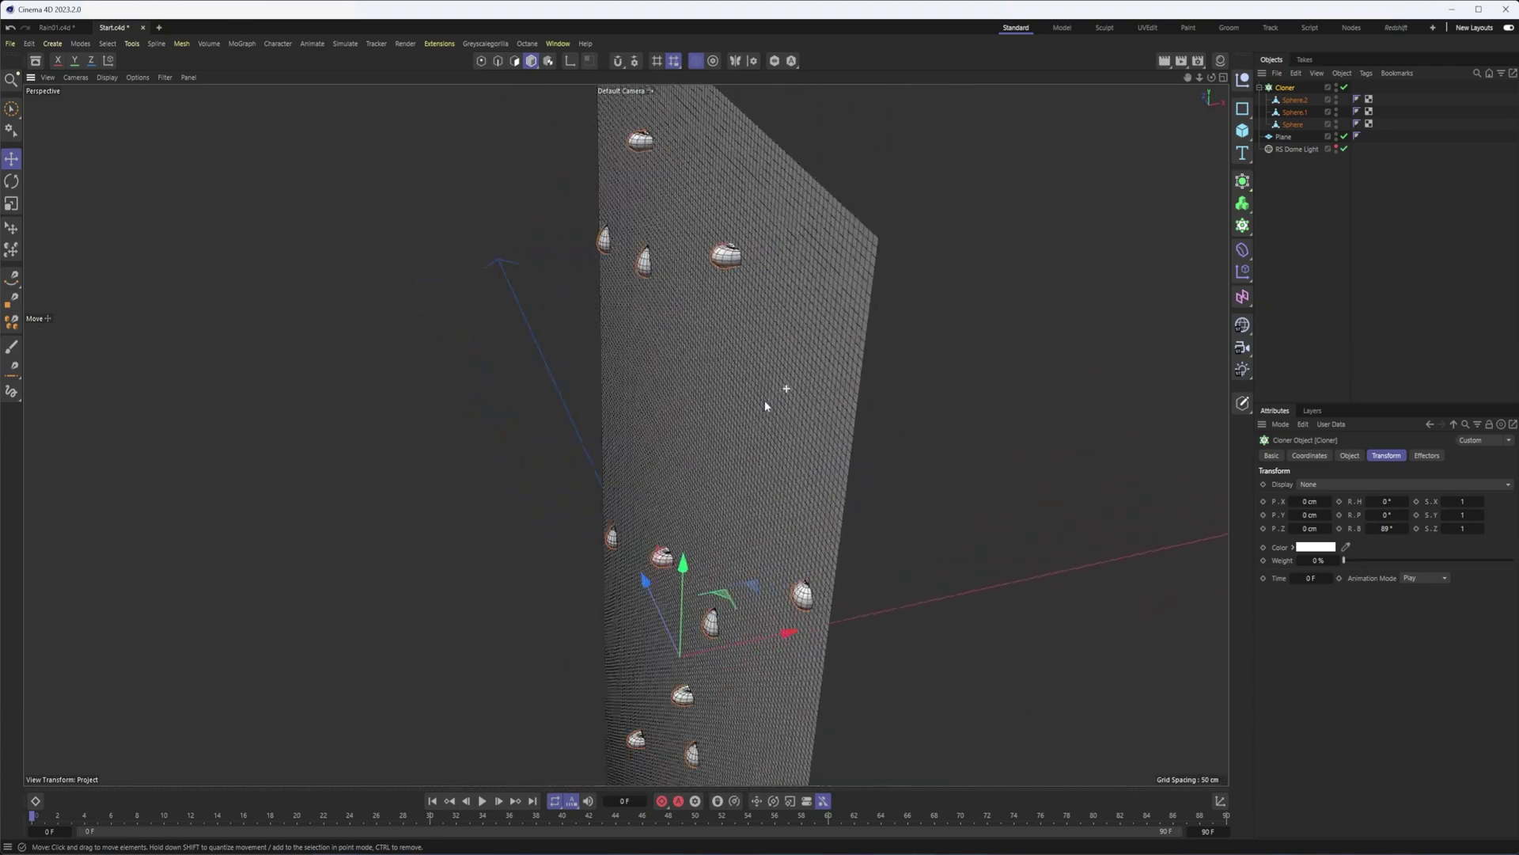
pyautogui.keyDown('alt'); pyautogui.moveTo(765, 401); pyautogui.dragTo(783, 514); pyautogui.keyUp('alt')
pyautogui.keyDown('alt'); pyautogui.moveTo(758, 405); pyautogui.dragTo(799, 372, button='right'); pyautogui.keyUp('alt')
pyautogui.keyDown('alt'); pyautogui.moveTo(804, 458); pyautogui.dragTo(771, 449); pyautogui.keyUp('alt')
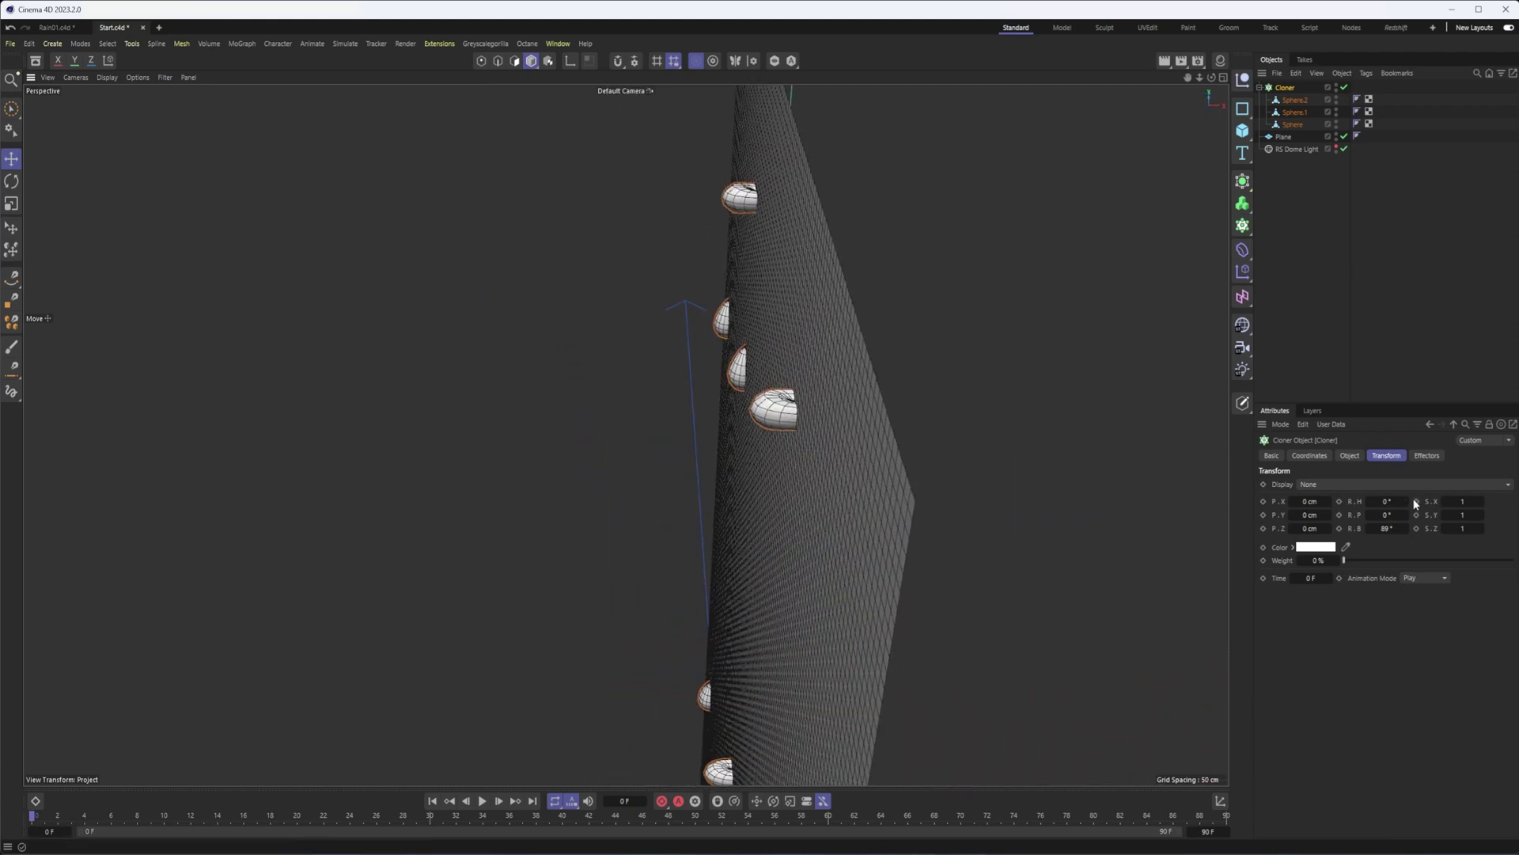
pyautogui.moveTo(1408, 501); pyautogui.dragTo(1409, 511)
pyautogui.hotkey('ctrl', 'z')
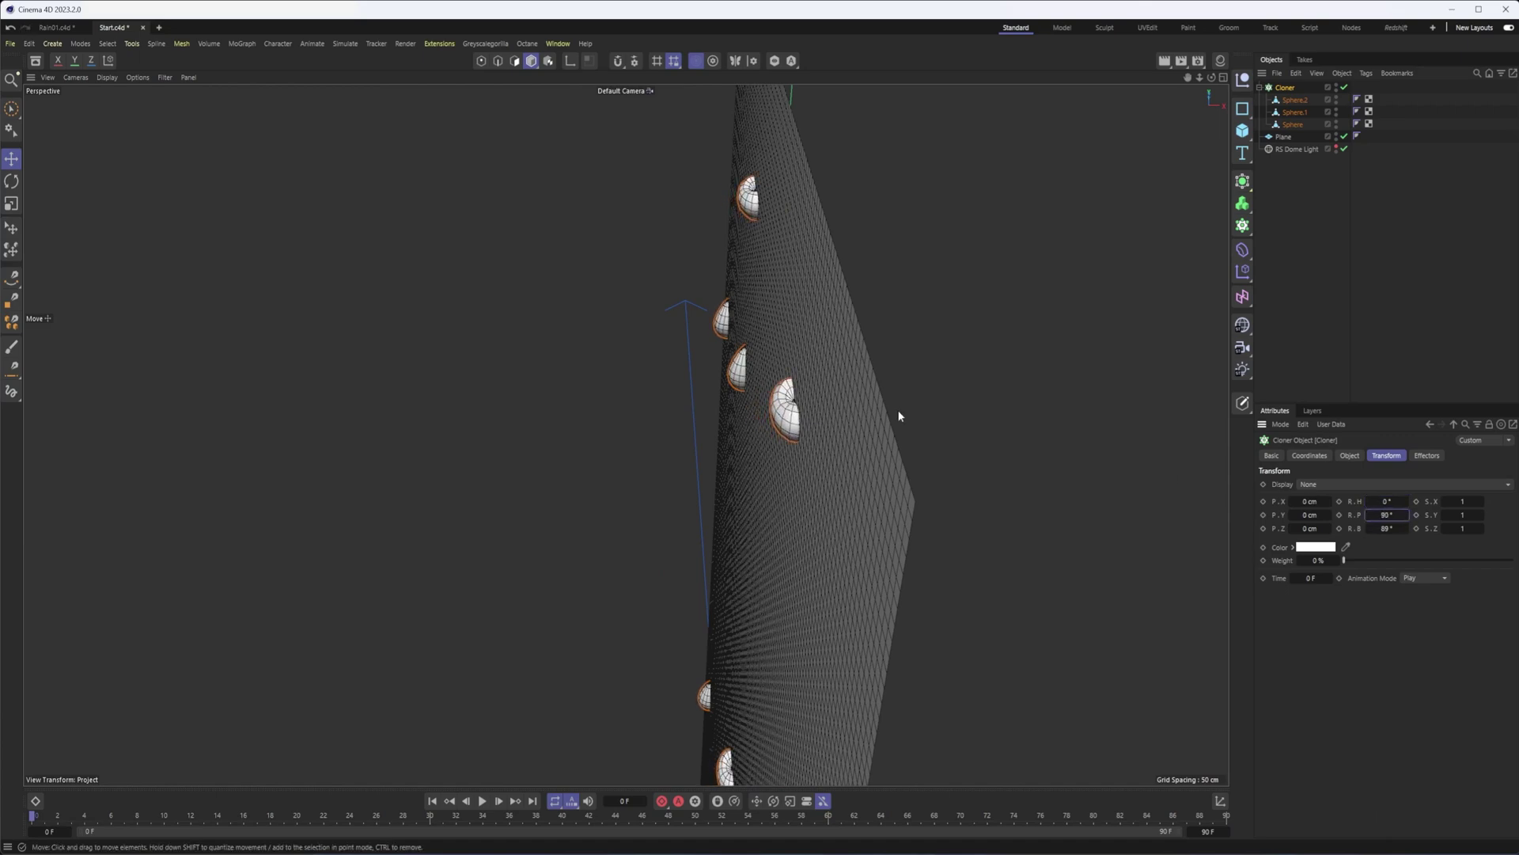
# - Select the three droplet spheres inside the Cloner and scale them down together to suit the plane
pyautogui.keyDown('alt'); pyautogui.moveTo(871, 404); pyautogui.dragTo(754, 377); pyautogui.keyUp('alt')
pyautogui.keyDown('alt'); pyautogui.moveTo(753, 379); pyautogui.dragTo(672, 370, button='middle'); pyautogui.keyUp('alt')
pyautogui.keyDown('alt'); pyautogui.moveTo(672, 368); pyautogui.dragTo(879, 482, button='right'); pyautogui.keyUp('alt')
pyautogui.keyDown('alt'); pyautogui.moveTo(878, 482); pyautogui.dragTo(712, 342); pyautogui.keyUp('alt')
pyautogui.keyDown('alt'); pyautogui.moveTo(678, 322); pyautogui.dragTo(756, 305, button='right'); pyautogui.keyUp('alt')
pyautogui.click(1292, 101)
pyautogui.keyDown('shift'); pyautogui.click(1292, 125); pyautogui.keyUp('shift')
pyautogui.press('t')
pyautogui.moveTo(1017, 203); pyautogui.dragTo(855, 301)
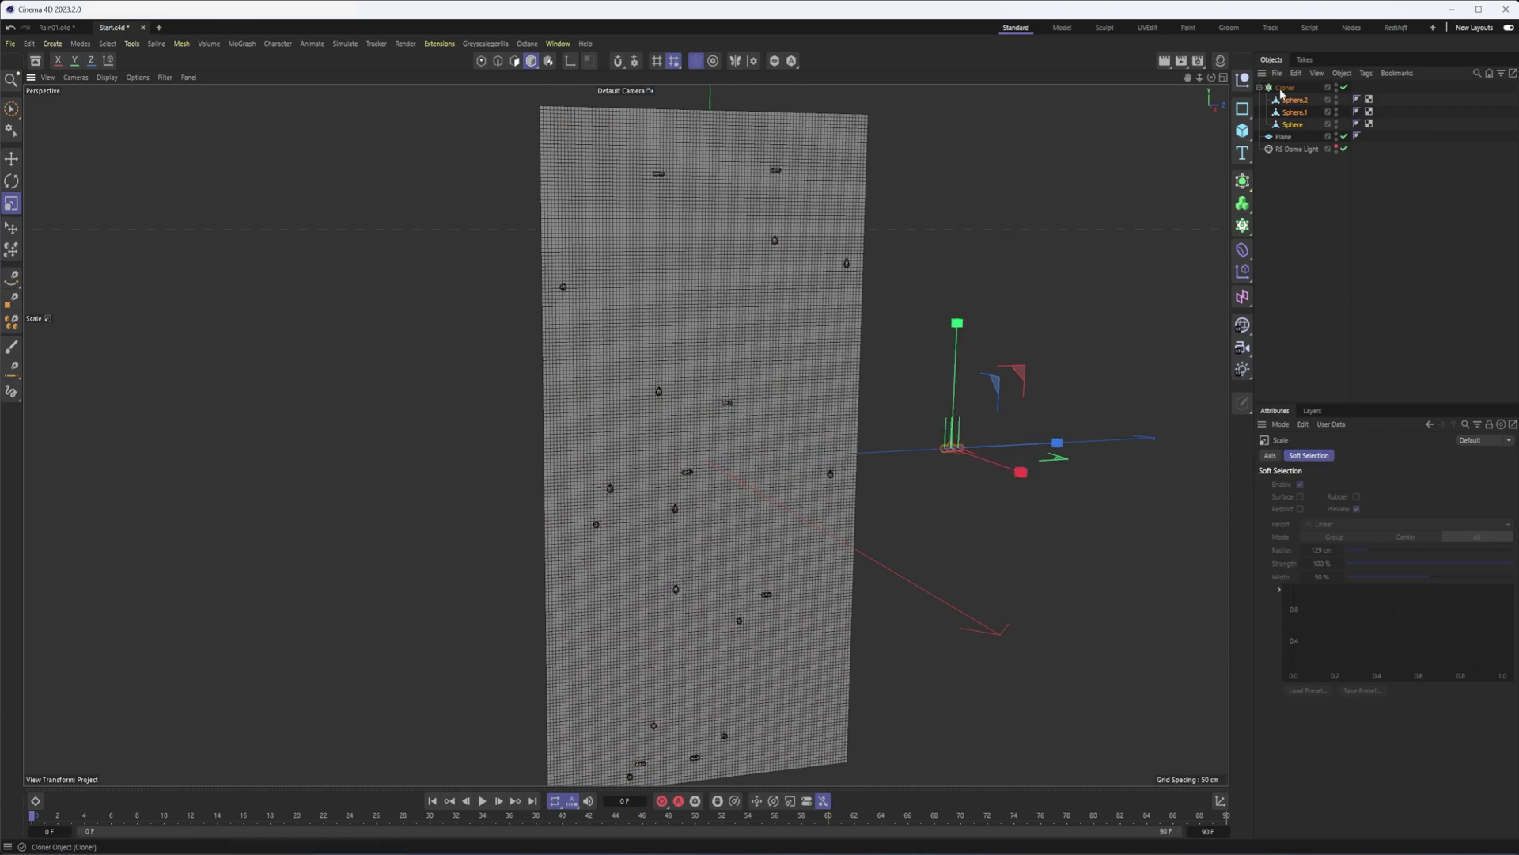
# - Set the Cloner's clone distribution to Blend so the droplet shapes morph into one another
pyautogui.click(1281, 89)
pyautogui.keyDown('alt'); pyautogui.moveTo(964, 316); pyautogui.dragTo(942, 323); pyautogui.keyUp('alt')
pyautogui.click(1350, 456)
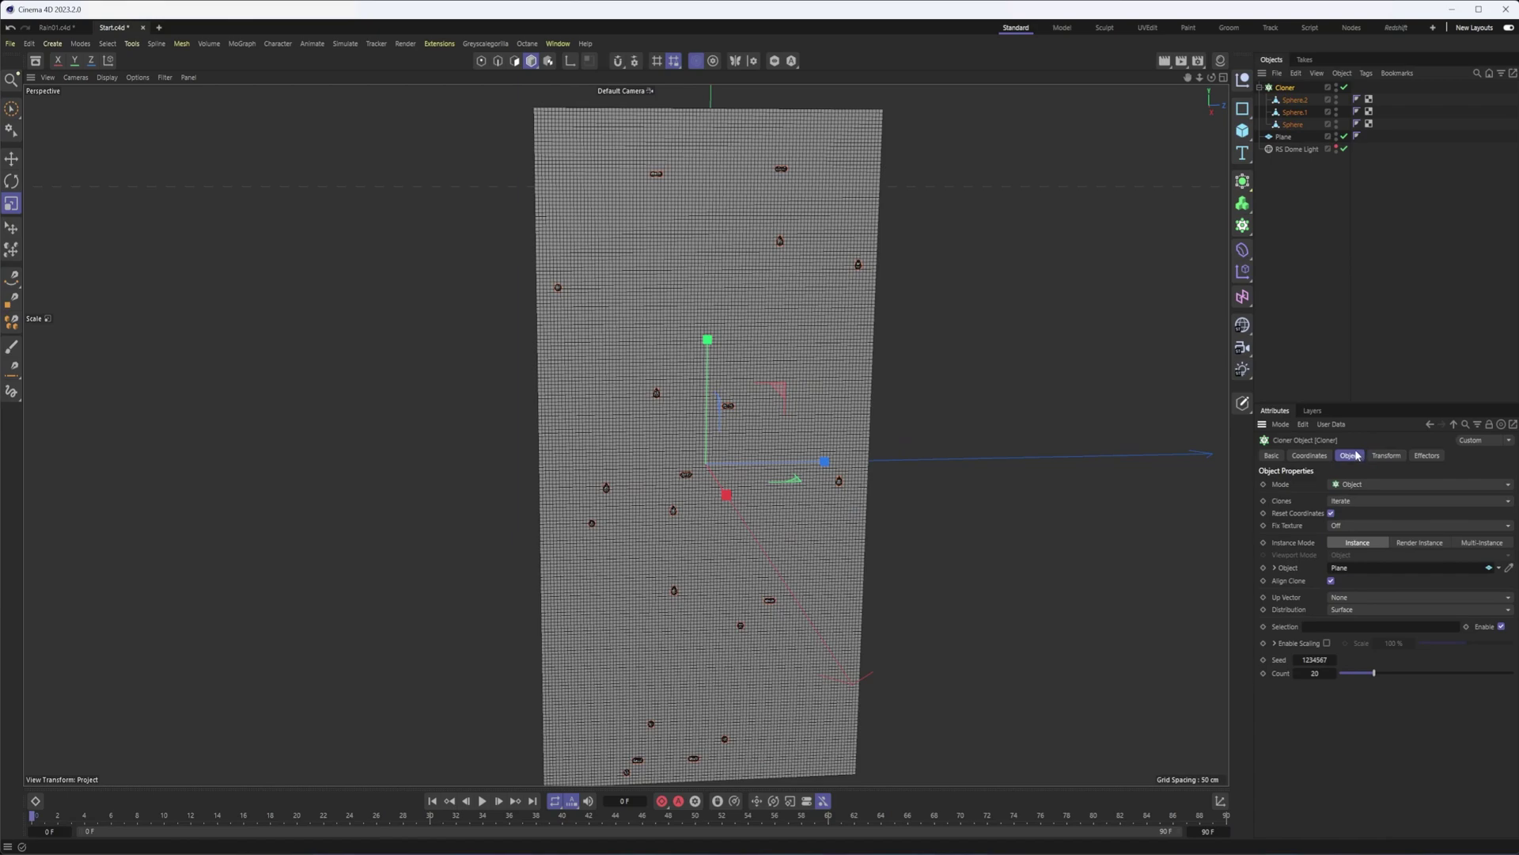
pyautogui.click(1350, 502)
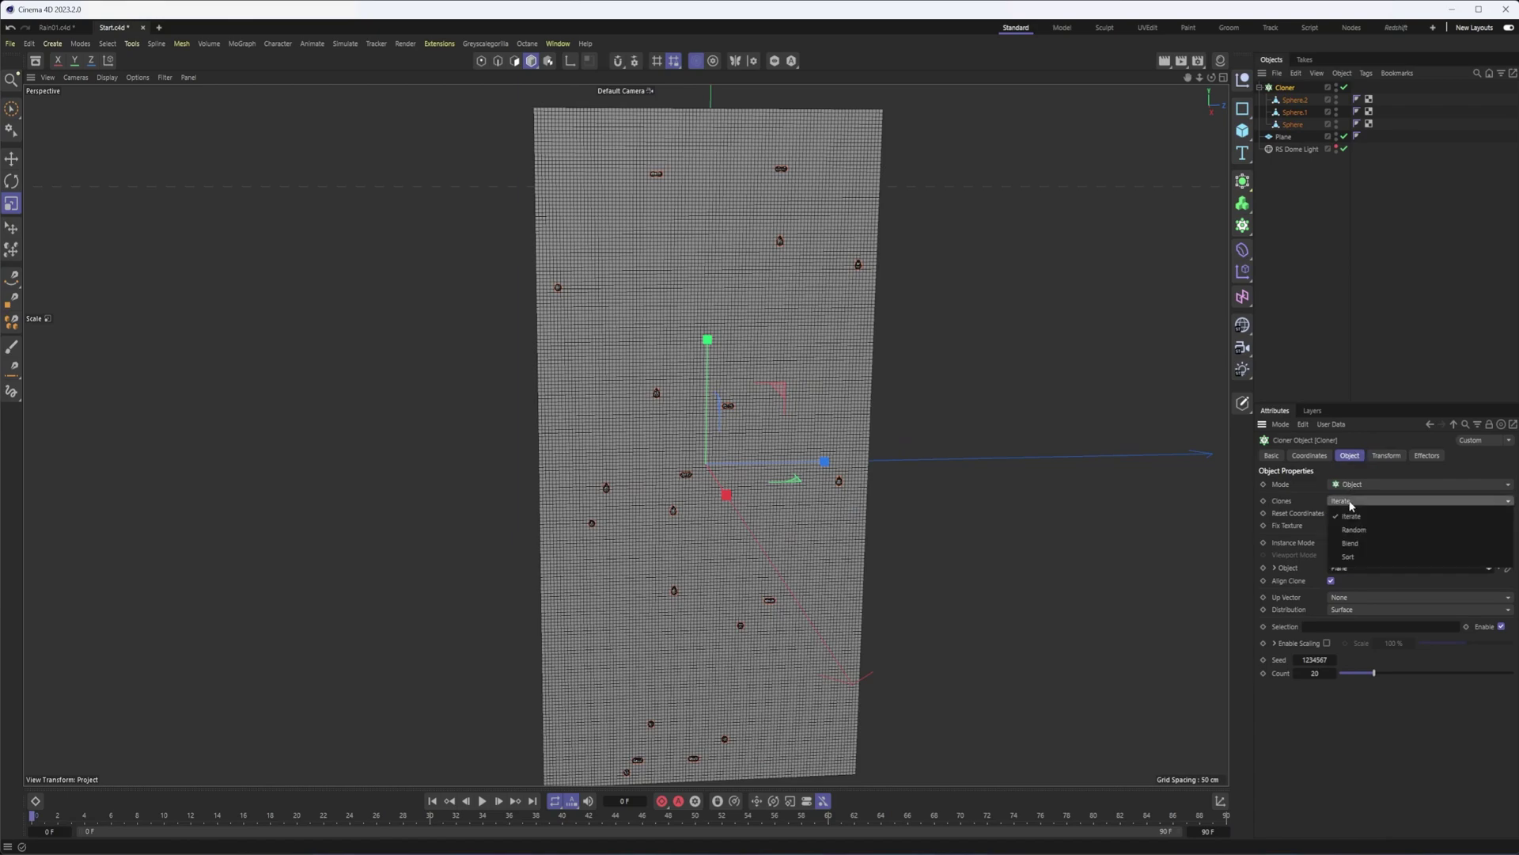
pyautogui.click(1366, 544)
pyautogui.keyDown('alt'); pyautogui.moveTo(854, 261); pyautogui.dragTo(912, 245, button='right'); pyautogui.keyUp('alt')
pyautogui.keyDown('alt'); pyautogui.moveTo(912, 245); pyautogui.dragTo(986, 428, button='middle'); pyautogui.keyUp('alt')
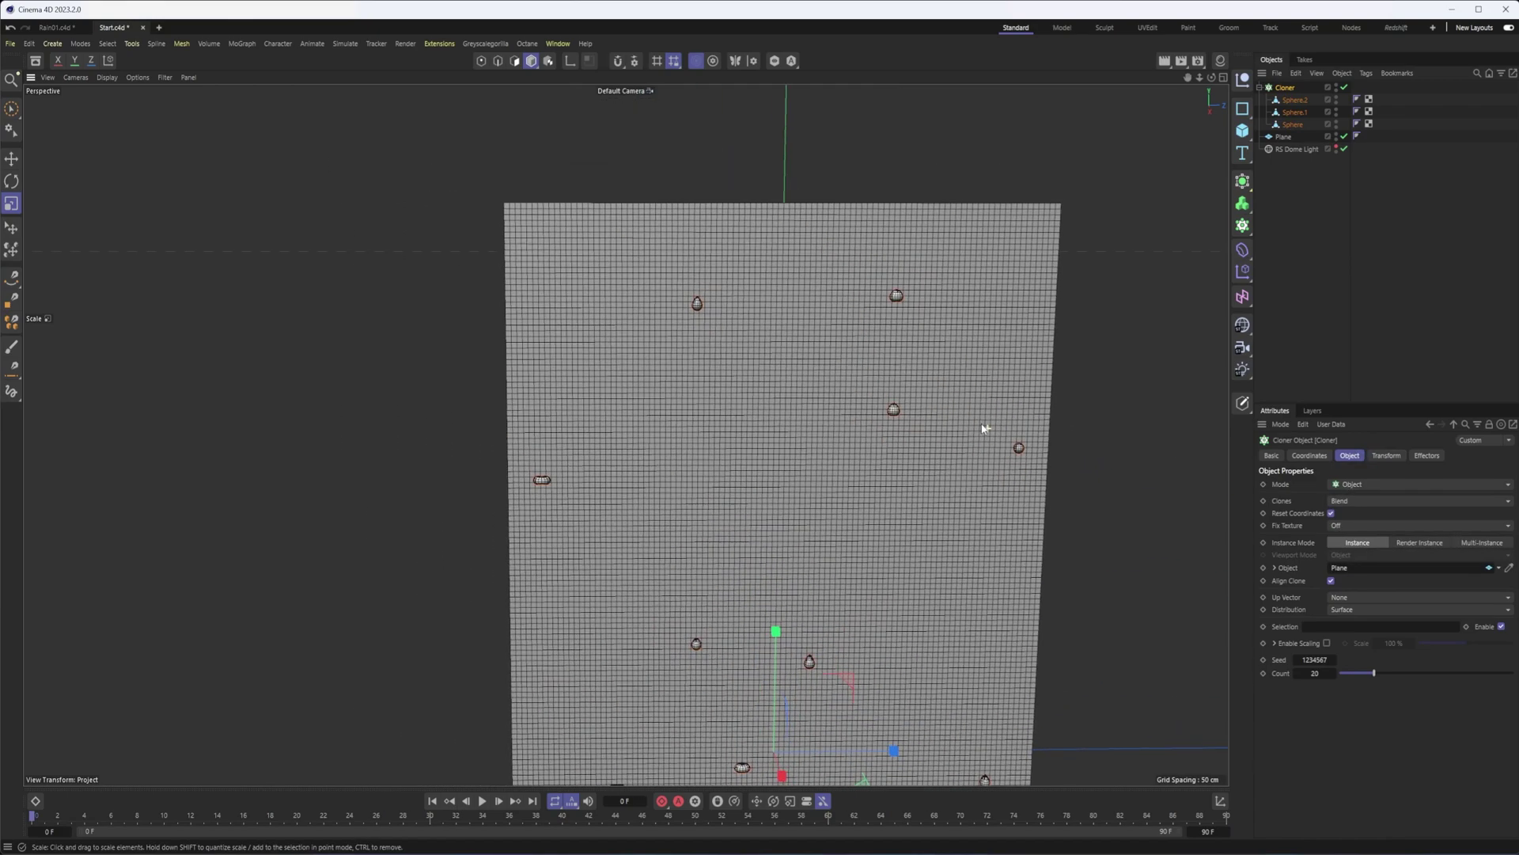
pyautogui.keyDown('alt'); pyautogui.moveTo(986, 429); pyautogui.dragTo(1013, 362); pyautogui.keyUp('alt')
pyautogui.keyDown('alt'); pyautogui.moveTo(1013, 362); pyautogui.dragTo(1020, 304, button='middle'); pyautogui.keyUp('alt')
pyautogui.keyDown('alt'); pyautogui.moveTo(1018, 337); pyautogui.dragTo(859, 348, button='right'); pyautogui.keyUp('alt')
# - Preview the blended shapes in Linear mode with a count of 15 and 5 cm vertical spacing, and return the Cloner to Object mode
pyautogui.click(1402, 483)
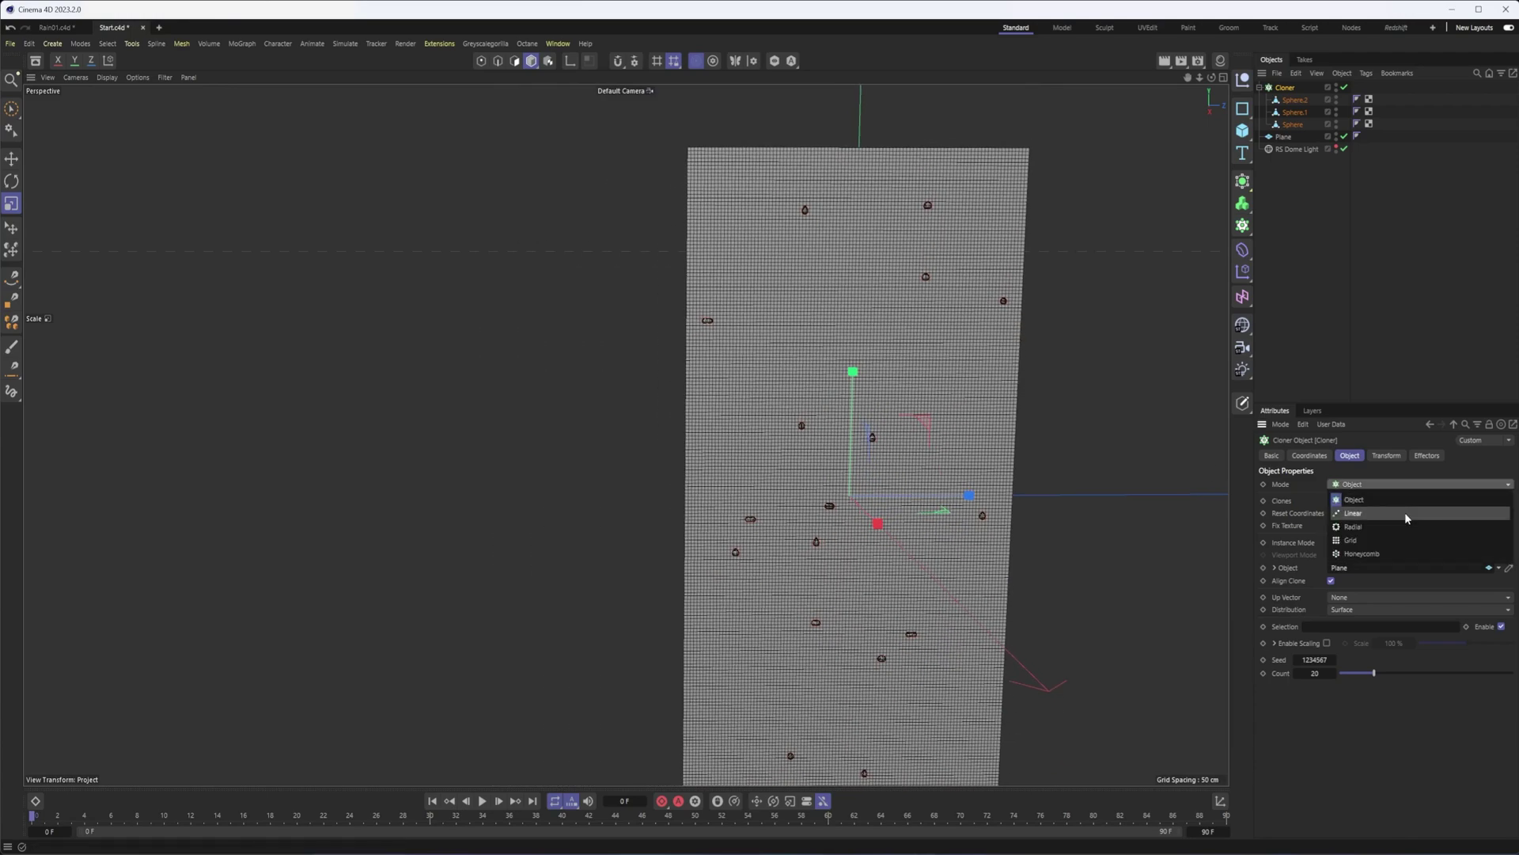
pyautogui.click(1406, 515)
pyautogui.keyDown('alt'); pyautogui.moveTo(918, 485); pyautogui.dragTo(905, 478, button='middle'); pyautogui.keyUp('alt')
pyautogui.keyDown('alt'); pyautogui.moveTo(858, 426); pyautogui.dragTo(994, 417, button='right'); pyautogui.keyUp('alt')
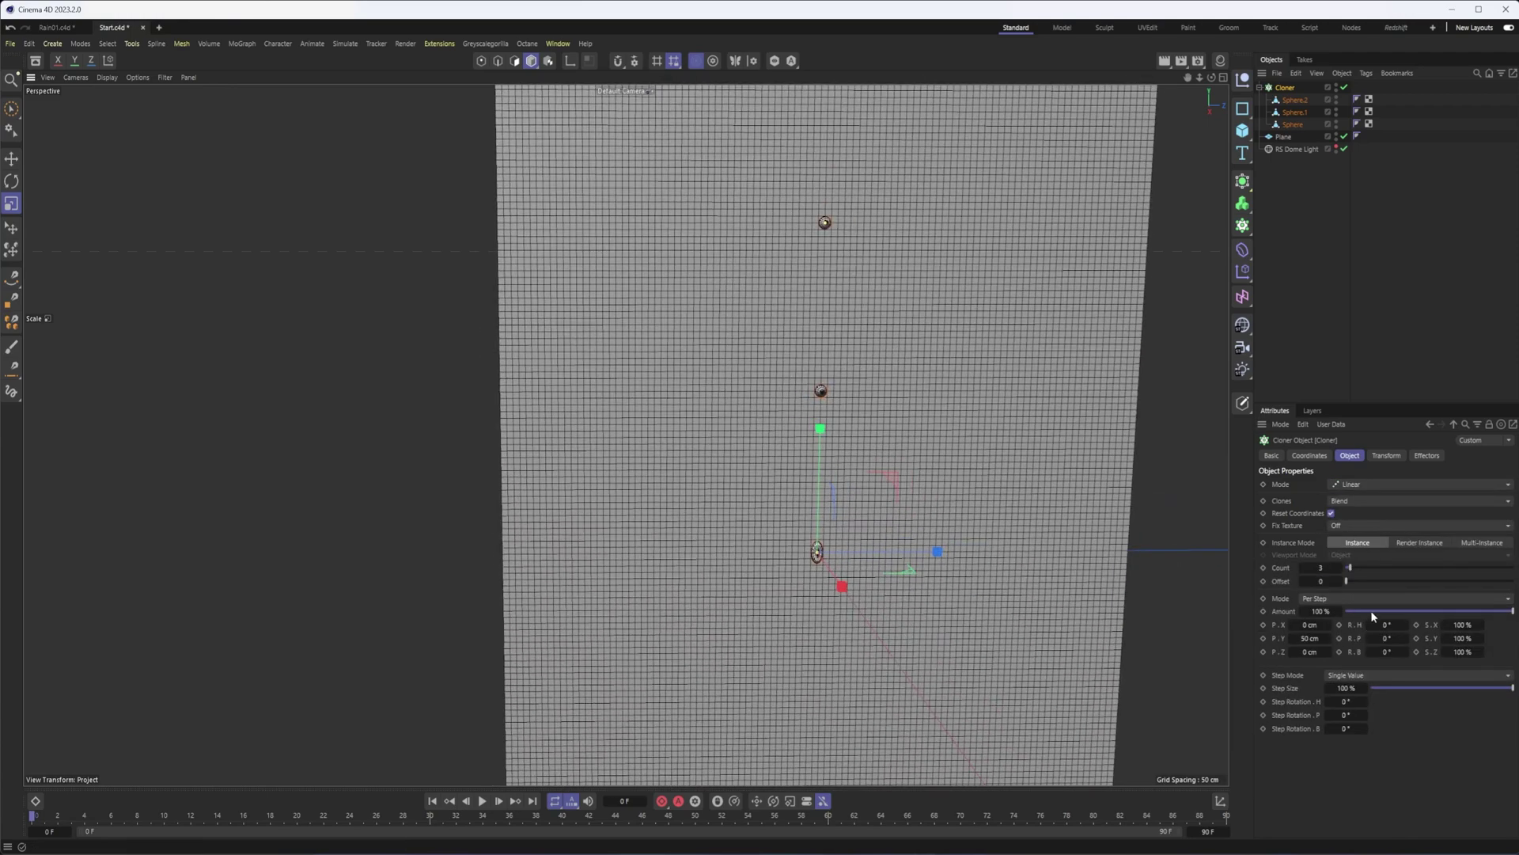
pyautogui.moveTo(1330, 637); pyautogui.dragTo(1371, 568)
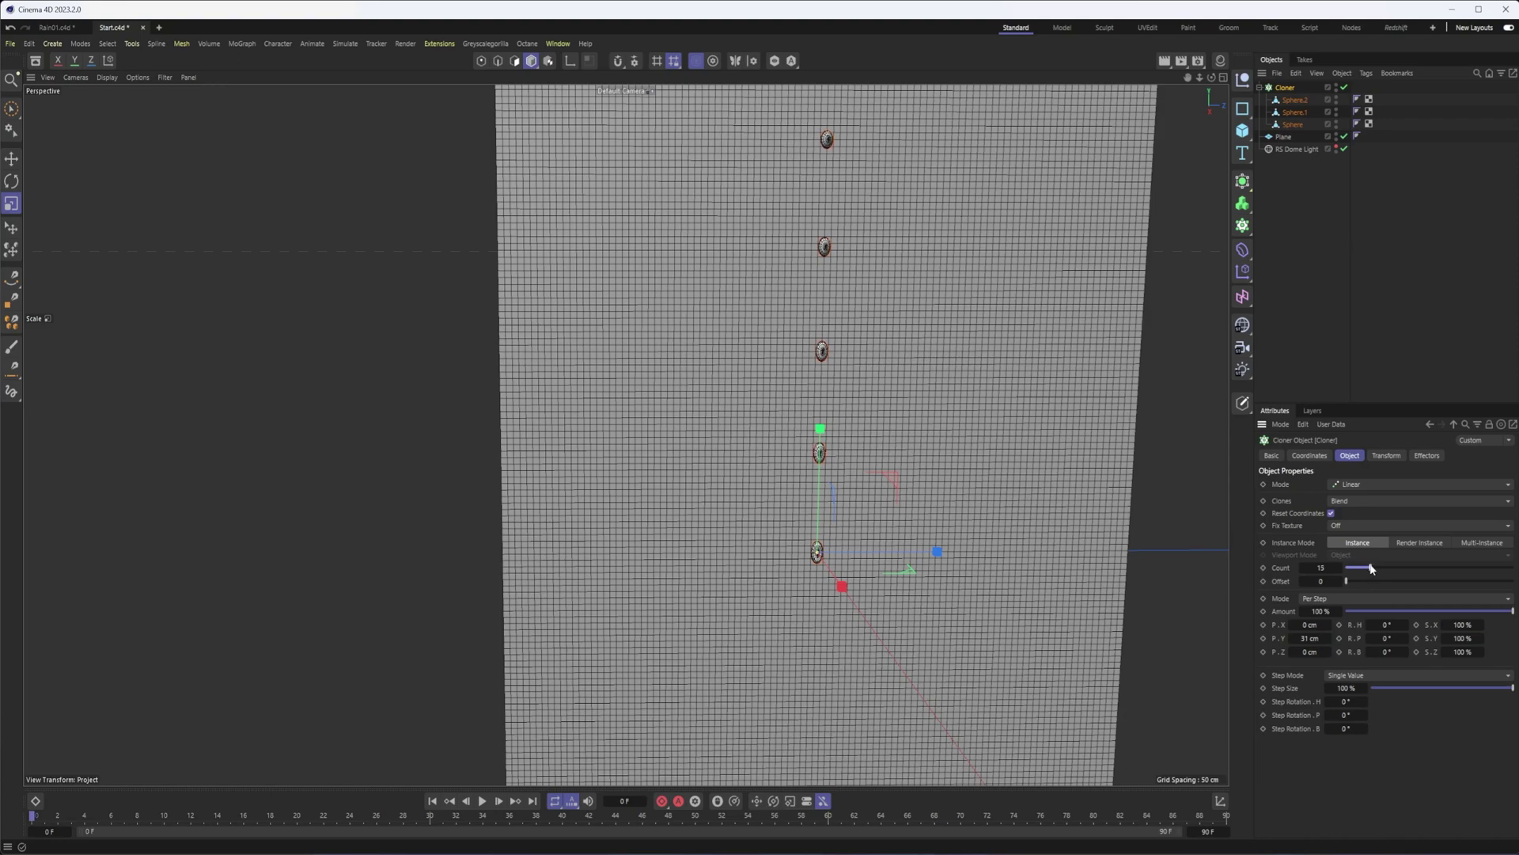
pyautogui.moveTo(1334, 636); pyautogui.dragTo(1326, 638)
pyautogui.click(1328, 639)
pyautogui.keyDown('alt'); pyautogui.moveTo(733, 476); pyautogui.dragTo(803, 481, button='right'); pyautogui.keyUp('alt')
pyautogui.moveTo(866, 334)
pyautogui.keyDown('alt'); pyautogui.mouseDown()
pyautogui.moveTo(899, 378)
pyautogui.moveTo(1006, 385)
pyautogui.moveTo(715, 393)
pyautogui.moveTo(743, 427)
pyautogui.mouseUp(); pyautogui.keyUp('alt')
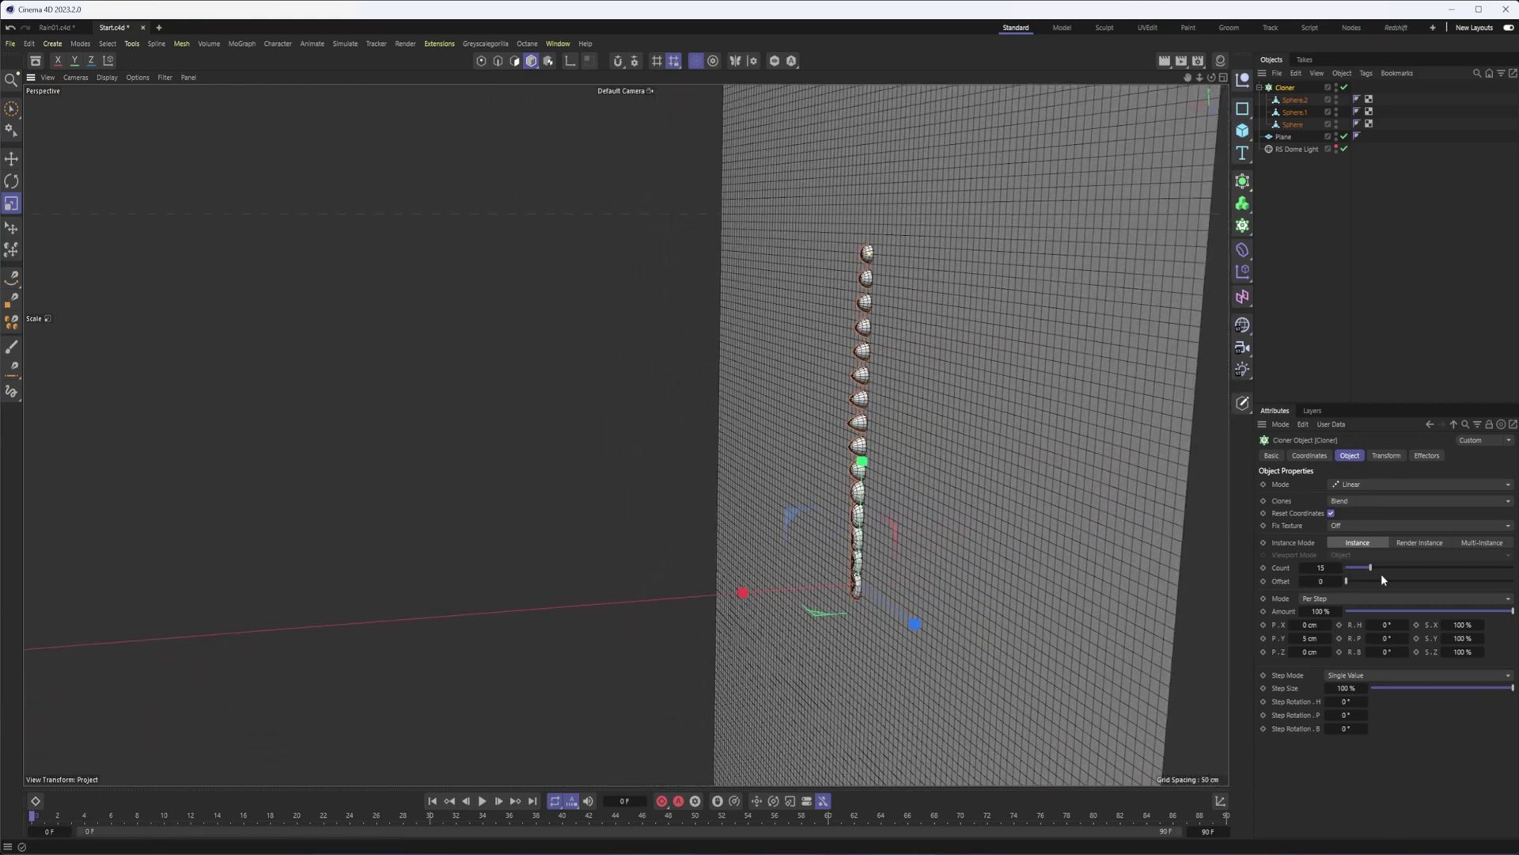
pyautogui.click(1364, 484)
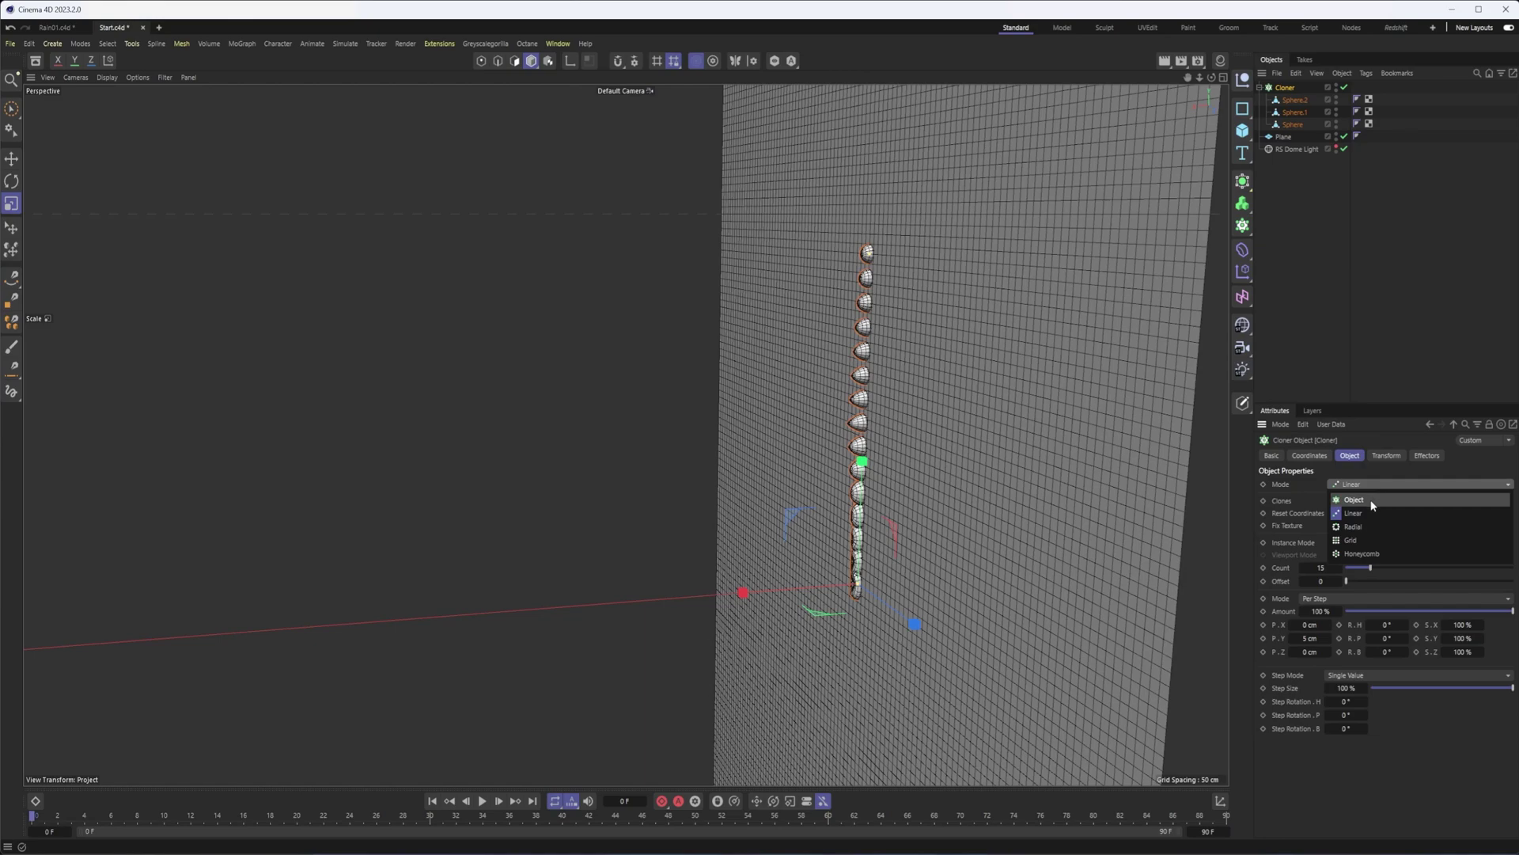
pyautogui.click(1371, 505)
# - Increase the Cloner's count to 200 droplets across the plane
pyautogui.keyDown('alt'); pyautogui.moveTo(849, 414); pyautogui.dragTo(970, 411); pyautogui.keyUp('alt')
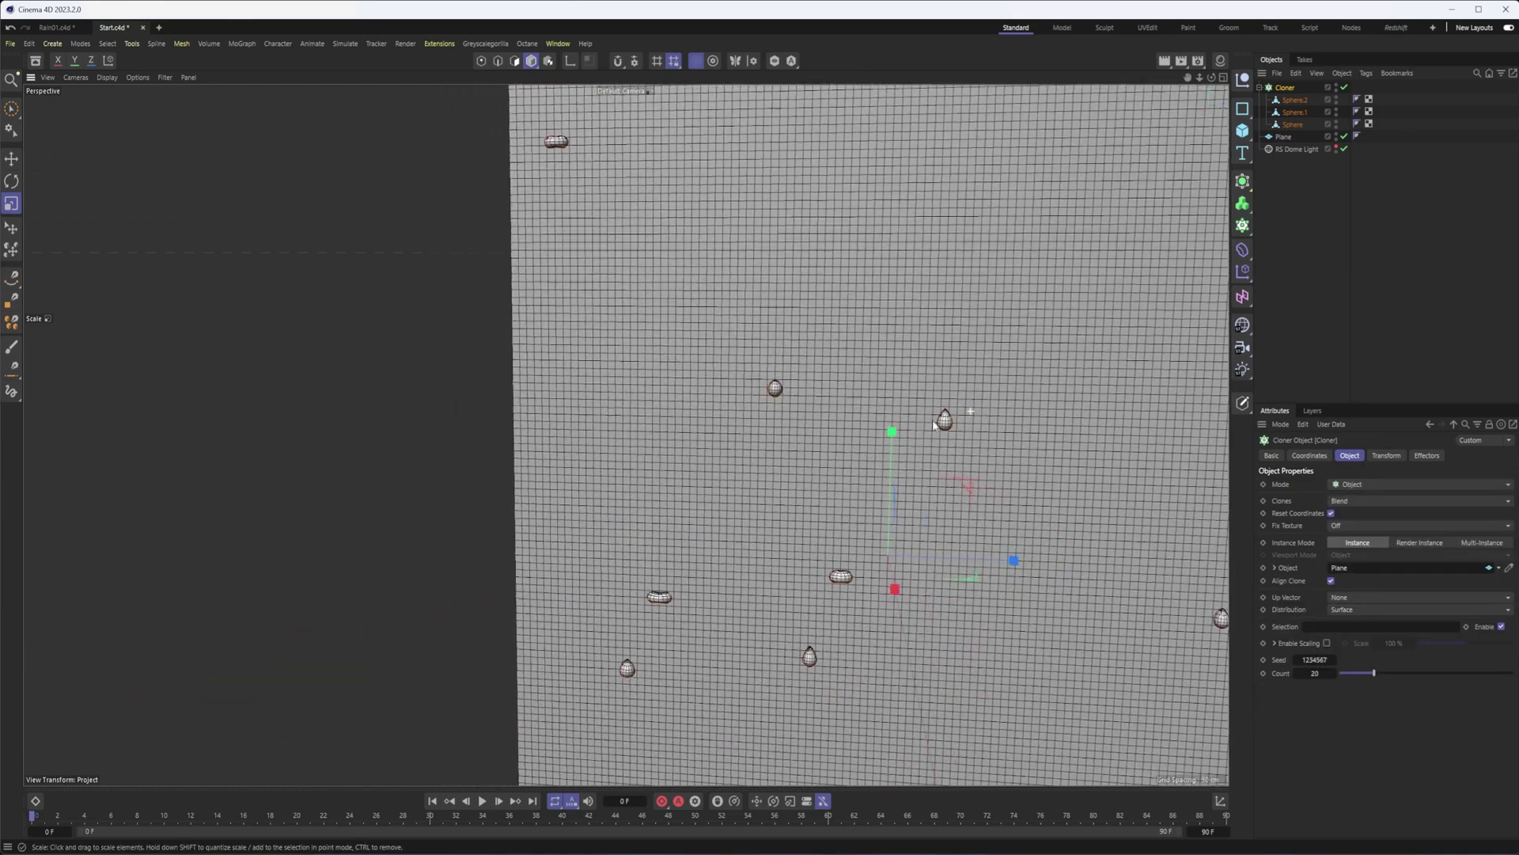
pyautogui.keyDown('alt'); pyautogui.moveTo(970, 411); pyautogui.dragTo(839, 467, button='right'); pyautogui.keyUp('alt')
pyautogui.keyDown('alt'); pyautogui.moveTo(839, 467); pyautogui.dragTo(816, 290, button='middle'); pyautogui.keyUp('alt')
pyautogui.scroll(-3, 817, 290)
pyautogui.moveTo(1373, 674); pyautogui.dragTo(1515, 687)
pyautogui.click(1319, 673)
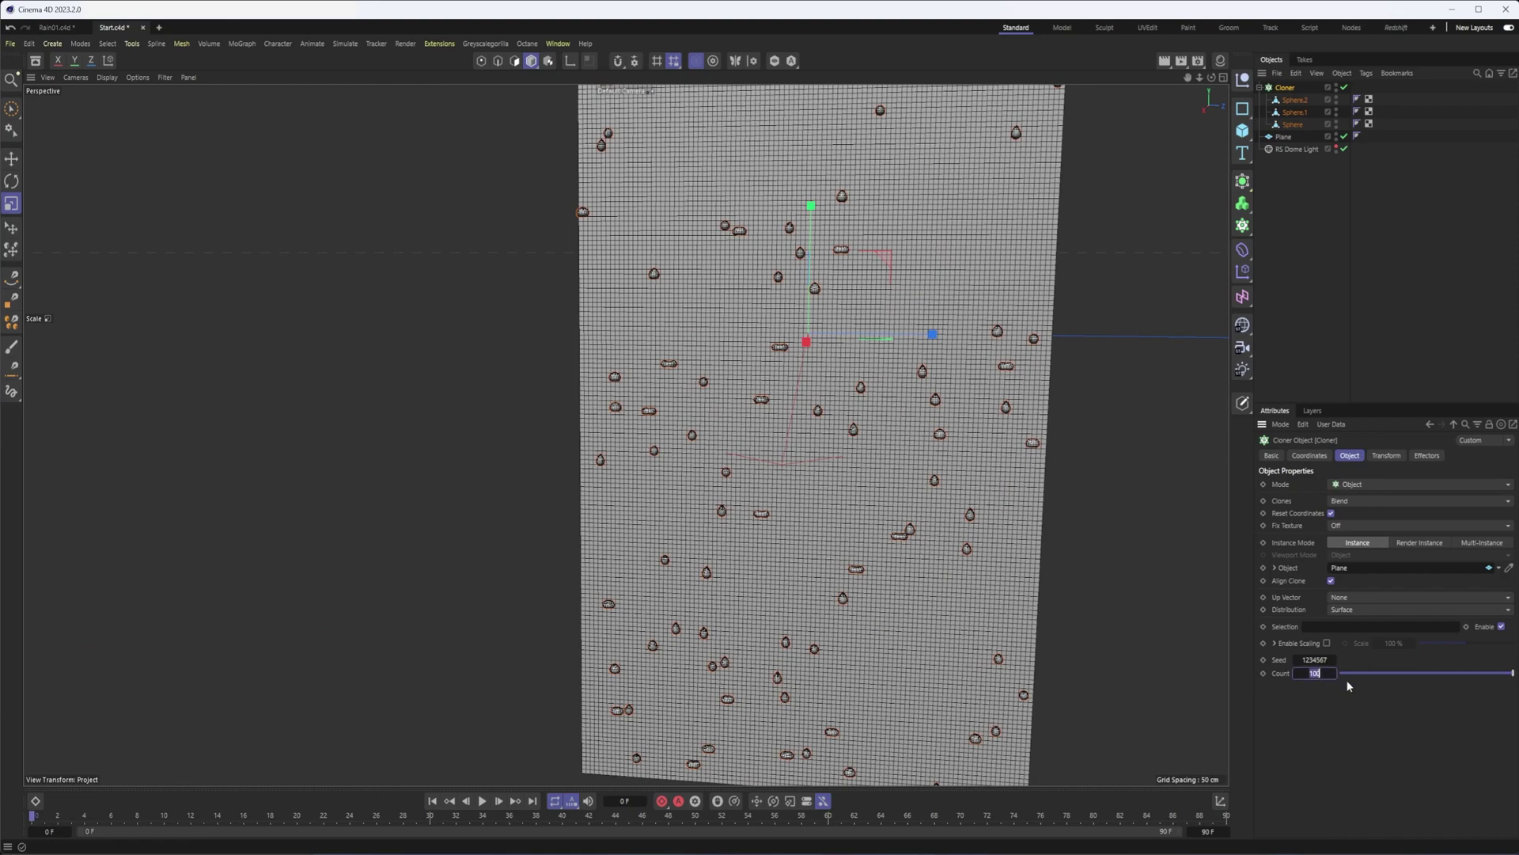
pyautogui.press('Return')
pyautogui.keyDown('alt'); pyautogui.moveTo(799, 361); pyautogui.dragTo(744, 485, button='middle'); pyautogui.keyUp('alt')
pyautogui.scroll(-3, 794, 478)
pyautogui.keyDown('alt'); pyautogui.moveTo(863, 444); pyautogui.dragTo(831, 546, button='middle'); pyautogui.keyUp('alt')
pyautogui.keyDown('alt'); pyautogui.moveTo(799, 484); pyautogui.dragTo(830, 501); pyautogui.keyUp('alt')
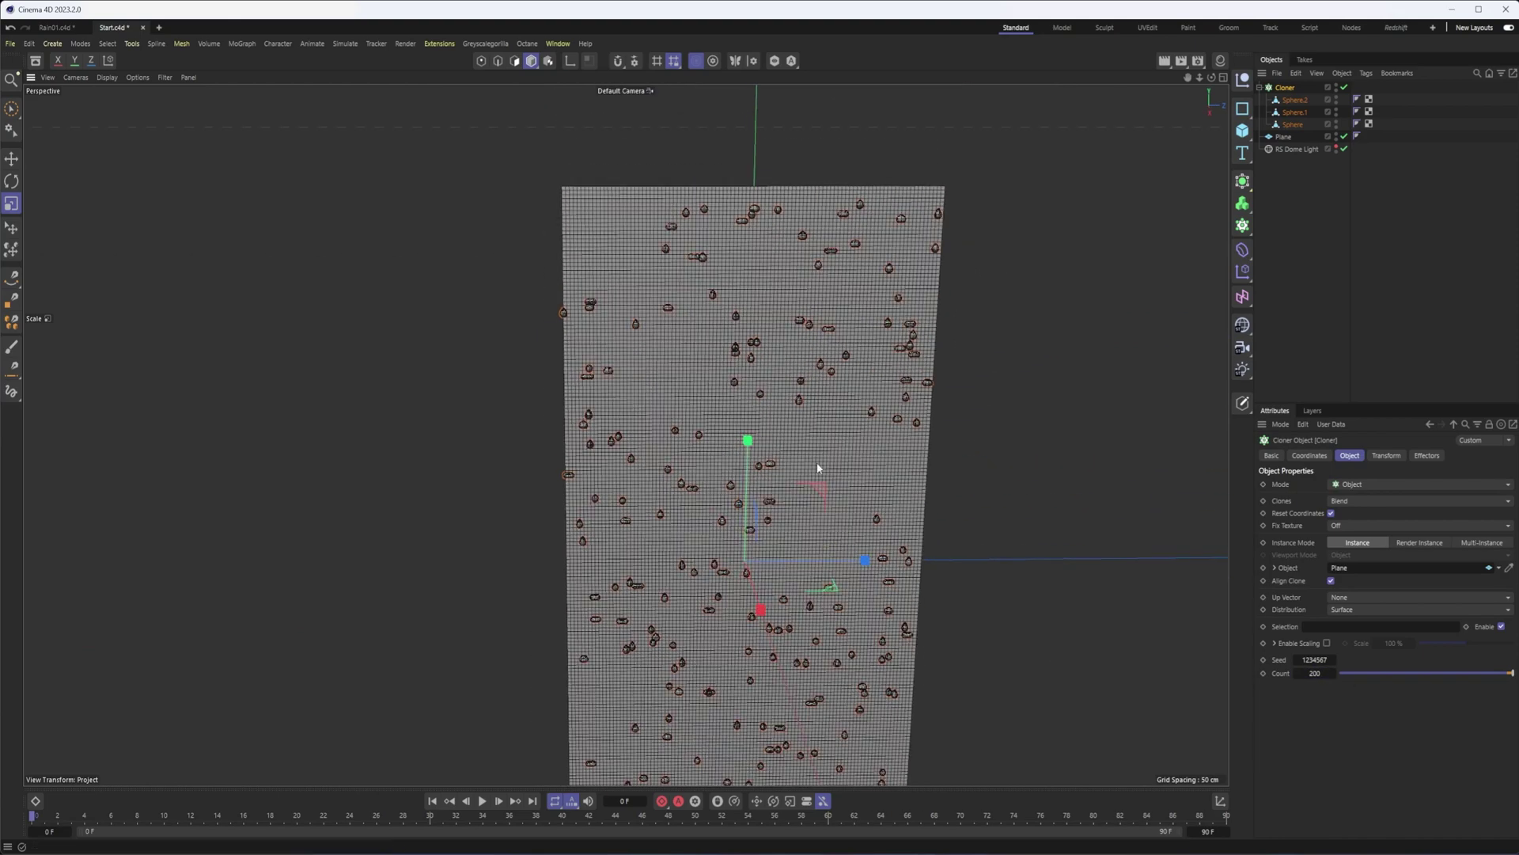
pyautogui.keyDown('alt'); pyautogui.moveTo(855, 457); pyautogui.dragTo(823, 423, button='middle'); pyautogui.keyUp('alt')
pyautogui.scroll(-1, 861, 342)
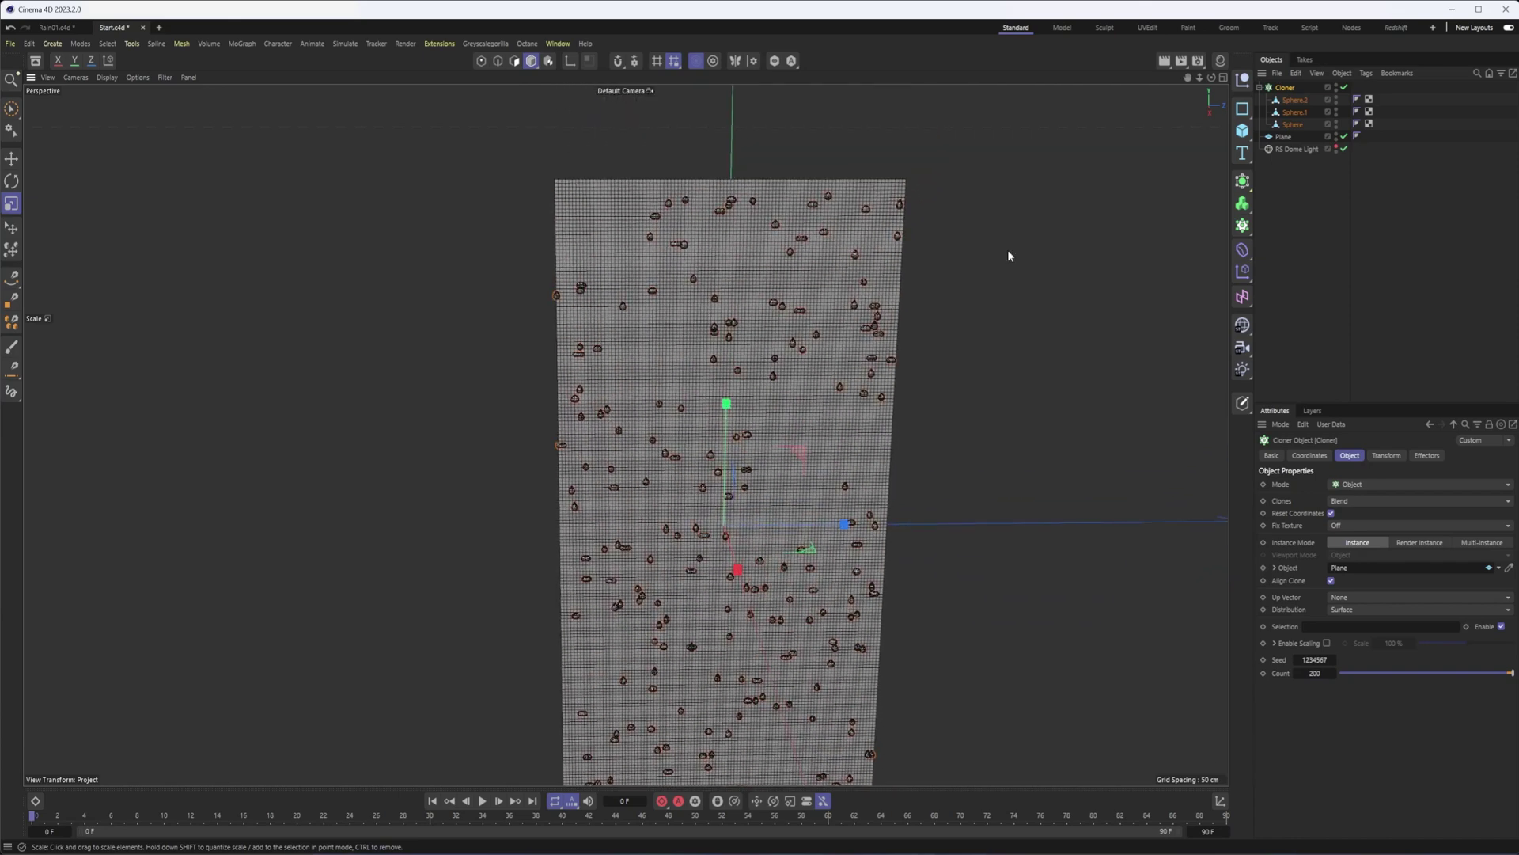
# - Collapse the Cloner's hierarchy, add a Connect object and place the Cloner inside it
pyautogui.click(1260, 88)
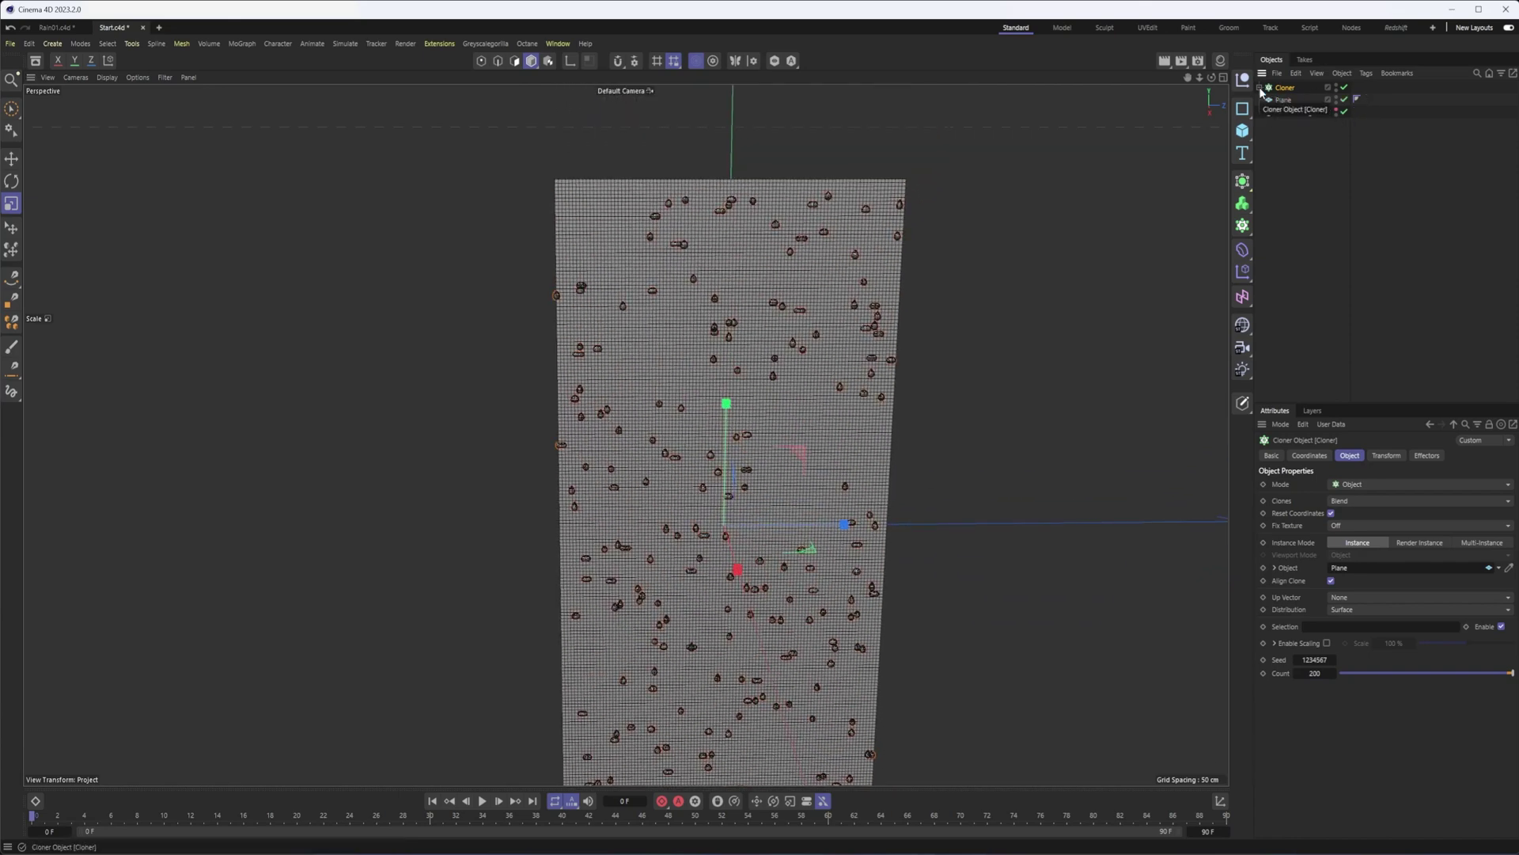
pyautogui.scroll(4, 744, 292)
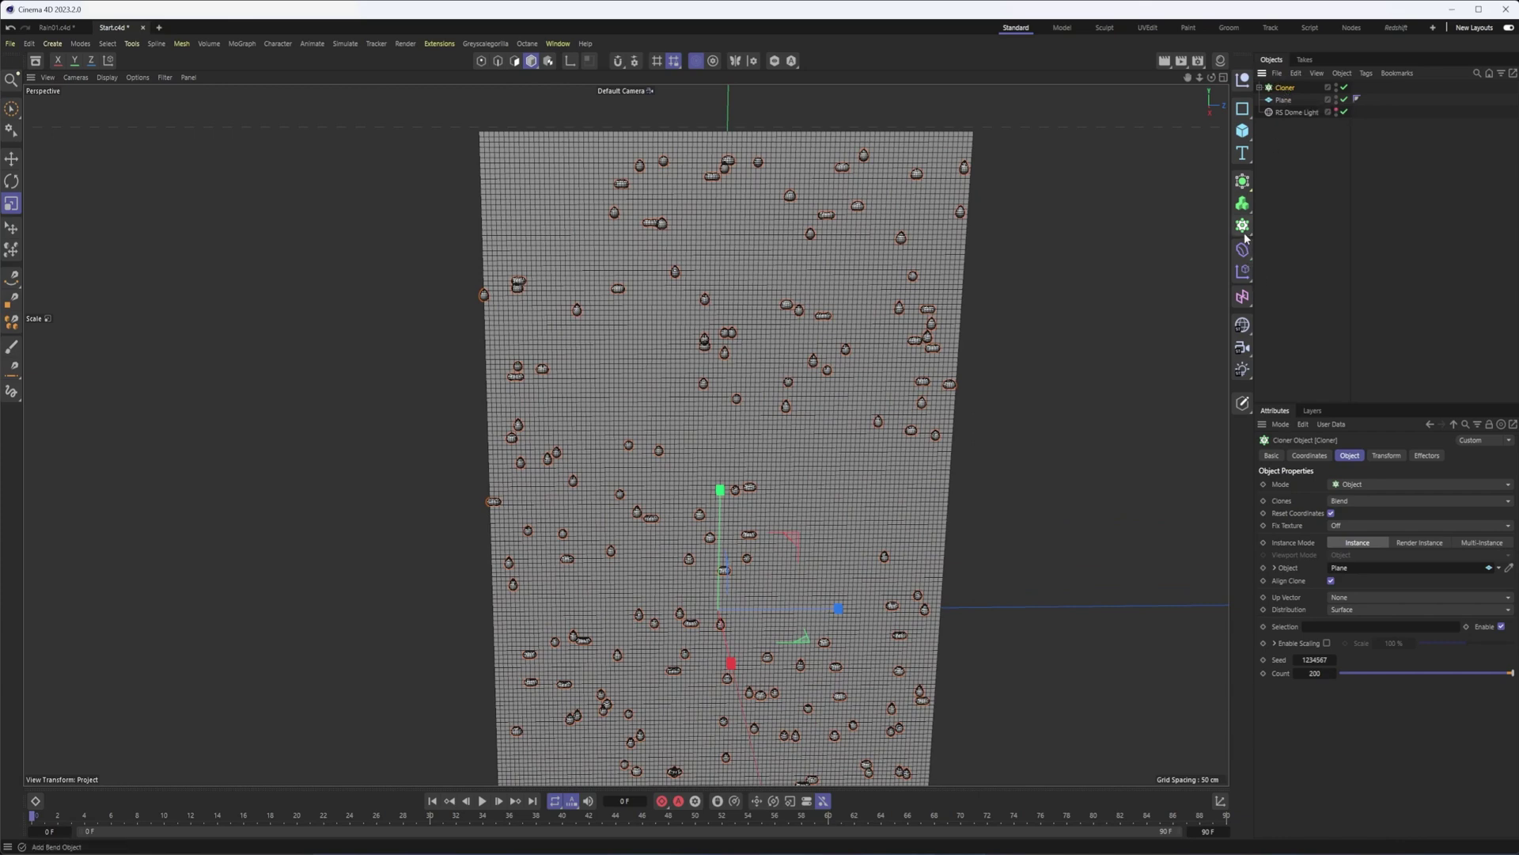
pyautogui.click(1244, 182)
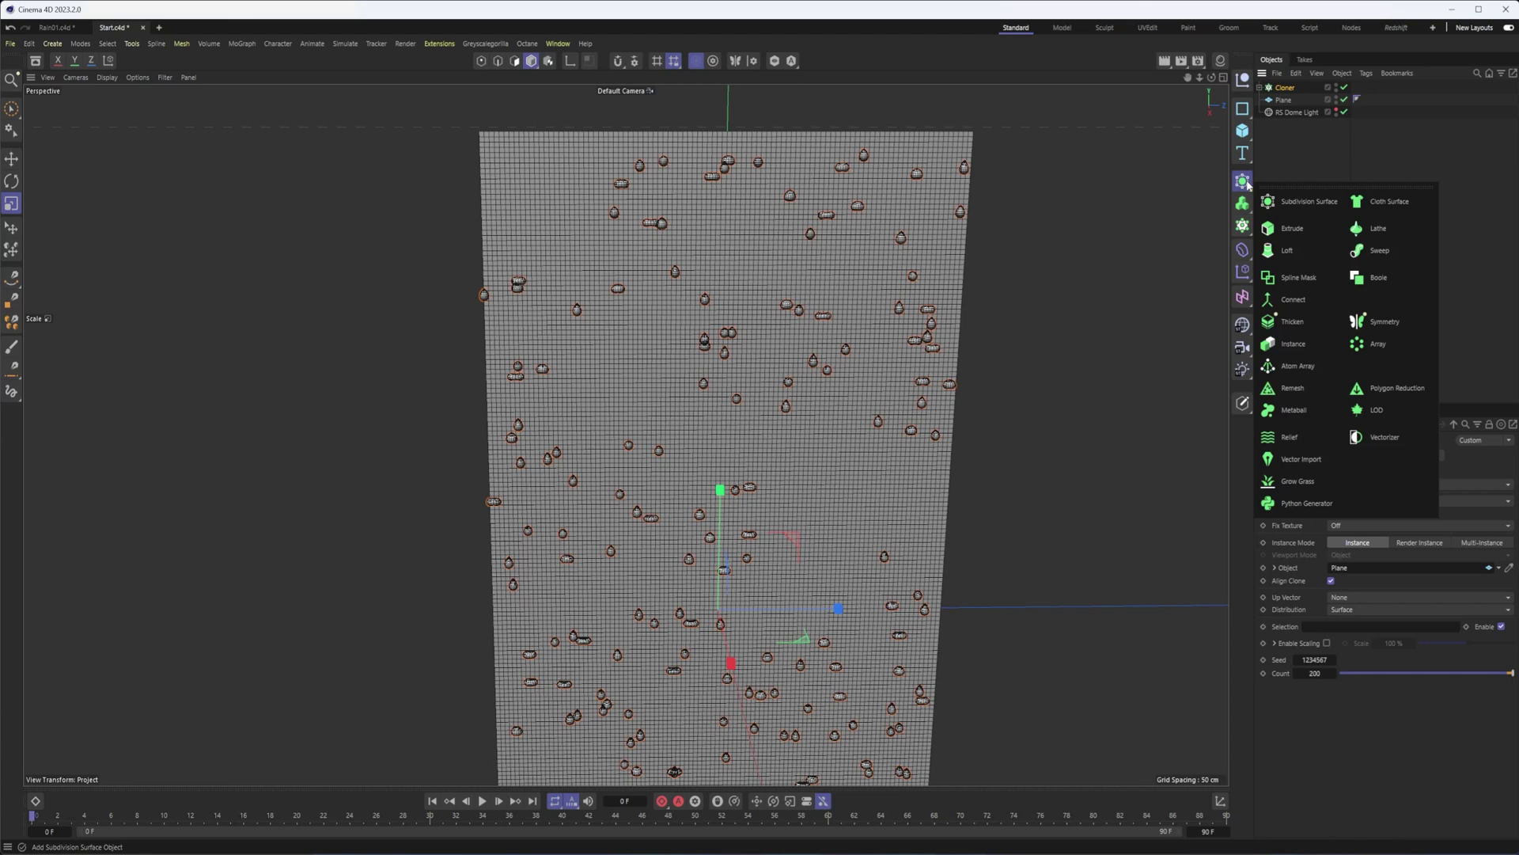
pyautogui.click(1292, 300)
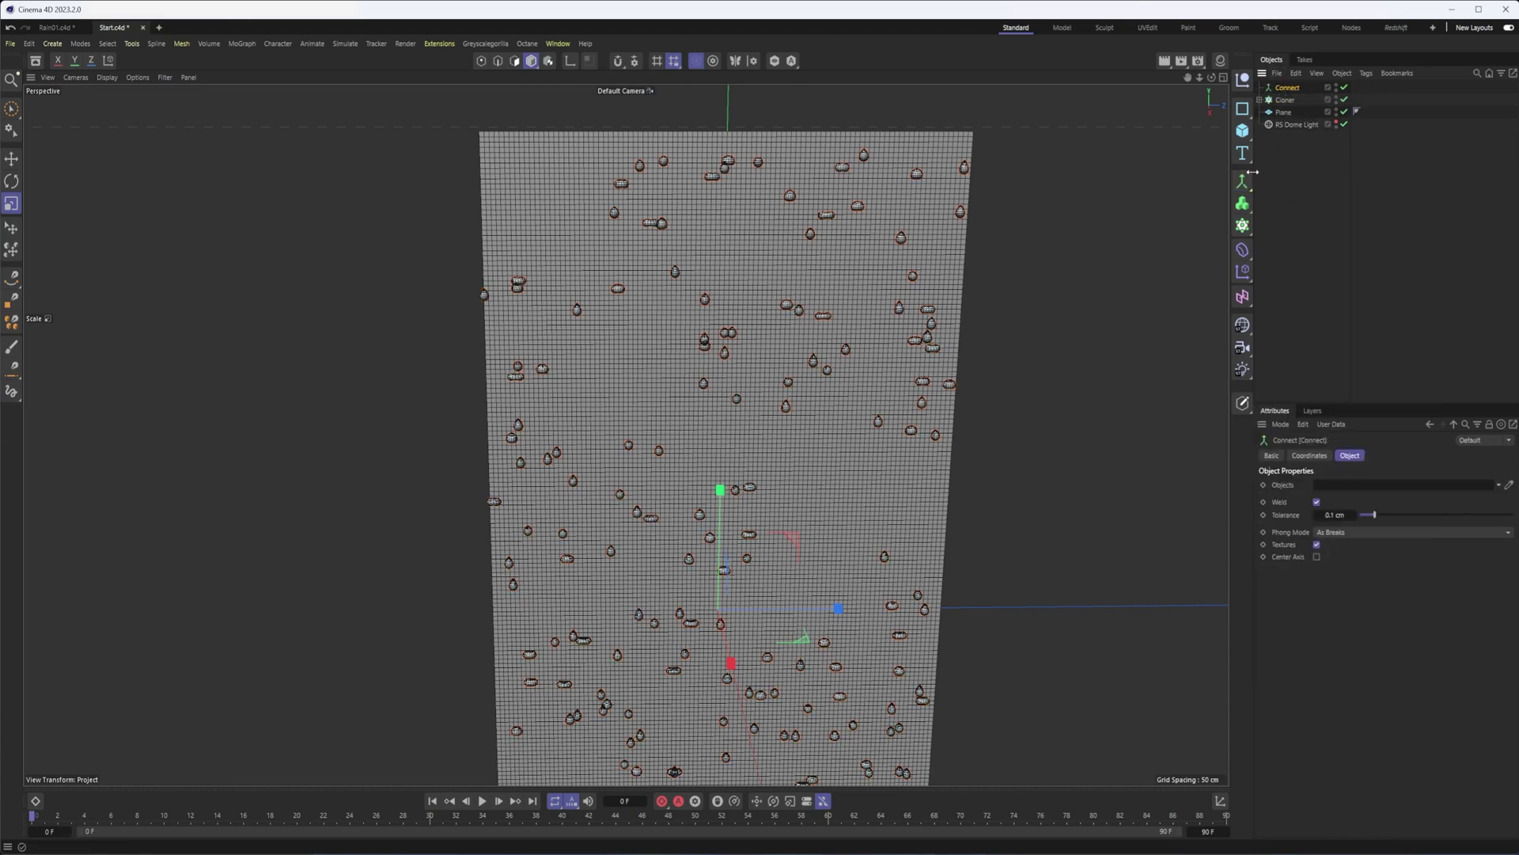
pyautogui.click(1244, 190)
pyautogui.moveTo(1285, 99); pyautogui.dragTo(1284, 93)
pyautogui.click(1285, 88)
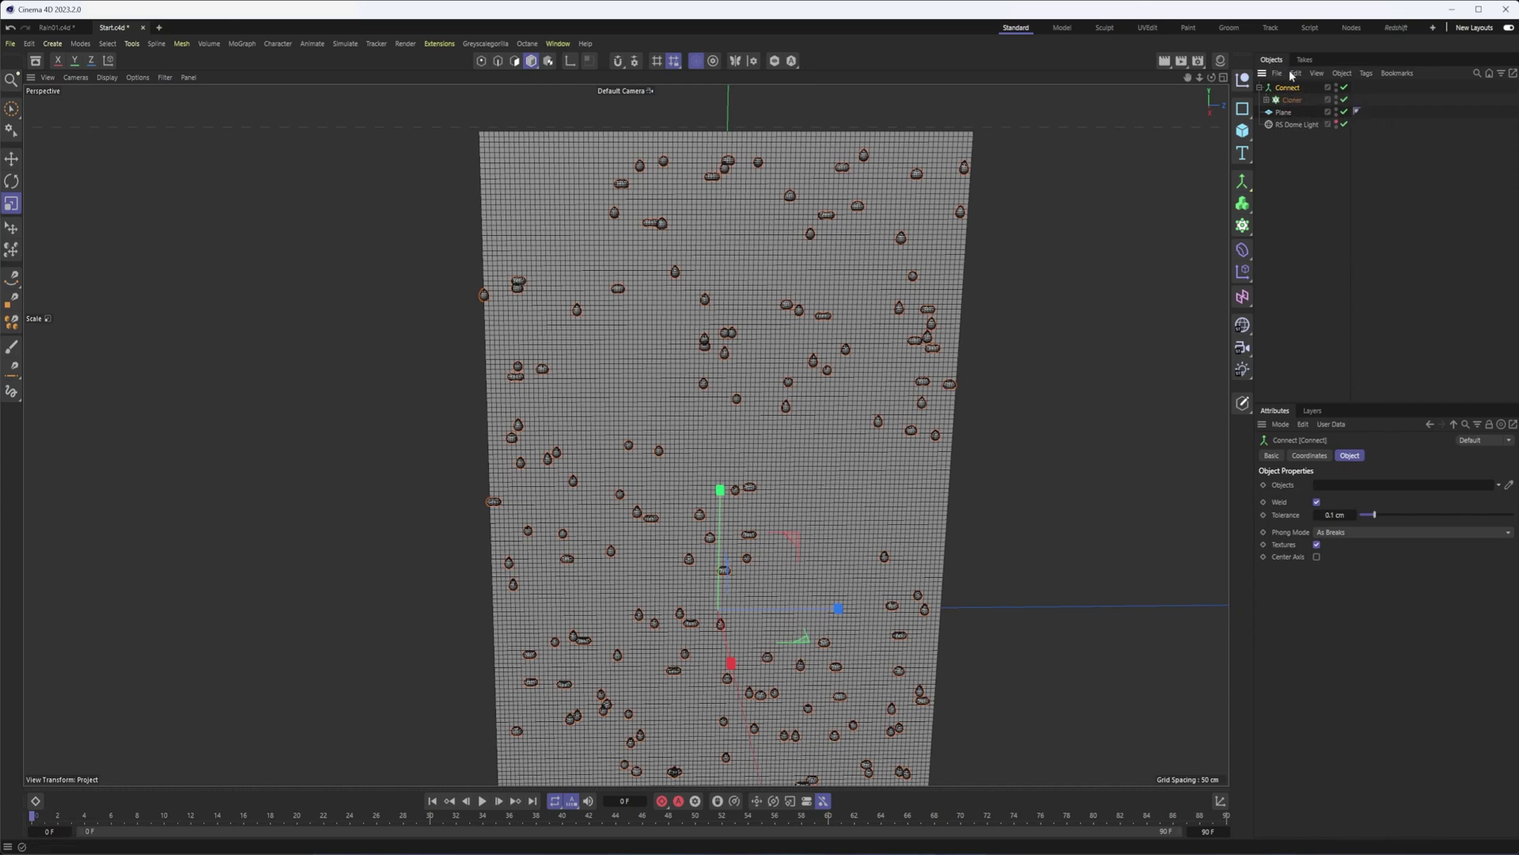
# - Add a Vertex Map tag to the Plane and open the tag's basic properties
pyautogui.click(1282, 113)
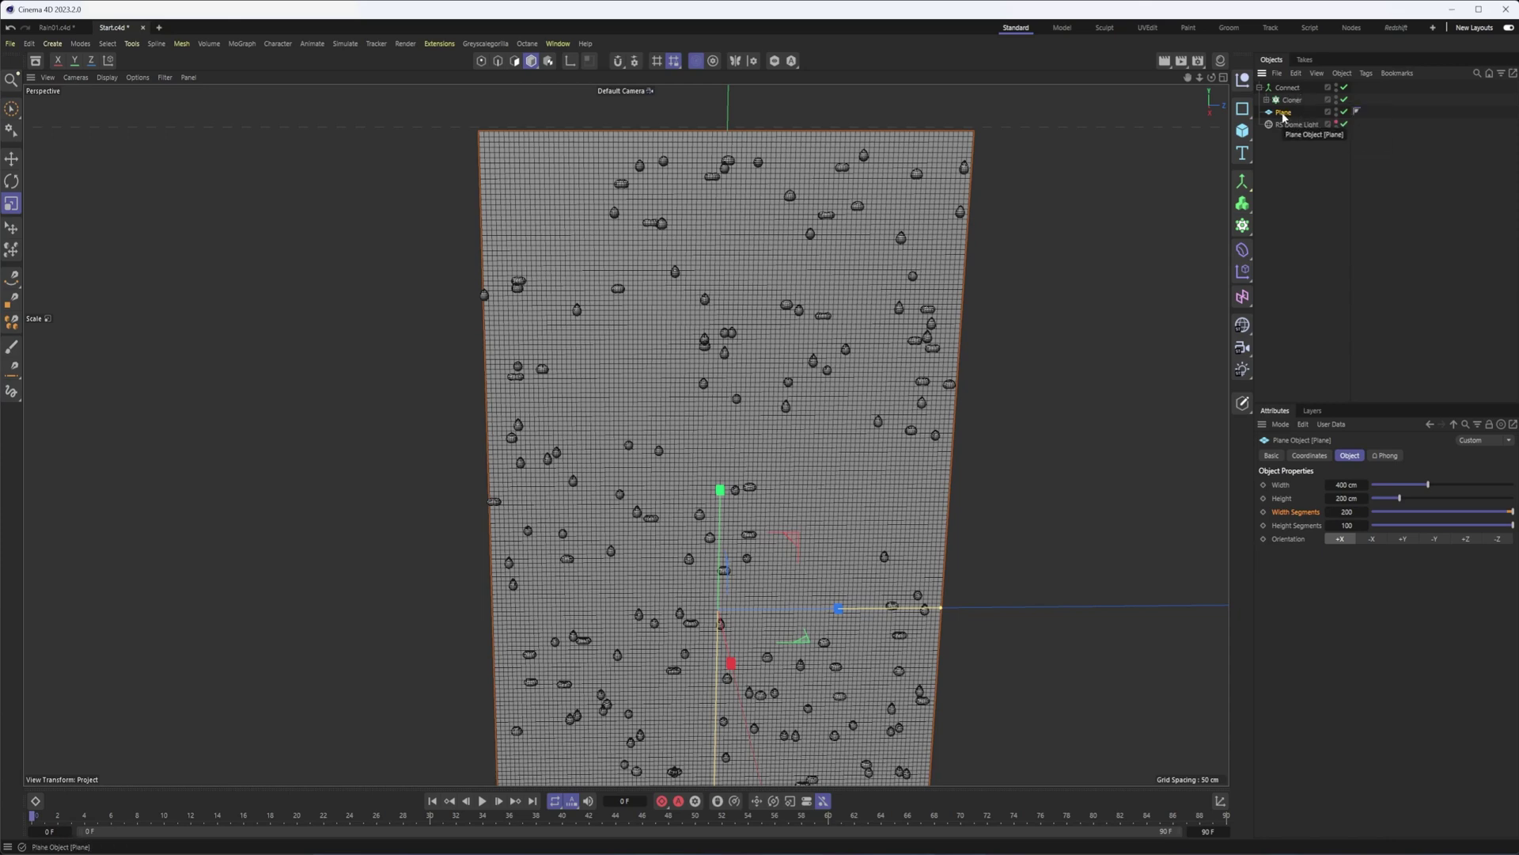
pyautogui.rightClick(1284, 117)
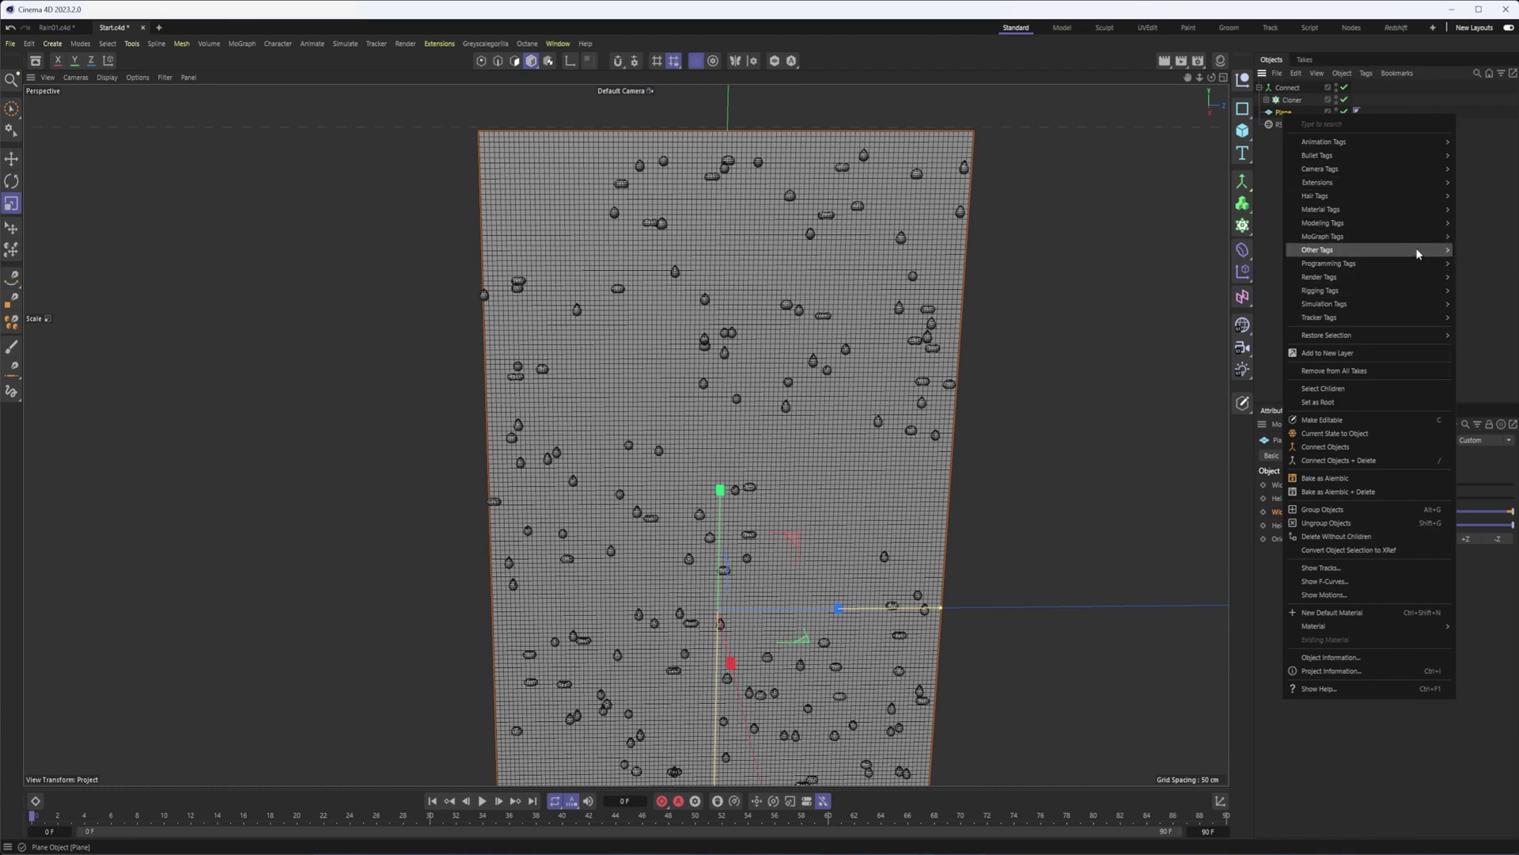
pyautogui.moveTo(1418, 251)
pyautogui.click(1500, 378)
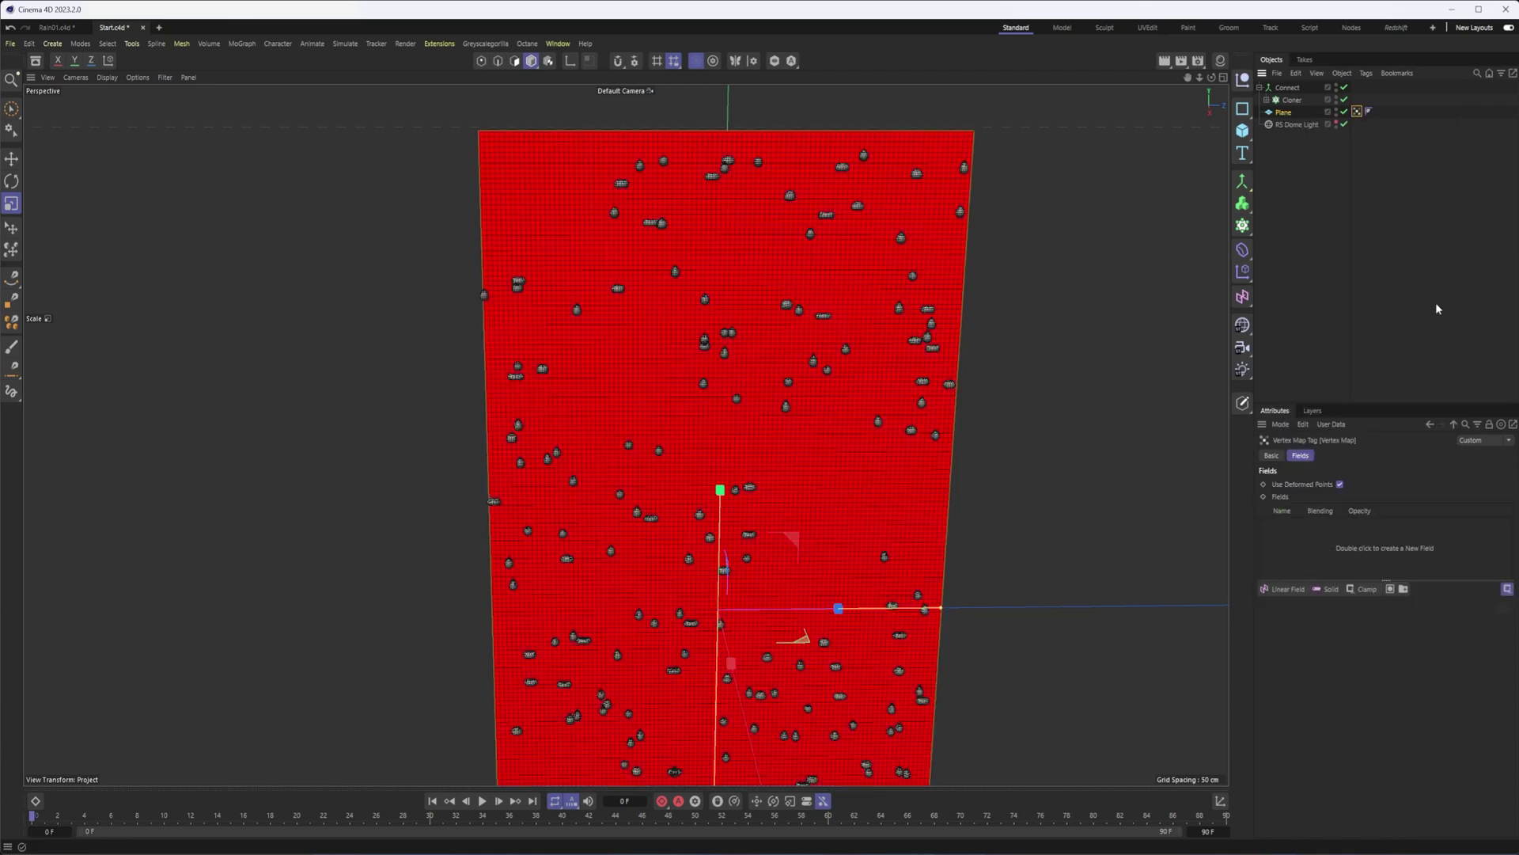
pyautogui.keyDown('alt'); pyautogui.moveTo(927, 239); pyautogui.dragTo(959, 255); pyautogui.keyUp('alt')
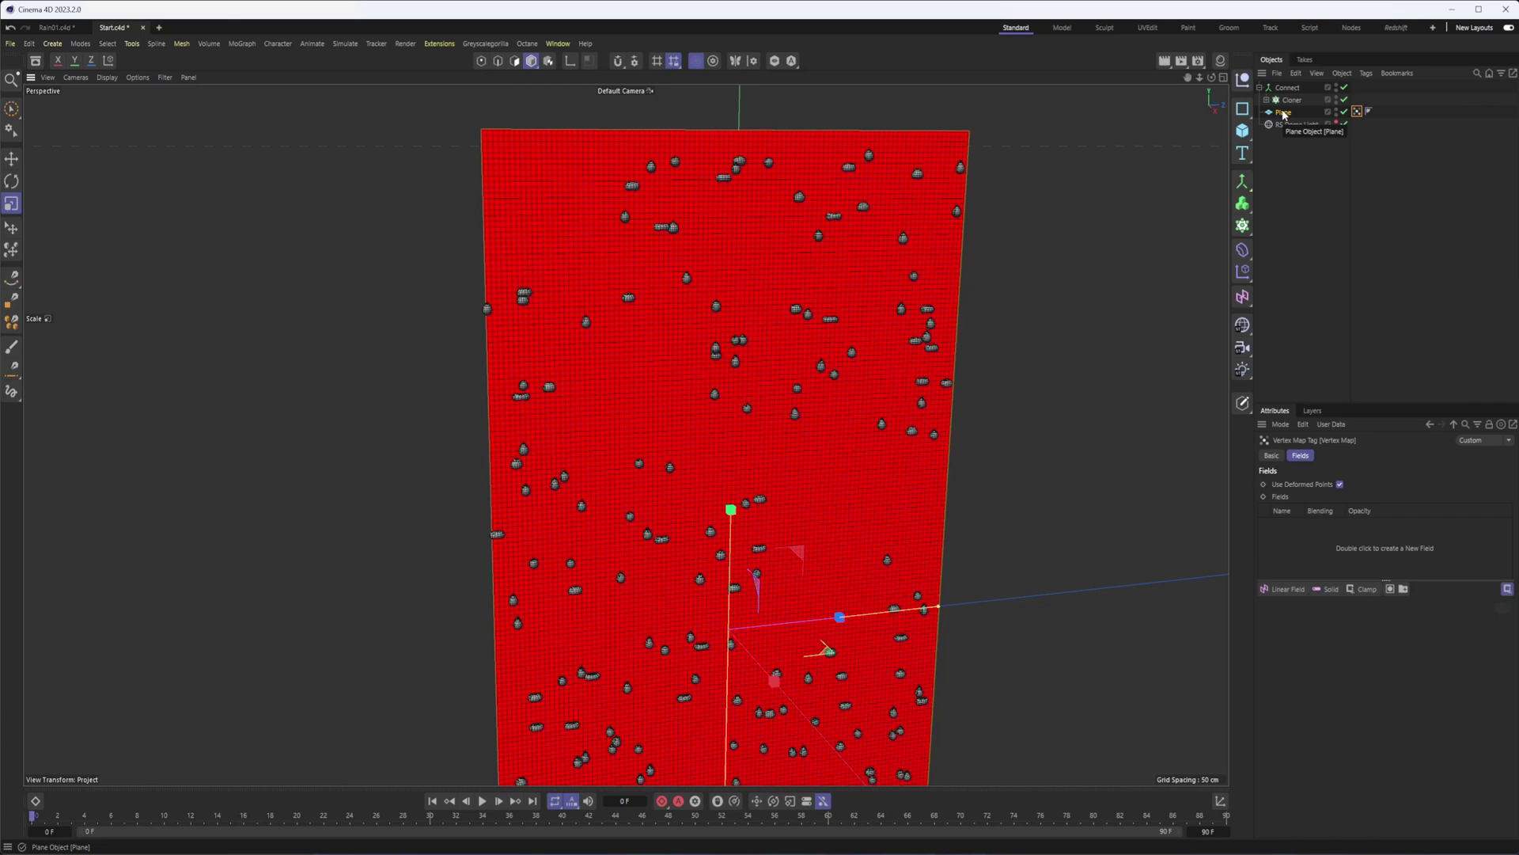
pyautogui.click(1272, 456)
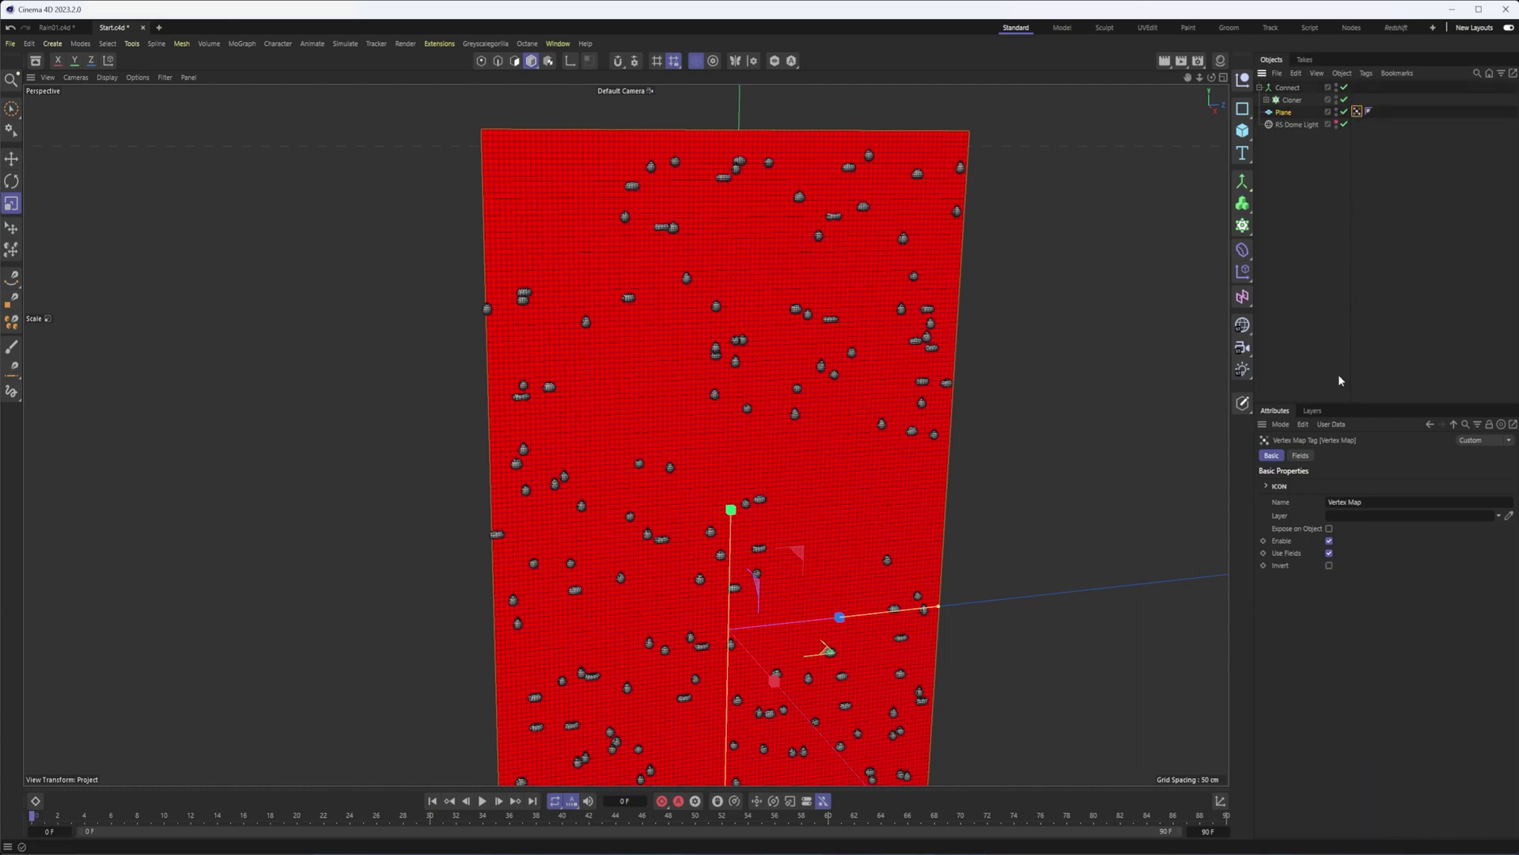
# - Add the Connect object as a field layer in the Plane's Vertex Map tag
pyautogui.click(1300, 455)
pyautogui.moveTo(1287, 87); pyautogui.dragTo(1330, 537)
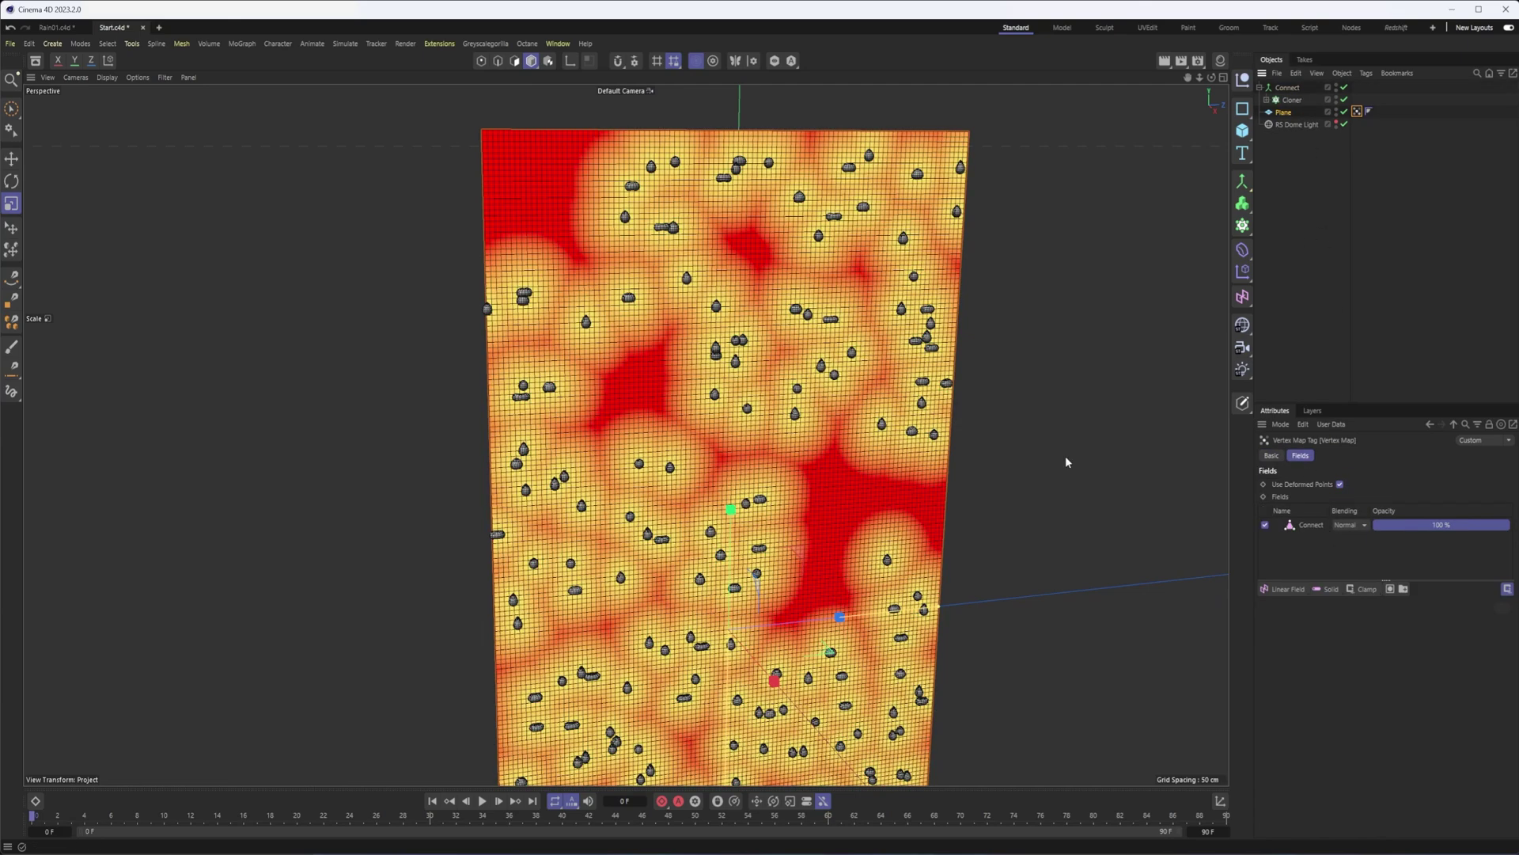
pyautogui.keyDown('alt'); pyautogui.moveTo(844, 455); pyautogui.dragTo(848, 435); pyautogui.keyUp('alt')
pyautogui.keyDown('alt'); pyautogui.moveTo(847, 435); pyautogui.dragTo(793, 421, button='middle'); pyautogui.keyUp('alt')
pyautogui.keyDown('alt'); pyautogui.moveTo(824, 428); pyautogui.dragTo(800, 438, button='right'); pyautogui.keyUp('alt')
pyautogui.keyDown('alt'); pyautogui.moveTo(800, 437); pyautogui.dragTo(790, 435); pyautogui.keyUp('alt')
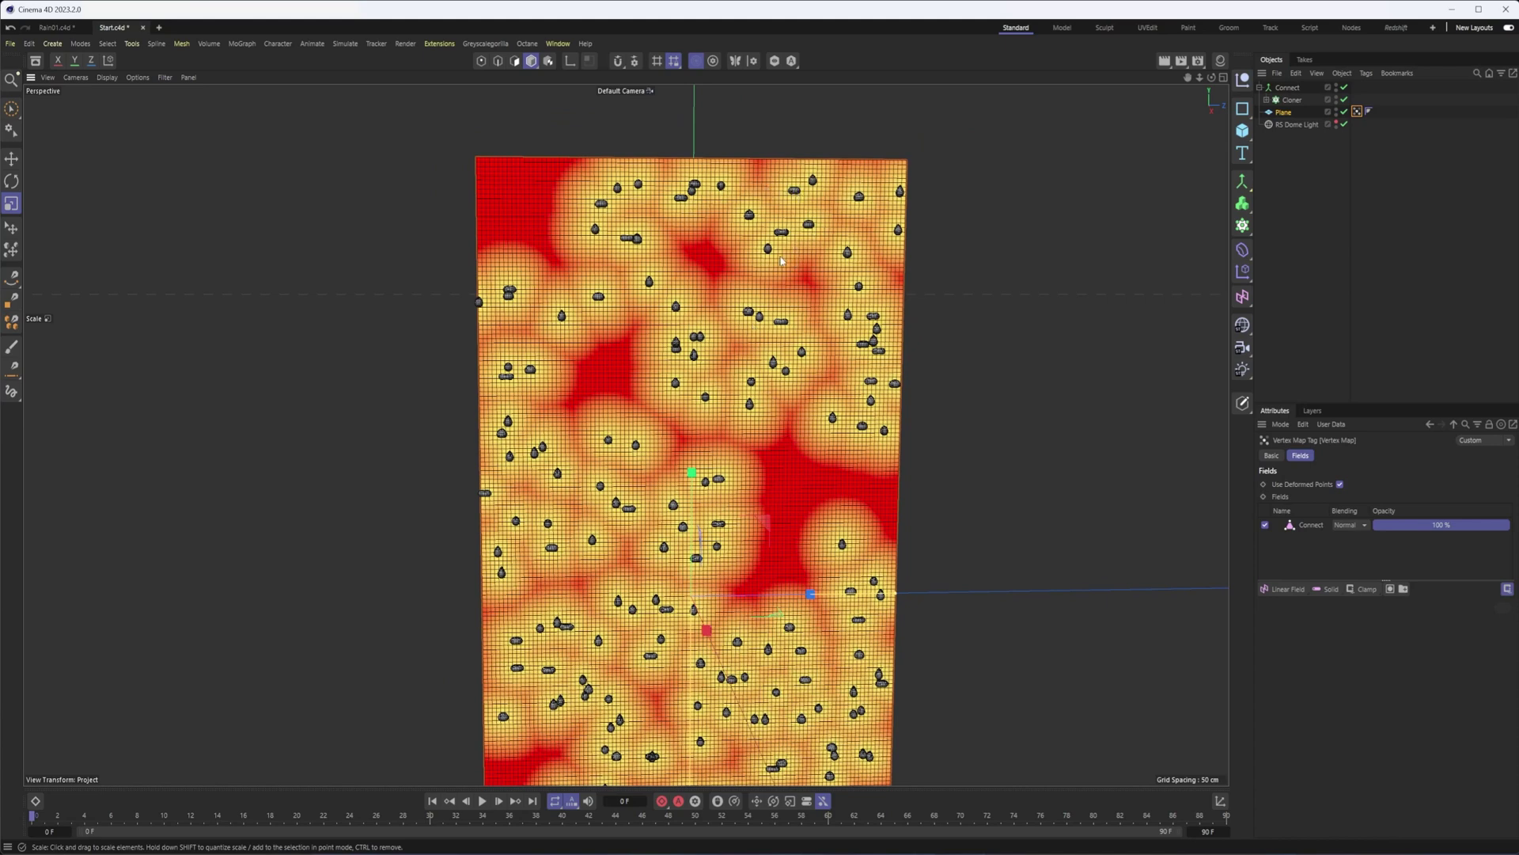
pyautogui.moveTo(698, 258)
pyautogui.keyDown('alt'); pyautogui.mouseDown(button='middle')
pyautogui.moveTo(693, 169)
pyautogui.moveTo(716, 240)
pyautogui.mouseUp(button='middle'); pyautogui.keyUp('alt')
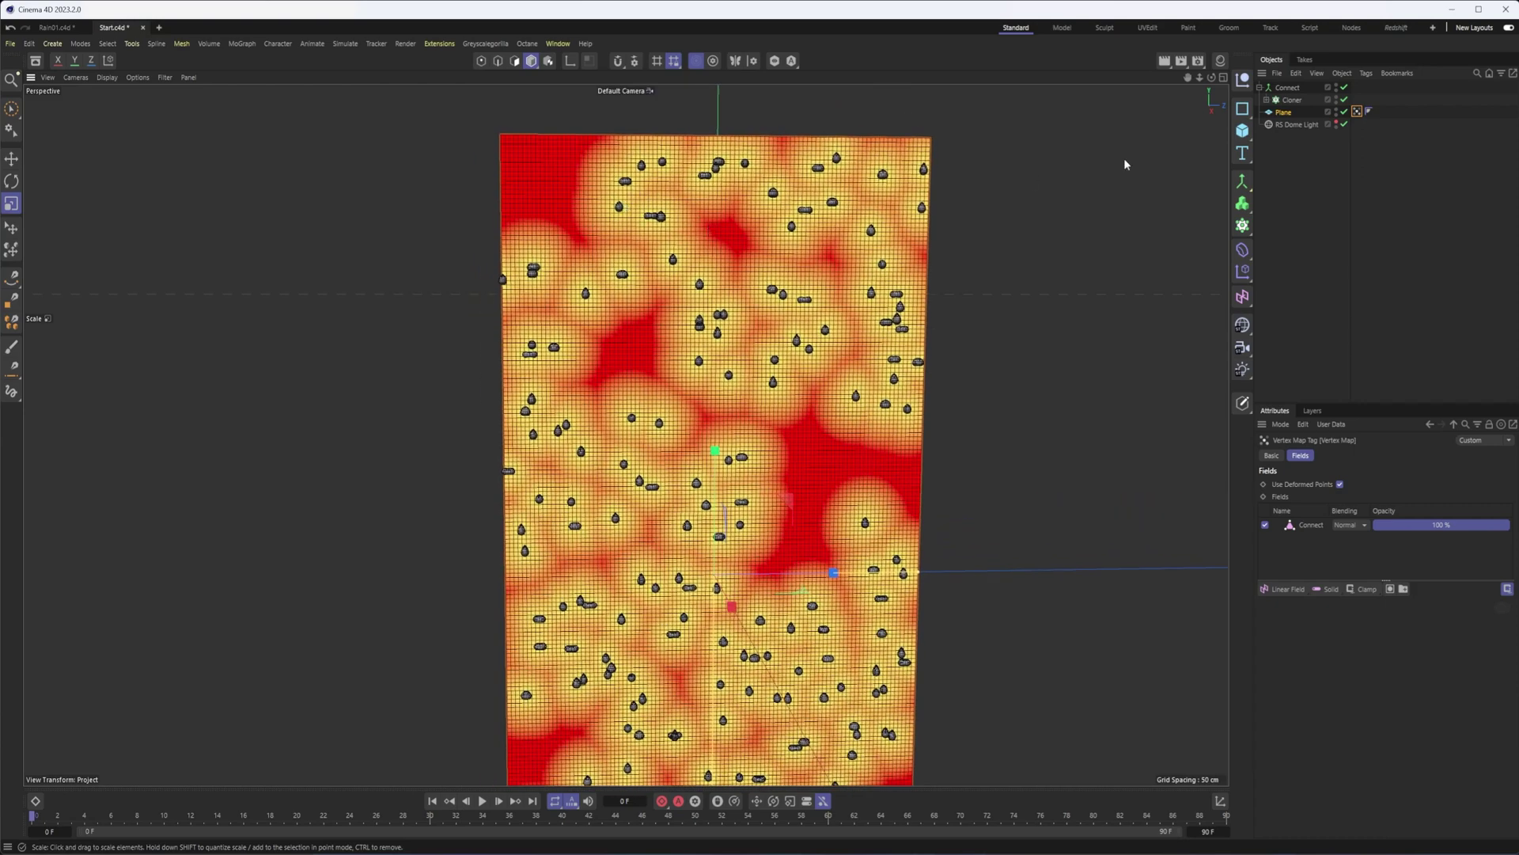
# - Rename the Connect object as Droplets
pyautogui.doubleClick(1287, 88)
pyautogui.write('Droplets')
pyautogui.press('Return')
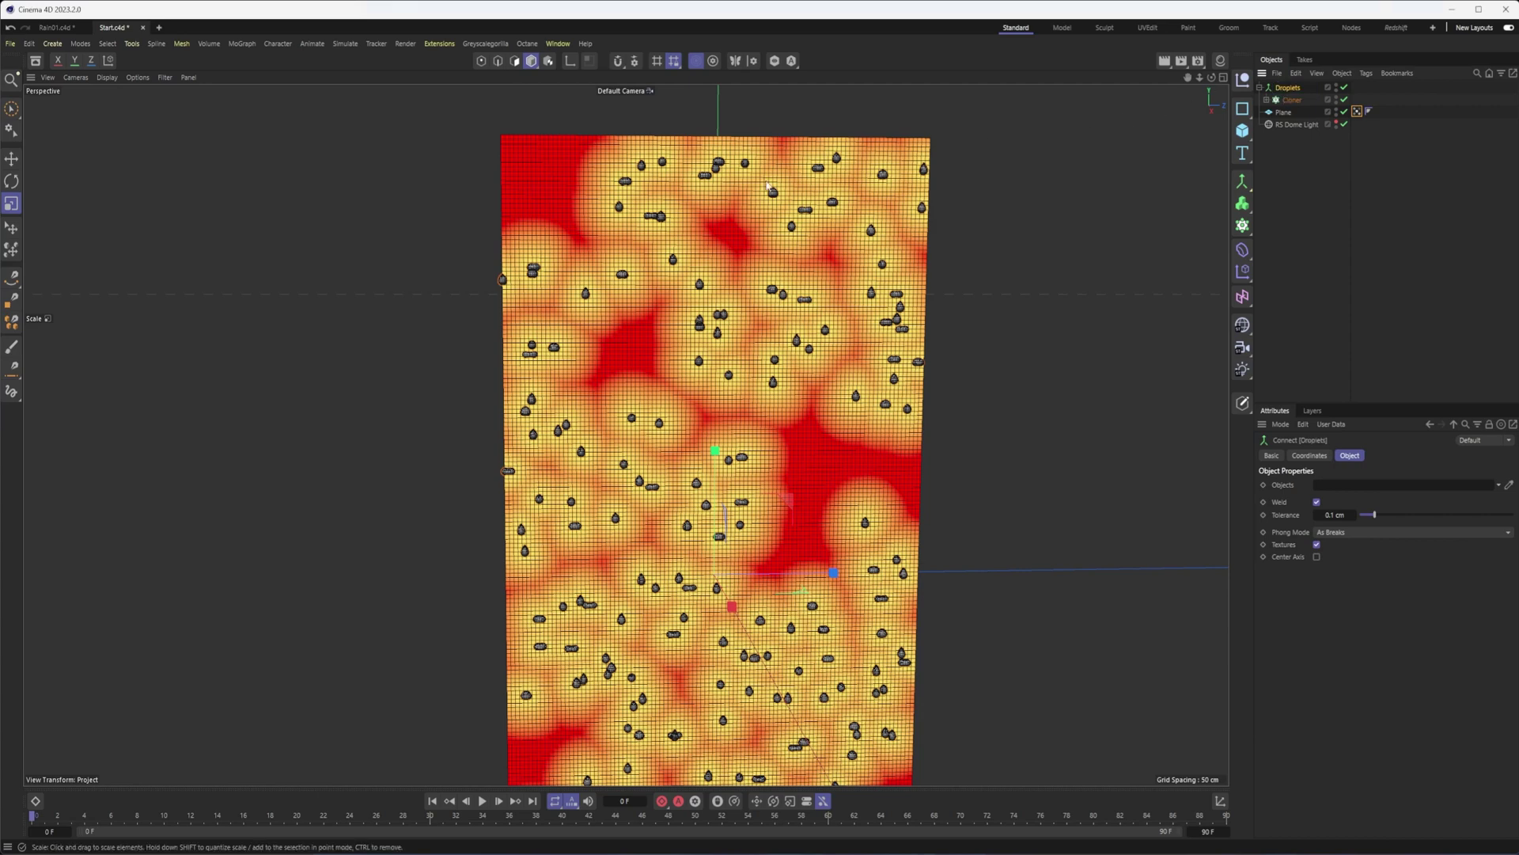
pyautogui.keyDown('alt'); pyautogui.moveTo(1203, 187); pyautogui.dragTo(1215, 201); pyautogui.keyUp('alt')
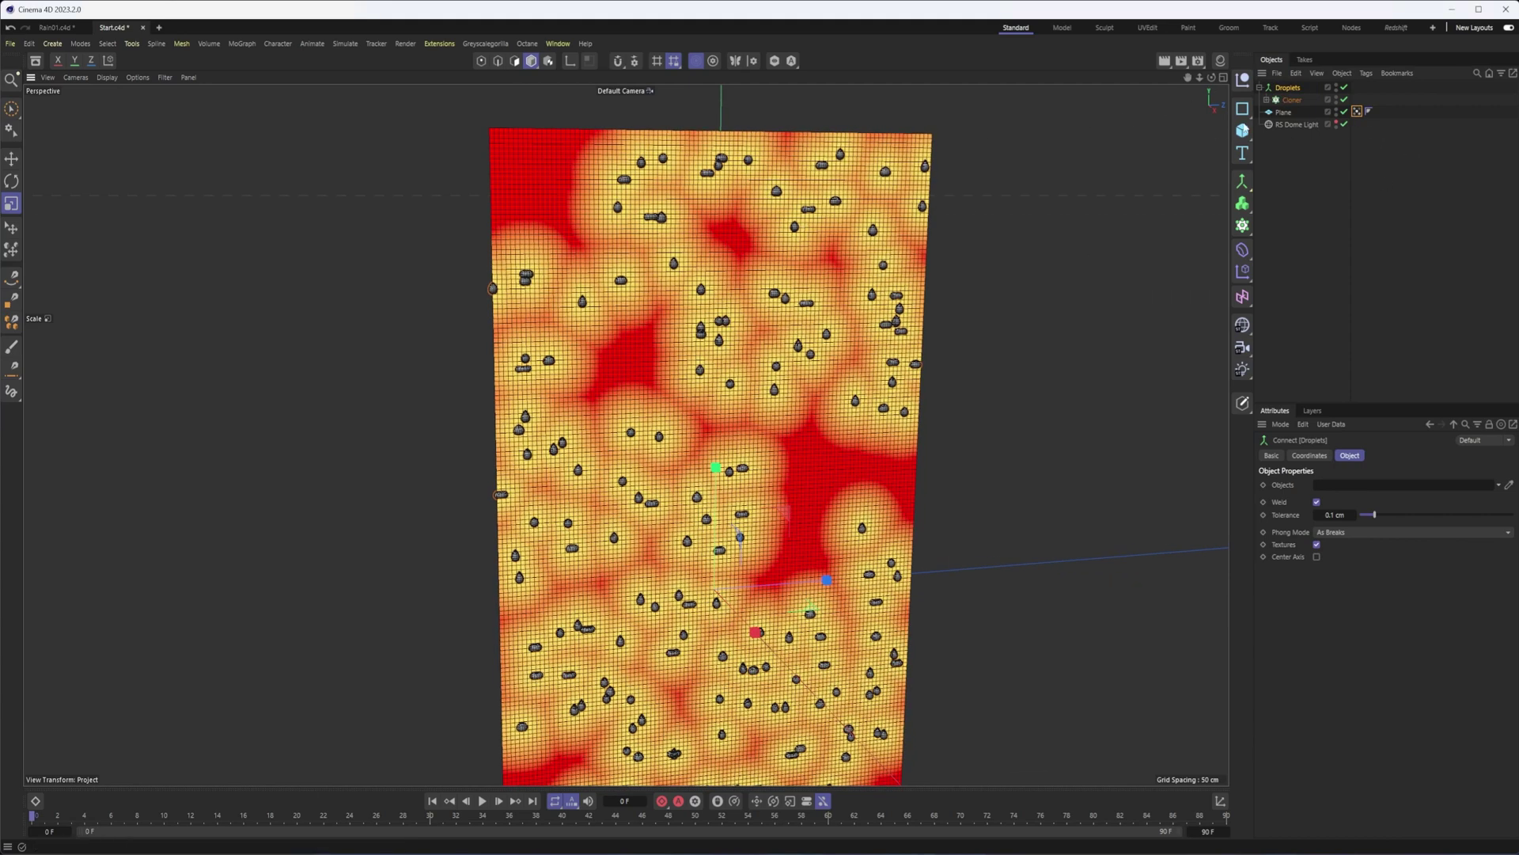
# - Reduce the radius of the Droplets field layer in the Vertex Map tag to 1 cm
pyautogui.click(1357, 111)
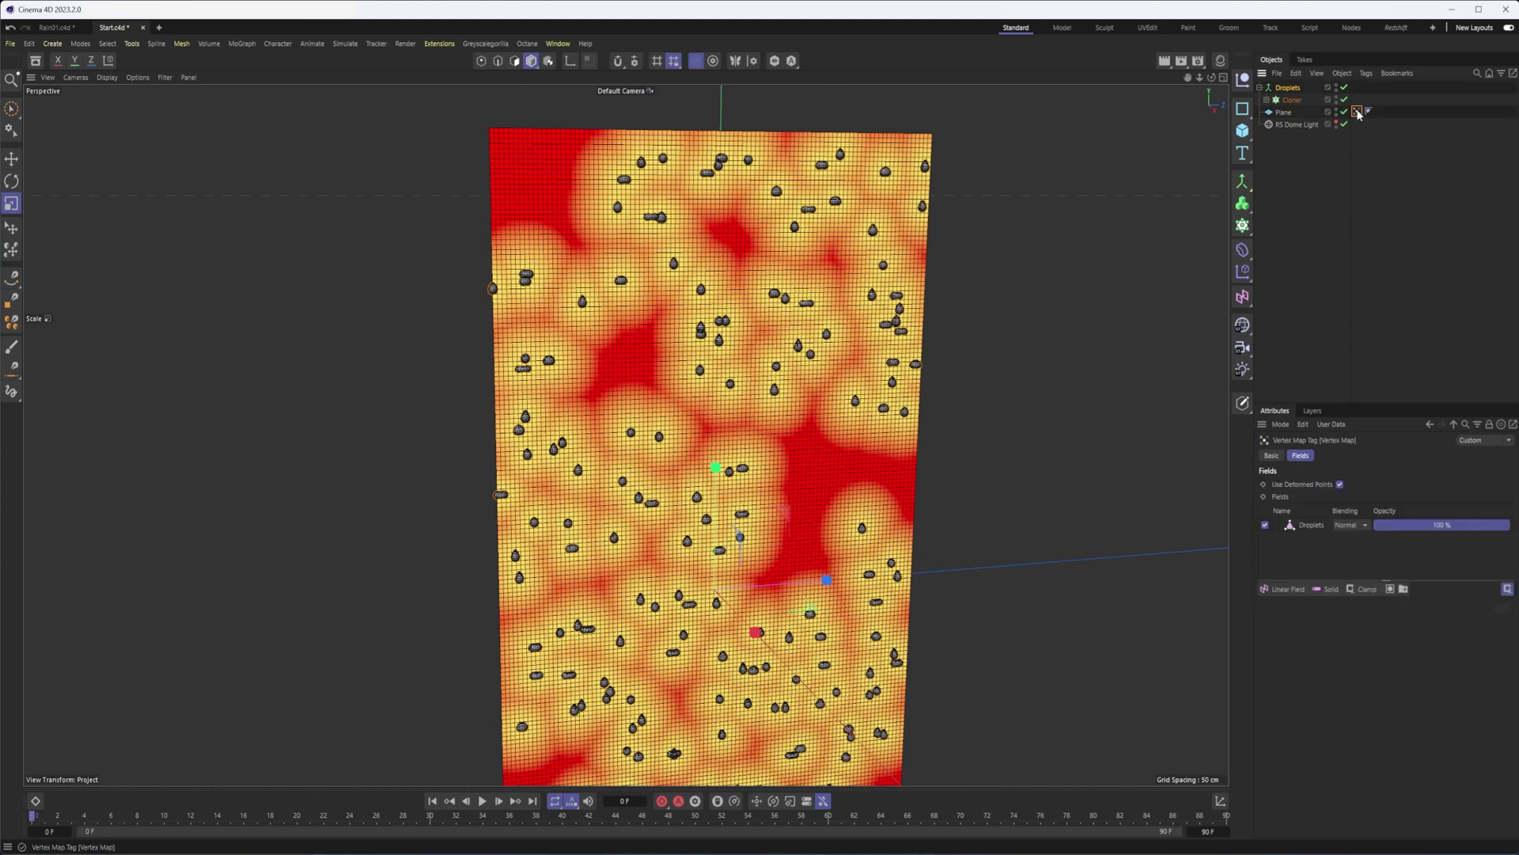
pyautogui.click(1313, 526)
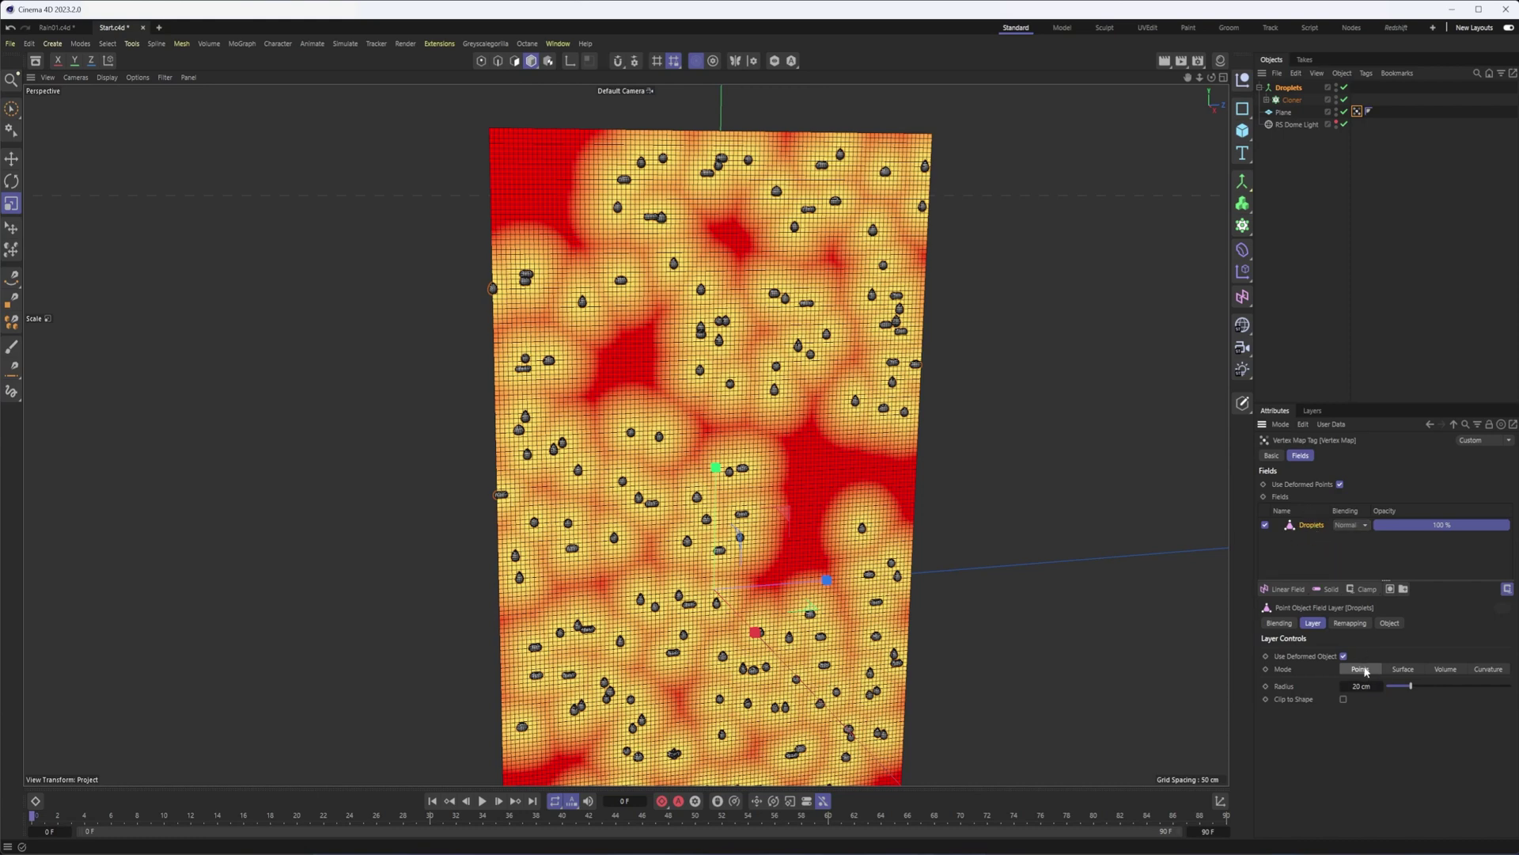
pyautogui.moveTo(1403, 693); pyautogui.dragTo(1388, 683)
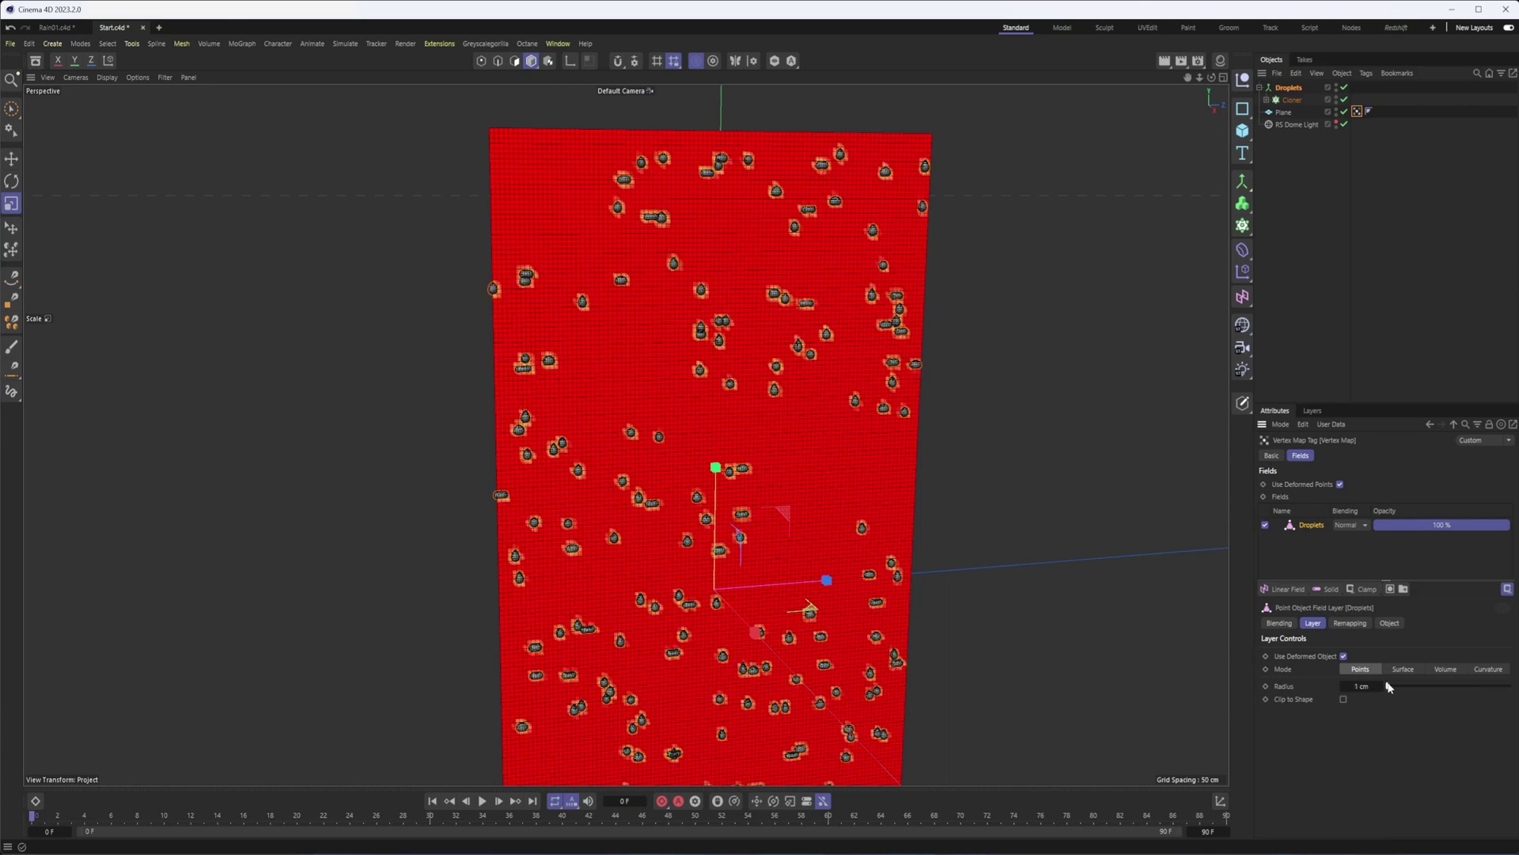
pyautogui.keyDown('alt'); pyautogui.moveTo(657, 244); pyautogui.dragTo(740, 366, button='right'); pyautogui.keyUp('alt')
pyautogui.keyDown('alt'); pyautogui.moveTo(685, 329); pyautogui.dragTo(744, 343); pyautogui.keyUp('alt')
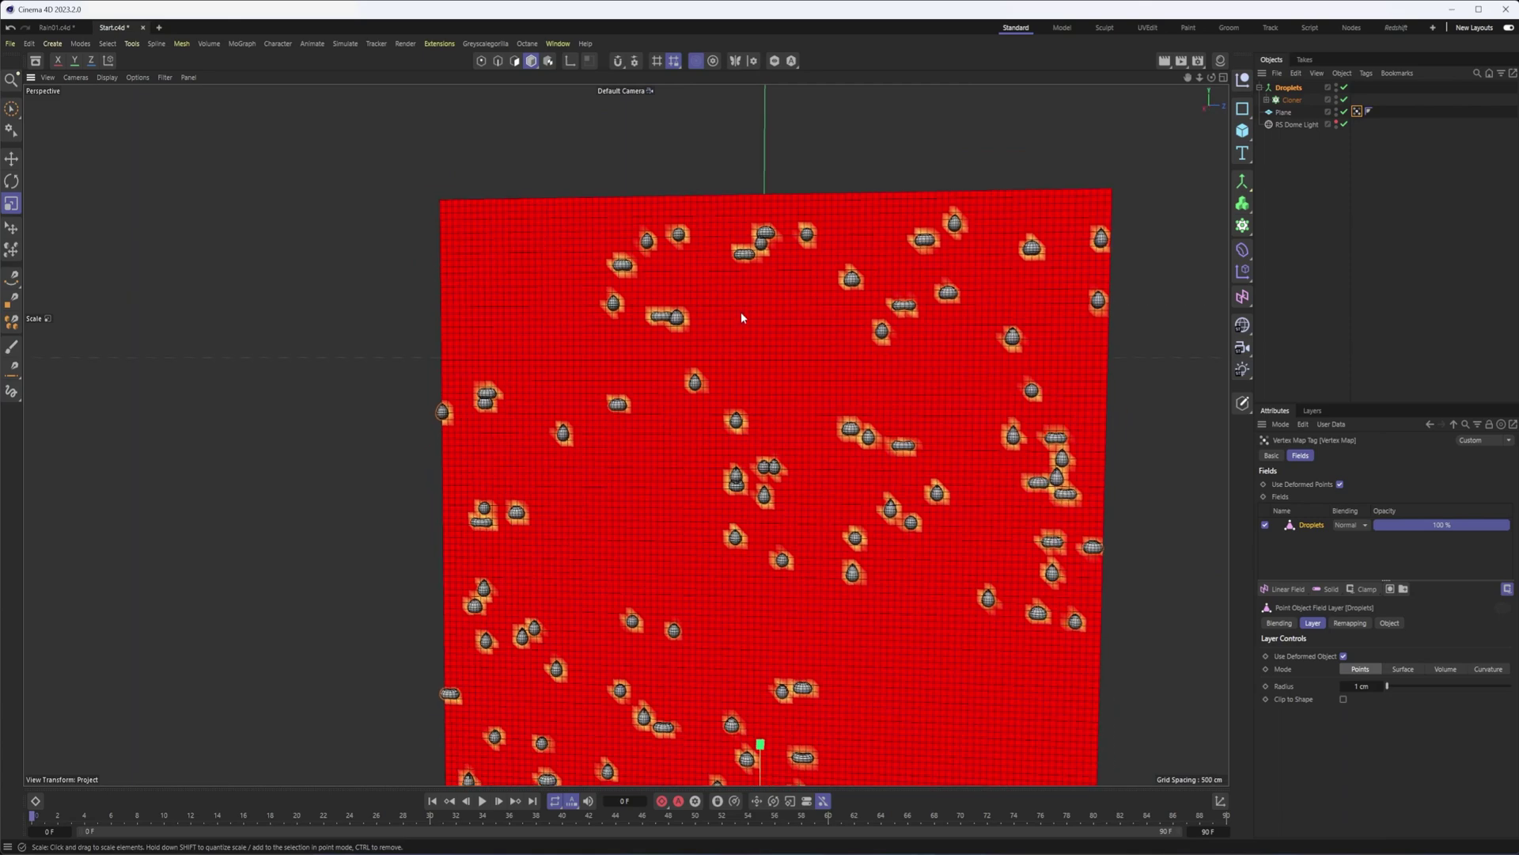
pyautogui.keyDown('alt'); pyautogui.moveTo(717, 264); pyautogui.dragTo(863, 383); pyautogui.keyUp('alt')
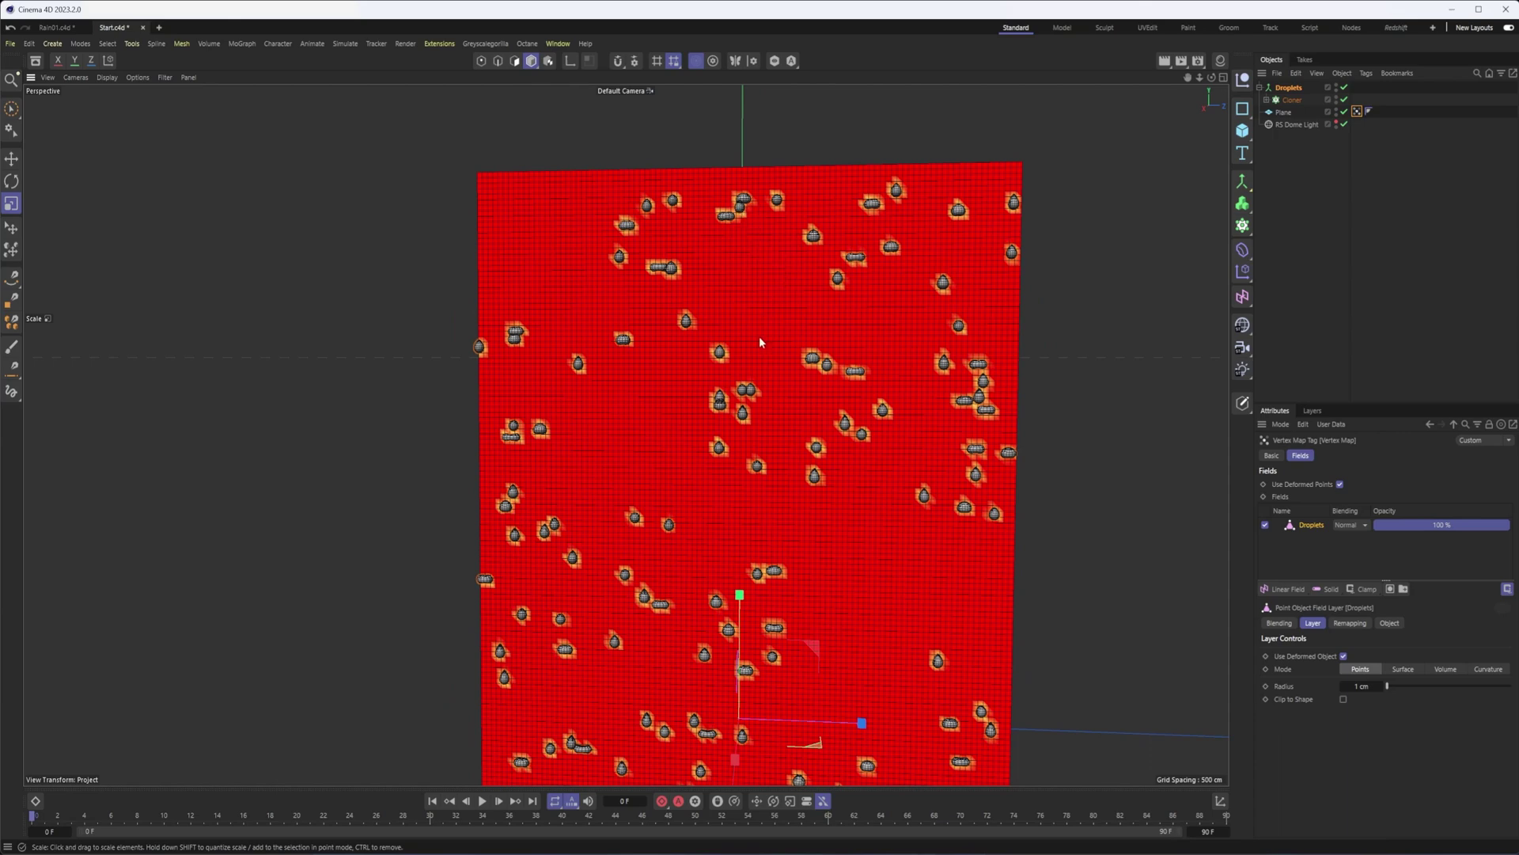
pyautogui.keyDown('alt'); pyautogui.moveTo(758, 336); pyautogui.dragTo(772, 339); pyautogui.keyUp('alt')
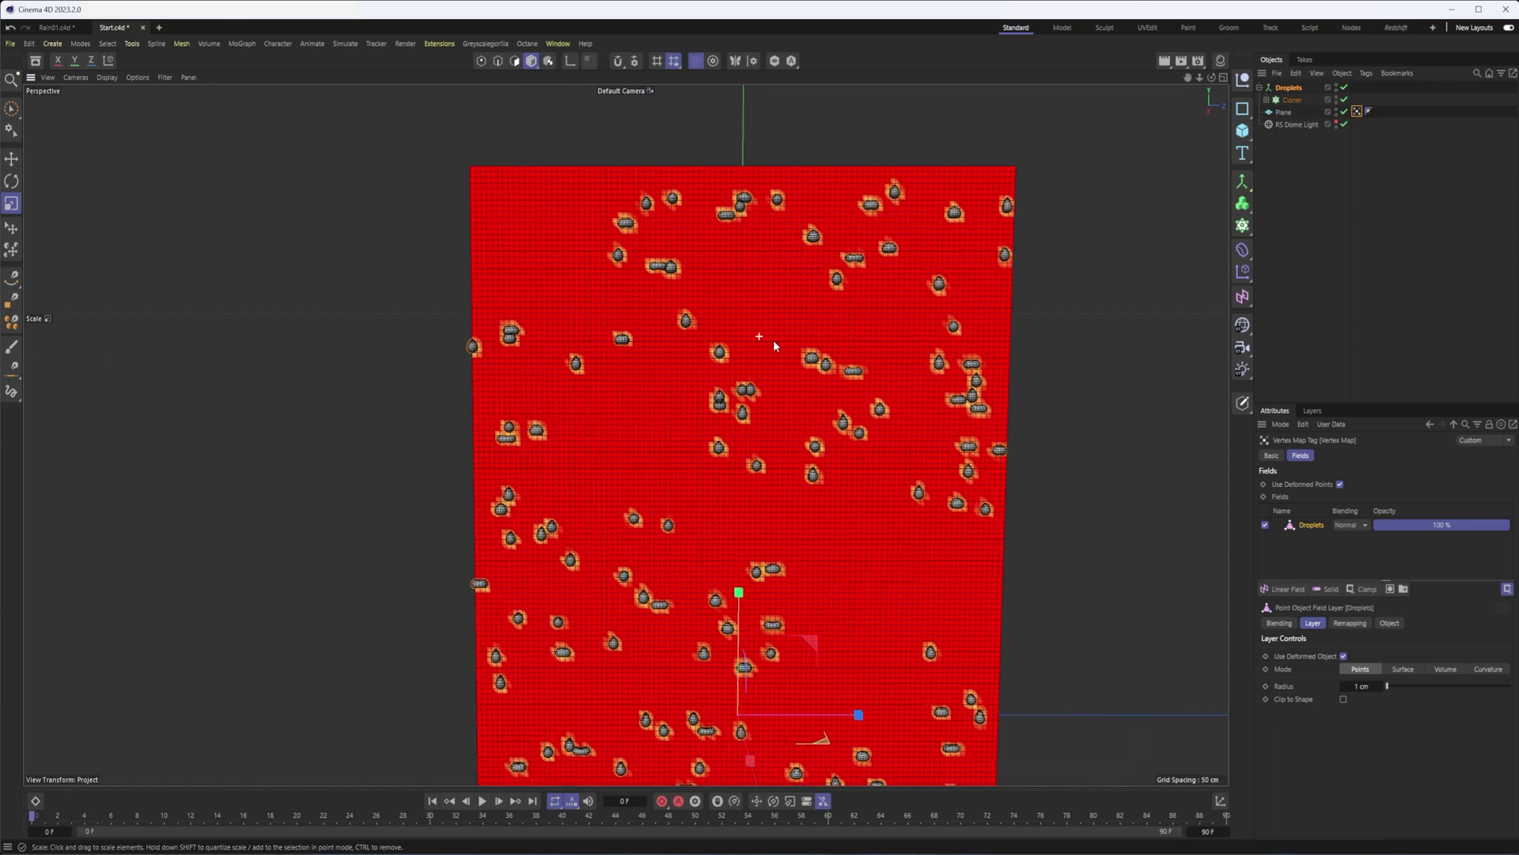
# - Hide the Cloner in the viewport and inspect the vertex map pattern on the Plane up close
pyautogui.click(1336, 97)
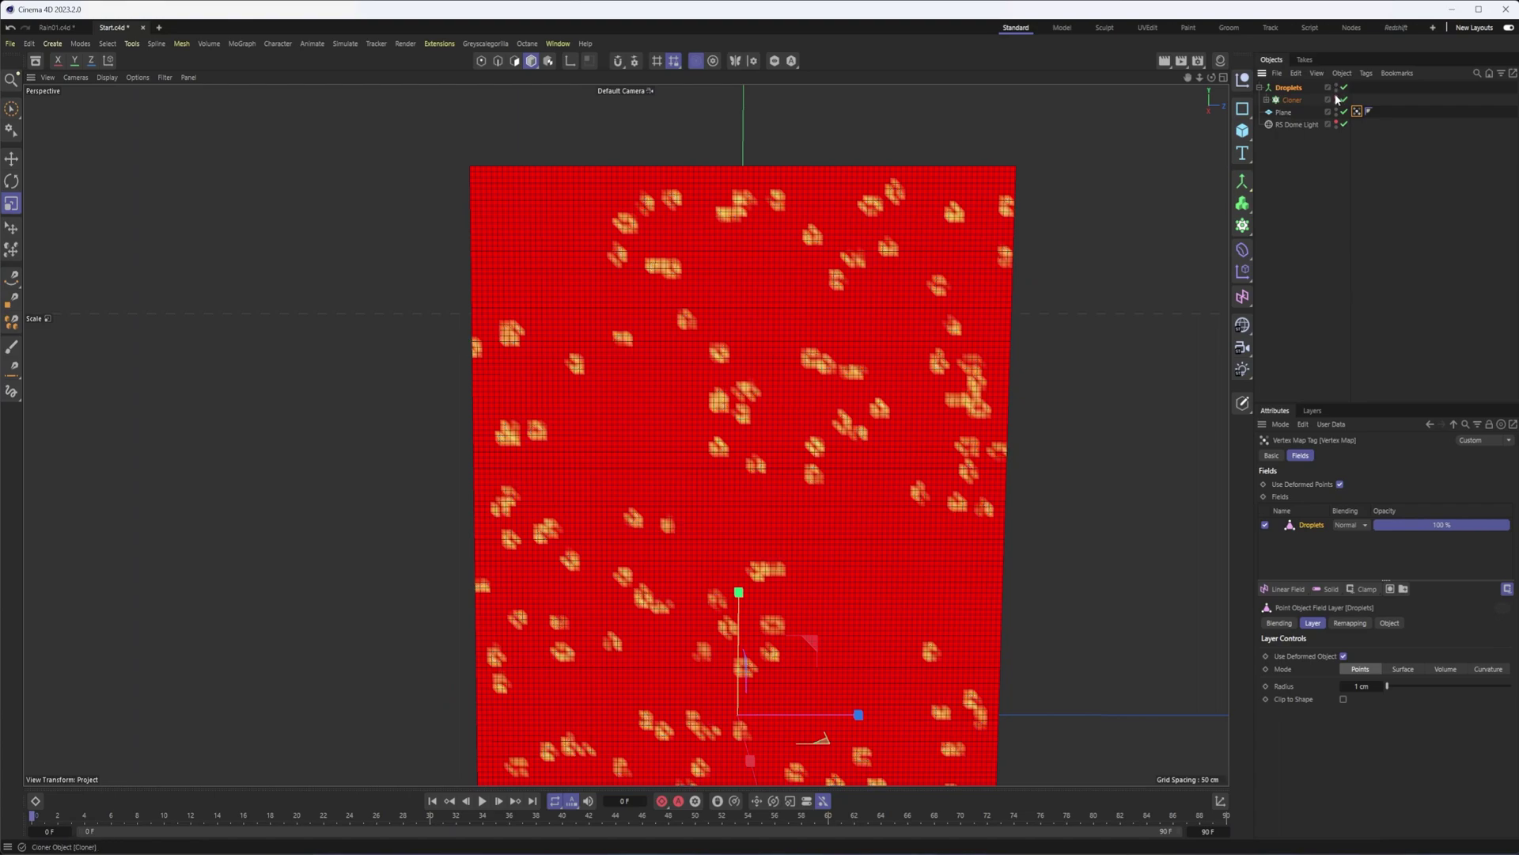
pyautogui.keyDown('alt'); pyautogui.moveTo(1021, 423); pyautogui.dragTo(999, 329, button='middle'); pyautogui.keyUp('alt')
pyautogui.scroll(-1, 998, 330)
pyautogui.scroll(4, 707, 348)
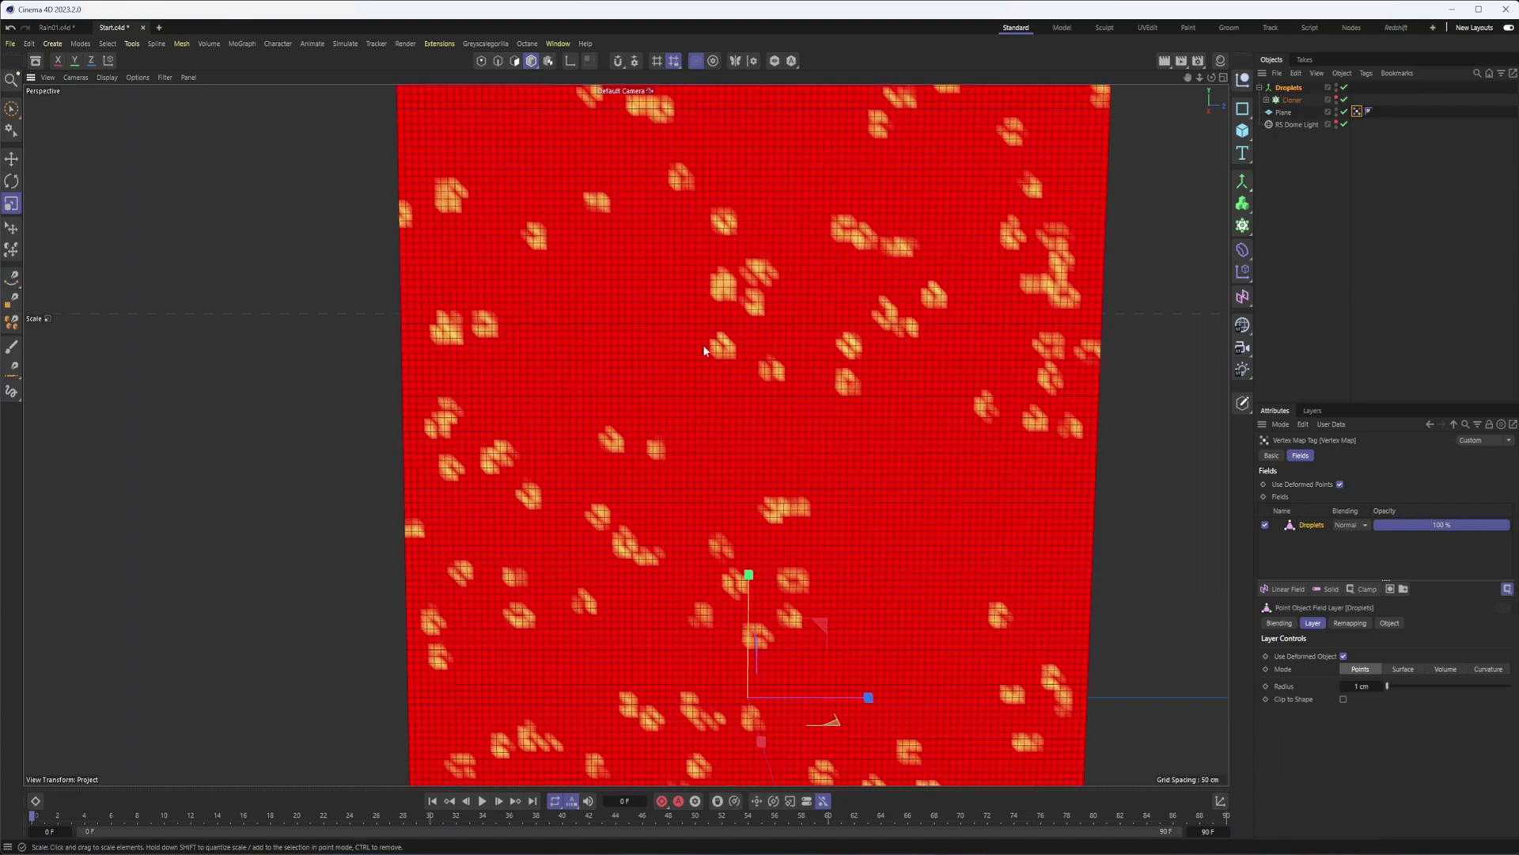
pyautogui.scroll(2, 714, 342)
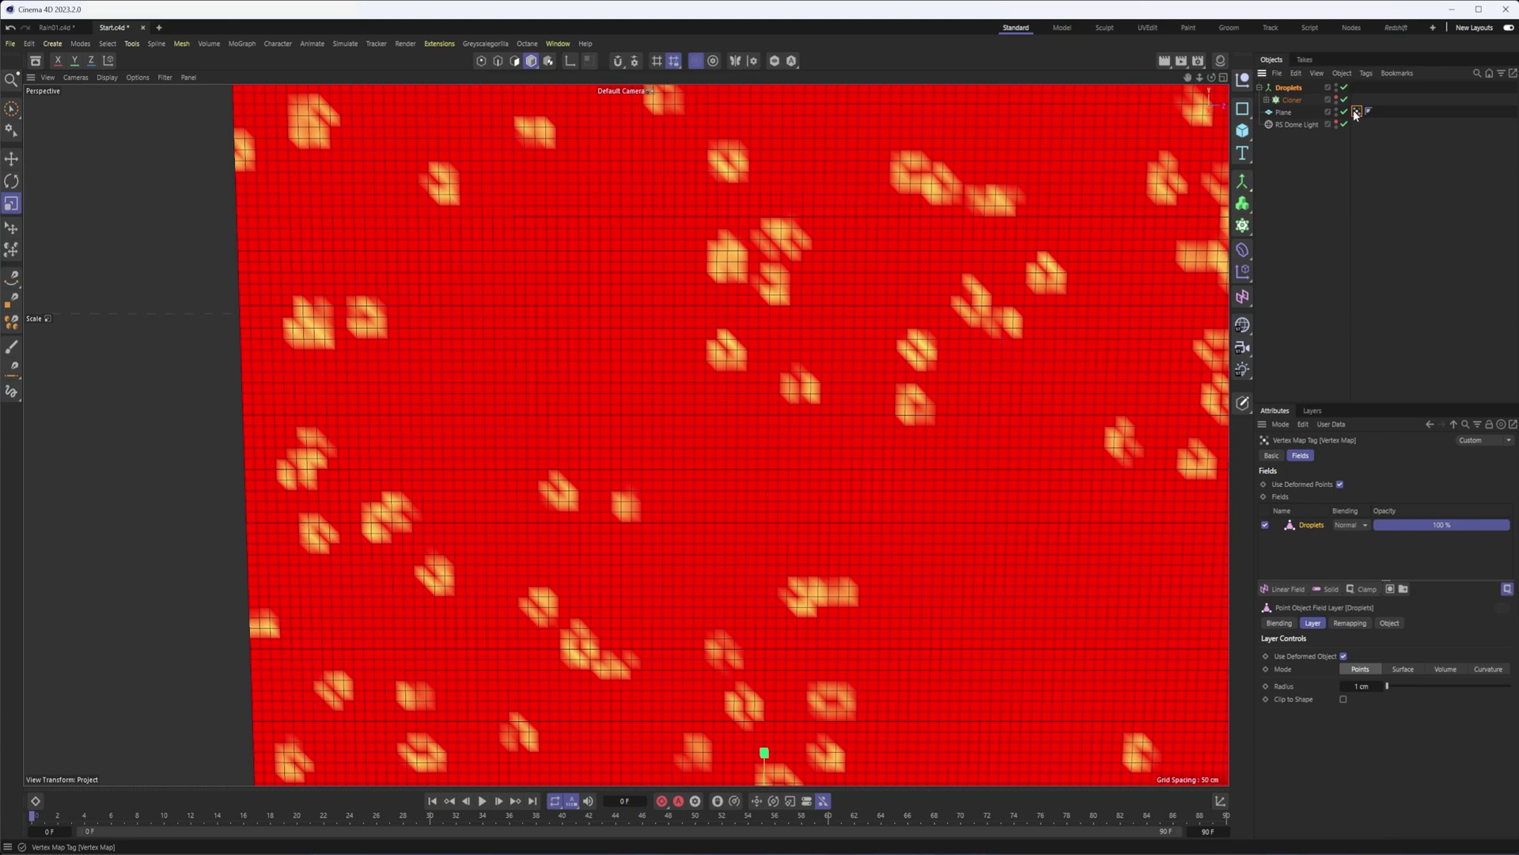
pyautogui.keyDown('alt'); pyautogui.moveTo(744, 303); pyautogui.dragTo(810, 361, button='middle'); pyautogui.keyUp('alt')
pyautogui.scroll(-2, 799, 352)
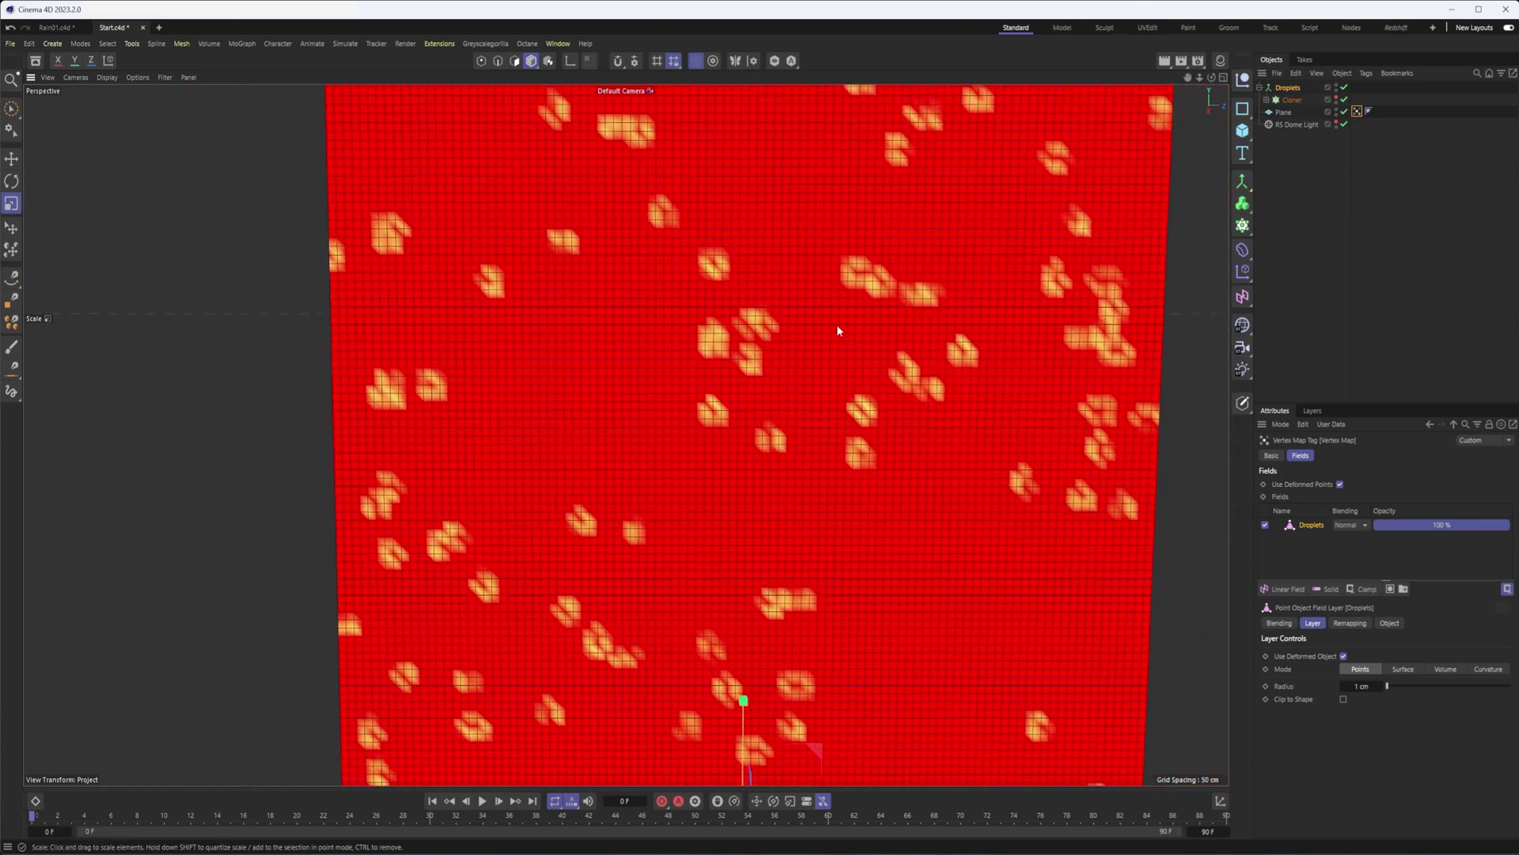
# - Set the Plane to 400 width segments and 200 height segments for a finer vertex map
pyautogui.click(1284, 112)
pyautogui.click(1347, 512)
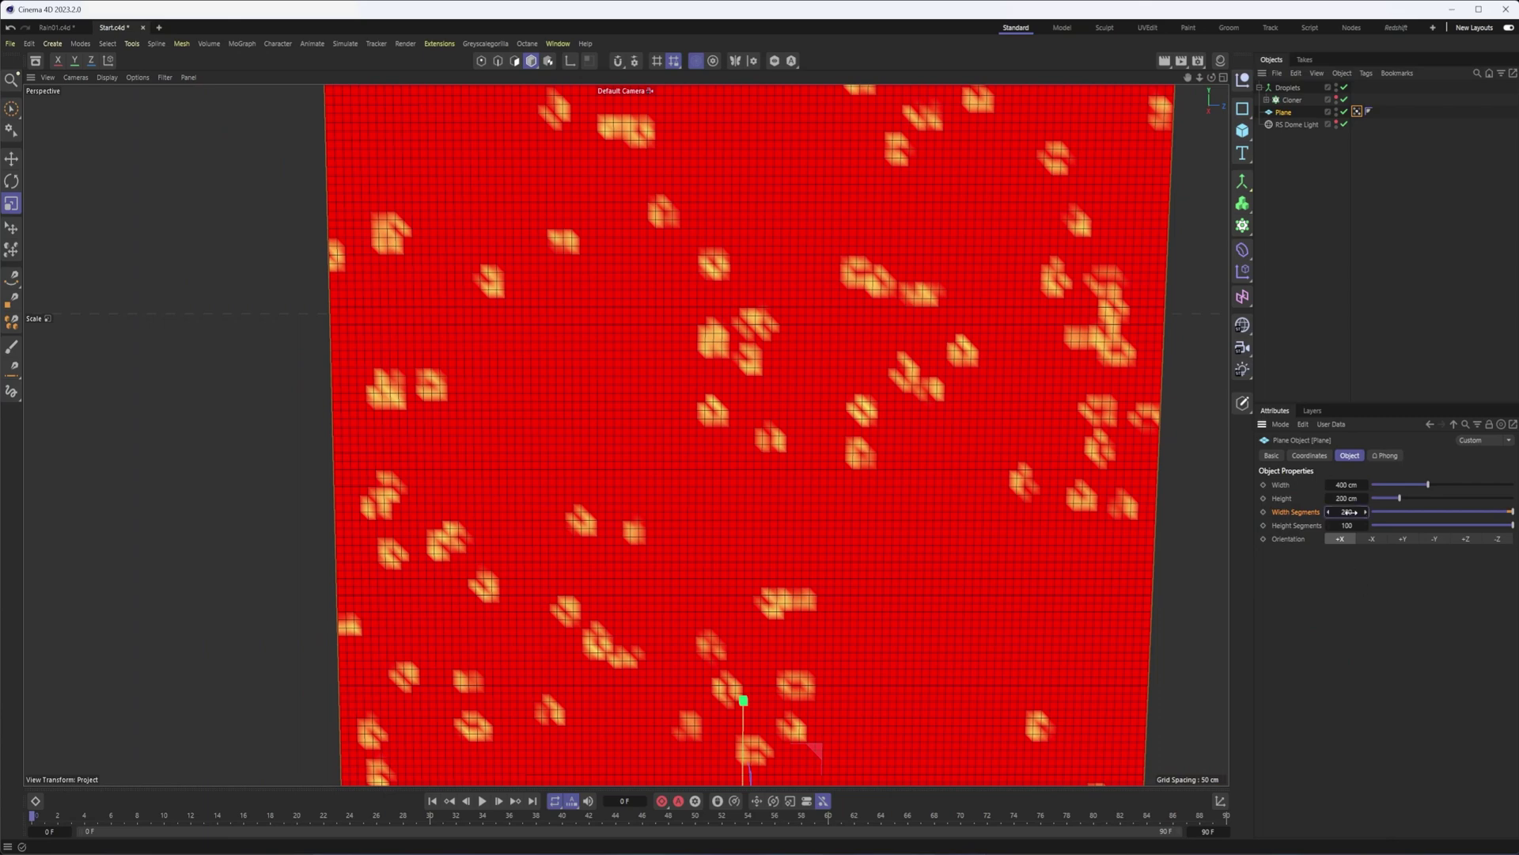
pyautogui.write('400')
pyautogui.press('Tab')
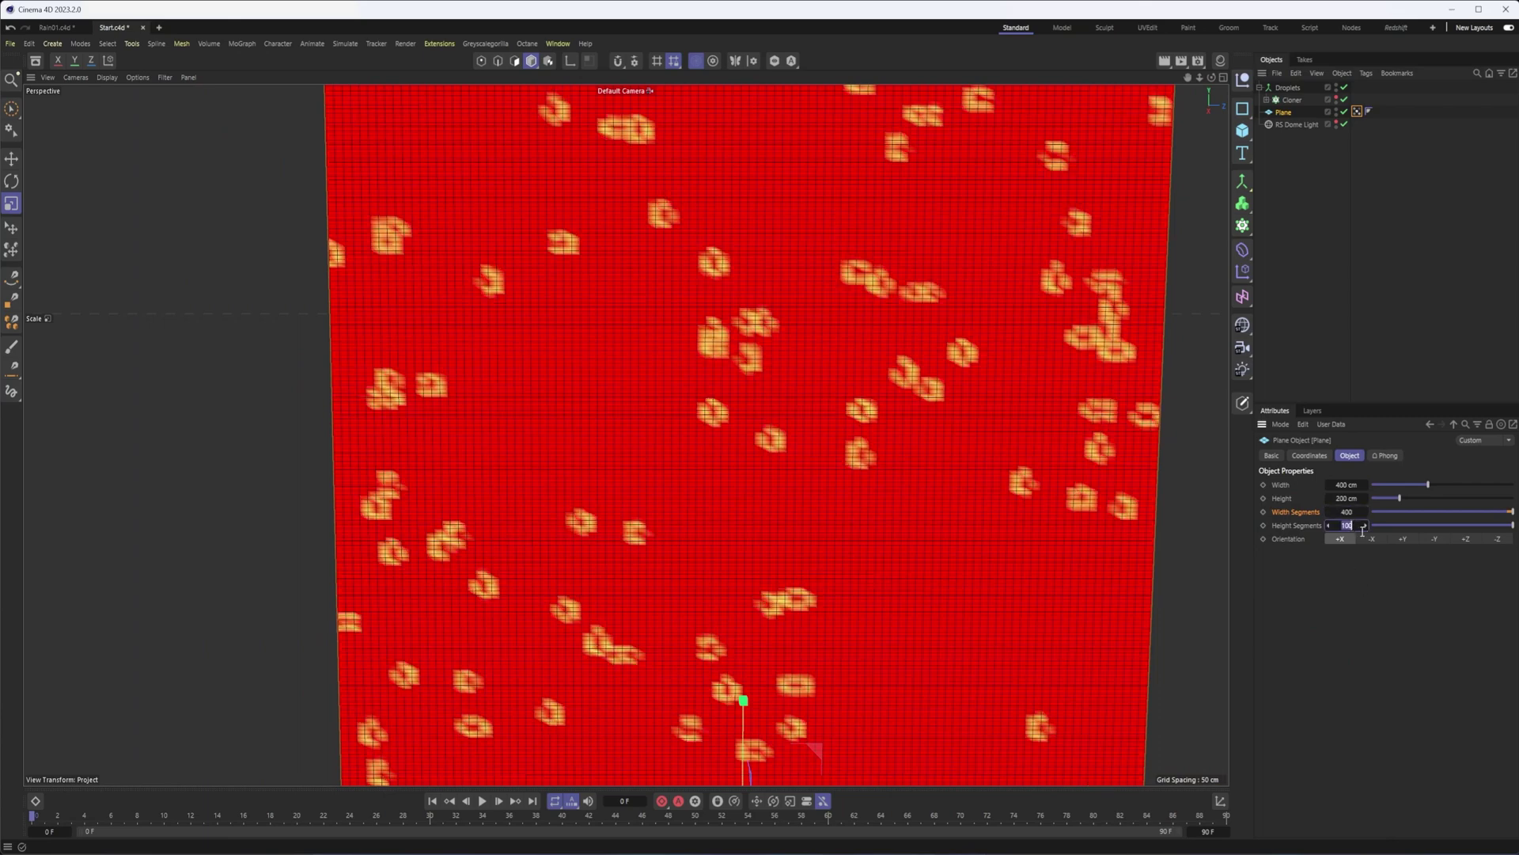
pyautogui.write('200')
pyautogui.press('Return')
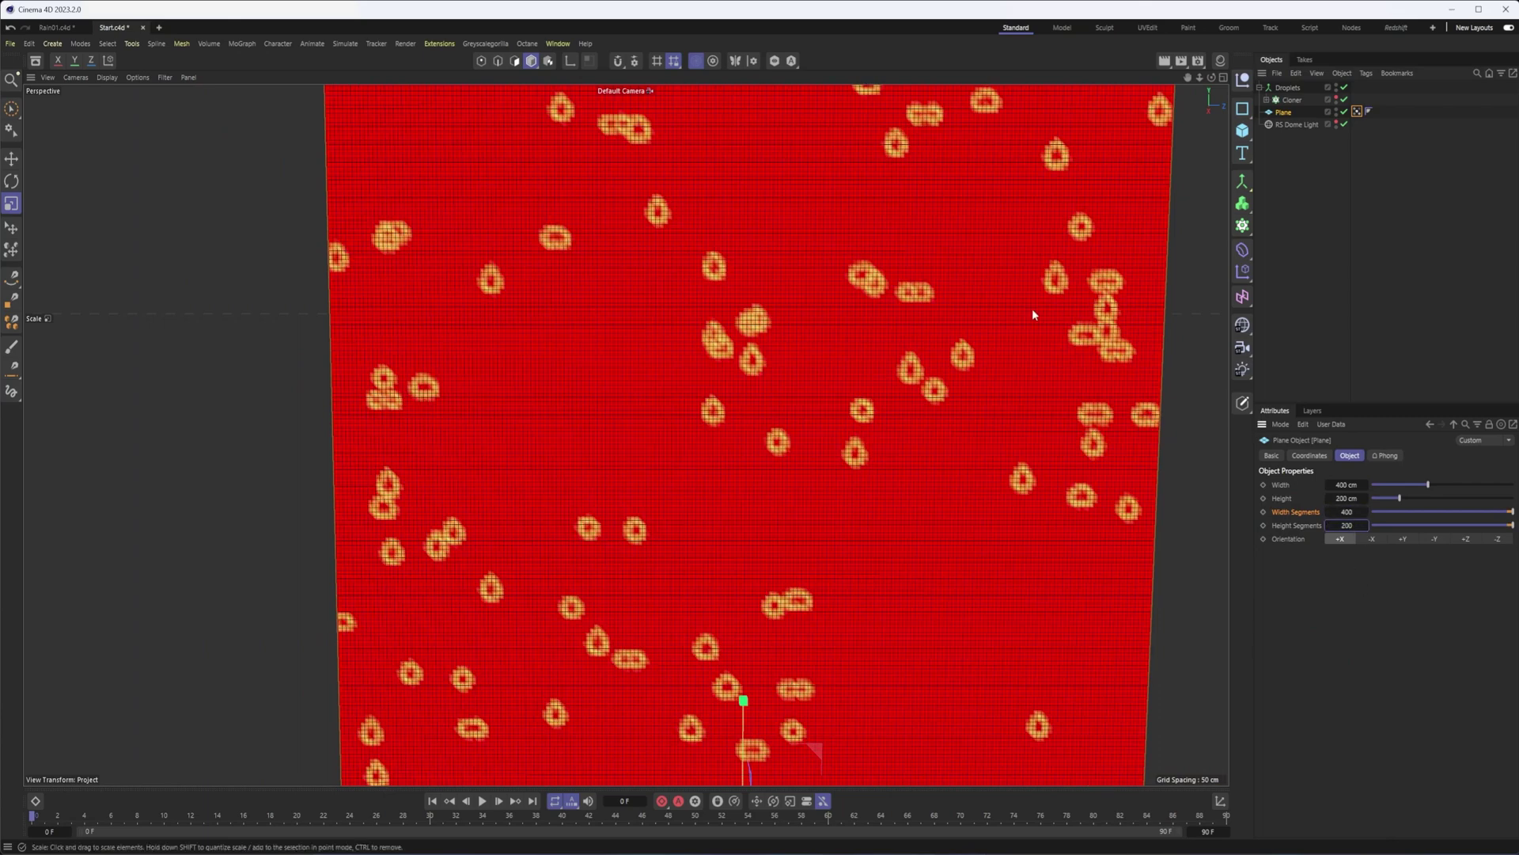
pyautogui.keyDown('alt'); pyautogui.moveTo(942, 364); pyautogui.dragTo(834, 436, button='middle'); pyautogui.keyUp('alt')
pyautogui.keyDown('alt'); pyautogui.moveTo(831, 437); pyautogui.dragTo(799, 454, button='right'); pyautogui.keyUp('alt')
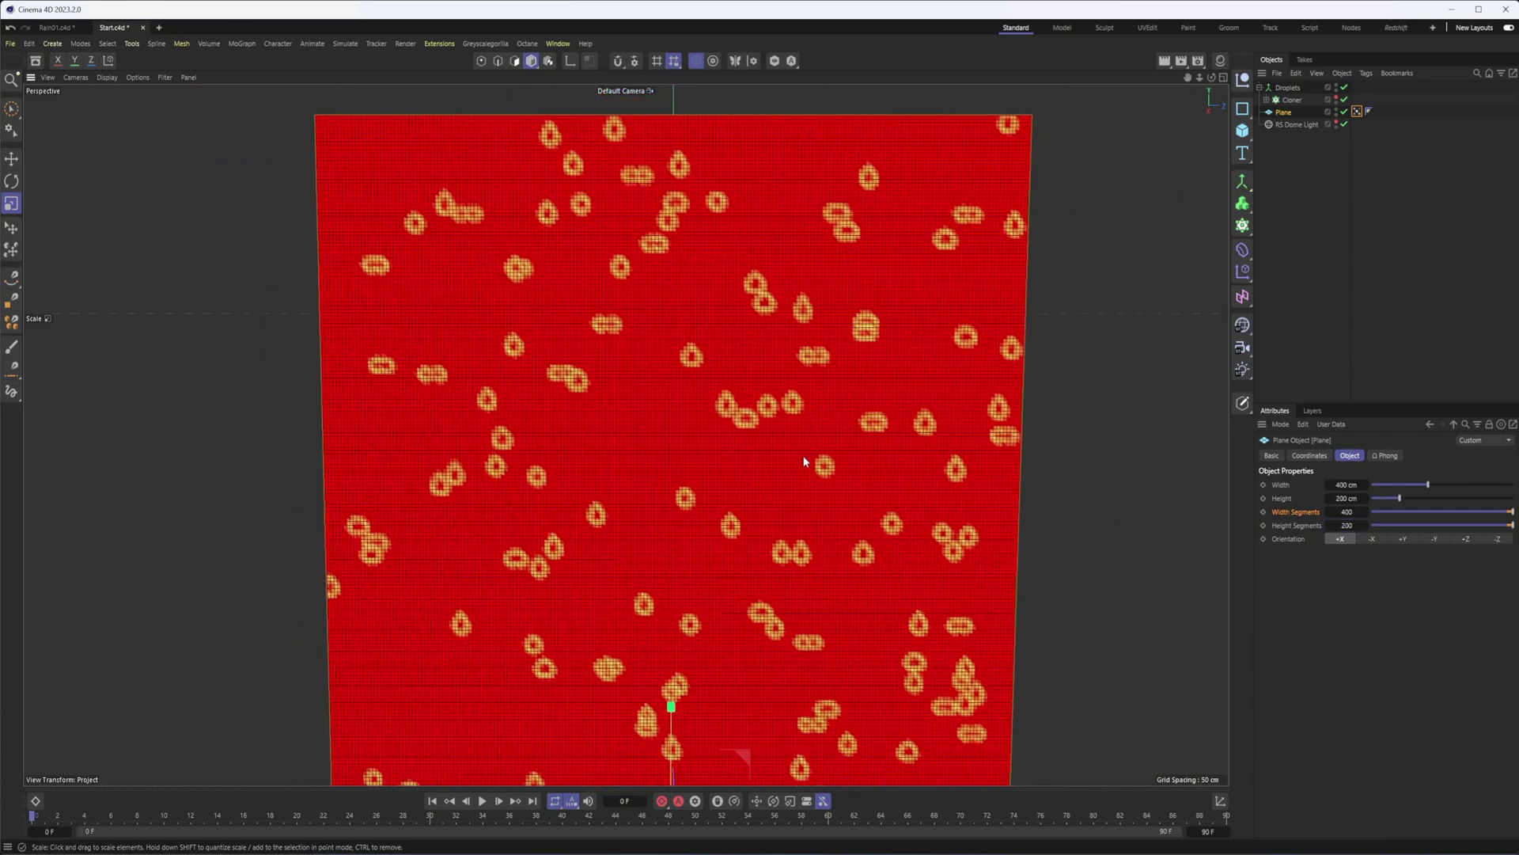
pyautogui.keyDown('alt'); pyautogui.moveTo(846, 494); pyautogui.dragTo(891, 450, button='middle'); pyautogui.keyUp('alt')
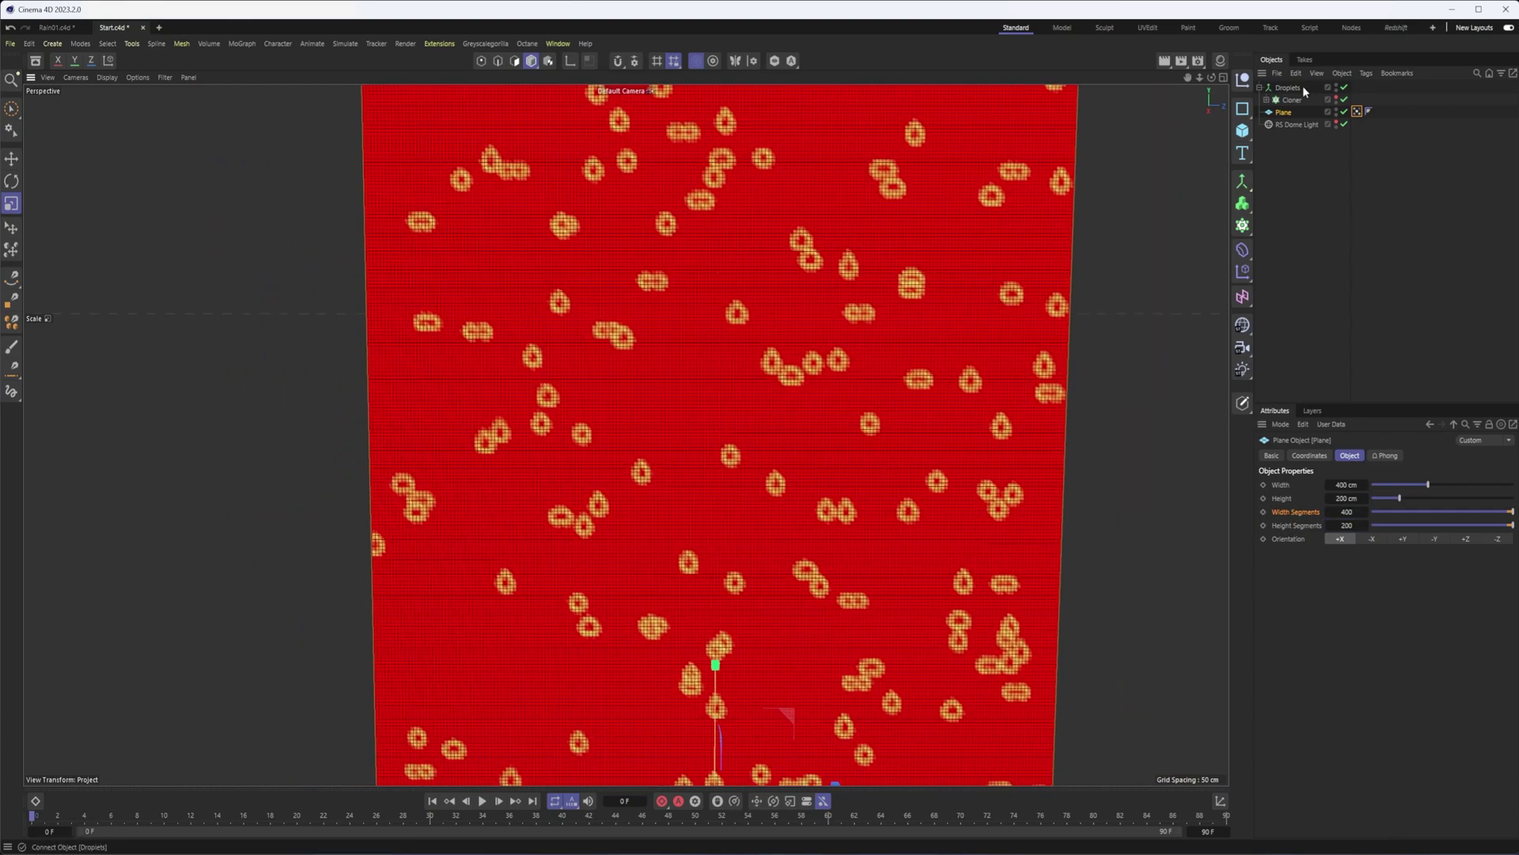
# - Switch the viewport display to shading without wireframe lines and look closely at the droplet outlines in the vertex map
pyautogui.click(106, 79)
pyautogui.click(117, 115)
pyautogui.keyDown('alt'); pyautogui.moveTo(876, 308); pyautogui.dragTo(830, 325, button='middle'); pyautogui.keyUp('alt')
pyautogui.keyDown('alt'); pyautogui.moveTo(831, 328); pyautogui.dragTo(848, 413, button='right'); pyautogui.keyUp('alt')
pyautogui.keyDown('alt'); pyautogui.moveTo(848, 413); pyautogui.dragTo(868, 261, button='middle'); pyautogui.keyUp('alt')
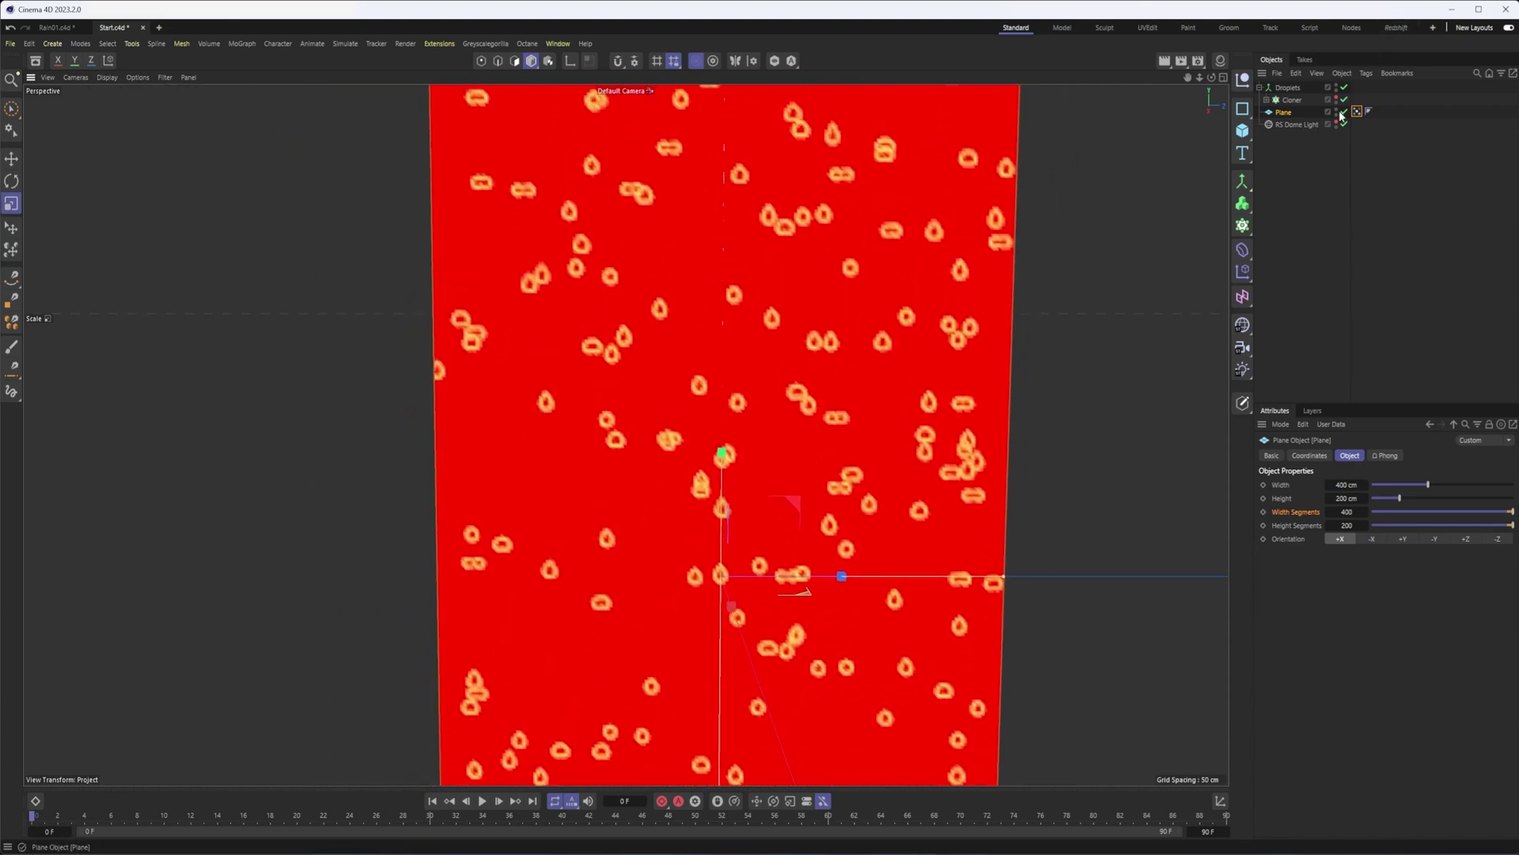
pyautogui.keyDown('alt'); pyautogui.moveTo(784, 230); pyautogui.dragTo(846, 214, button='right'); pyautogui.keyUp('alt')
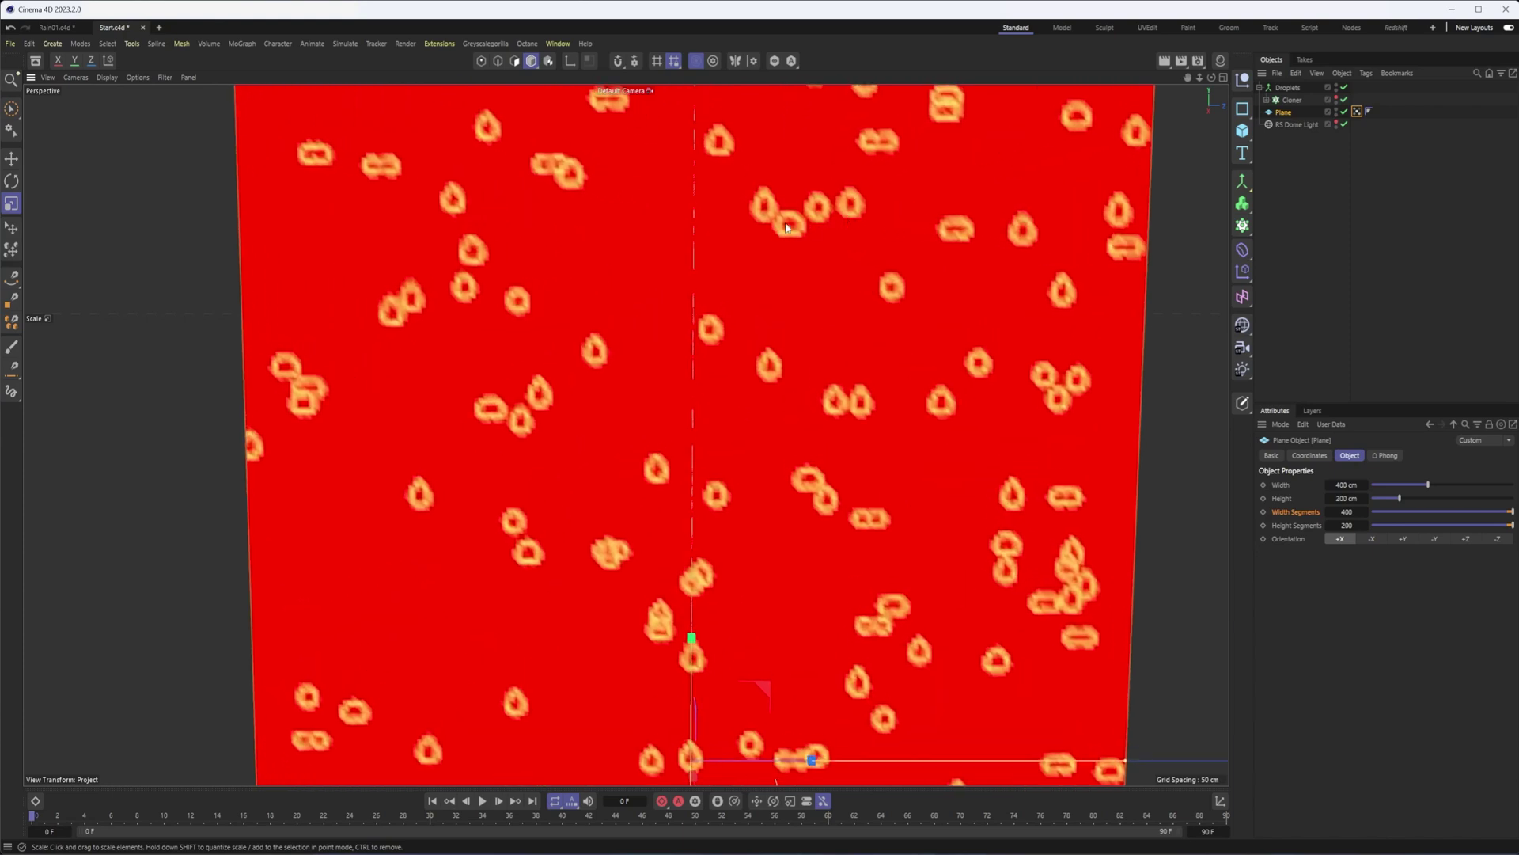
# - Show the Cloner's droplets briefly to compare them with the vertex map, and hide them again
pyautogui.click(1336, 97)
pyautogui.keyDown('alt'); pyautogui.moveTo(851, 234); pyautogui.dragTo(867, 283, button='middle'); pyautogui.keyUp('alt')
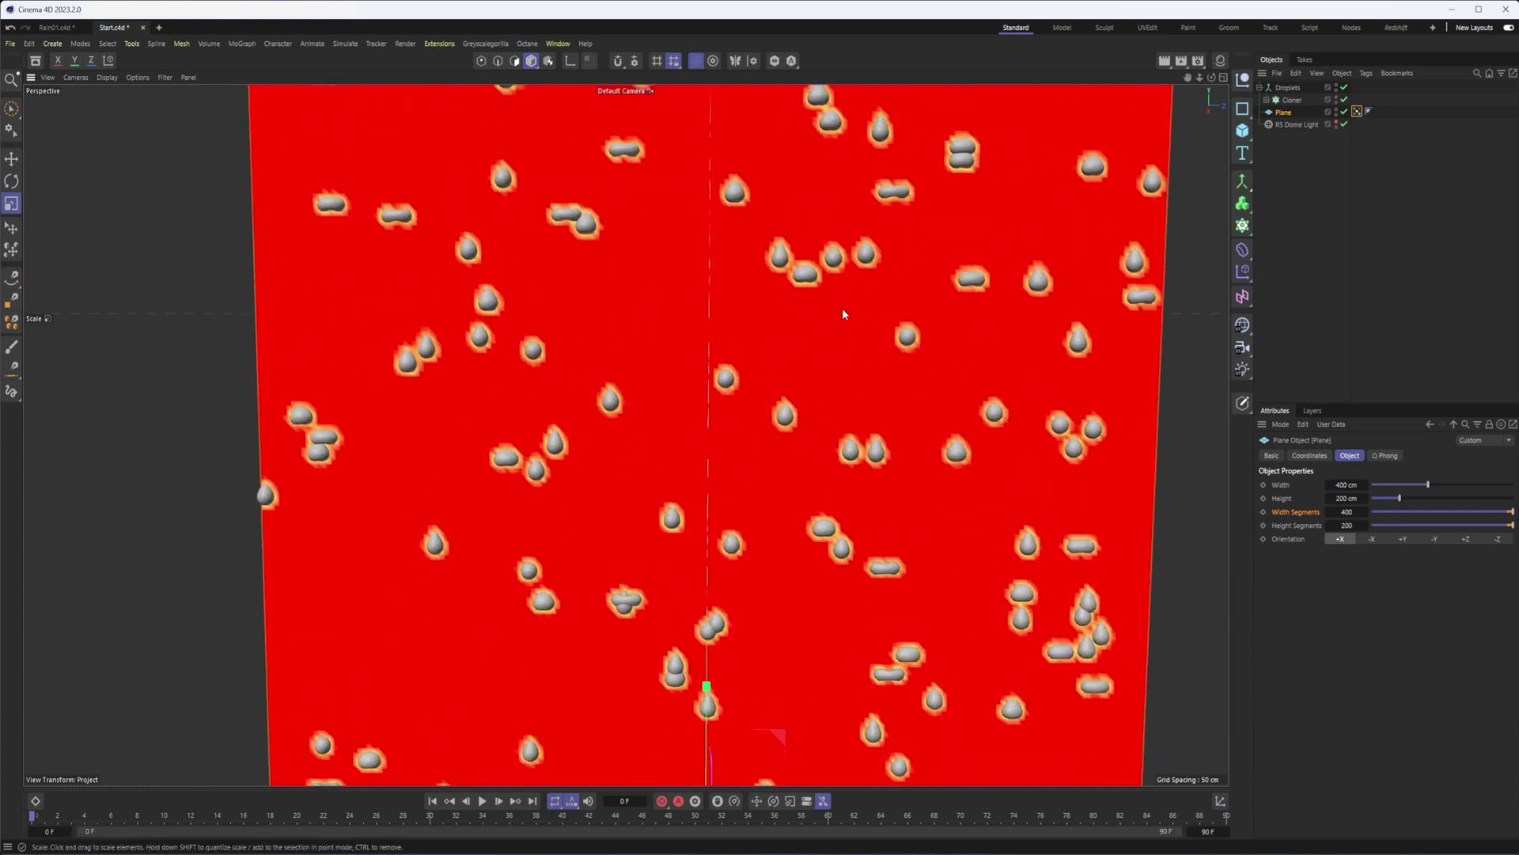
pyautogui.click(1336, 99)
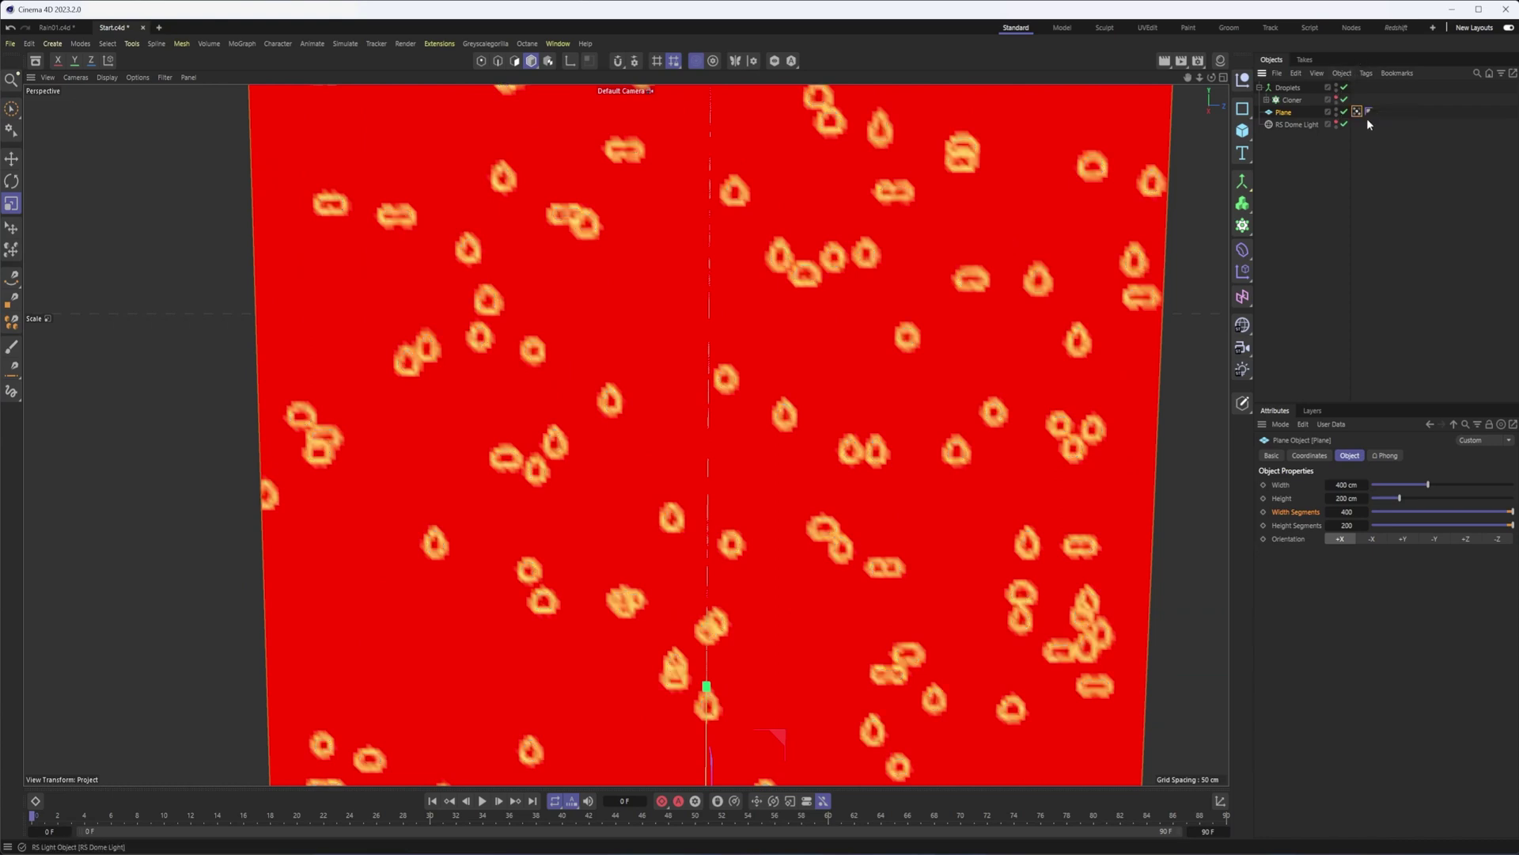
# - Try the Surface, Volume and Curvature modes on the Vertex Map's Droplets field layer, with a 0.7 cm reference radius for Curvature
pyautogui.click(1358, 112)
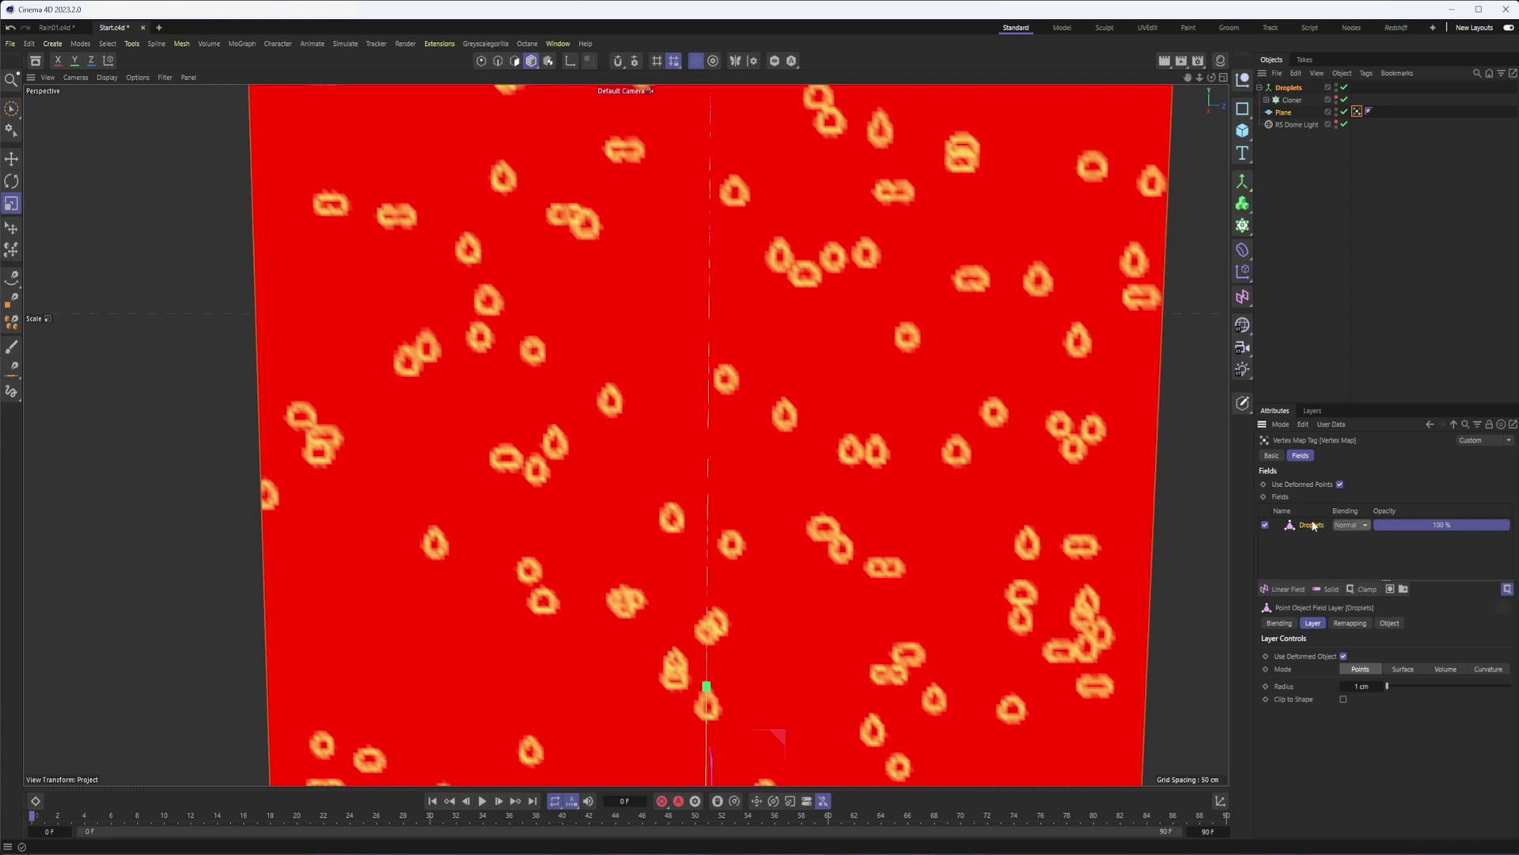
pyautogui.click(1397, 669)
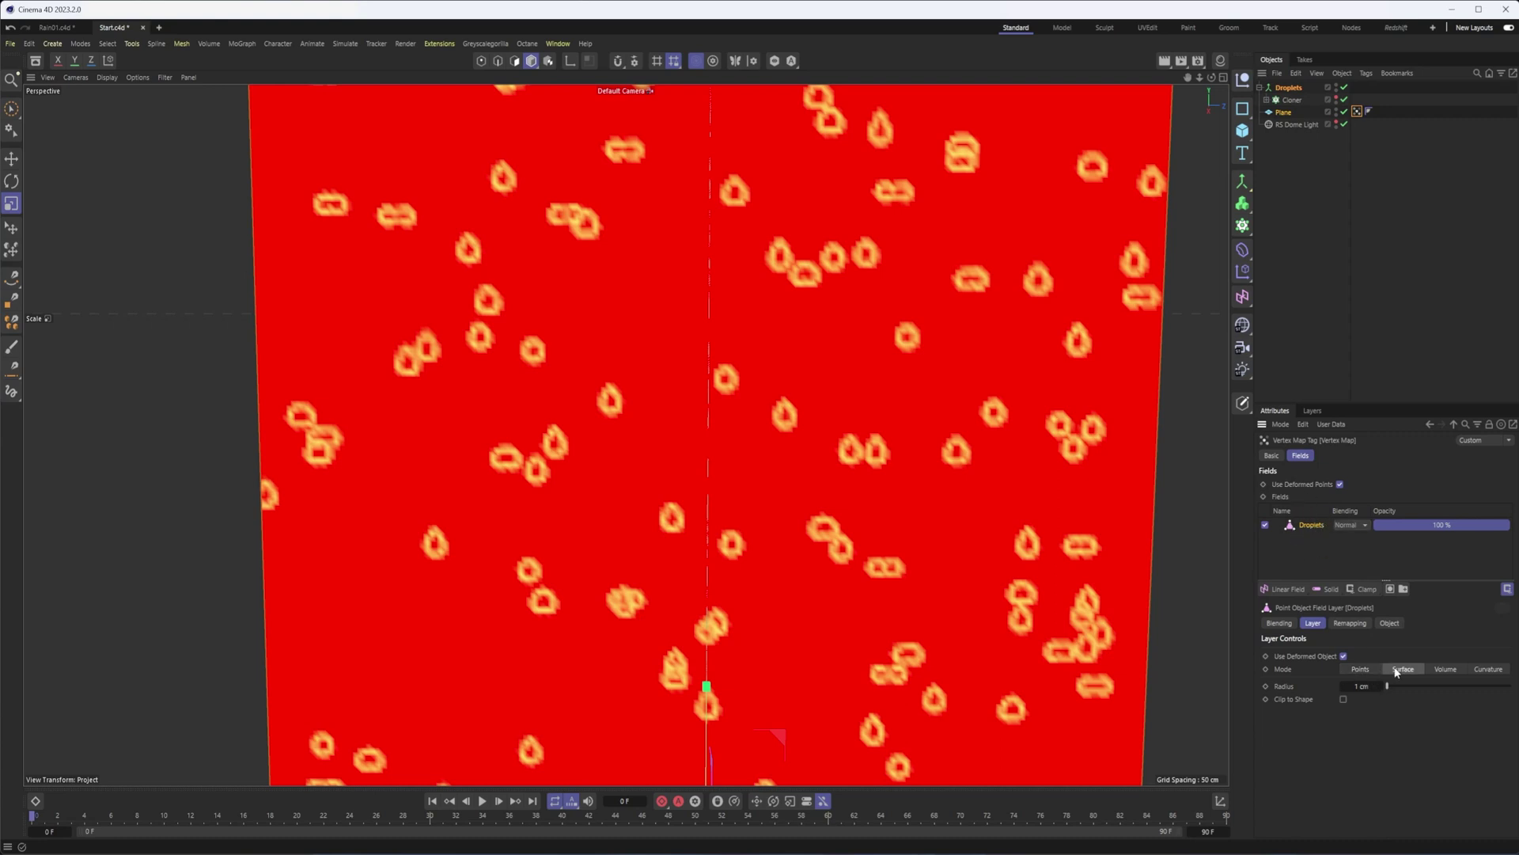
pyautogui.click(1446, 670)
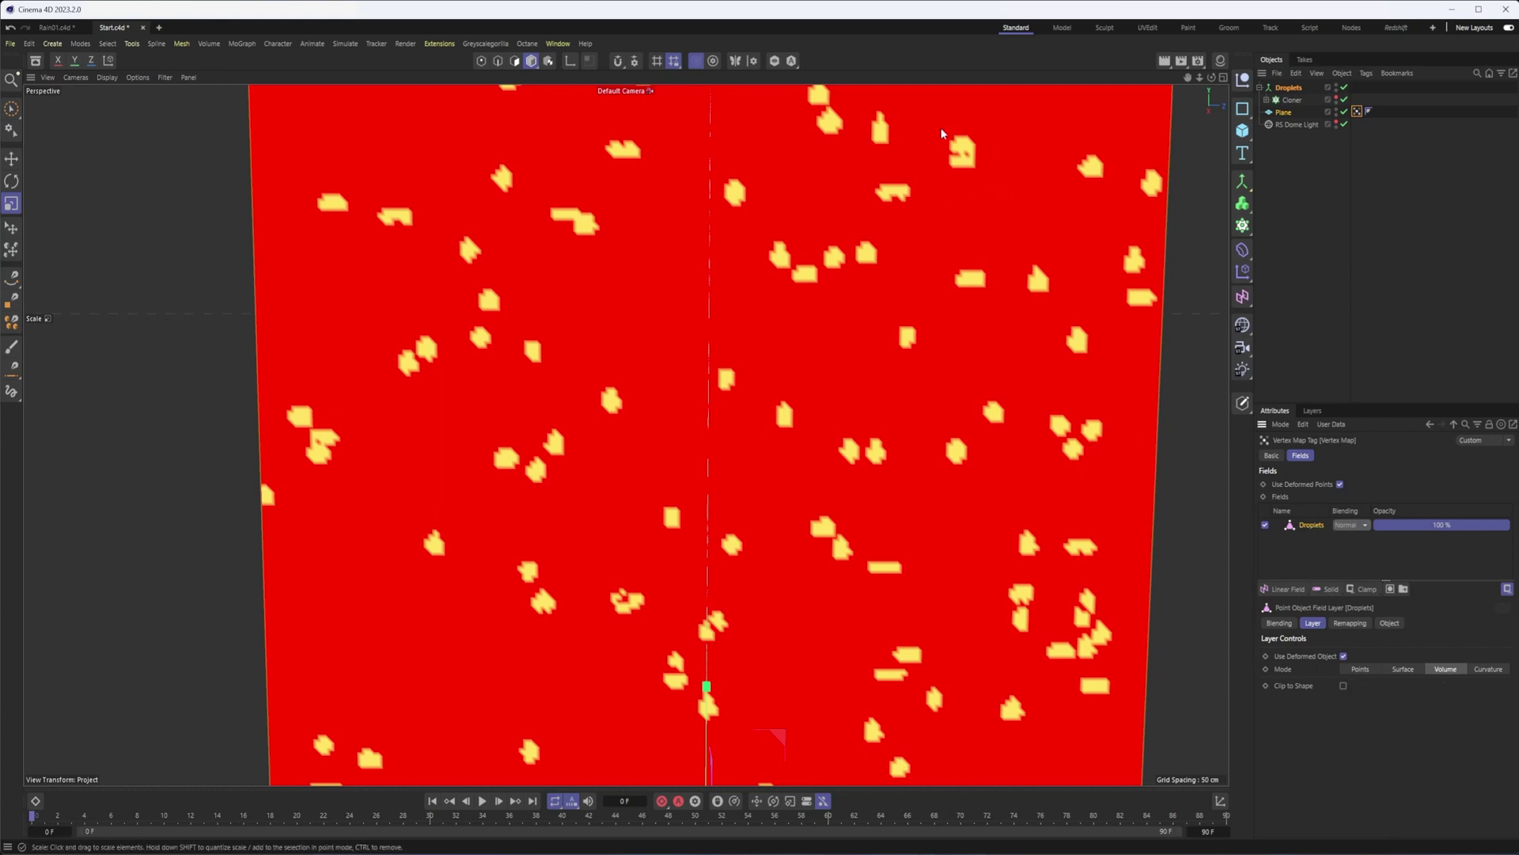
pyautogui.click(1404, 670)
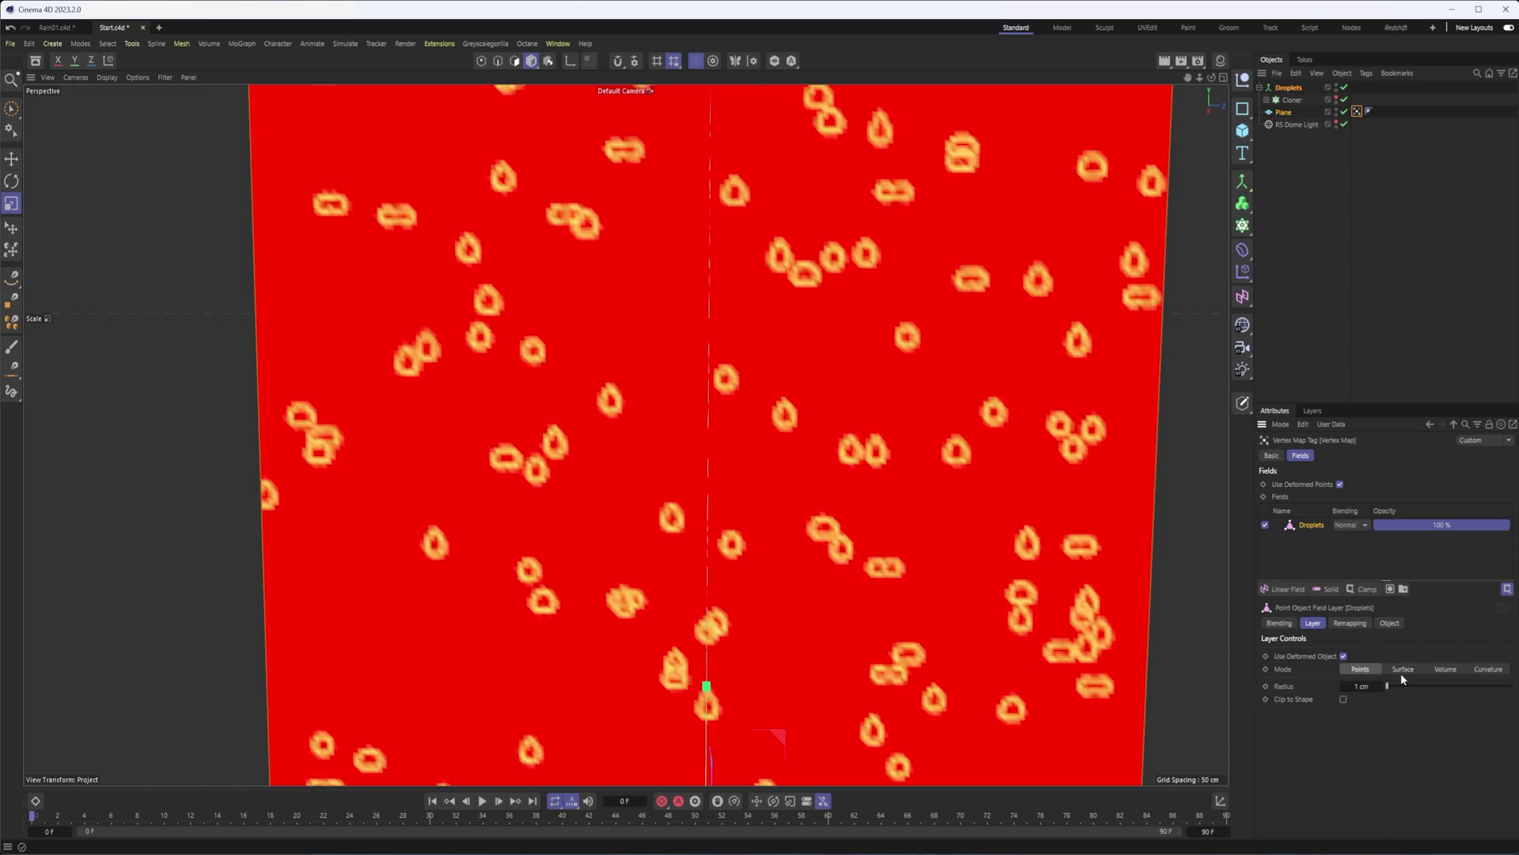
pyautogui.click(1487, 670)
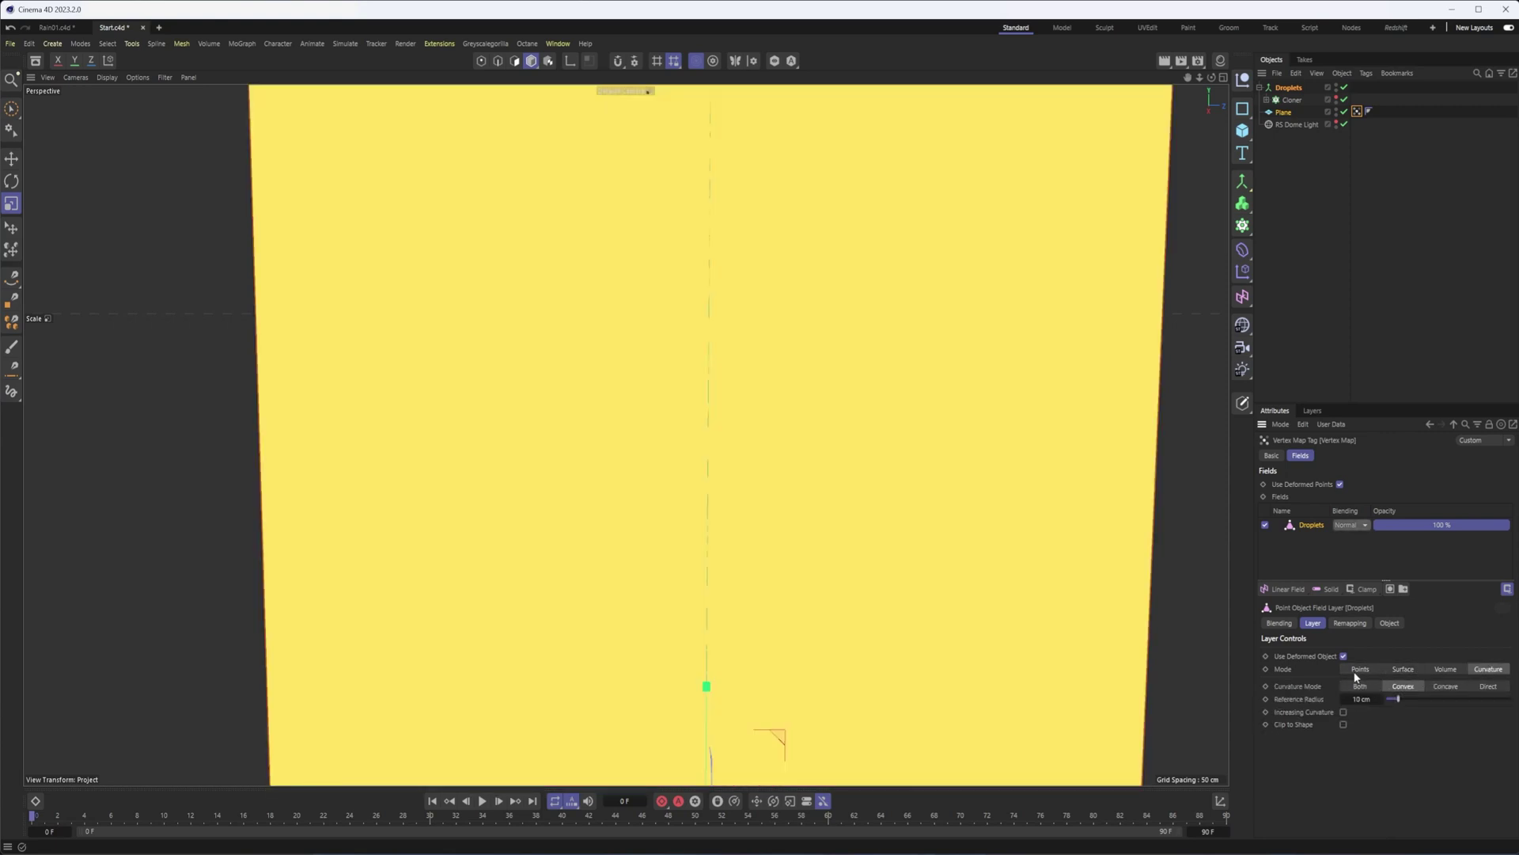
pyautogui.moveTo(1392, 701); pyautogui.dragTo(1388, 701)
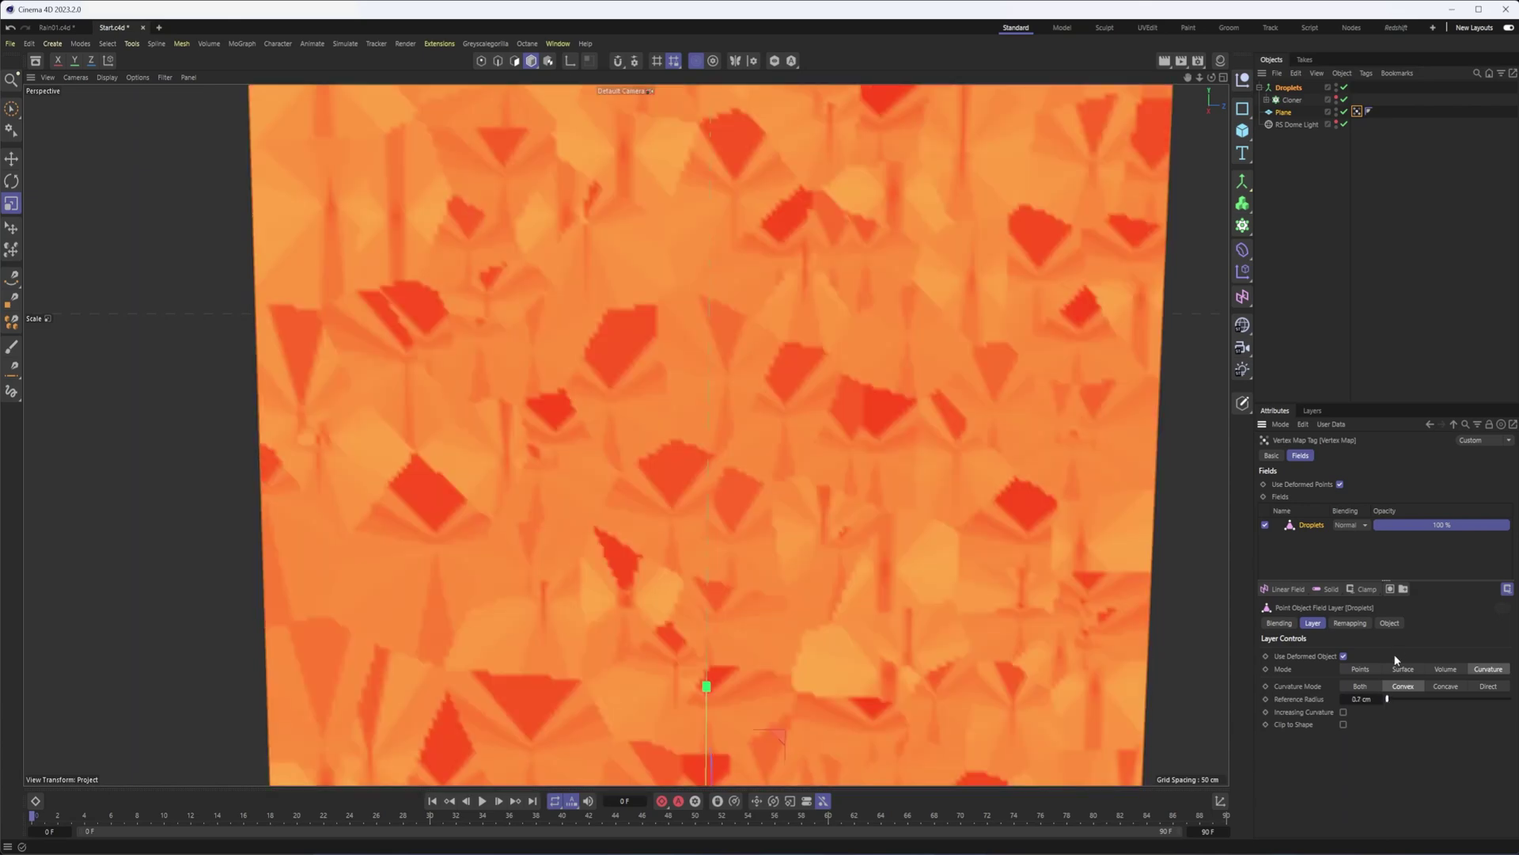
pyautogui.click(1403, 672)
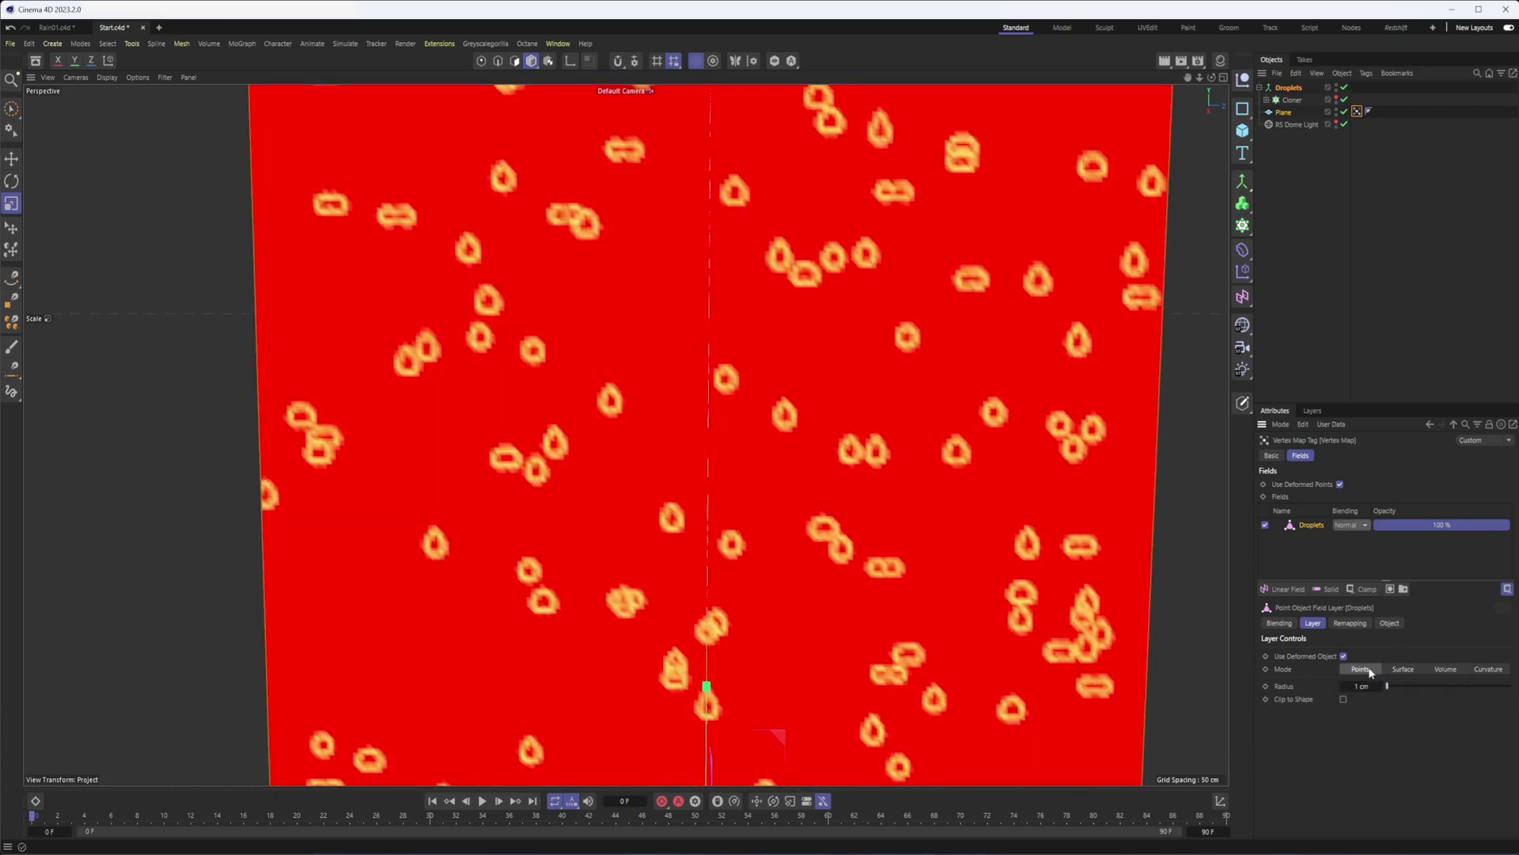
pyautogui.click(1435, 670)
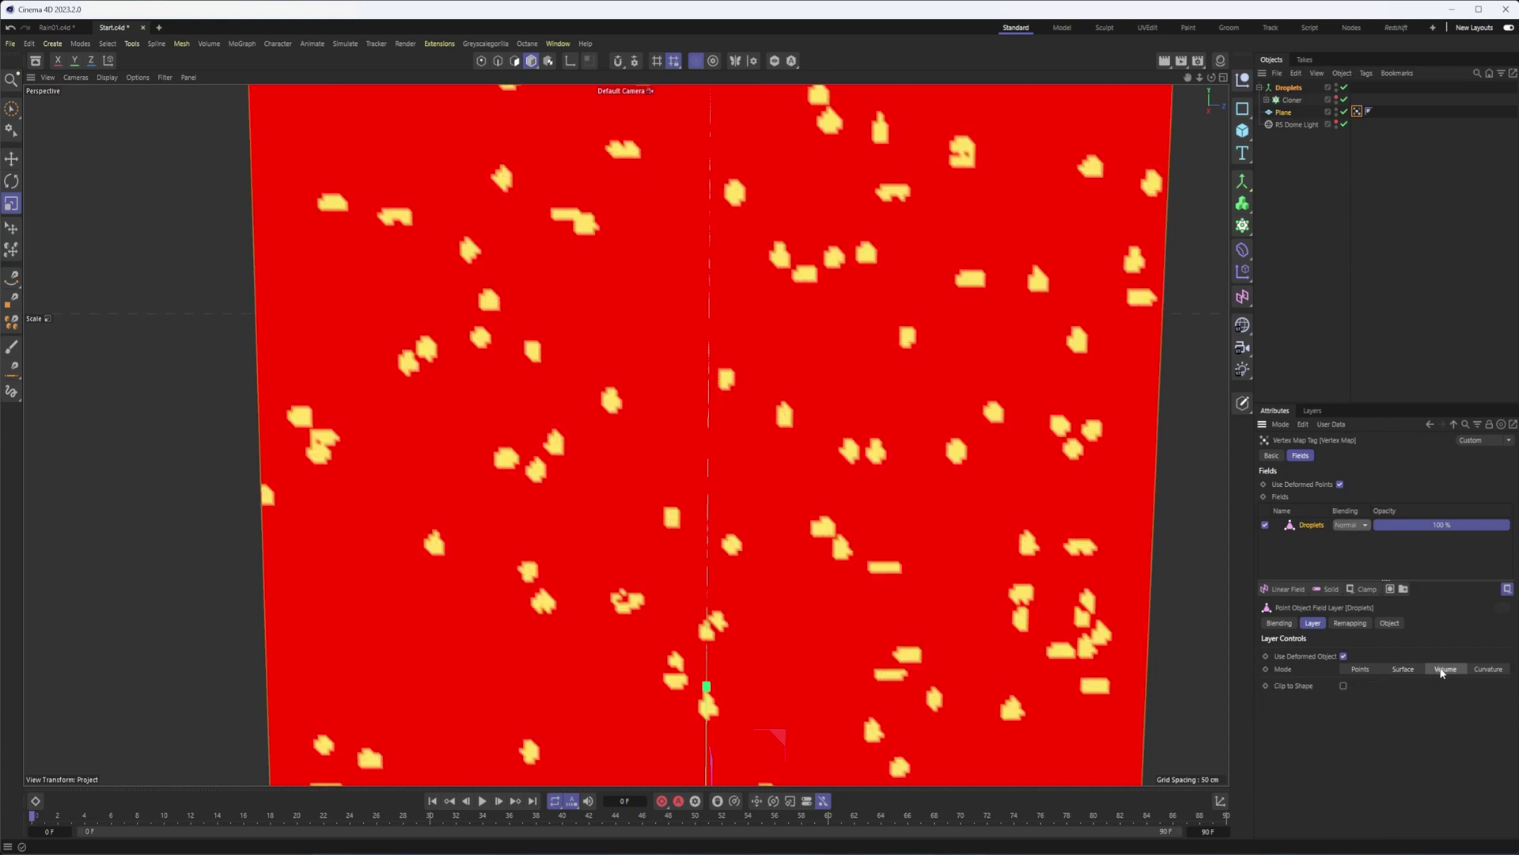
# - Set the Droplets field layer to Surface mode with Restrict Effect set to Inside and Invert
pyautogui.click(1401, 669)
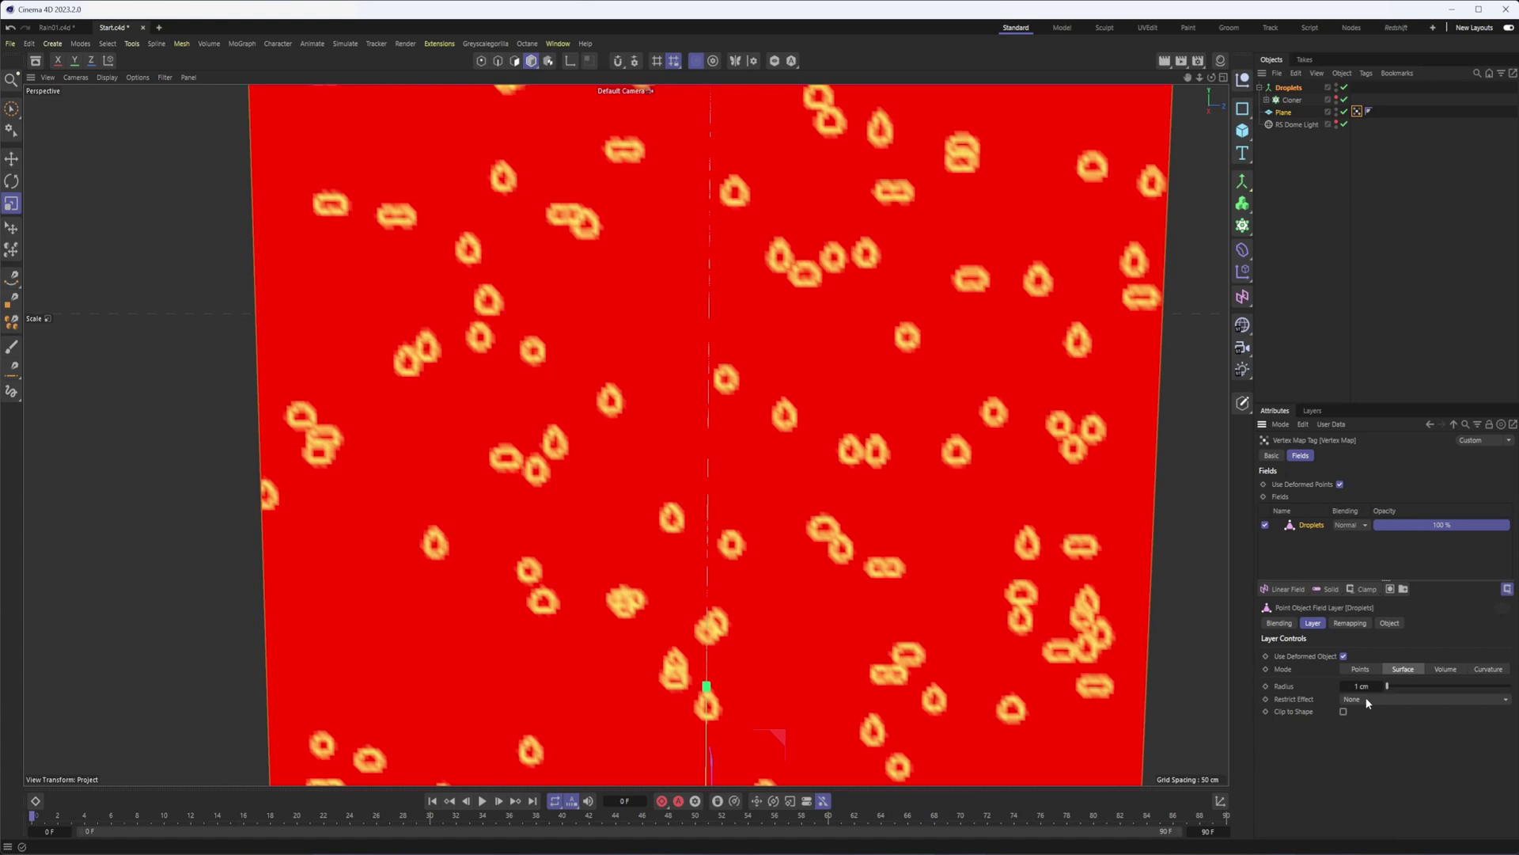
pyautogui.click(1366, 700)
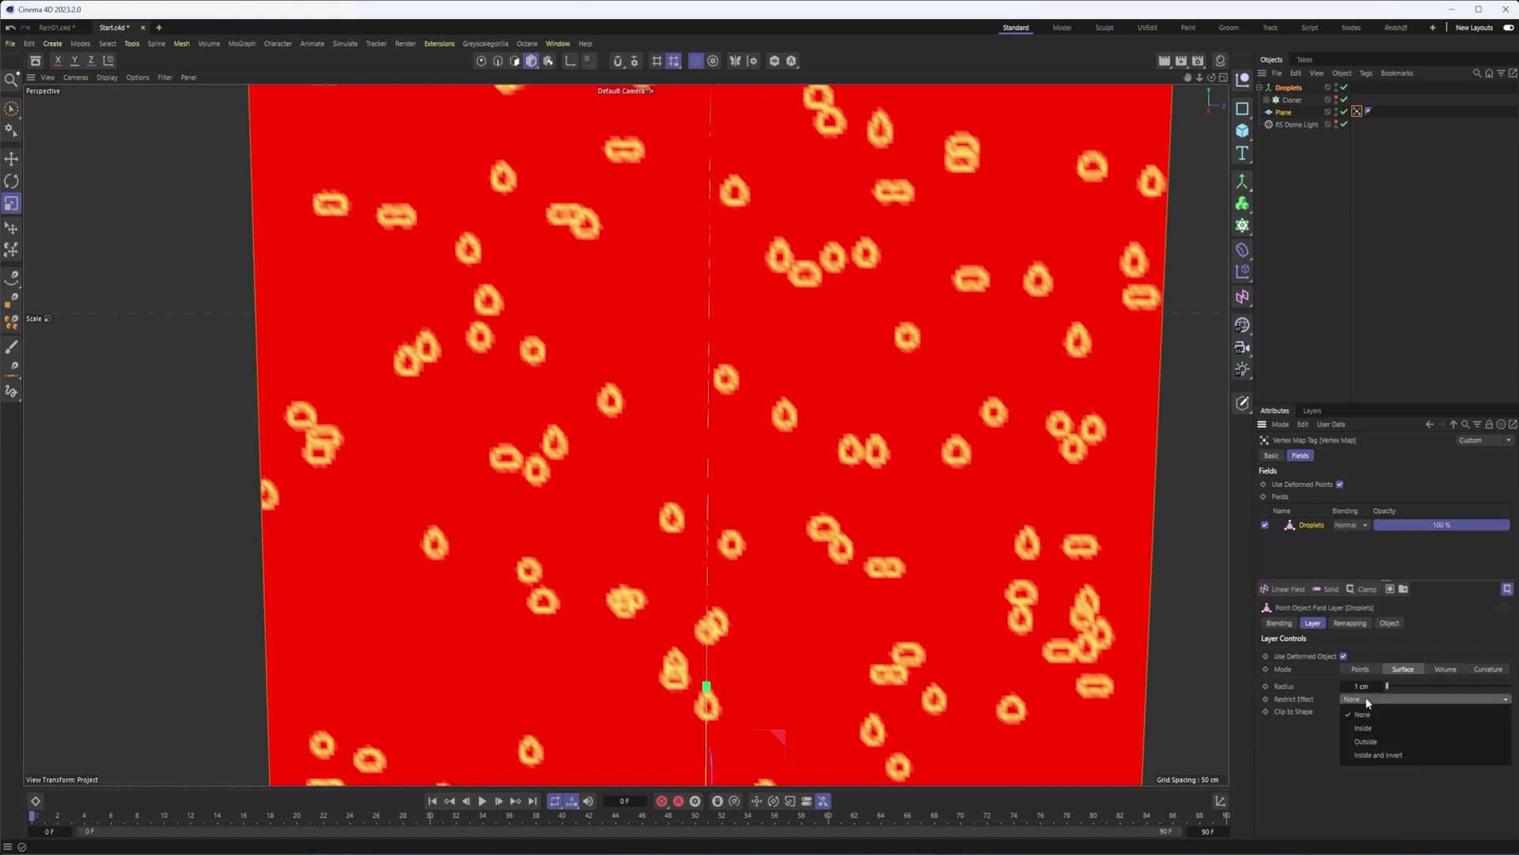
pyautogui.click(1376, 756)
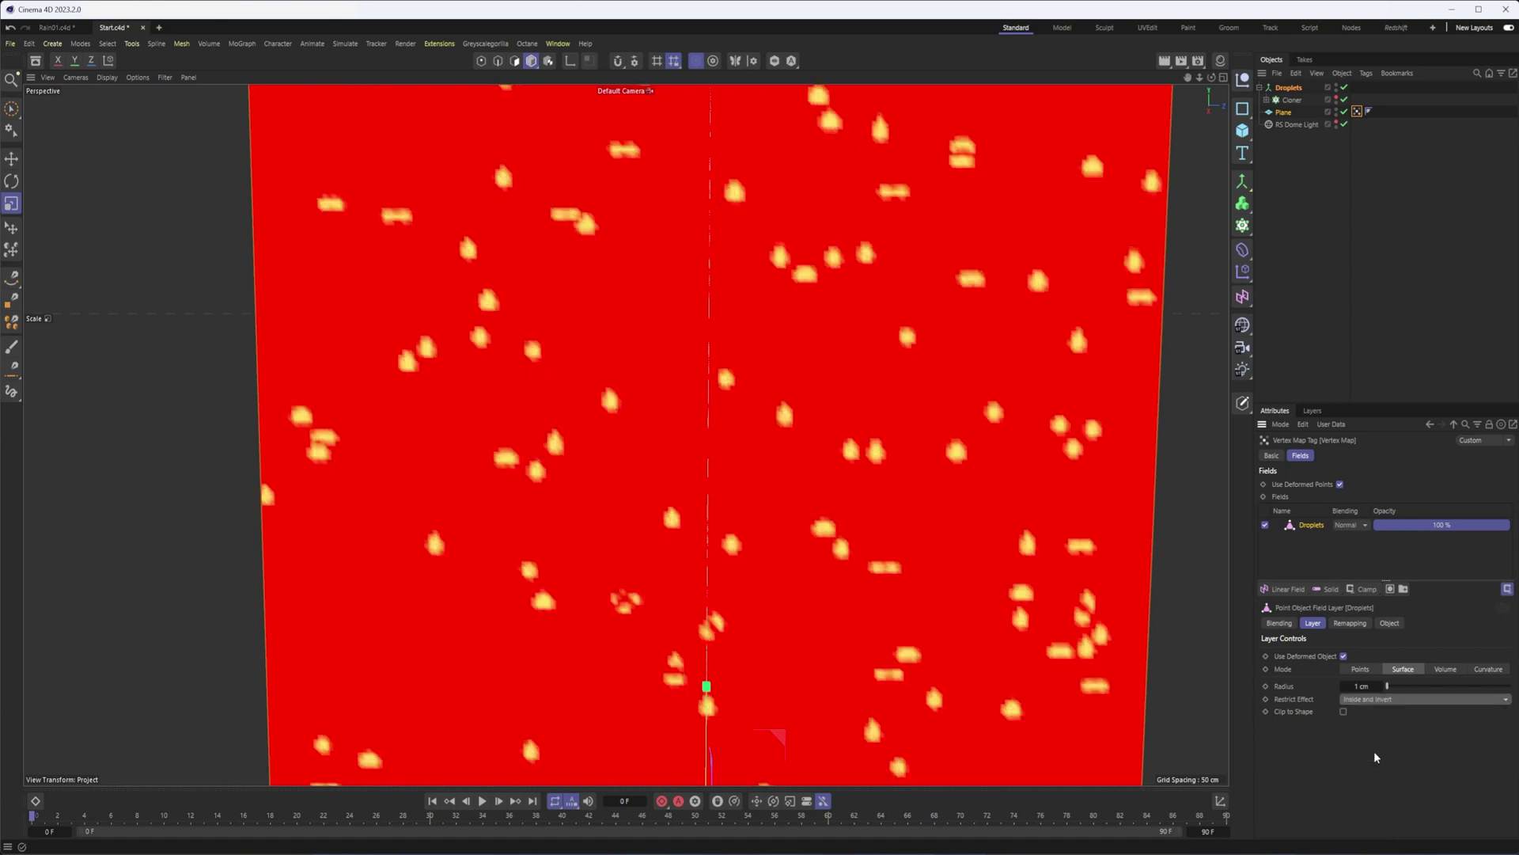
# - Try radii of 3 cm and 0 cm and the Outside restriction on the Droplets field layer
pyautogui.click(1381, 688)
pyautogui.click(1381, 687)
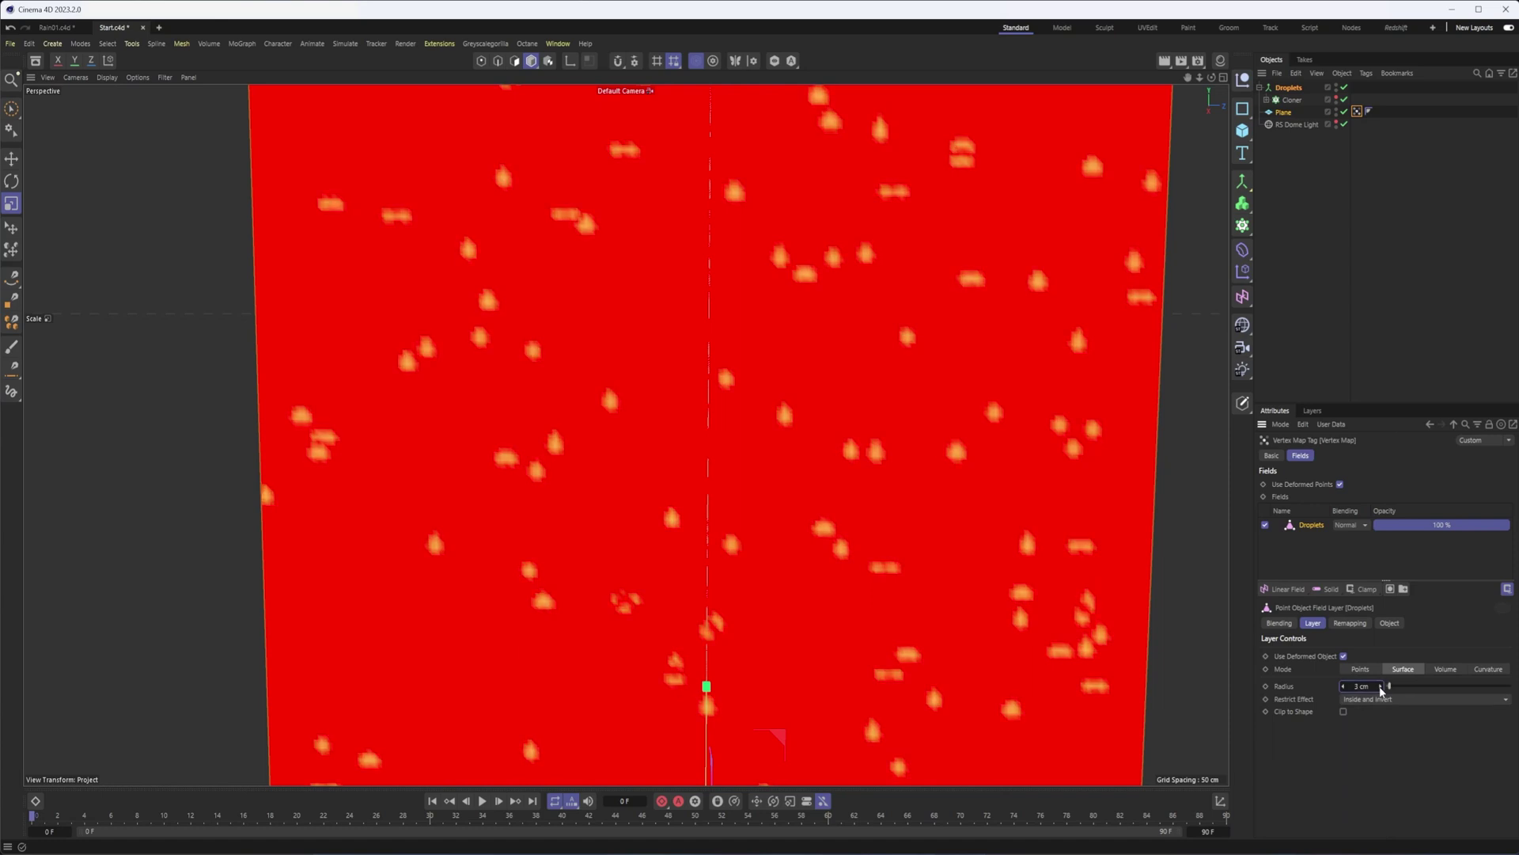
pyautogui.click(1344, 687)
pyautogui.click(1344, 687)
pyautogui.click(1344, 687)
pyautogui.click(1383, 700)
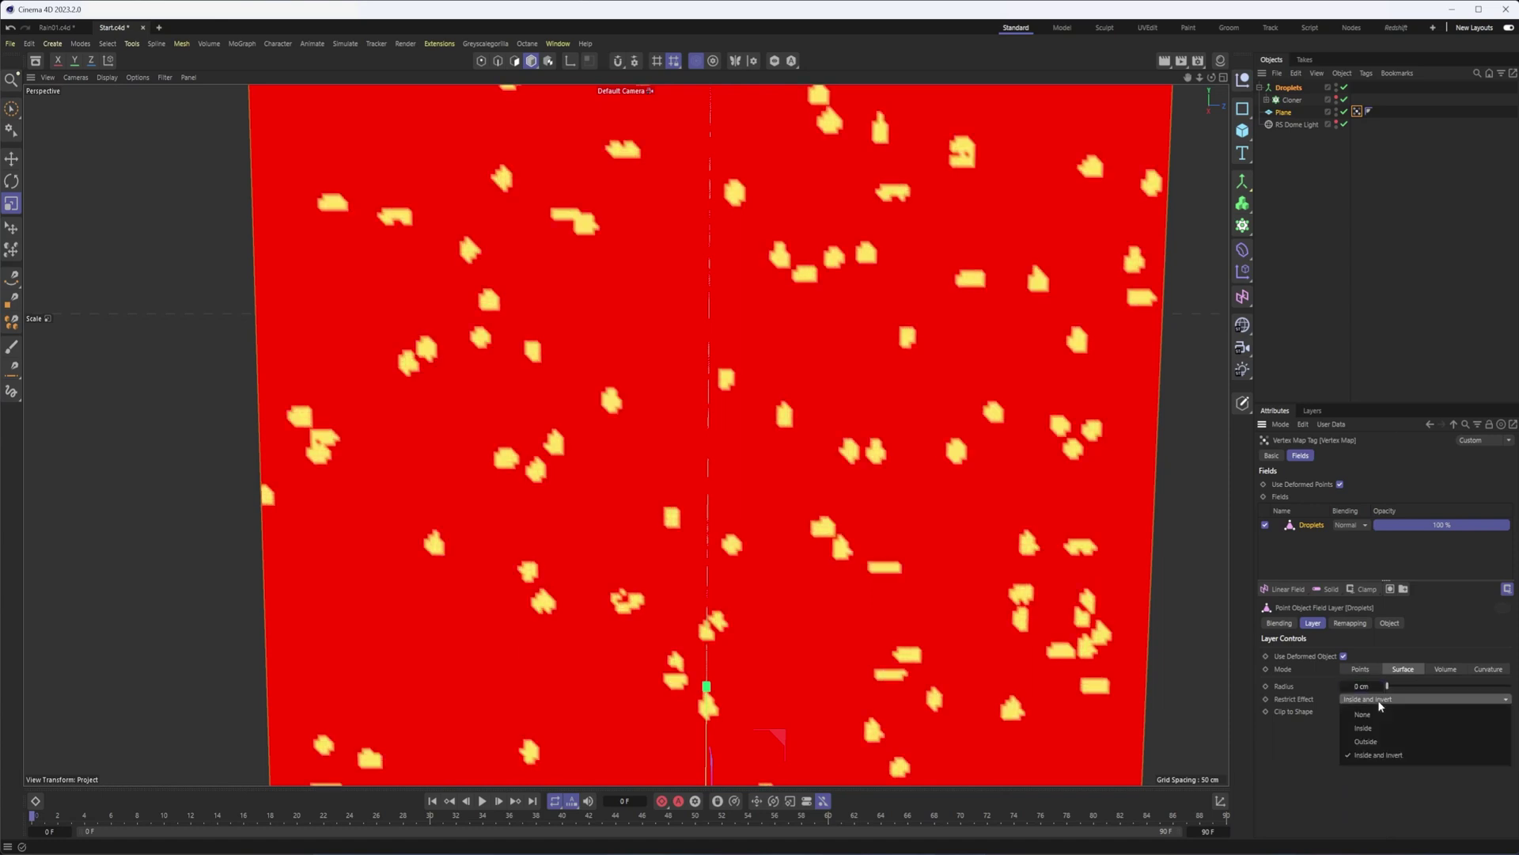
pyautogui.click(1381, 743)
# - Set the Droplets field layer's Restrict Effect to None and its radius to 2 cm, and show the cloned droplets on the plane
pyautogui.click(1374, 700)
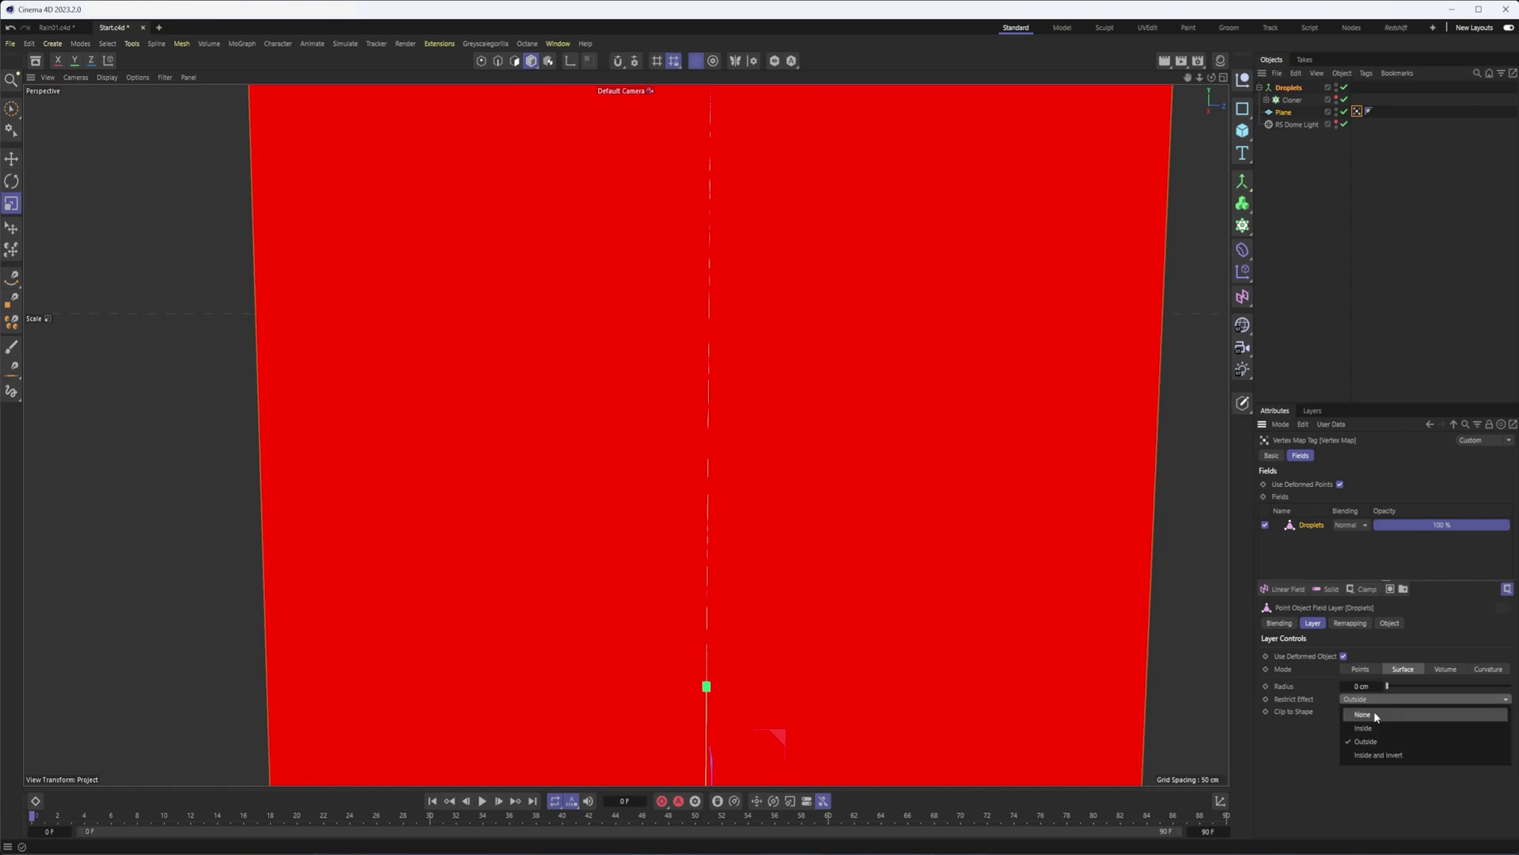
pyautogui.click(1374, 711)
pyautogui.click(1380, 687)
pyautogui.click(1380, 687)
pyautogui.click(1337, 98)
pyautogui.keyDown('alt'); pyautogui.moveTo(839, 463); pyautogui.dragTo(850, 537, button='right'); pyautogui.keyUp('alt')
pyautogui.keyDown('alt'); pyautogui.moveTo(850, 541); pyautogui.dragTo(838, 558); pyautogui.keyUp('alt')
pyautogui.keyDown('alt'); pyautogui.moveTo(839, 557); pyautogui.dragTo(841, 631, button='right'); pyautogui.keyUp('alt')
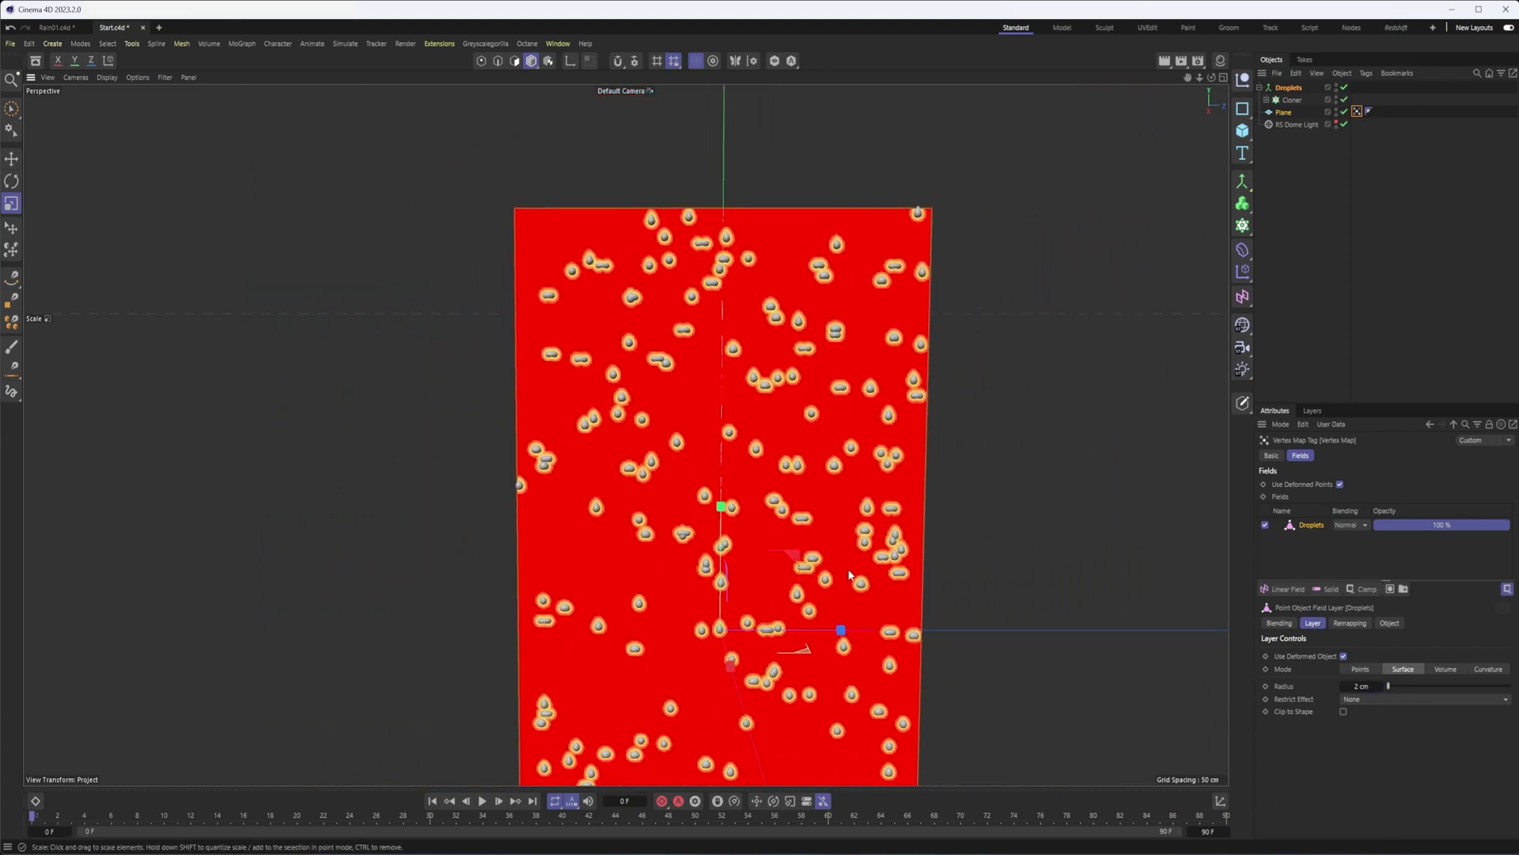
pyautogui.keyDown('alt'); pyautogui.moveTo(841, 630); pyautogui.dragTo(847, 500, button='middle'); pyautogui.keyUp('alt')
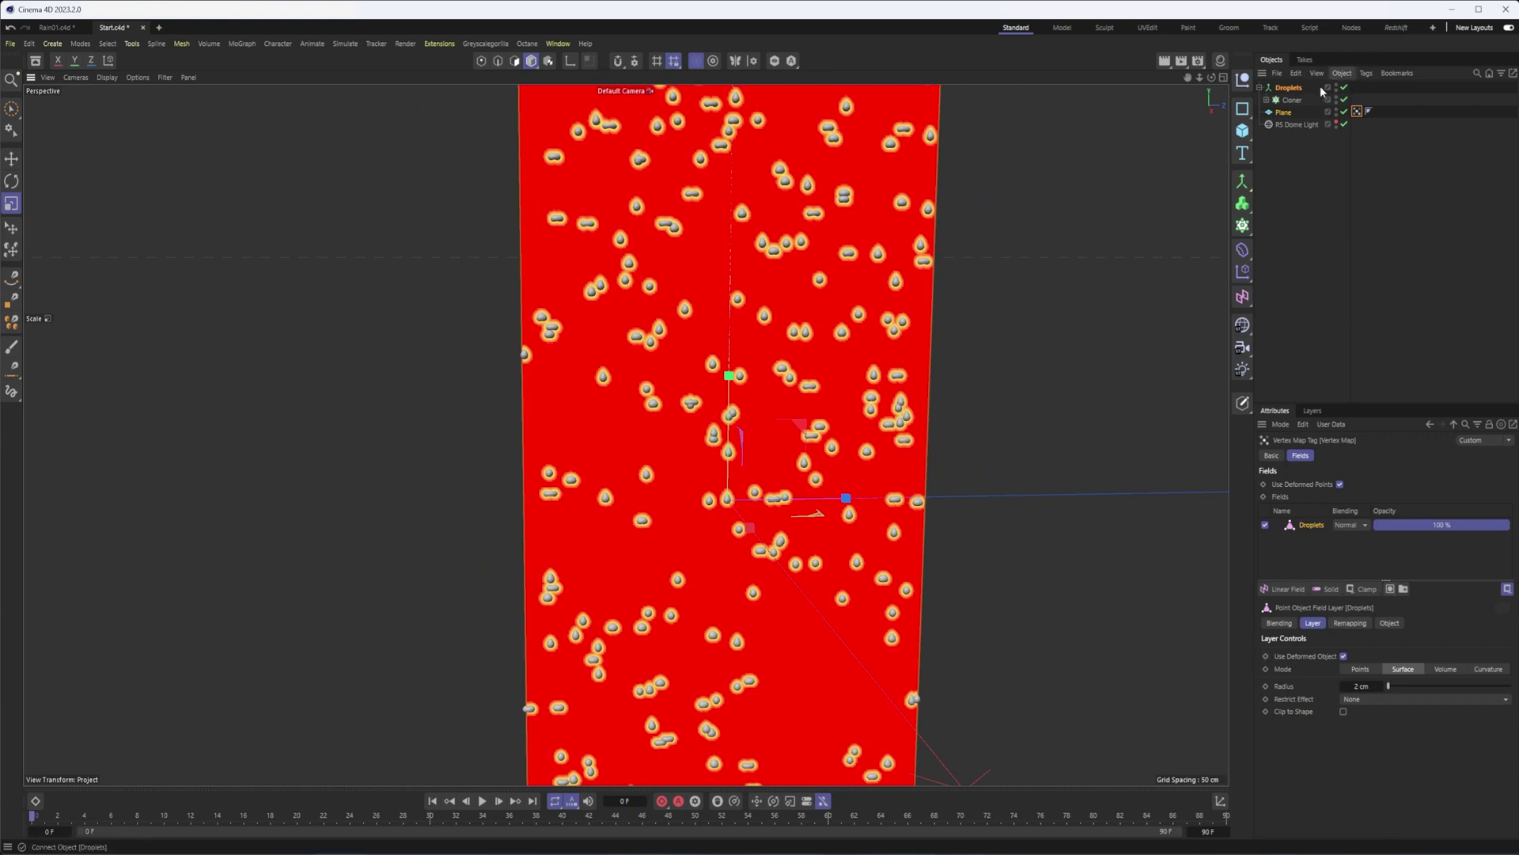
# - Compare the plane's vertex map with the Droplets Connect object switched off and on
pyautogui.click(1288, 101)
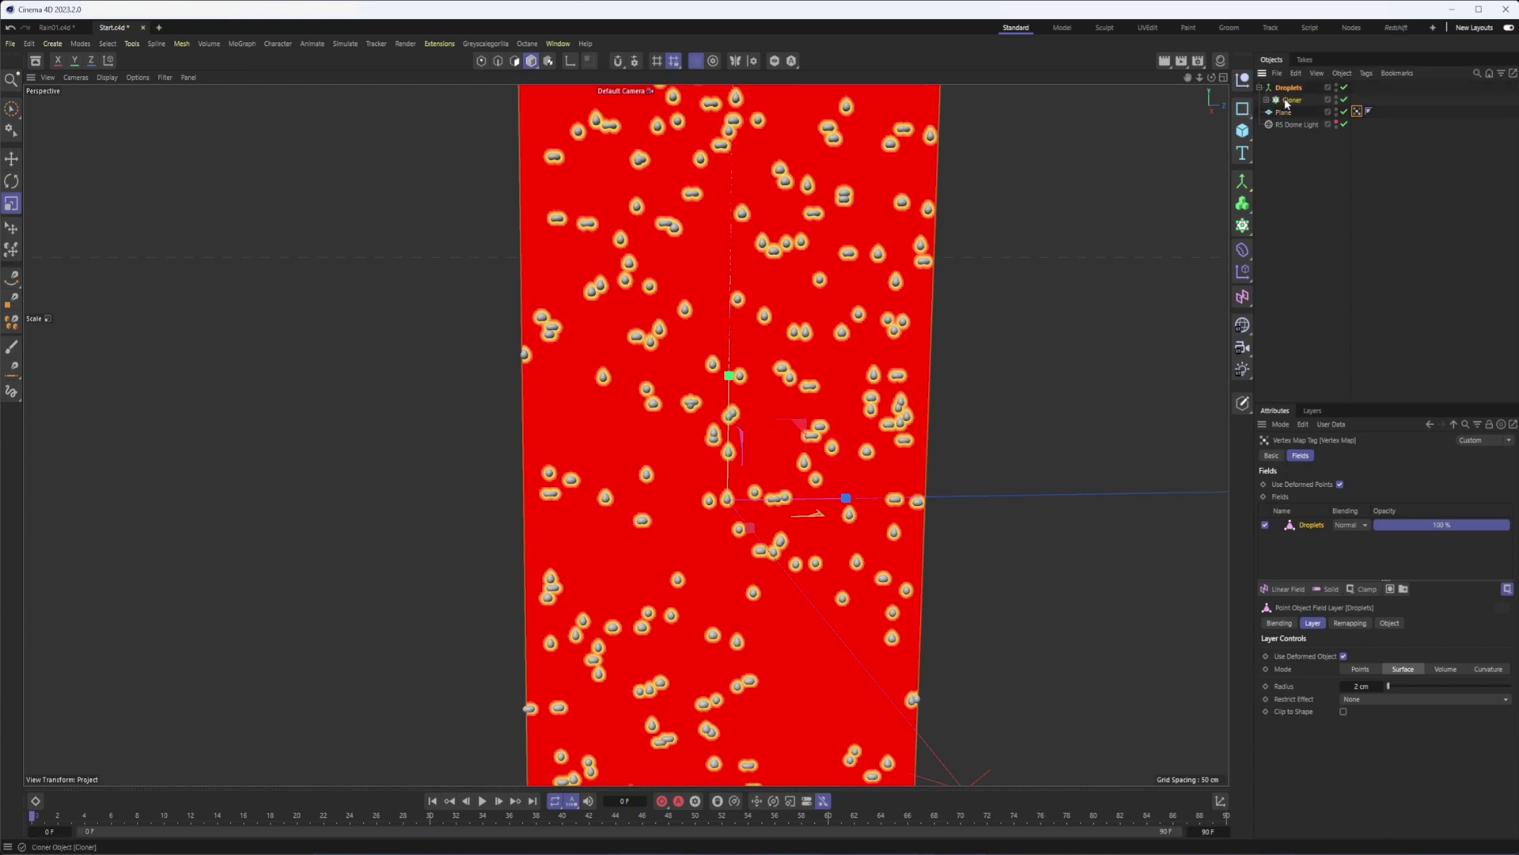
pyautogui.click(1344, 88)
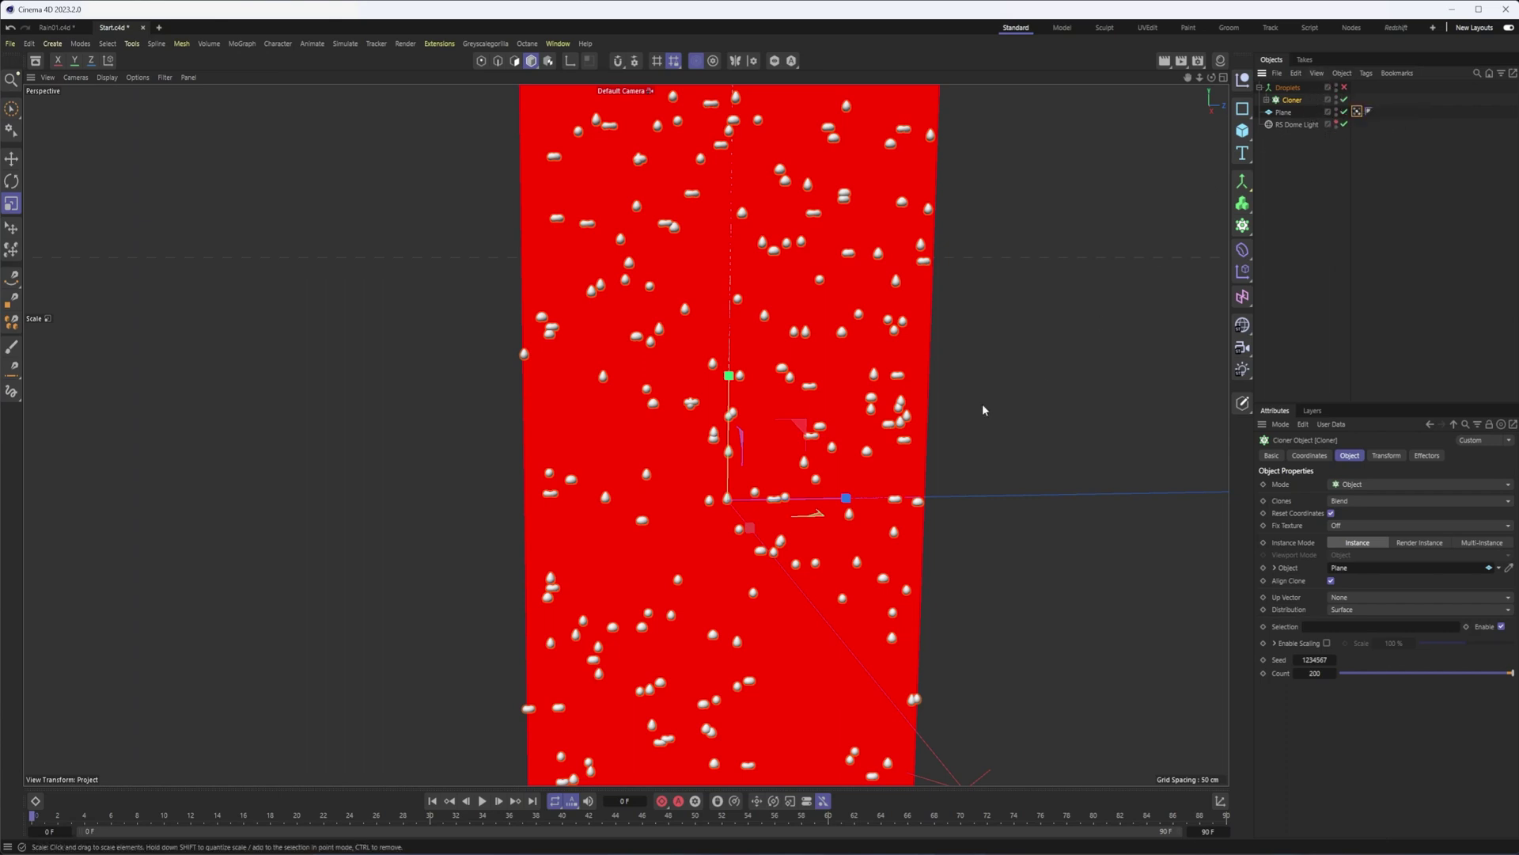
pyautogui.click(1344, 87)
pyautogui.click(1346, 88)
pyautogui.click(1346, 88)
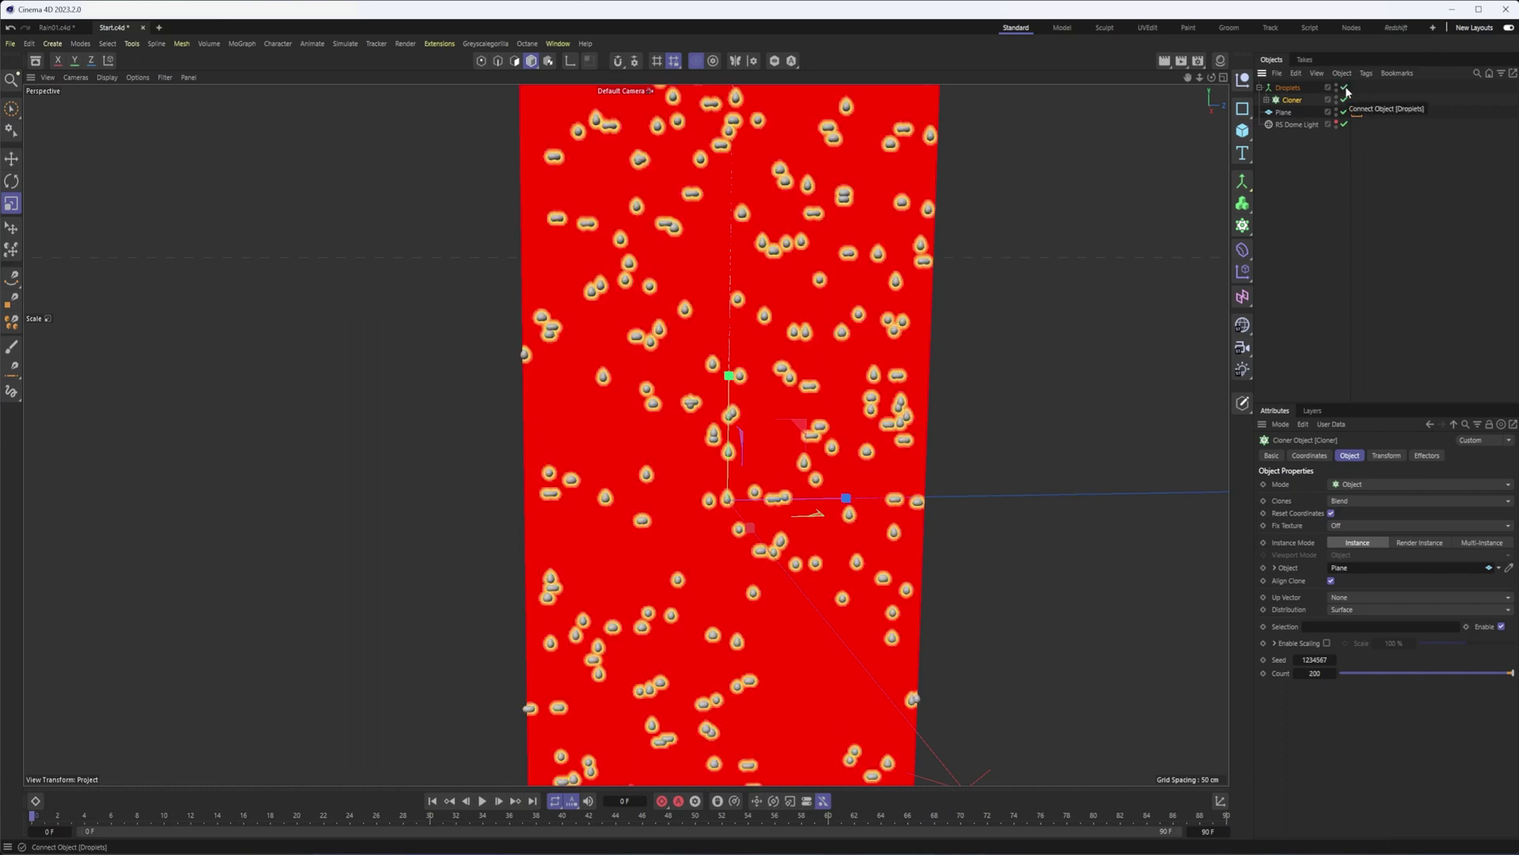
pyautogui.scroll(-3, 981, 334)
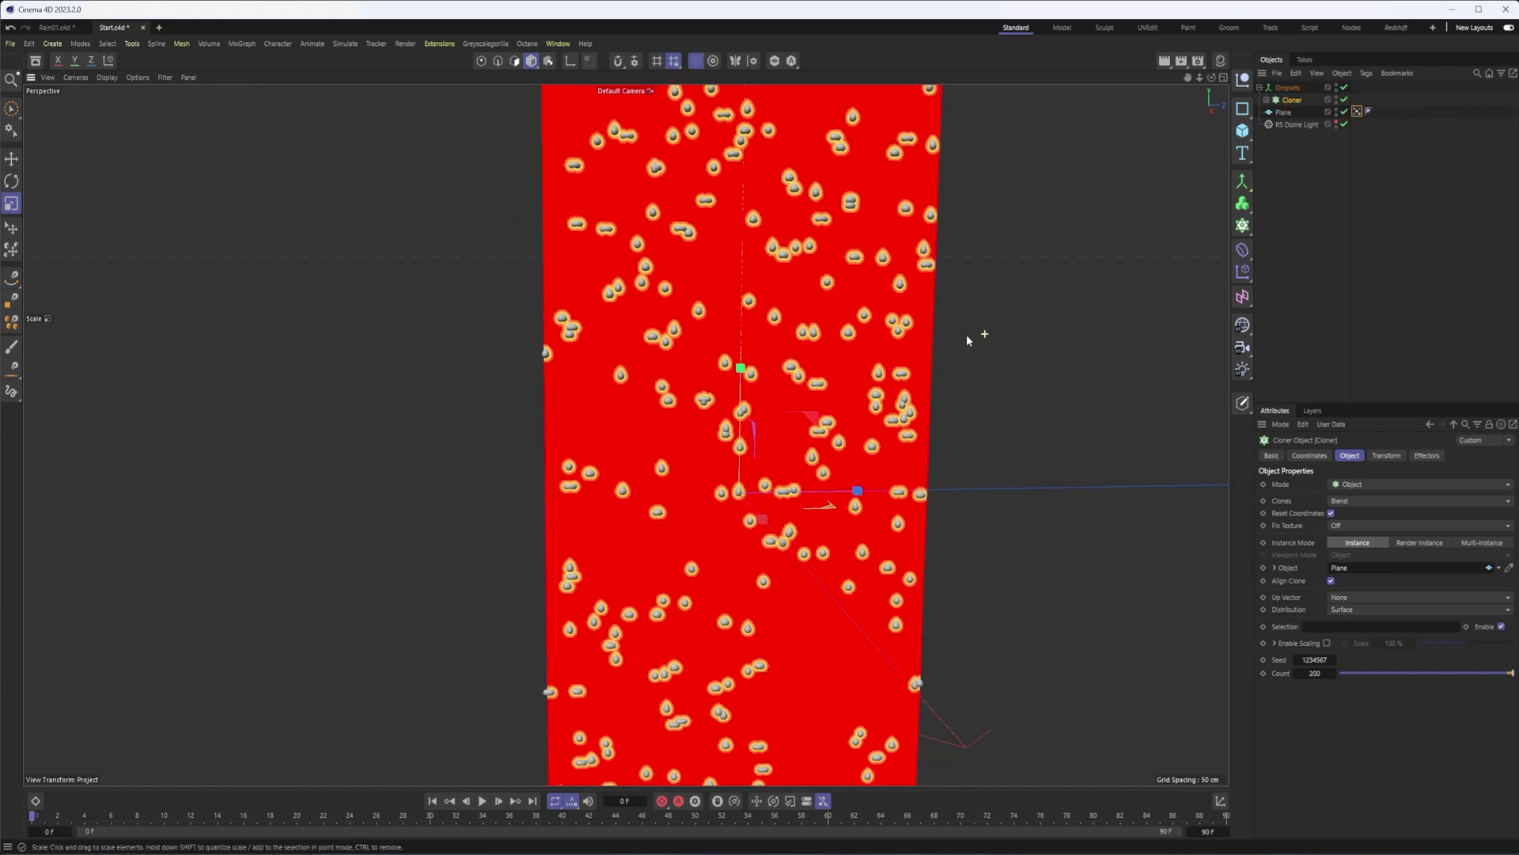
pyautogui.keyDown('alt'); pyautogui.moveTo(942, 350); pyautogui.dragTo(858, 338, button='middle'); pyautogui.keyUp('alt')
pyautogui.keyDown('alt'); pyautogui.moveTo(860, 338); pyautogui.dragTo(851, 338); pyautogui.keyUp('alt')
# - Add a Random effector to the Cloner and rename it Random_Scale
pyautogui.click(1285, 100)
pyautogui.click(1242, 273)
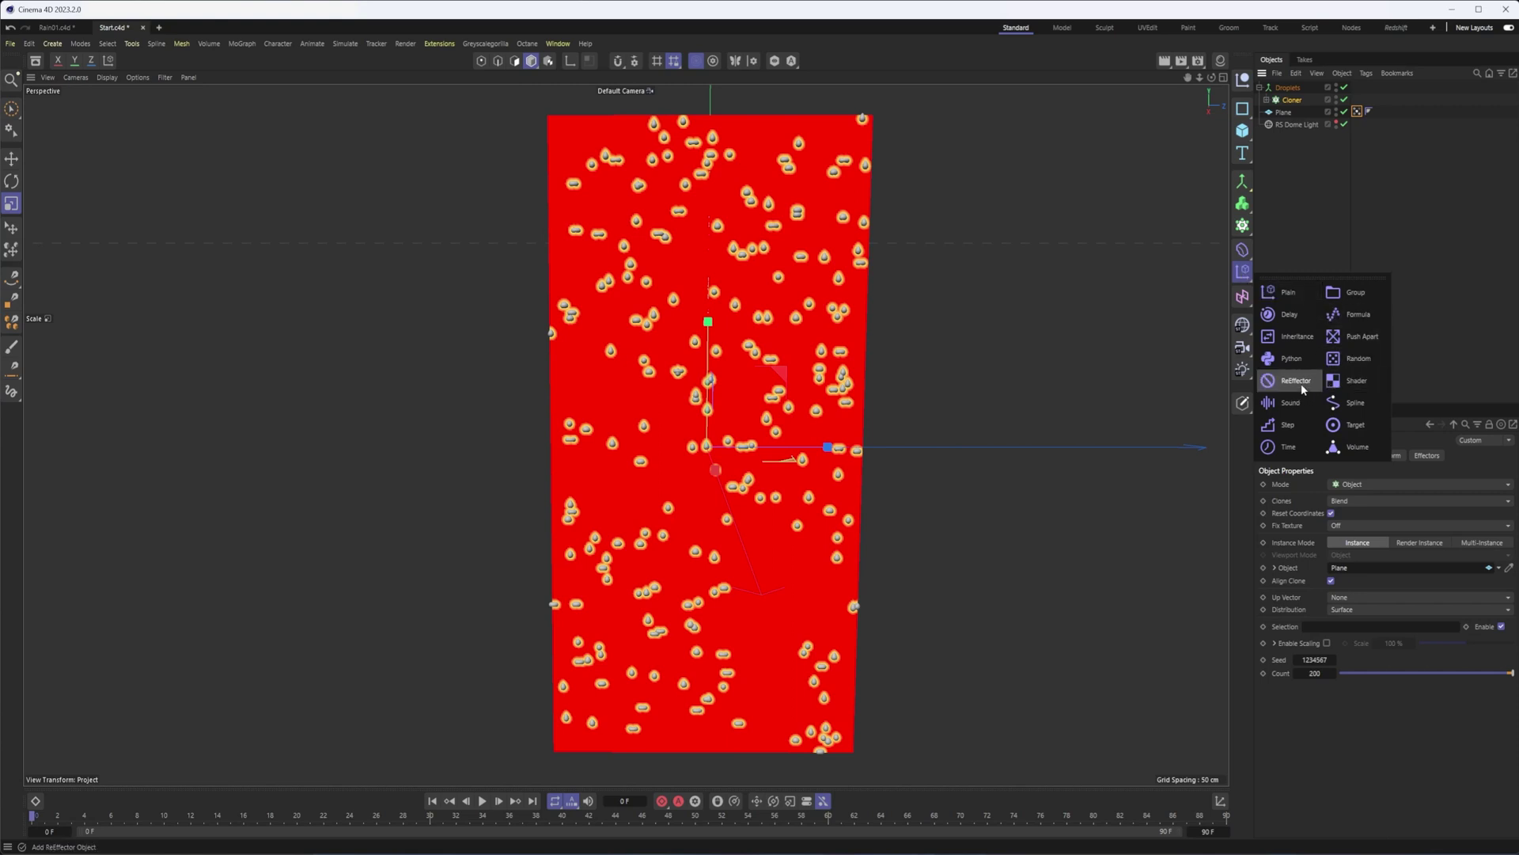
pyautogui.click(1355, 359)
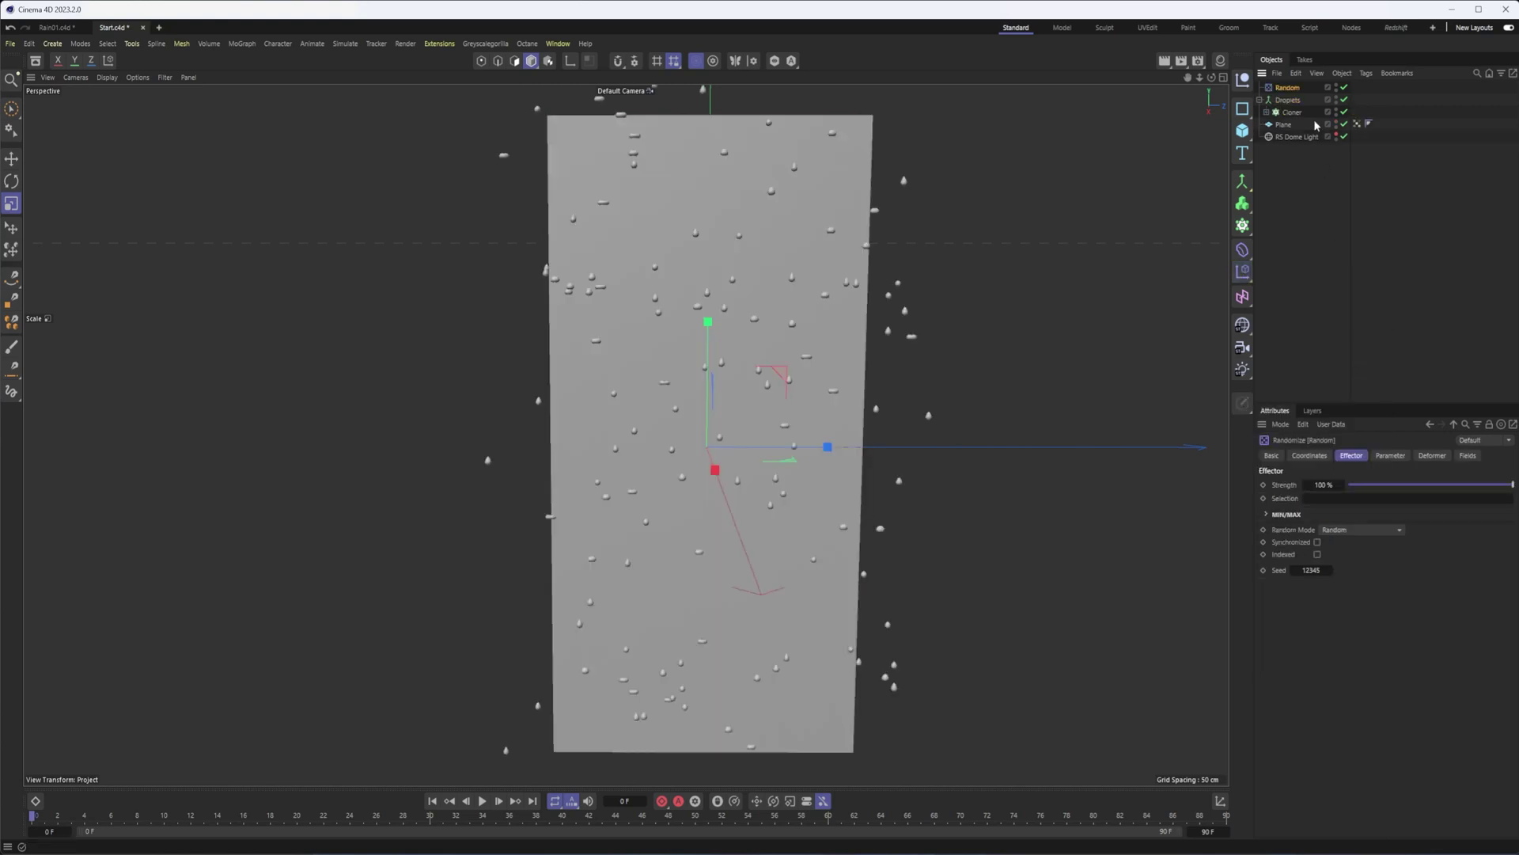
pyautogui.doubleClick(1288, 88)
pyautogui.write('_Scale')
pyautogui.press('Return')
# - Turn off Position on Random_Scale and enable Scale with Uniform Scale to vary the droplets' size
pyautogui.click(1400, 457)
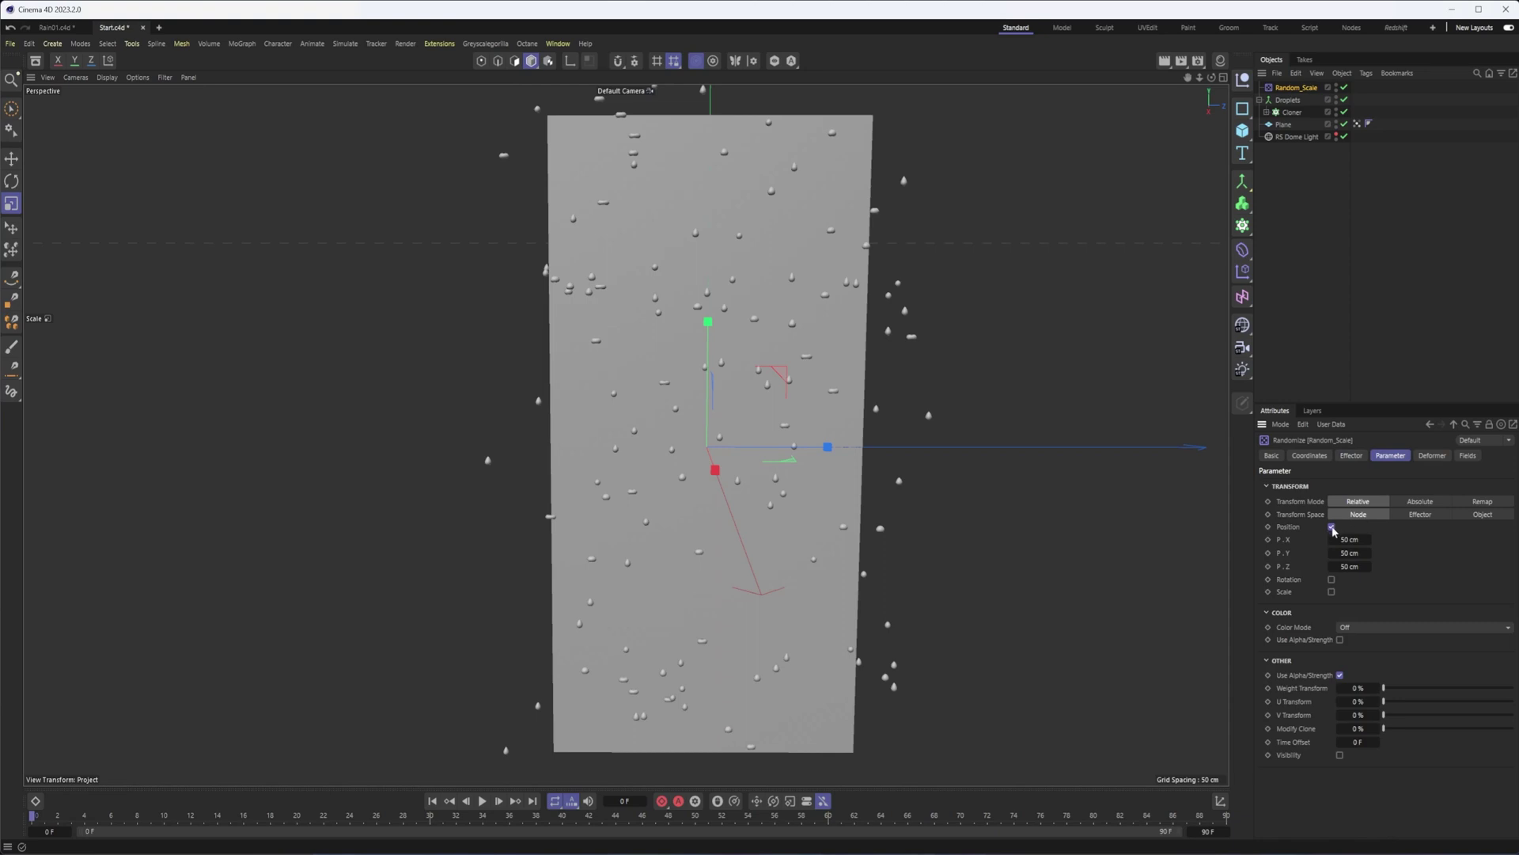
pyautogui.click(1332, 527)
pyautogui.click(1332, 552)
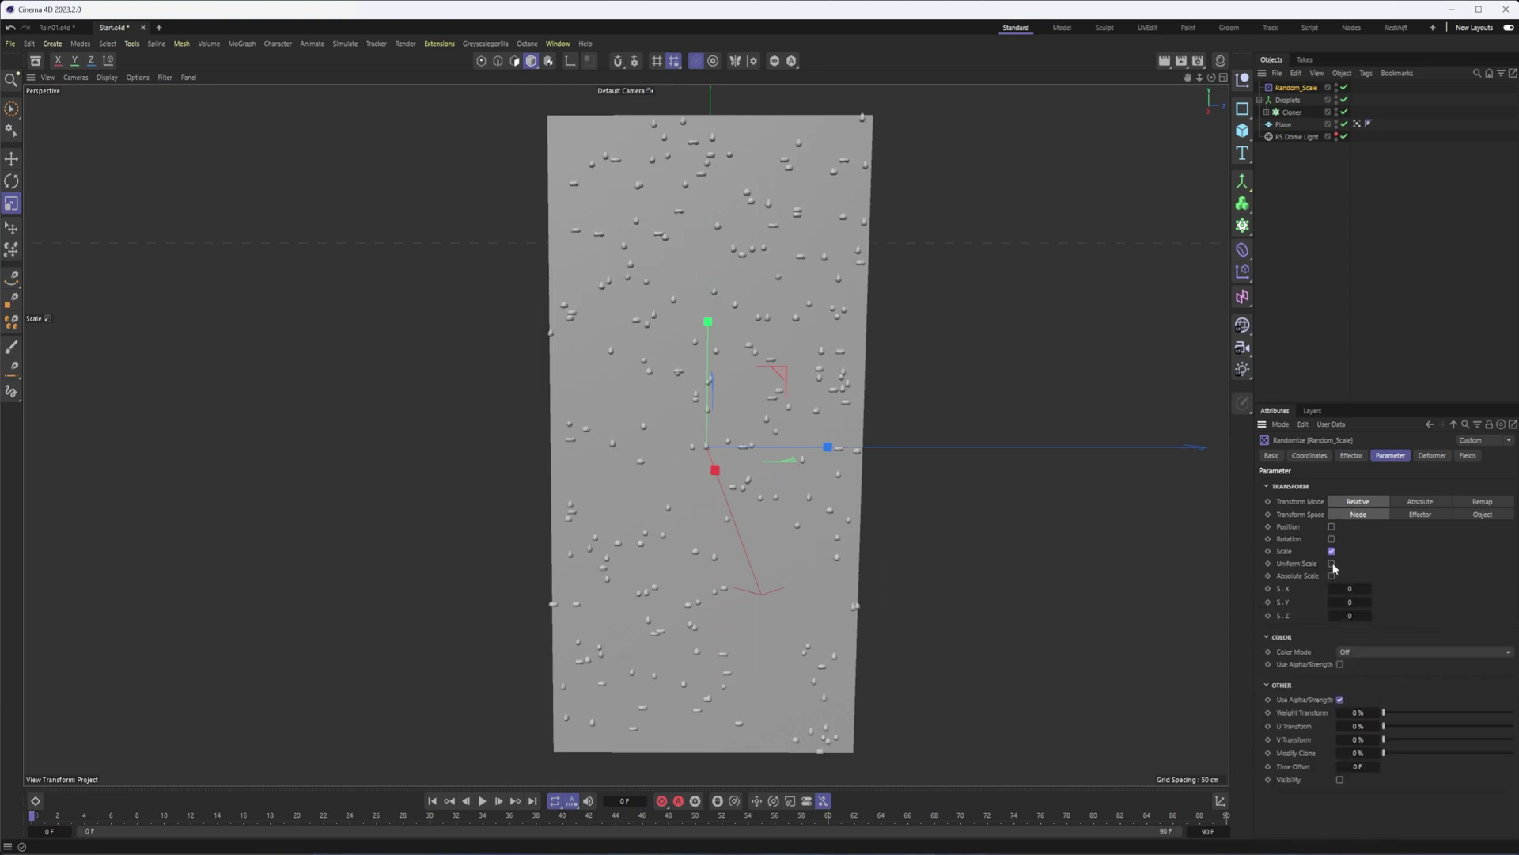
pyautogui.click(1332, 564)
pyautogui.click(1351, 589)
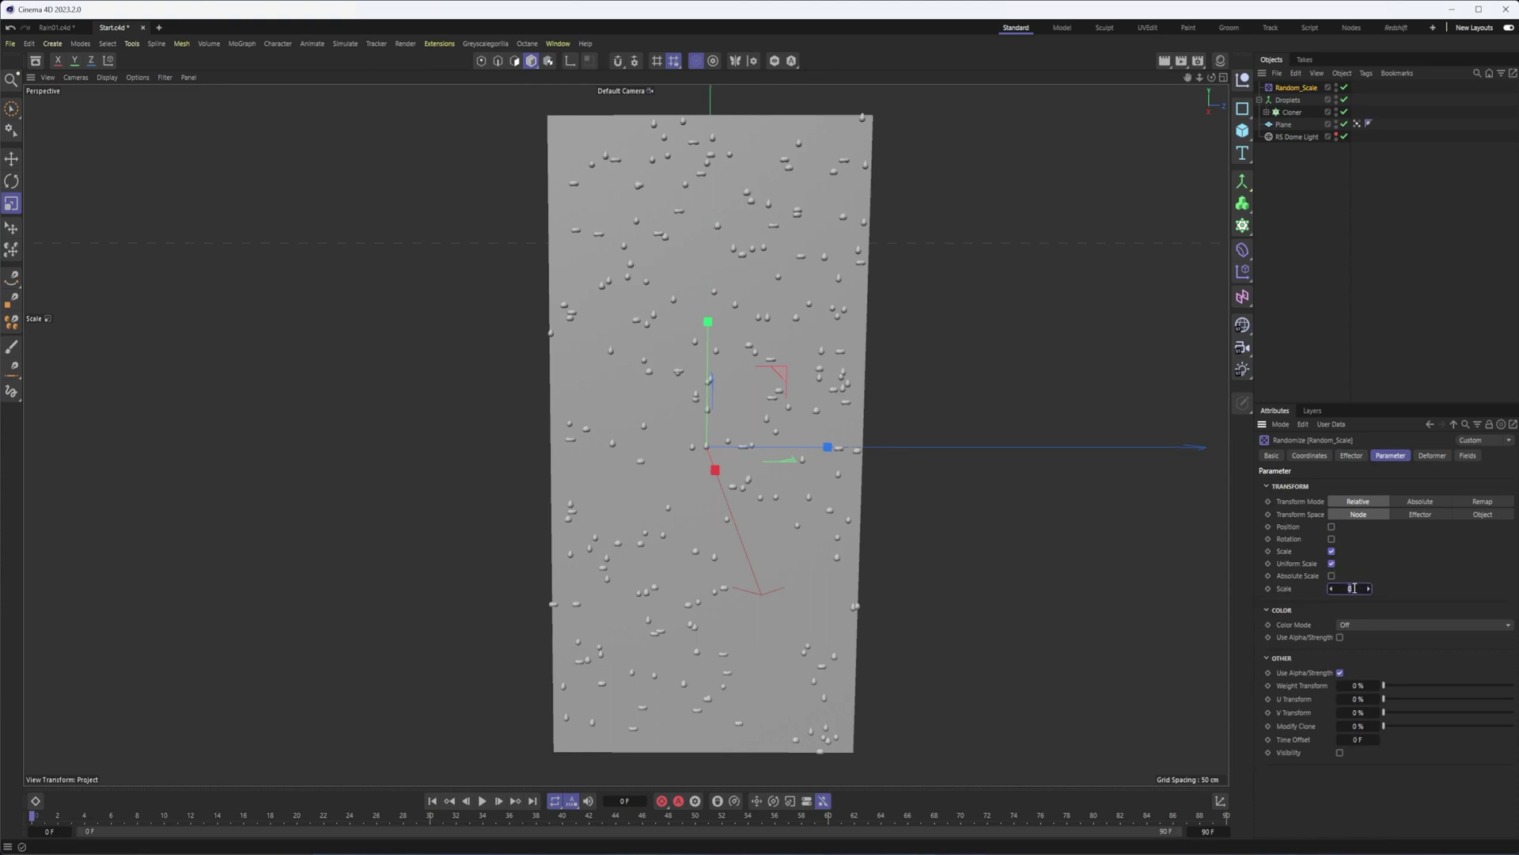
pyautogui.press('Return')
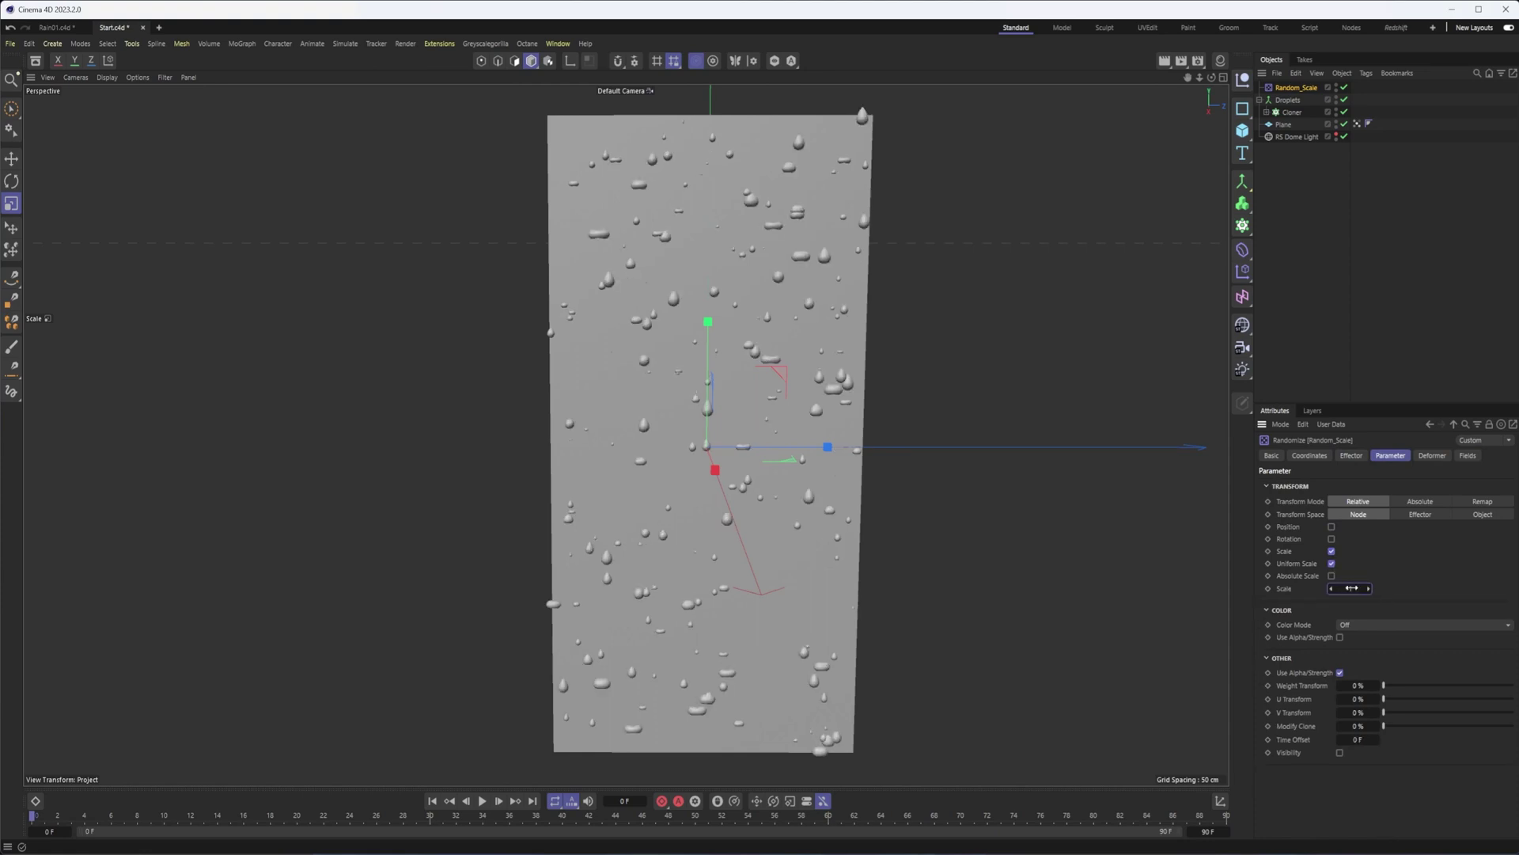
pyautogui.click(1354, 588)
# - Set the Random_Scale effector's Minimum to 0 %, with its Maximum at 100 %
pyautogui.click(1350, 456)
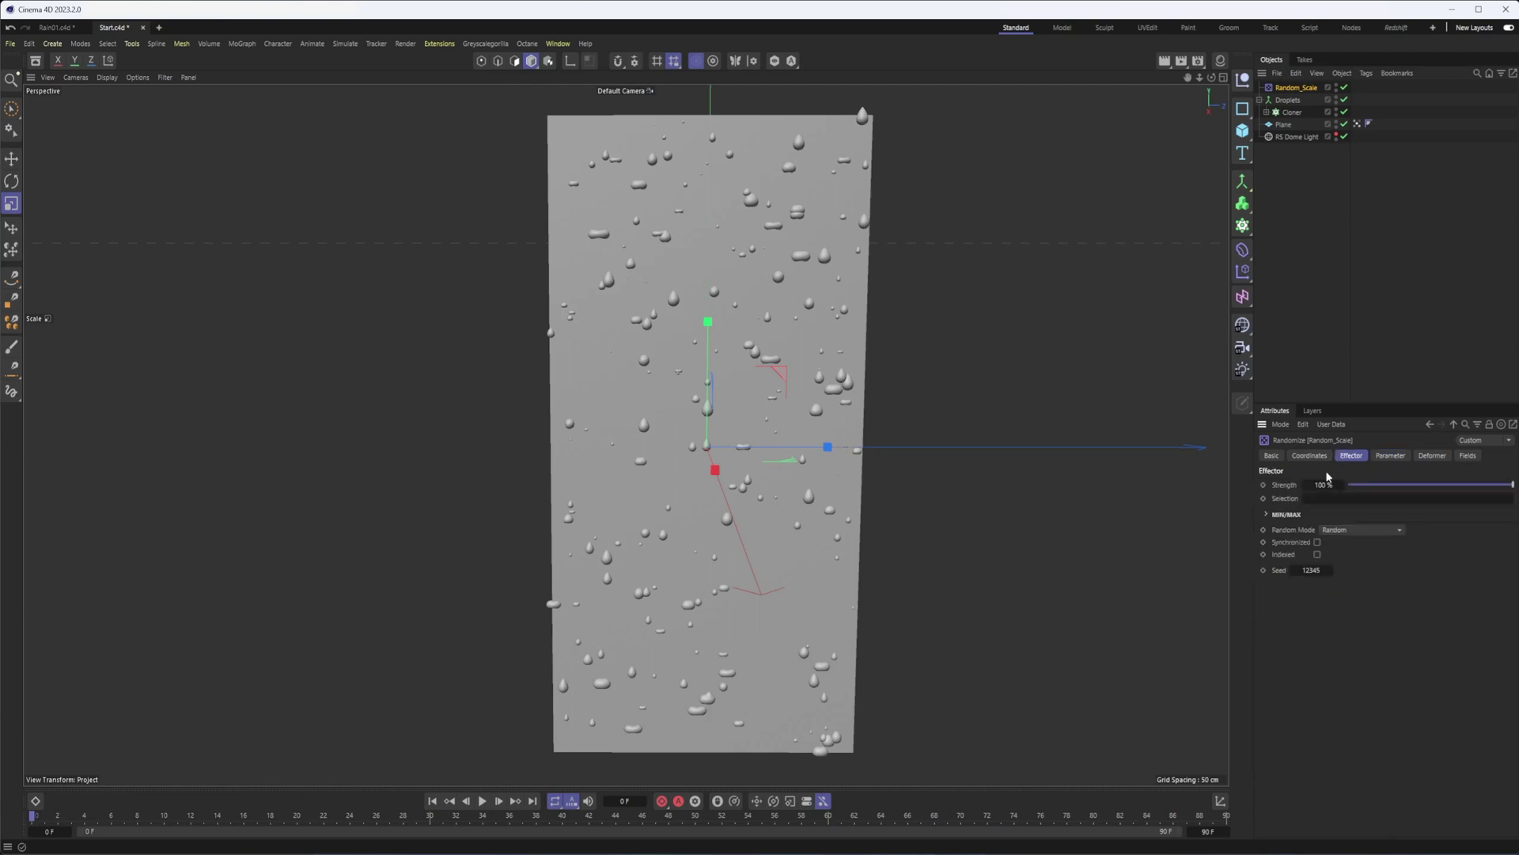
pyautogui.click(1267, 515)
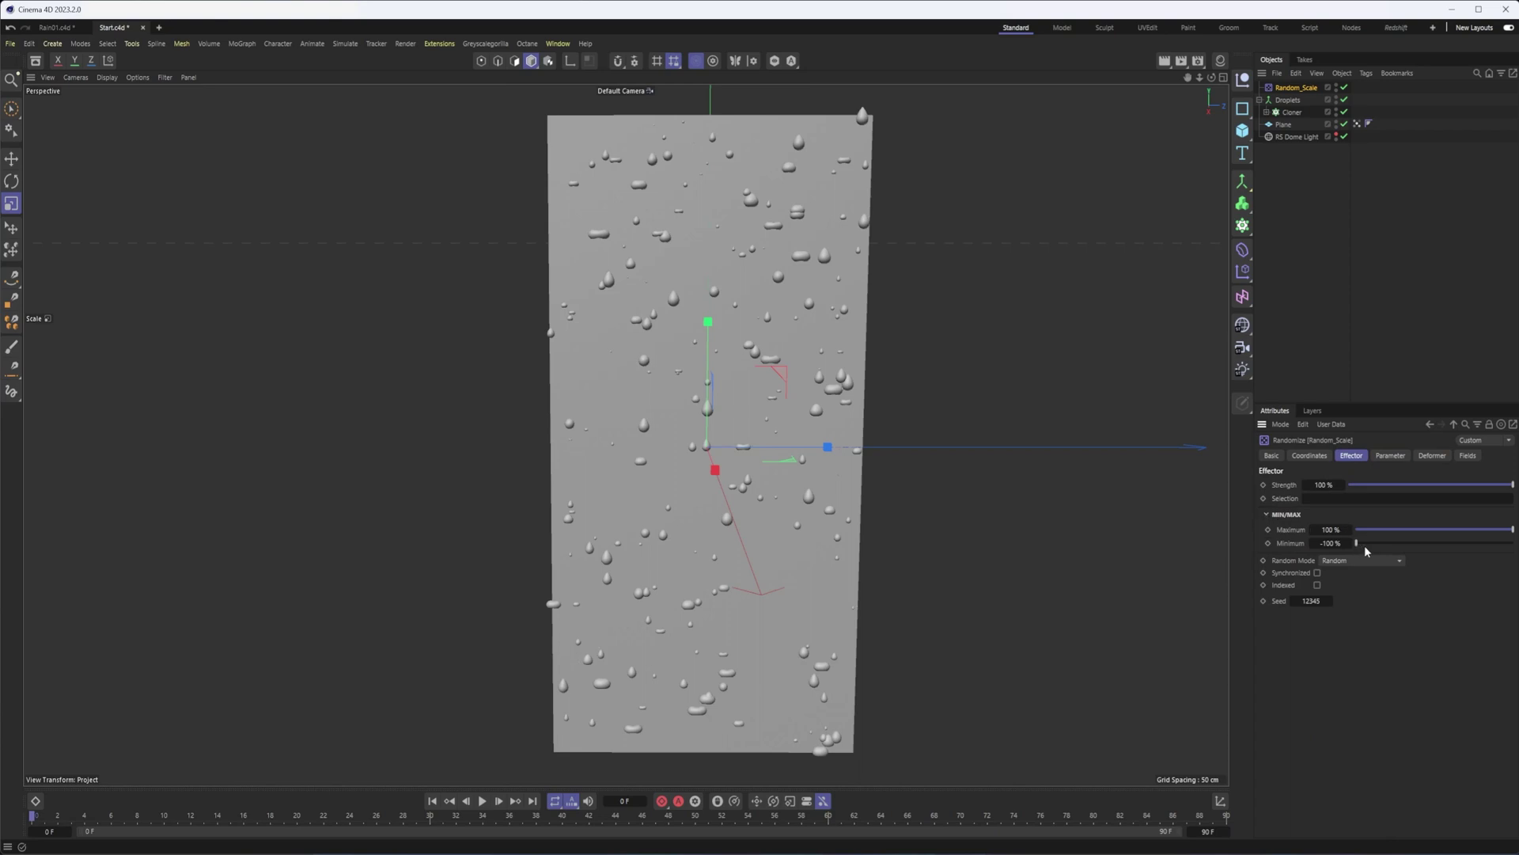
pyautogui.click(1334, 542)
pyautogui.click(1335, 529)
pyautogui.moveTo(1512, 530)
pyautogui.mouseDown()
pyautogui.moveTo(1366, 547)
pyautogui.moveTo(1515, 538)
pyautogui.mouseUp()
pyautogui.click(1394, 458)
pyautogui.click(1352, 456)
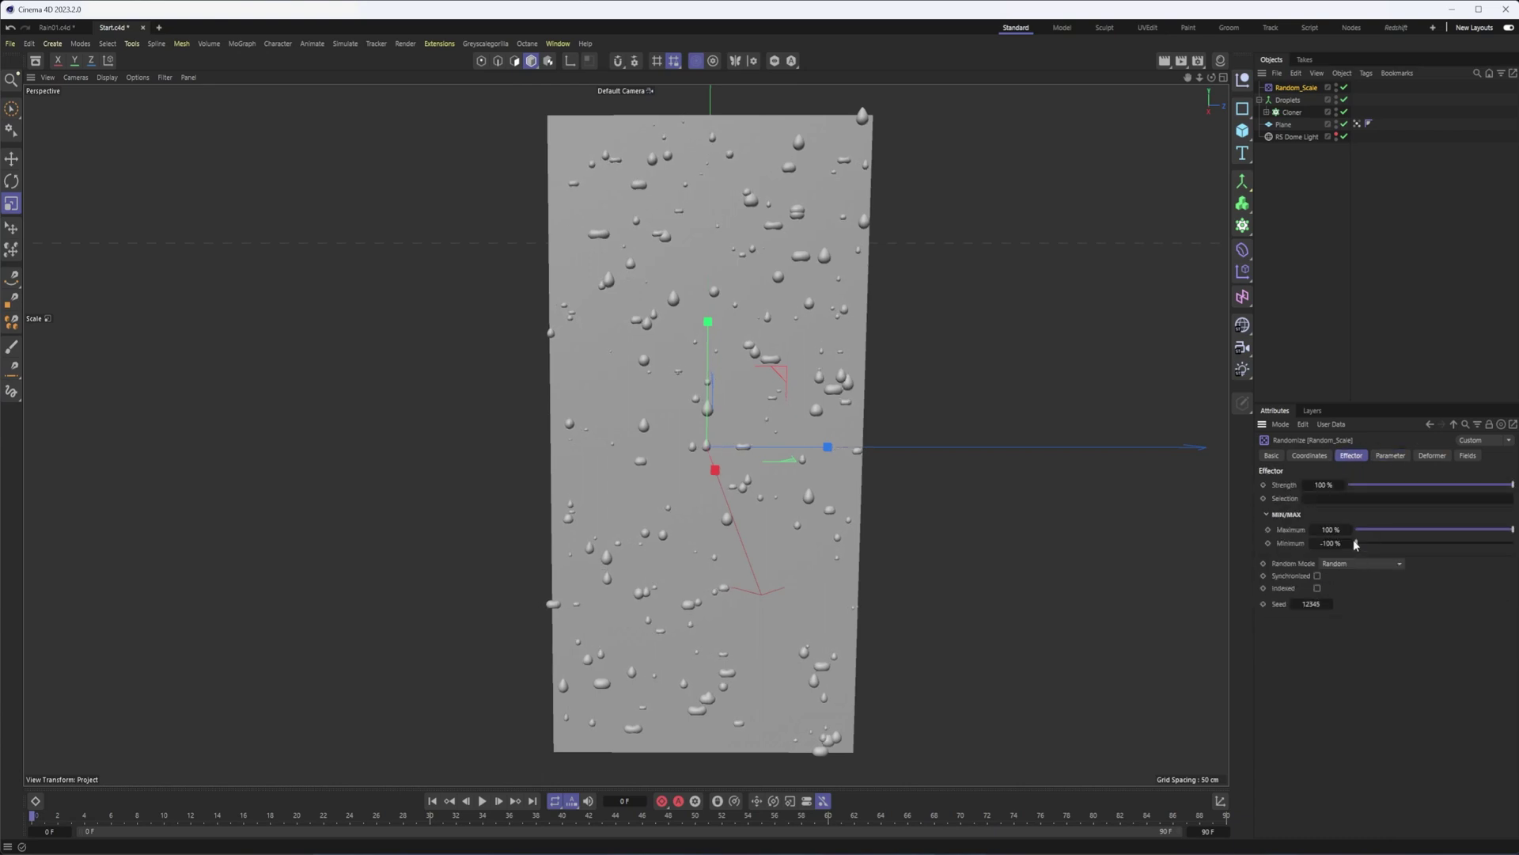
pyautogui.moveTo(1356, 544); pyautogui.dragTo(1434, 543)
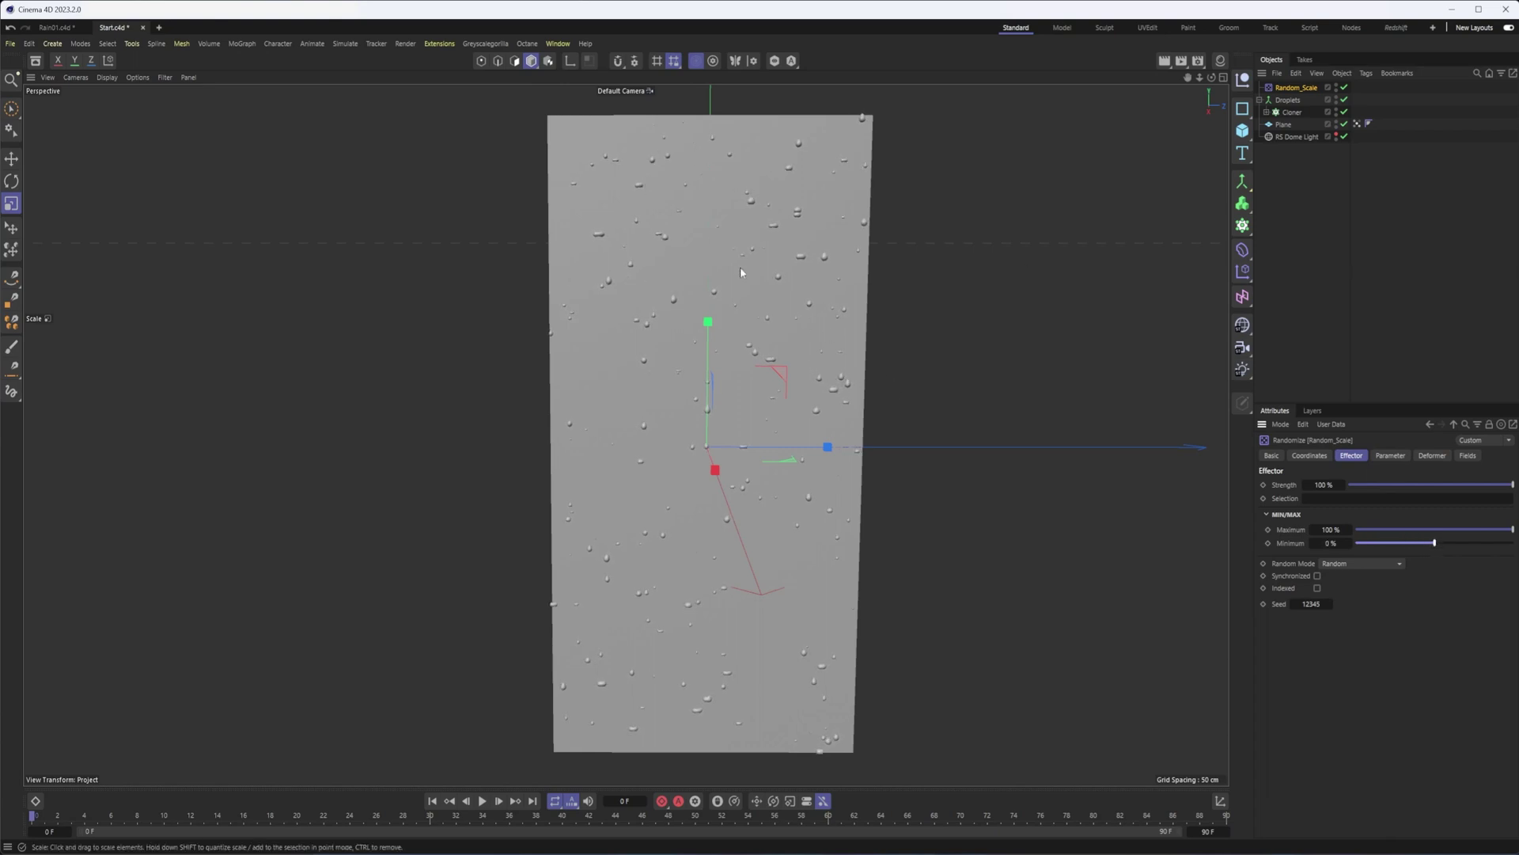
# - Scale the three source sphere droplets under the Cloner down together to about 66 %
pyautogui.scroll(3, 712, 277)
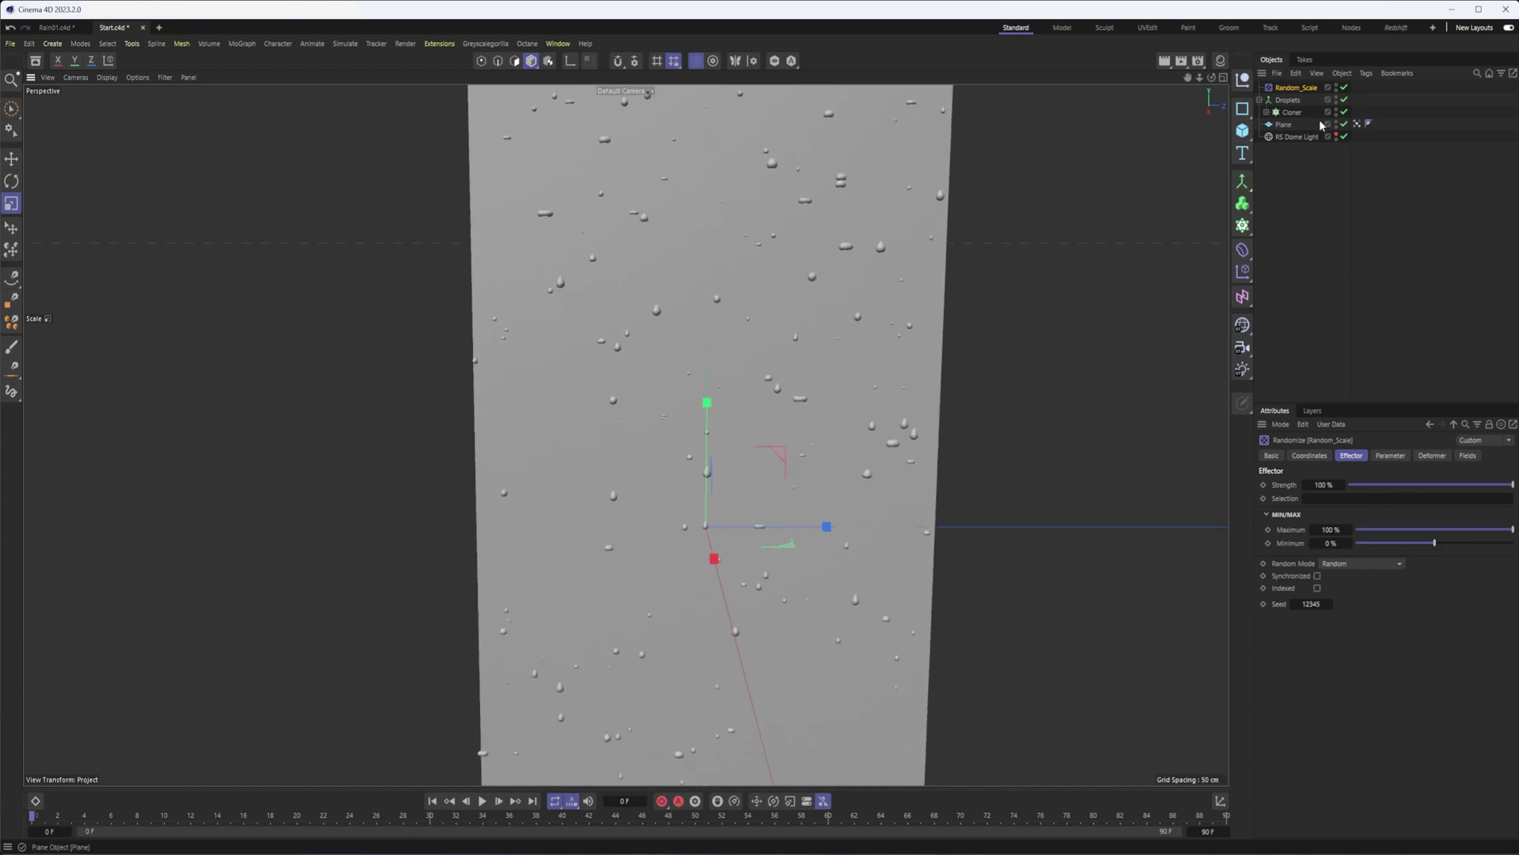
pyautogui.click(1266, 111)
pyautogui.click(1302, 124)
pyautogui.keyDown('shift'); pyautogui.click(1299, 150); pyautogui.keyUp('shift')
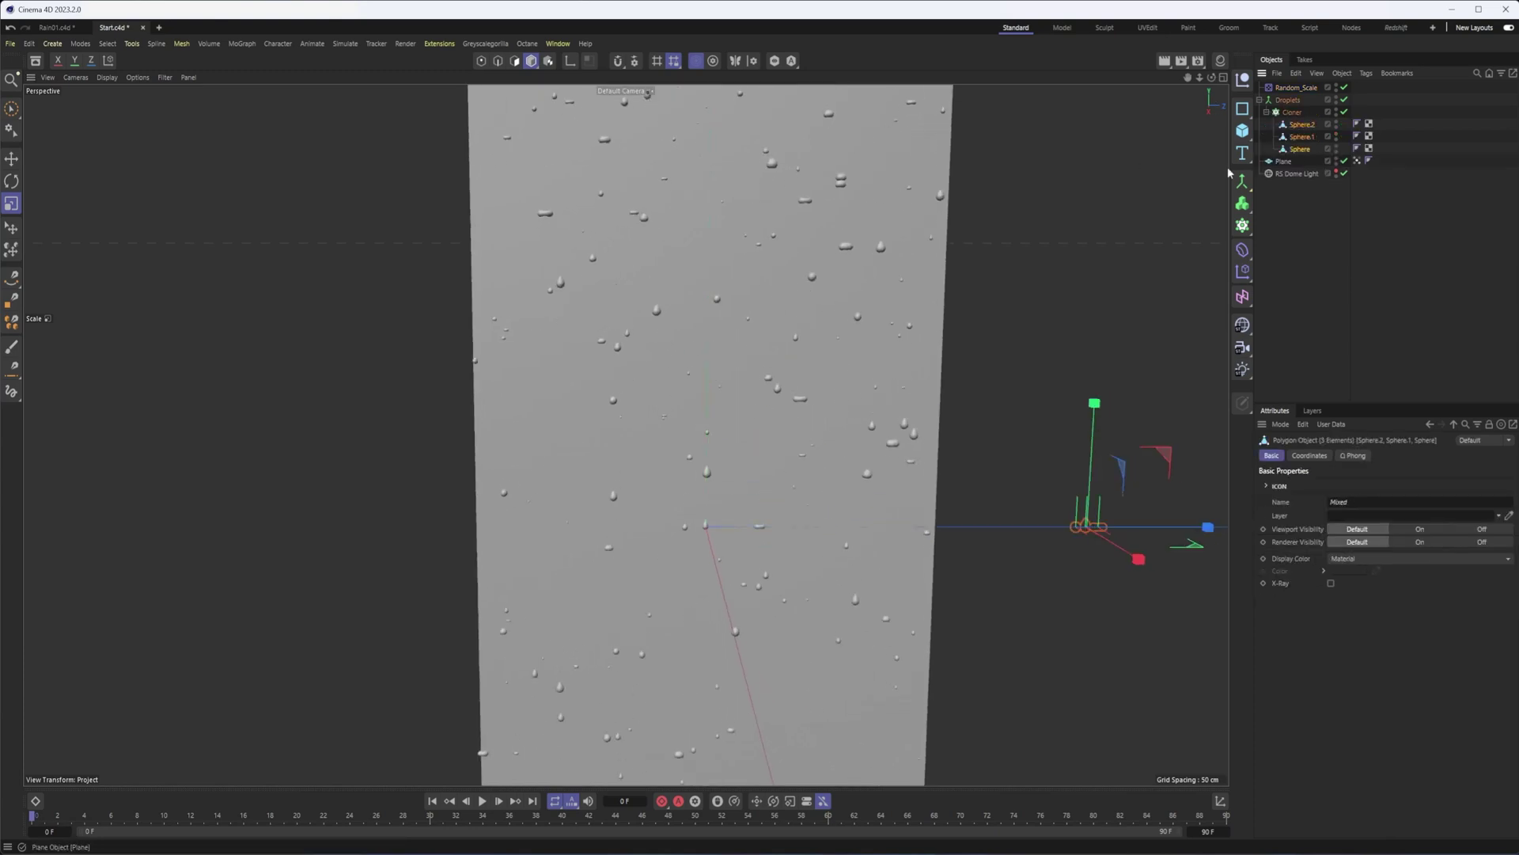
pyautogui.moveTo(1030, 243); pyautogui.dragTo(917, 249)
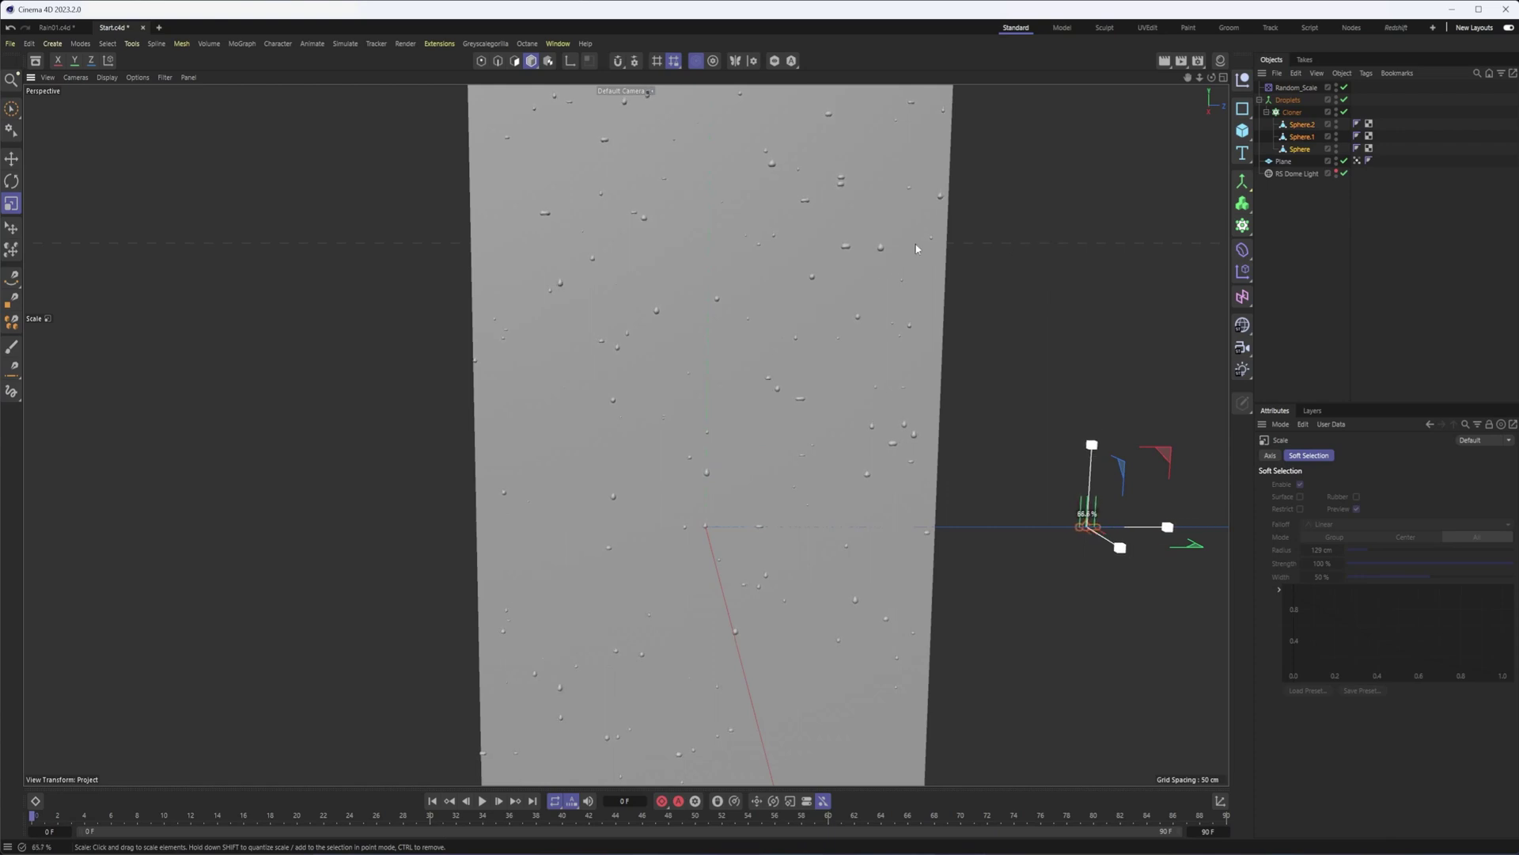
# - Display the Plane's vertex map and examine the outlines around the smaller droplets across the whole pane
pyautogui.click(1288, 100)
pyautogui.click(1357, 162)
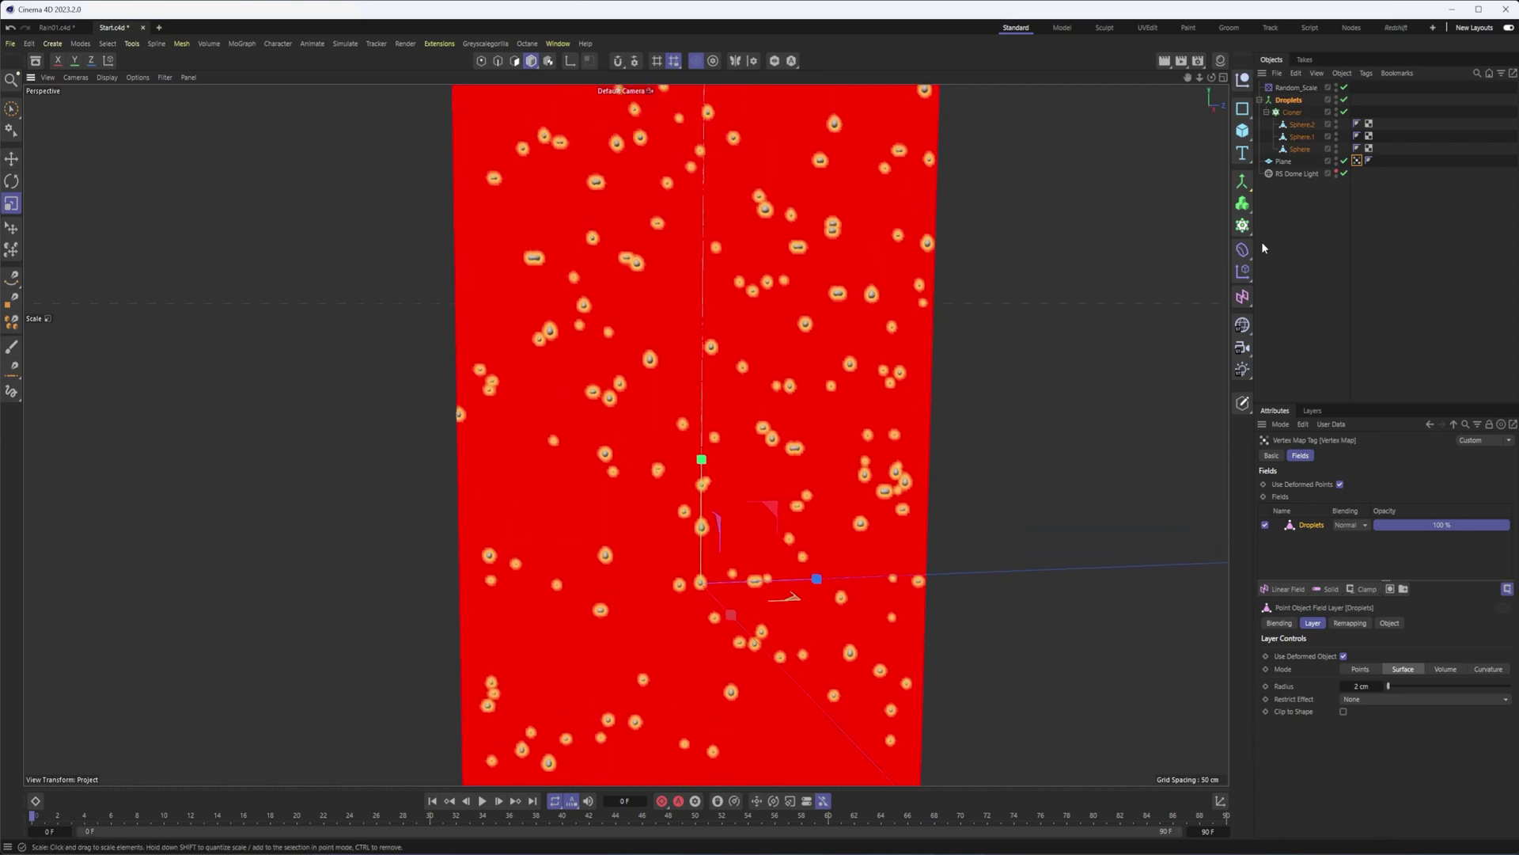
pyautogui.click(1284, 161)
pyautogui.keyDown('alt'); pyautogui.moveTo(857, 488); pyautogui.dragTo(821, 501); pyautogui.keyUp('alt')
pyautogui.keyDown('alt'); pyautogui.moveTo(822, 500); pyautogui.dragTo(742, 518, button='right'); pyautogui.keyUp('alt')
pyautogui.keyDown('alt'); pyautogui.moveTo(741, 519); pyautogui.dragTo(720, 432, button='middle'); pyautogui.keyUp('alt')
pyautogui.keyDown('alt'); pyautogui.moveTo(986, 319); pyautogui.dragTo(982, 258, button='middle'); pyautogui.keyUp('alt')
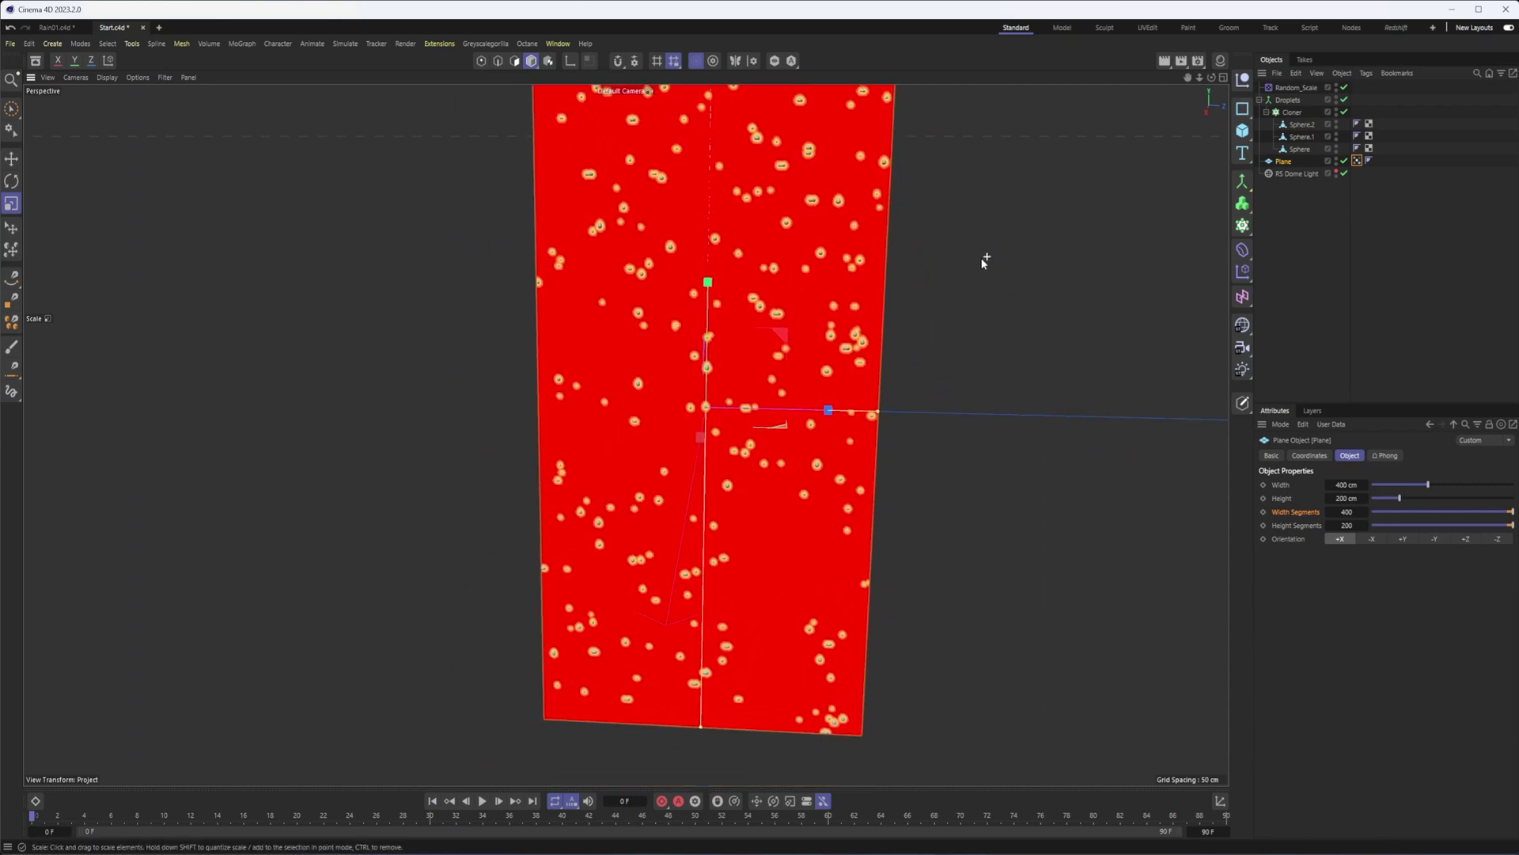
# - Add a Time effector to the Cloner and play the animation with the whole pane in view
pyautogui.click(1291, 113)
pyautogui.keyDown('alt'); pyautogui.moveTo(1036, 210); pyautogui.dragTo(1038, 225, button='middle'); pyautogui.keyUp('alt')
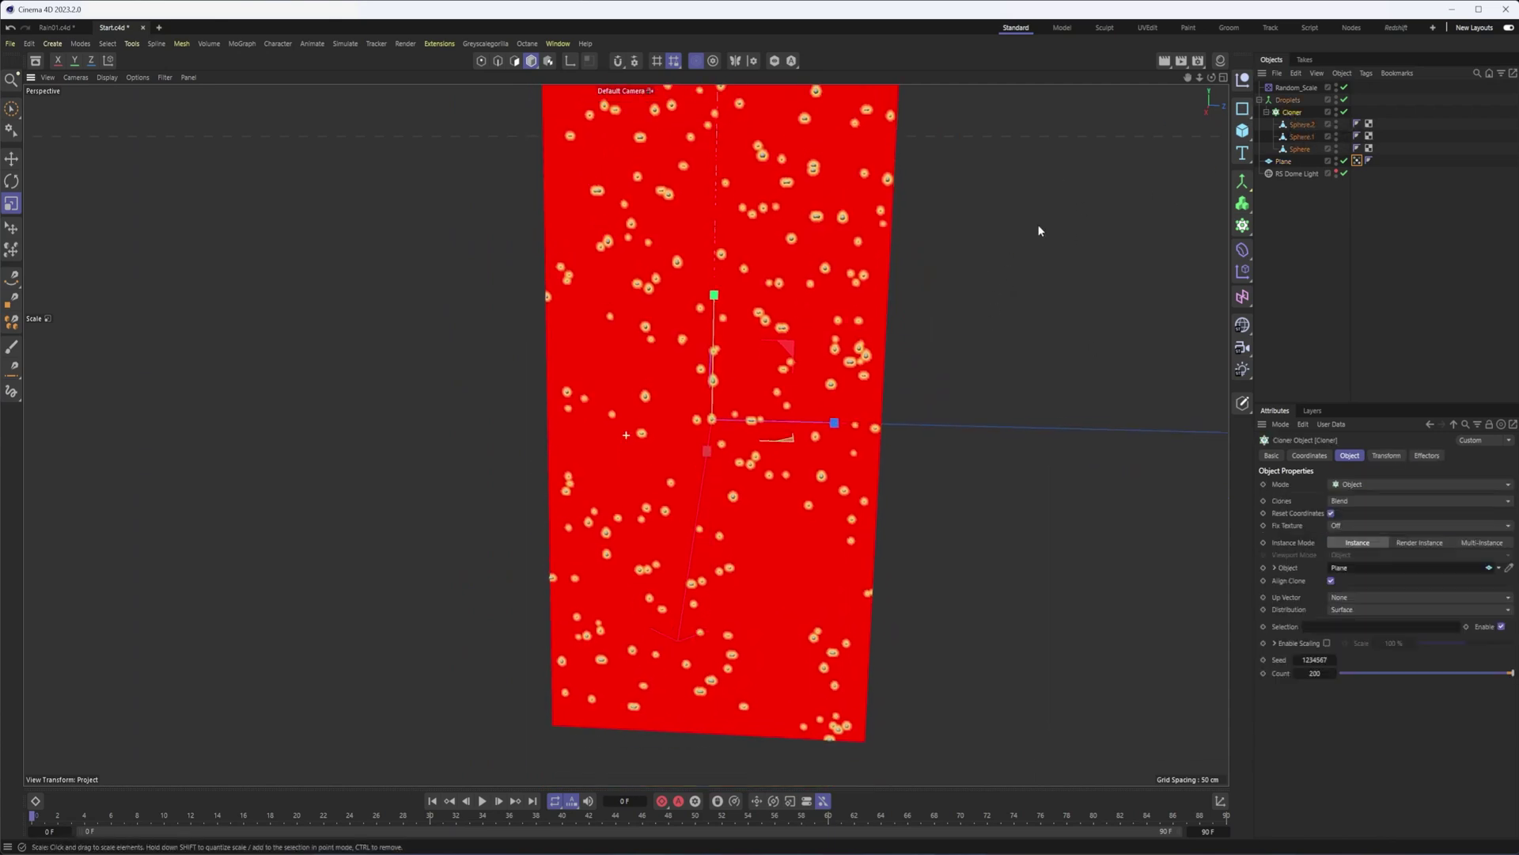
pyautogui.click(1242, 272)
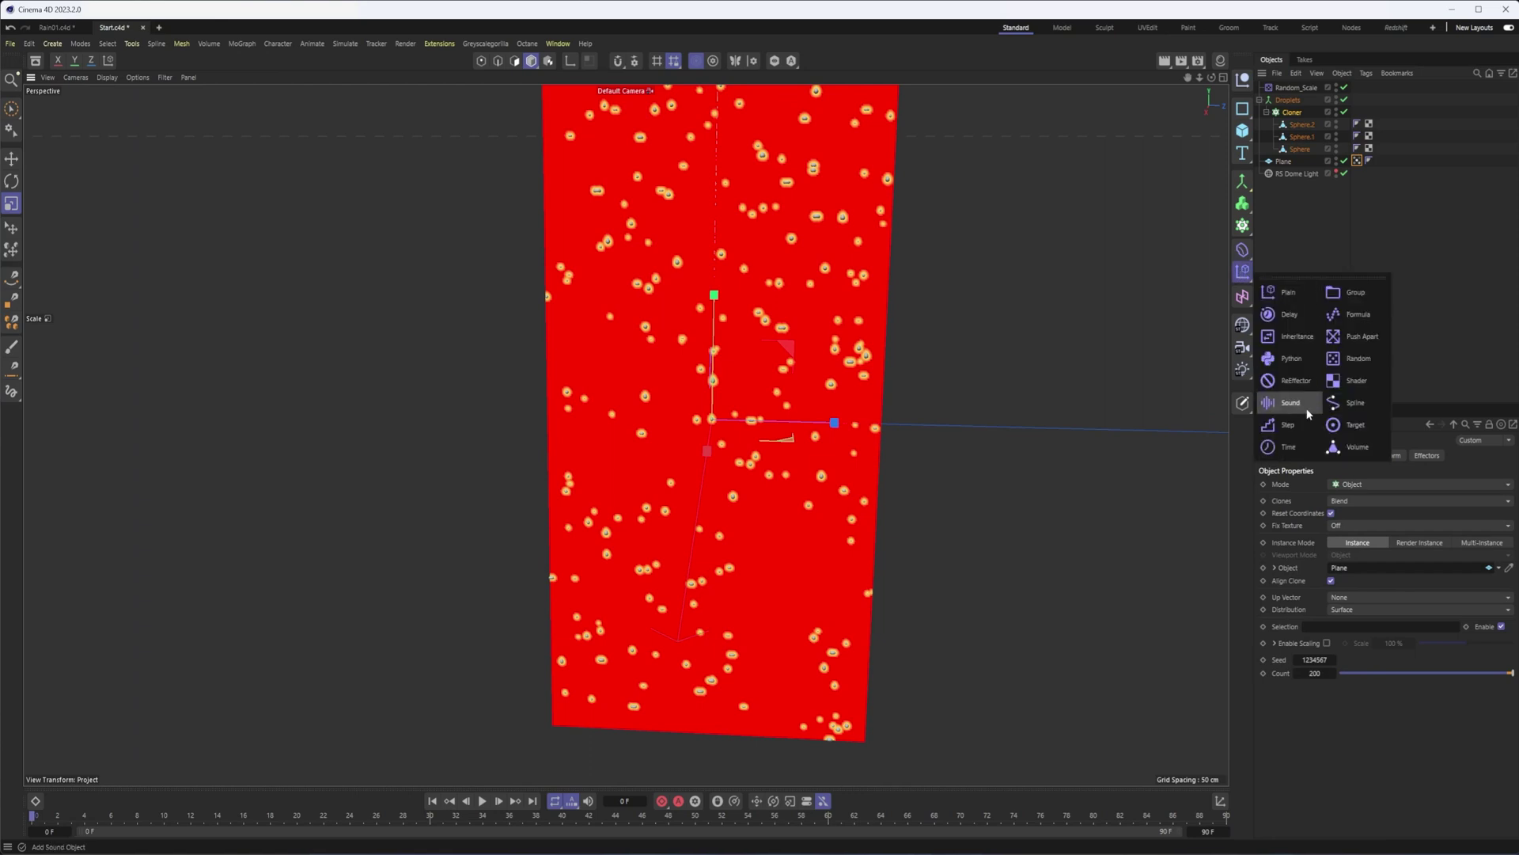
pyautogui.click(1287, 445)
pyautogui.keyDown('alt'); pyautogui.moveTo(918, 505); pyautogui.dragTo(895, 496, button='right'); pyautogui.keyUp('alt')
pyautogui.keyDown('alt'); pyautogui.moveTo(879, 516); pyautogui.dragTo(914, 507); pyautogui.keyUp('alt')
pyautogui.keyDown('alt'); pyautogui.moveTo(842, 516); pyautogui.dragTo(871, 508, button='right'); pyautogui.keyUp('alt')
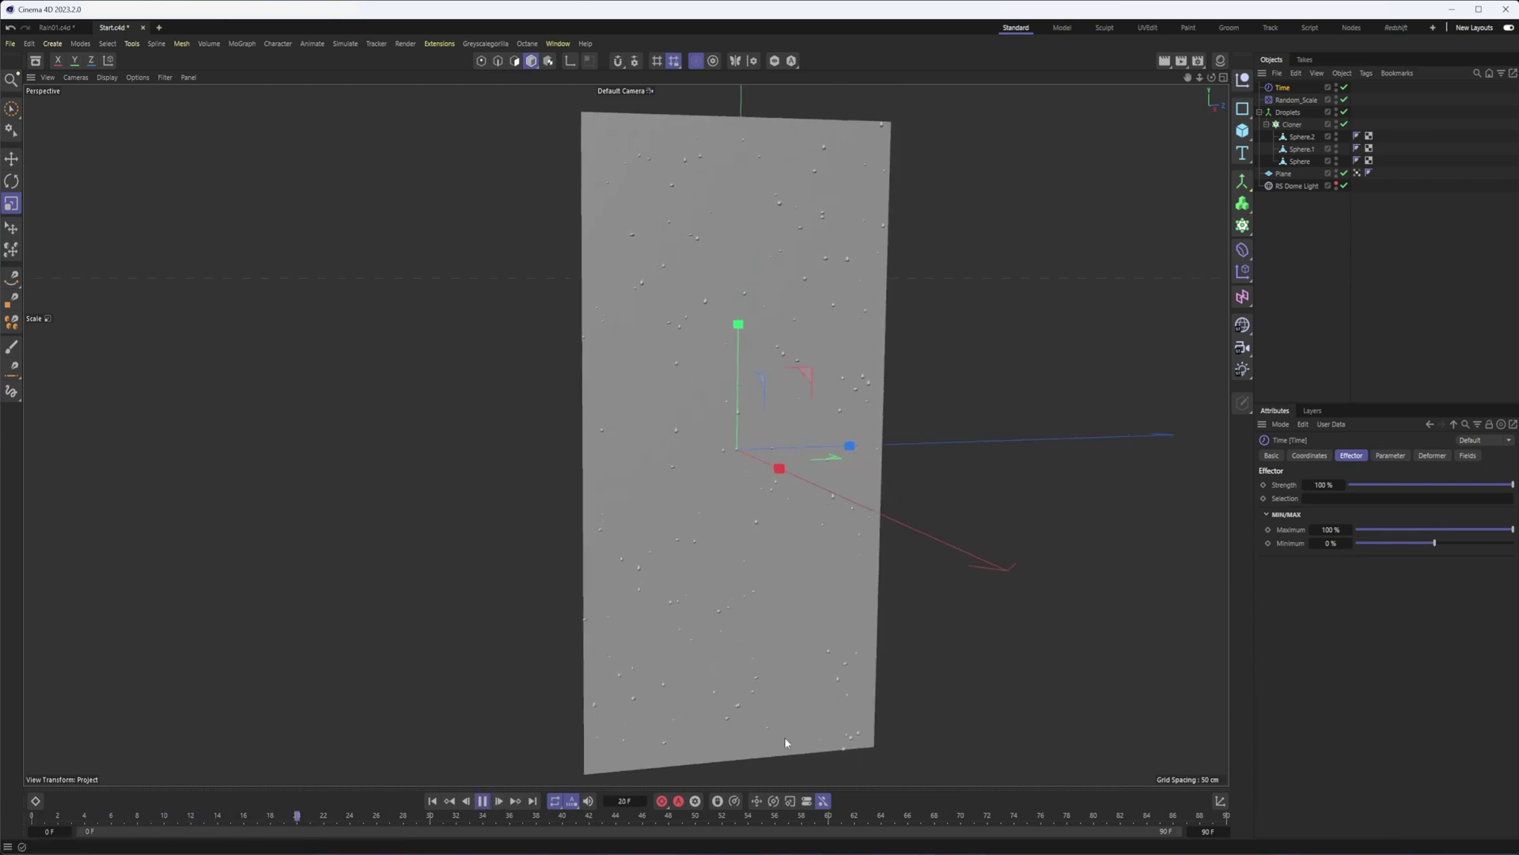
# - Open the Time effector's transform parameters and examine the droplets' rotation up close during playback
pyautogui.click(1391, 457)
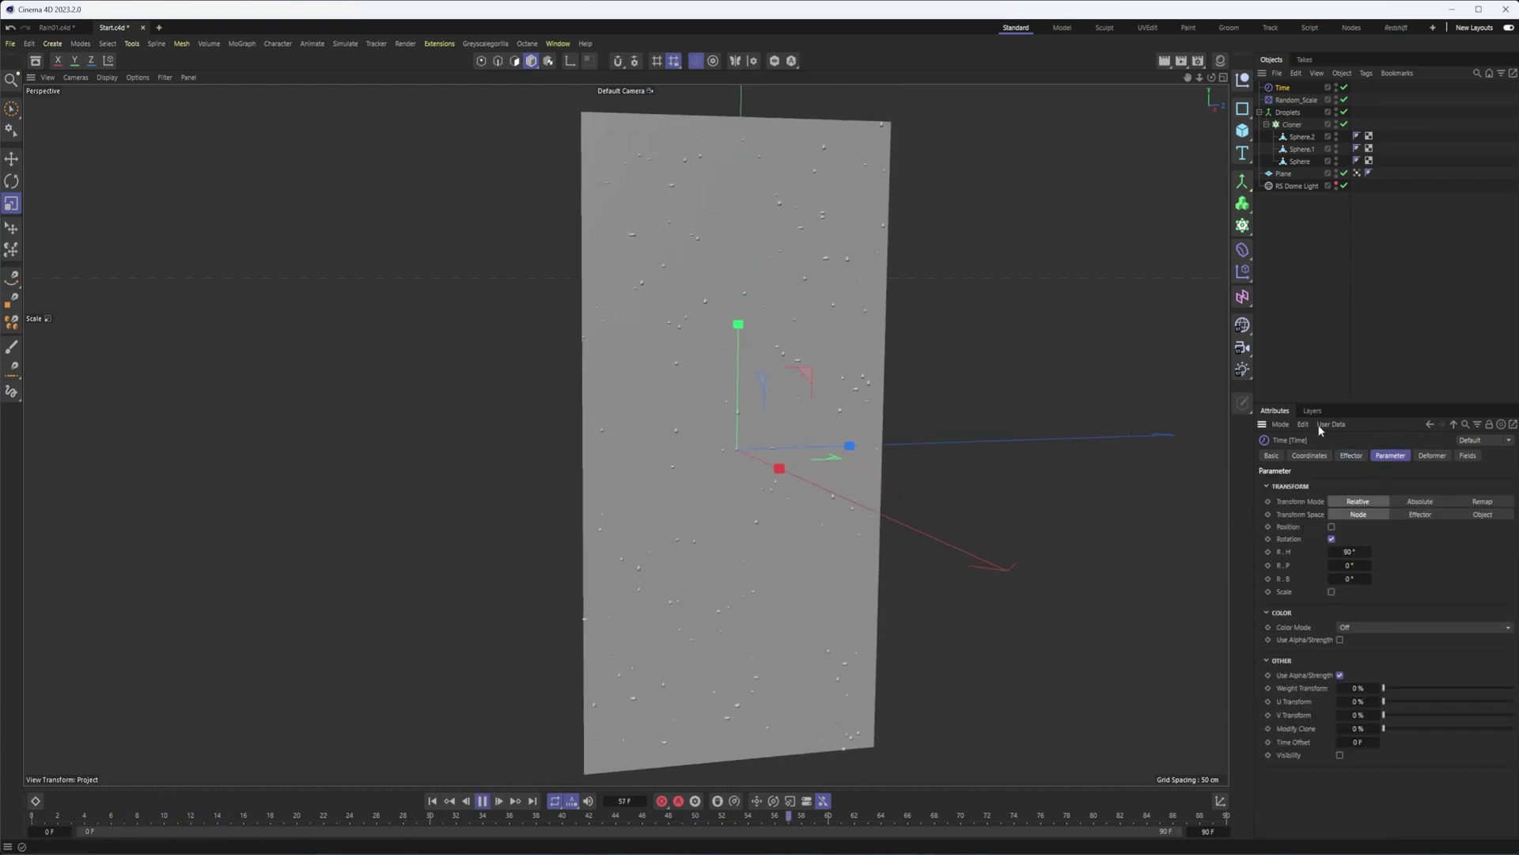
pyautogui.keyDown('alt'); pyautogui.moveTo(834, 433); pyautogui.dragTo(805, 439); pyautogui.keyUp('alt')
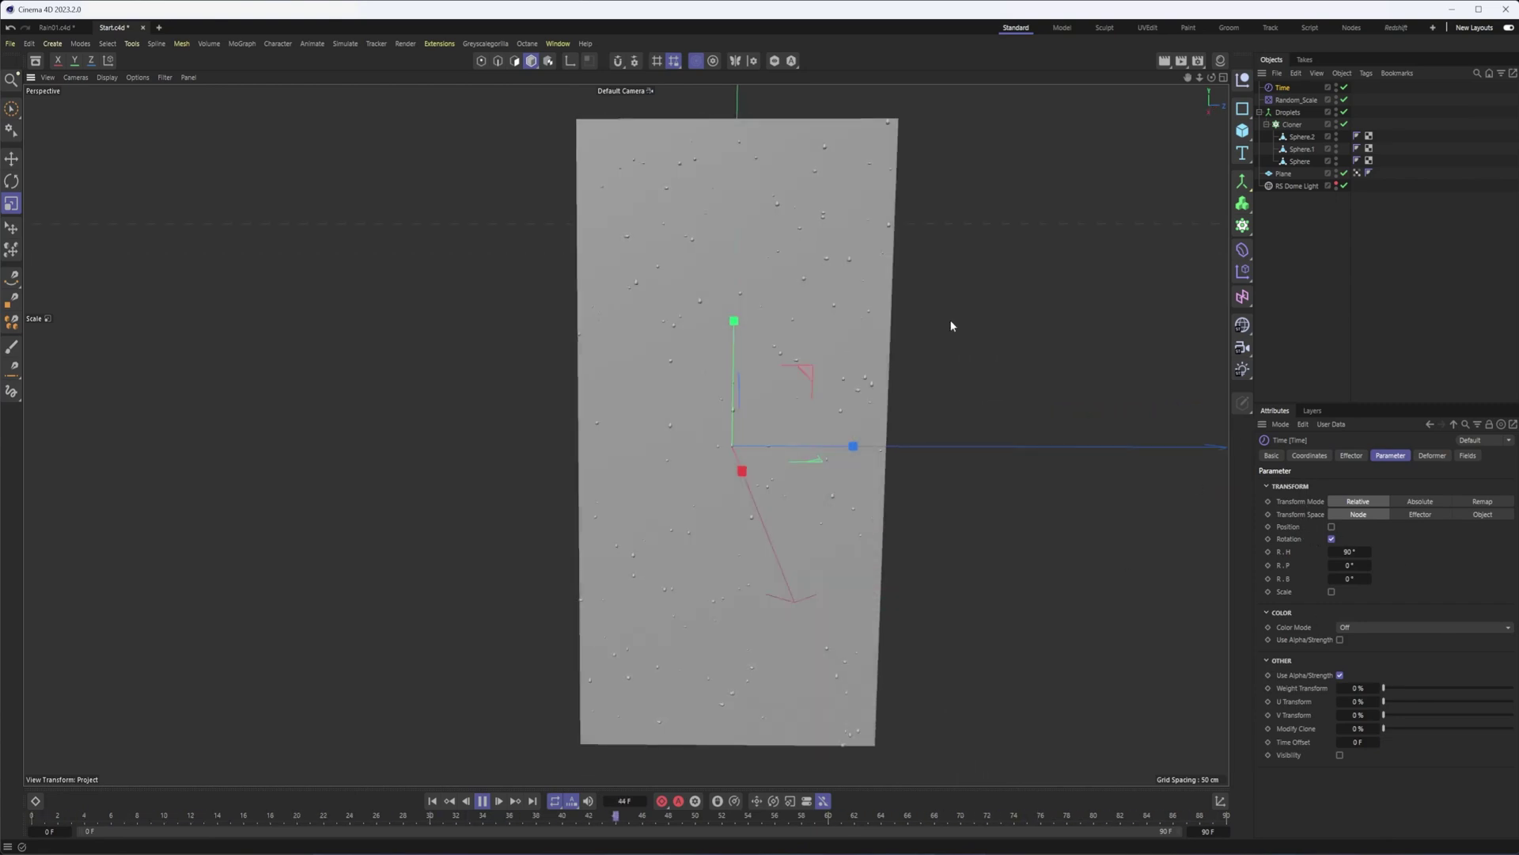
pyautogui.keyDown('alt'); pyautogui.moveTo(773, 299); pyautogui.dragTo(992, 298, button='right'); pyautogui.keyUp('alt')
pyautogui.keyDown('alt'); pyautogui.moveTo(965, 331); pyautogui.dragTo(1017, 517, button='middle'); pyautogui.keyUp('alt')
pyautogui.keyDown('alt'); pyautogui.moveTo(926, 415); pyautogui.dragTo(878, 357); pyautogui.keyUp('alt')
pyautogui.keyDown('alt'); pyautogui.moveTo(834, 284); pyautogui.dragTo(877, 277, button='right'); pyautogui.keyUp('alt')
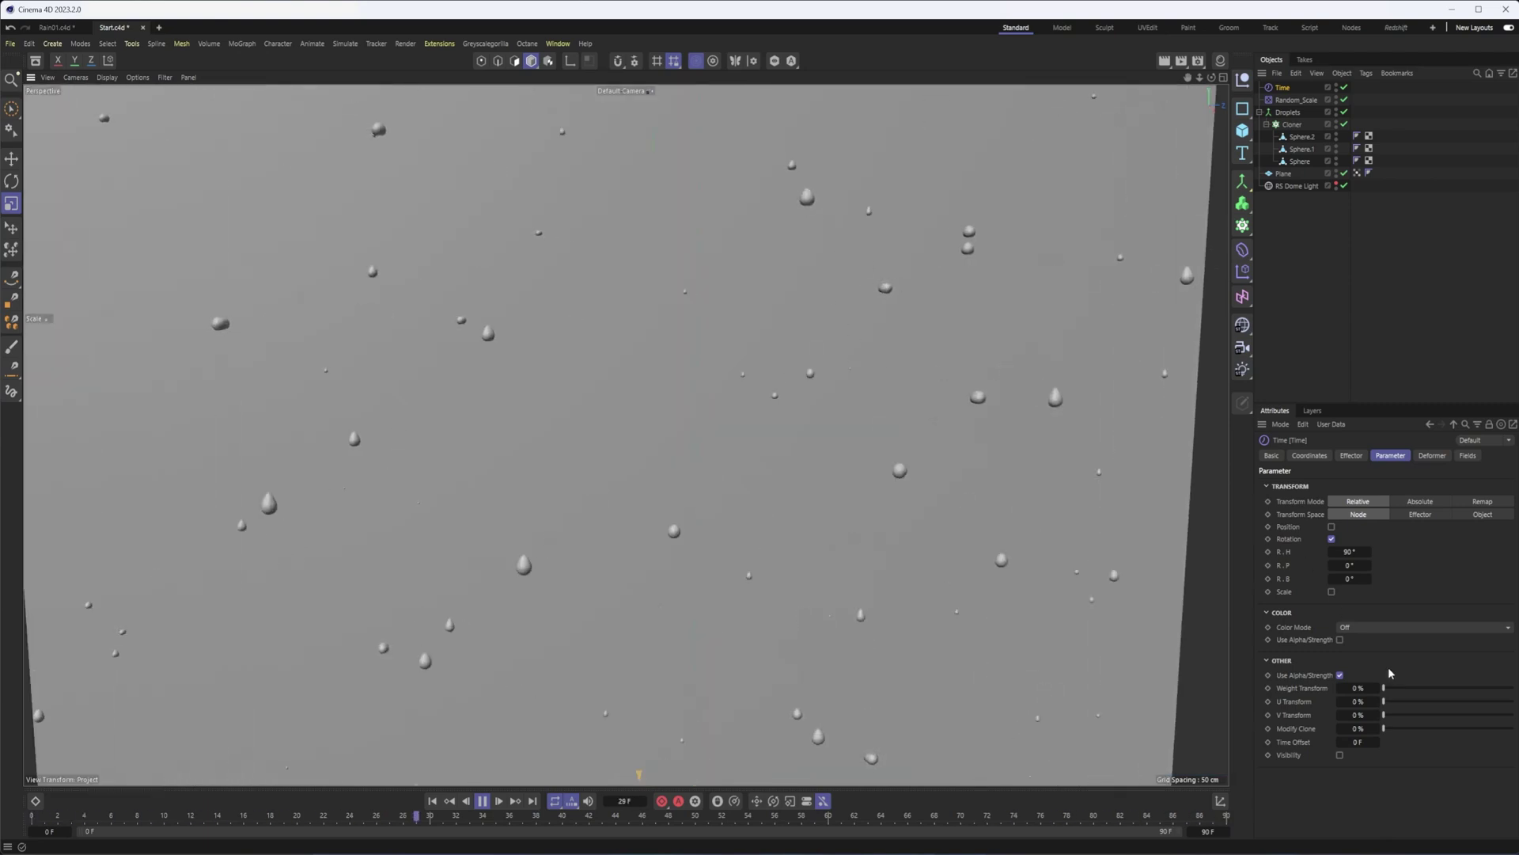
# - Turn off Rotation on the Time effector, enable Position with P.Y at -4 cm, and watch the droplets across the pane
pyautogui.click(1332, 539)
pyautogui.click(1332, 527)
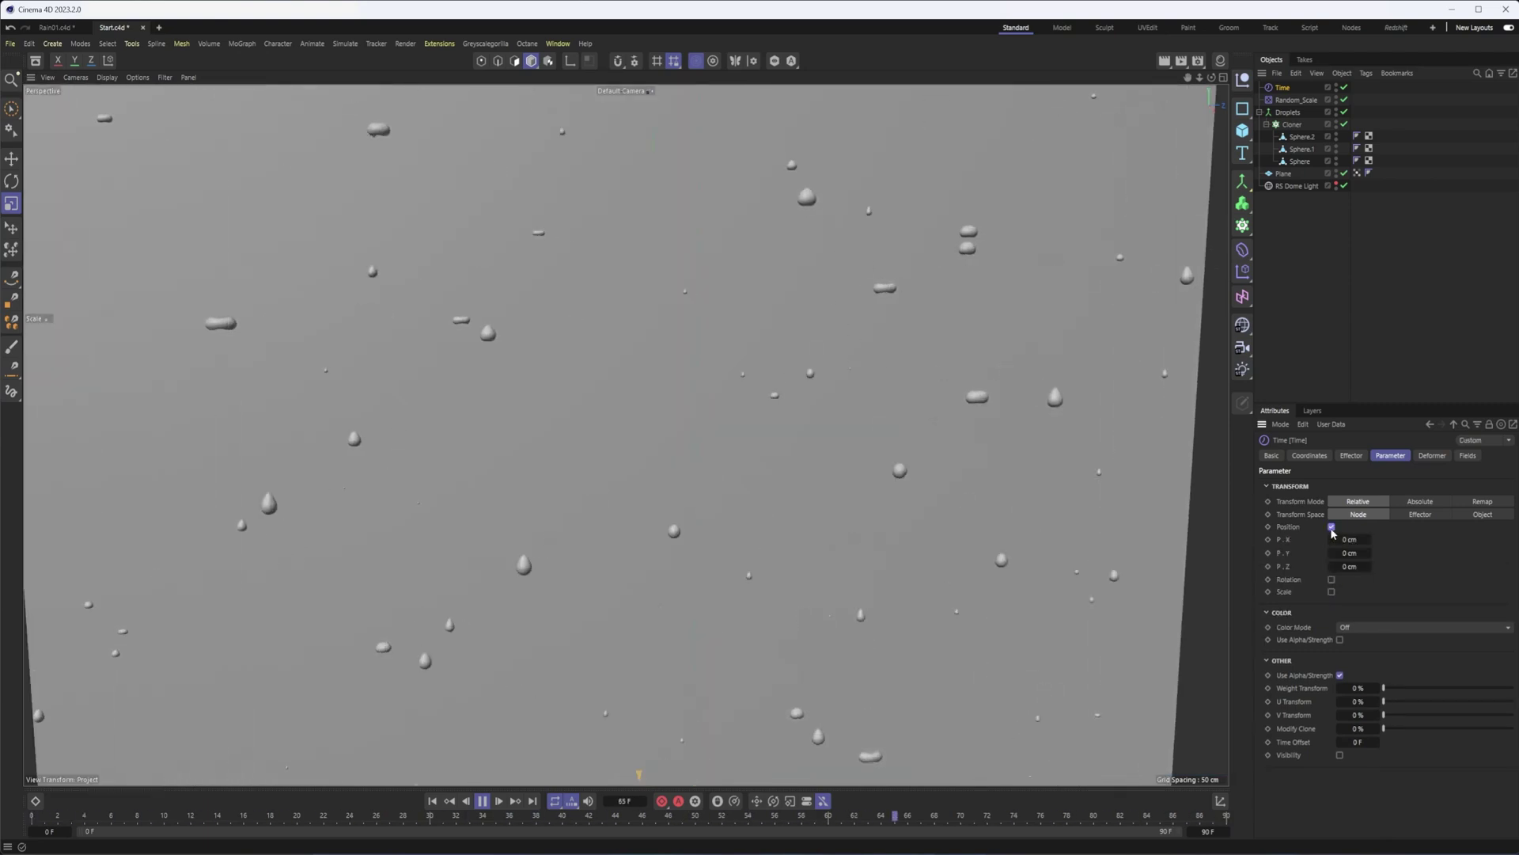
pyautogui.click(1332, 554)
pyautogui.click(1332, 554)
pyautogui.click(1332, 555)
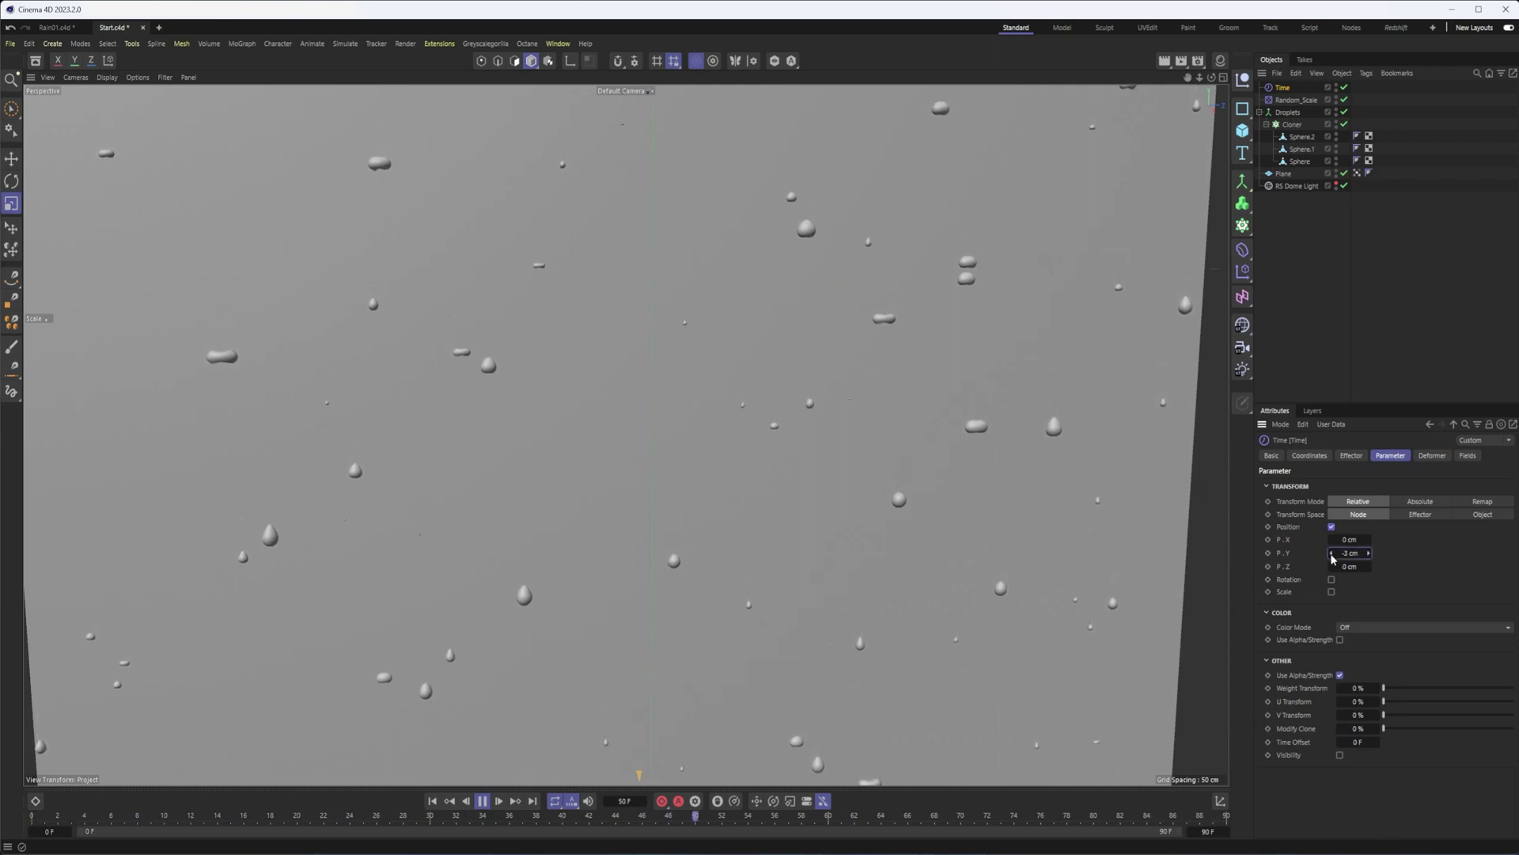
pyautogui.click(1332, 555)
pyautogui.keyDown('alt'); pyautogui.moveTo(957, 461); pyautogui.dragTo(913, 498, button='right'); pyautogui.keyUp('alt')
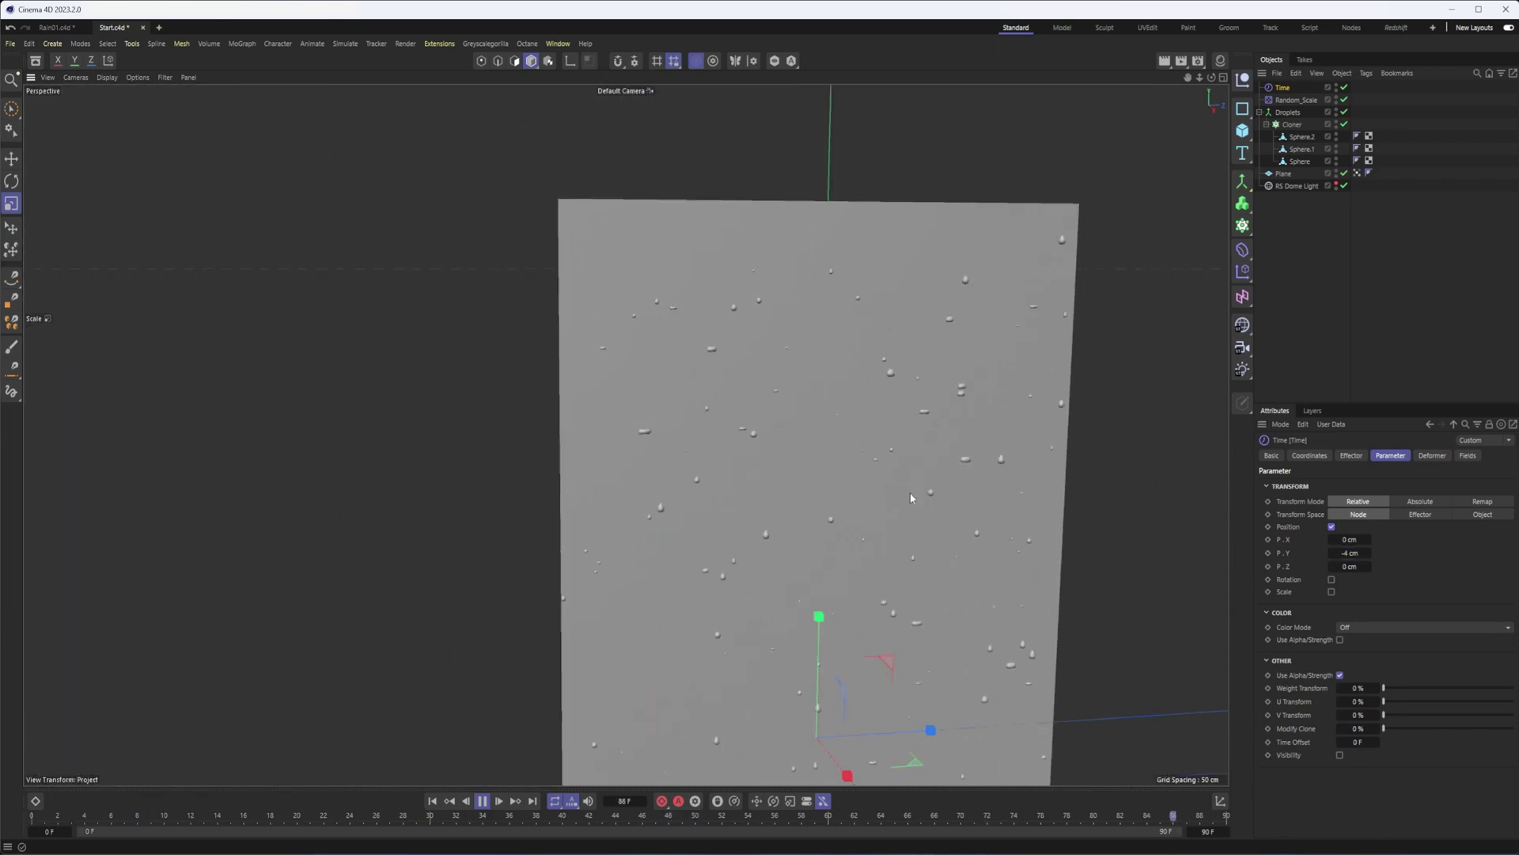
pyautogui.keyDown('alt'); pyautogui.moveTo(913, 499); pyautogui.dragTo(862, 329, button='middle'); pyautogui.keyUp('alt')
pyautogui.keyDown('alt'); pyautogui.moveTo(923, 427); pyautogui.dragTo(886, 430, button='right'); pyautogui.keyUp('alt')
pyautogui.keyDown('alt'); pyautogui.moveTo(886, 430); pyautogui.dragTo(861, 420); pyautogui.keyUp('alt')
pyautogui.keyDown('alt'); pyautogui.moveTo(861, 420); pyautogui.dragTo(780, 398, button='middle'); pyautogui.keyUp('alt')
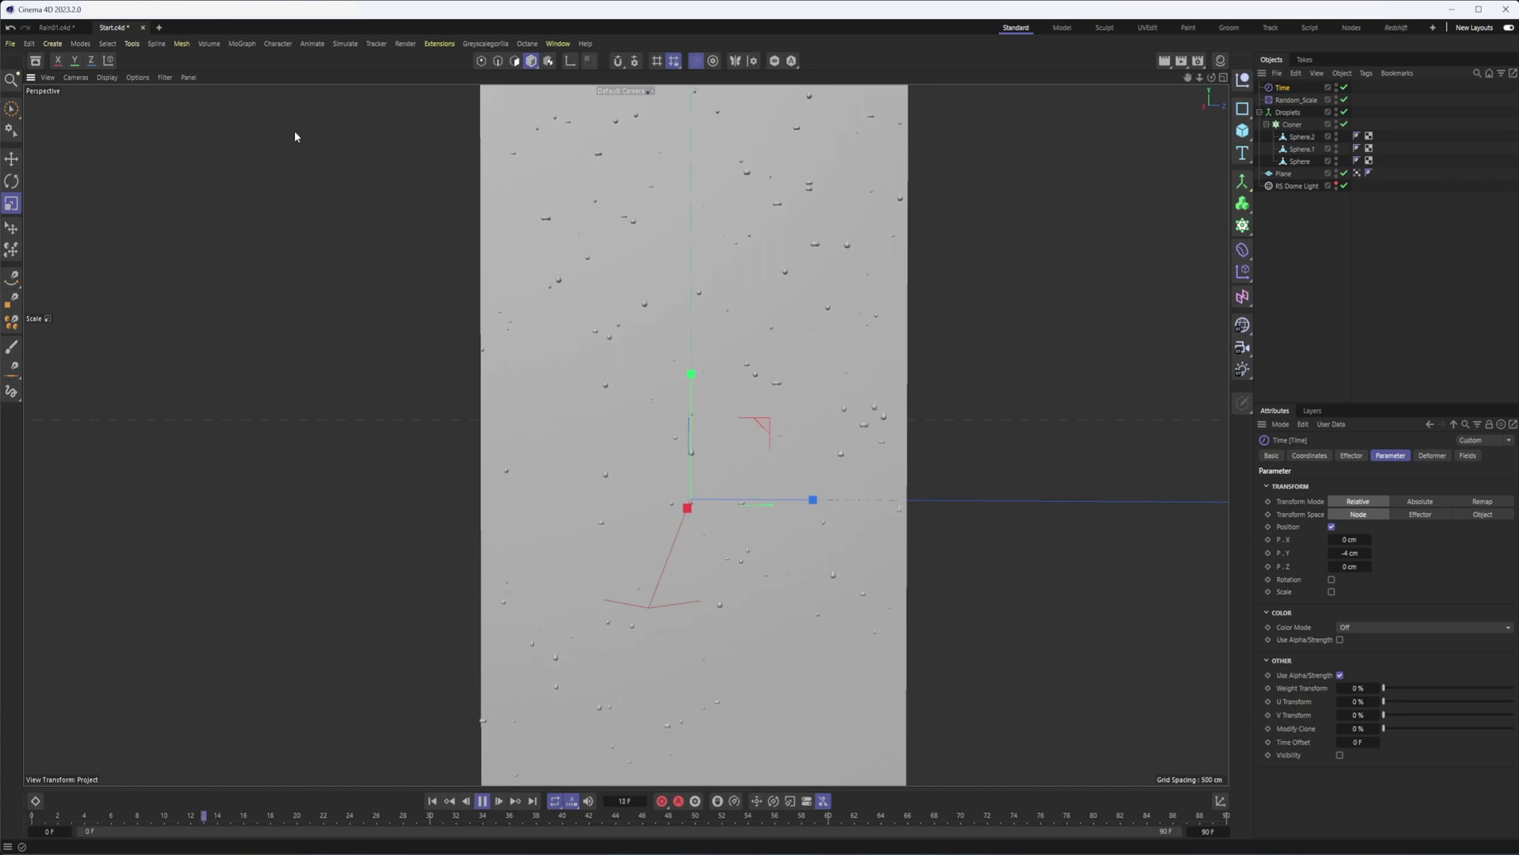
# - Enable the Frames per Second read-out in the perspective viewport's HUD
pyautogui.click(139, 79)
pyautogui.moveTo(152, 100)
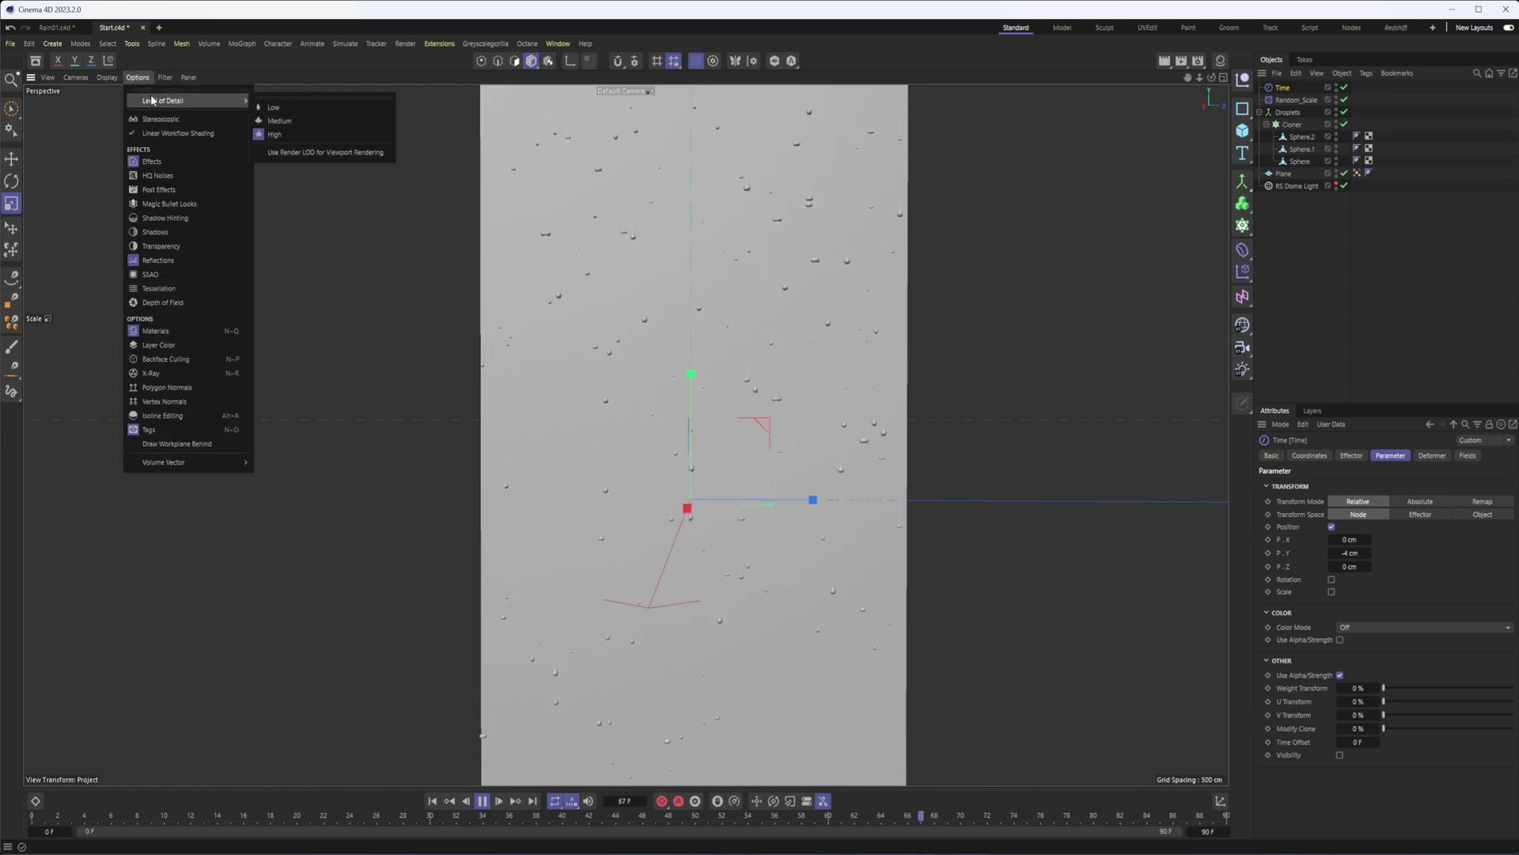
pyautogui.moveTo(45, 80)
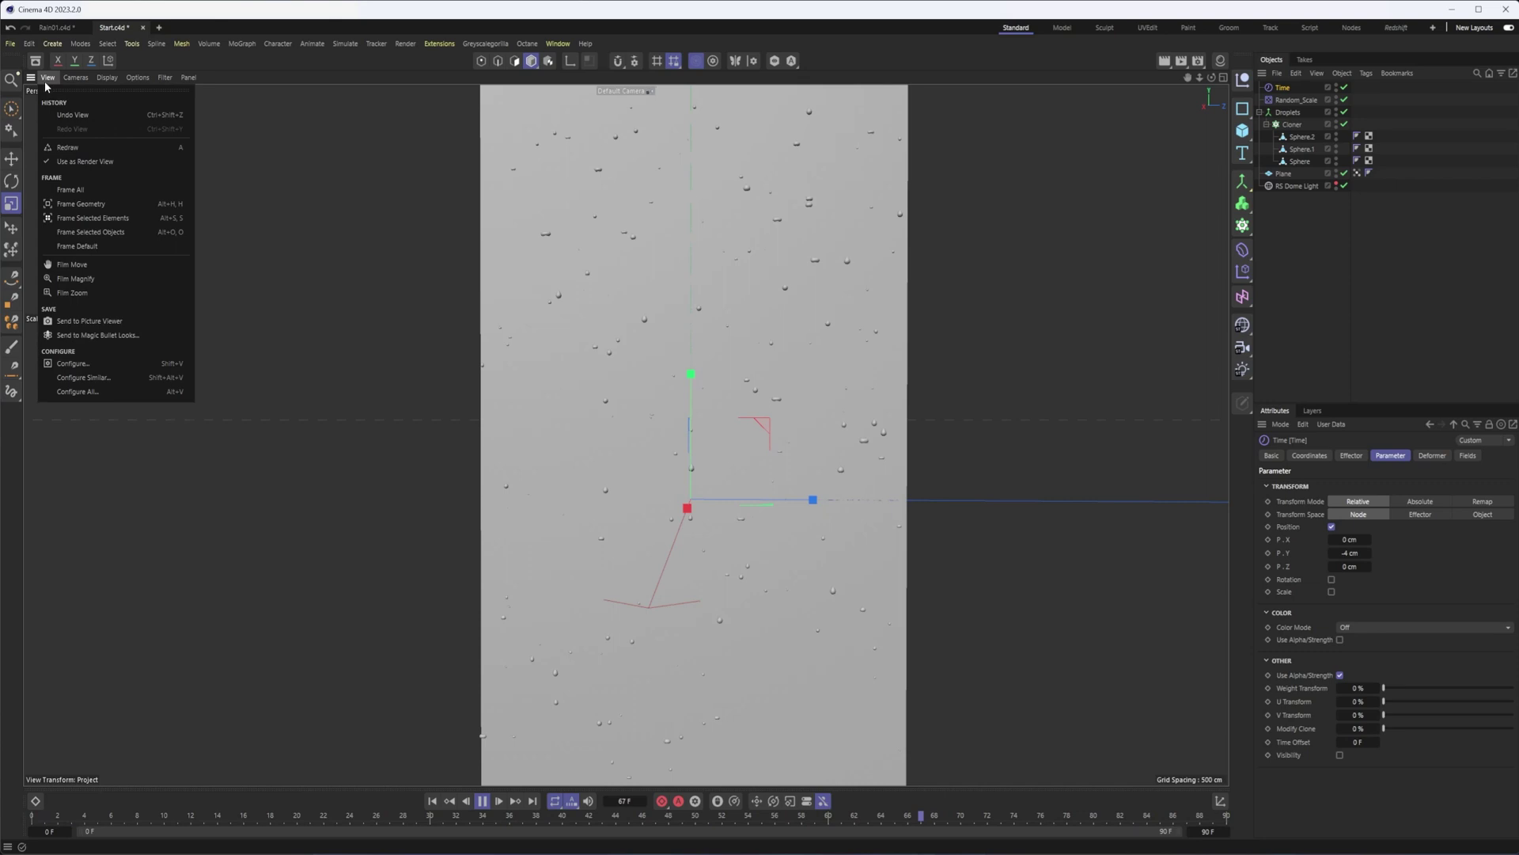
pyautogui.click(133, 365)
pyautogui.click(1401, 457)
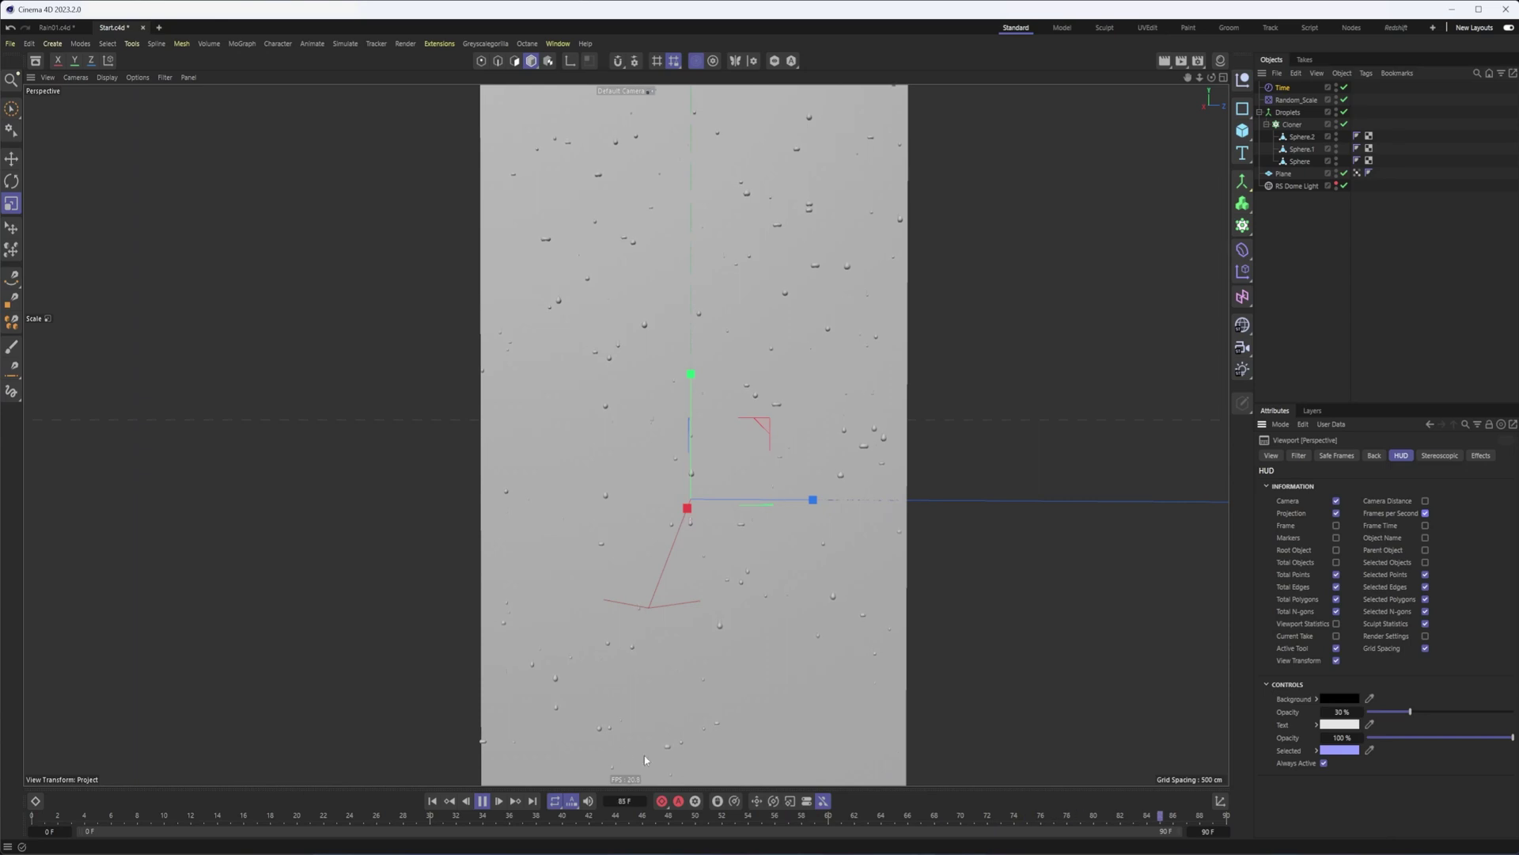
# - Disable the Droplets object in the object hierarchy
pyautogui.click(1346, 111)
pyautogui.click(1187, 66)
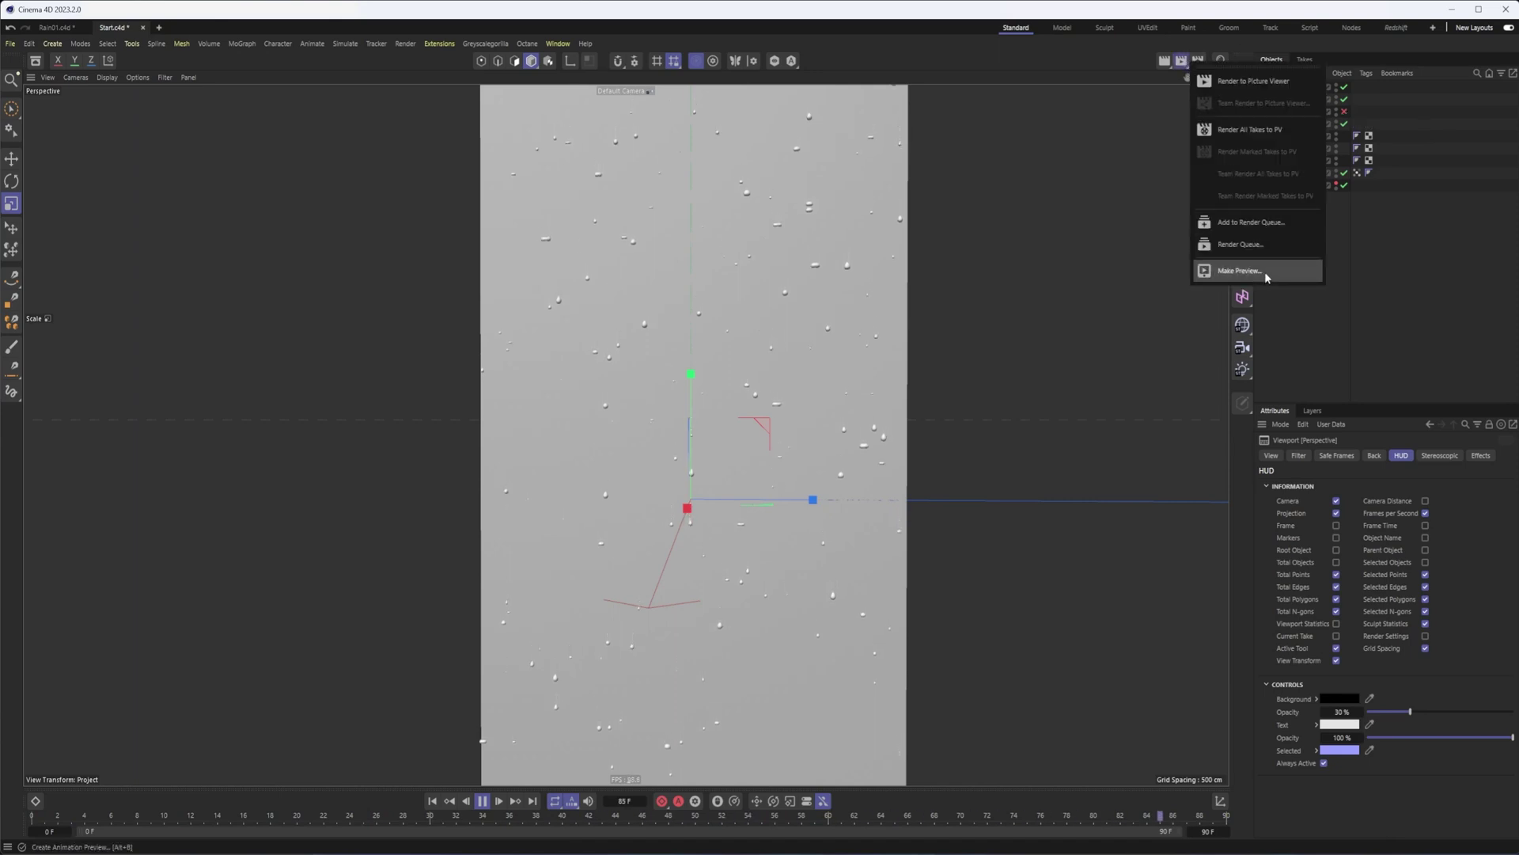
pyautogui.click(1379, 338)
# - Examine the droplets' movement along the upper and lower edges of the pane during playback
pyautogui.keyDown('alt'); pyautogui.moveTo(834, 457); pyautogui.dragTo(862, 460); pyautogui.keyUp('alt')
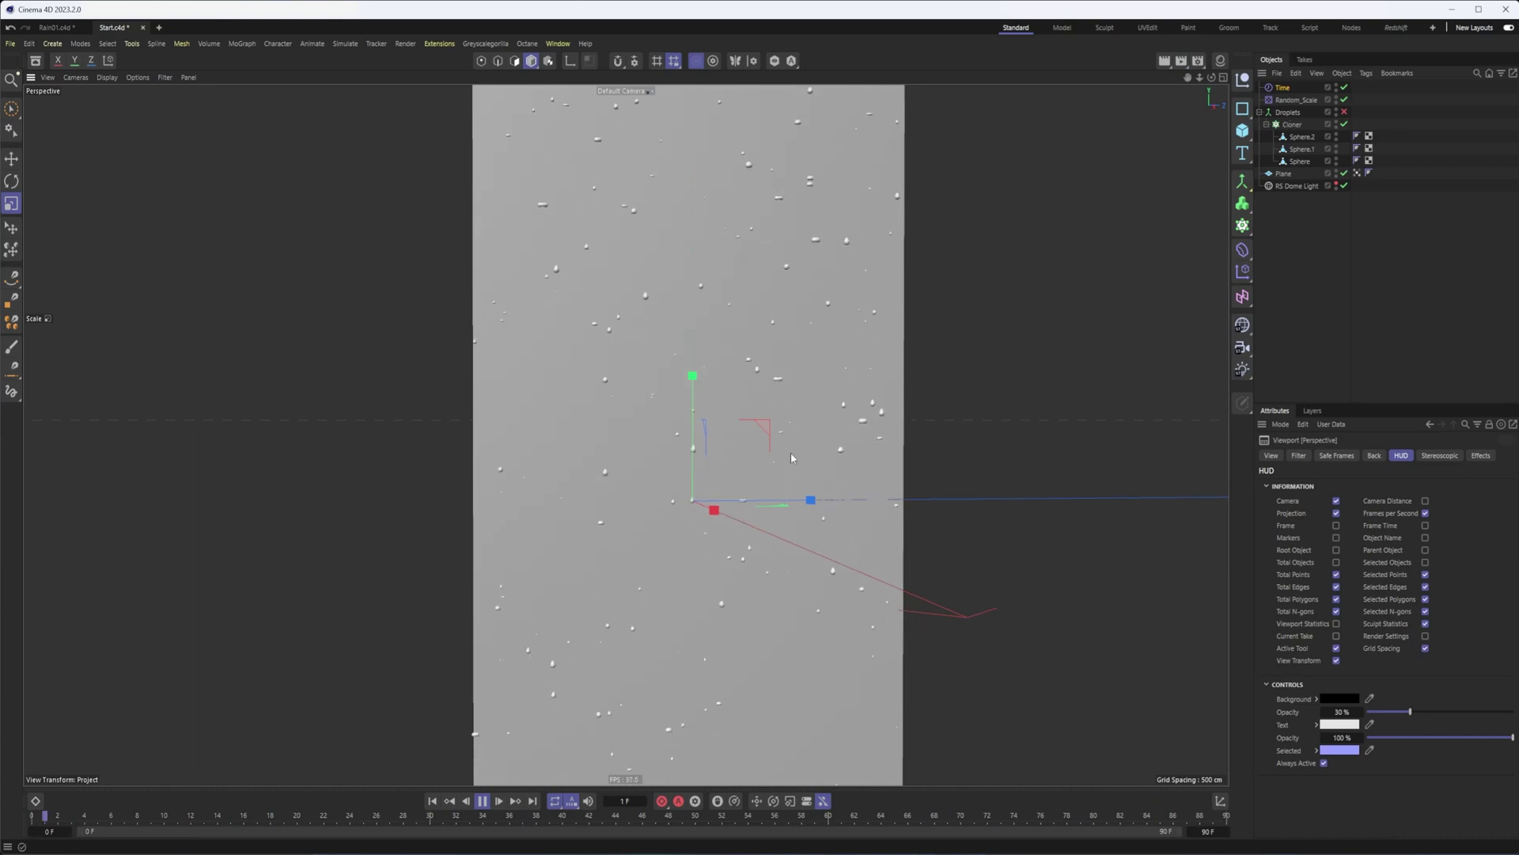
pyautogui.keyDown('alt'); pyautogui.moveTo(721, 476); pyautogui.dragTo(758, 576, button='middle'); pyautogui.keyUp('alt')
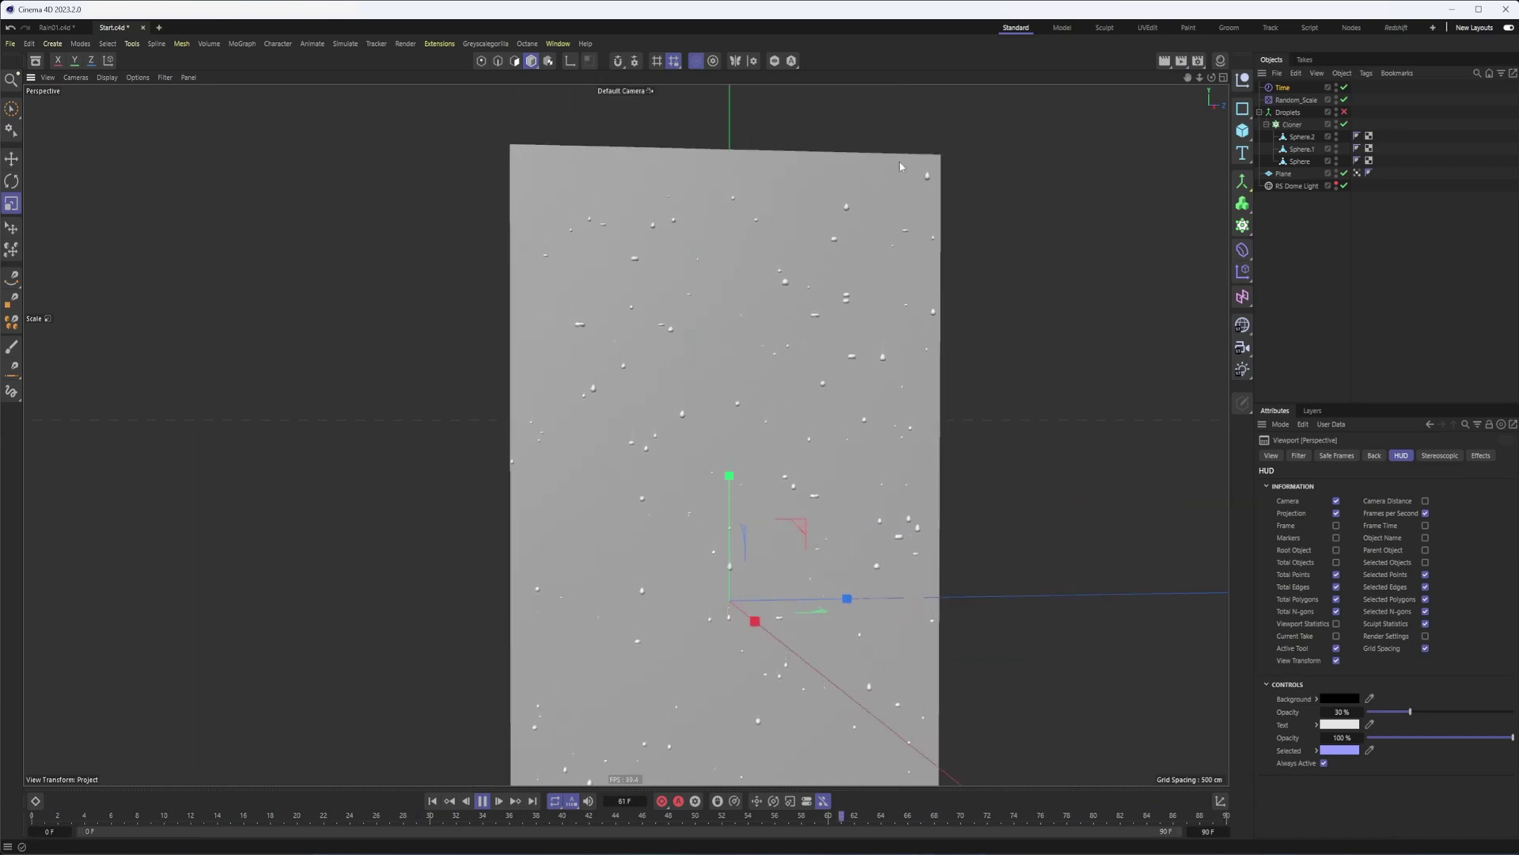
pyautogui.keyDown('alt'); pyautogui.moveTo(888, 582); pyautogui.dragTo(870, 246, button='middle'); pyautogui.keyUp('alt')
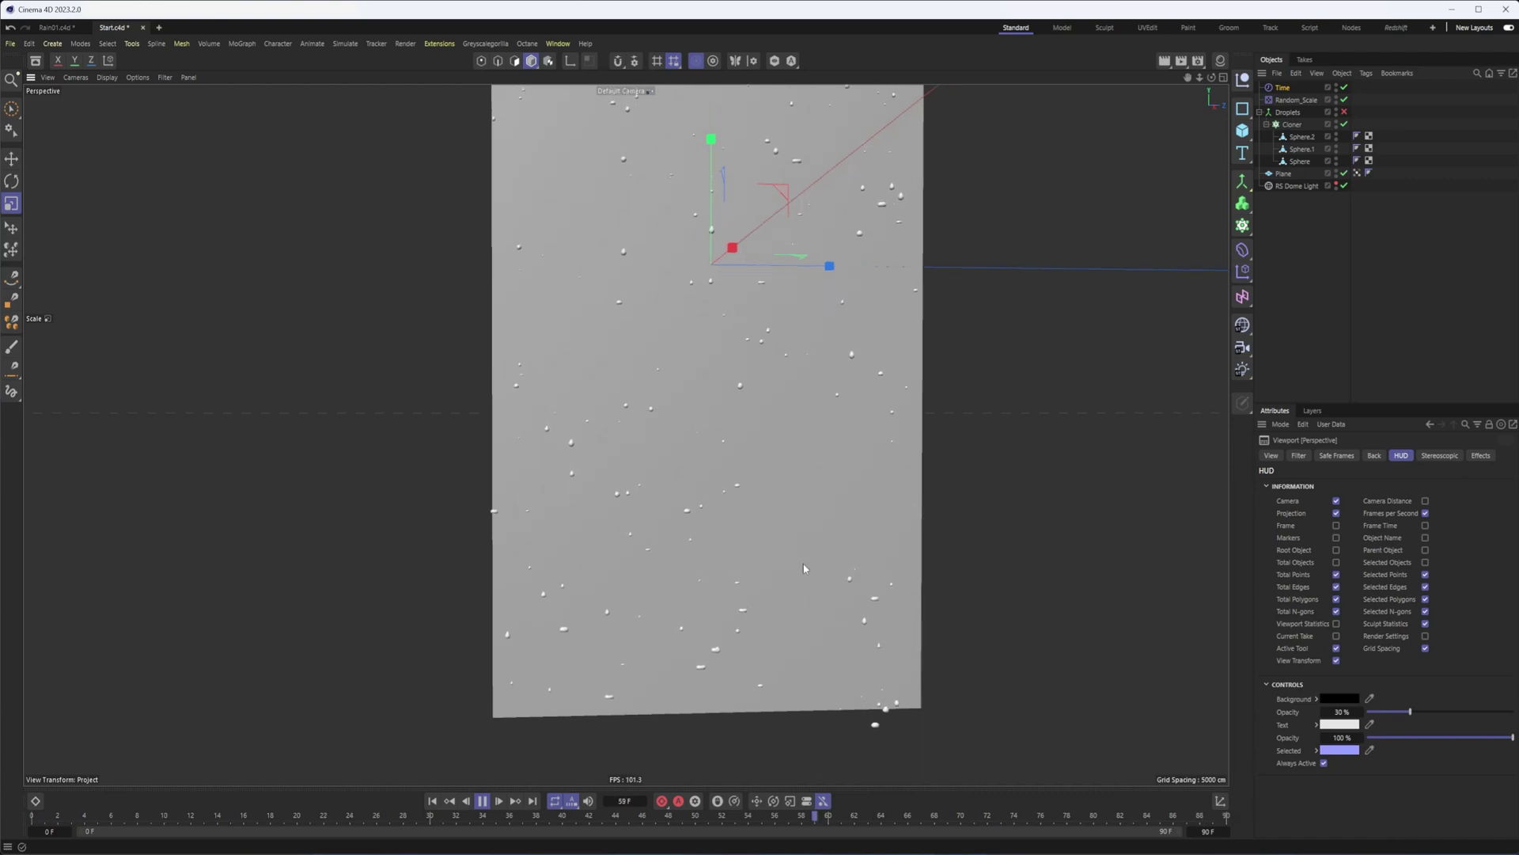
pyautogui.keyDown('alt'); pyautogui.moveTo(819, 357); pyautogui.dragTo(798, 525, button='middle'); pyautogui.keyUp('alt')
pyautogui.scroll(-2, 807, 420)
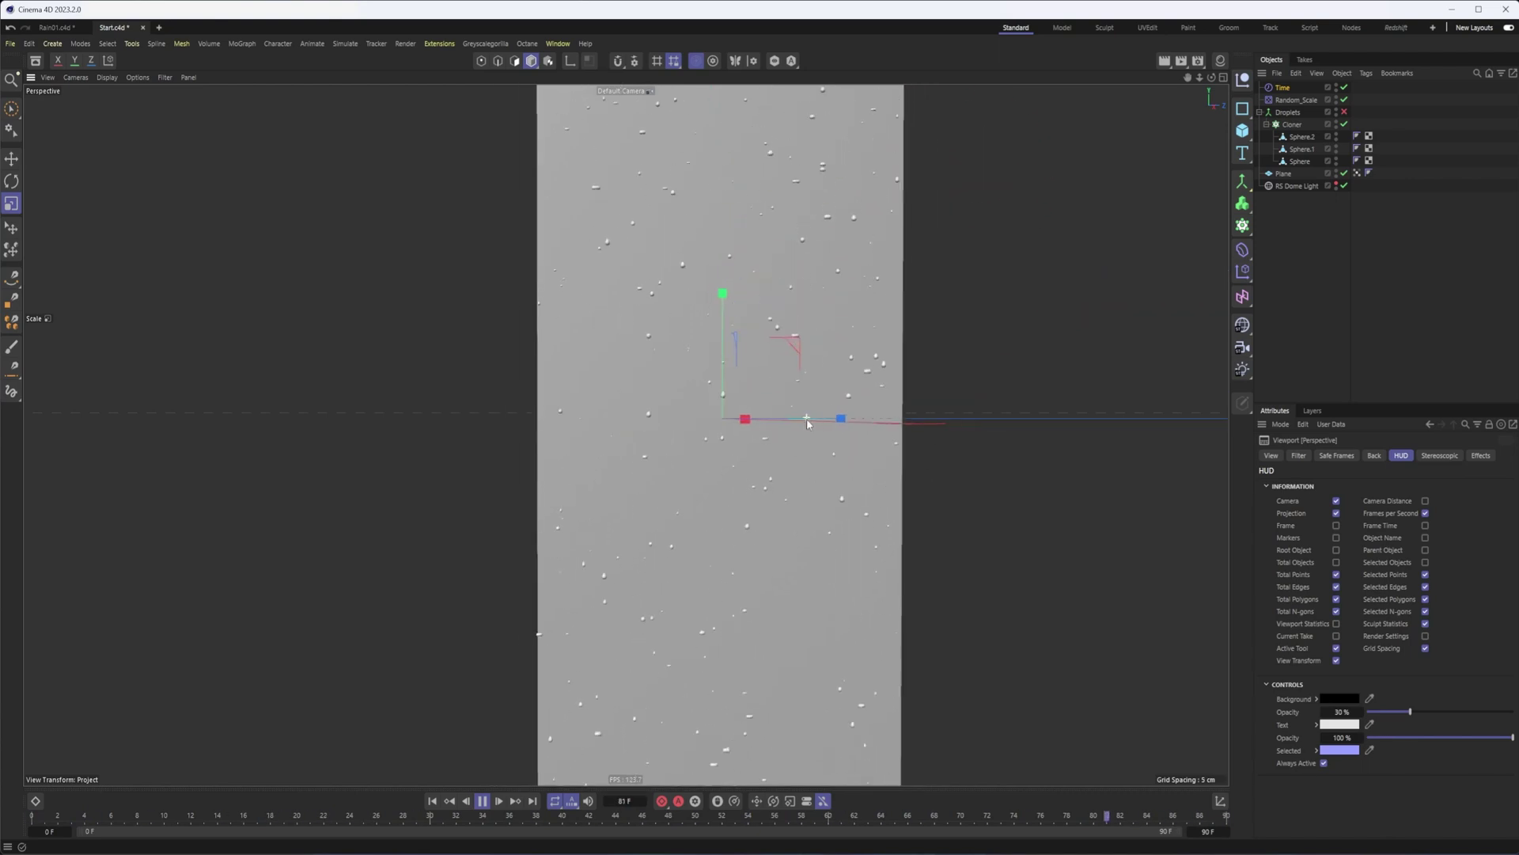
pyautogui.keyDown('alt'); pyautogui.moveTo(812, 213); pyautogui.dragTo(795, 256, button='middle'); pyautogui.keyUp('alt')
pyautogui.keyDown('alt'); pyautogui.moveTo(795, 256); pyautogui.dragTo(785, 257); pyautogui.keyUp('alt')
pyautogui.keyDown('alt'); pyautogui.moveTo(785, 261); pyautogui.dragTo(745, 261, button='right'); pyautogui.keyUp('alt')
pyautogui.keyDown('alt'); pyautogui.moveTo(745, 260); pyautogui.dragTo(742, 271); pyautogui.keyUp('alt')
# - Add a Box Field to the Time effector's fields
pyautogui.click(1282, 88)
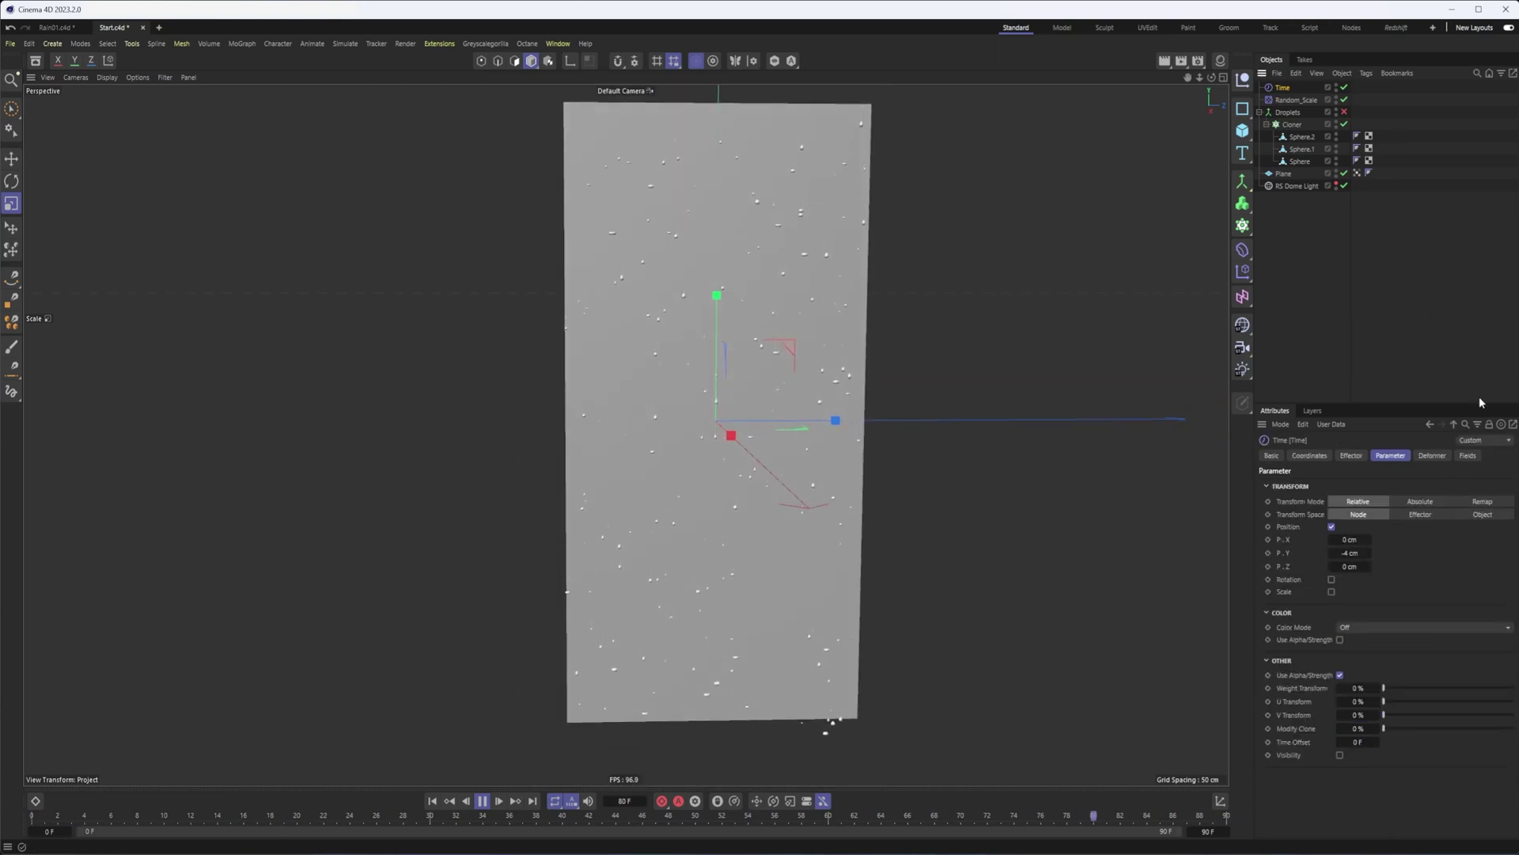
pyautogui.click(1466, 456)
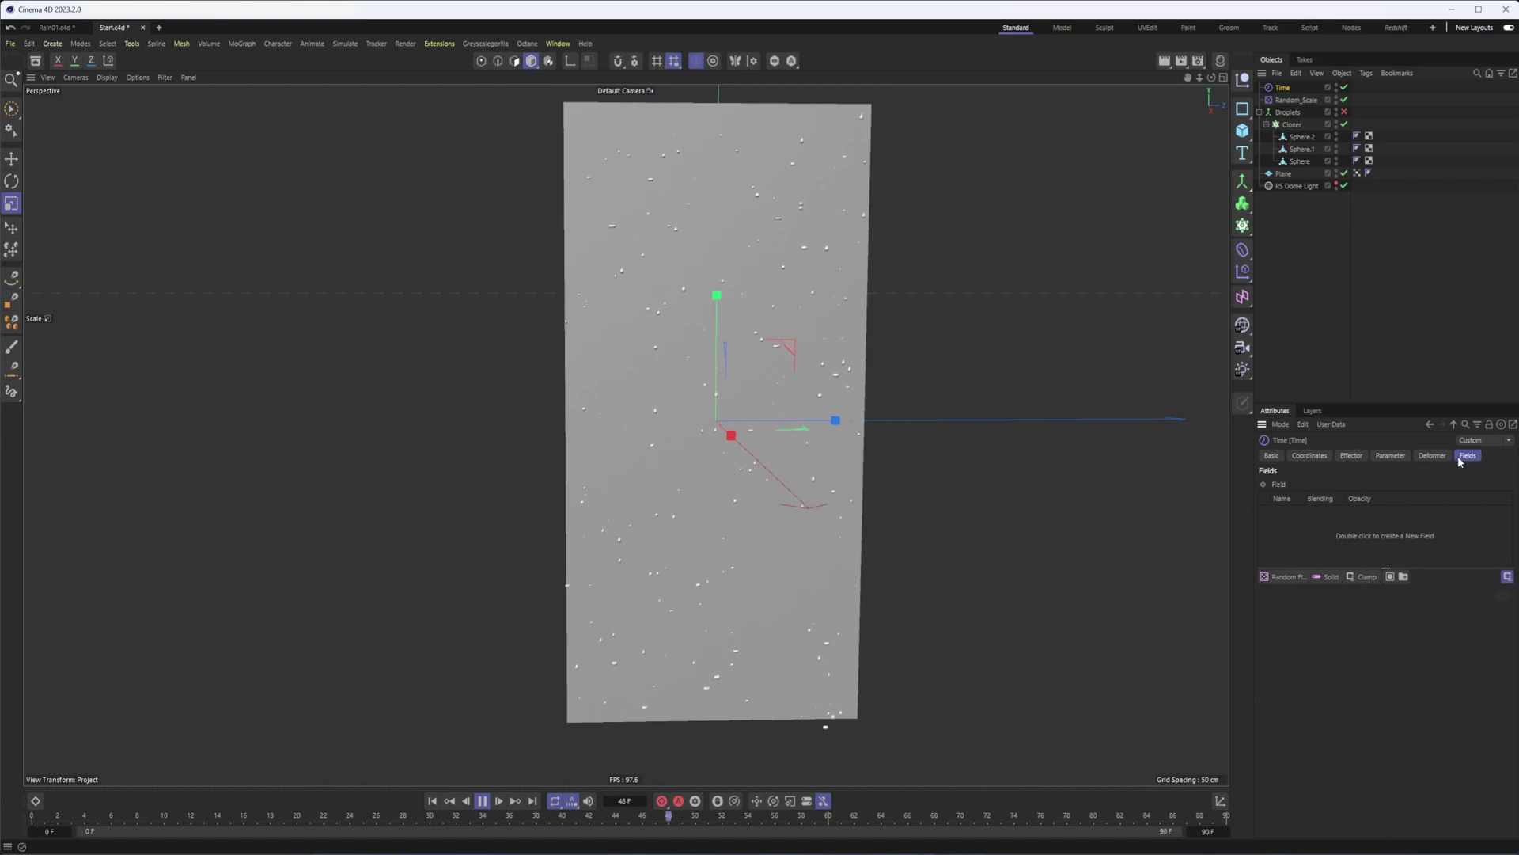
pyautogui.click(1281, 582)
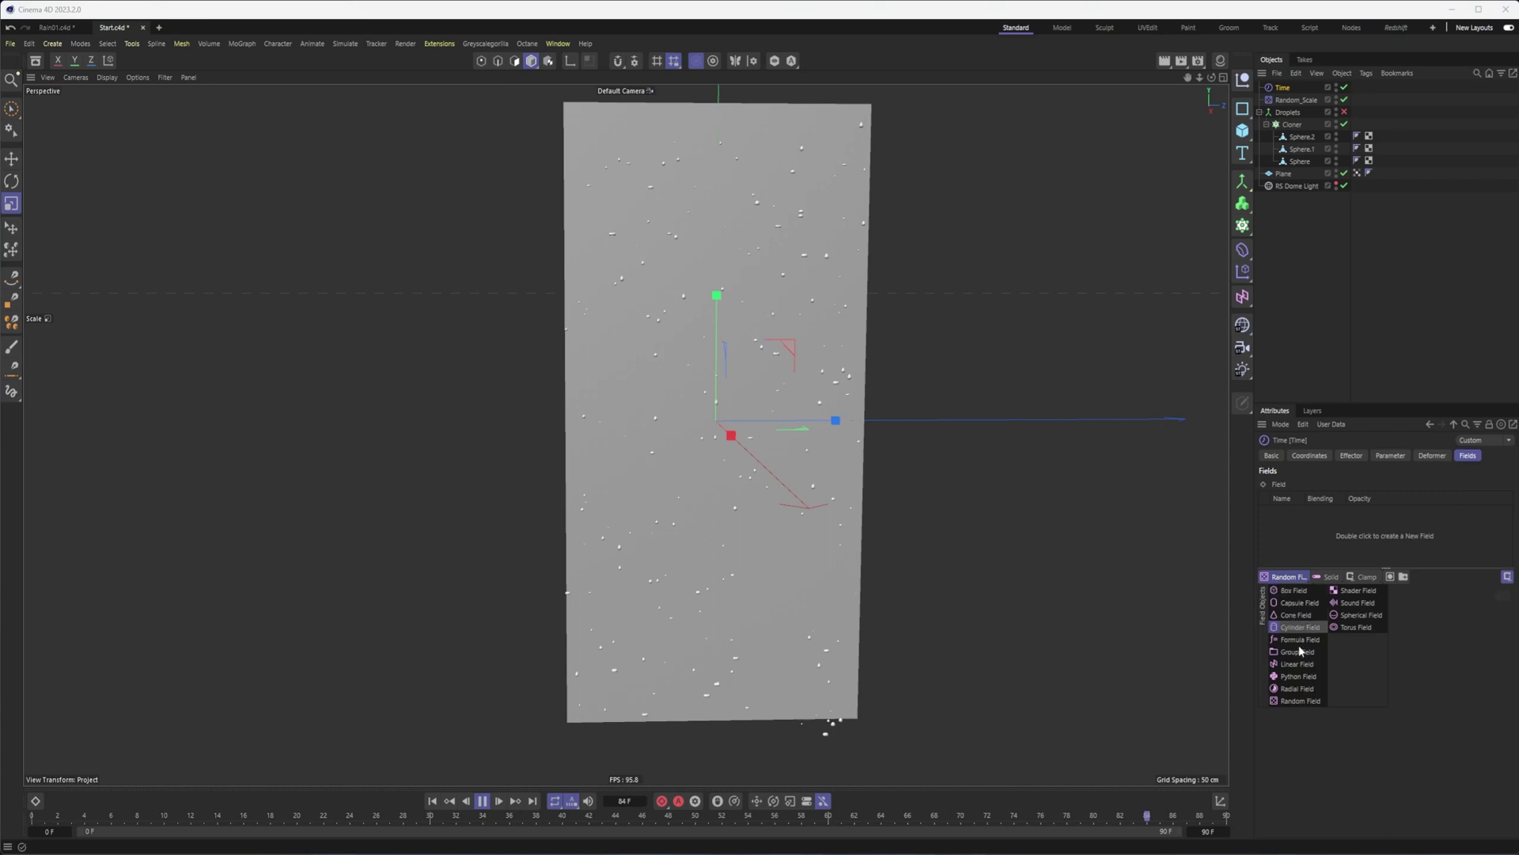
pyautogui.click(1295, 591)
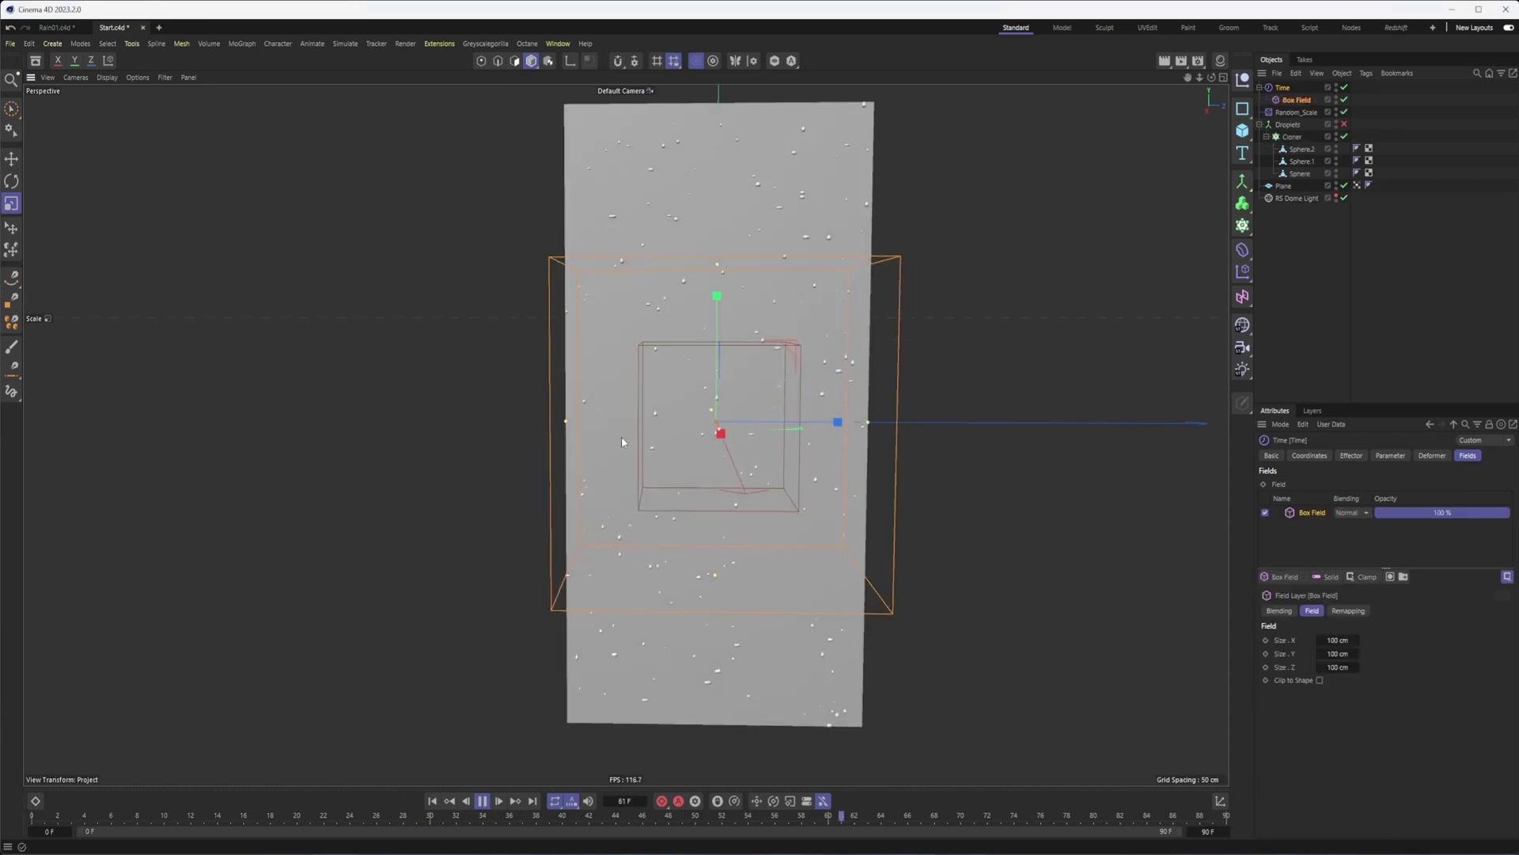
# - In the Right view, stretch the Box Field vertically to about 200 cm so it spans the pane's full height
pyautogui.press('F3')
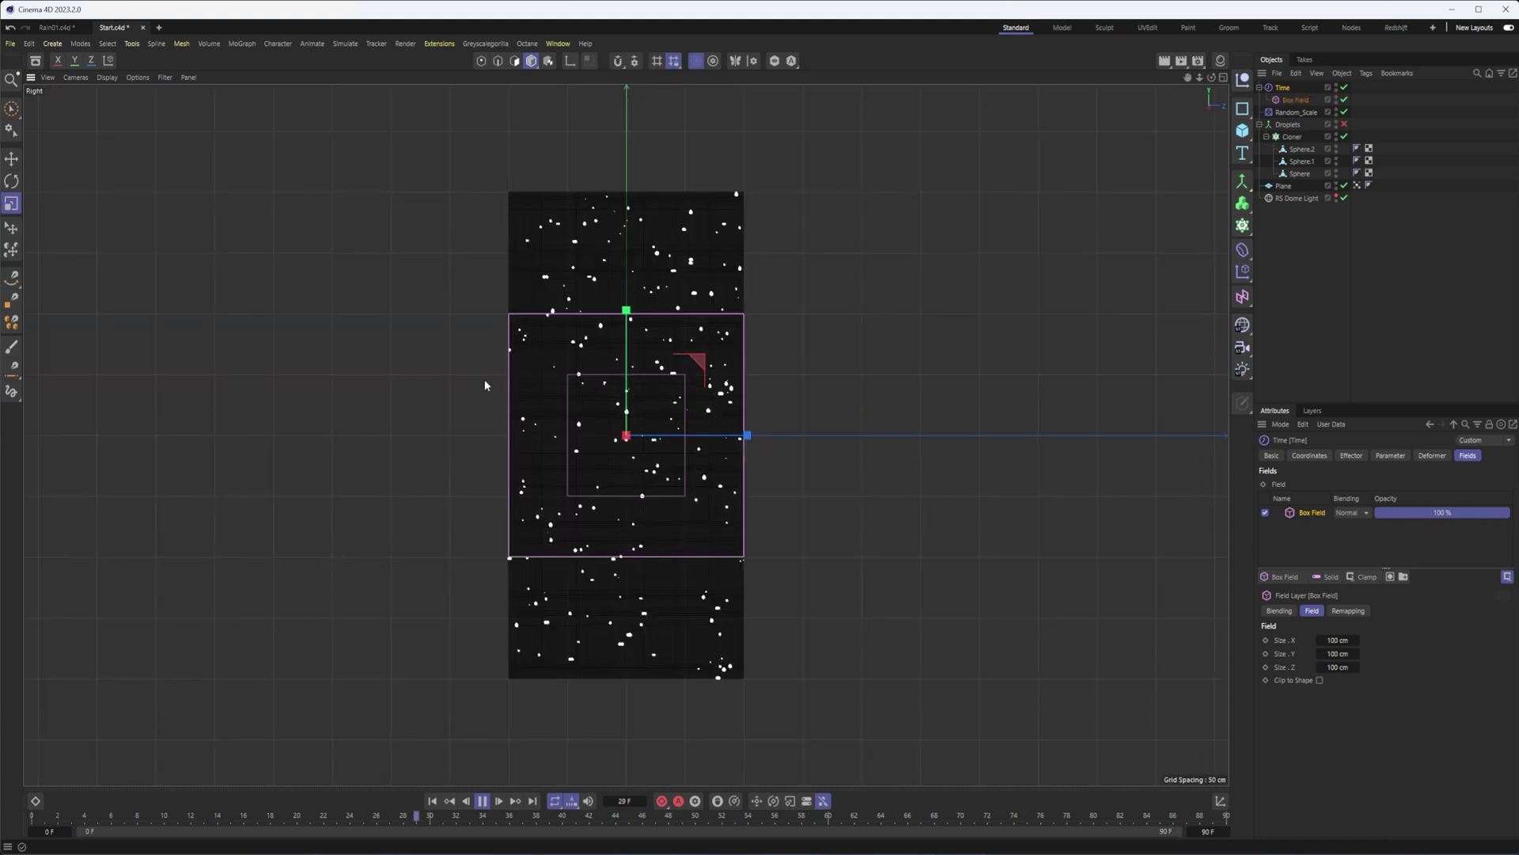
pyautogui.scroll(2, 511, 388)
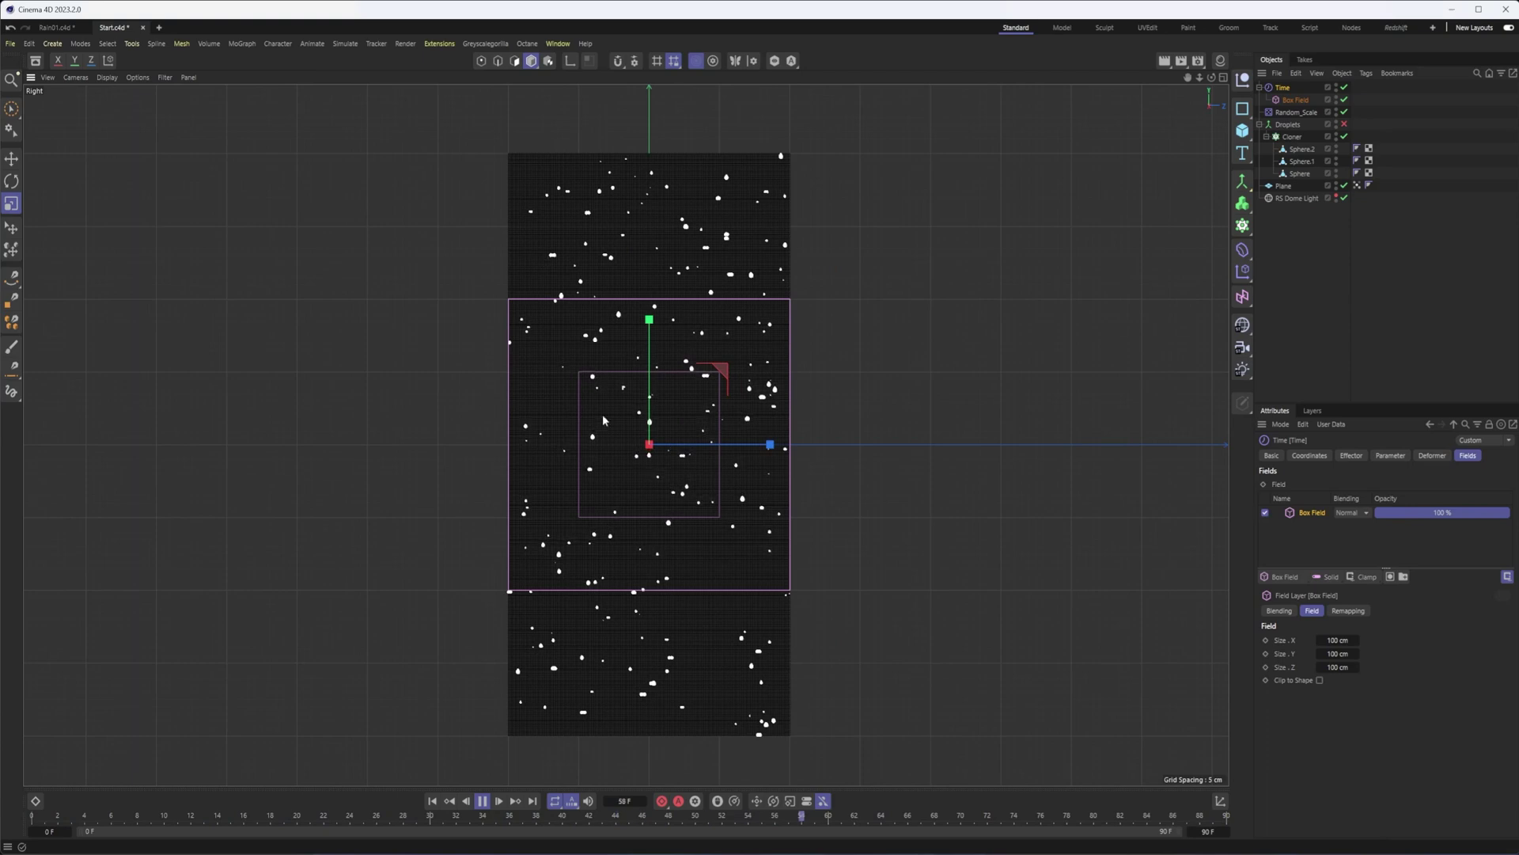
pyautogui.click(1296, 100)
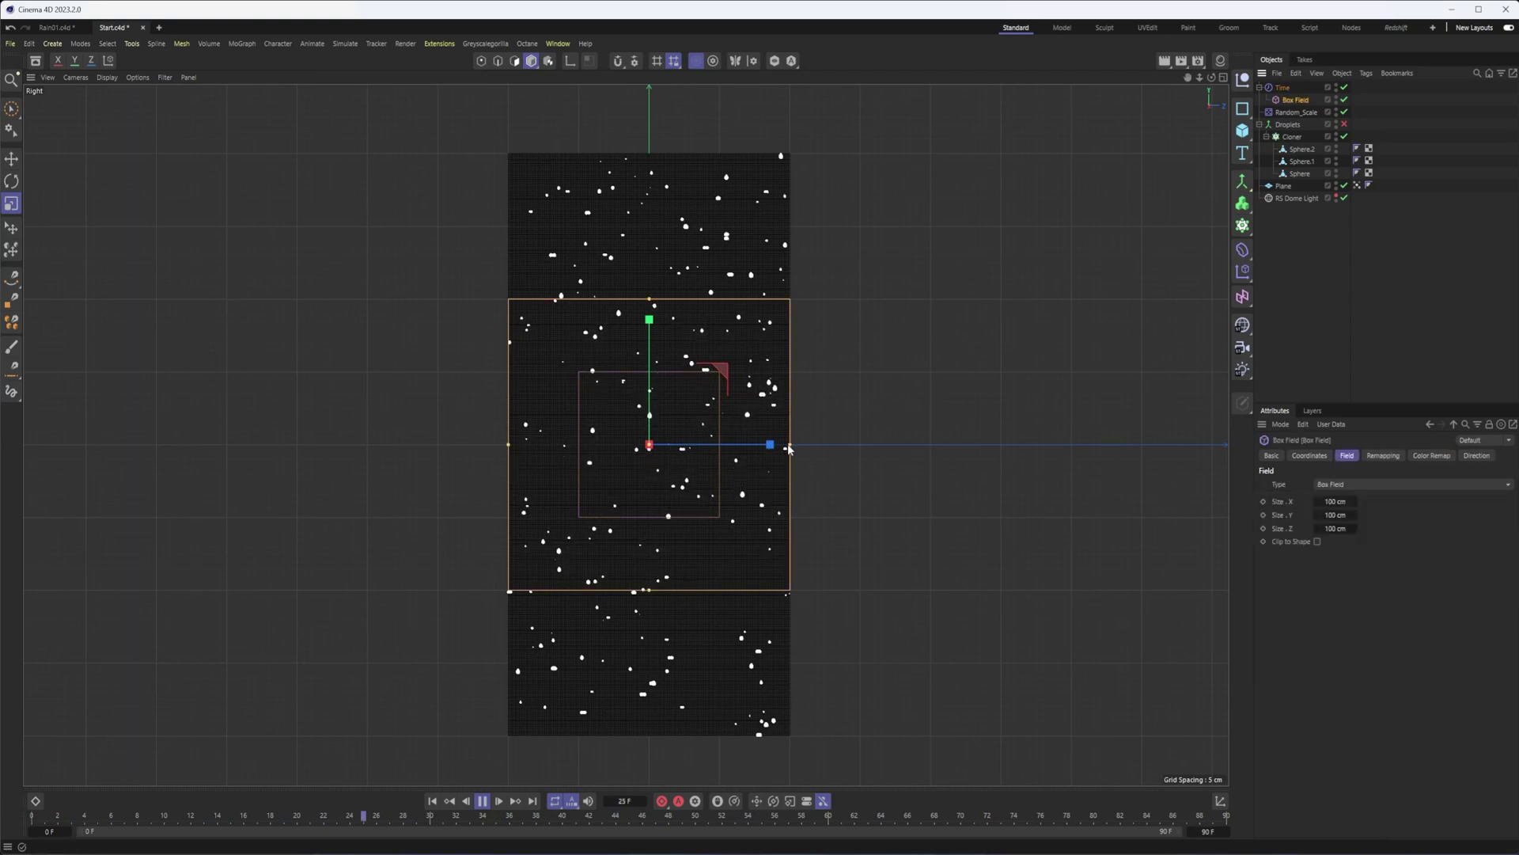
pyautogui.moveTo(650, 300); pyautogui.dragTo(666, 157)
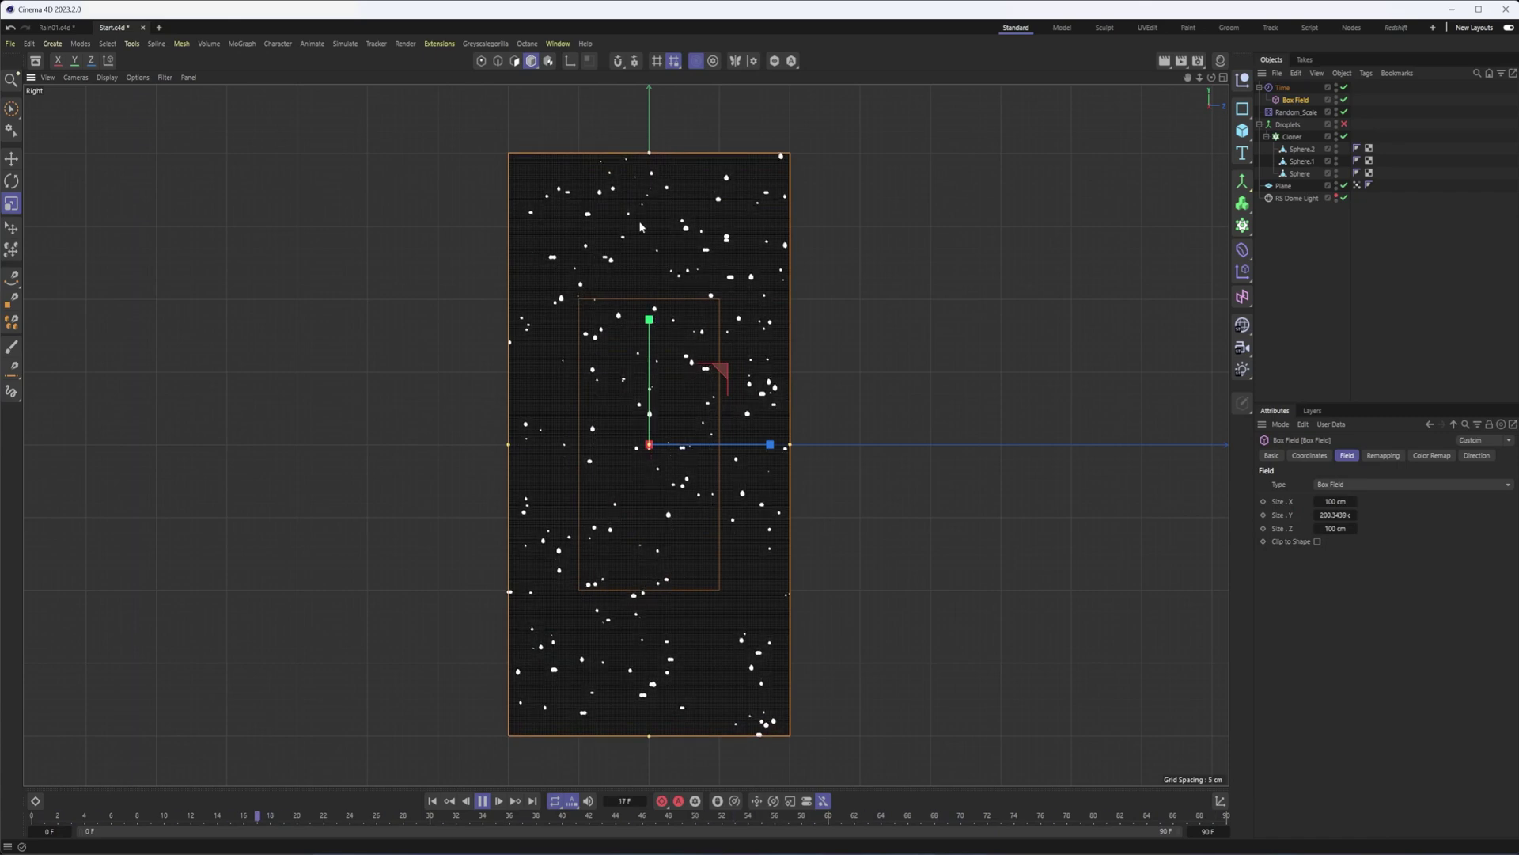
pyautogui.scroll(3, 600, 388)
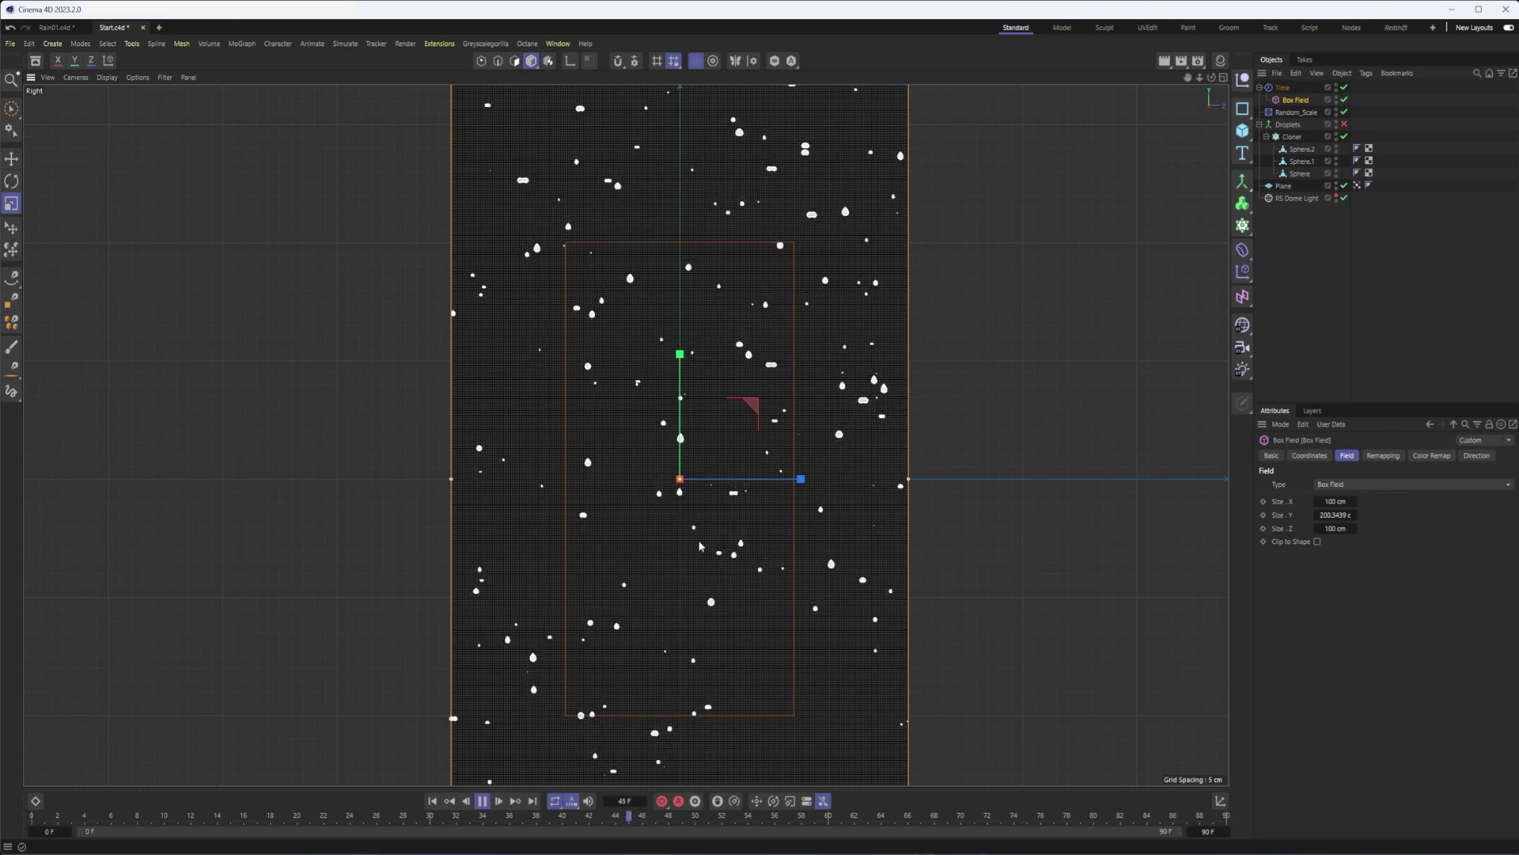
pyautogui.scroll(-2, 698, 540)
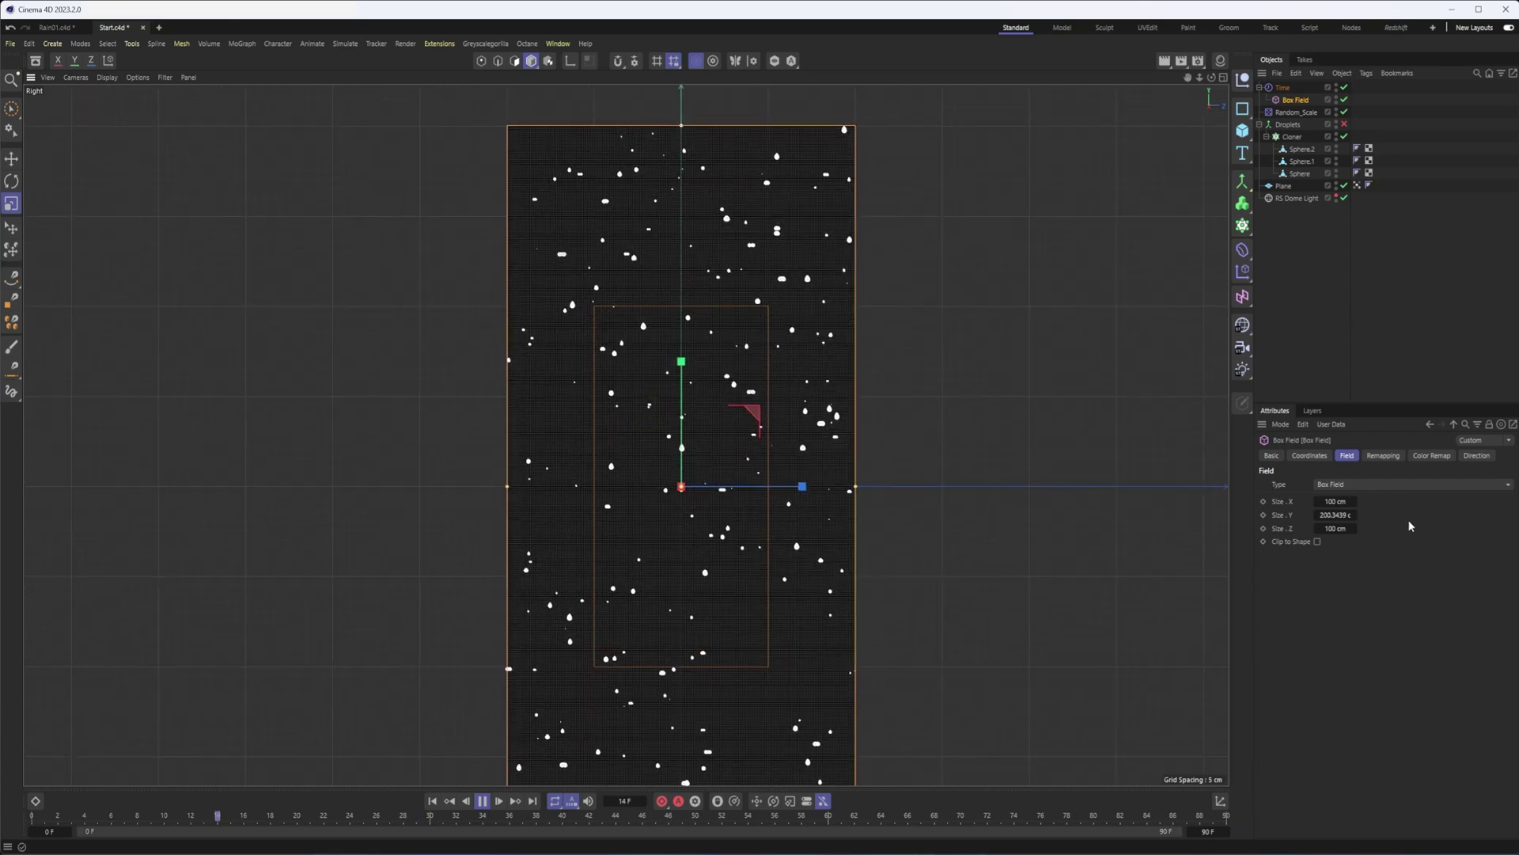
# - Remap the Box Field with a 64% inner offset and a Quadratic contour at 22% curve, and check the droplets across the pane
pyautogui.click(1394, 455)
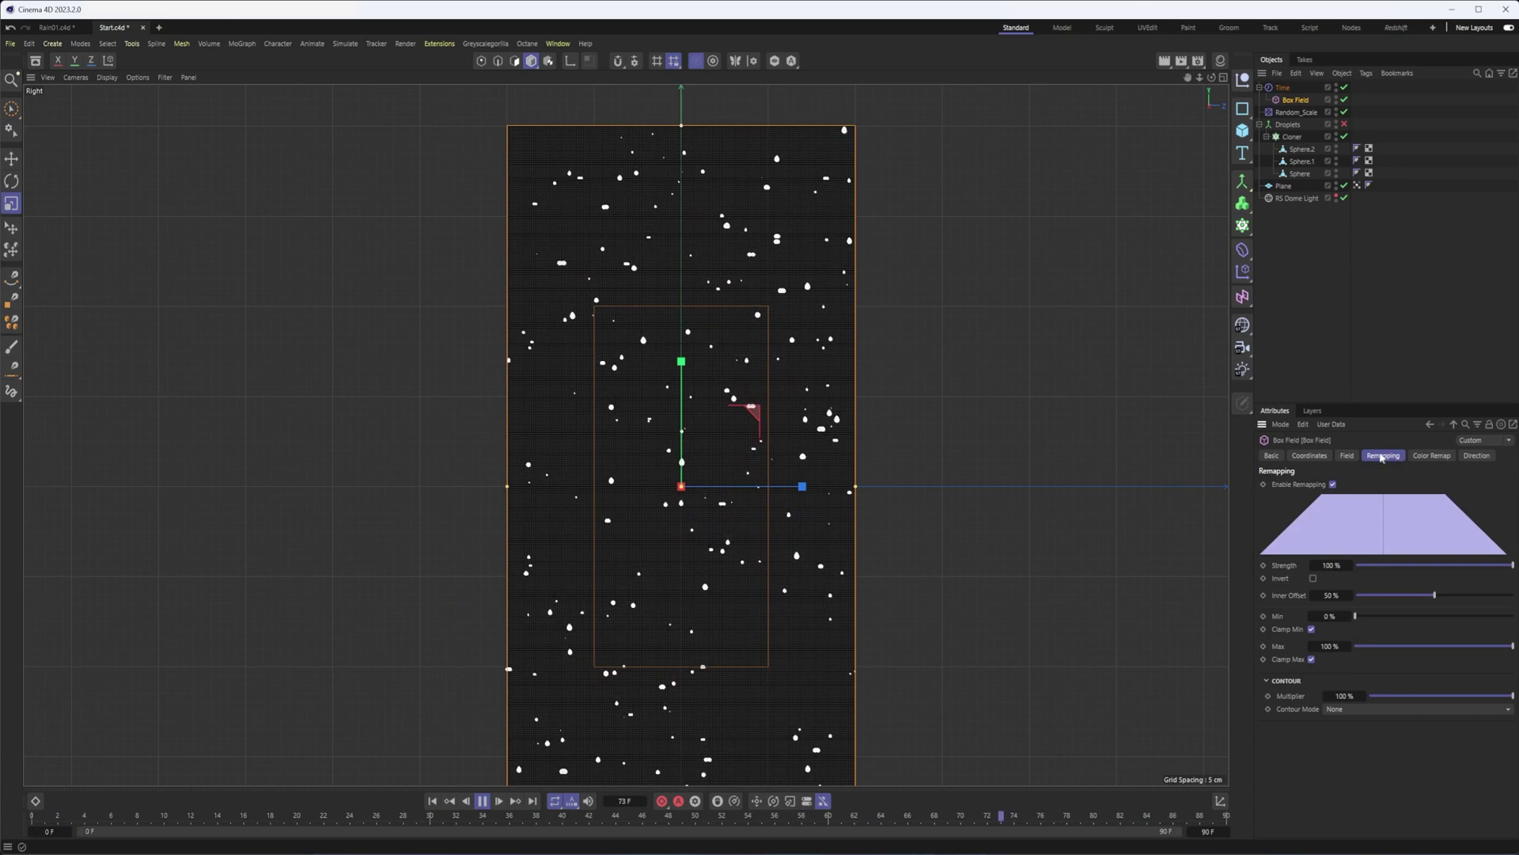
pyautogui.moveTo(1435, 595); pyautogui.dragTo(1457, 595)
pyautogui.keyDown('alt'); pyautogui.moveTo(1058, 611); pyautogui.dragTo(1050, 514, button='middle'); pyautogui.keyUp('alt')
pyautogui.click(1332, 710)
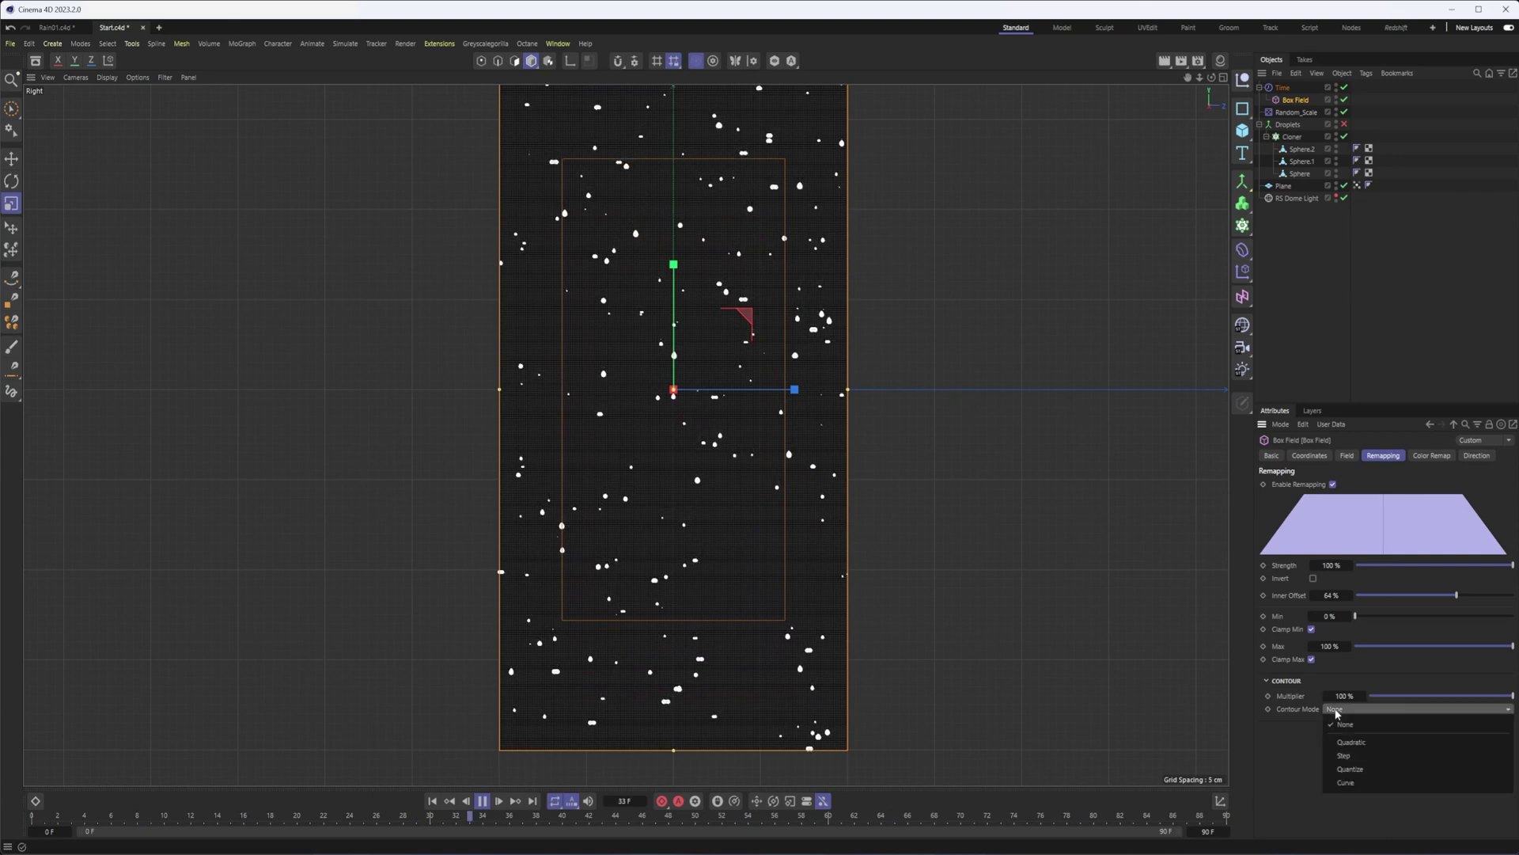
pyautogui.click(1375, 742)
pyautogui.moveTo(1443, 722); pyautogui.dragTo(1458, 722)
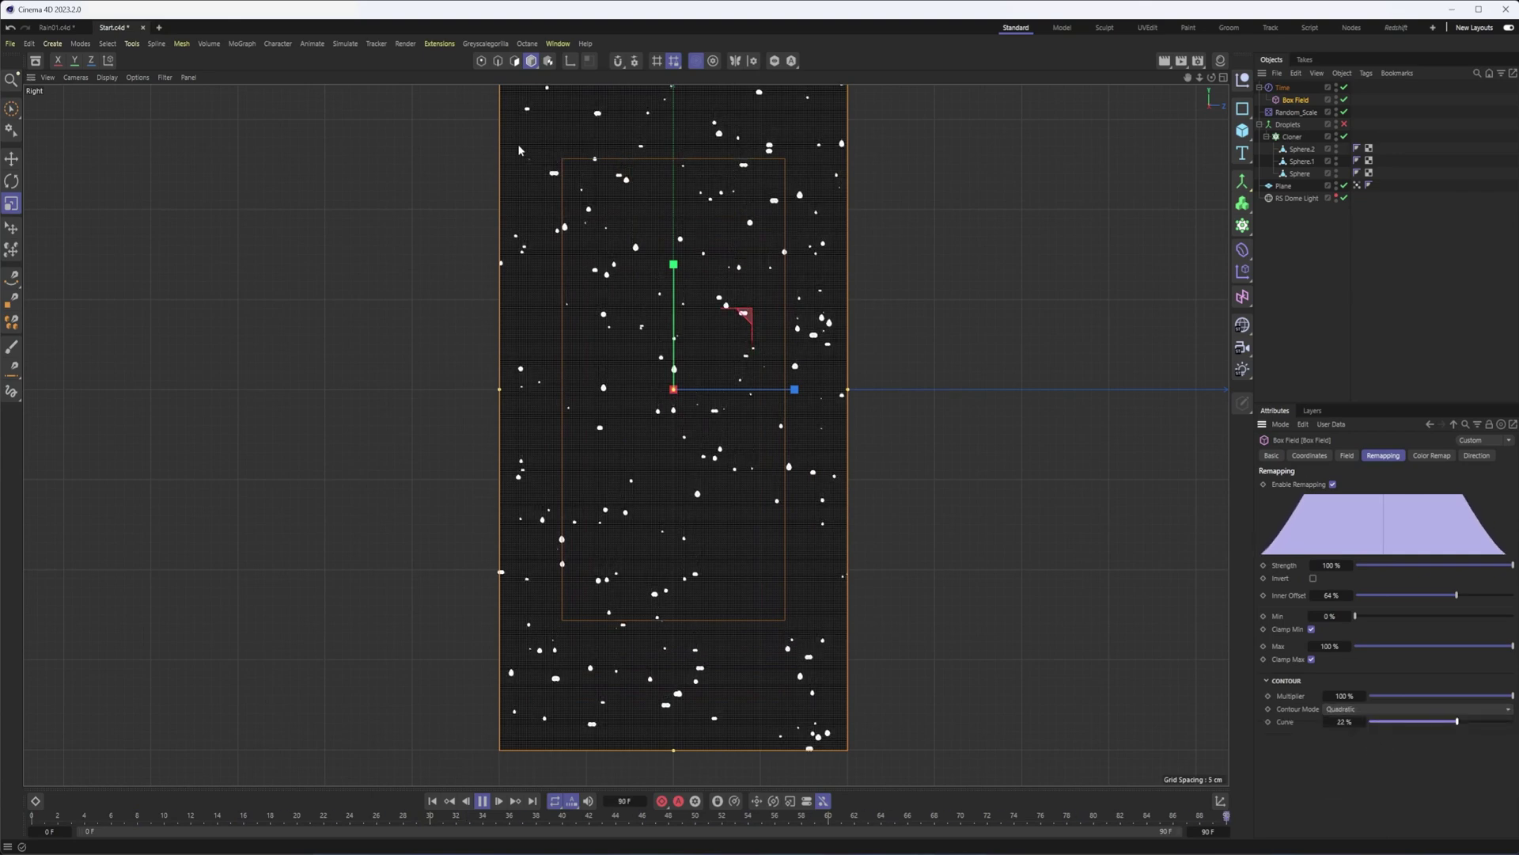
pyautogui.keyDown('alt'); pyautogui.moveTo(816, 100); pyautogui.dragTo(803, 185, button='middle'); pyautogui.keyUp('alt')
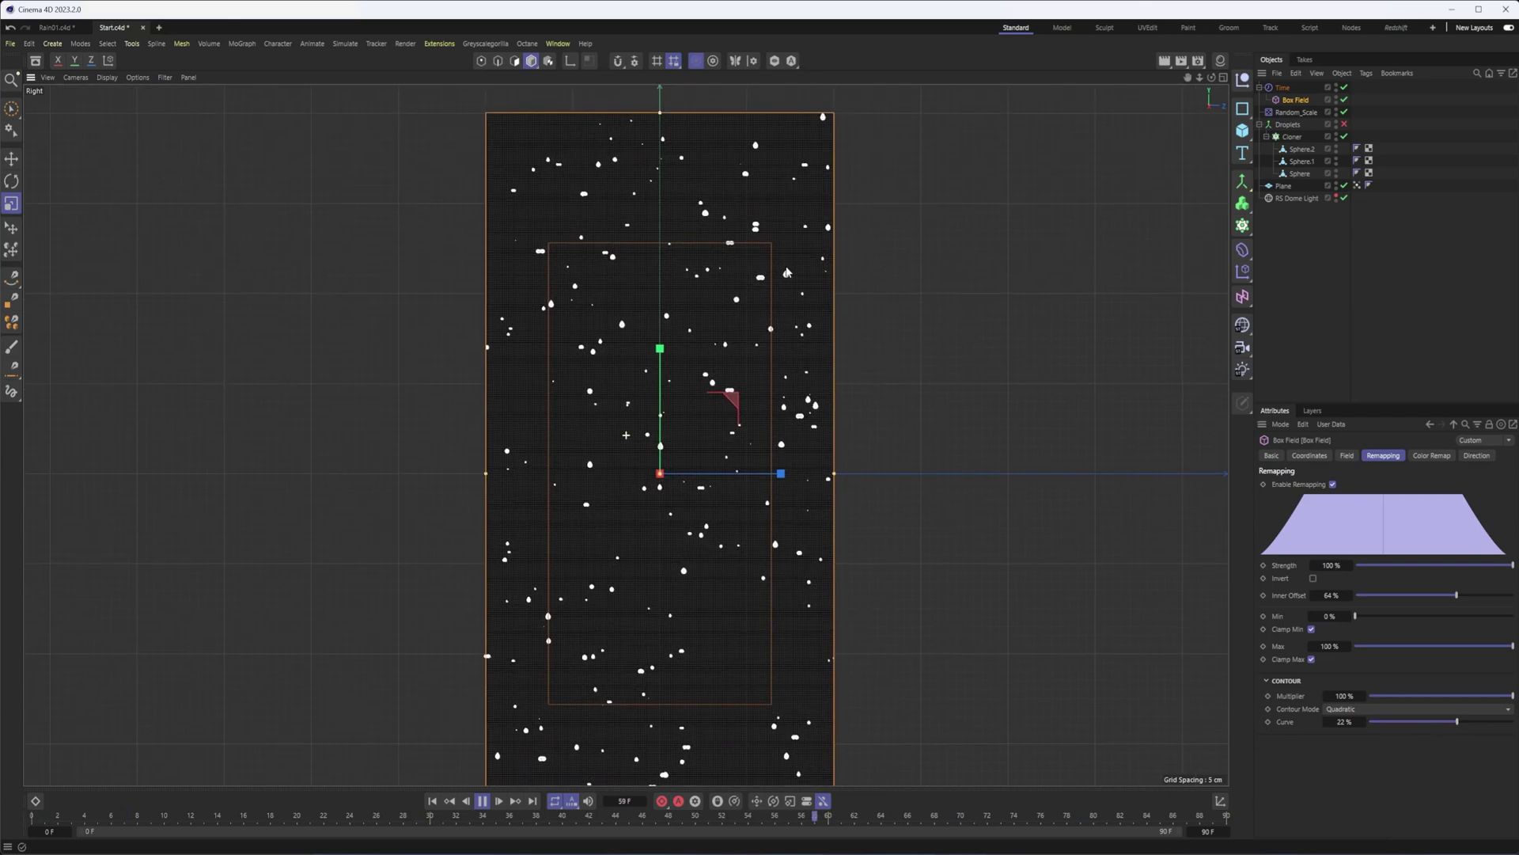
pyautogui.scroll(-1, 778, 268)
pyautogui.keyDown('alt'); pyautogui.moveTo(820, 429); pyautogui.dragTo(824, 396, button='middle'); pyautogui.keyUp('alt')
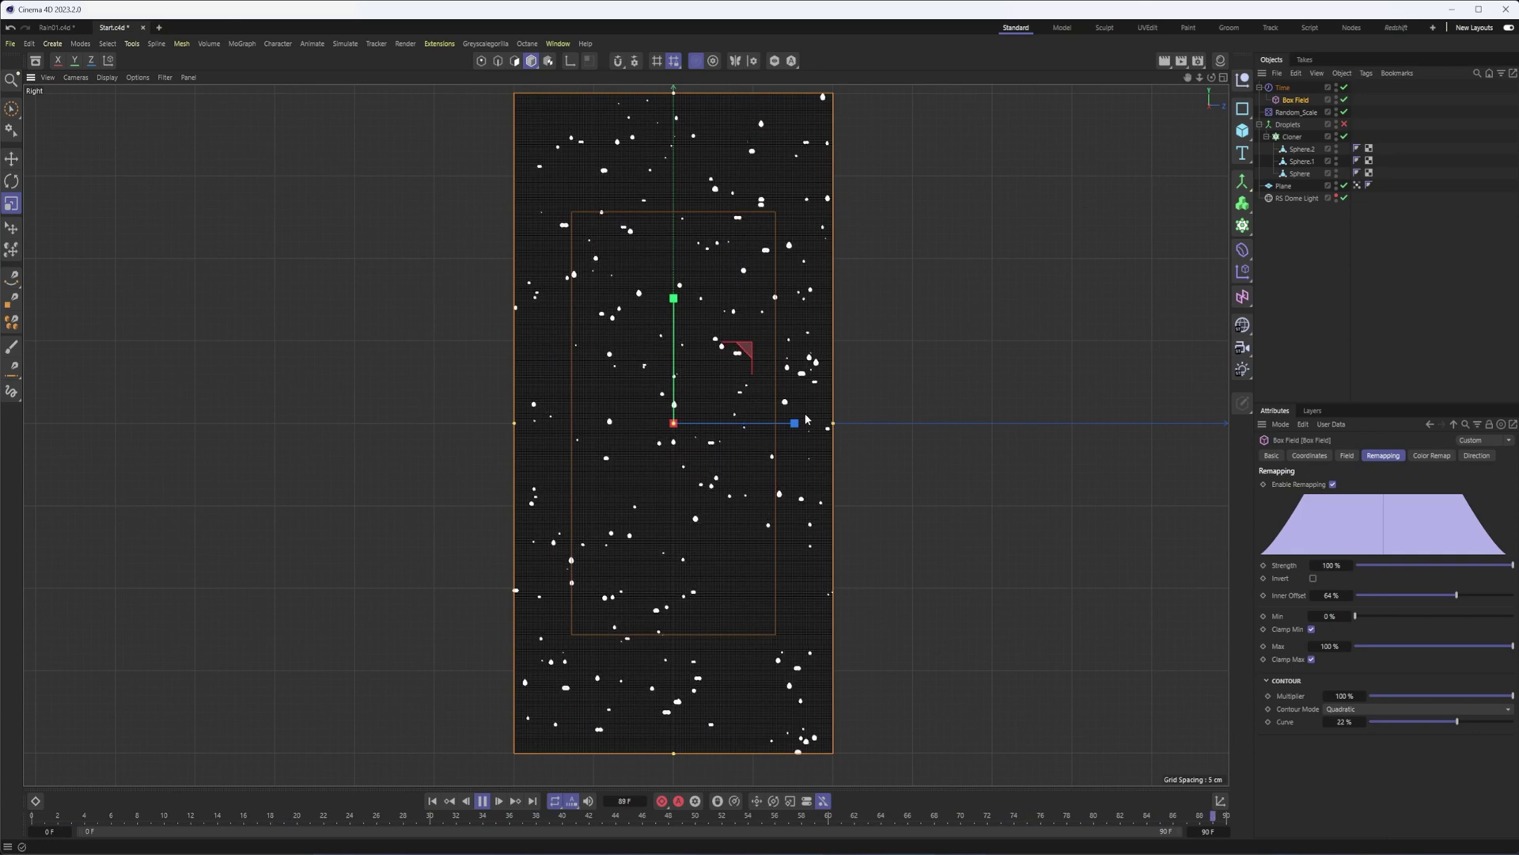
# - Back in the perspective view, add a Random Field above the Time effector's Box Field and set its blending to Multiply
pyautogui.press('F1')
pyautogui.moveTo(744, 535)
pyautogui.keyDown('alt'); pyautogui.mouseDown()
pyautogui.moveTo(796, 550)
pyautogui.moveTo(753, 549)
pyautogui.mouseUp(); pyautogui.keyUp('alt')
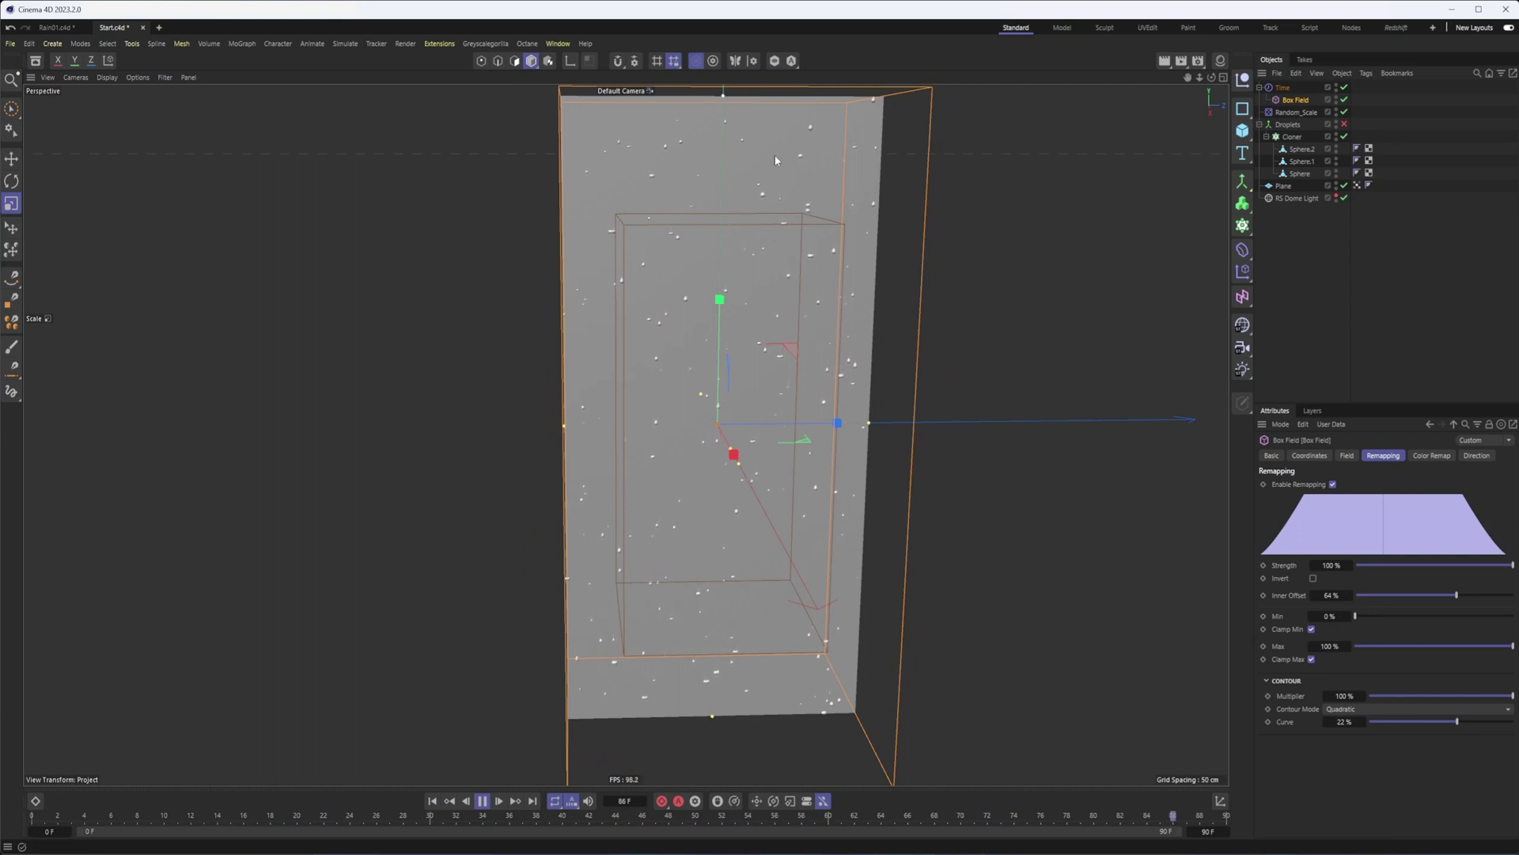
pyautogui.click(1288, 88)
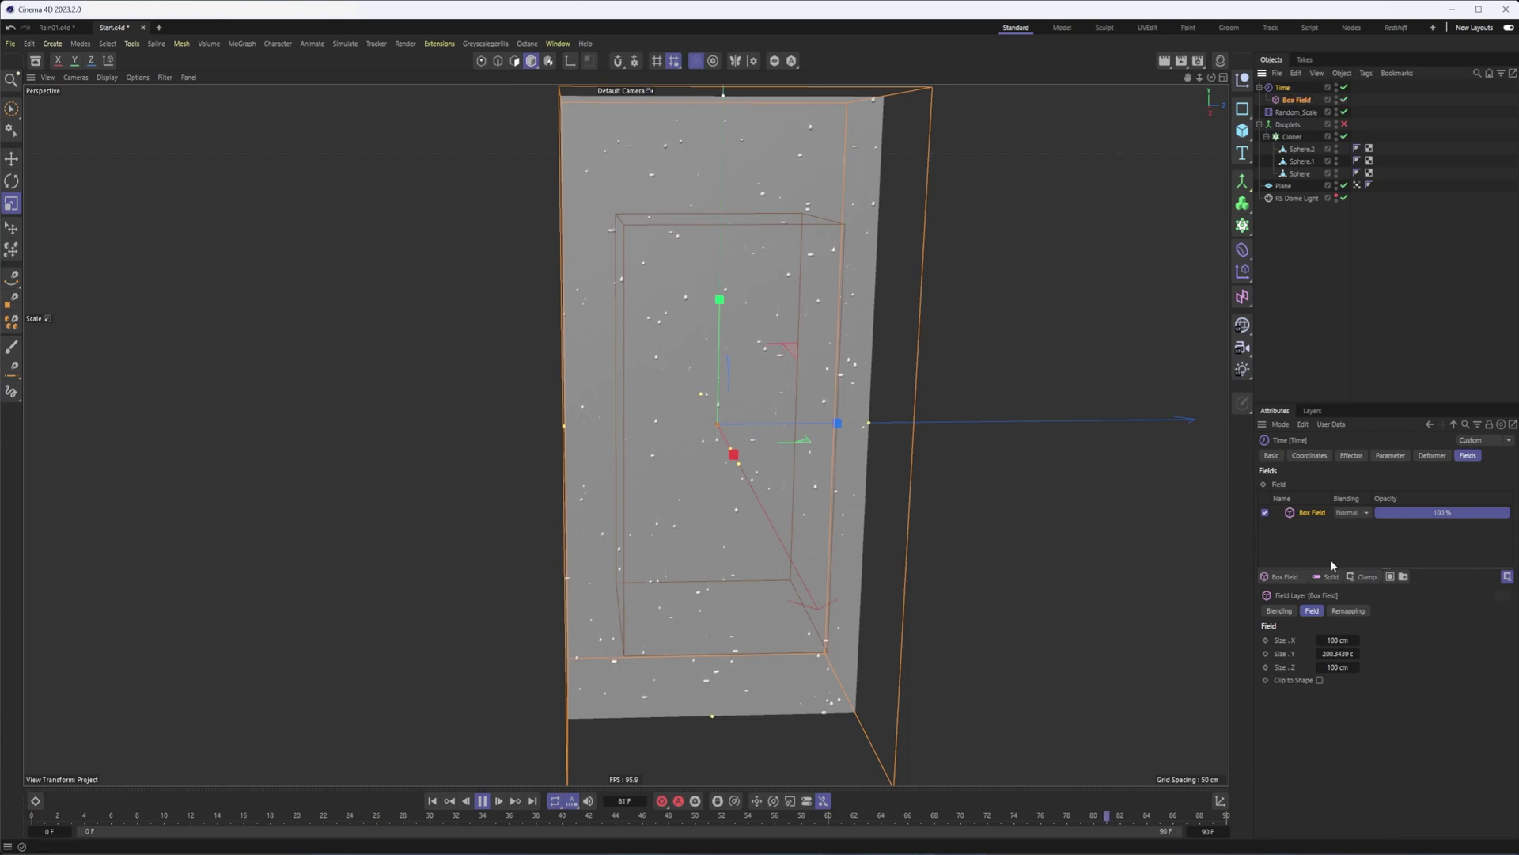
pyautogui.click(1282, 577)
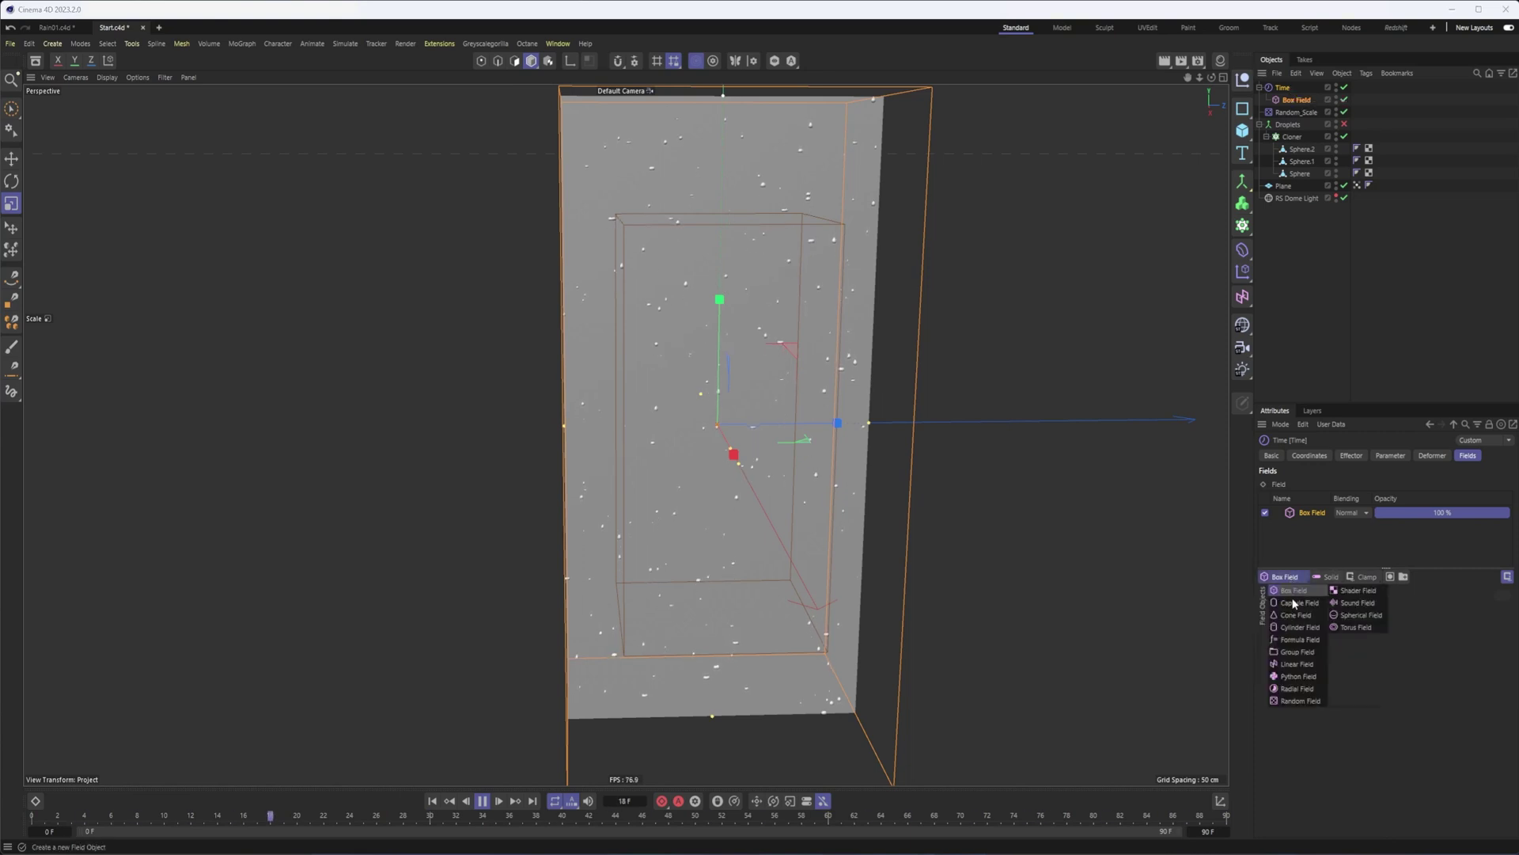
pyautogui.click(1297, 700)
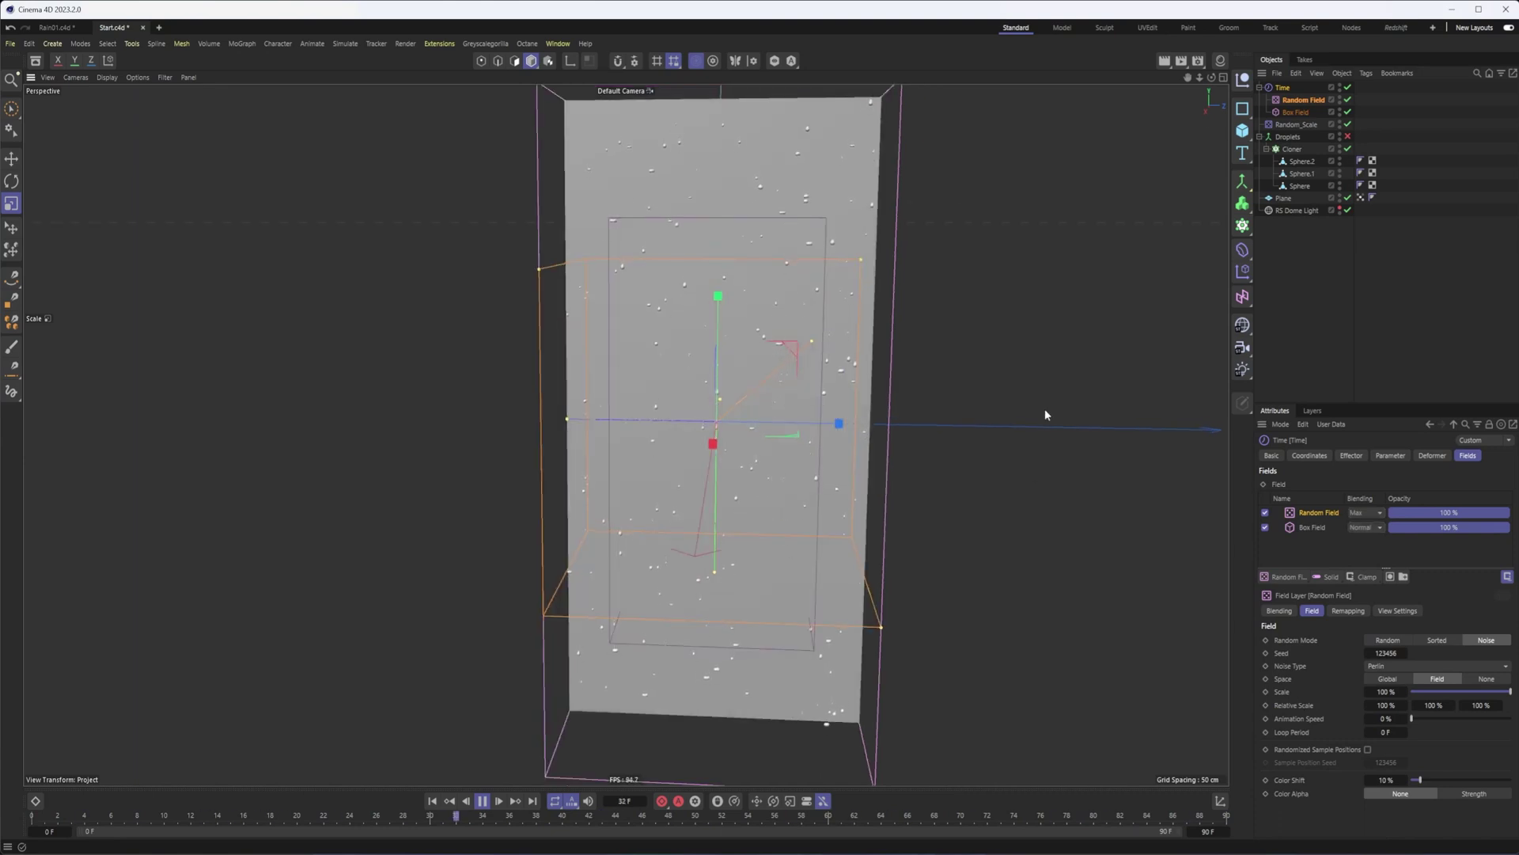
pyautogui.keyDown('alt'); pyautogui.moveTo(770, 354); pyautogui.dragTo(785, 280); pyautogui.keyUp('alt')
pyautogui.scroll(4, 781, 348)
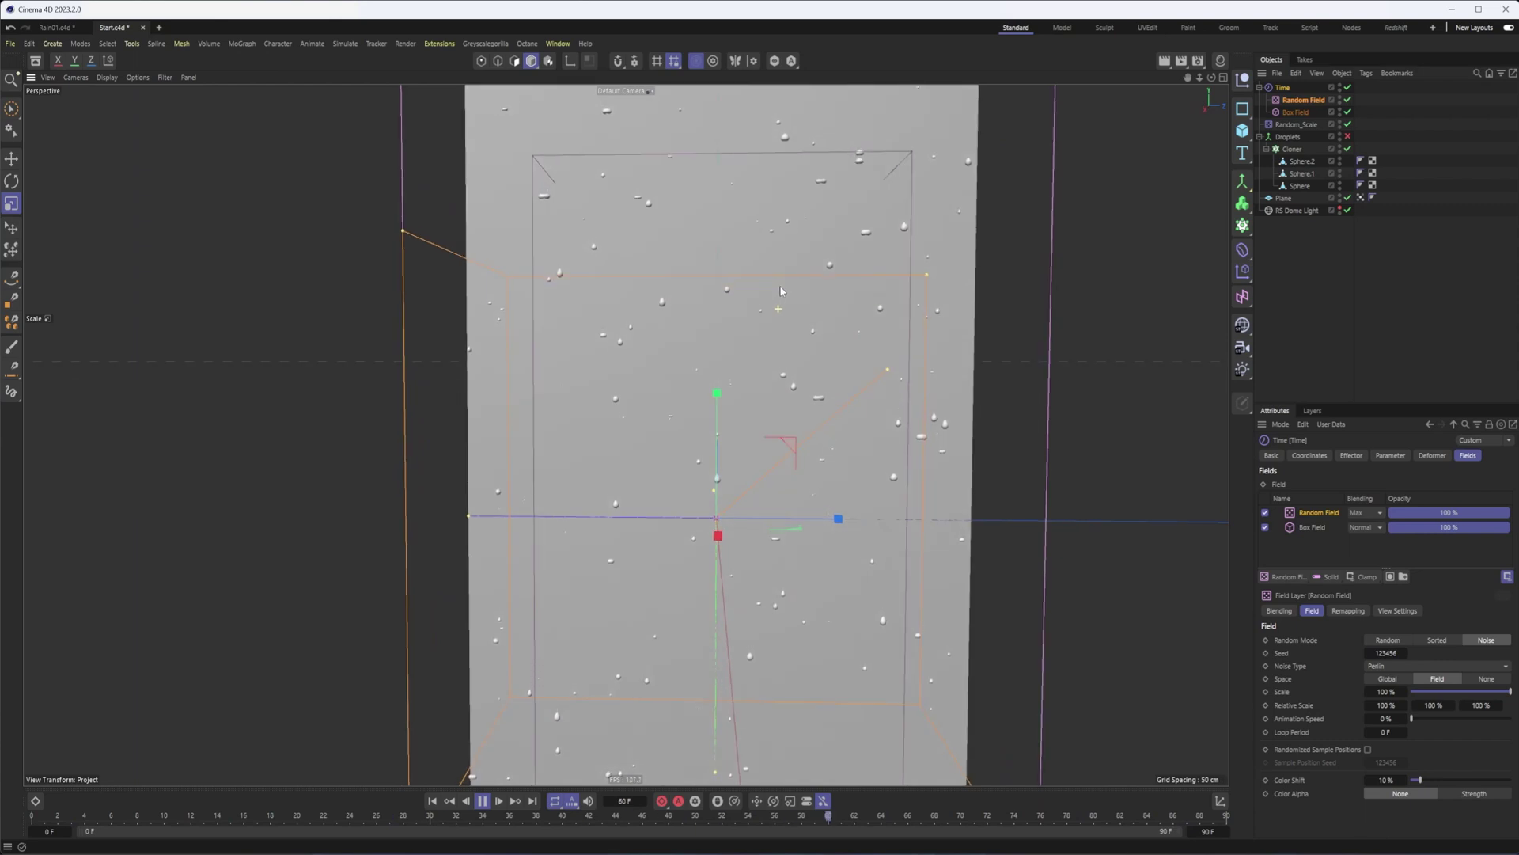
pyautogui.click(1364, 512)
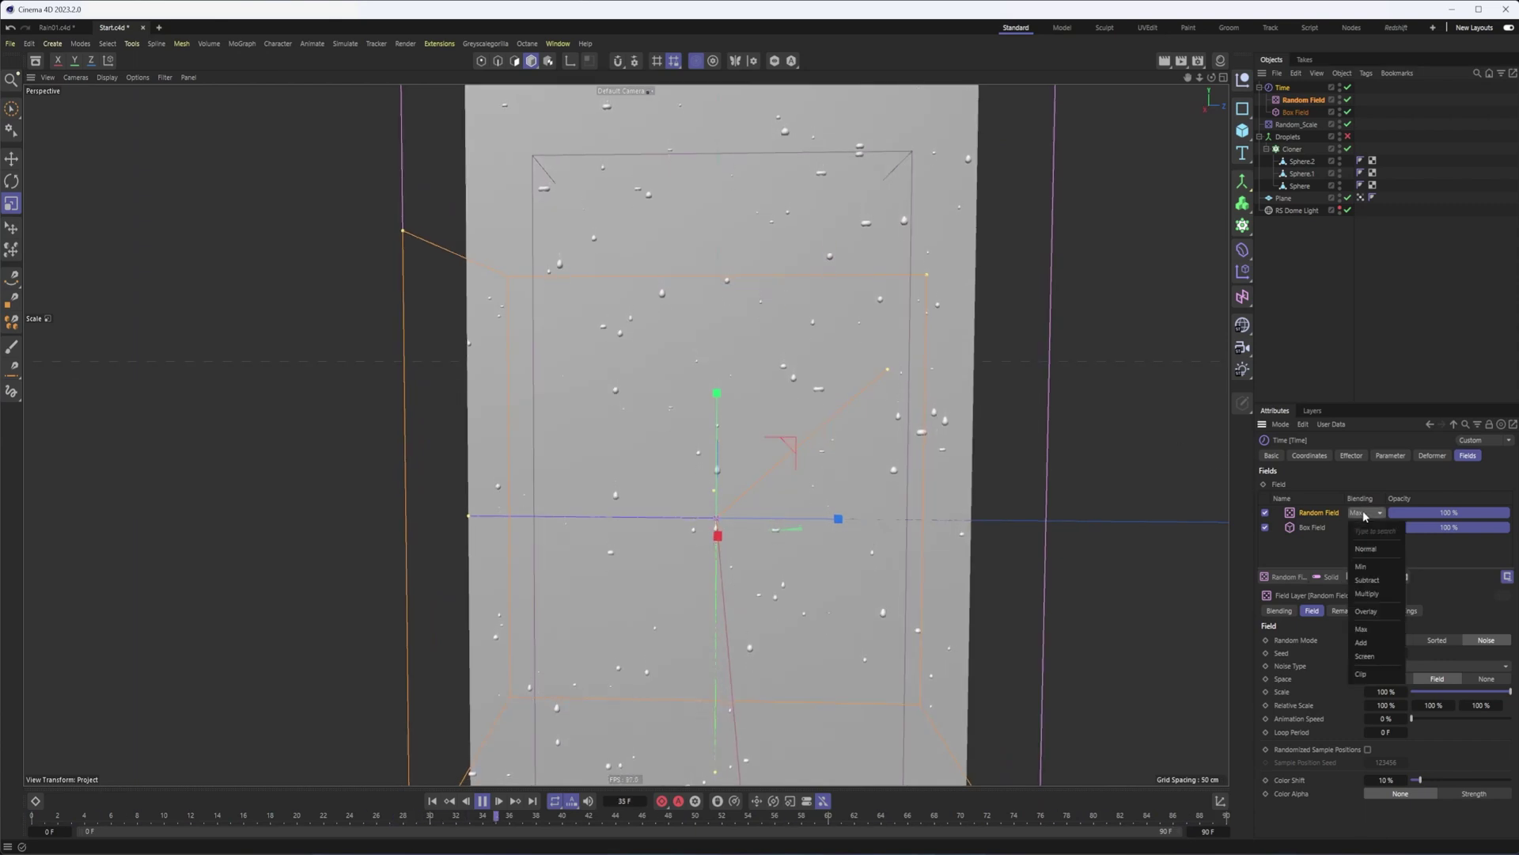
pyautogui.click(1367, 593)
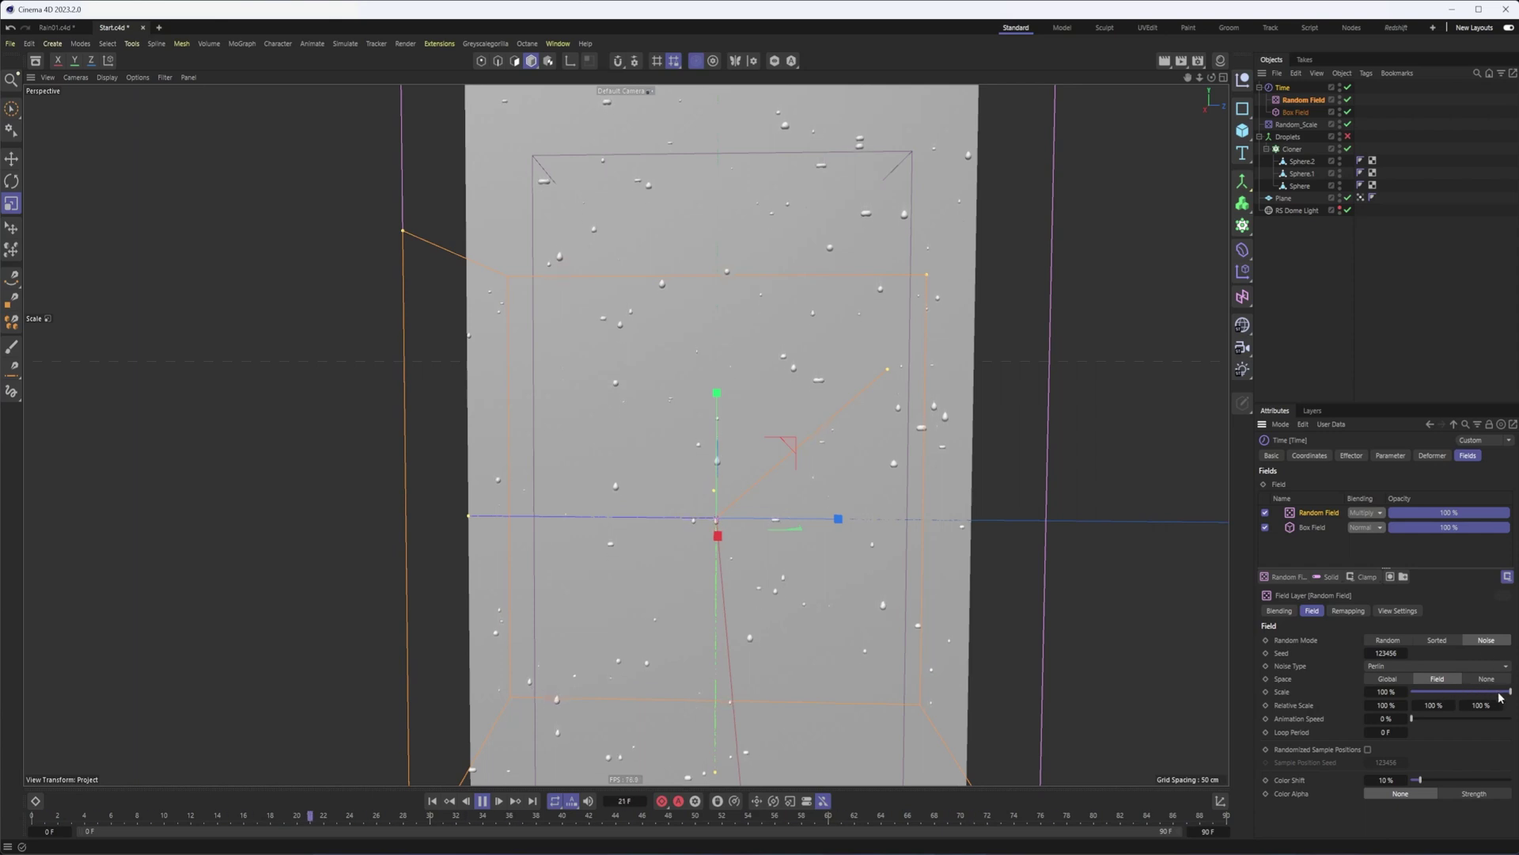
# - Turn on the Random Field's Viewplane Preview and view its noise pattern around the pane
pyautogui.moveTo(1503, 696)
pyautogui.mouseDown()
pyautogui.moveTo(1477, 697)
pyautogui.moveTo(1513, 696)
pyautogui.mouseUp()
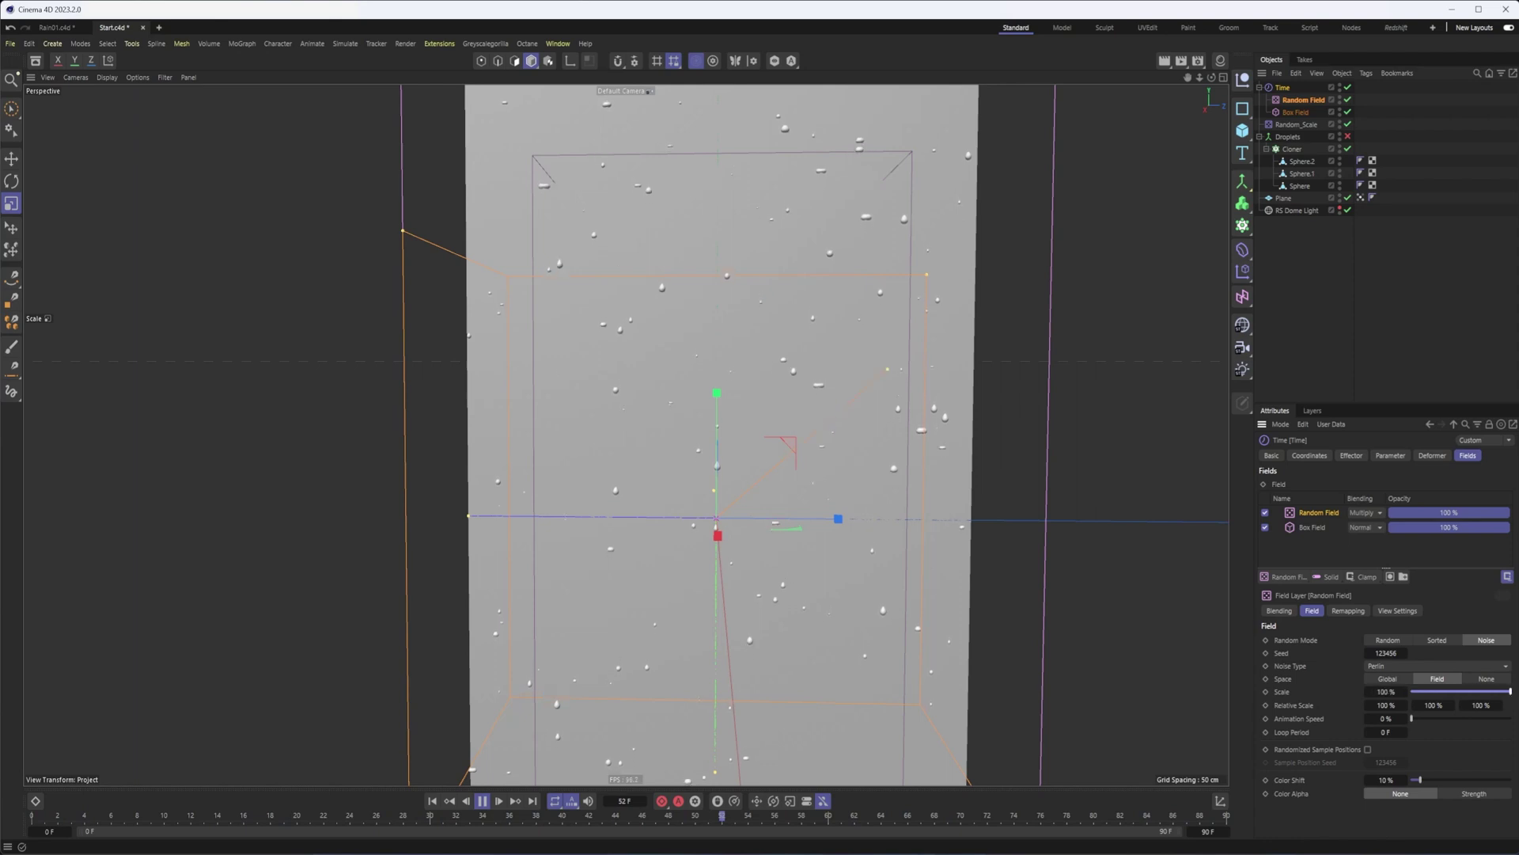
pyautogui.click(1297, 101)
pyautogui.click(1280, 470)
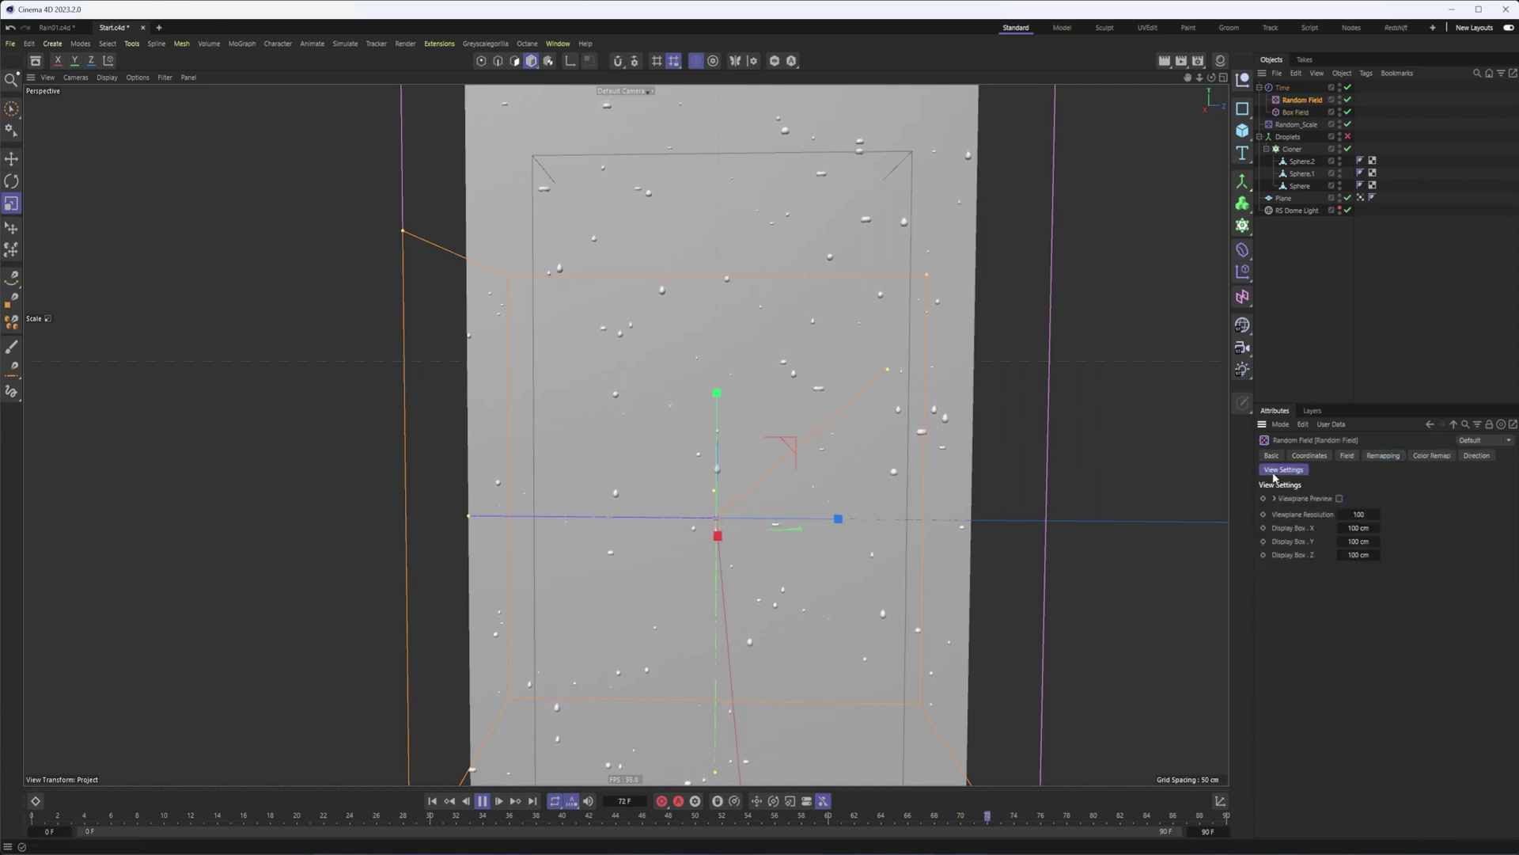
pyautogui.click(1340, 500)
pyautogui.keyDown('alt'); pyautogui.moveTo(490, 349); pyautogui.dragTo(396, 385); pyautogui.keyUp('alt')
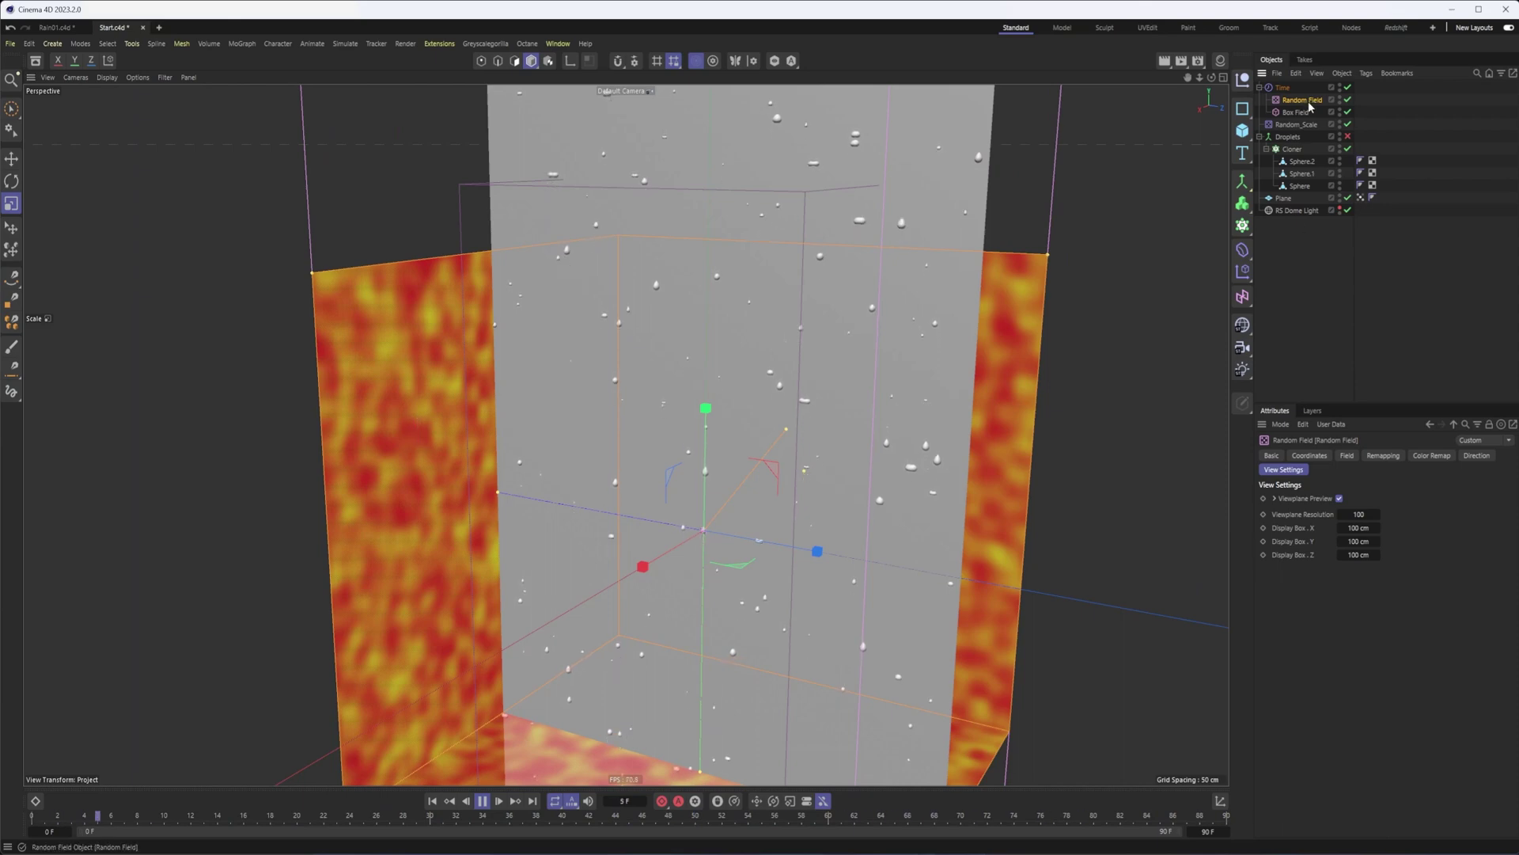
# - Reduce the Random Field's noise scale to about 44% and check the finer pattern around the pane
pyautogui.click(1348, 456)
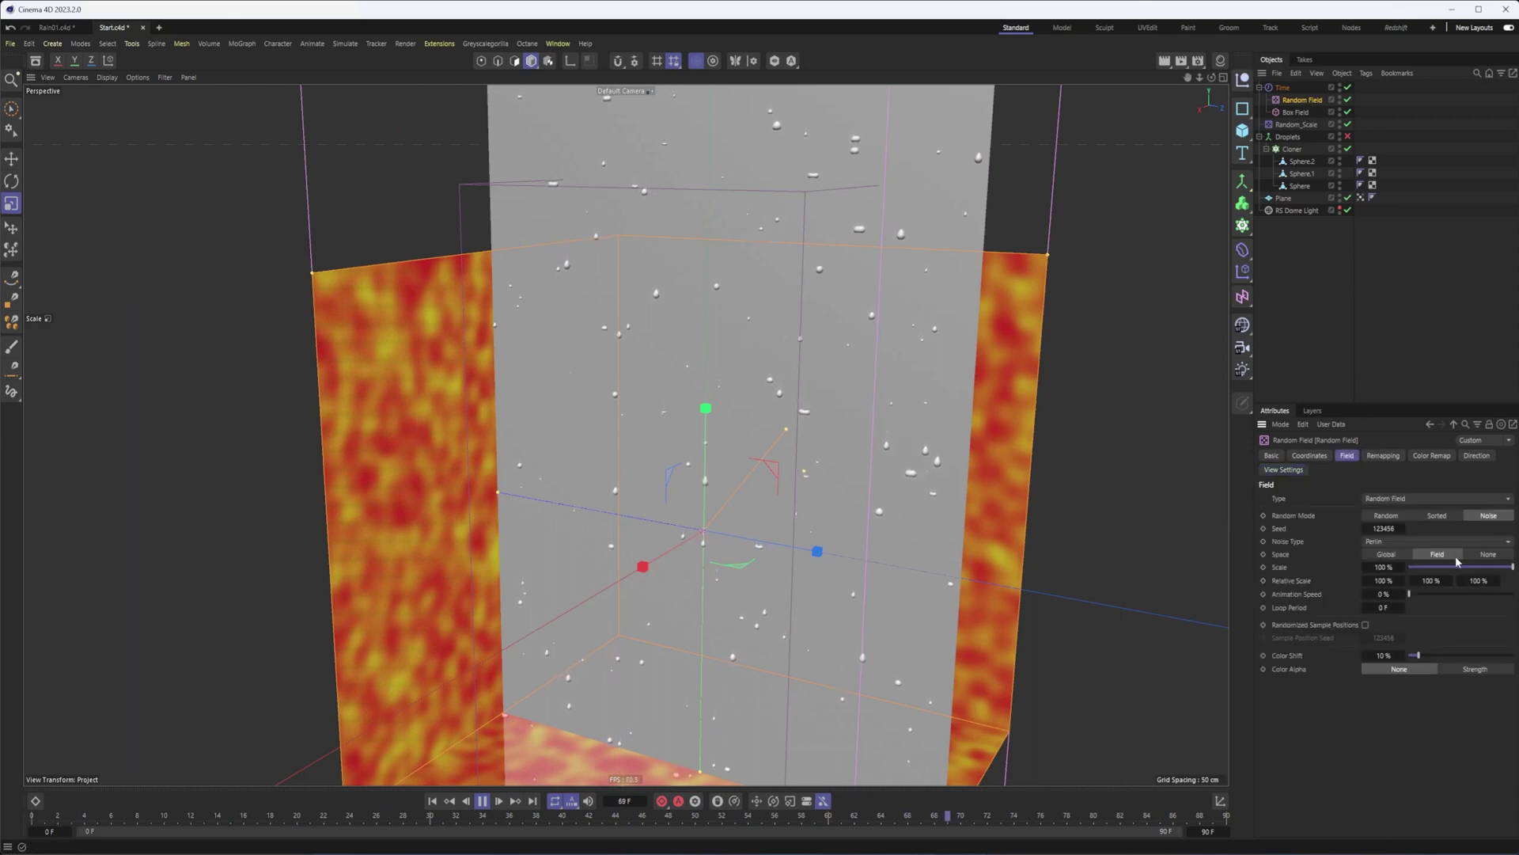
pyautogui.moveTo(1465, 567); pyautogui.dragTo(1456, 567)
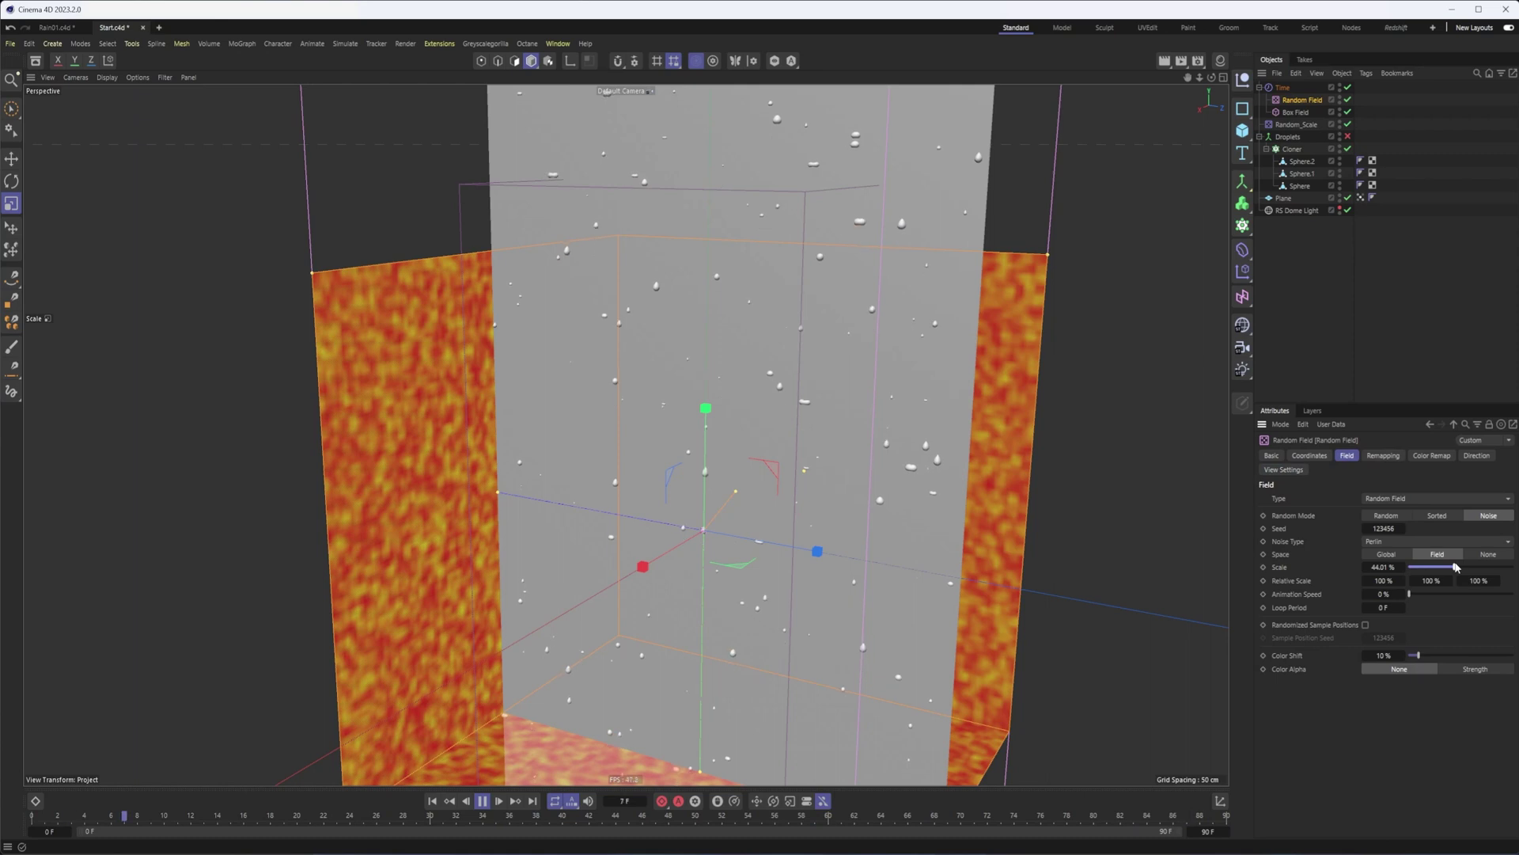
pyautogui.keyDown('alt'); pyautogui.moveTo(779, 484); pyautogui.dragTo(828, 470); pyautogui.keyUp('alt')
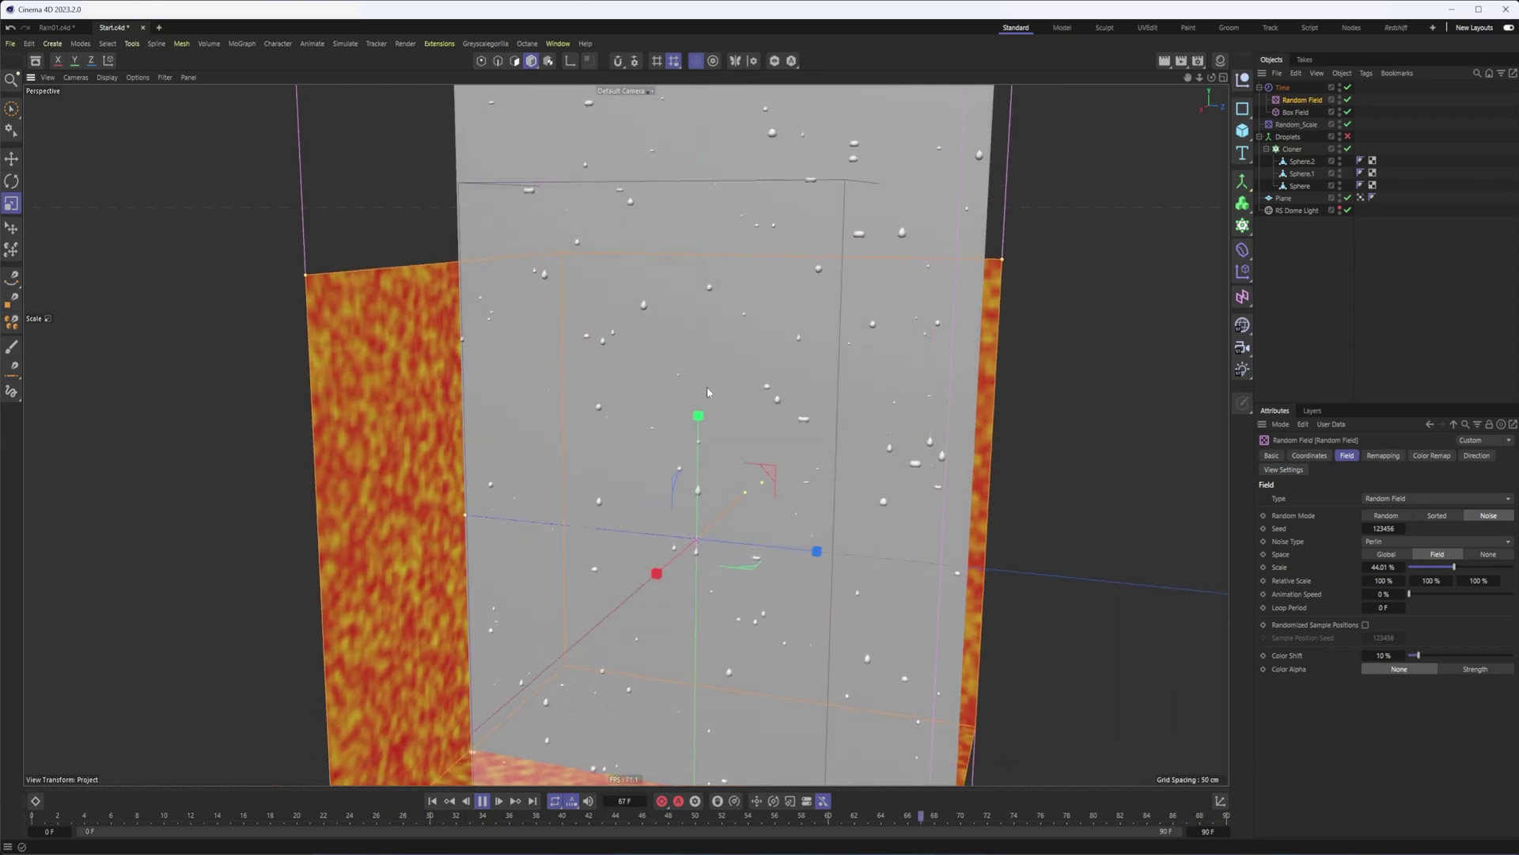
pyautogui.keyDown('alt'); pyautogui.moveTo(751, 385); pyautogui.dragTo(801, 410); pyautogui.keyUp('alt')
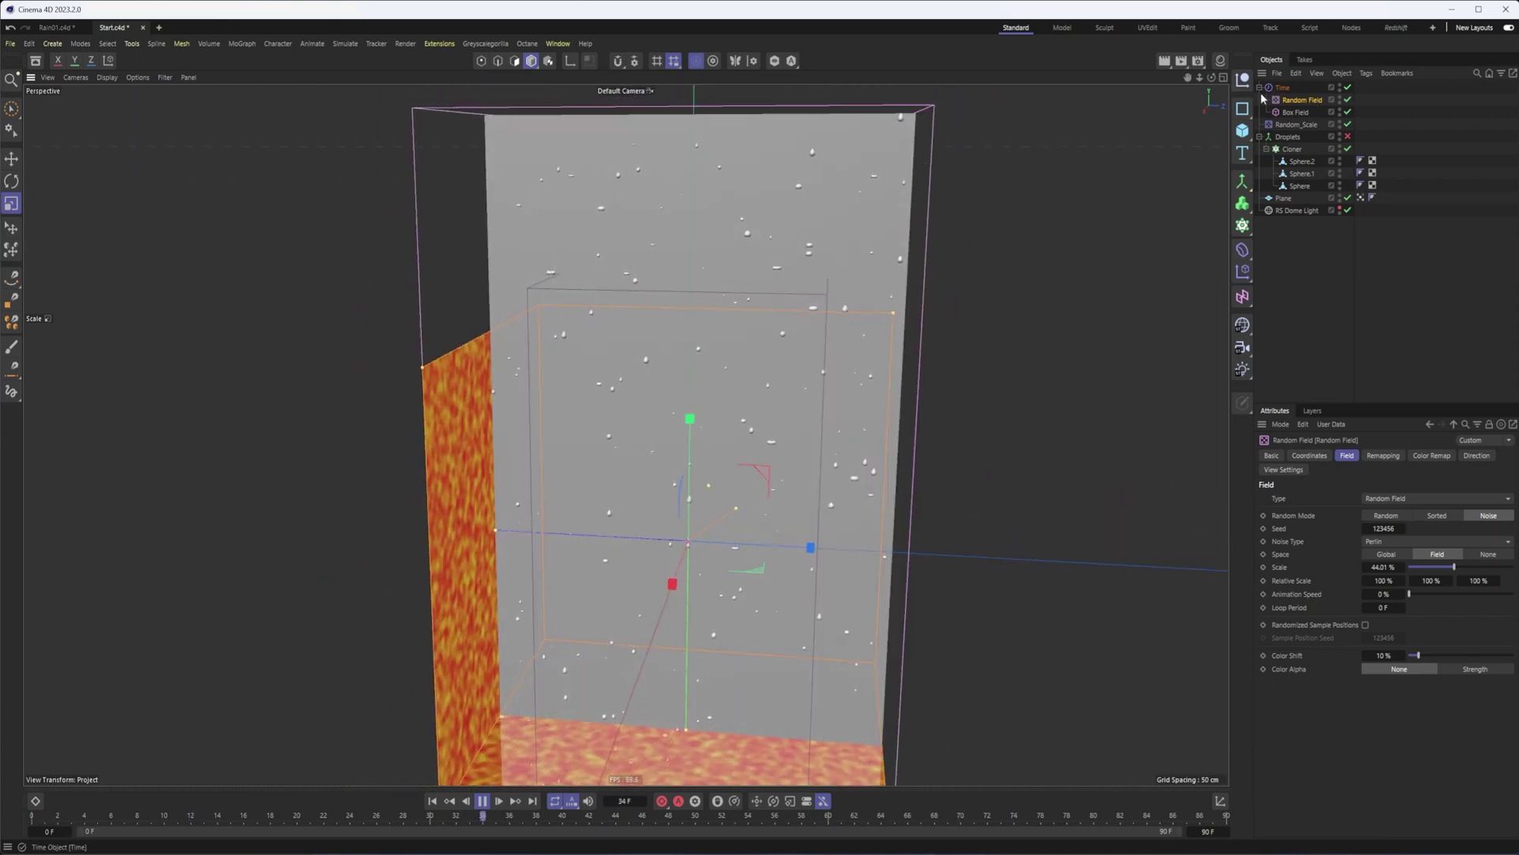
pyautogui.keyDown('alt'); pyautogui.moveTo(706, 387); pyautogui.dragTo(723, 394); pyautogui.keyUp('alt')
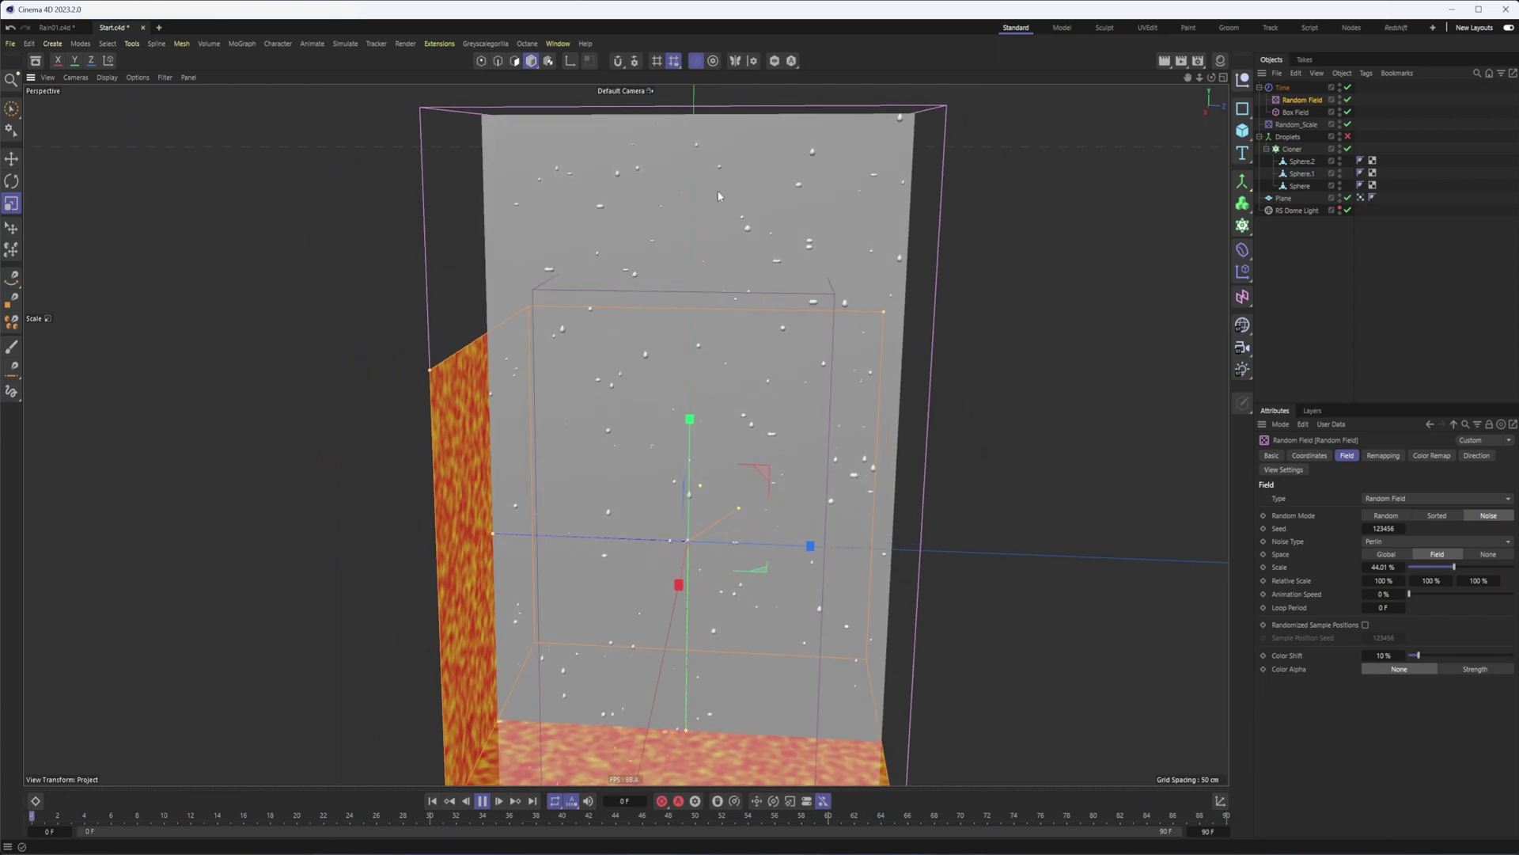
# - Rename the Time effector Time_Pos, then duplicate it with its fields and name the copy Time_Scale
pyautogui.doubleClick(1284, 88)
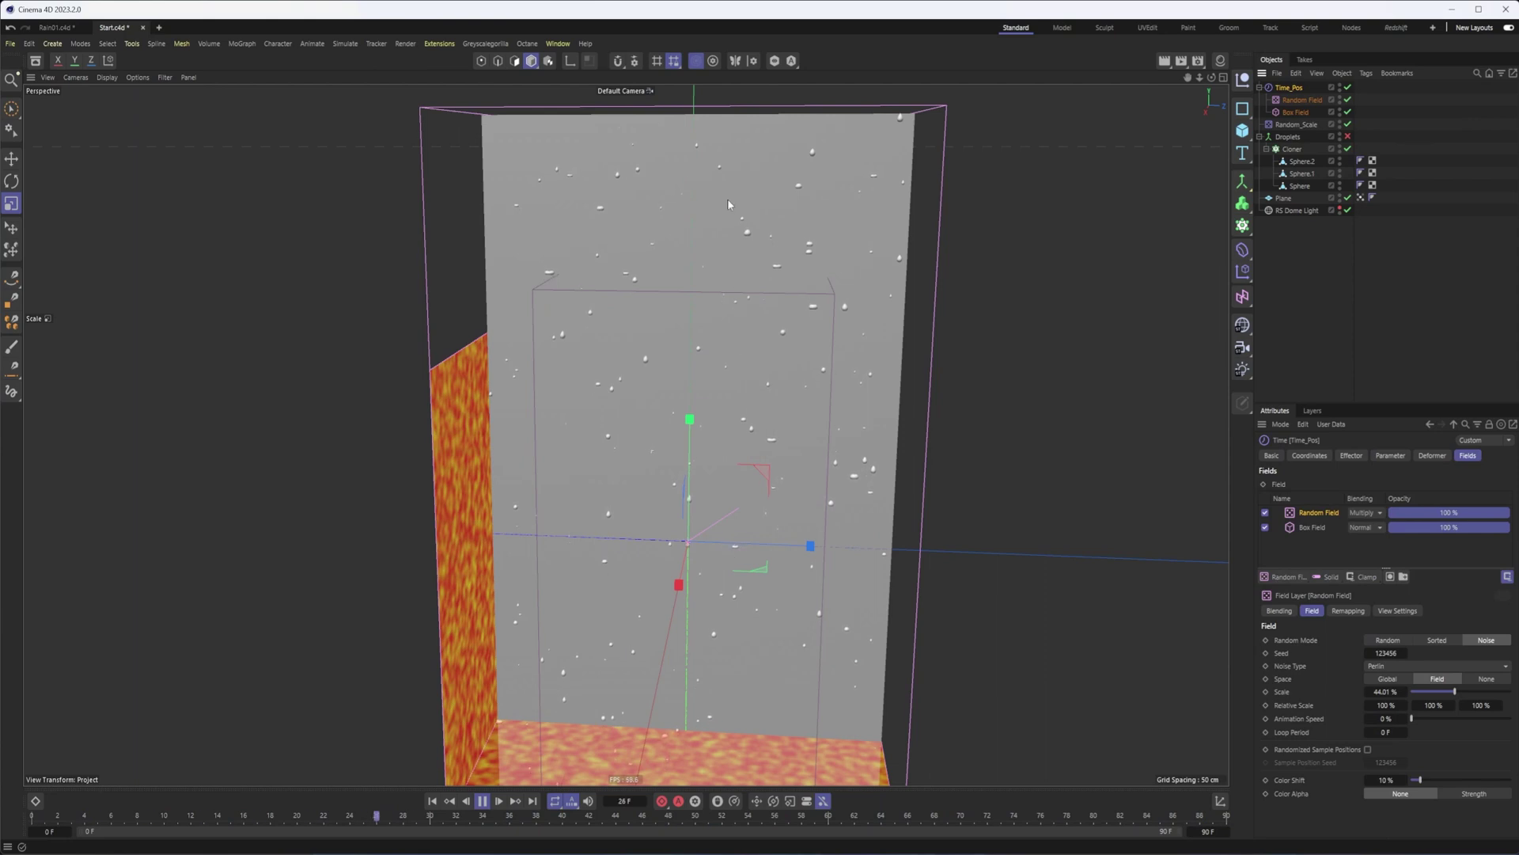
pyautogui.keyDown('ctrl'); pyautogui.moveTo(1299, 86); pyautogui.dragTo(1301, 92); pyautogui.keyUp('ctrl')
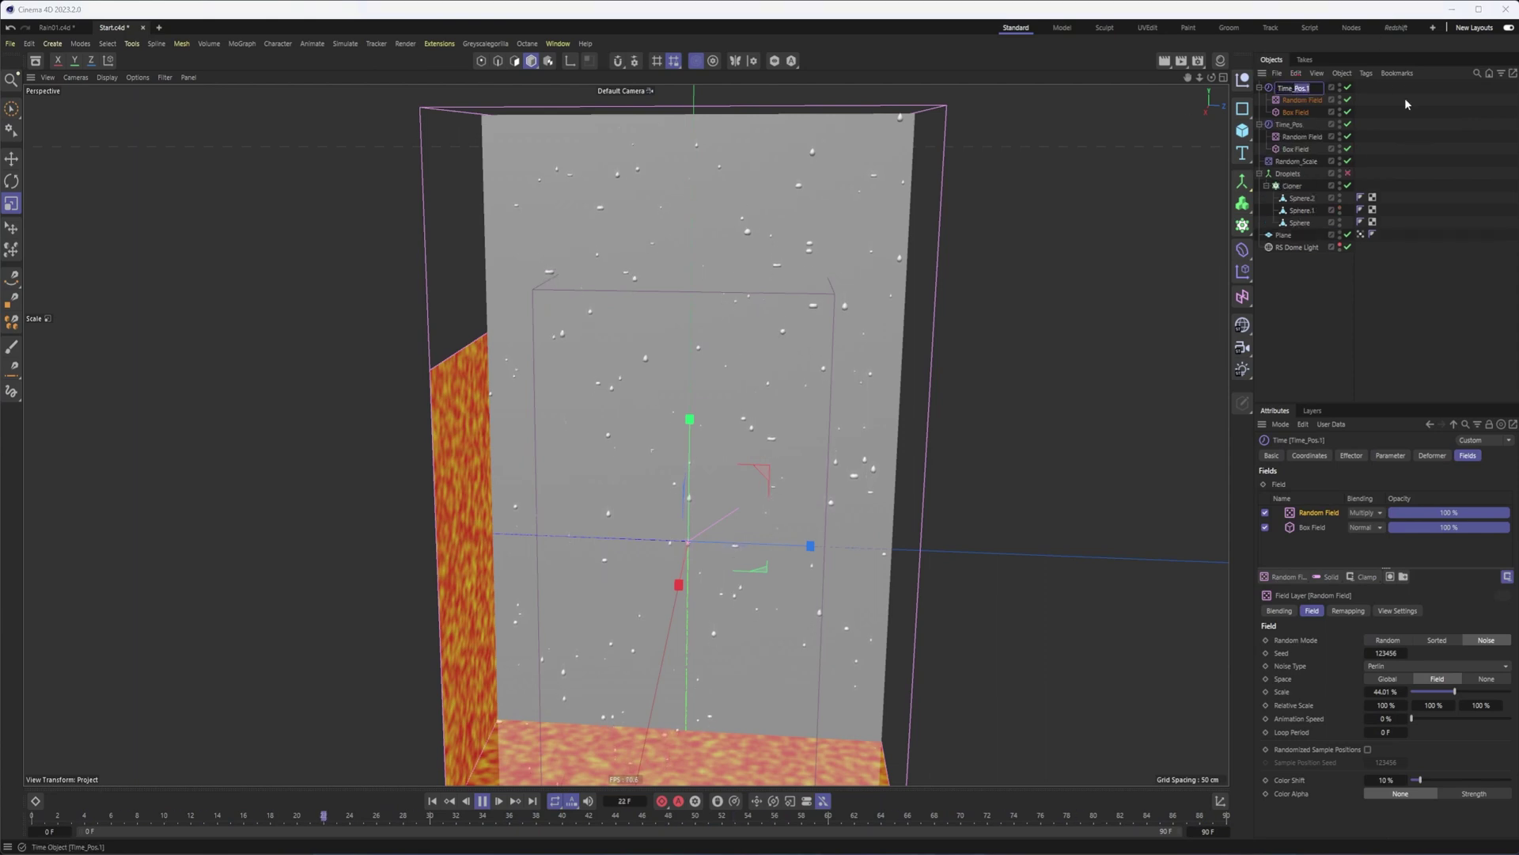
pyautogui.write('Scale')
pyautogui.press('Return')
# - Add Time_Scale to the Cloner's effectors list, below Time_Pos
pyautogui.click(1290, 186)
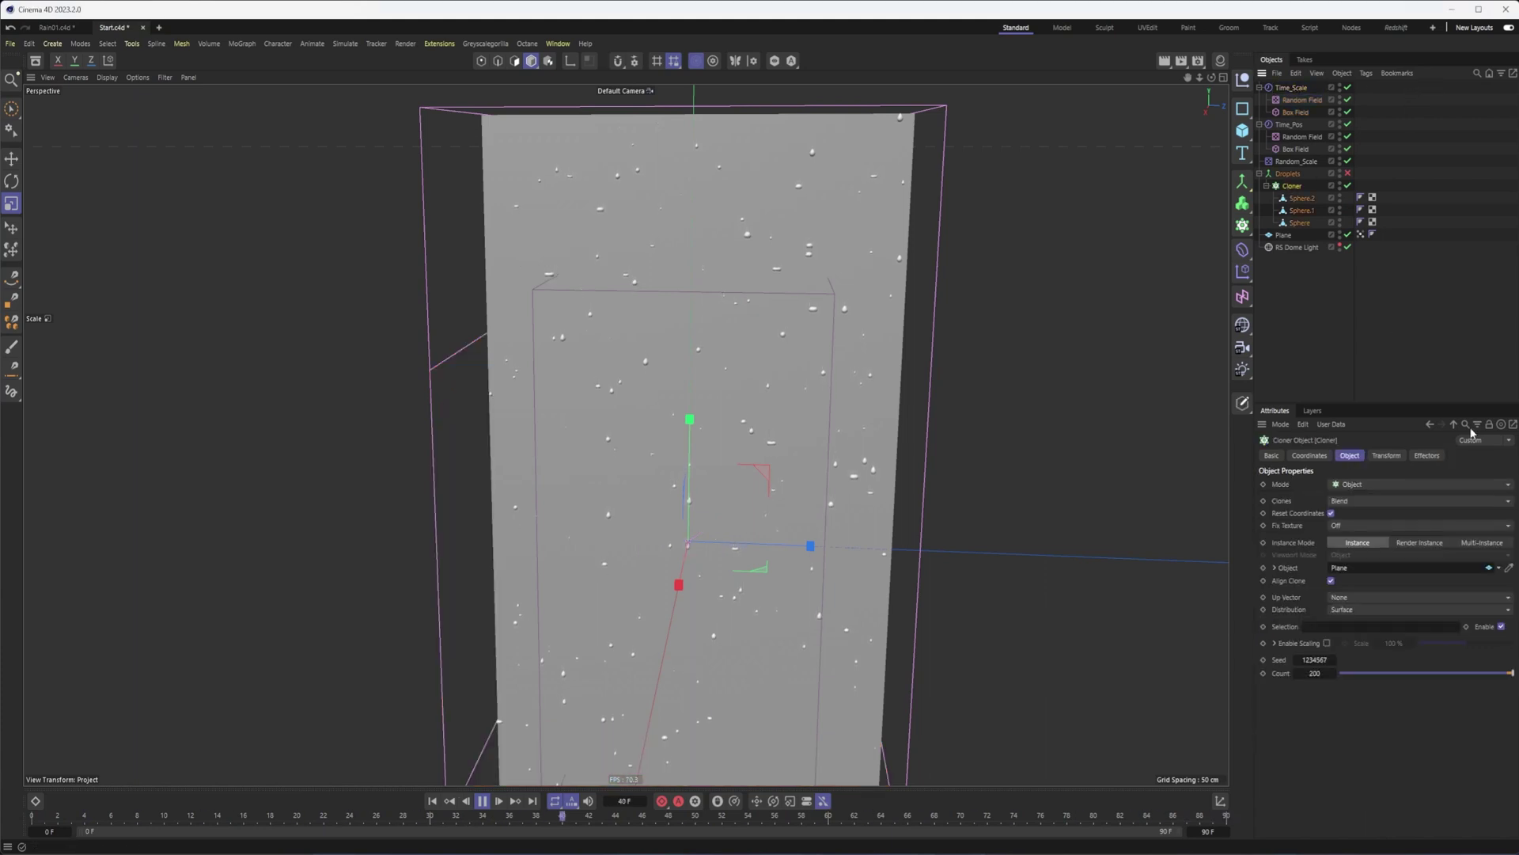
pyautogui.click(1428, 456)
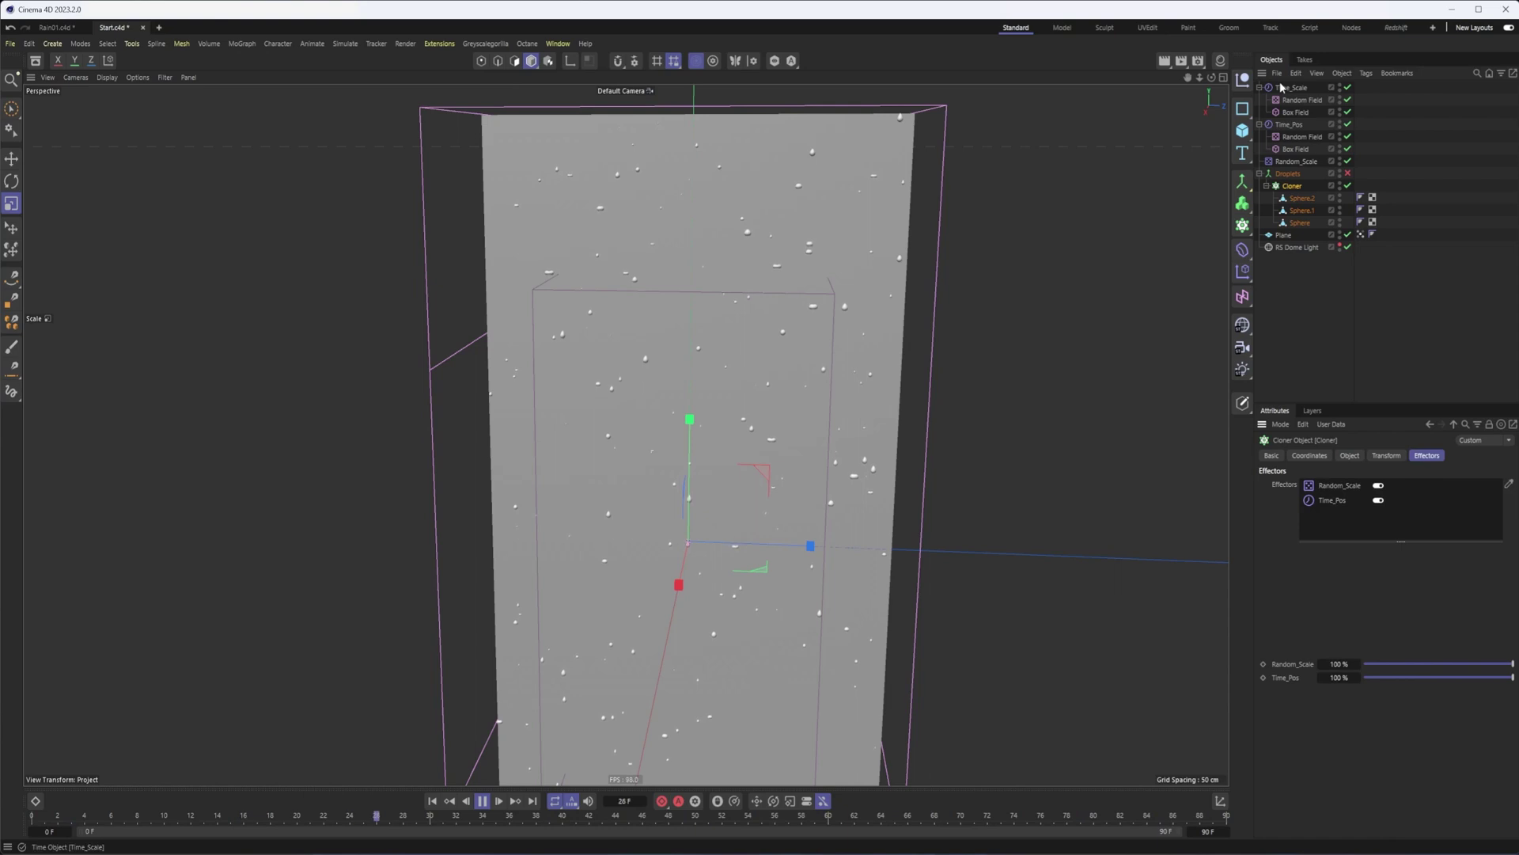
pyautogui.moveTo(1327, 510); pyautogui.dragTo(1329, 513)
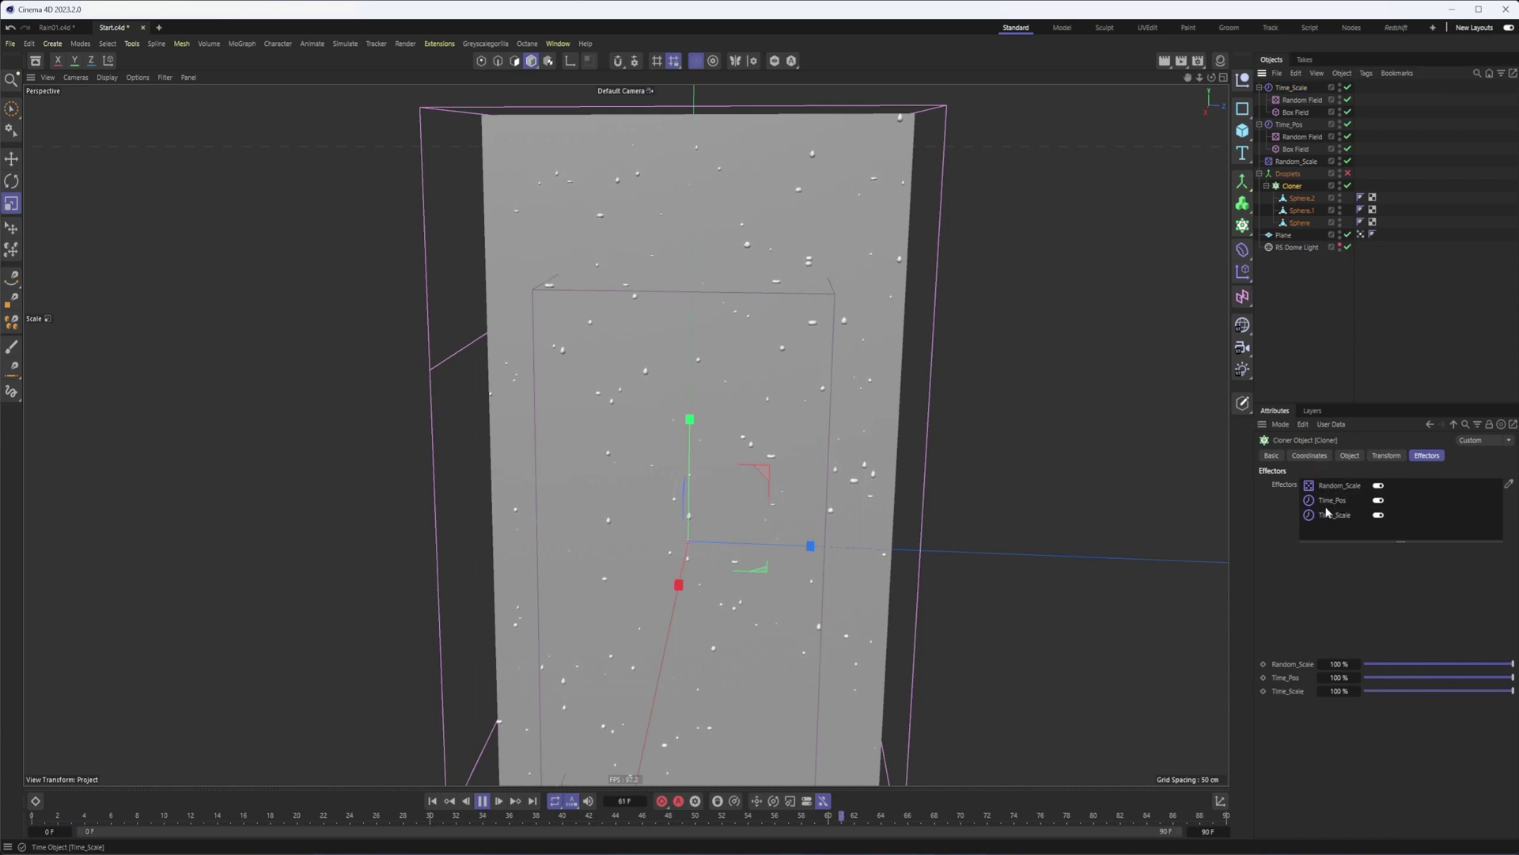
# - Switch the Time_Scale effector from Position to Scale with S.Y at 1, and check the stretching droplets
pyautogui.click(1296, 89)
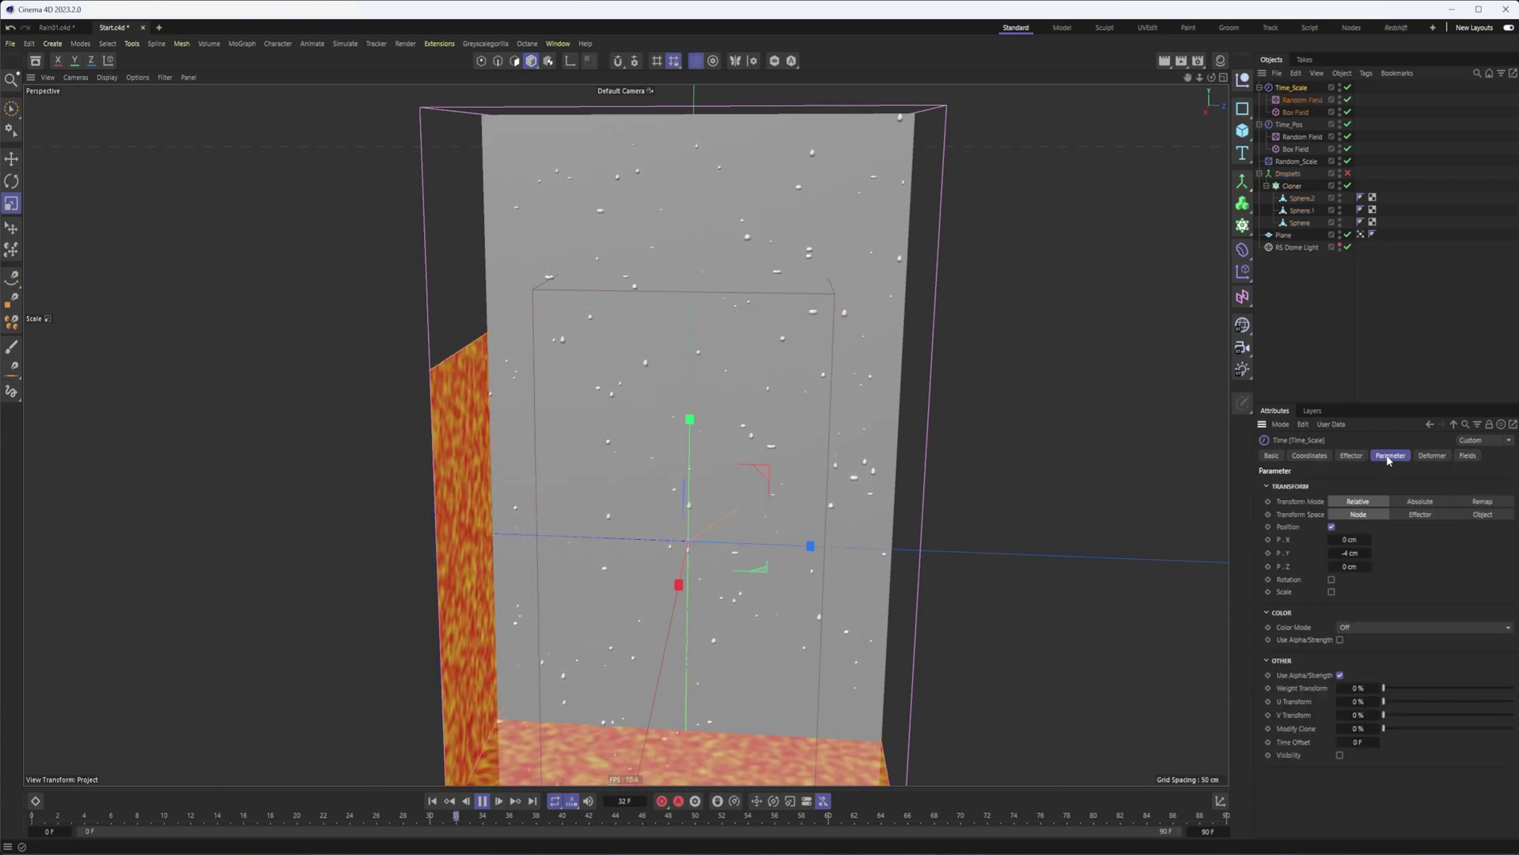
pyautogui.click(1332, 528)
pyautogui.click(1331, 552)
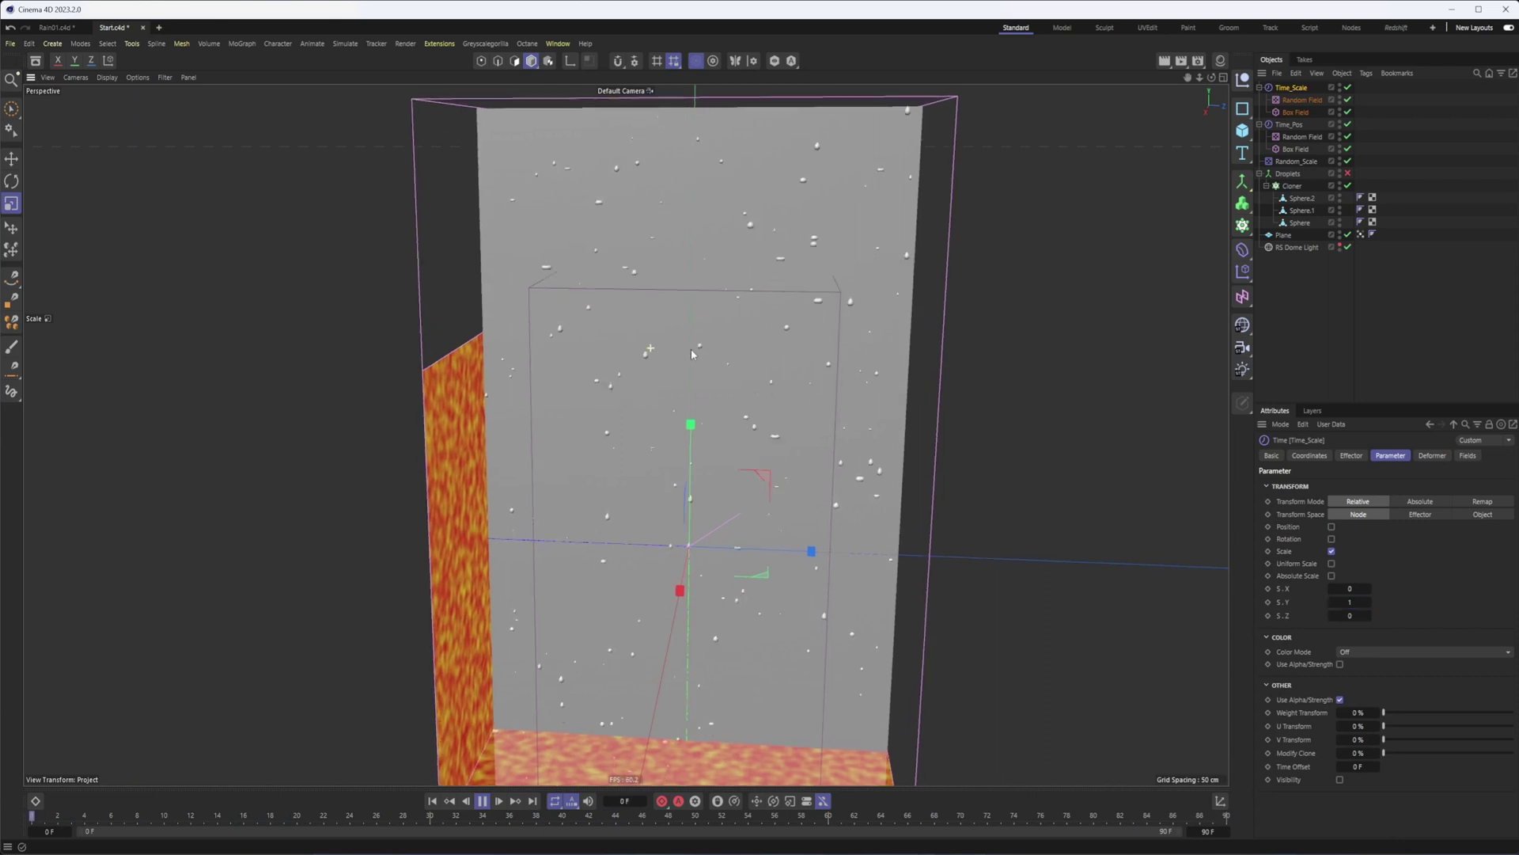
pyautogui.scroll(4, 687, 410)
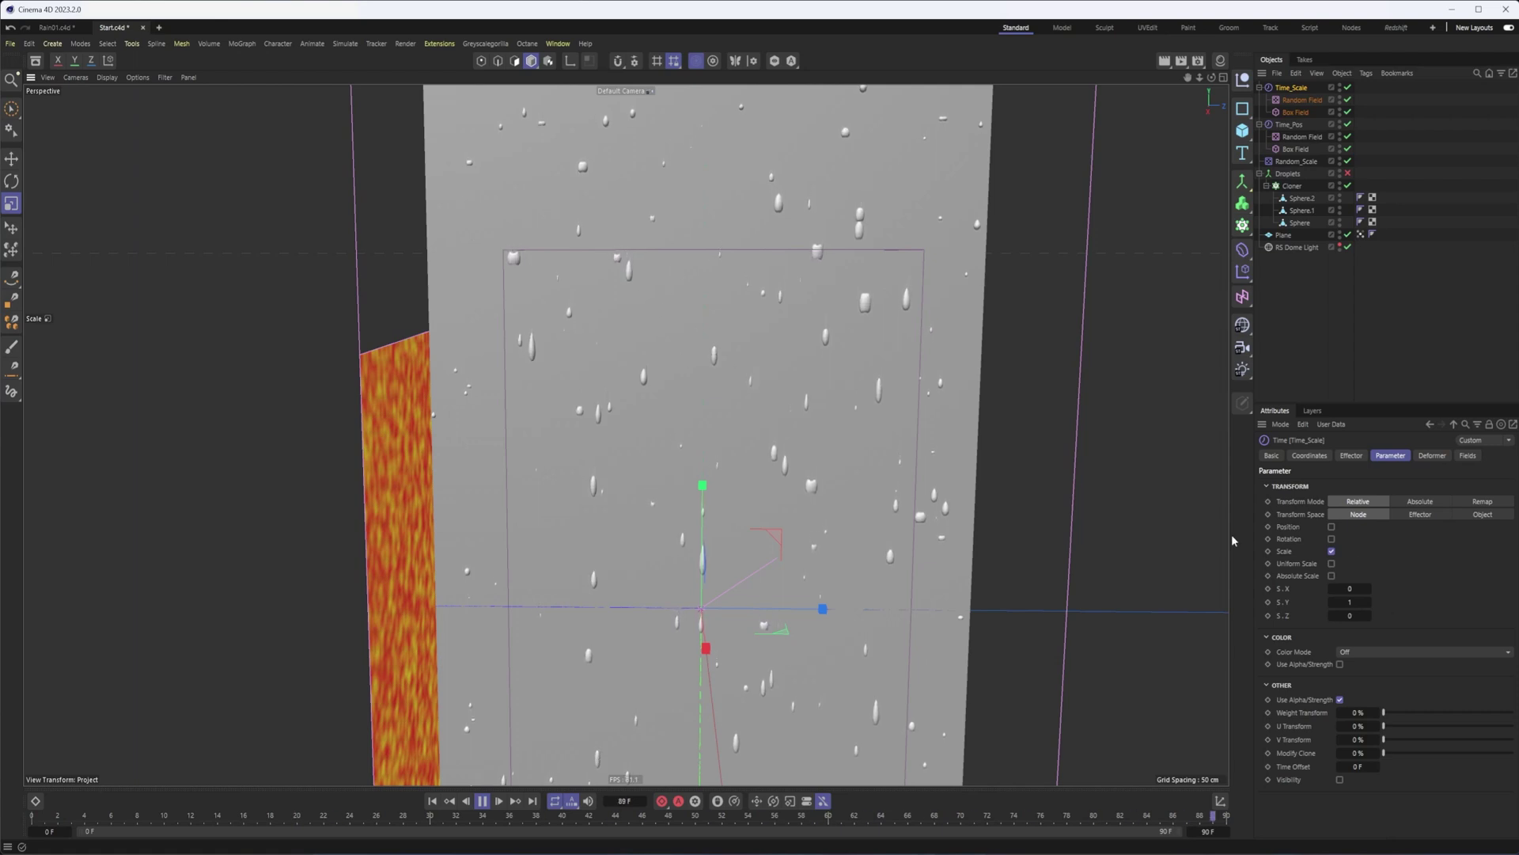
pyautogui.scroll(-4, 747, 473)
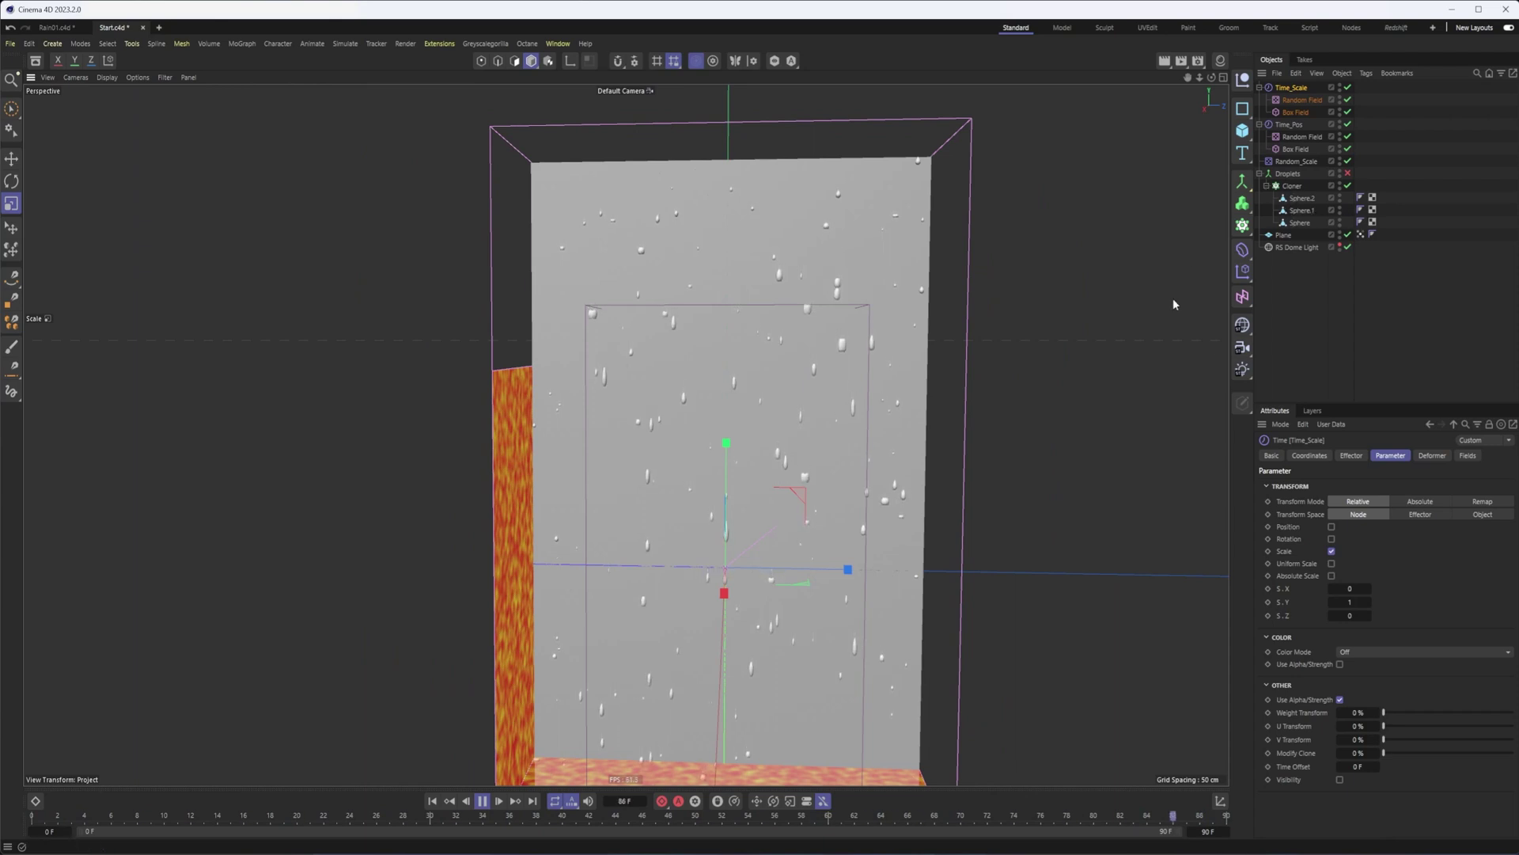
pyautogui.moveTo(905, 348)
pyautogui.keyDown('alt'); pyautogui.mouseDown()
pyautogui.moveTo(976, 357)
pyautogui.moveTo(902, 358)
pyautogui.mouseUp(); pyautogui.keyUp('alt')
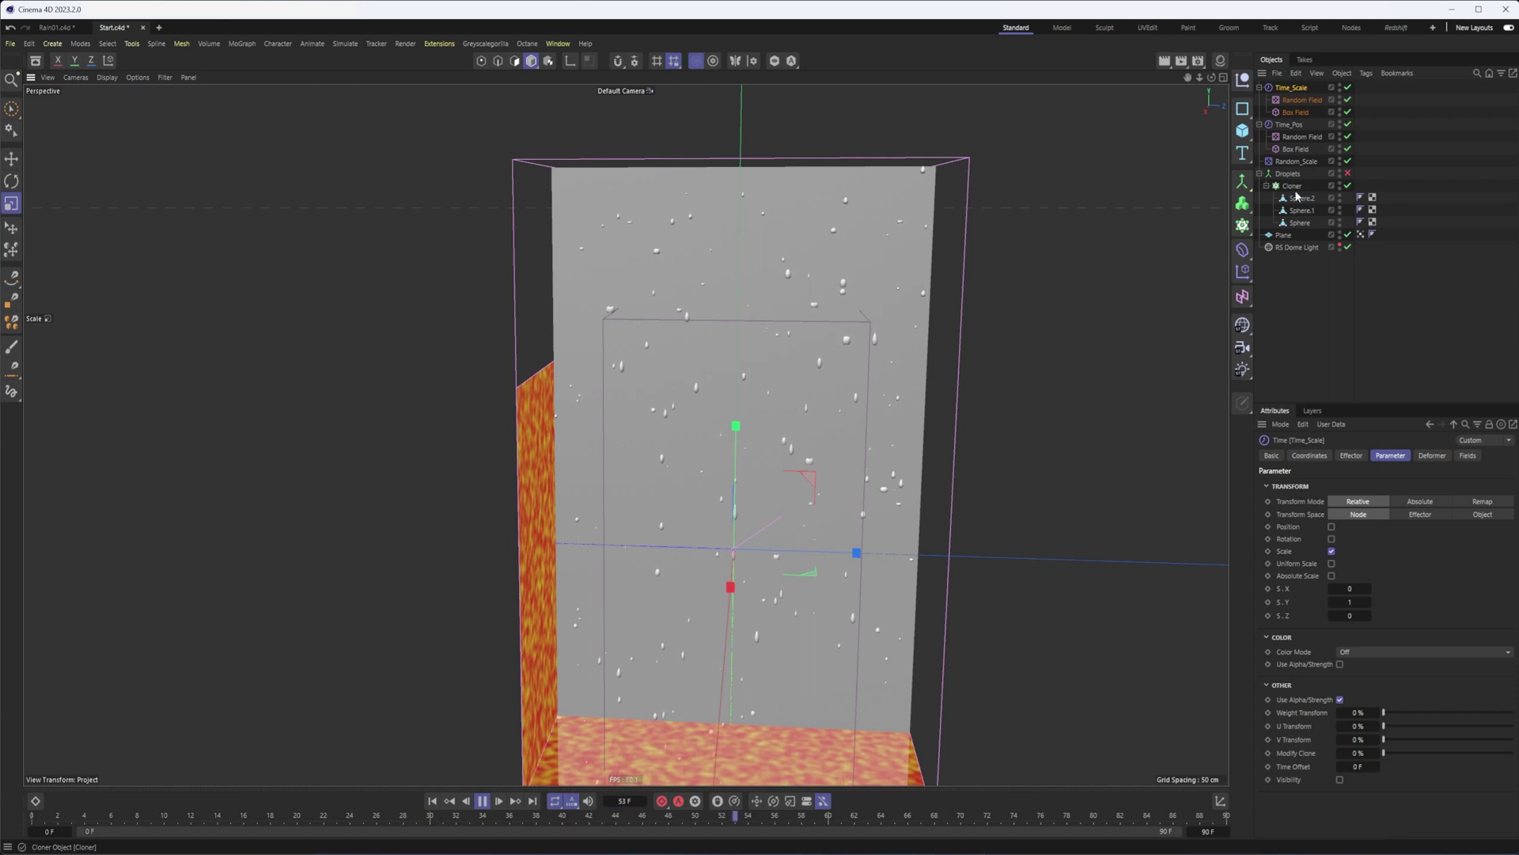
pyautogui.keyDown('shift'); pyautogui.click(1300, 224); pyautogui.keyUp('shift')
pyautogui.moveTo(1083, 242); pyautogui.dragTo(1006, 264)
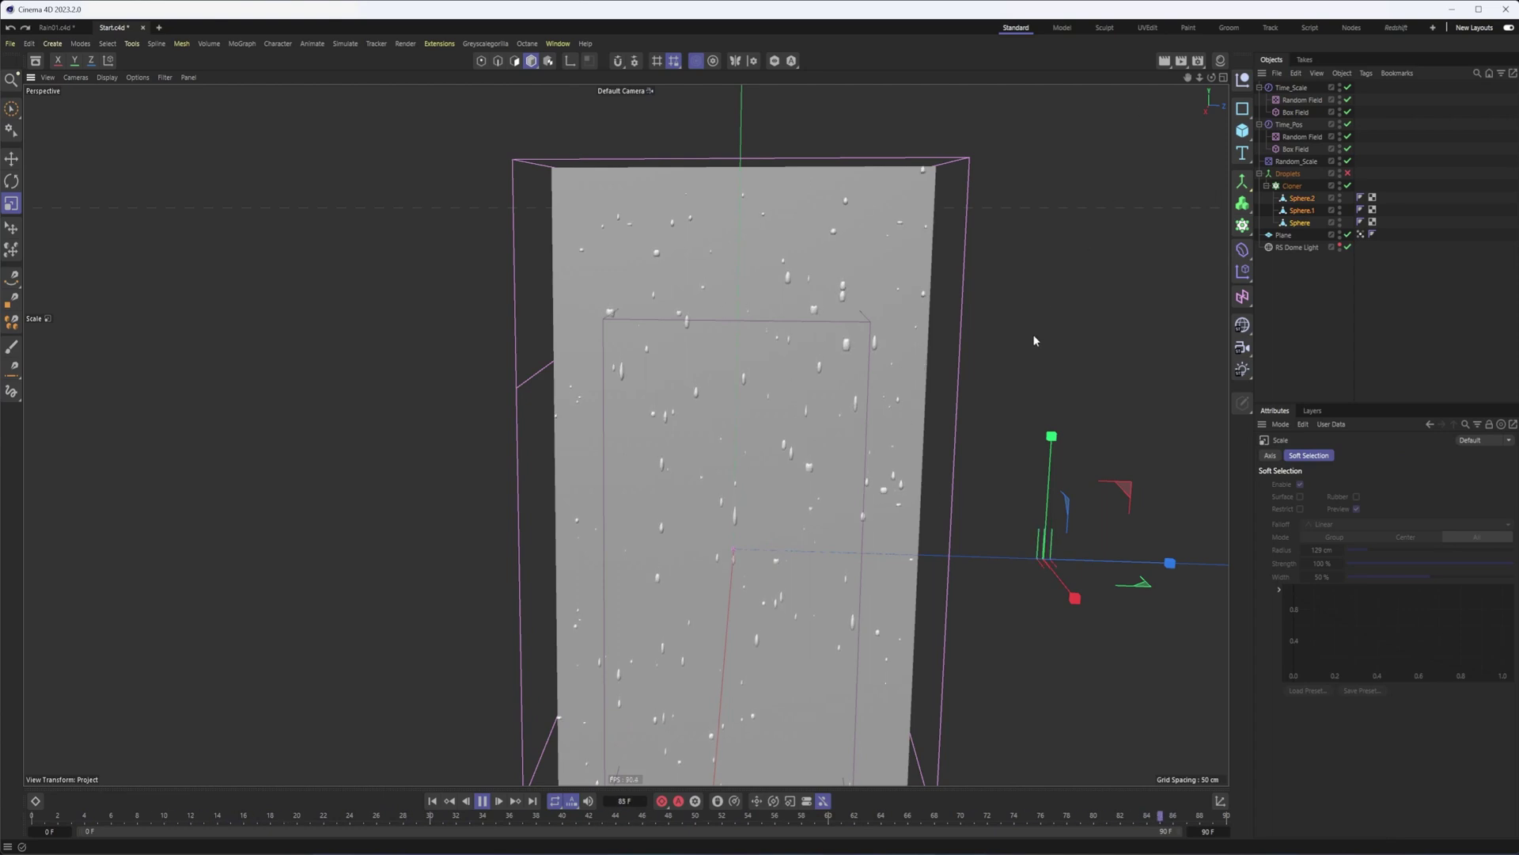
pyautogui.keyDown('alt'); pyautogui.moveTo(1019, 363); pyautogui.dragTo(1033, 360); pyautogui.keyUp('alt')
# - Display the Plane's vertex map, enable the Droplets object, and inspect the weighting around the moving droplets
pyautogui.click(1360, 234)
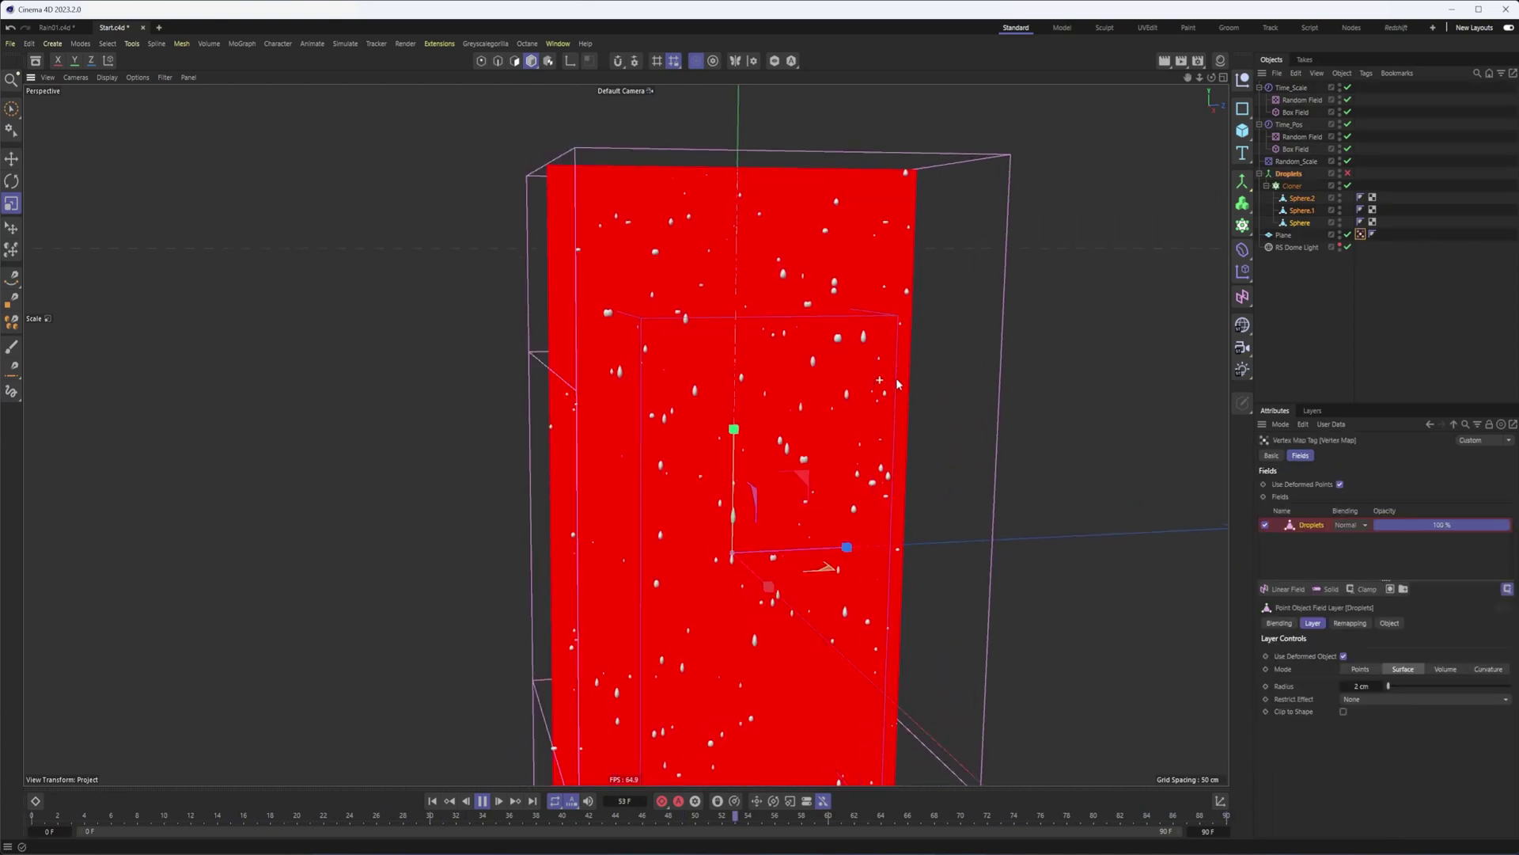
pyautogui.click(1348, 175)
pyautogui.scroll(2, 780, 347)
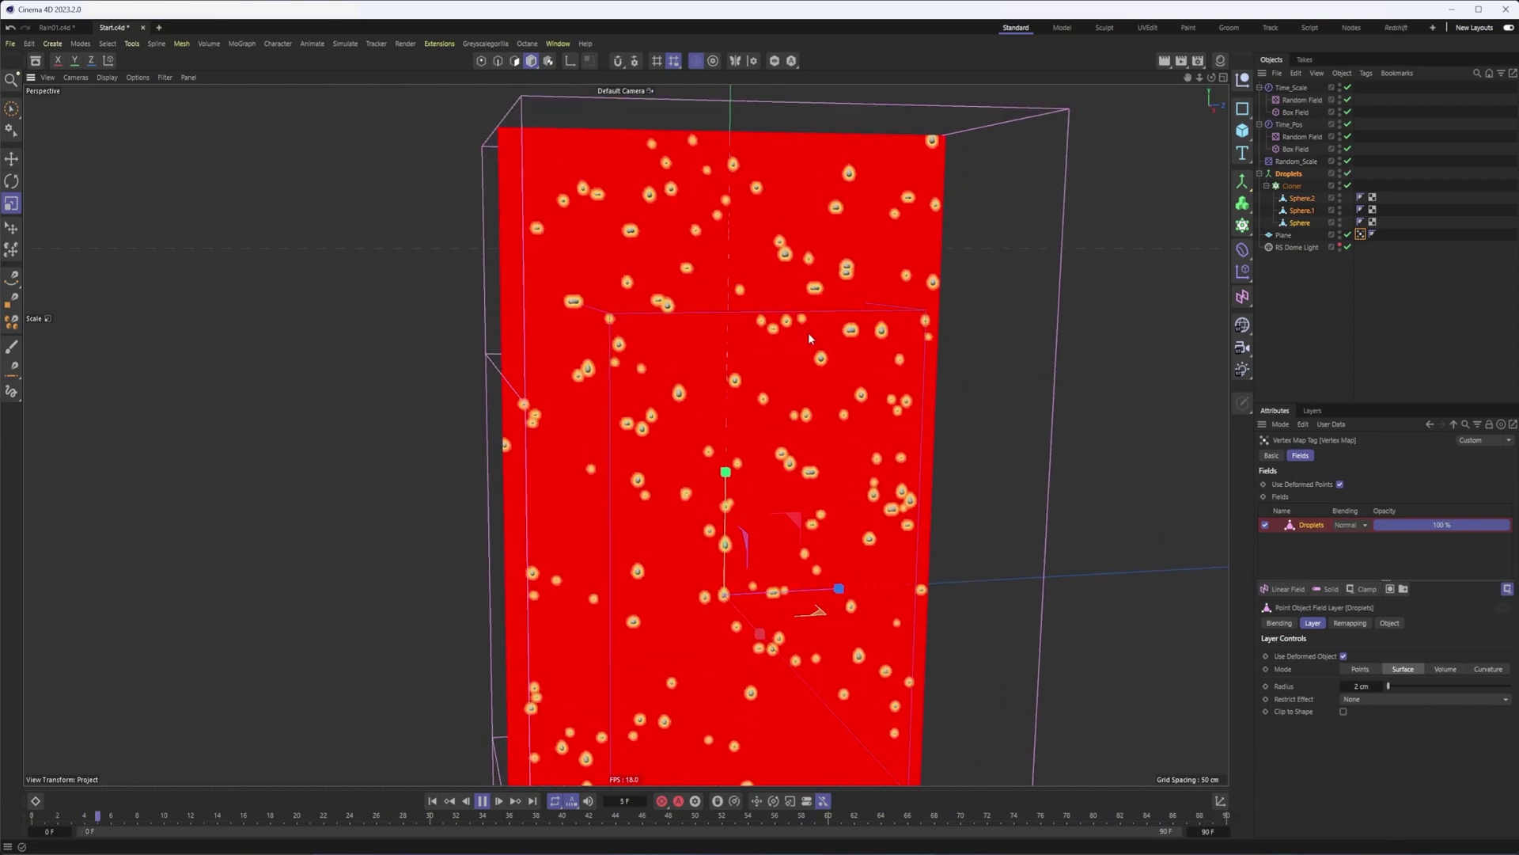
pyautogui.keyDown('alt'); pyautogui.moveTo(729, 389); pyautogui.dragTo(719, 388); pyautogui.keyUp('alt')
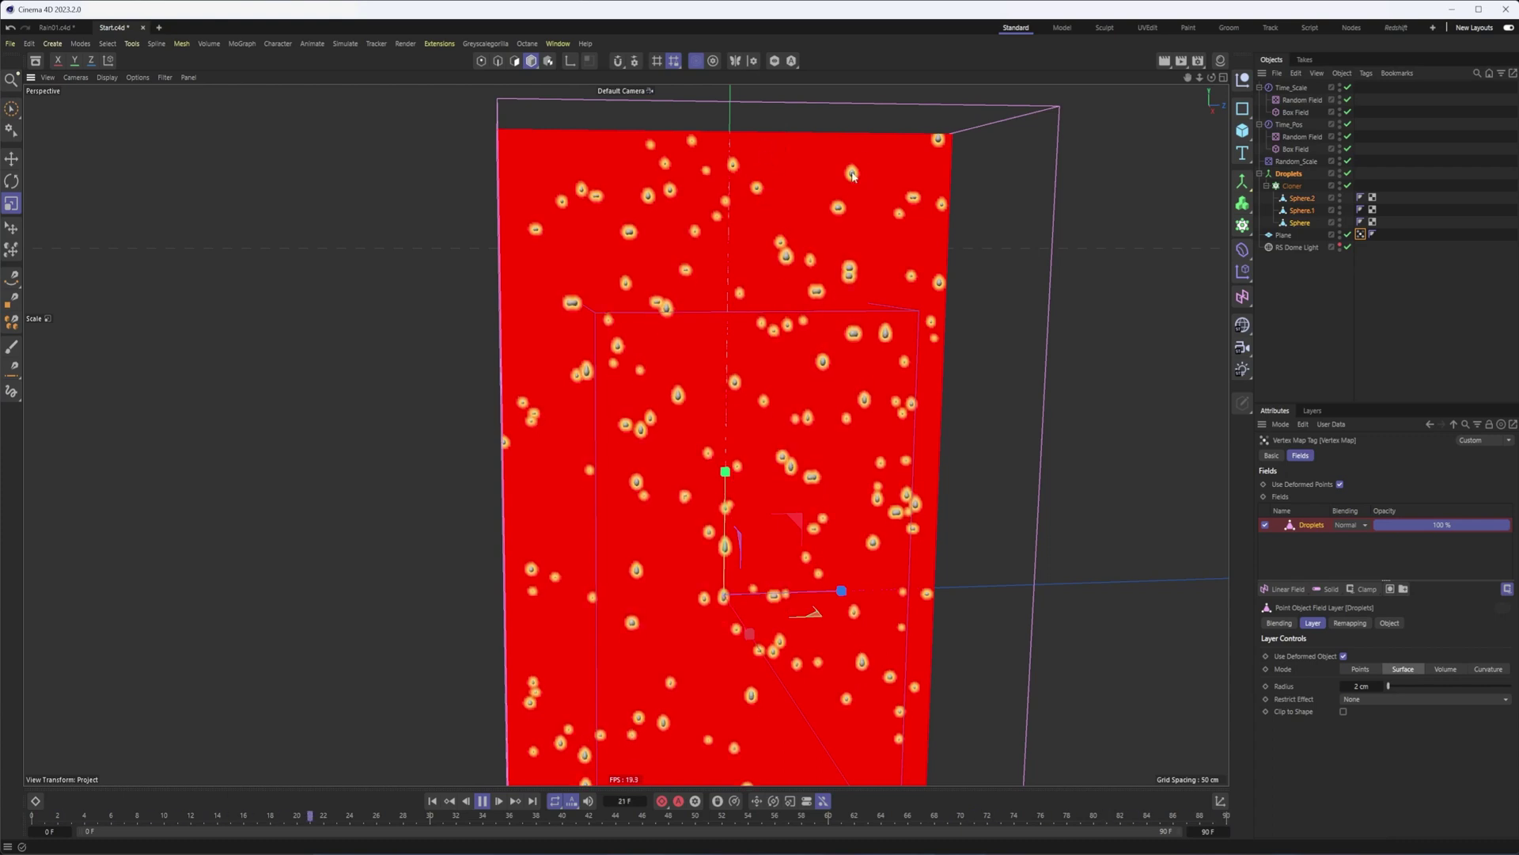
pyautogui.keyDown('alt'); pyautogui.moveTo(884, 431); pyautogui.dragTo(877, 430); pyautogui.keyUp('alt')
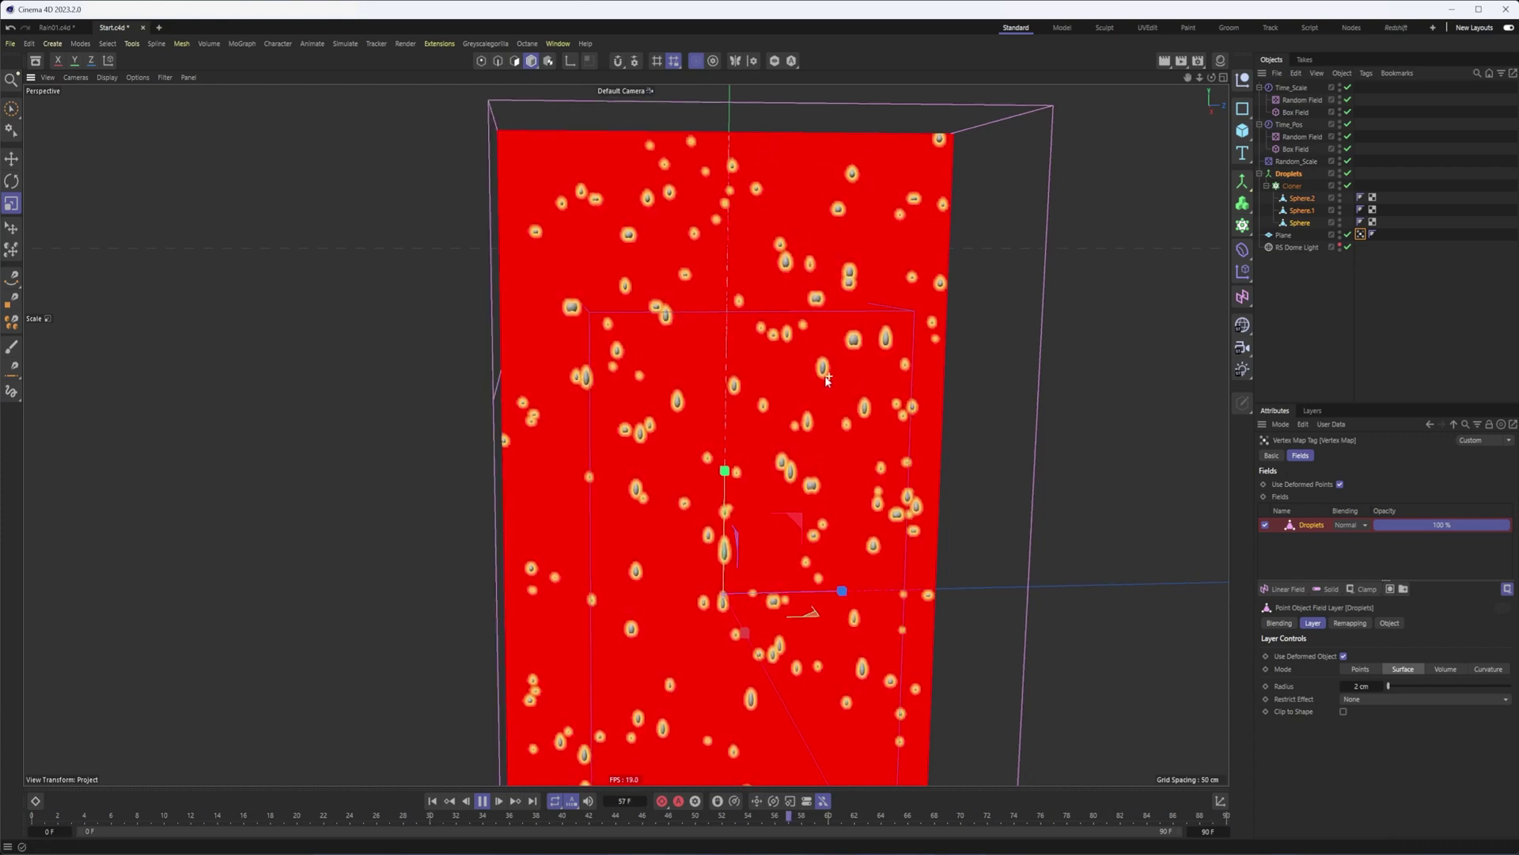
pyautogui.scroll(-1, 877, 430)
pyautogui.keyDown('alt'); pyautogui.moveTo(873, 425); pyautogui.dragTo(842, 334, button='middle'); pyautogui.keyUp('alt')
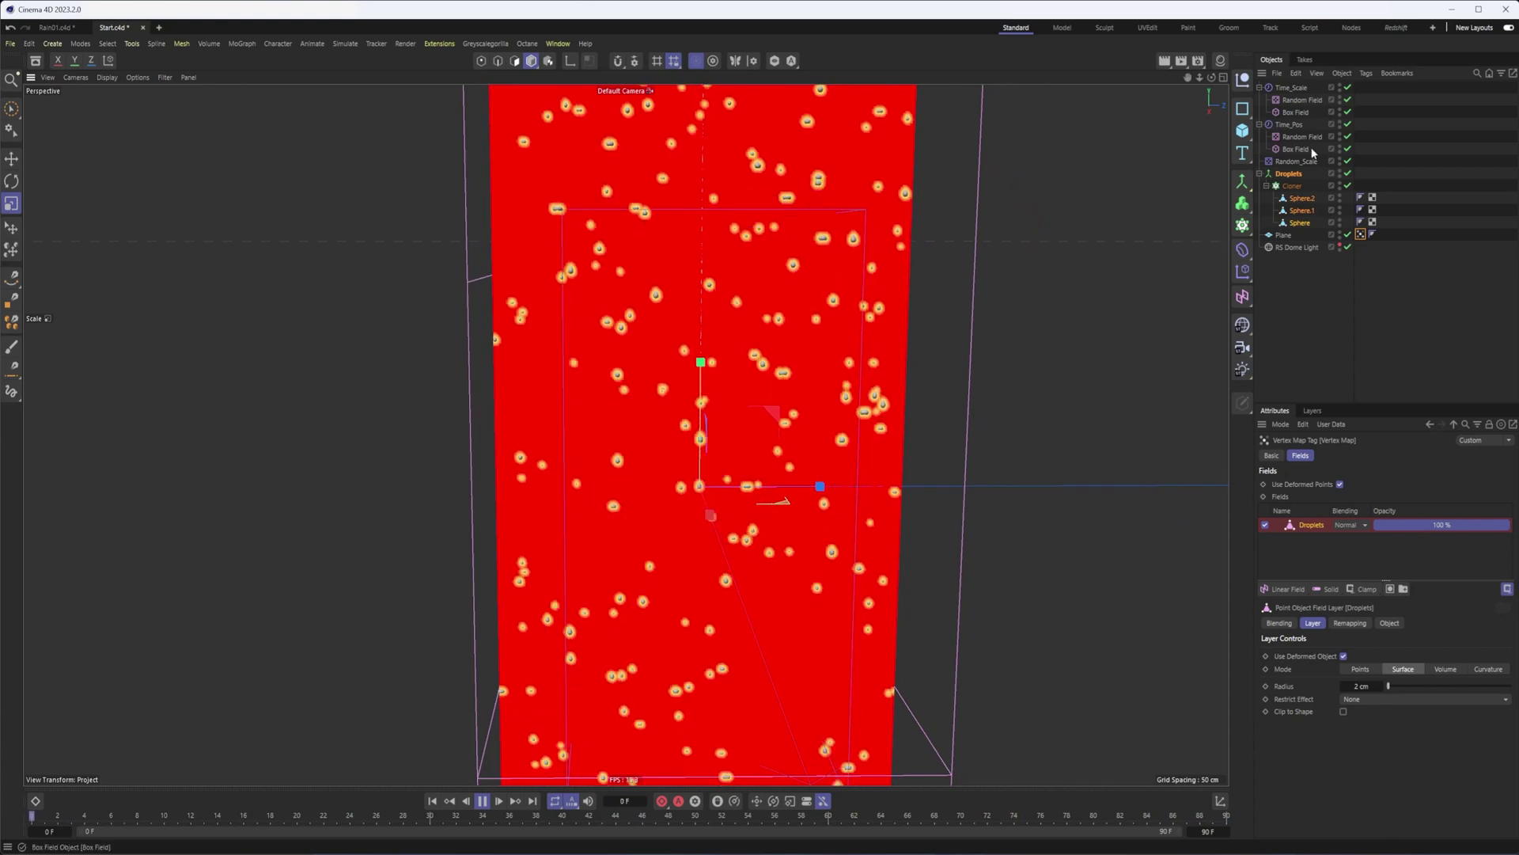
# - Set the Time_Pos effector's P.Y to -9 cm and check the faster sliding droplets
pyautogui.click(1290, 124)
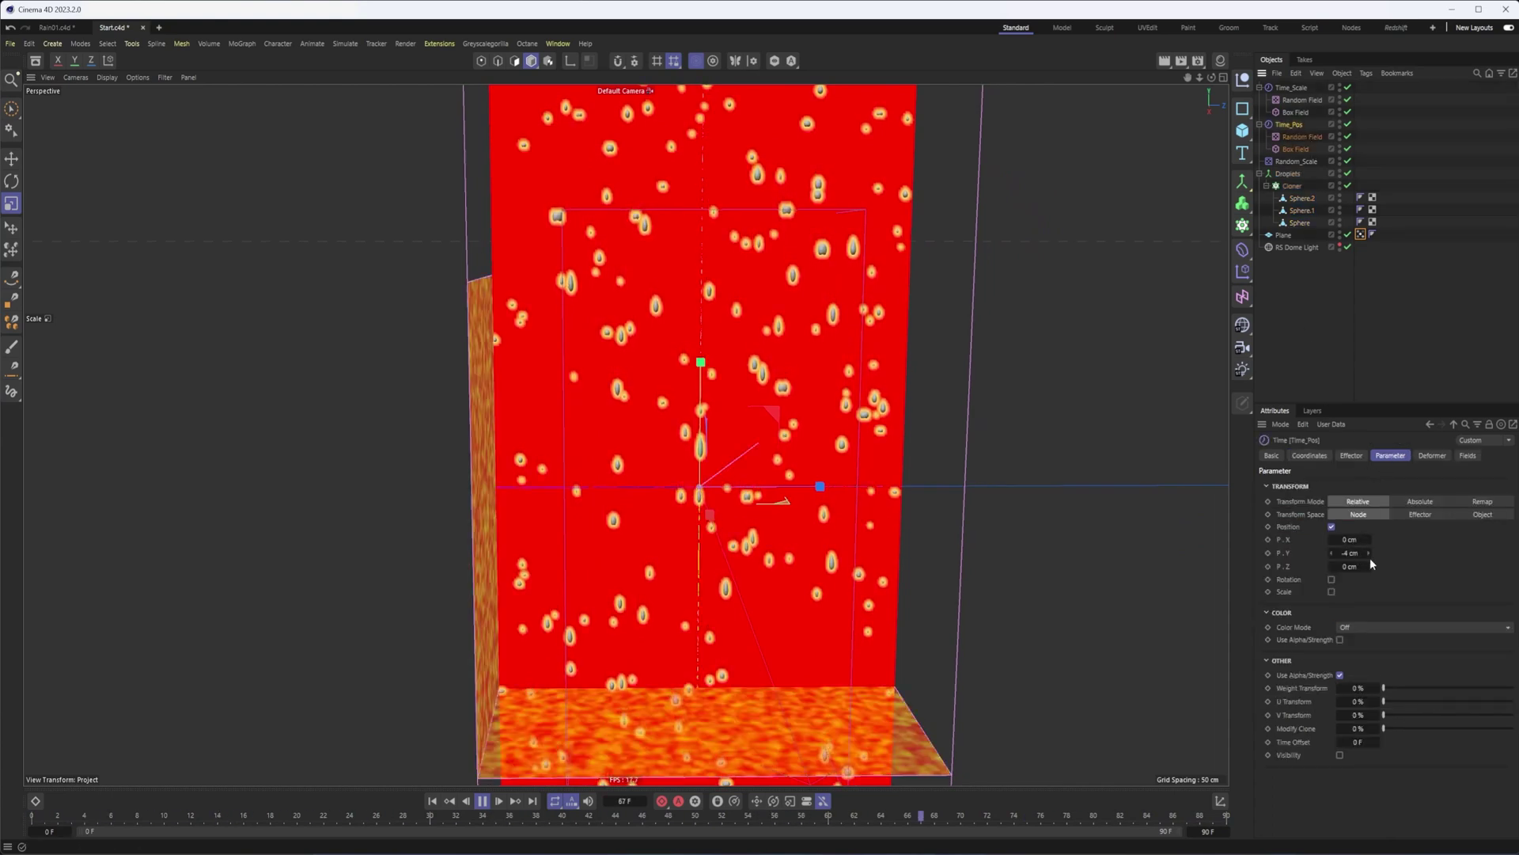
pyautogui.click(1331, 554)
pyautogui.click(1331, 553)
pyautogui.click(1331, 553)
pyautogui.click(1331, 553)
pyautogui.click(1331, 554)
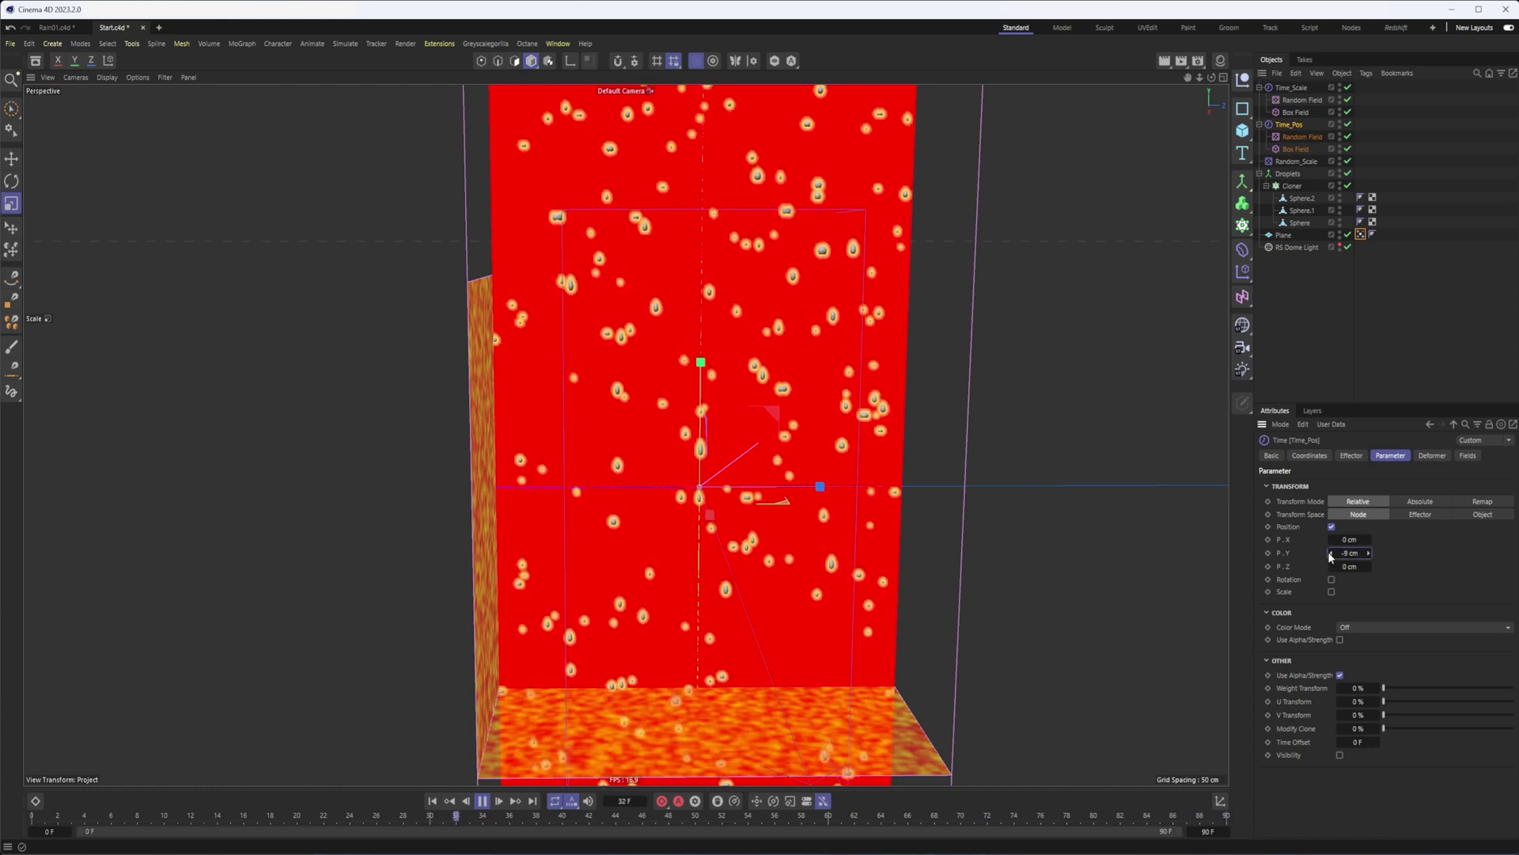
pyautogui.keyDown('alt'); pyautogui.moveTo(822, 318); pyautogui.dragTo(810, 335, button='middle'); pyautogui.keyUp('alt')
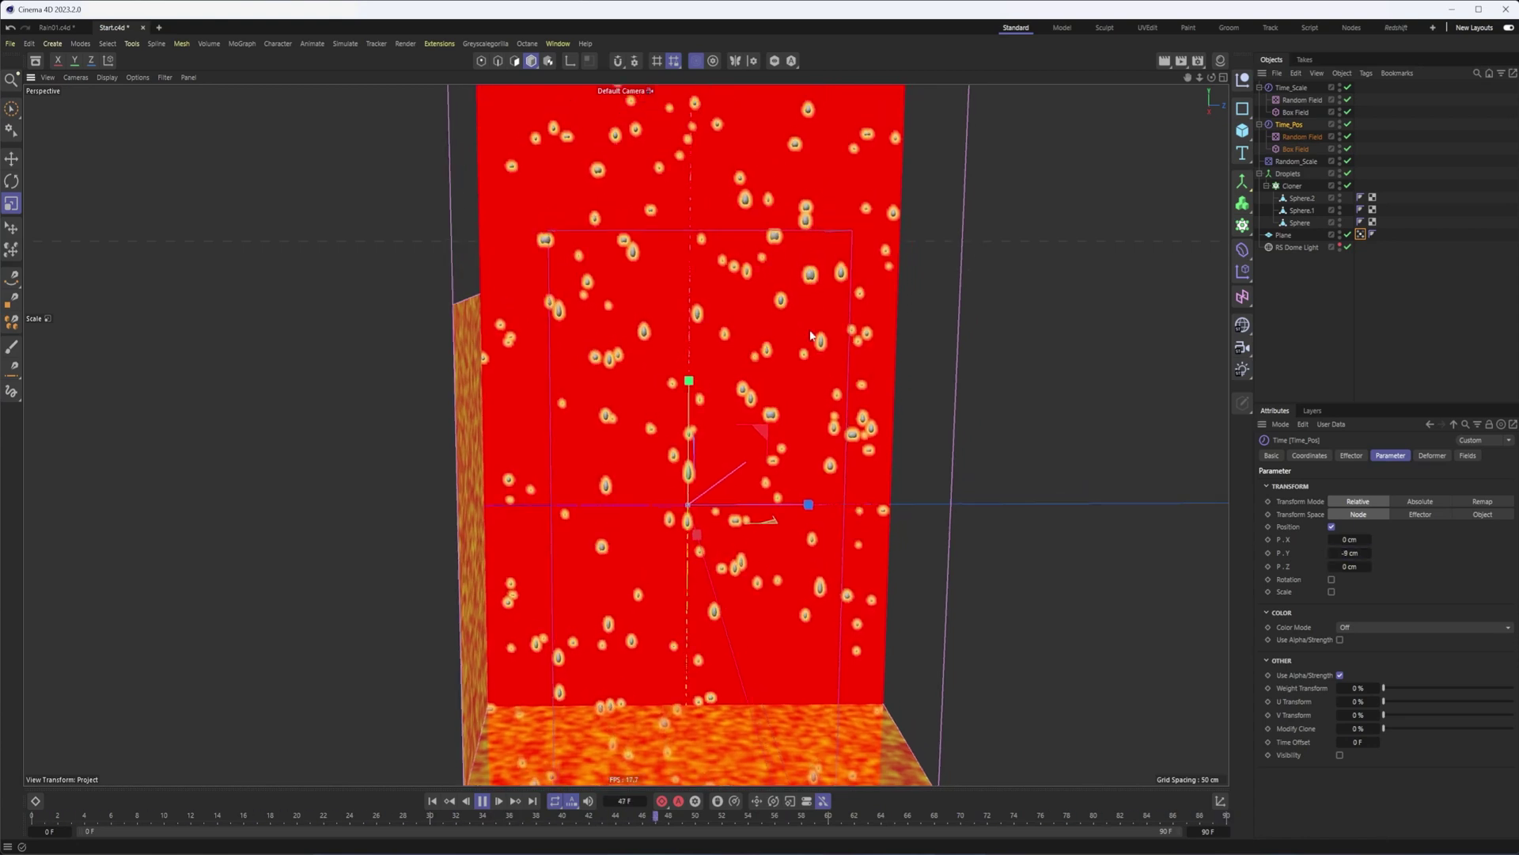
# - Add a Delay modifier layer above Droplets in the Plane's vertex map, in Smooth mode with 90% effect strength
pyautogui.click(1293, 187)
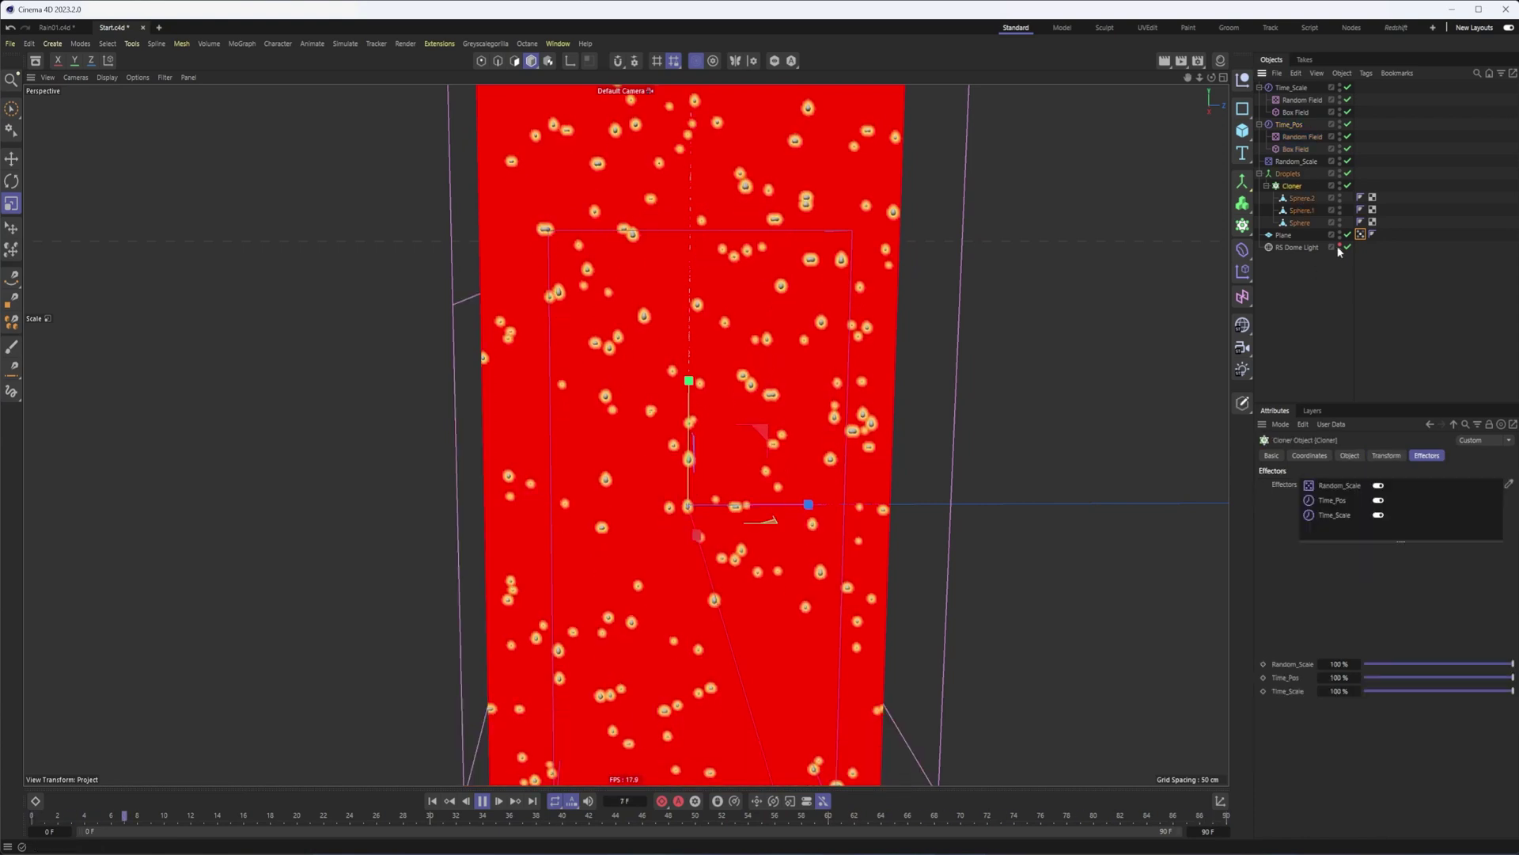
pyautogui.click(1360, 223)
pyautogui.click(1361, 235)
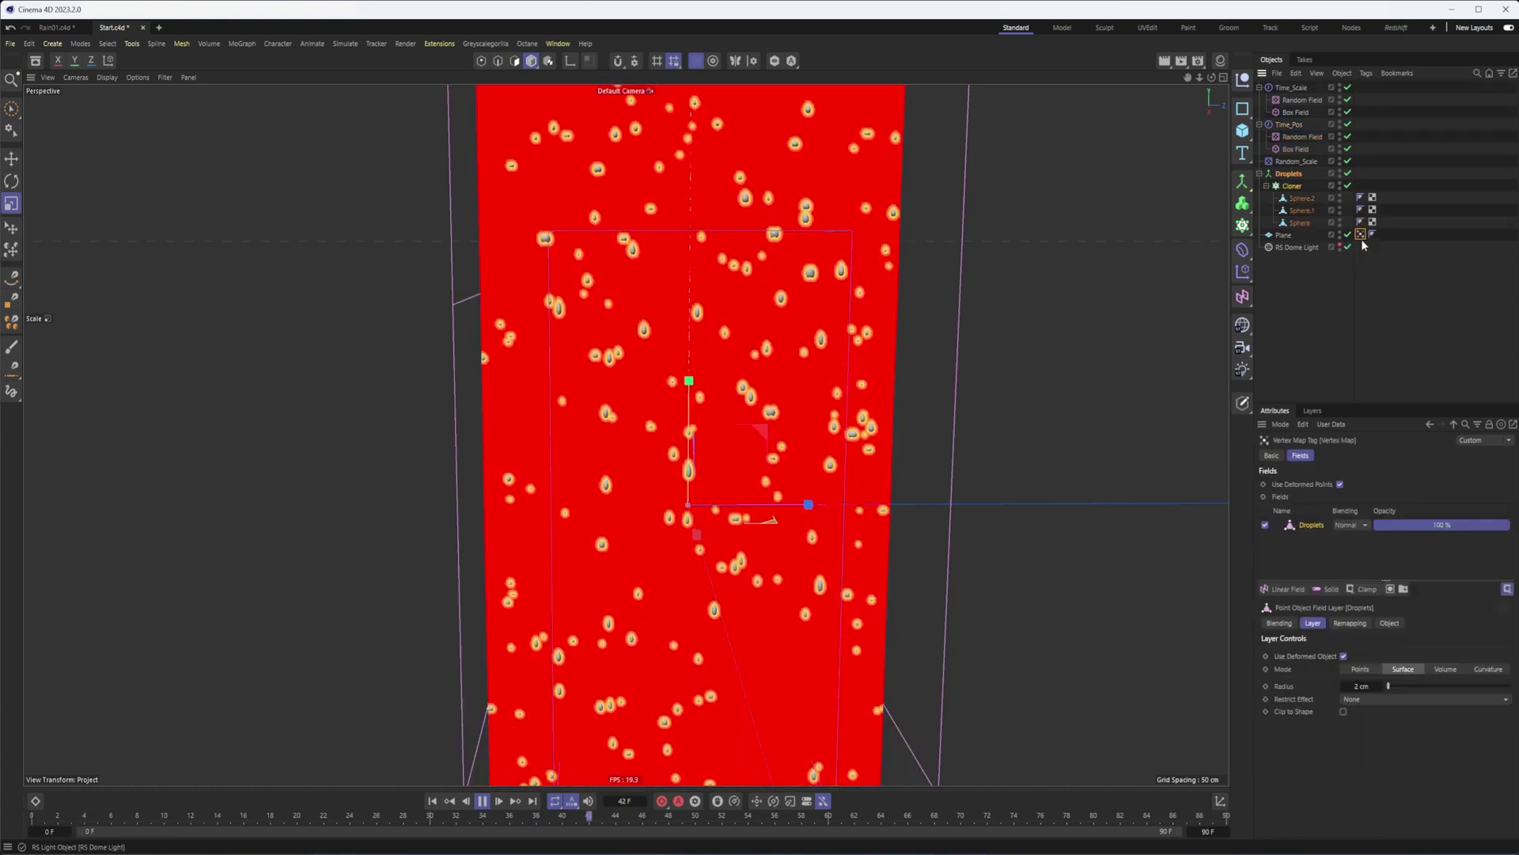
pyautogui.click(1367, 588)
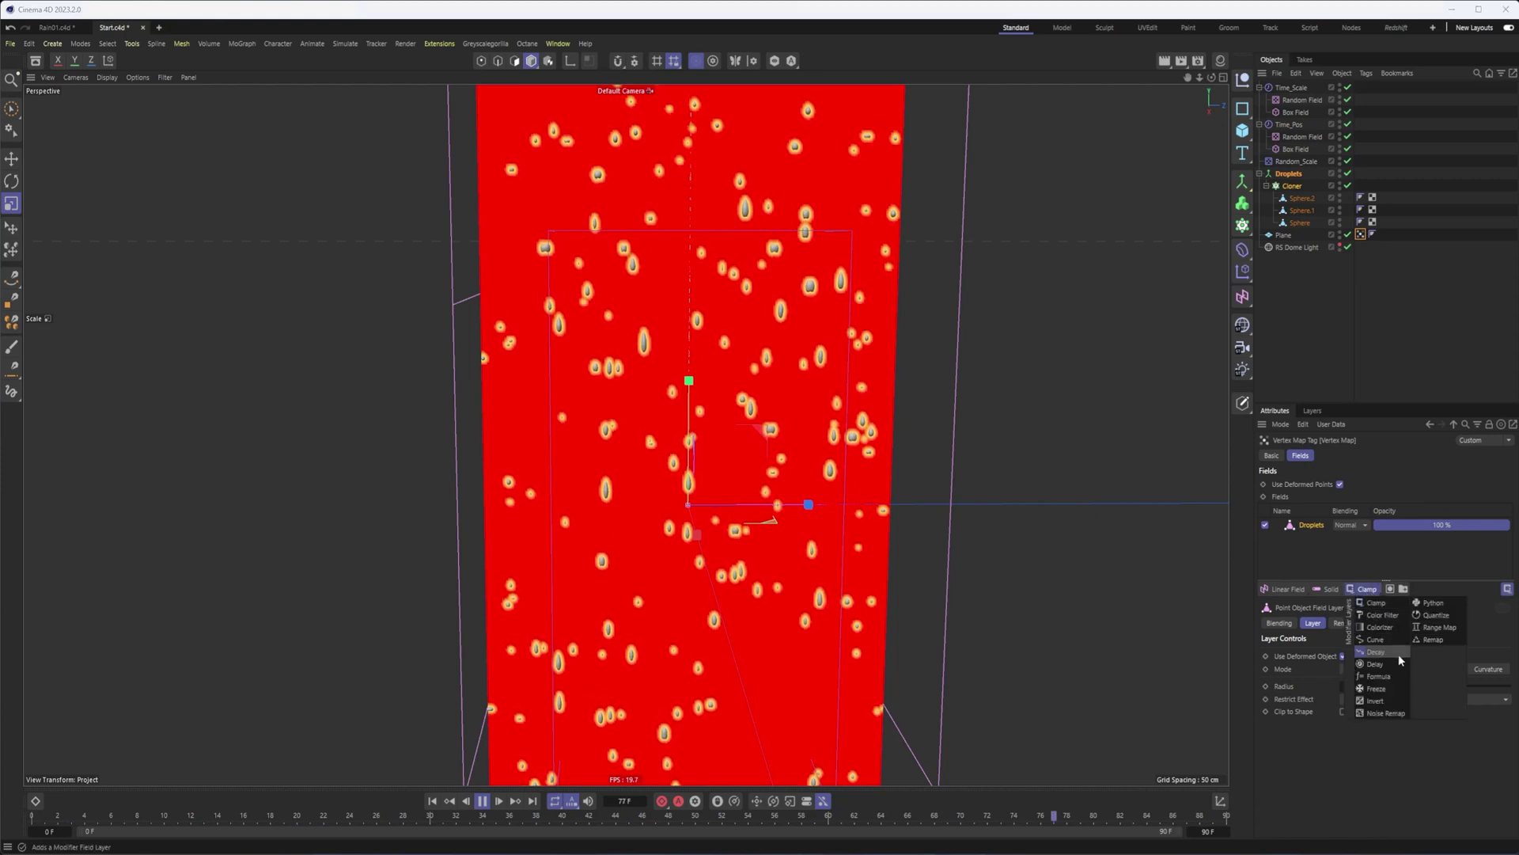
pyautogui.click(1375, 663)
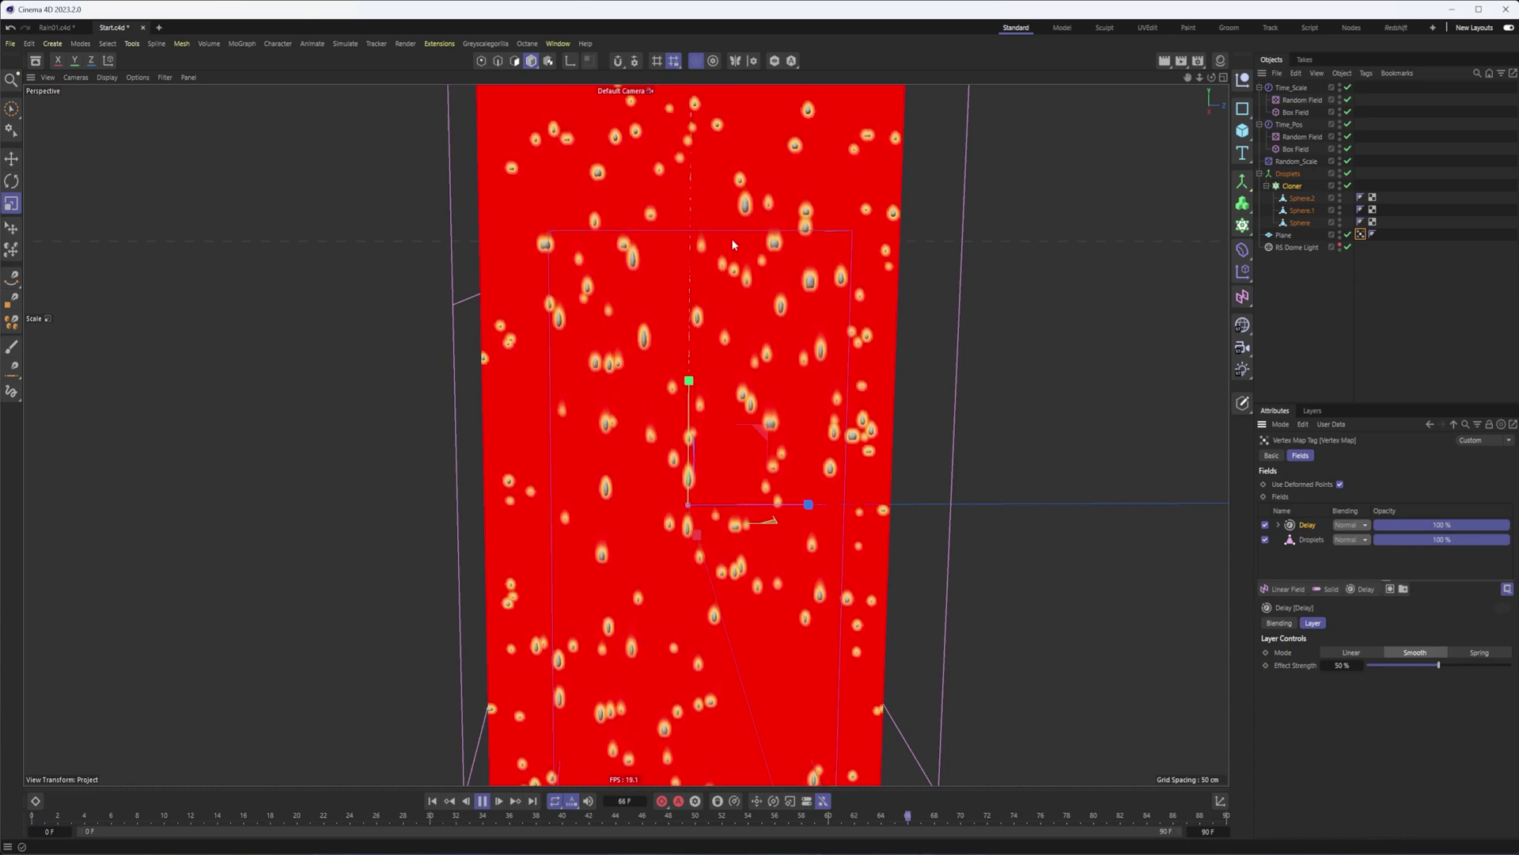
pyautogui.moveTo(1440, 665); pyautogui.dragTo(1498, 666)
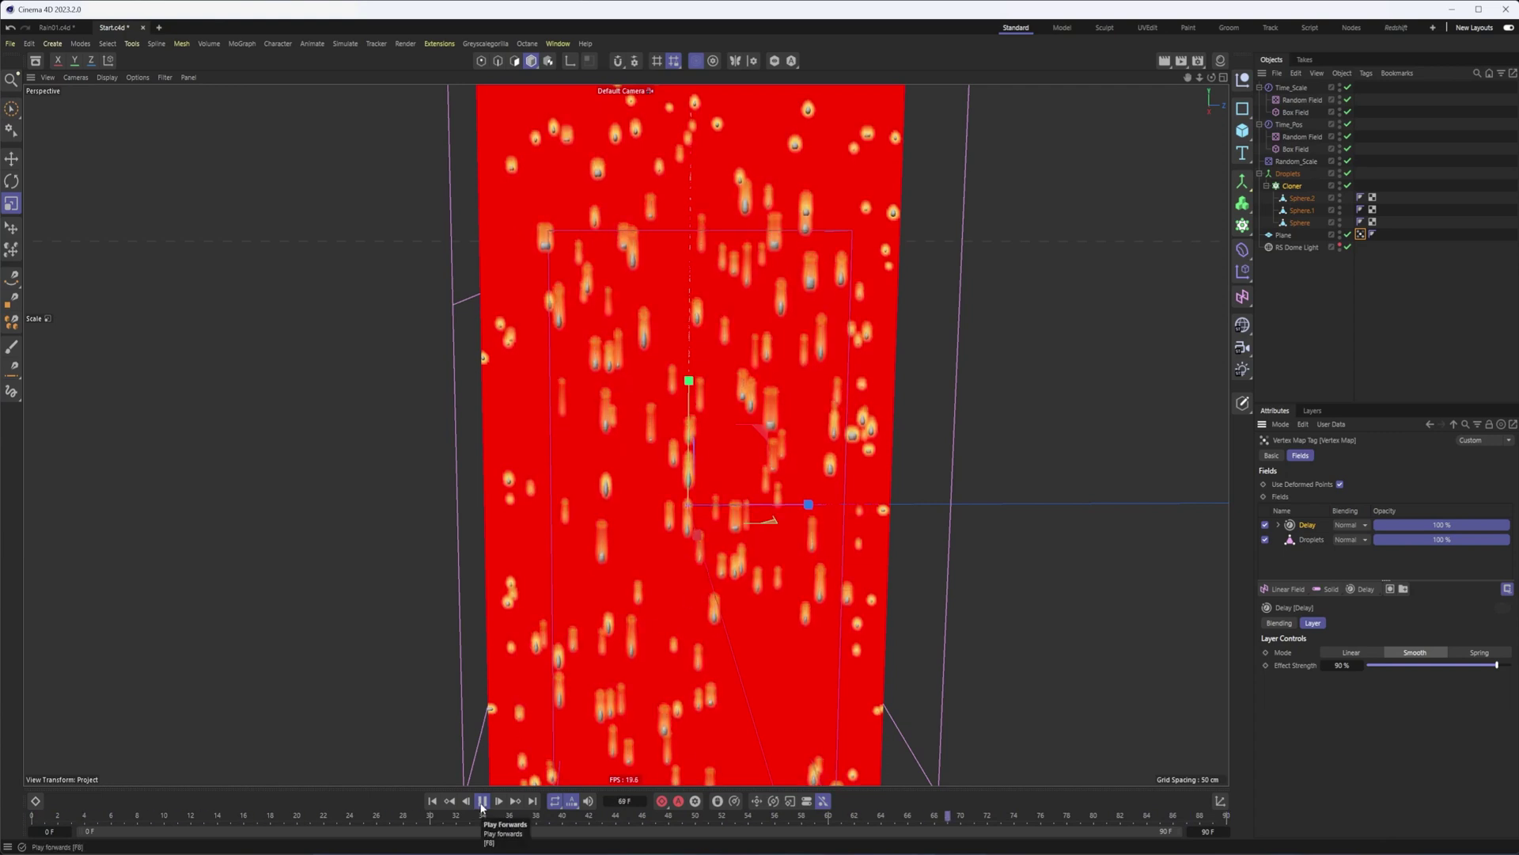
# - Extend the timeline to 300 frames and play the animation from the start to check the droplet trails
pyautogui.click(481, 802)
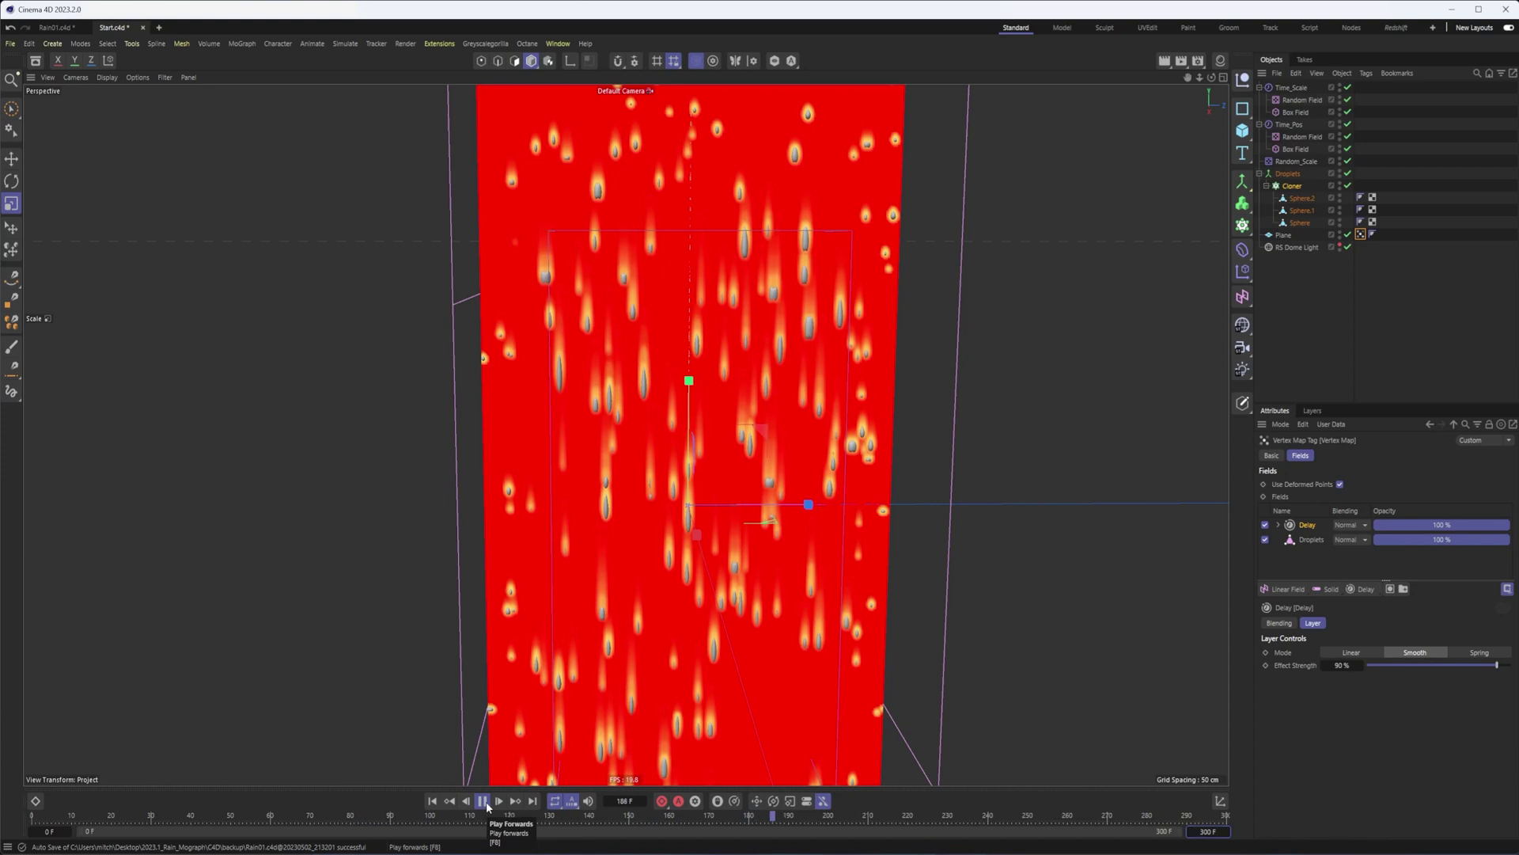
pyautogui.click(433, 801)
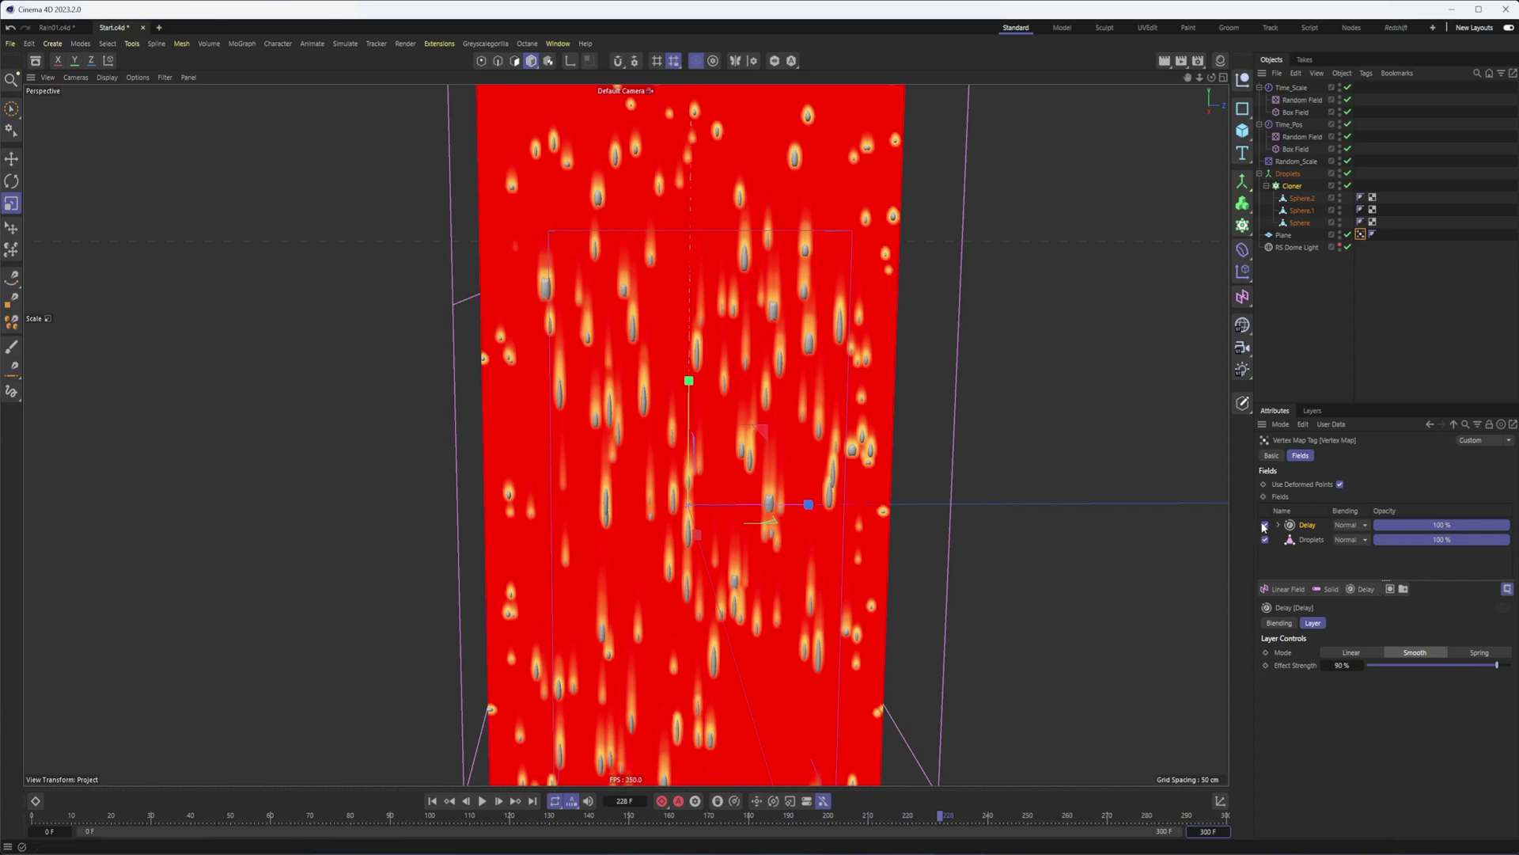
# - Disable the Delay layer, add a Decay layer in Maximum mode with 84% effect strength, and replay the animation
pyautogui.click(1265, 525)
pyautogui.click(1365, 591)
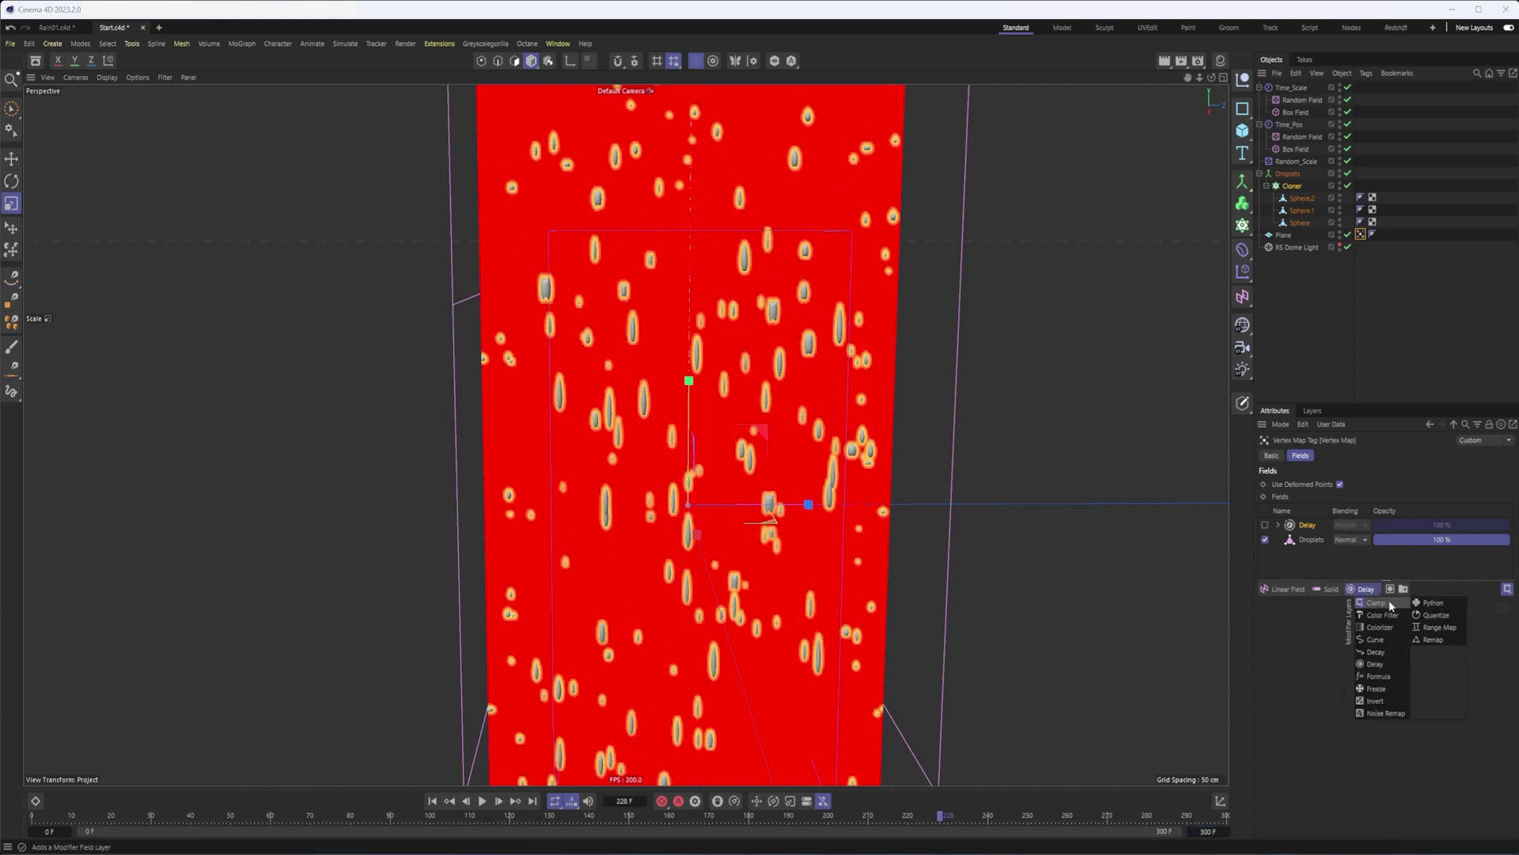
pyautogui.click(1385, 652)
pyautogui.click(433, 801)
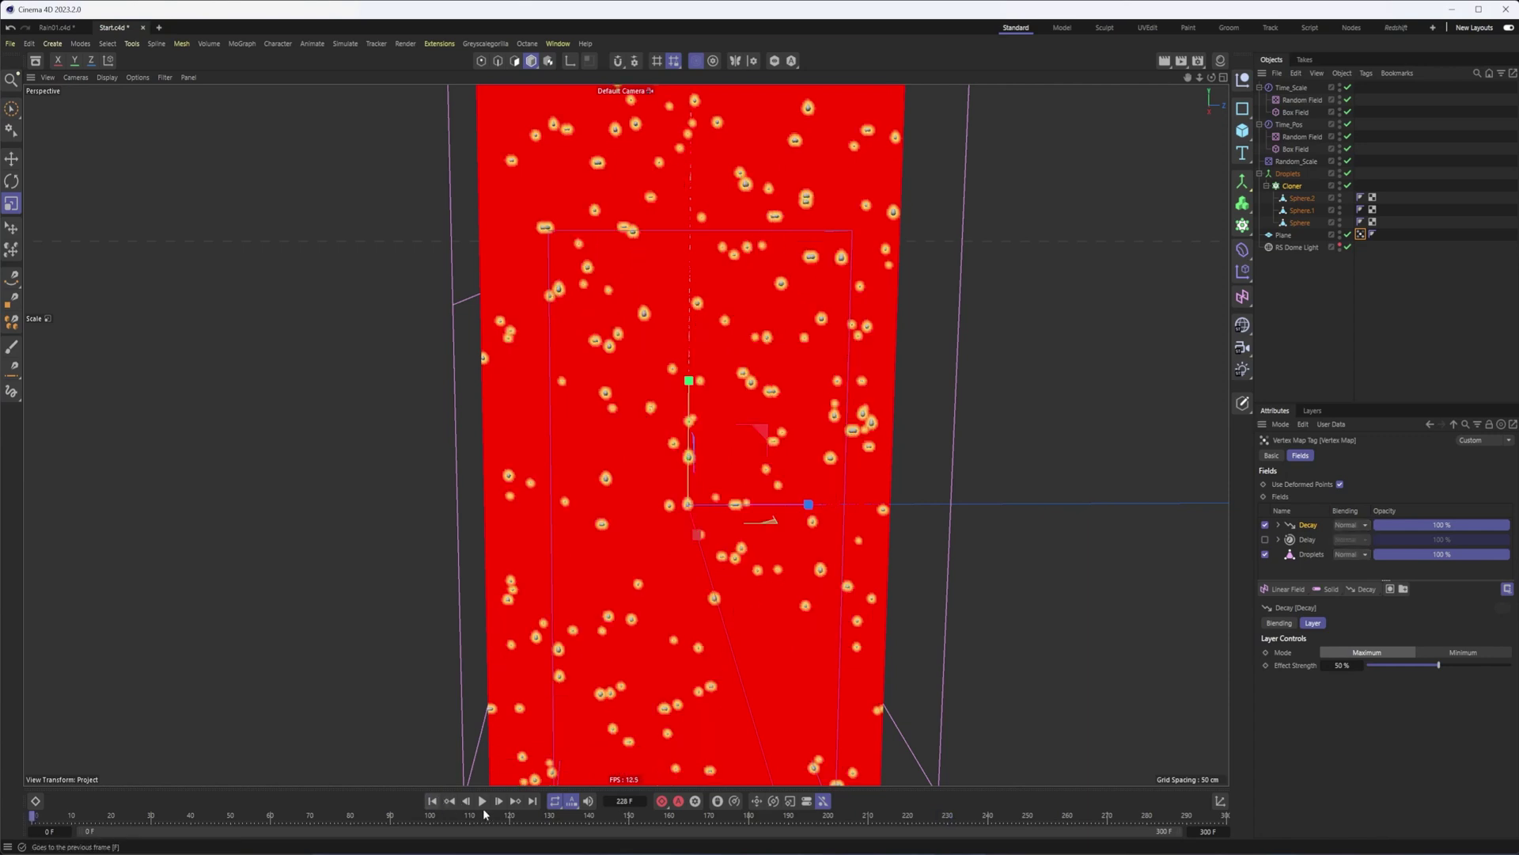
pyautogui.click(482, 804)
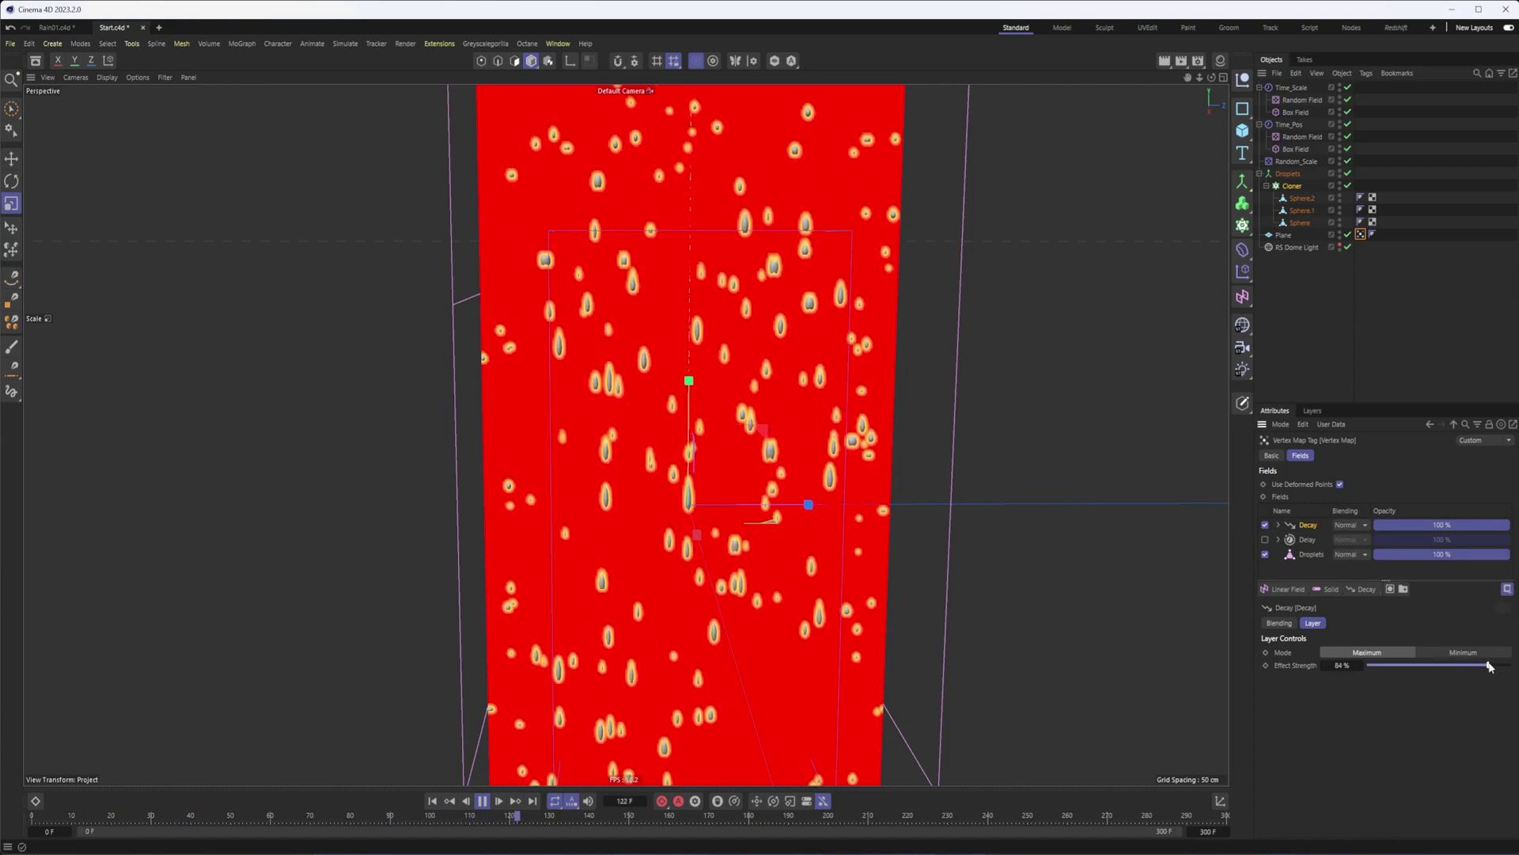
pyautogui.click(433, 801)
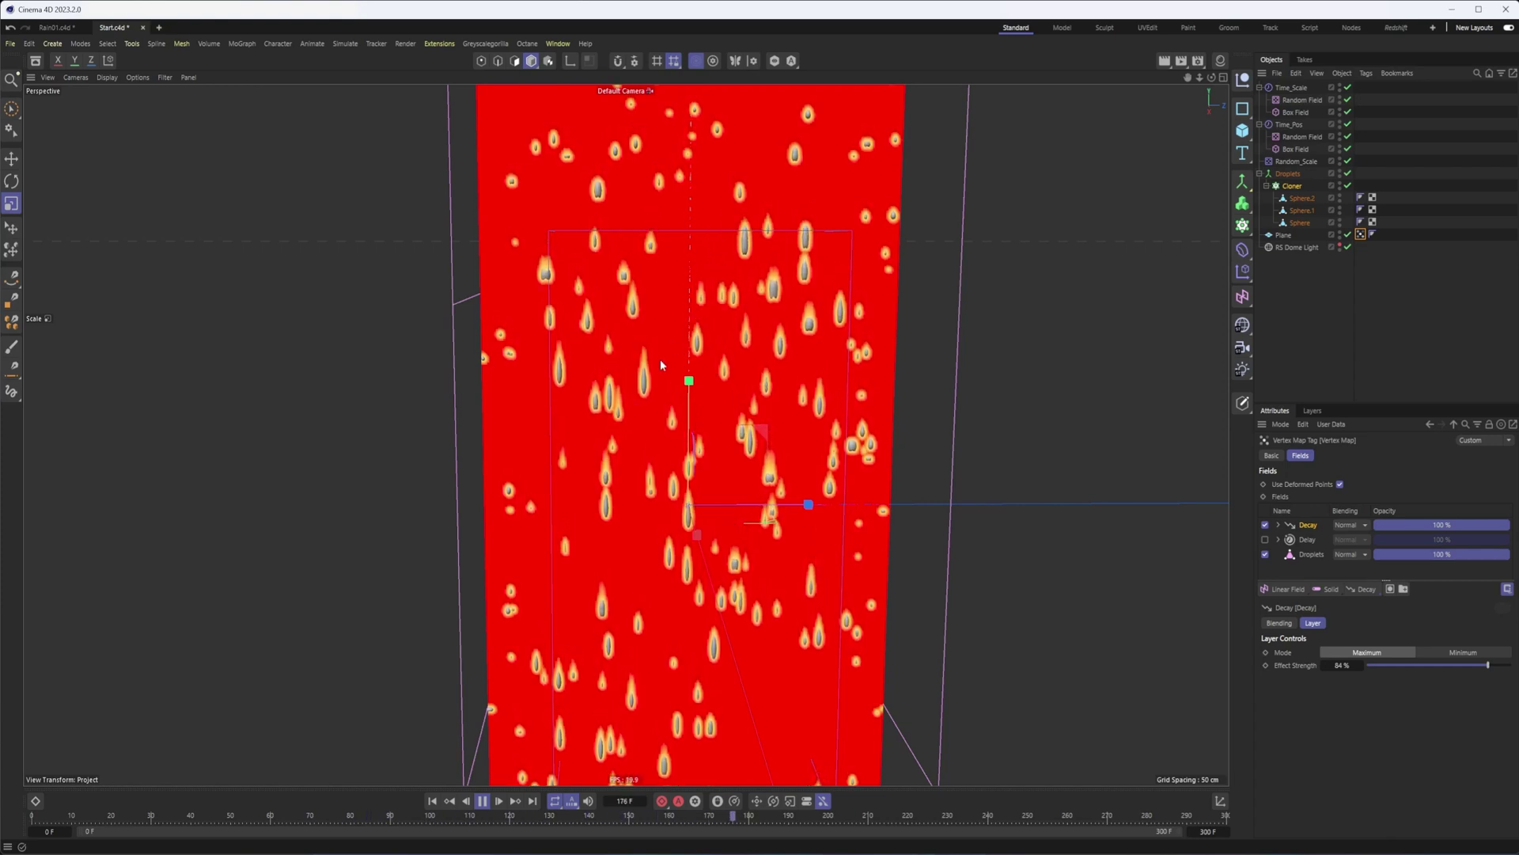
# - Re-enable the Delay layer in the Plane's vertex map and replay the animation from the start to check the combined trails
pyautogui.click(1265, 539)
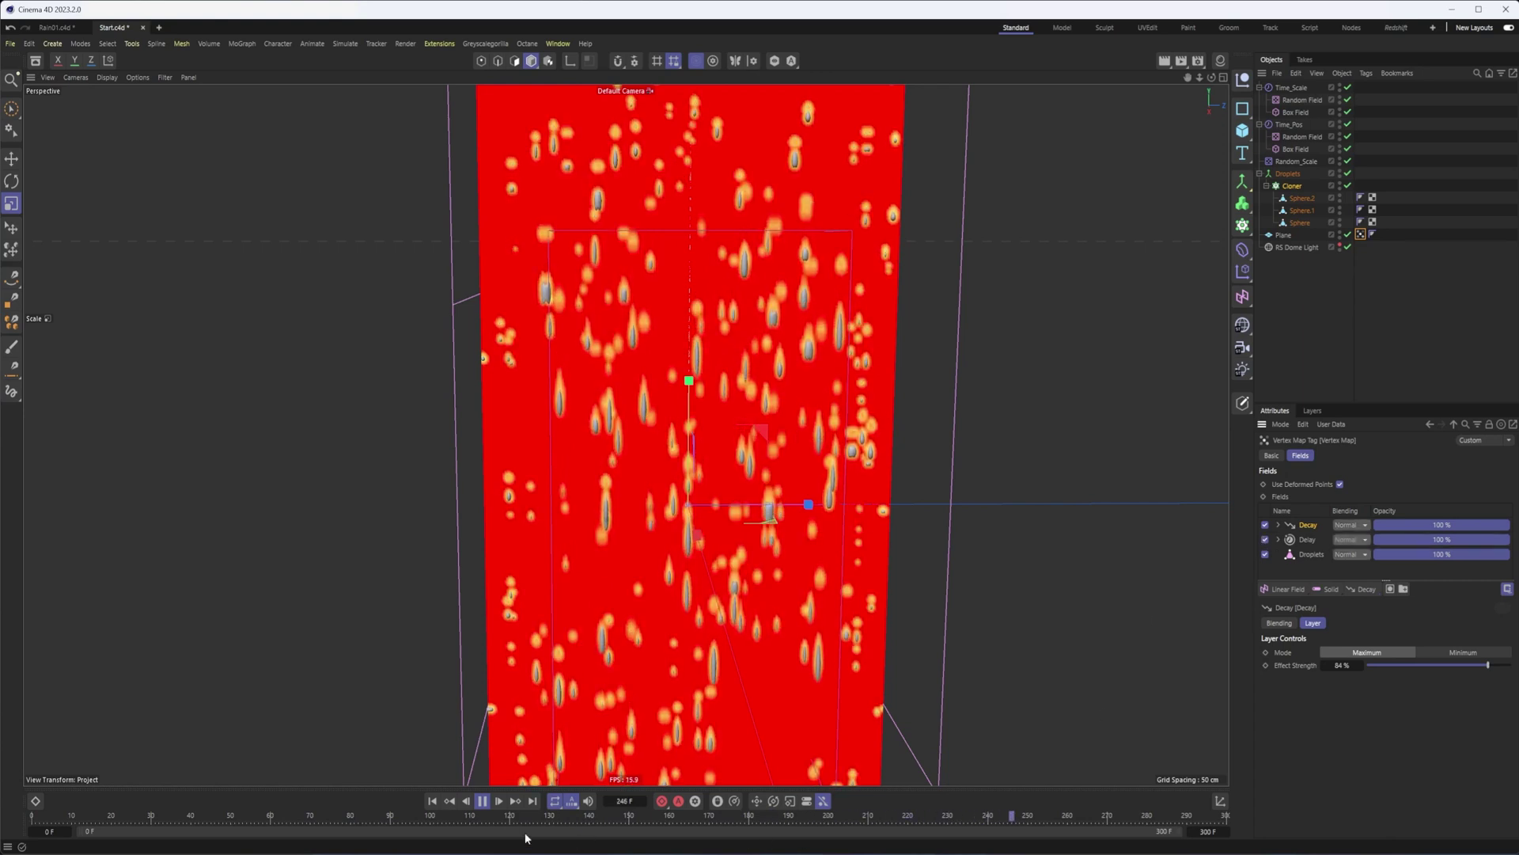
pyautogui.click(433, 801)
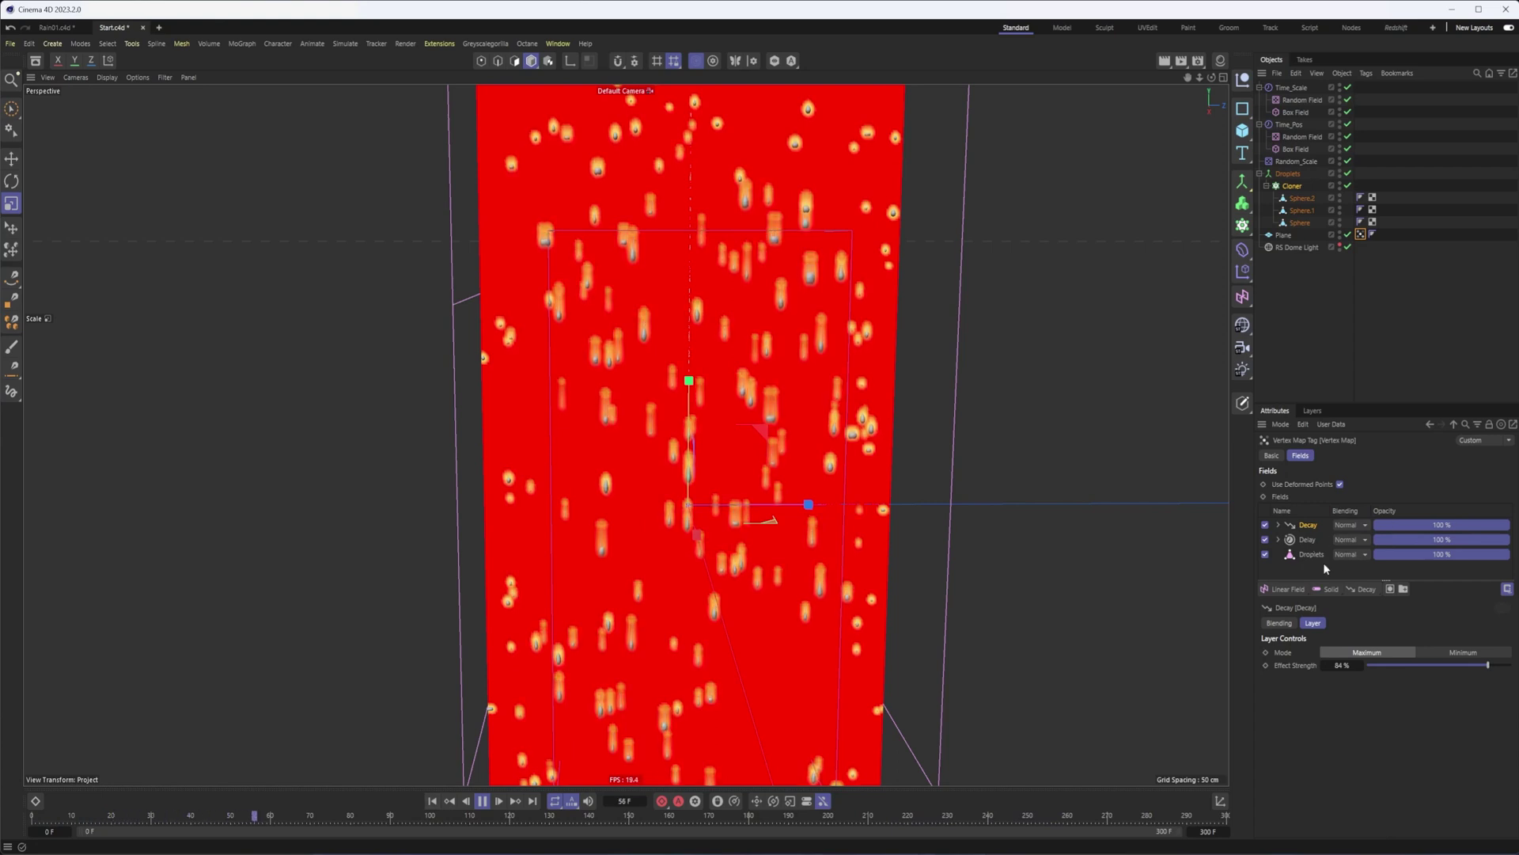
pyautogui.click(1308, 539)
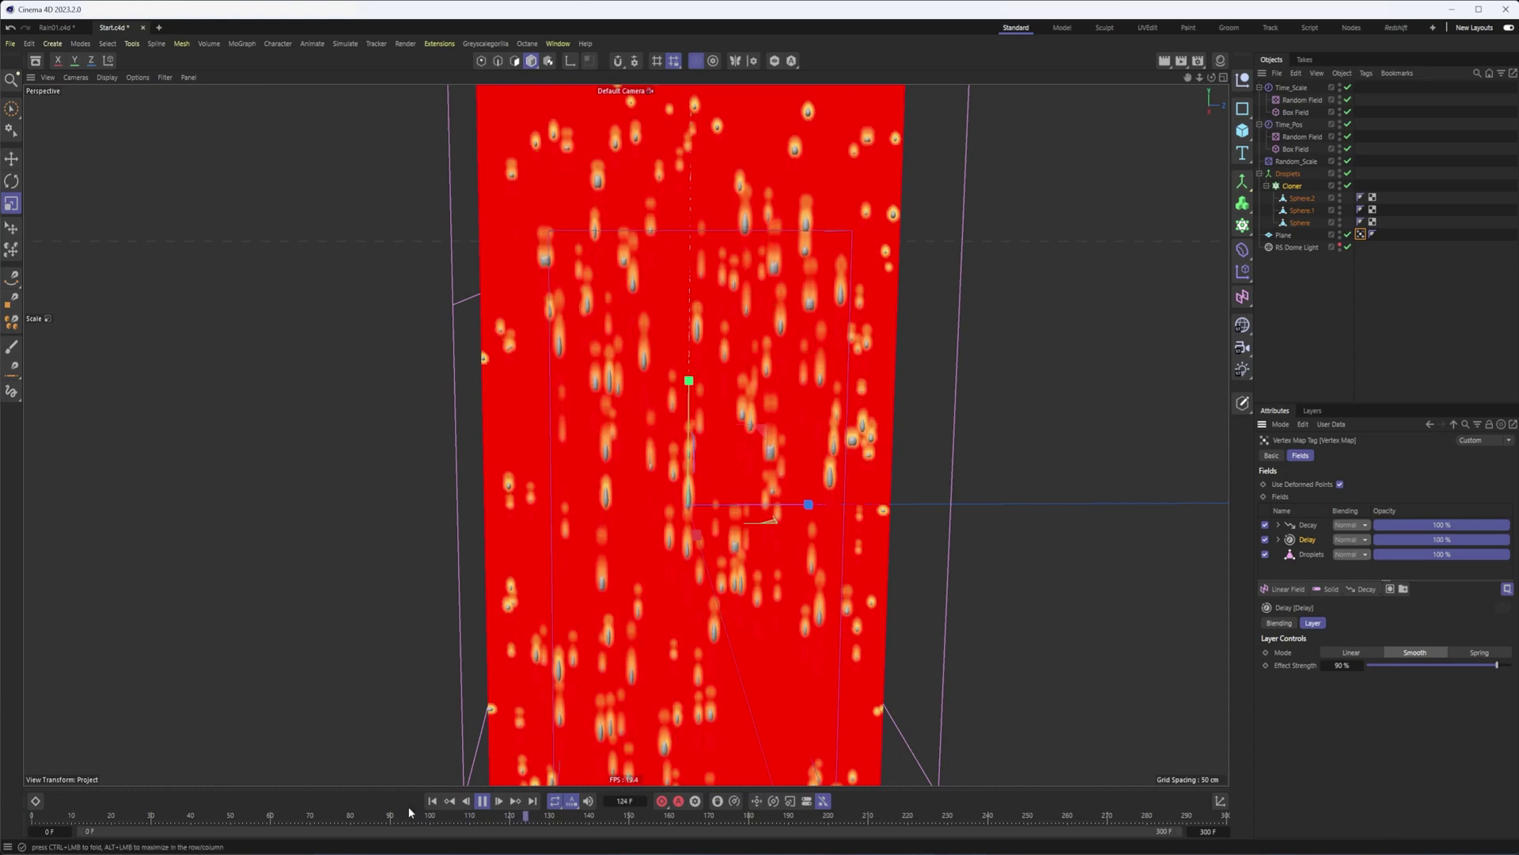
pyautogui.click(432, 801)
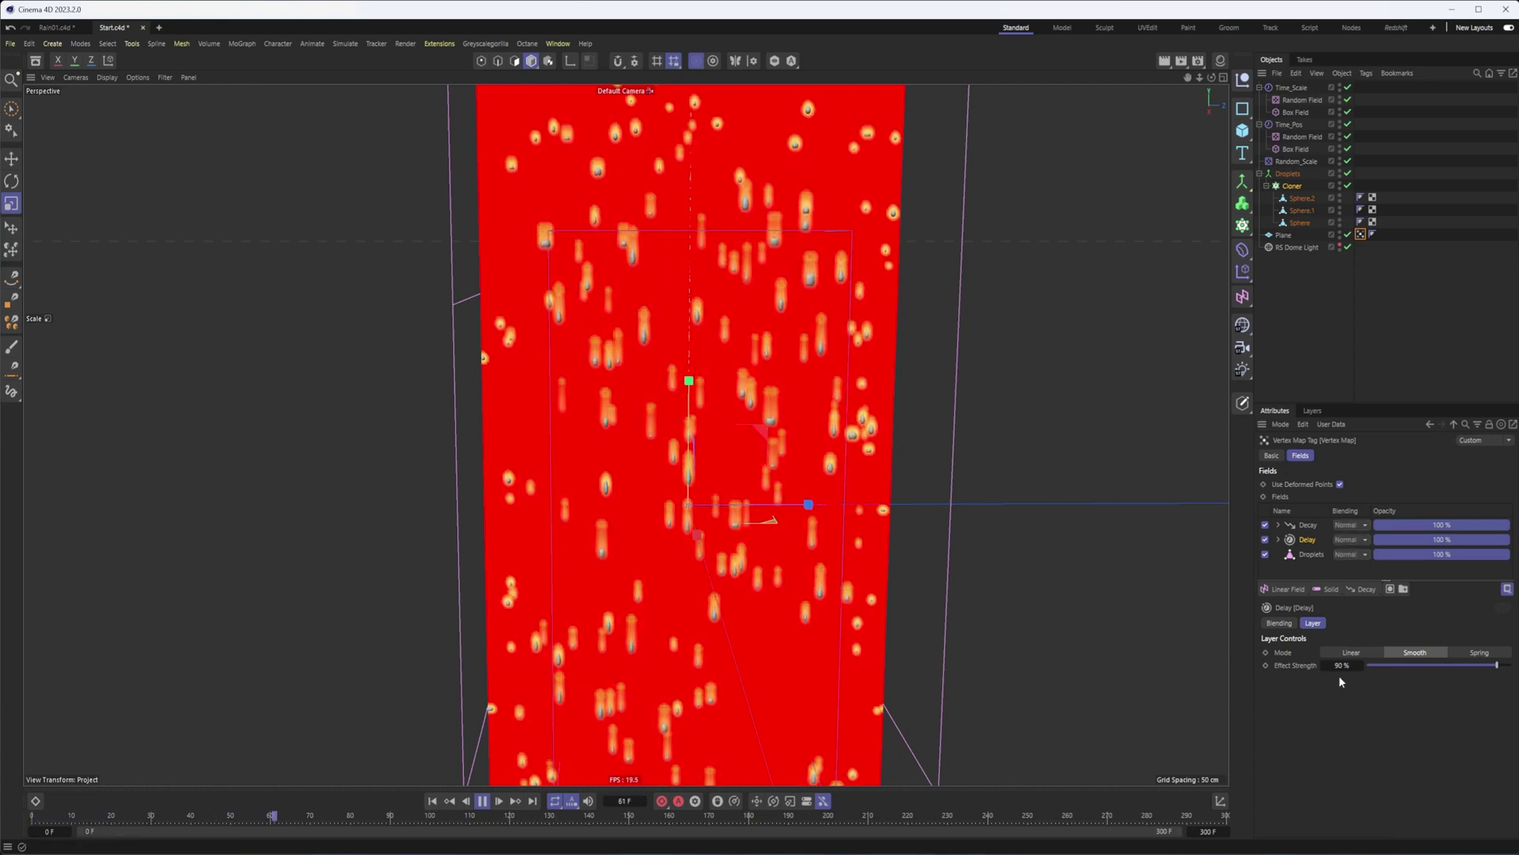
pyautogui.click(1298, 665)
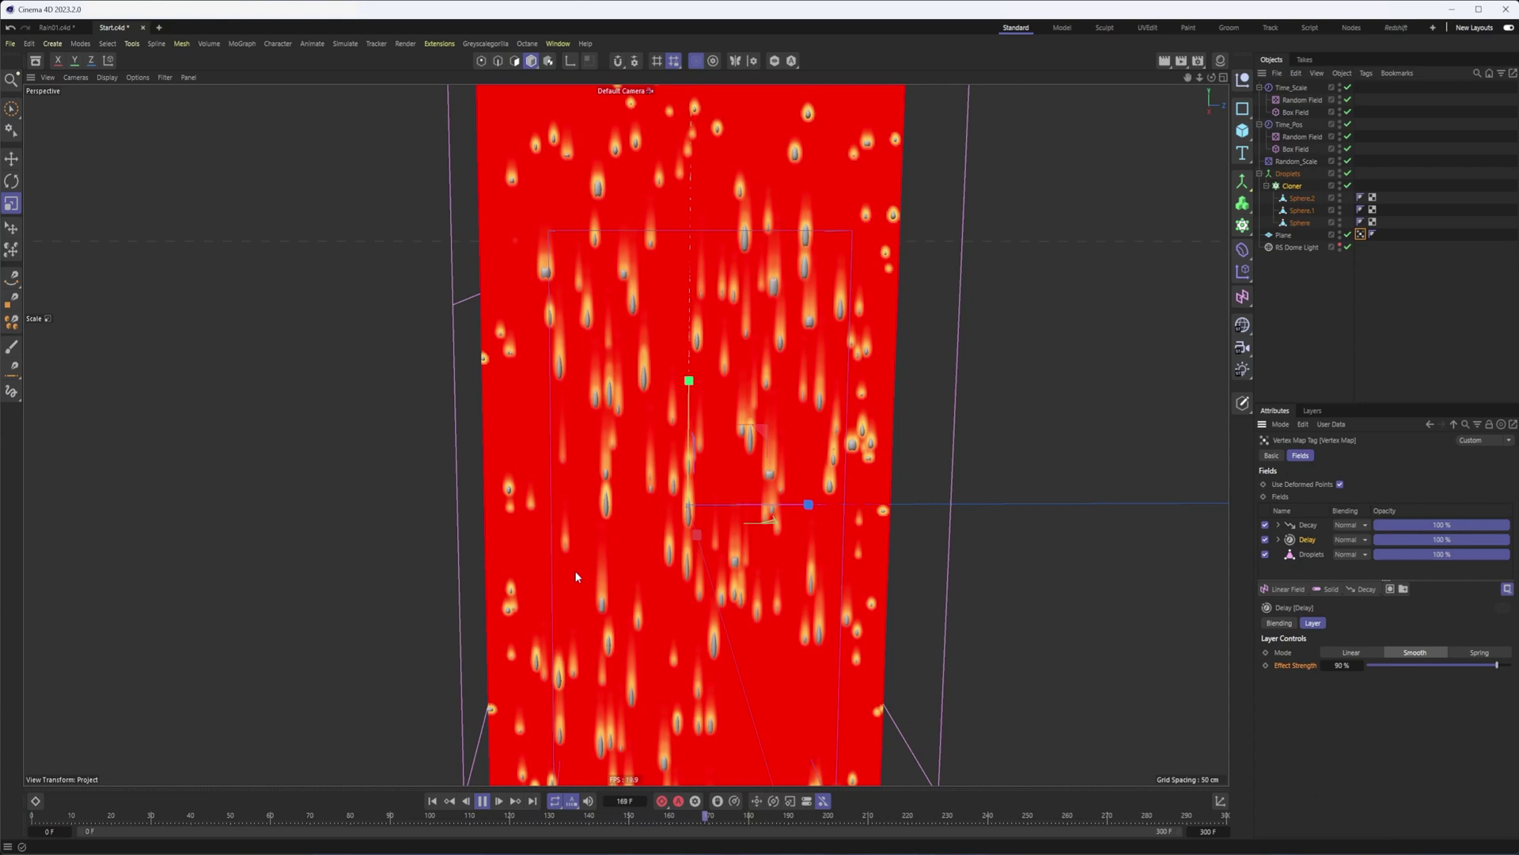
pyautogui.click(484, 801)
# - Examine the droplets and their trails across the pane, both close up and with the whole pane in view
pyautogui.keyDown('alt'); pyautogui.moveTo(611, 452); pyautogui.dragTo(657, 509); pyautogui.keyUp('alt')
pyautogui.scroll(-3, 657, 509)
pyautogui.keyDown('alt'); pyautogui.moveTo(657, 508); pyautogui.dragTo(583, 433, button='middle'); pyautogui.keyUp('alt')
pyautogui.scroll(-1, 574, 496)
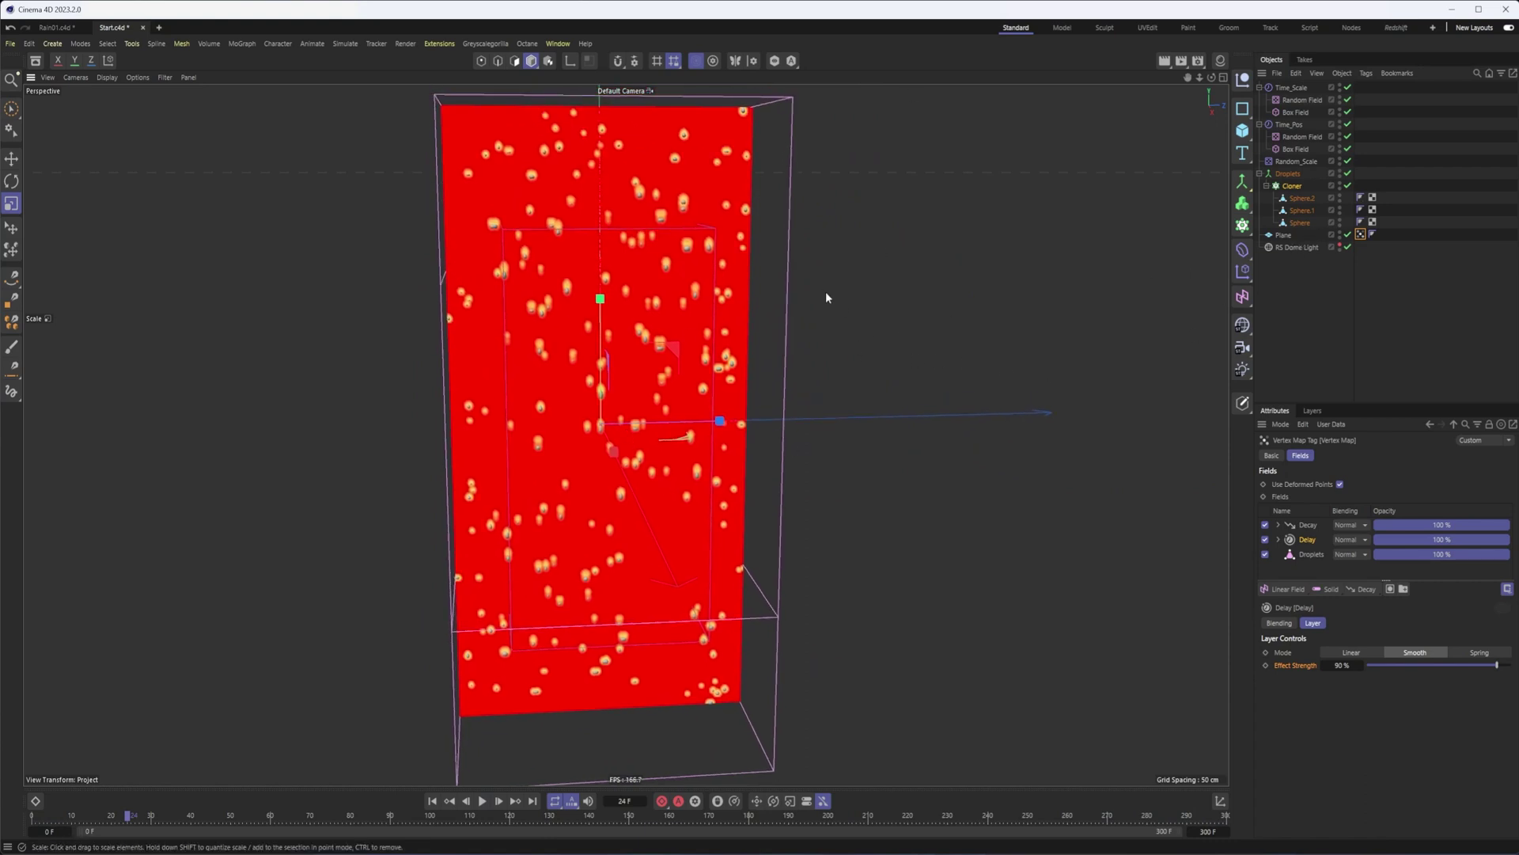
pyautogui.scroll(5, 709, 238)
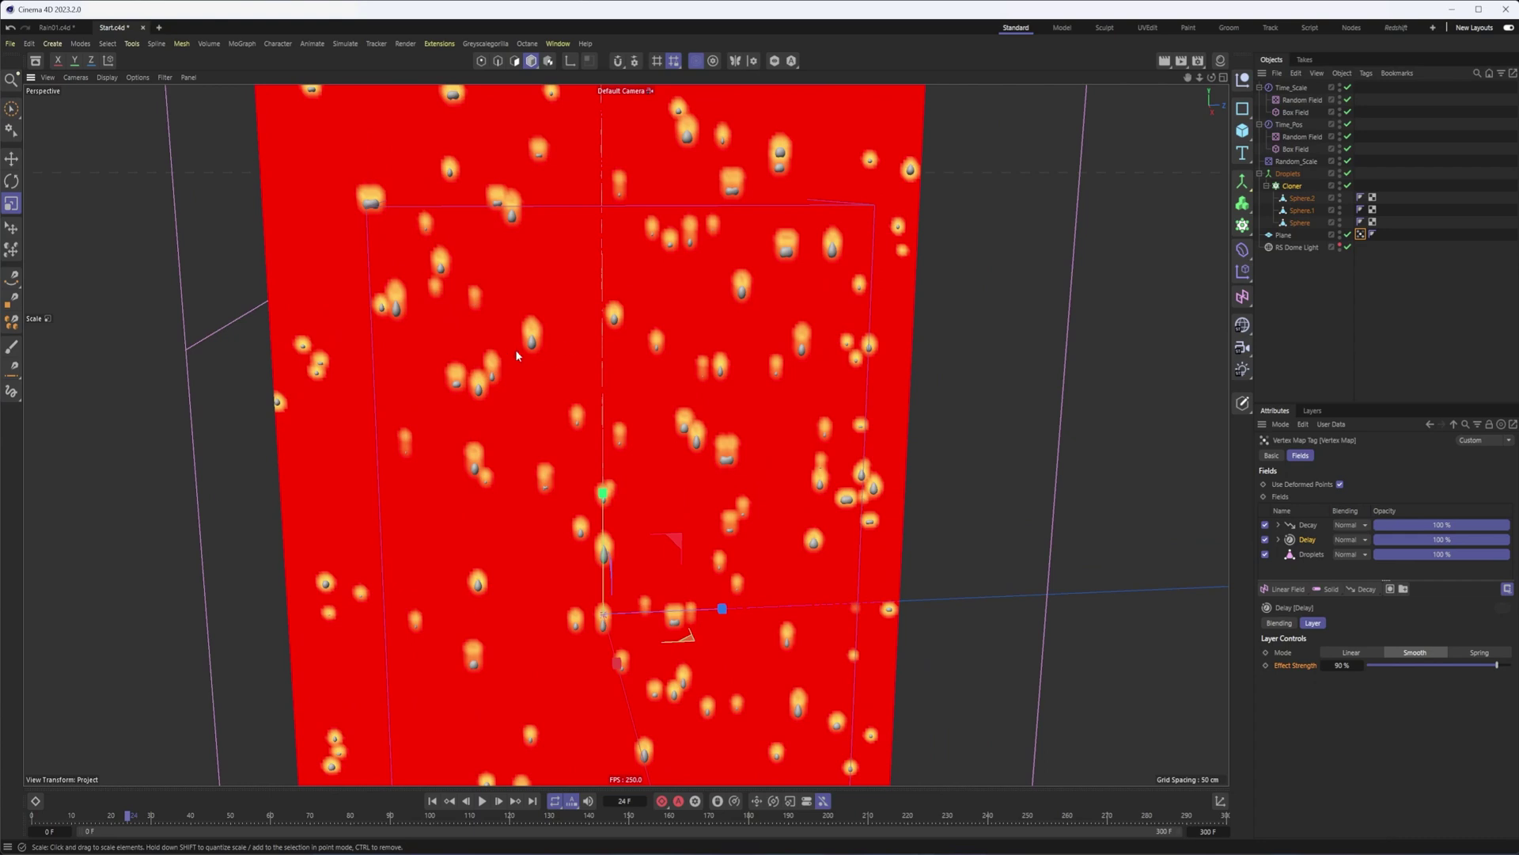
pyautogui.keyDown('alt'); pyautogui.moveTo(780, 356); pyautogui.dragTo(752, 258, button='right'); pyautogui.keyUp('alt')
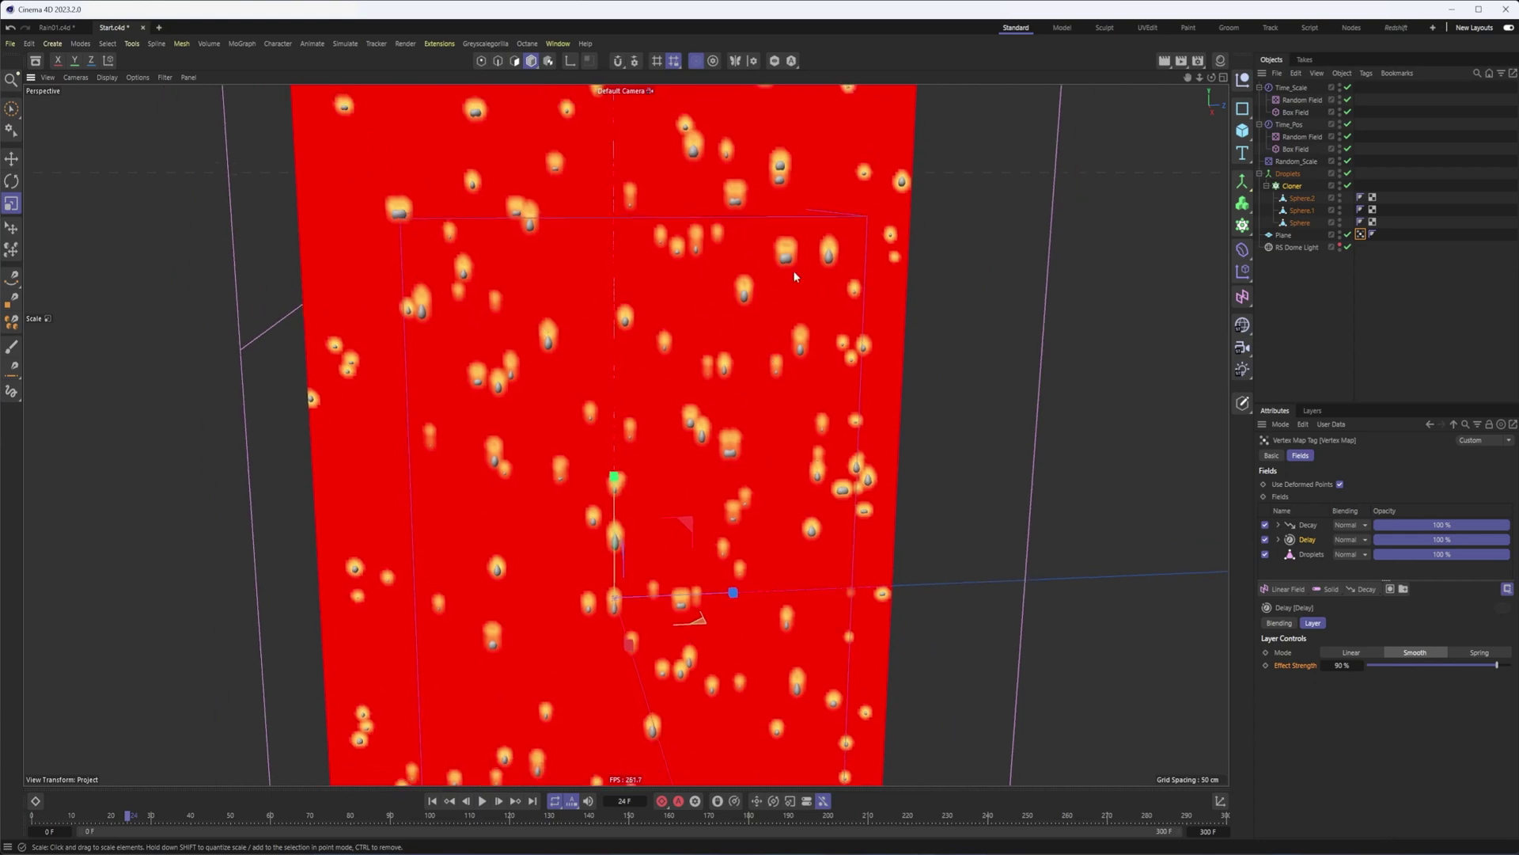
pyautogui.keyDown('alt'); pyautogui.moveTo(769, 389); pyautogui.dragTo(783, 467, button='middle'); pyautogui.keyUp('alt')
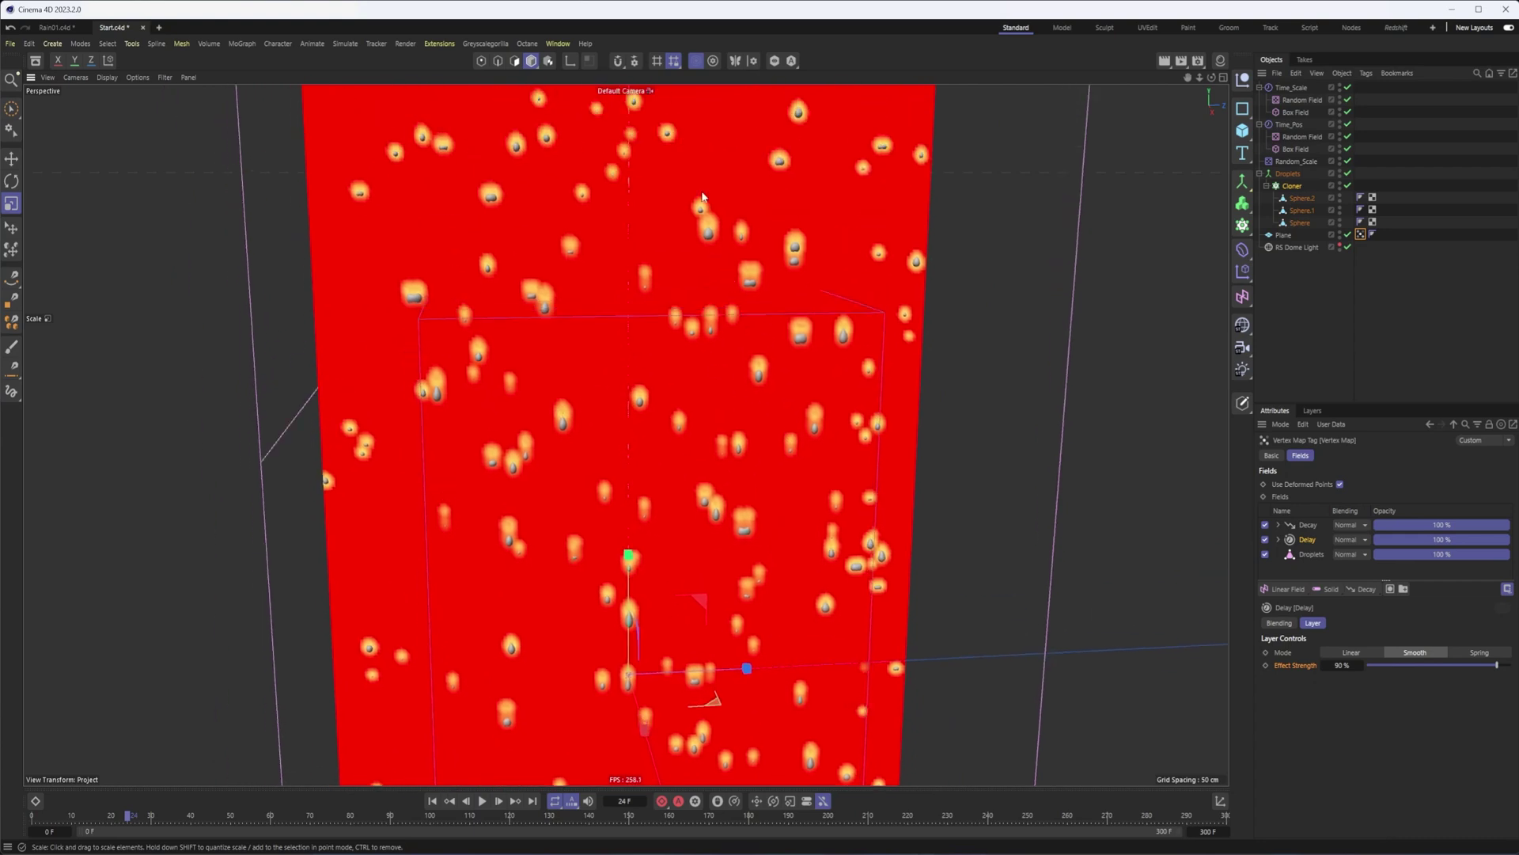
pyautogui.keyDown('alt'); pyautogui.moveTo(680, 95); pyautogui.dragTo(720, 212, button='middle'); pyautogui.keyUp('alt')
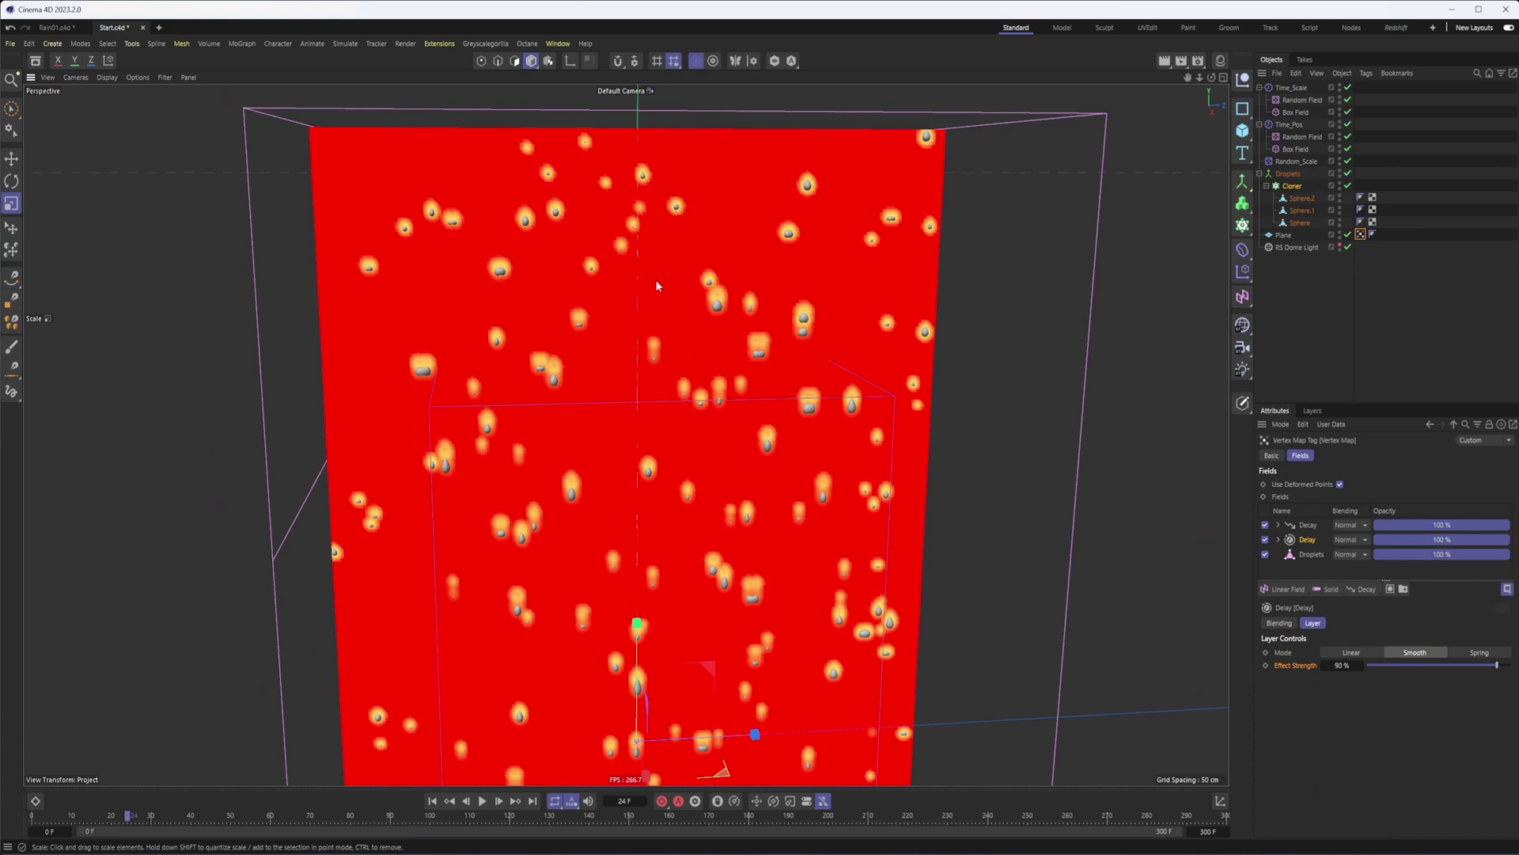
pyautogui.scroll(-5, 728, 267)
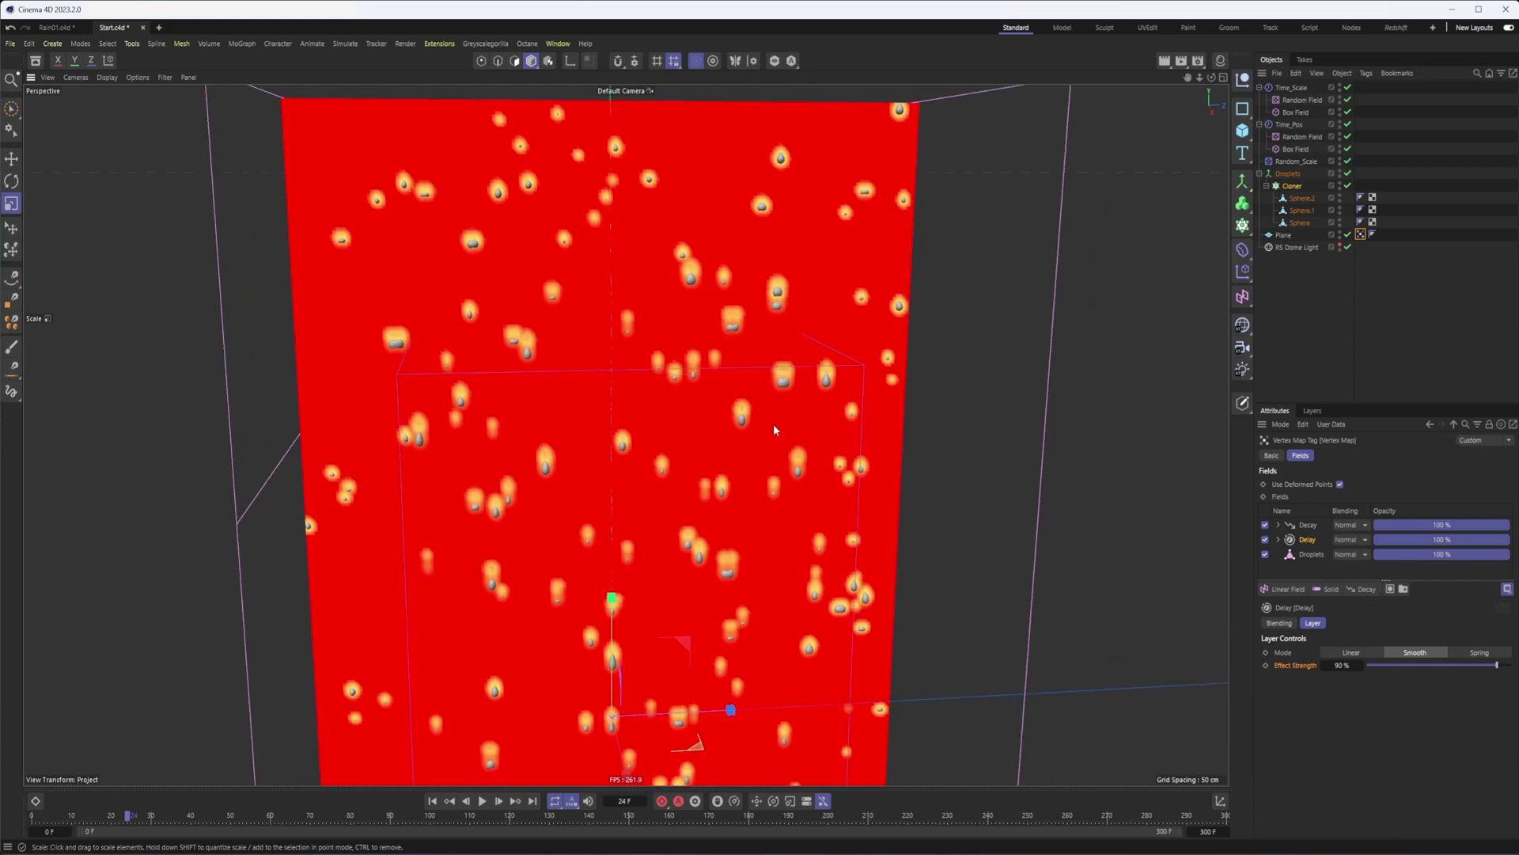
pyautogui.keyDown('alt'); pyautogui.moveTo(709, 459); pyautogui.dragTo(701, 434); pyautogui.keyUp('alt')
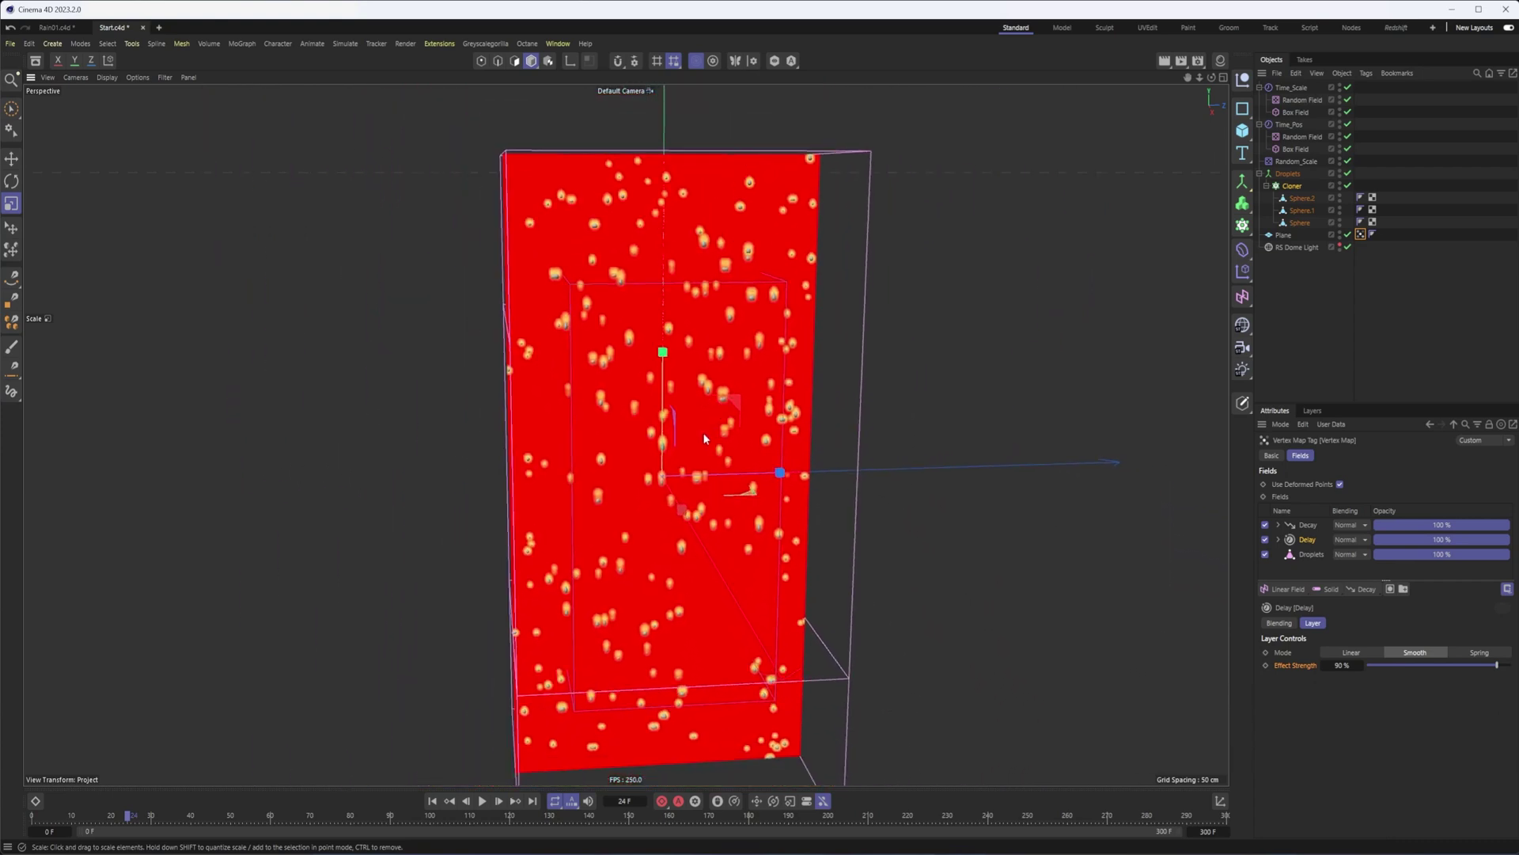
# - Load the Pexels street photo as the RS Dome Light's texture image and turn on the light's visibility
pyautogui.click(1298, 247)
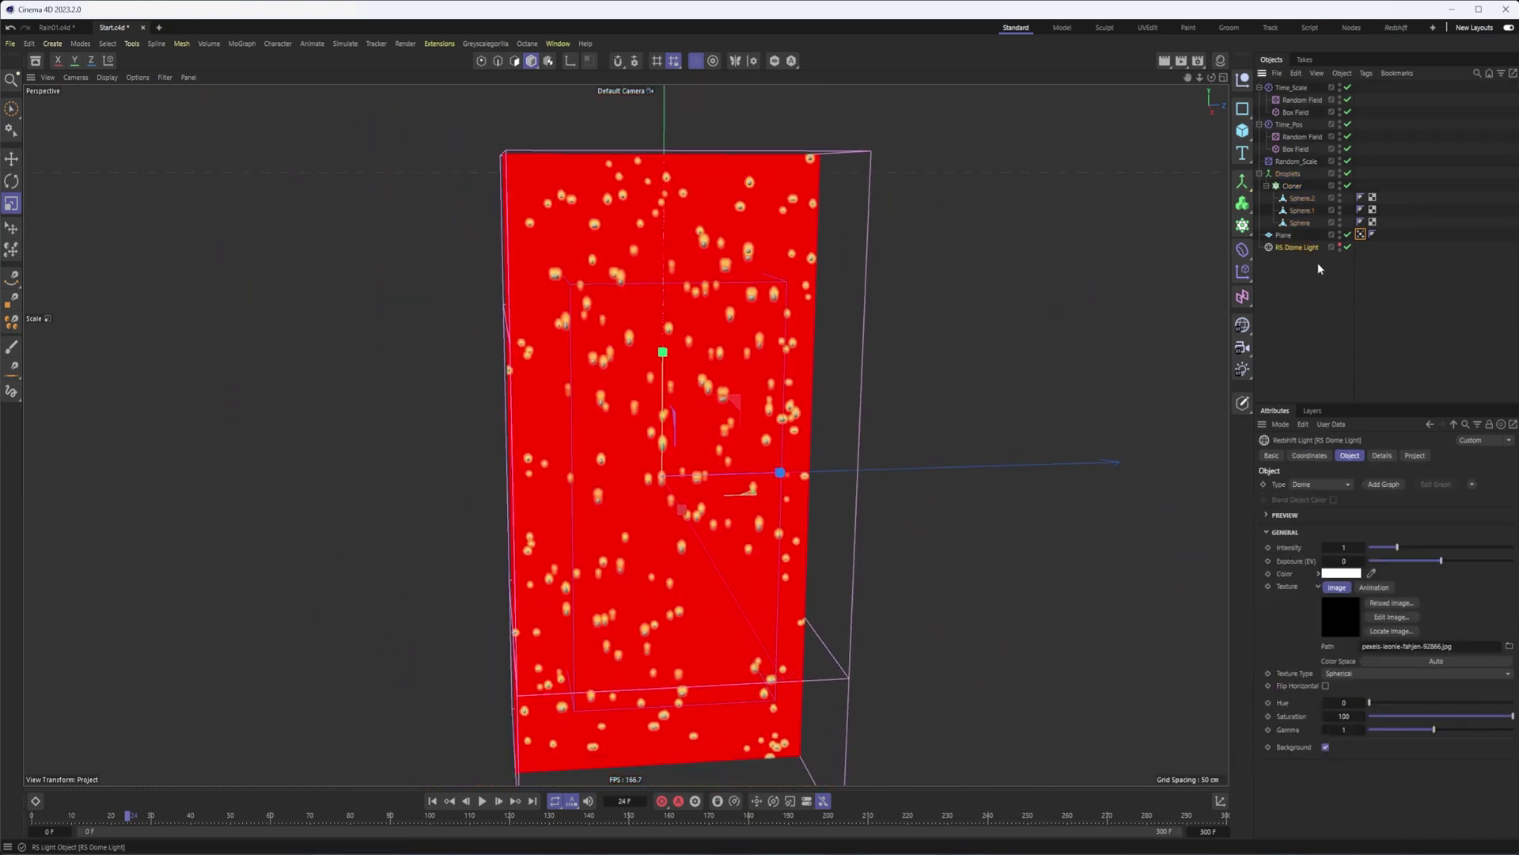
pyautogui.click(1511, 647)
pyautogui.moveTo(724, 25); pyautogui.dragTo(1170, 0)
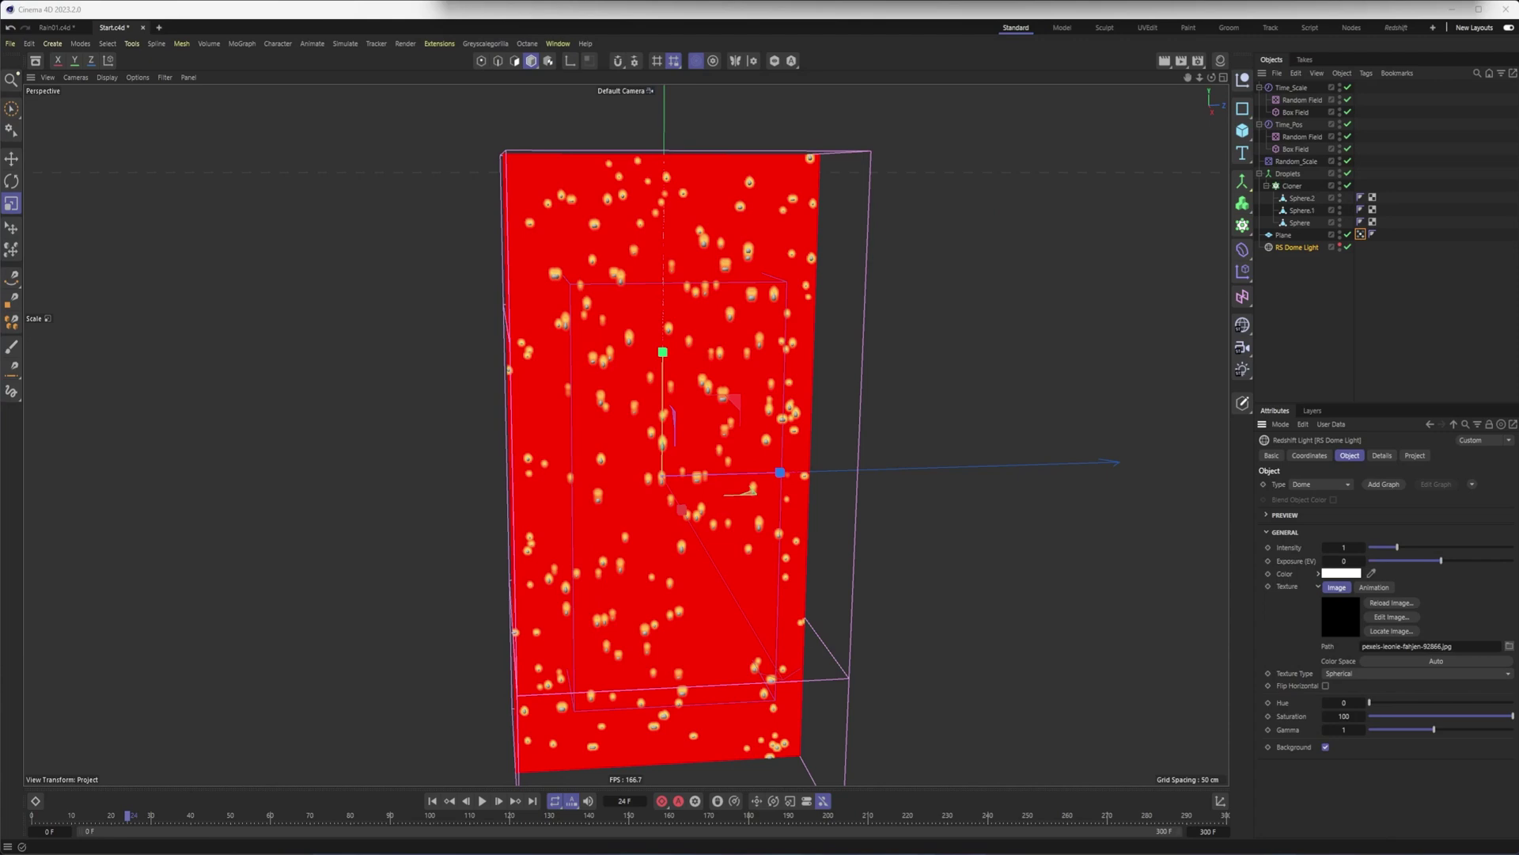
pyautogui.click(1054, 491)
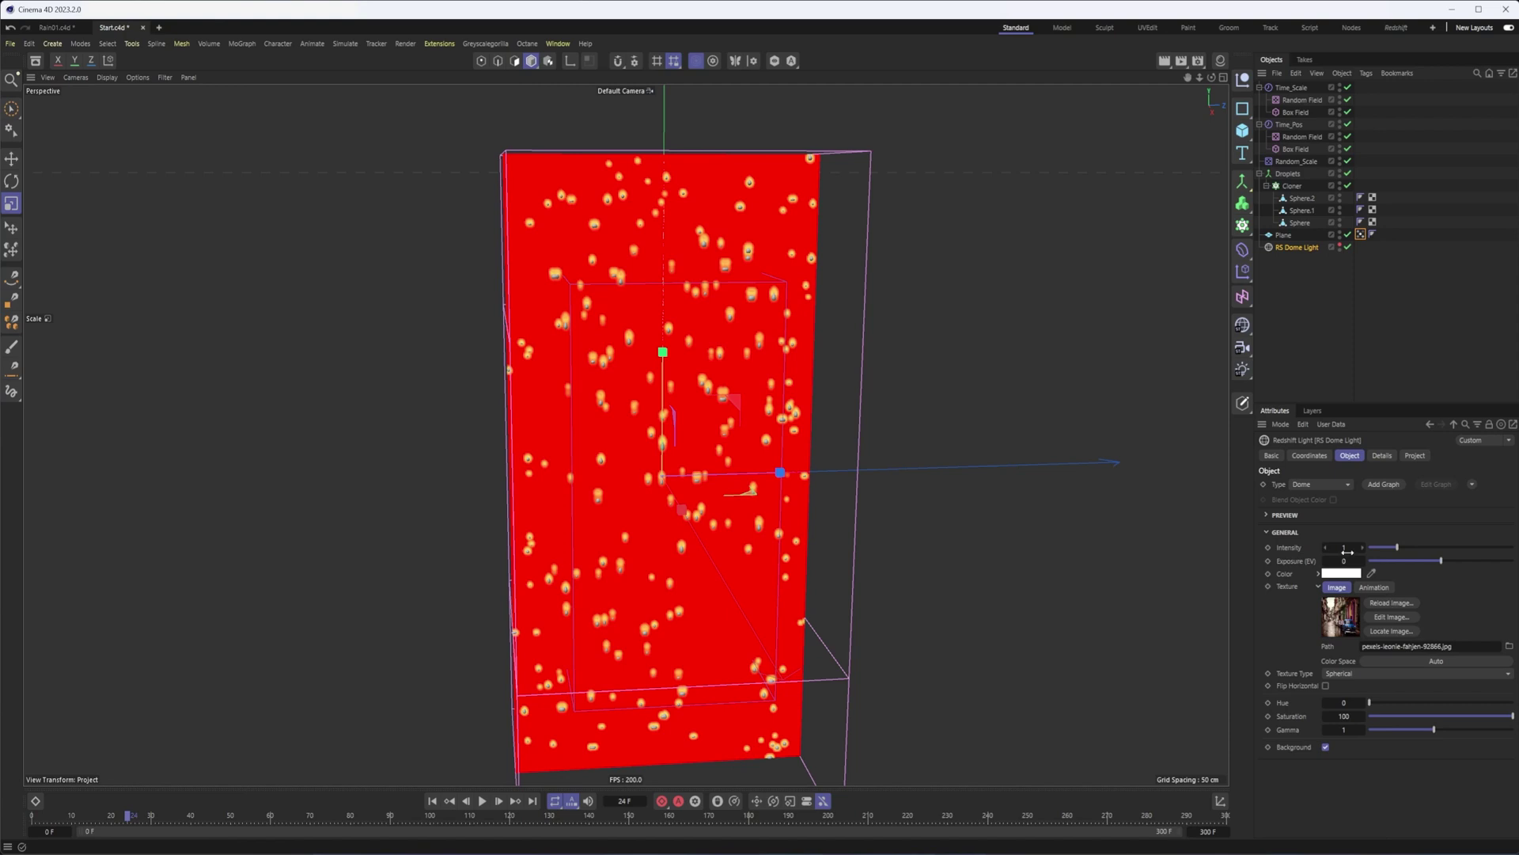
pyautogui.keyDown('alt'); pyautogui.moveTo(588, 385); pyautogui.dragTo(606, 387); pyautogui.keyUp('alt')
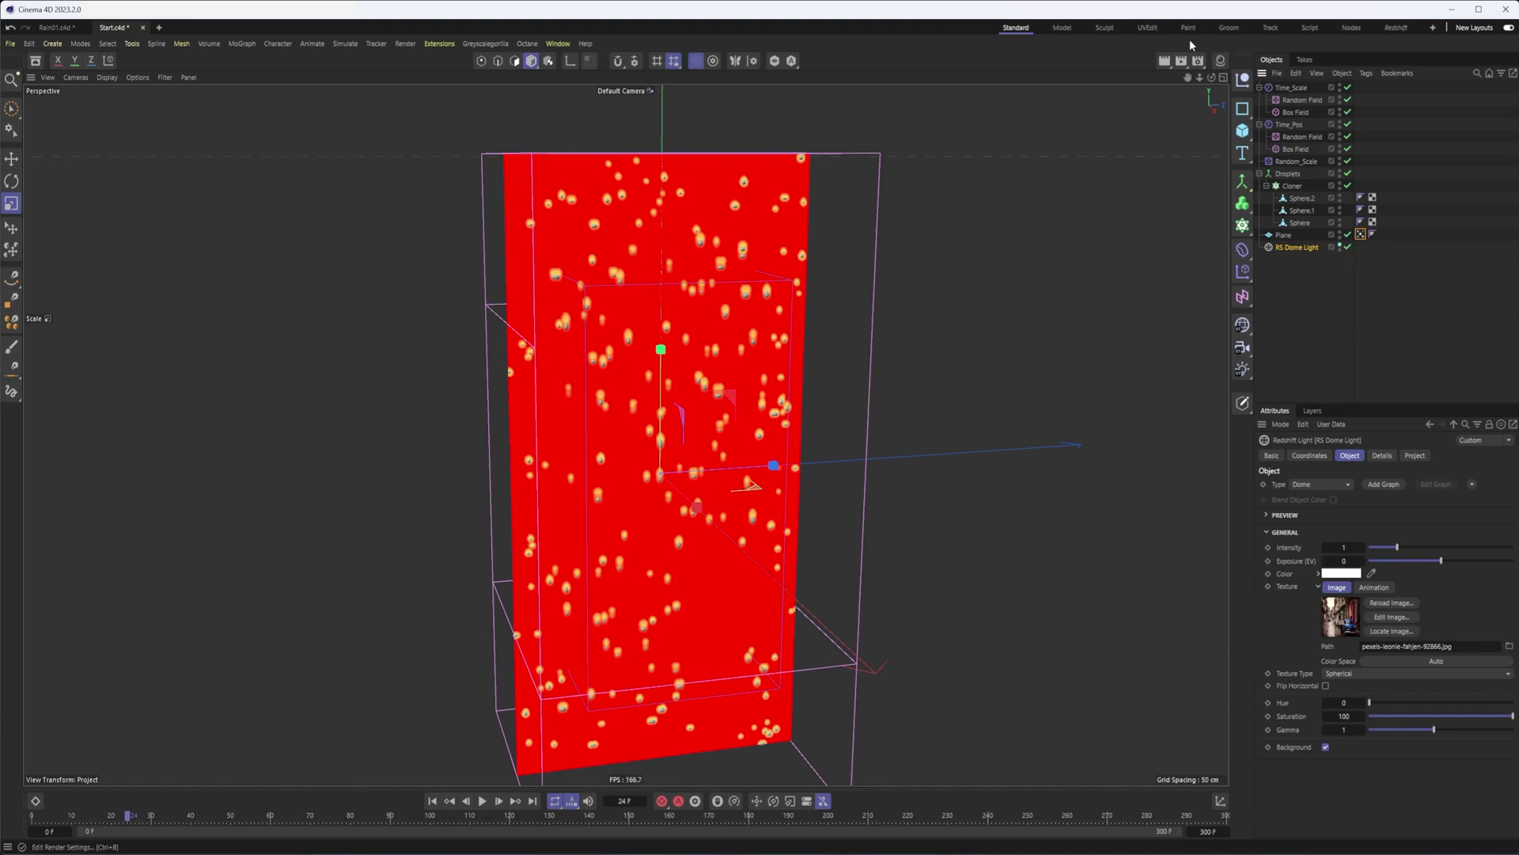
# - Switch the scene's renderer from Standard to Redshift in the render settings
pyautogui.click(1198, 61)
pyautogui.click(1275, 85)
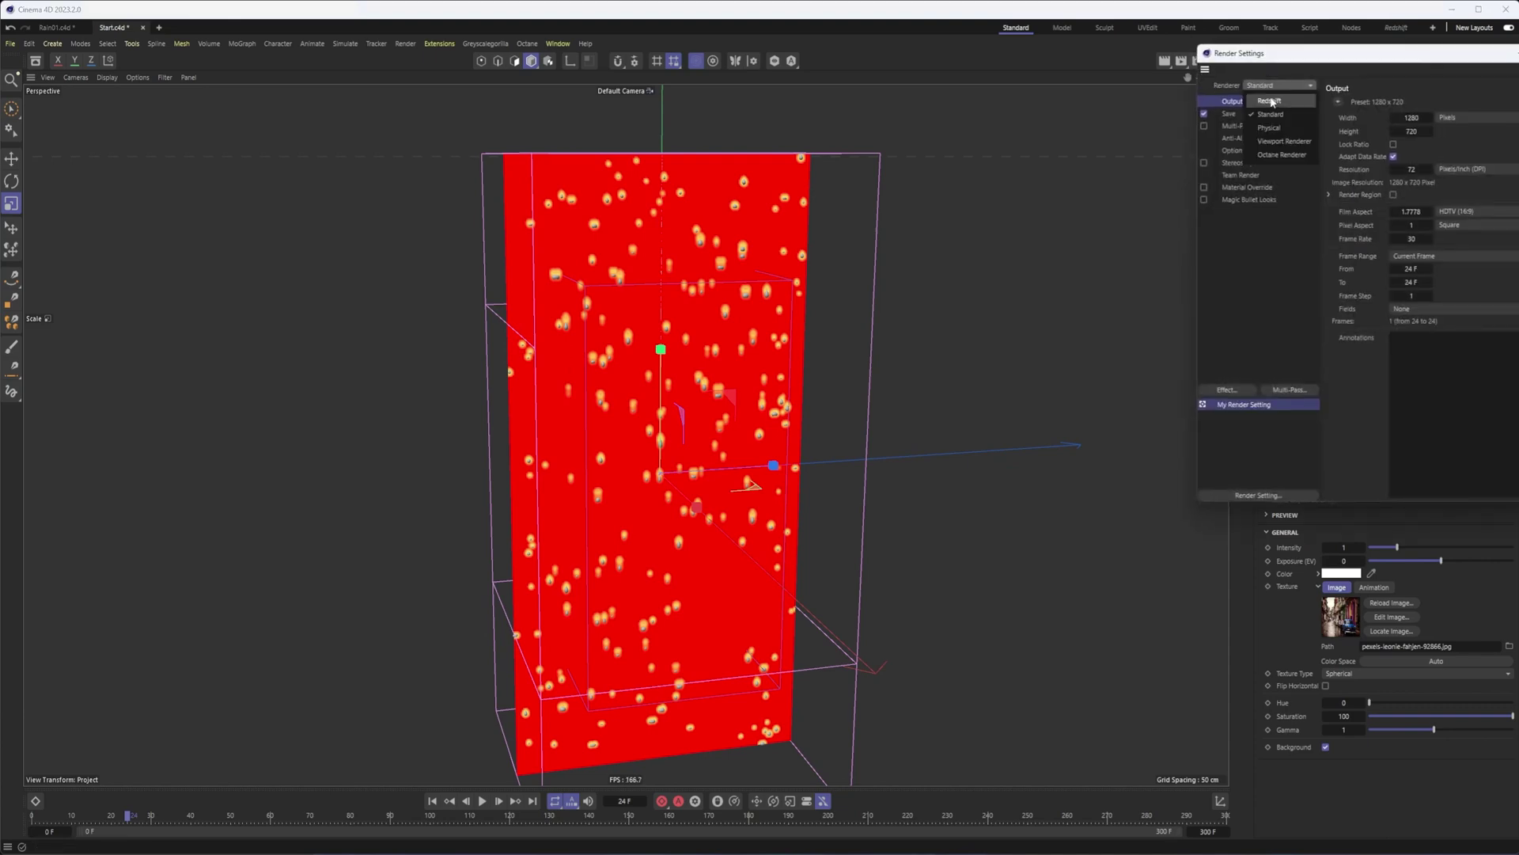
pyautogui.click(1269, 100)
pyautogui.click(1518, 53)
pyautogui.moveTo(827, 463)
pyautogui.keyDown('alt'); pyautogui.mouseDown()
pyautogui.moveTo(896, 434)
pyautogui.moveTo(1061, 431)
pyautogui.moveTo(777, 449)
pyautogui.moveTo(865, 444)
pyautogui.moveTo(815, 451)
pyautogui.moveTo(820, 439)
pyautogui.mouseUp(); pyautogui.keyUp('alt')
pyautogui.scroll(1, 820, 440)
pyautogui.keyDown('alt'); pyautogui.moveTo(808, 440); pyautogui.dragTo(840, 454, button='middle'); pyautogui.keyUp('alt')
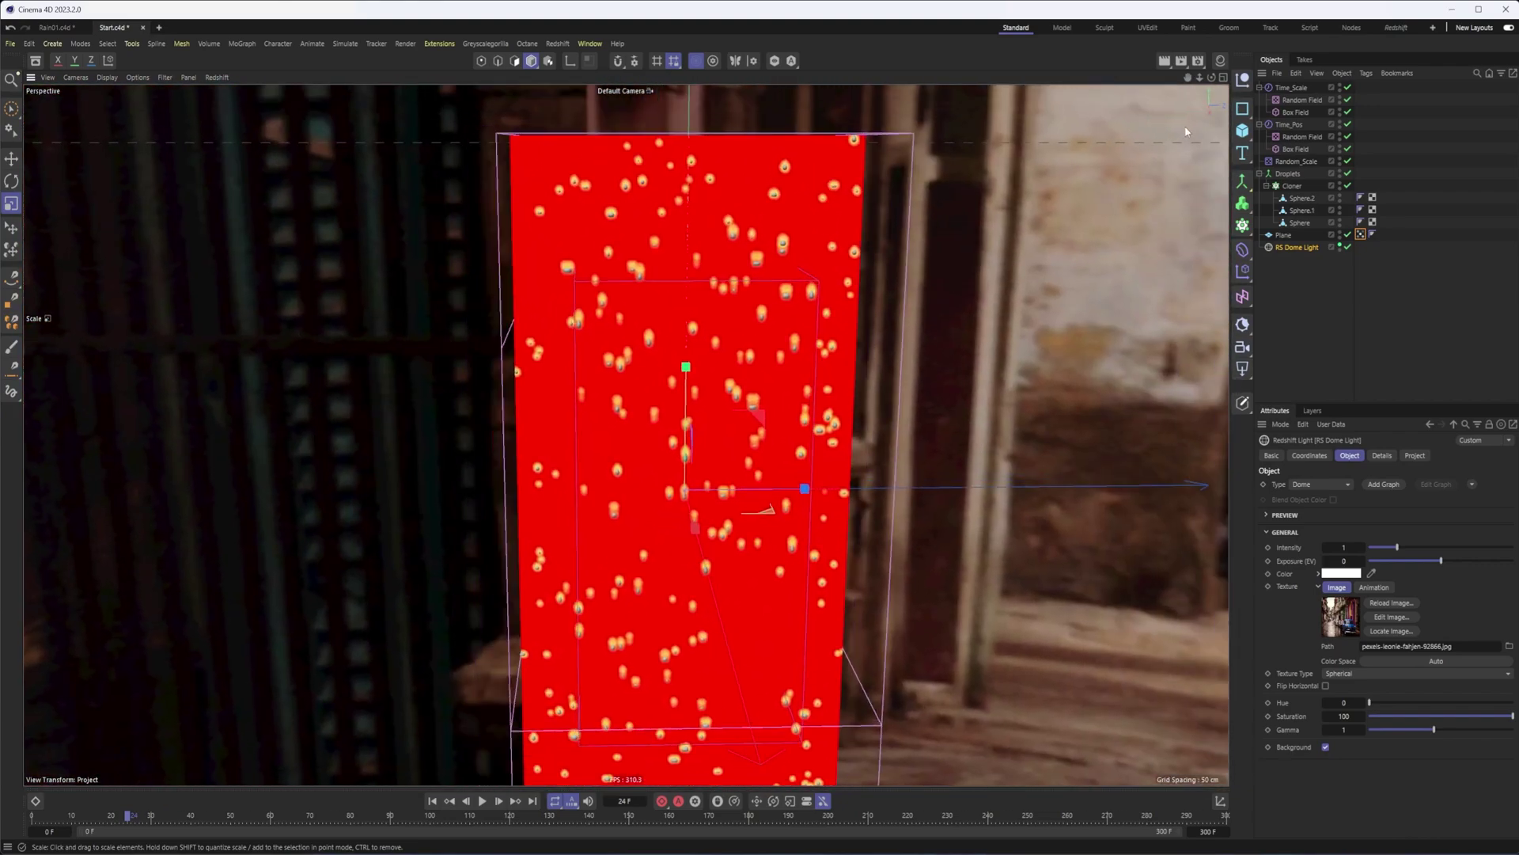
# - Create a Redshift material with reflection roughness 0 and transmission weight 1, and apply it to the Plane
pyautogui.click(1223, 61)
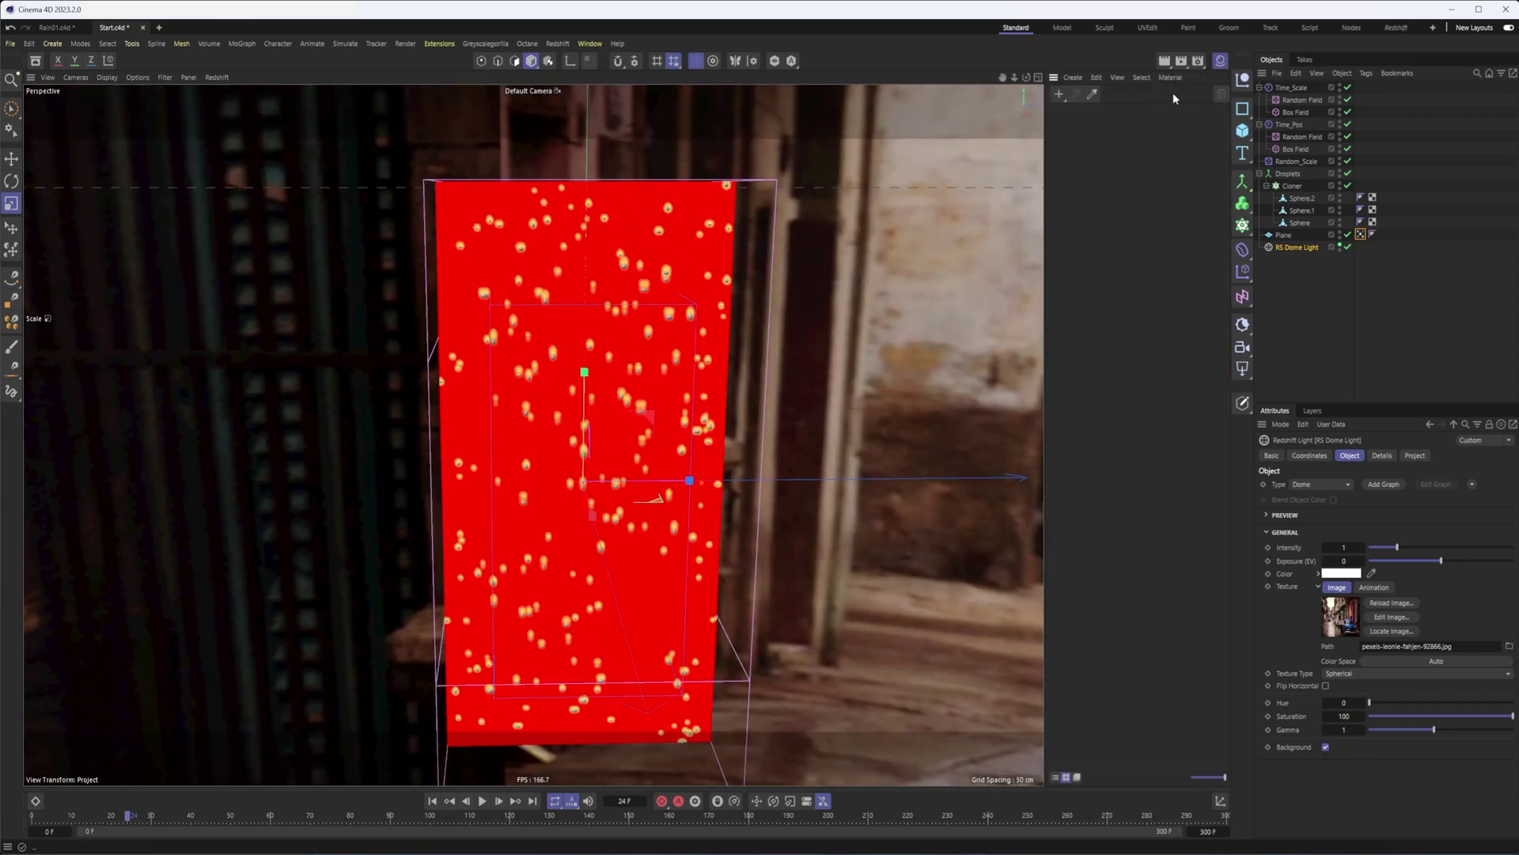
pyautogui.click(1059, 94)
pyautogui.click(1317, 456)
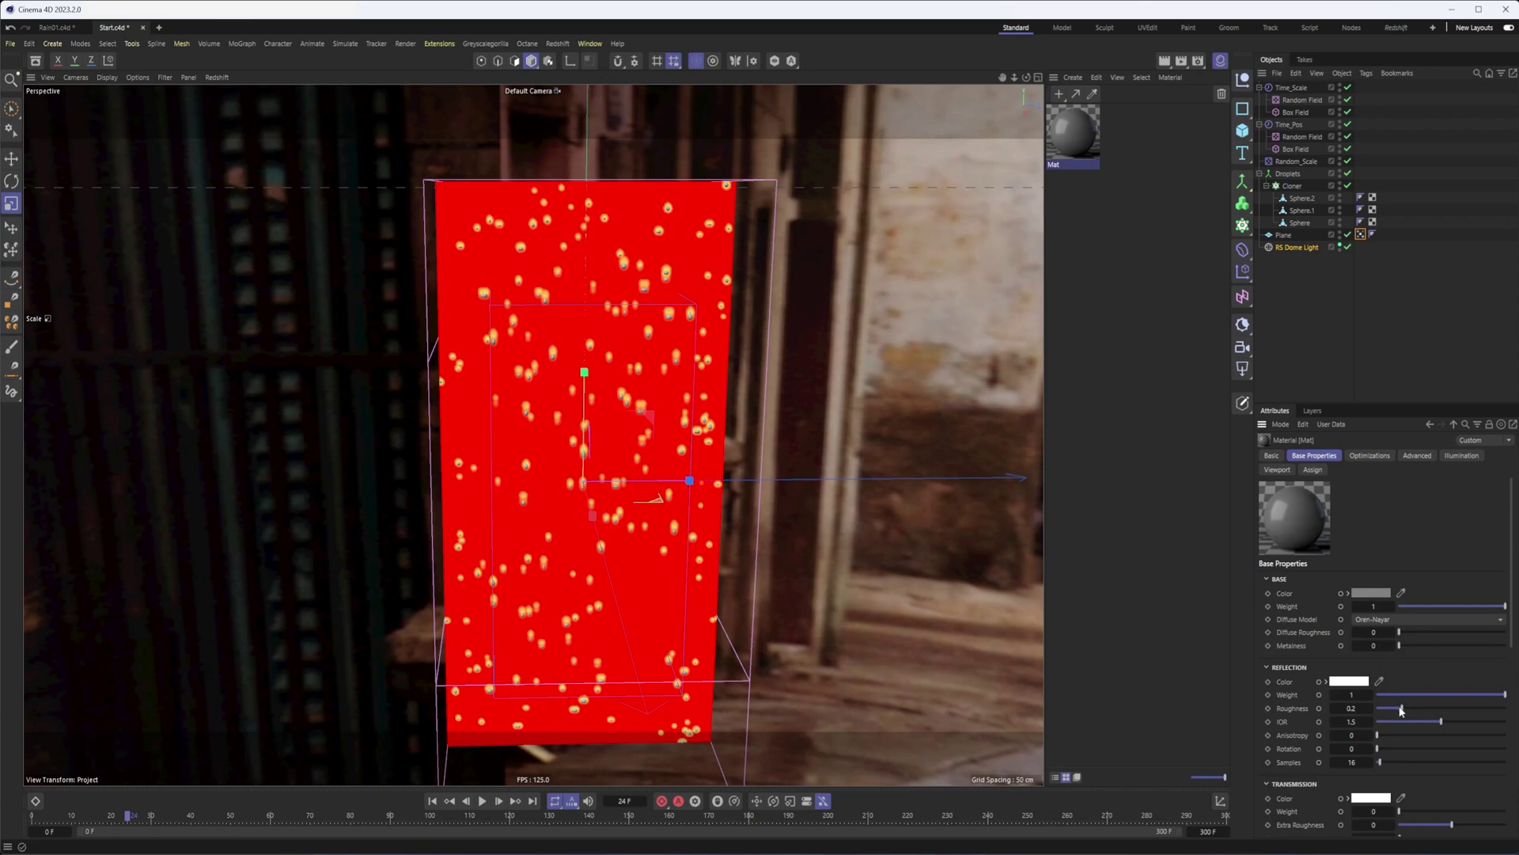
pyautogui.moveTo(1399, 811); pyautogui.dragTo(1506, 811)
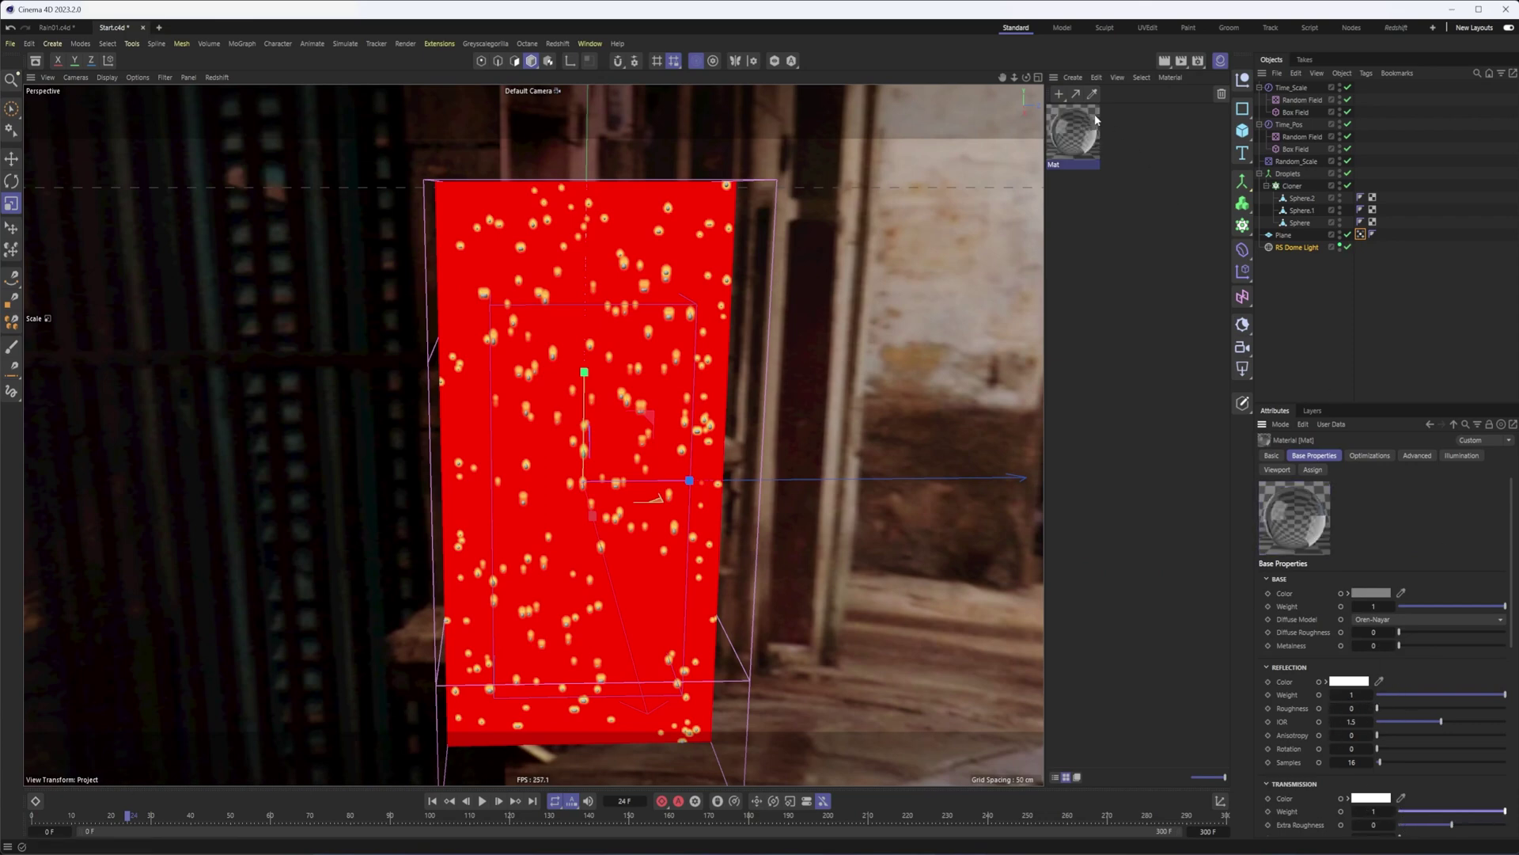
pyautogui.moveTo(1070, 138); pyautogui.dragTo(1286, 235)
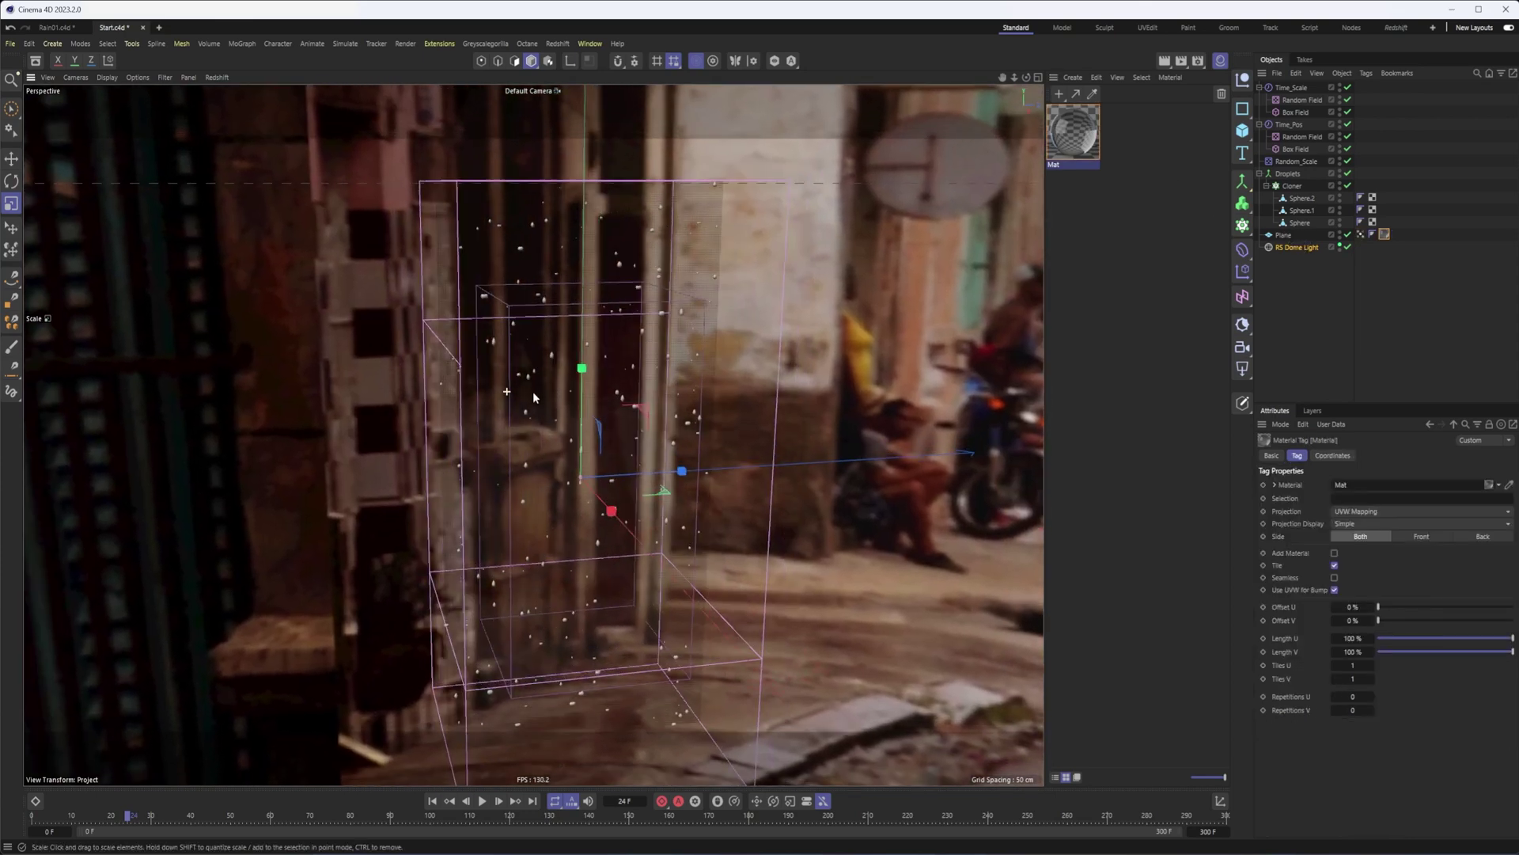
# - Start the Redshift render in the viewport and rename the pane's material as Glass
pyautogui.click(217, 77)
pyautogui.click(233, 106)
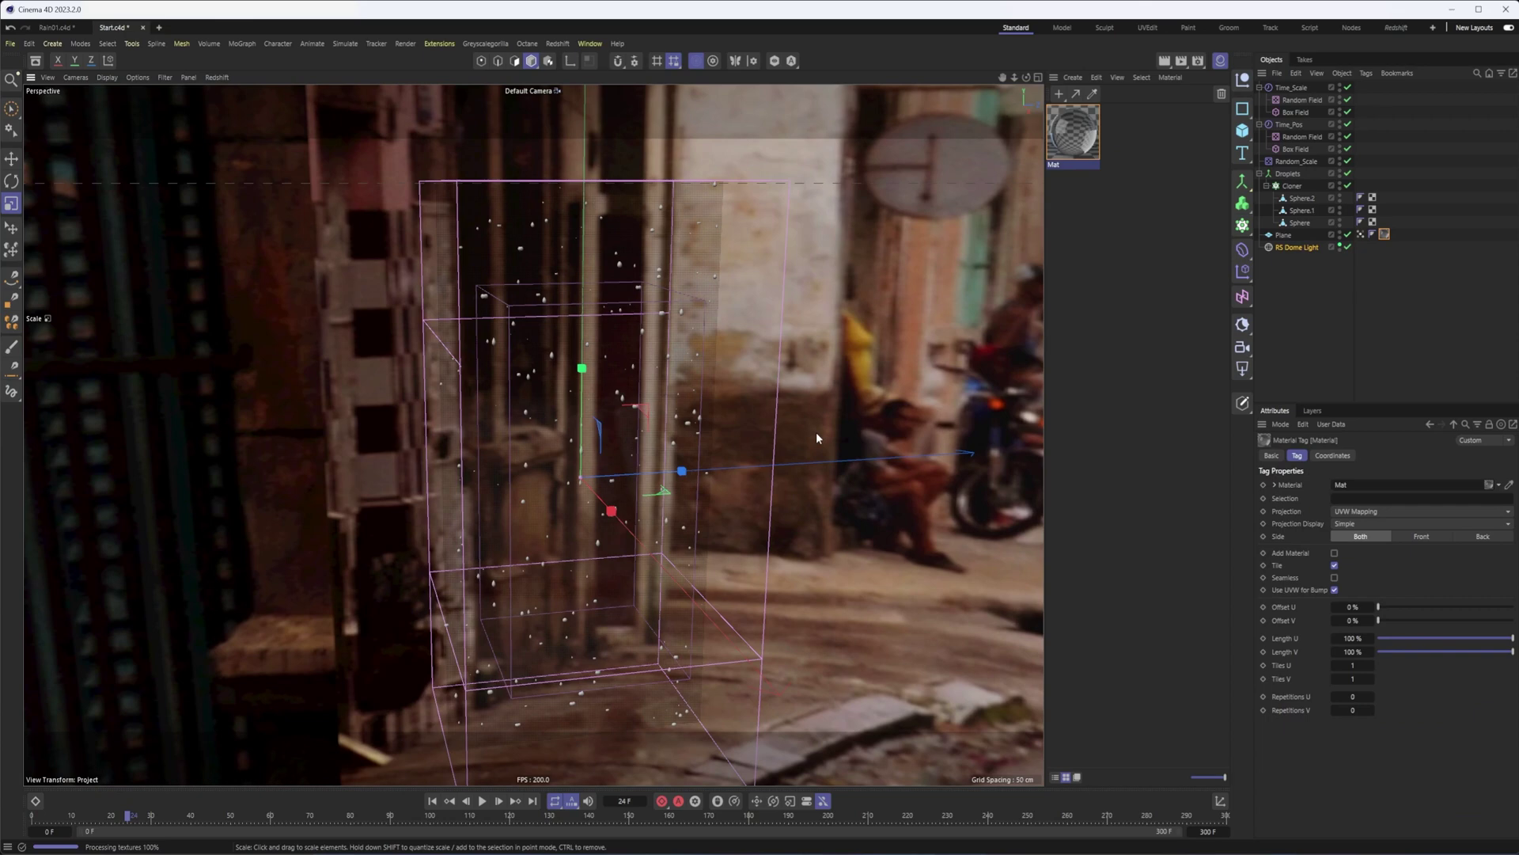
pyautogui.doubleClick(1055, 165)
pyautogui.write('Glass')
pyautogui.press('Return')
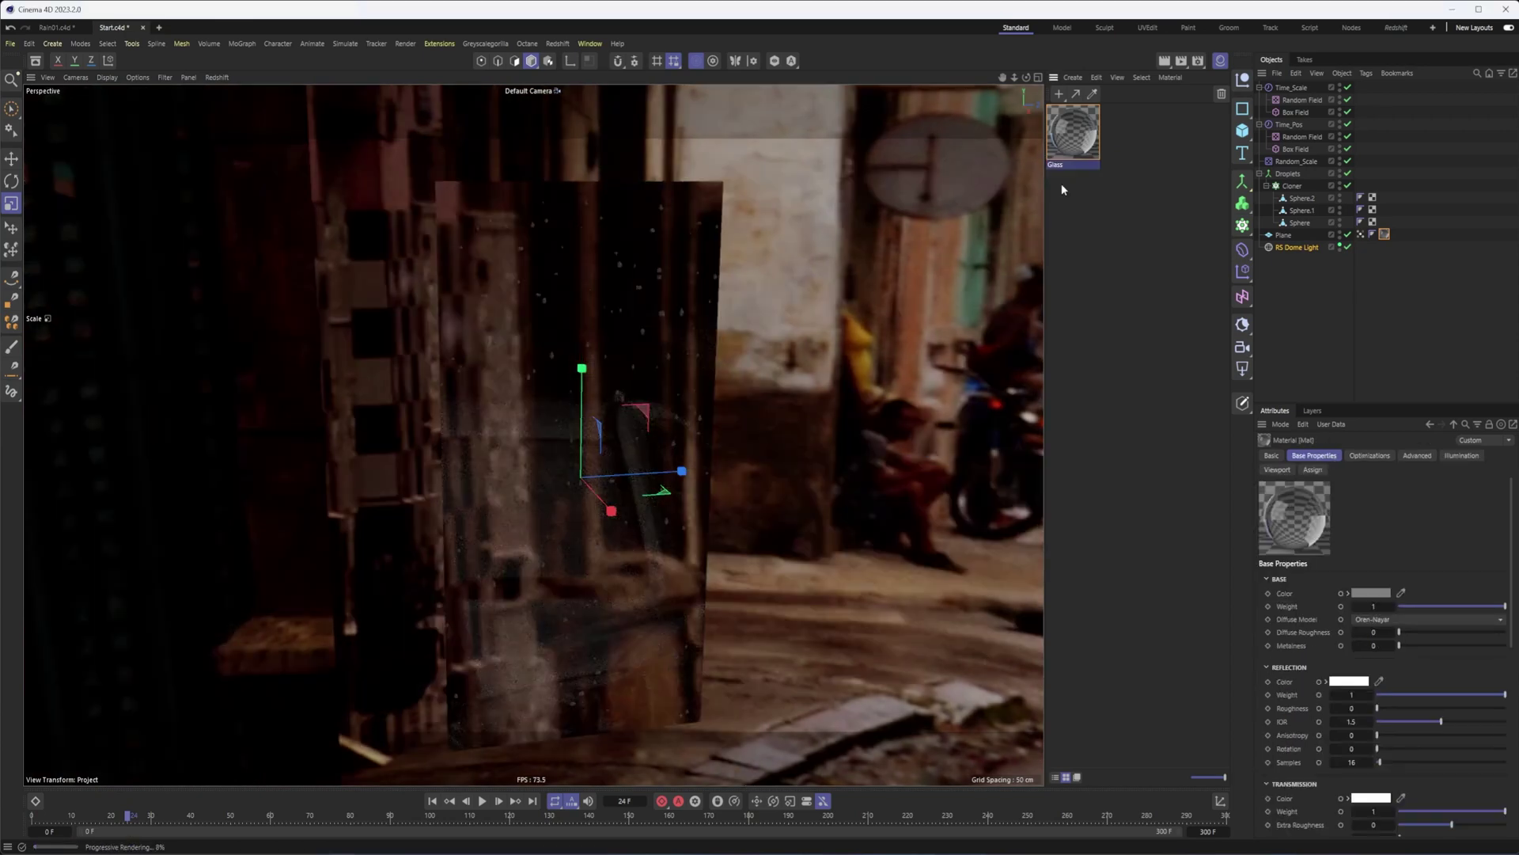
# - Rotate the RS Dome Light to an R.H of 91° so the street with cars lies behind the pane
pyautogui.keyDown('alt'); pyautogui.moveTo(518, 374); pyautogui.dragTo(601, 368, button='right'); pyautogui.keyUp('alt')
pyautogui.keyDown('alt'); pyautogui.moveTo(611, 368); pyautogui.dragTo(591, 367); pyautogui.keyUp('alt')
pyautogui.keyDown('alt'); pyautogui.moveTo(672, 437); pyautogui.dragTo(711, 438); pyautogui.keyUp('alt')
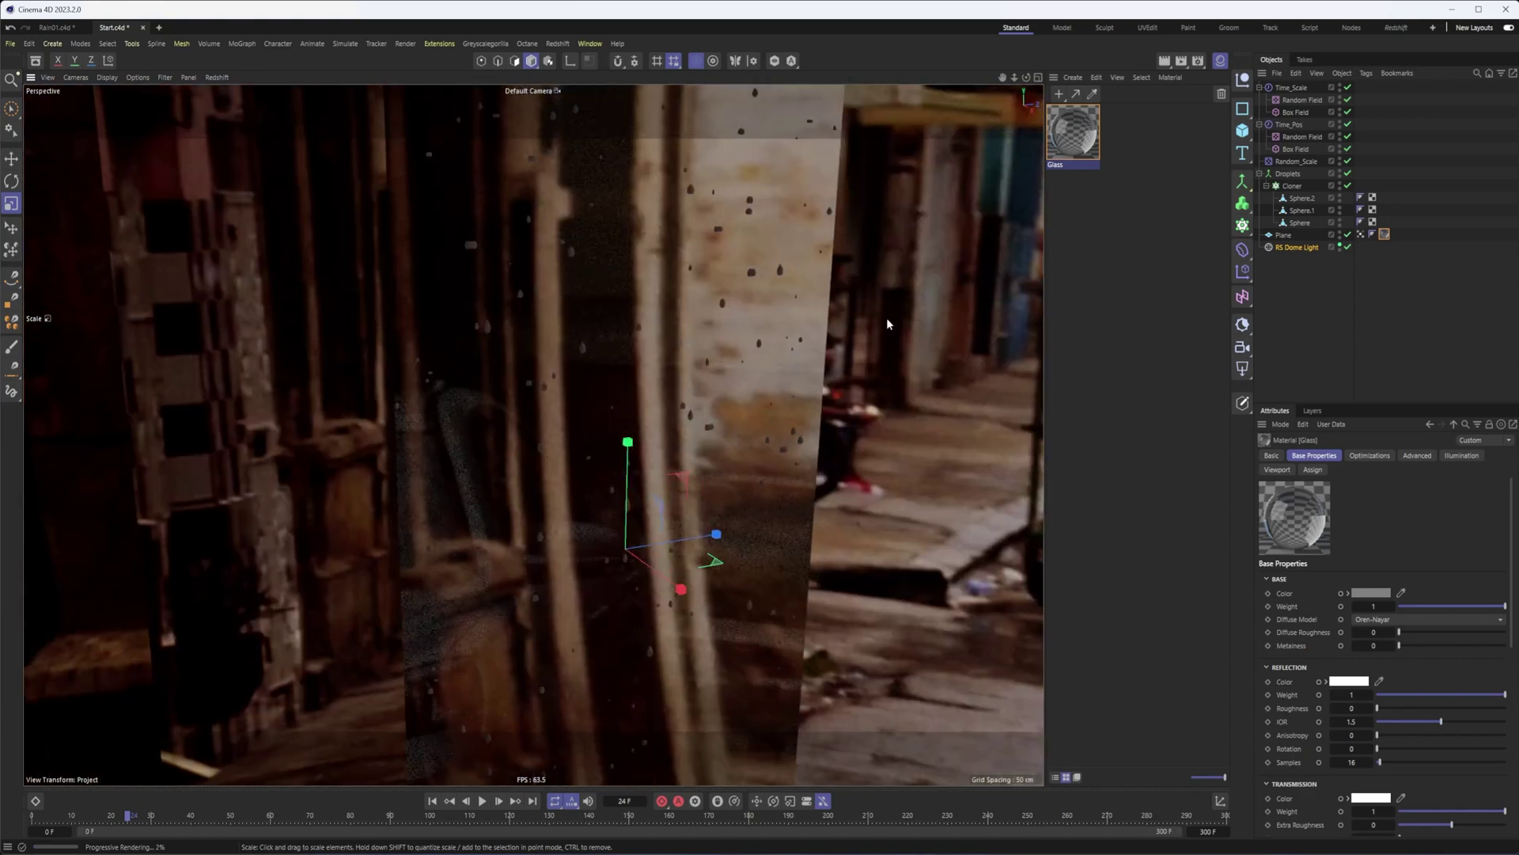
pyautogui.click(1295, 248)
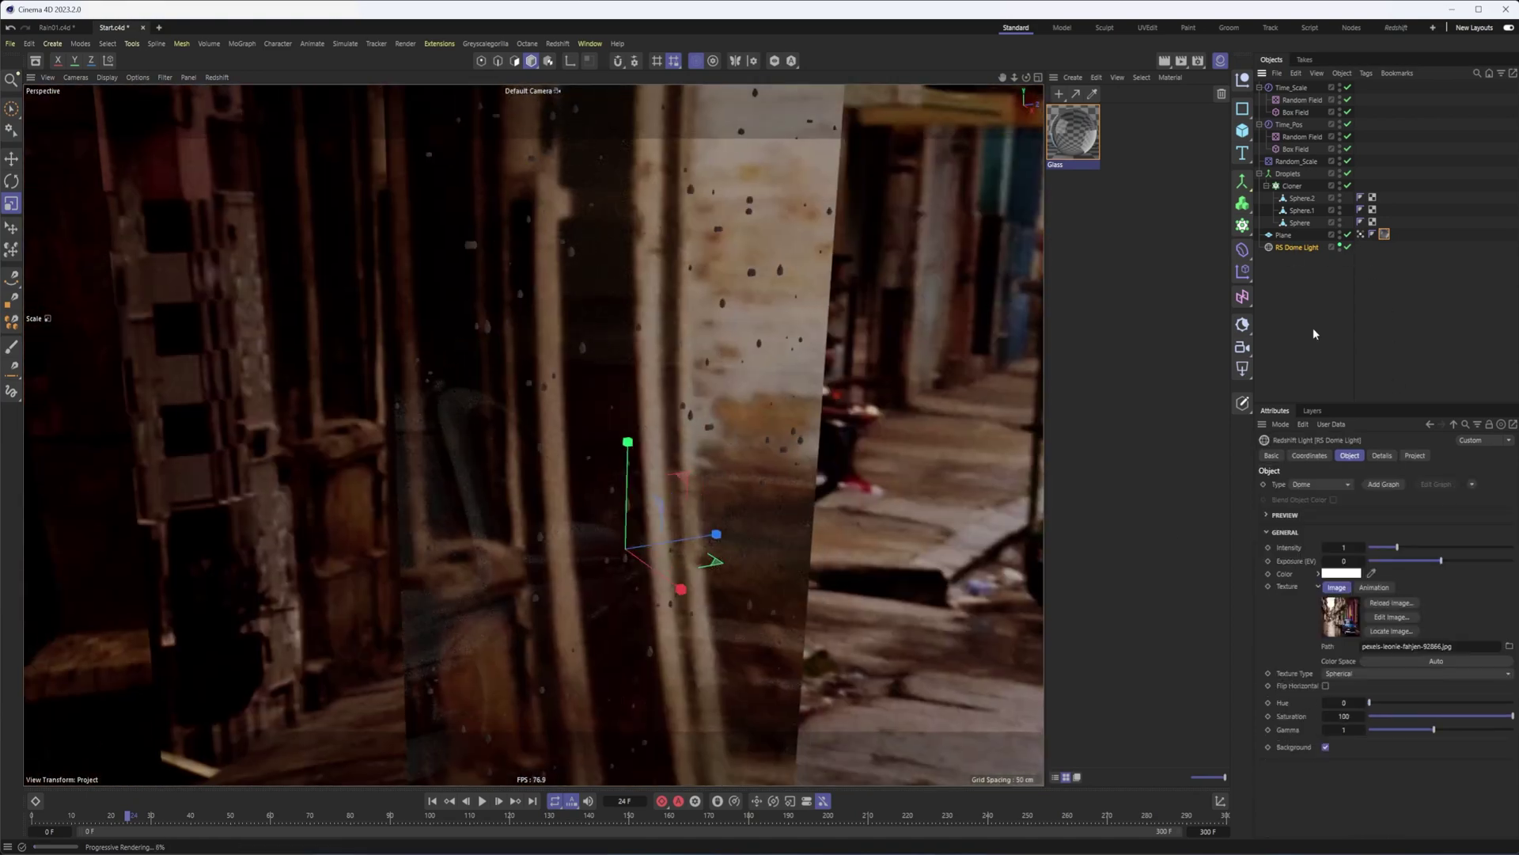
pyautogui.click(1312, 457)
pyautogui.moveTo(1412, 501); pyautogui.dragTo(1411, 505)
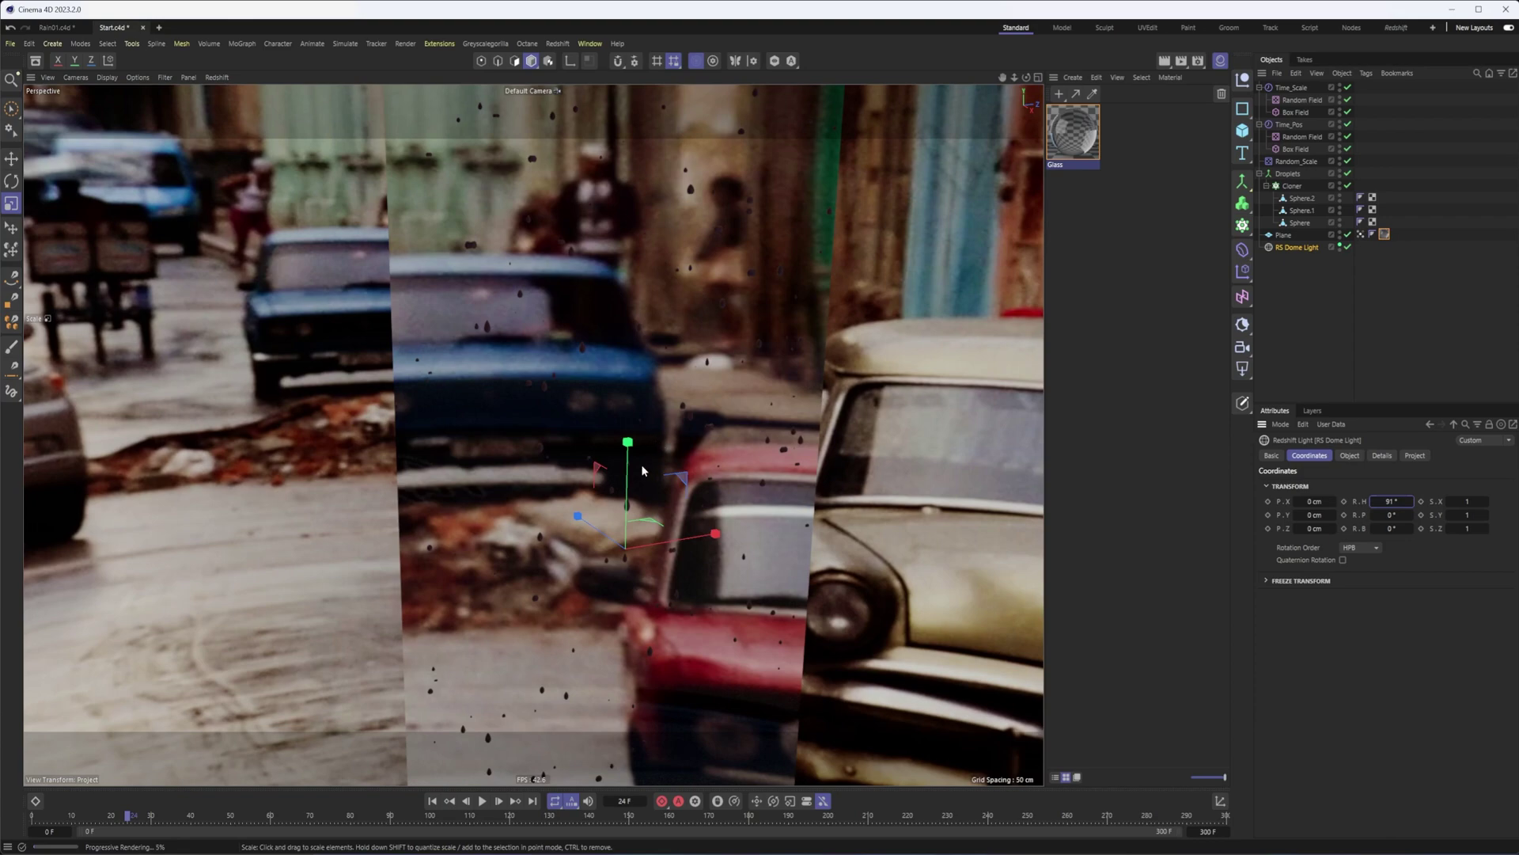
pyautogui.keyDown('alt'); pyautogui.moveTo(639, 471); pyautogui.dragTo(599, 472); pyautogui.keyUp('alt')
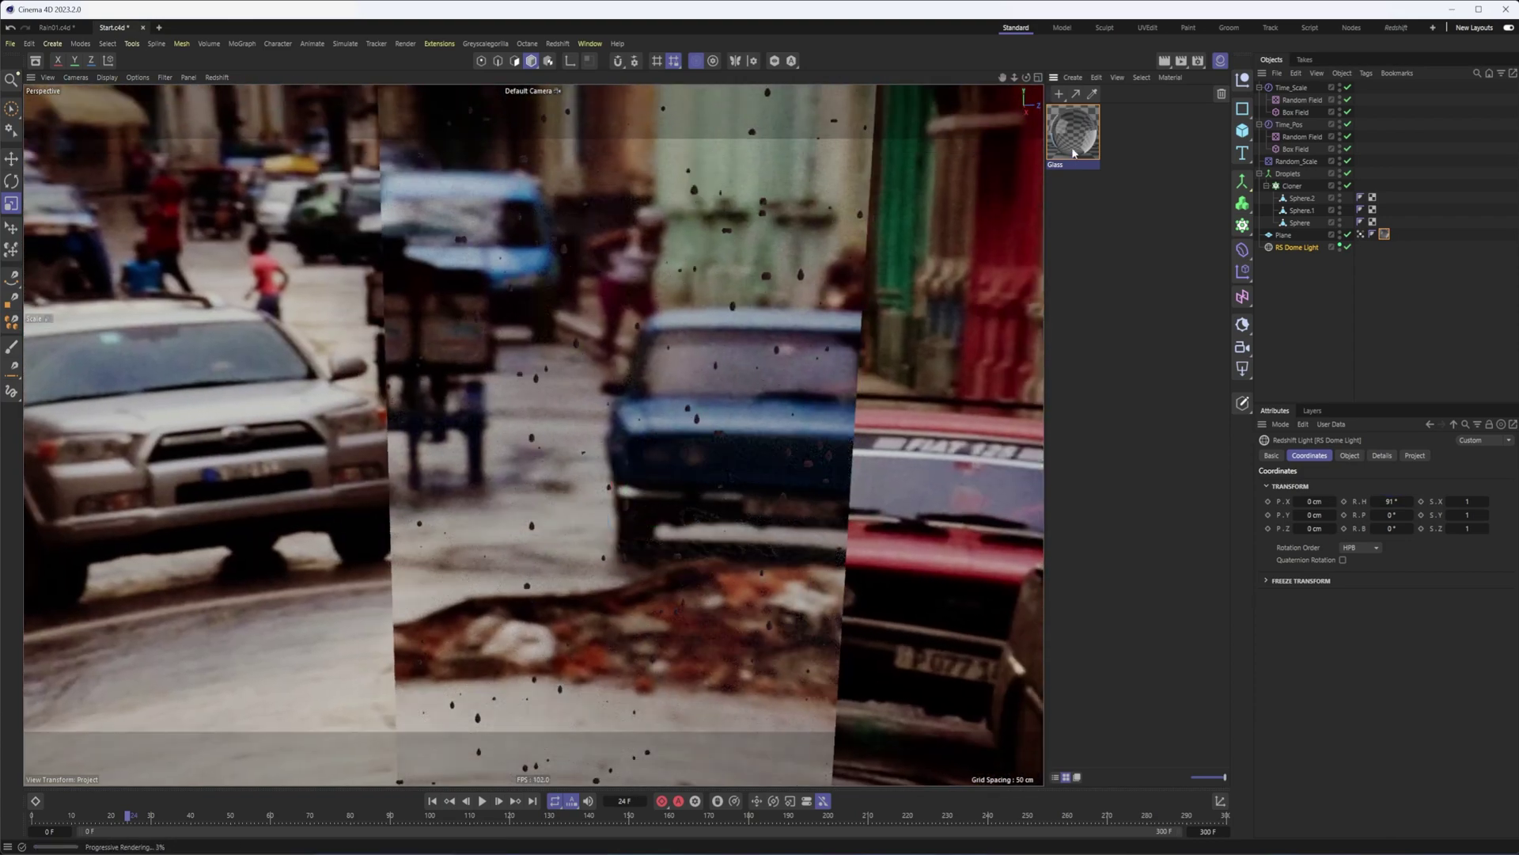
# - Enable Thin Walled in the Glass material's geometry settings and check the pane in the render
pyautogui.click(1073, 134)
pyautogui.moveTo(1513, 502); pyautogui.dragTo(1509, 712)
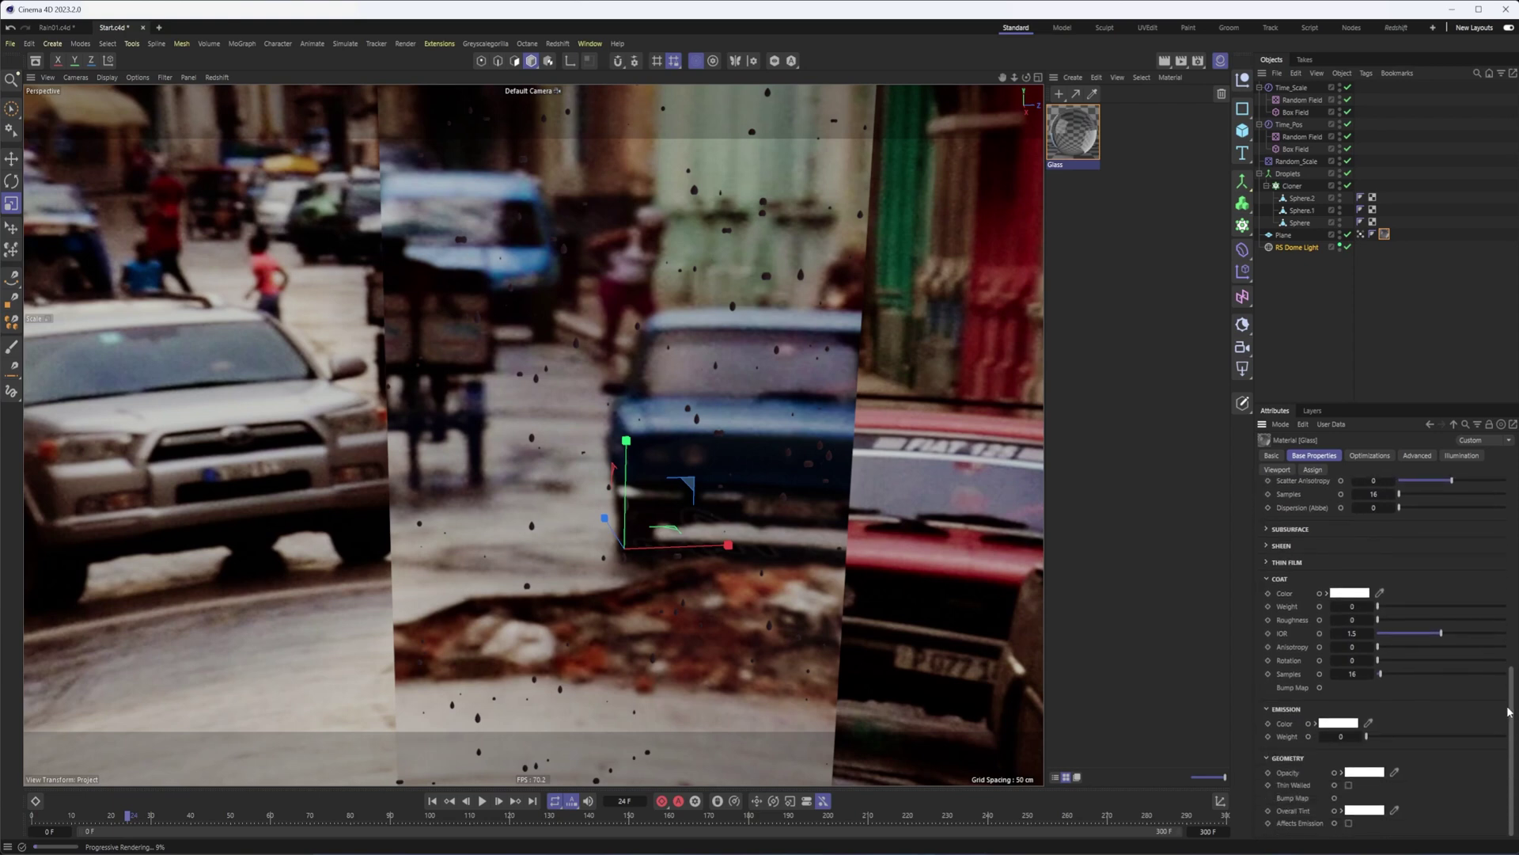
pyautogui.click(1348, 787)
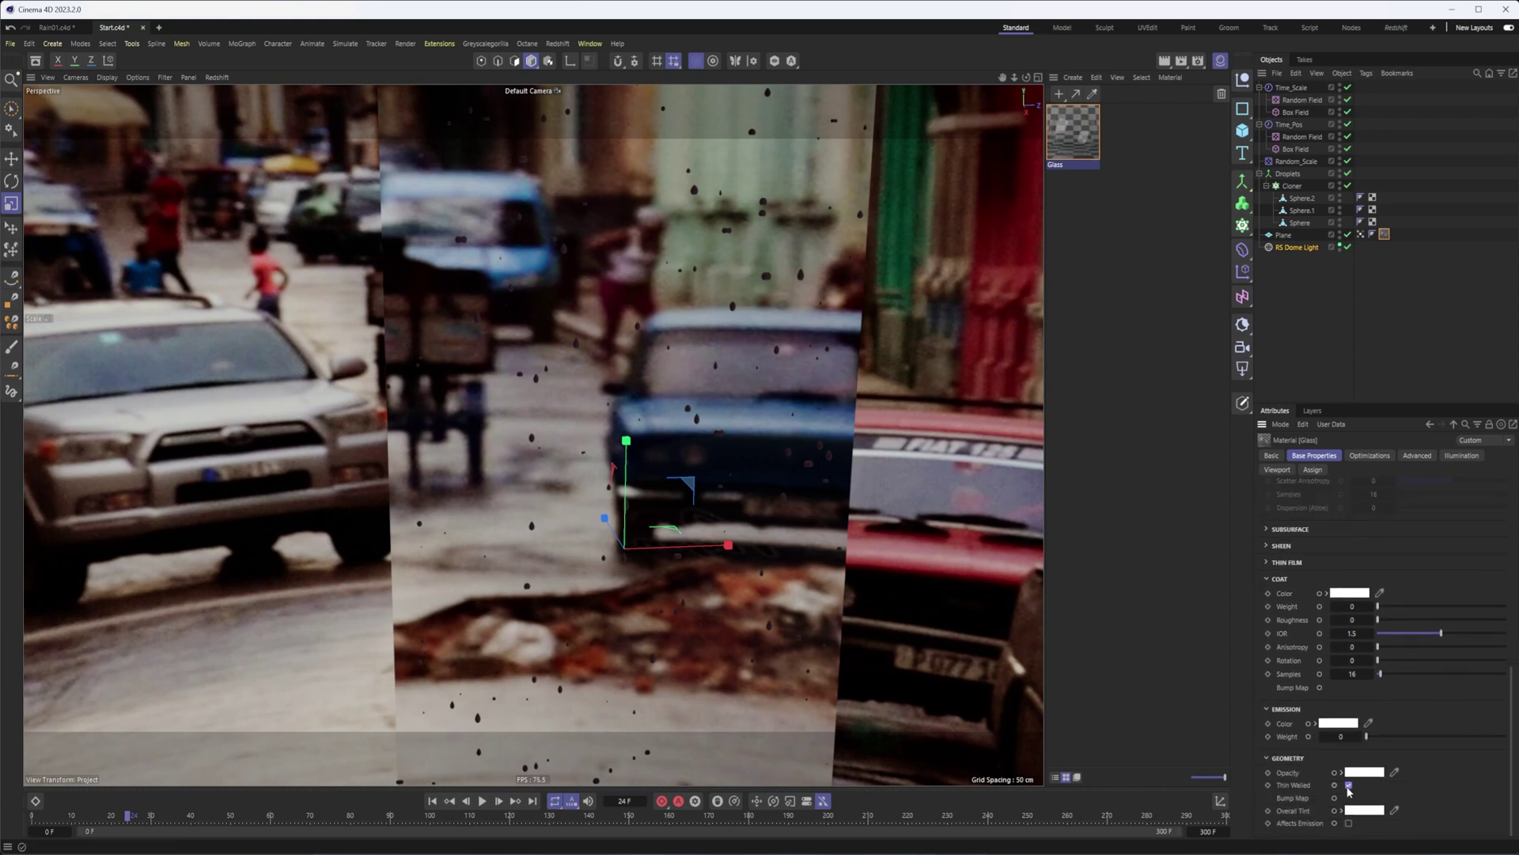
pyautogui.moveTo(606, 533)
pyautogui.keyDown('alt'); pyautogui.mouseDown()
pyautogui.moveTo(657, 539)
pyautogui.moveTo(622, 544)
pyautogui.moveTo(608, 519)
pyautogui.mouseUp(); pyautogui.keyUp('alt')
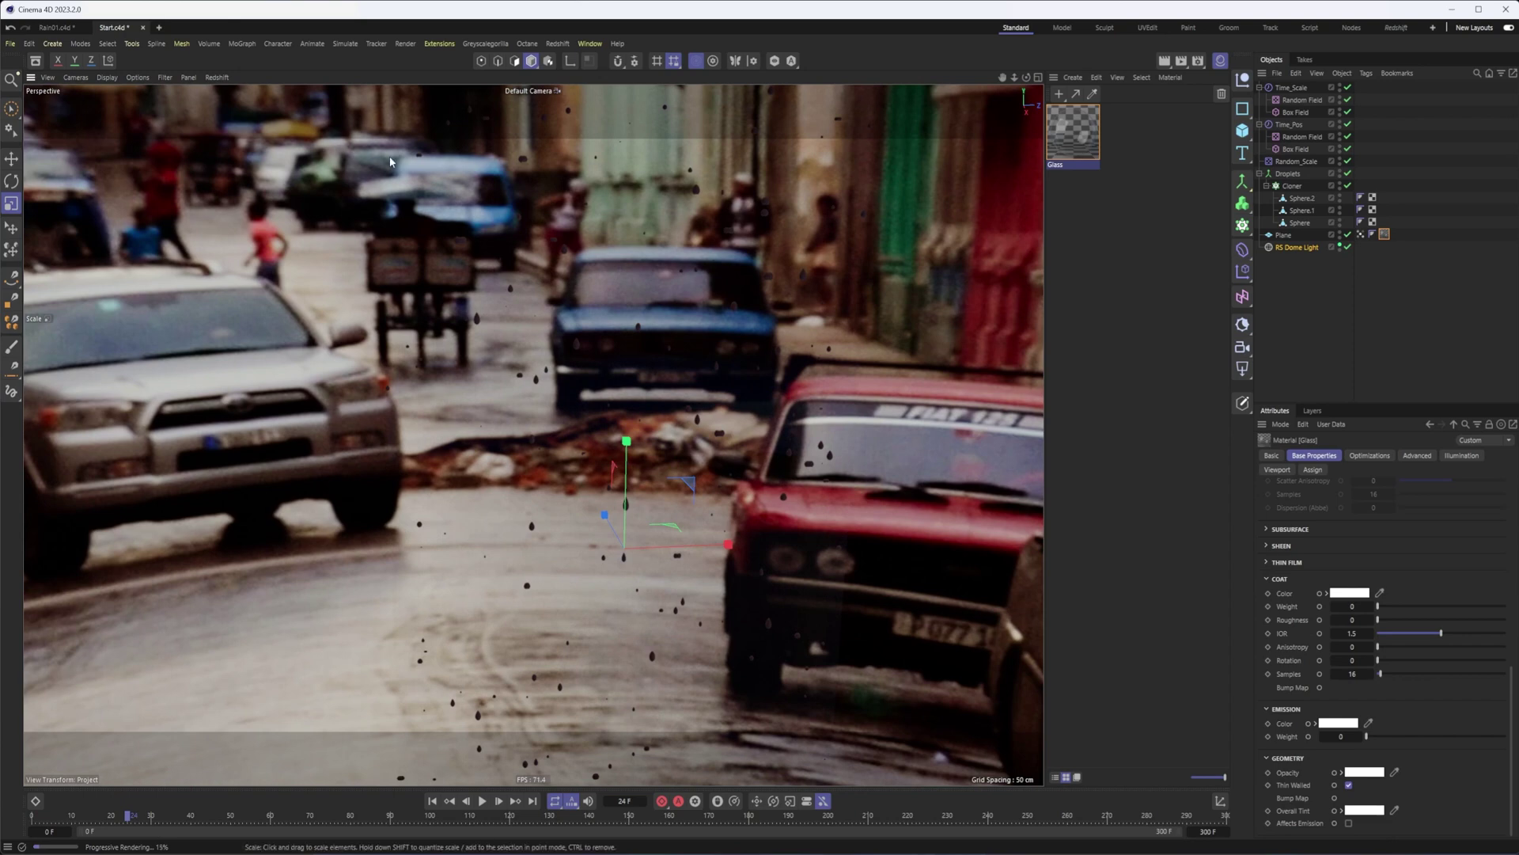
# - Open the Glass material's node graph, add a Vertex Attribute node and place it before the RS Standard node
pyautogui.doubleClick(1062, 140)
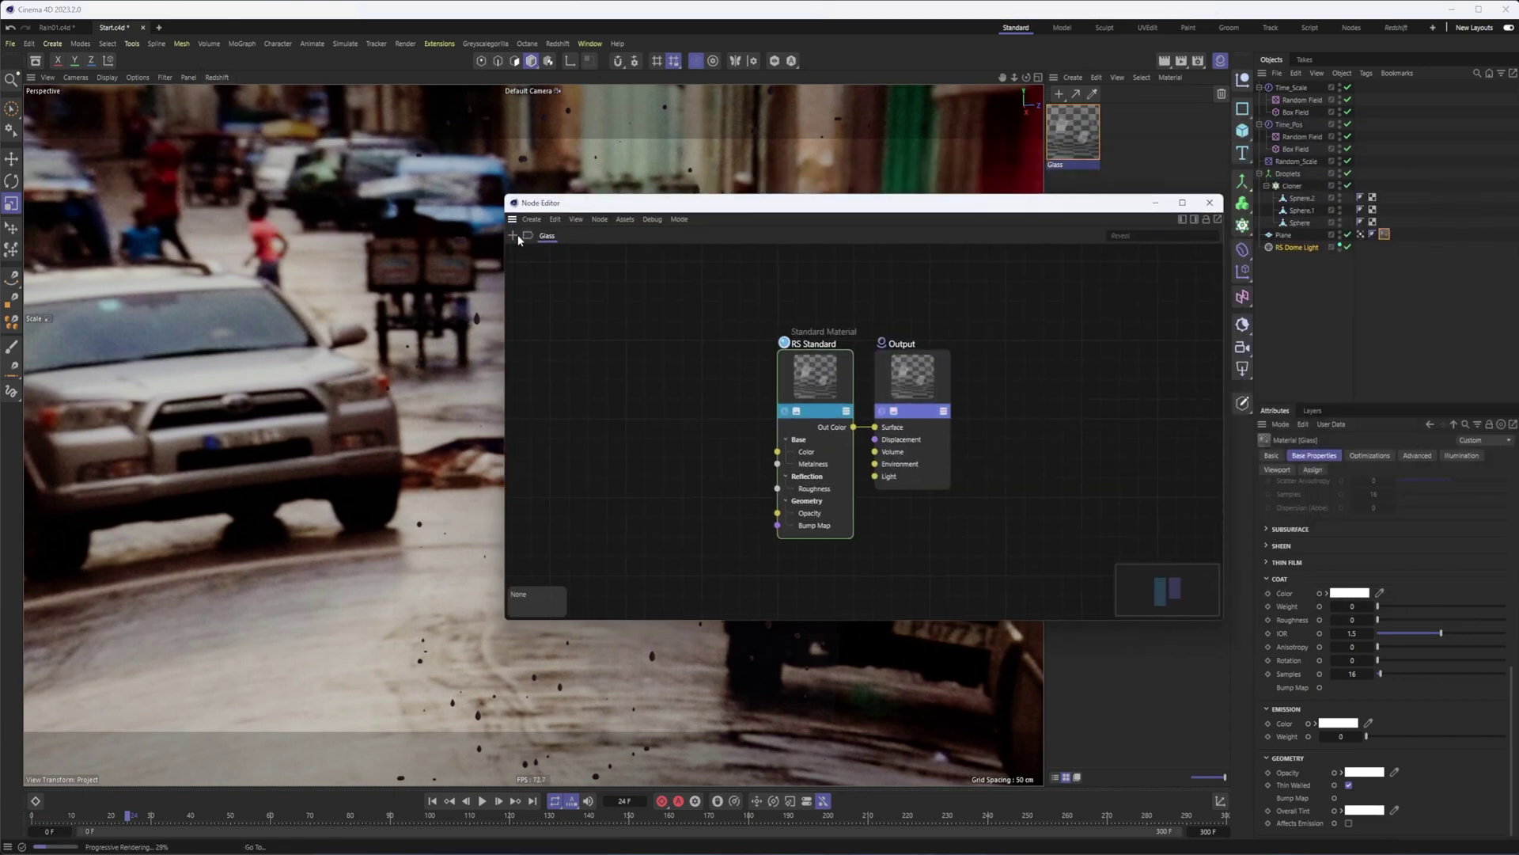
pyautogui.click(514, 235)
pyautogui.write('ver')
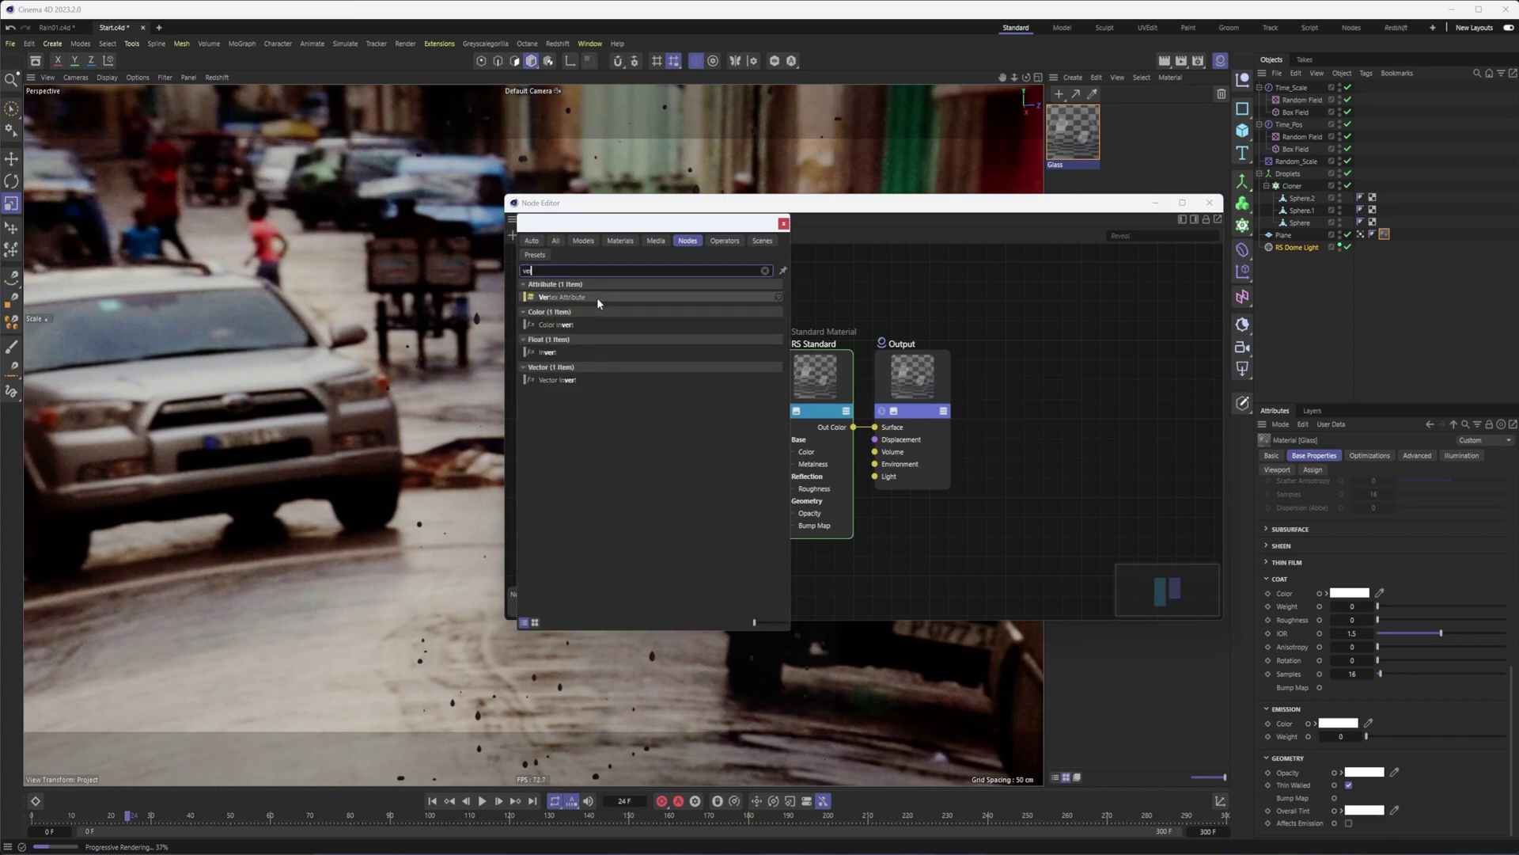
pyautogui.doubleClick(597, 299)
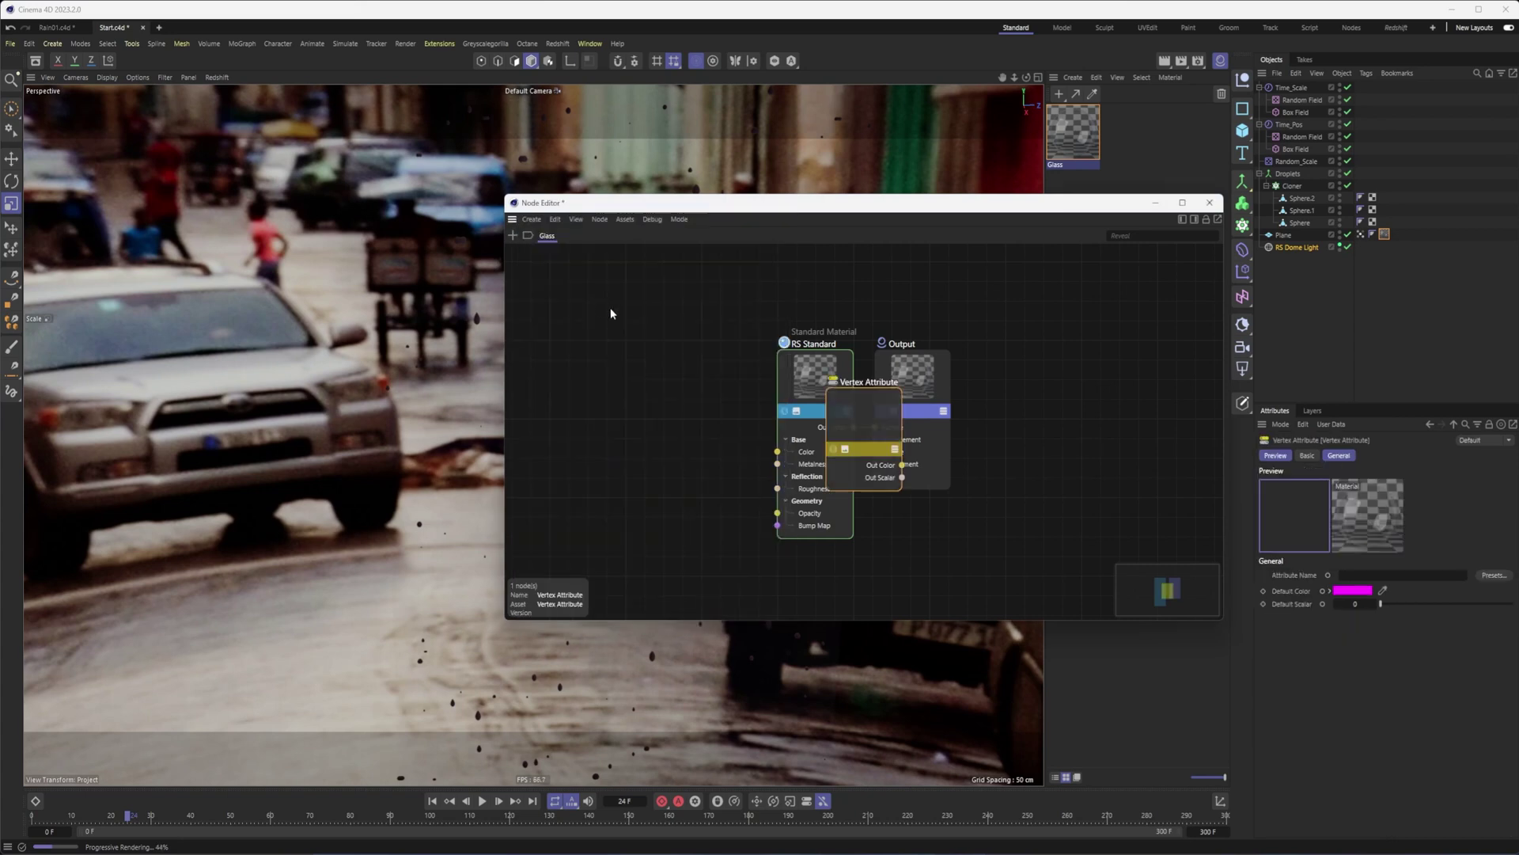
pyautogui.moveTo(869, 418); pyautogui.dragTo(652, 365)
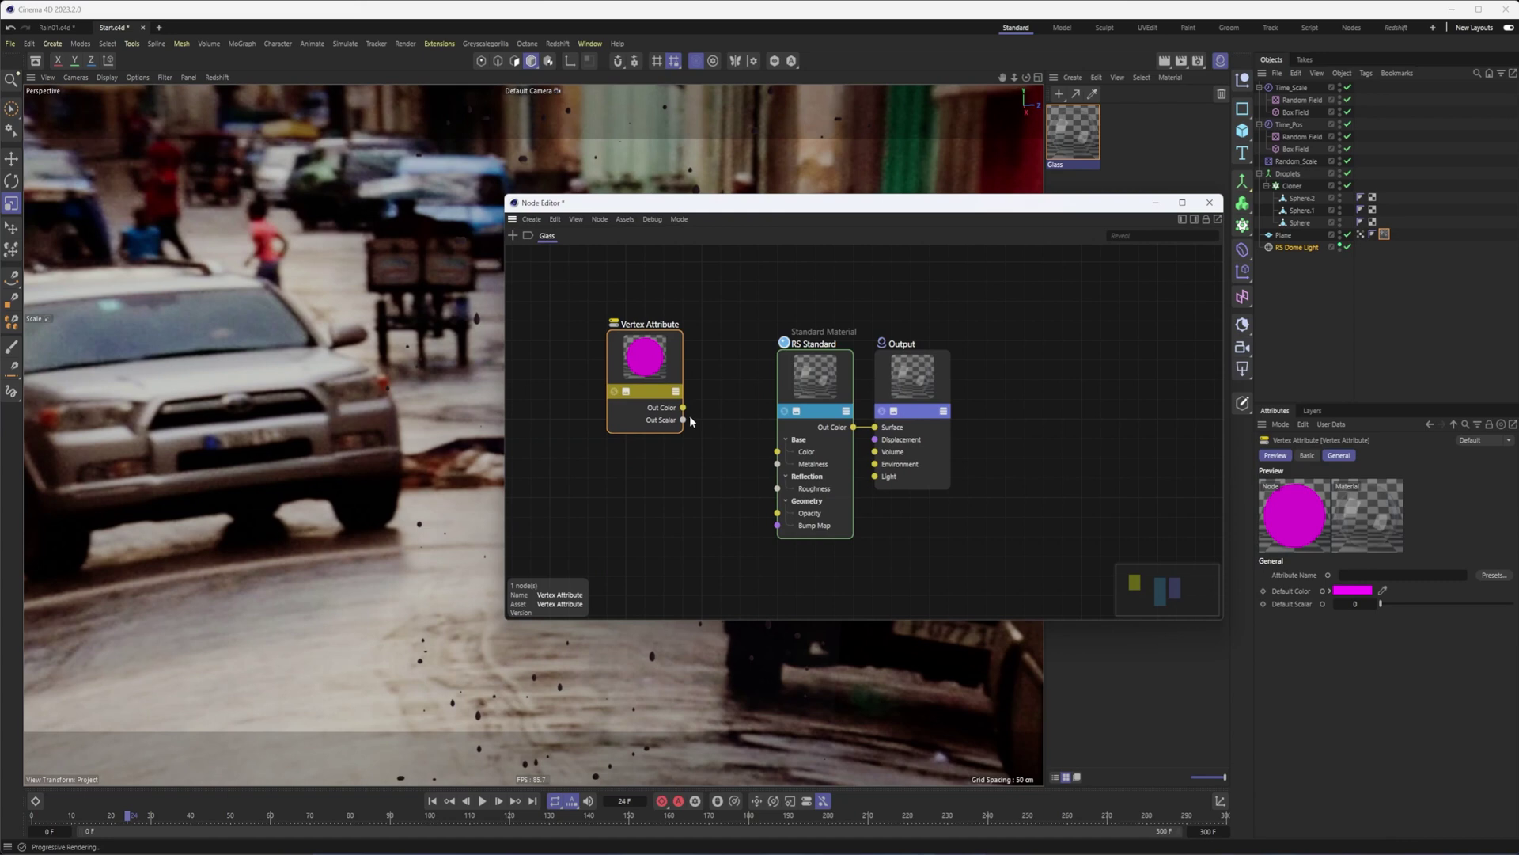
# - Assign the Plane's Vertex Map as the Vertex Attribute node's attribute name and connect its Out Color to the RS Standard's Roughness
pyautogui.moveTo(655, 356); pyautogui.dragTo(661, 367)
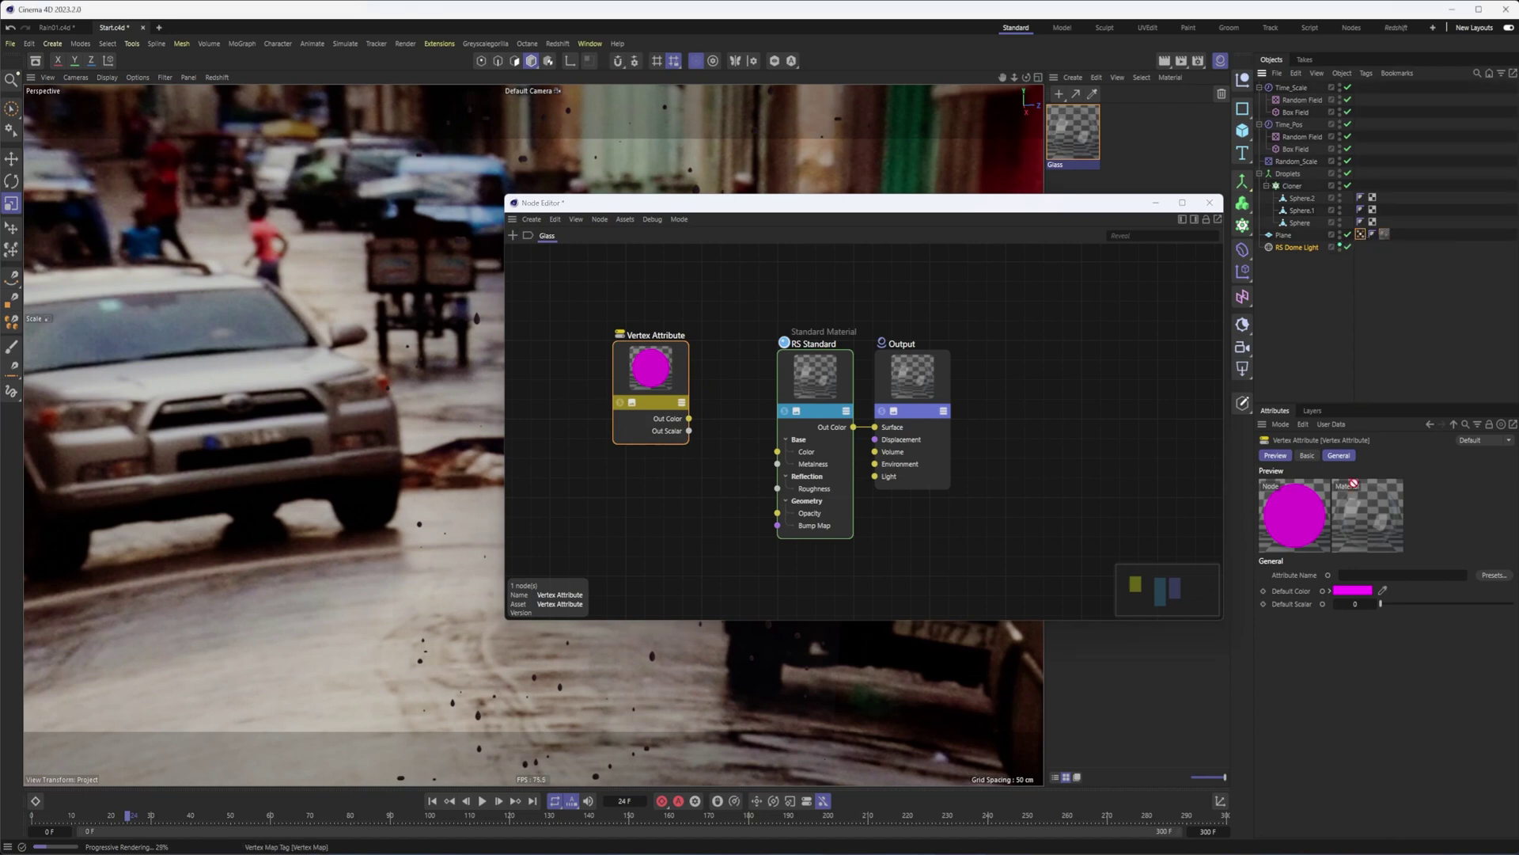
pyautogui.moveTo(1357, 578); pyautogui.dragTo(1358, 579)
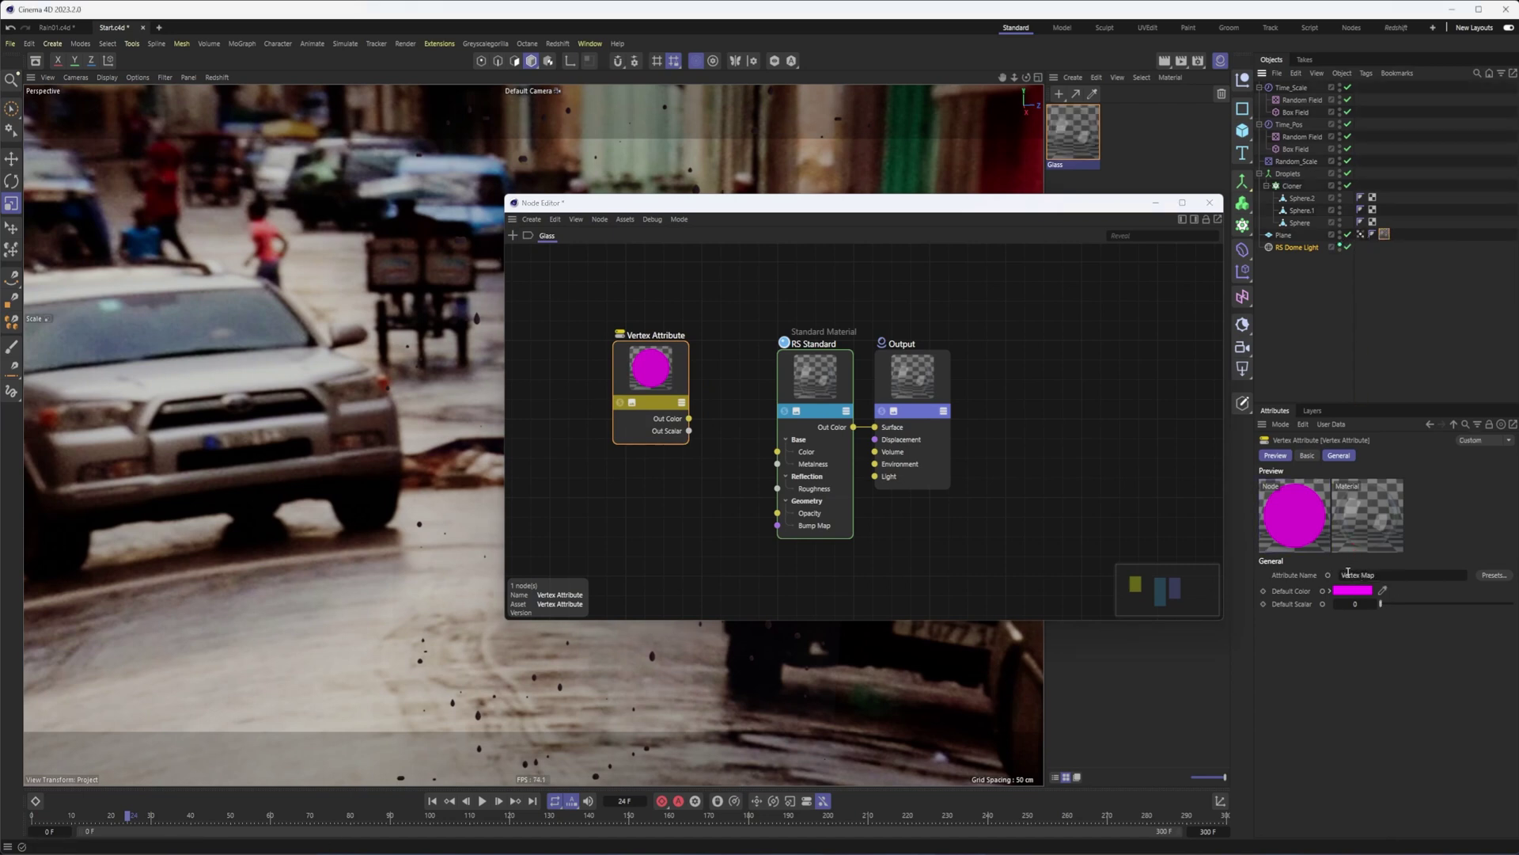
pyautogui.moveTo(689, 431); pyautogui.dragTo(778, 488)
# - Play the animation to frame 50 and examine the droplet trails in the render with the node editor moved aside
pyautogui.moveTo(718, 212); pyautogui.dragTo(999, 165)
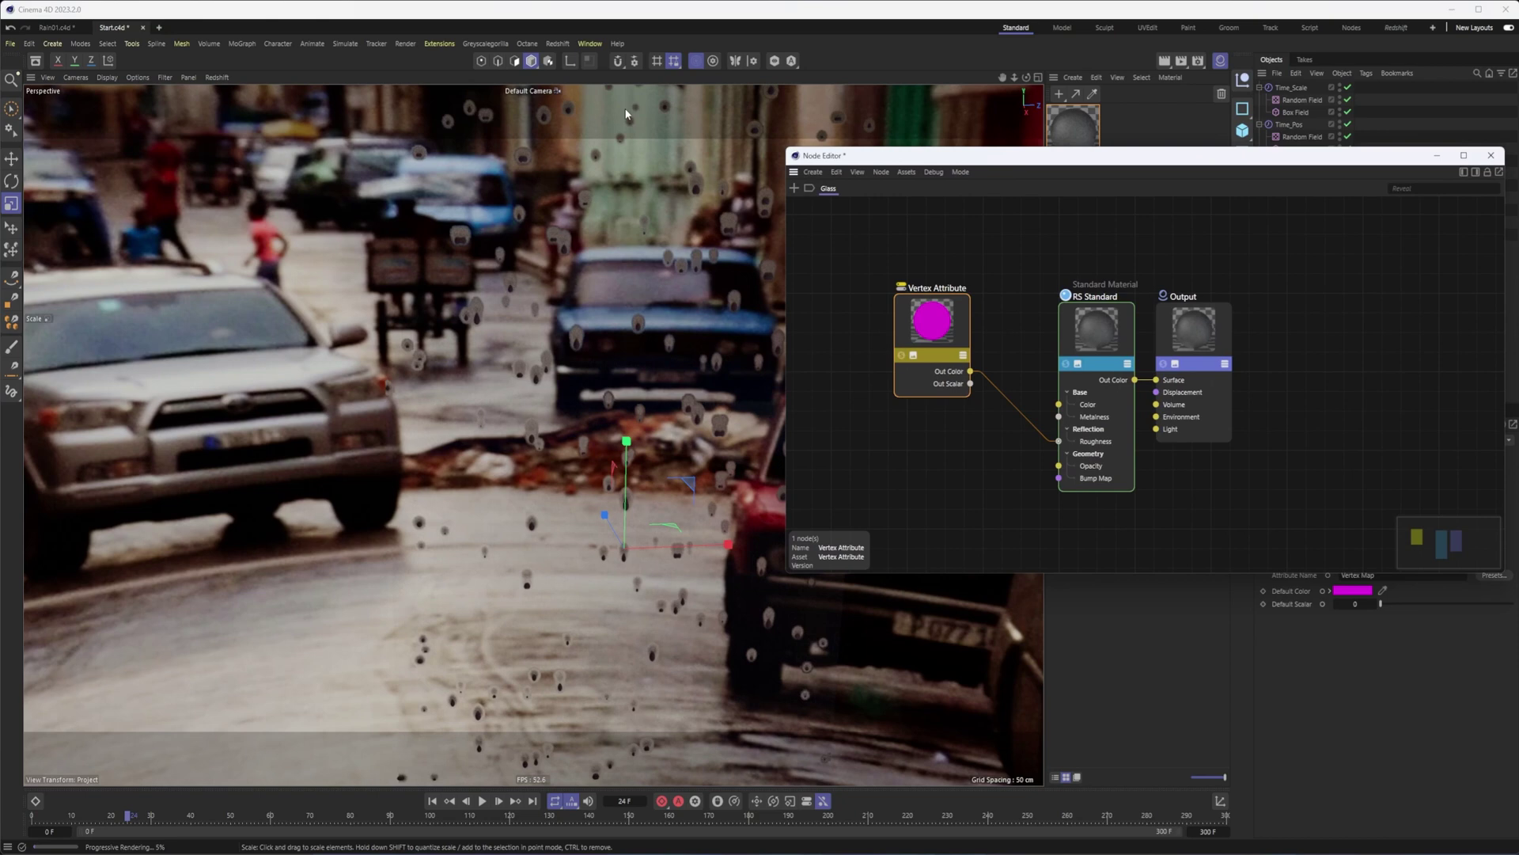
pyautogui.click(482, 801)
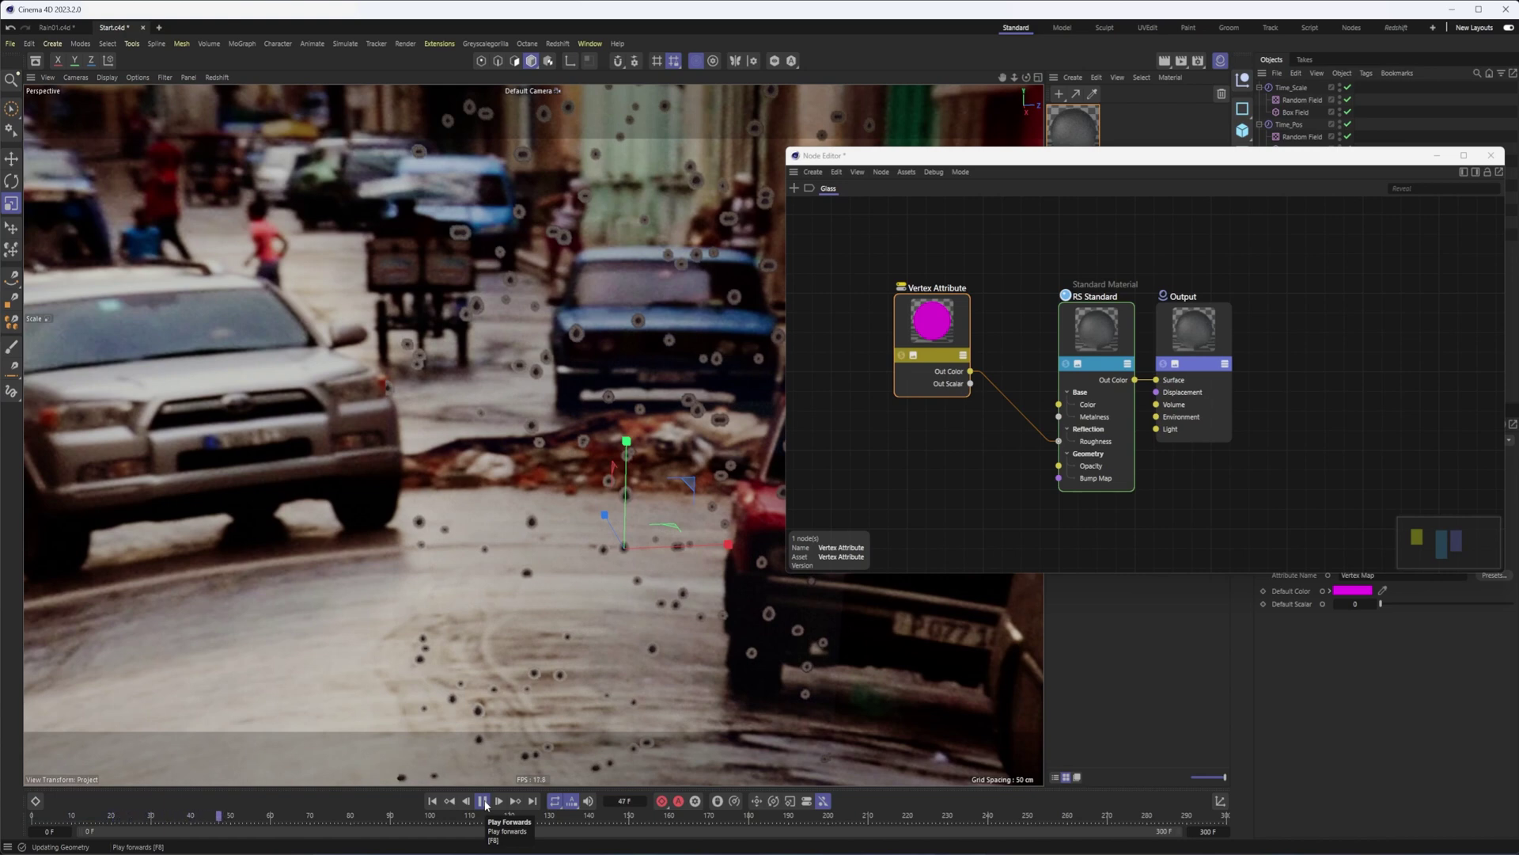
pyautogui.click(482, 800)
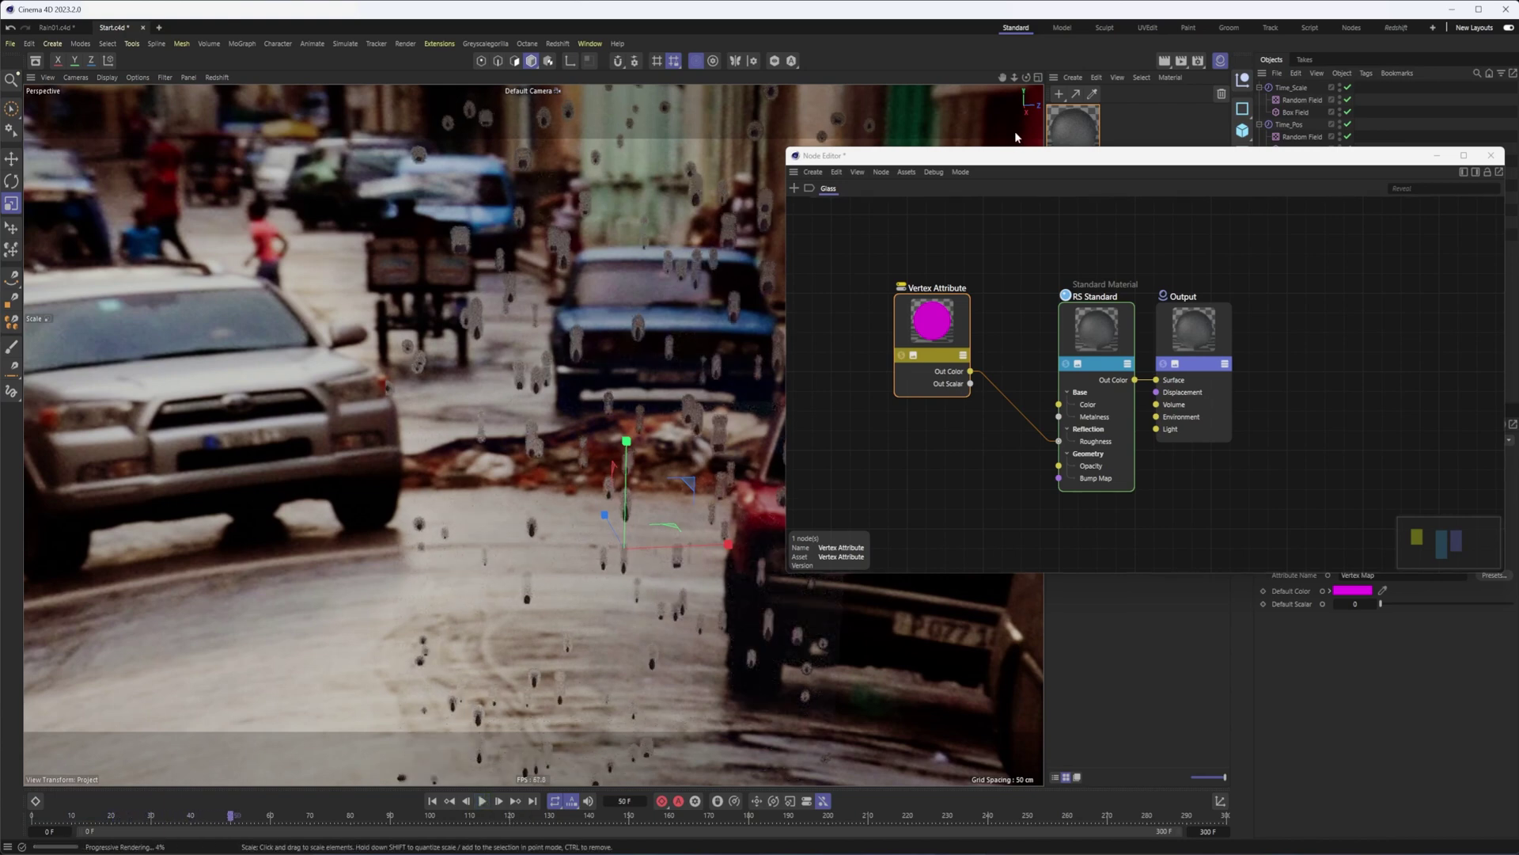
pyautogui.moveTo(996, 165); pyautogui.dragTo(1071, 329)
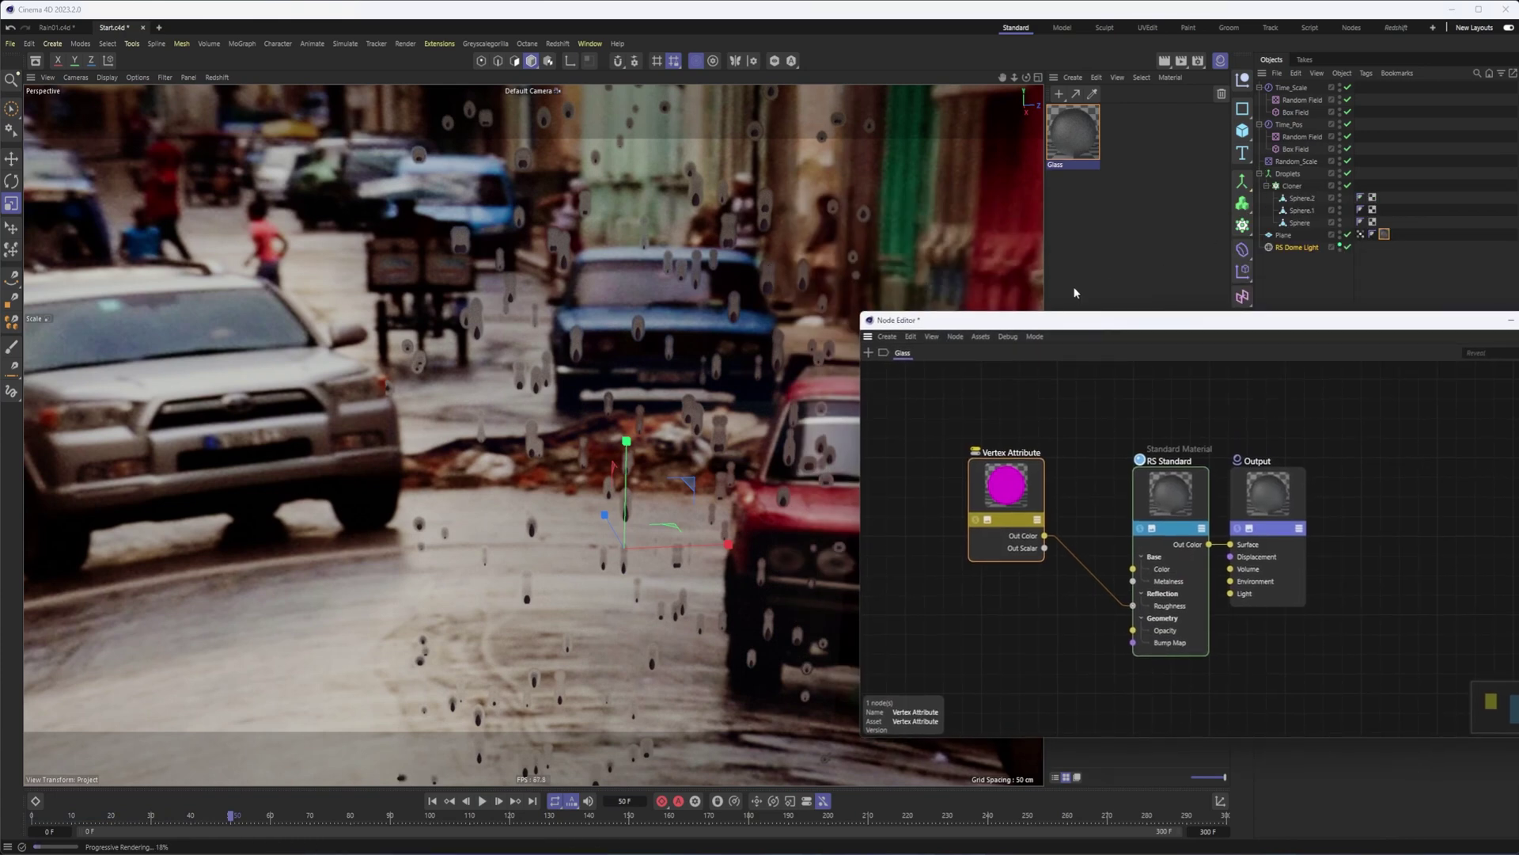
pyautogui.moveTo(1060, 331); pyautogui.dragTo(645, 293)
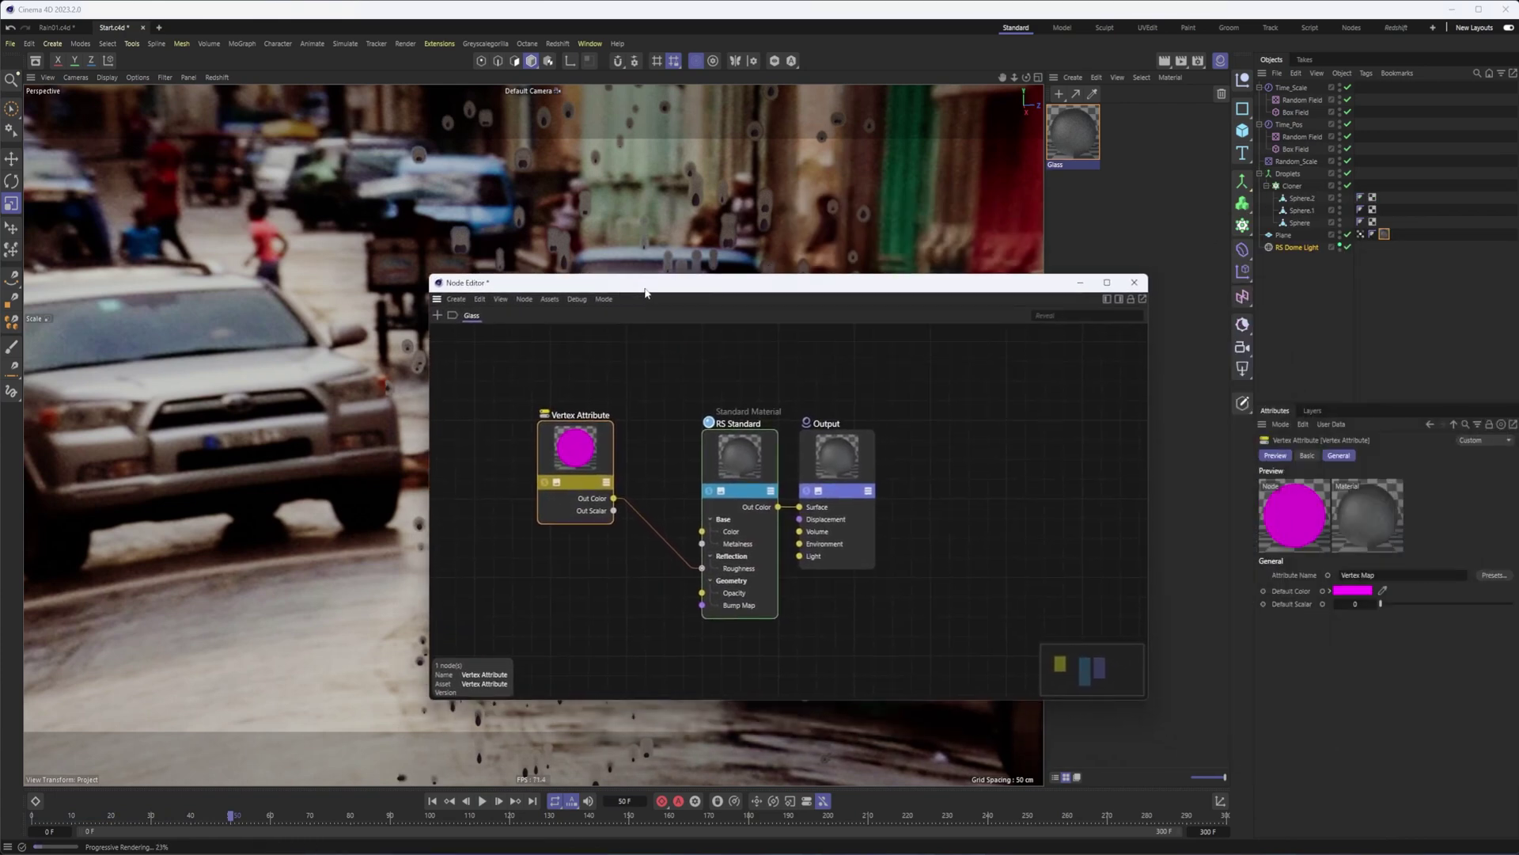
# - Select the Plane object, close the Glass material's node editor and open the viewport's Redshift render options
pyautogui.click(1302, 198)
pyautogui.click(1293, 237)
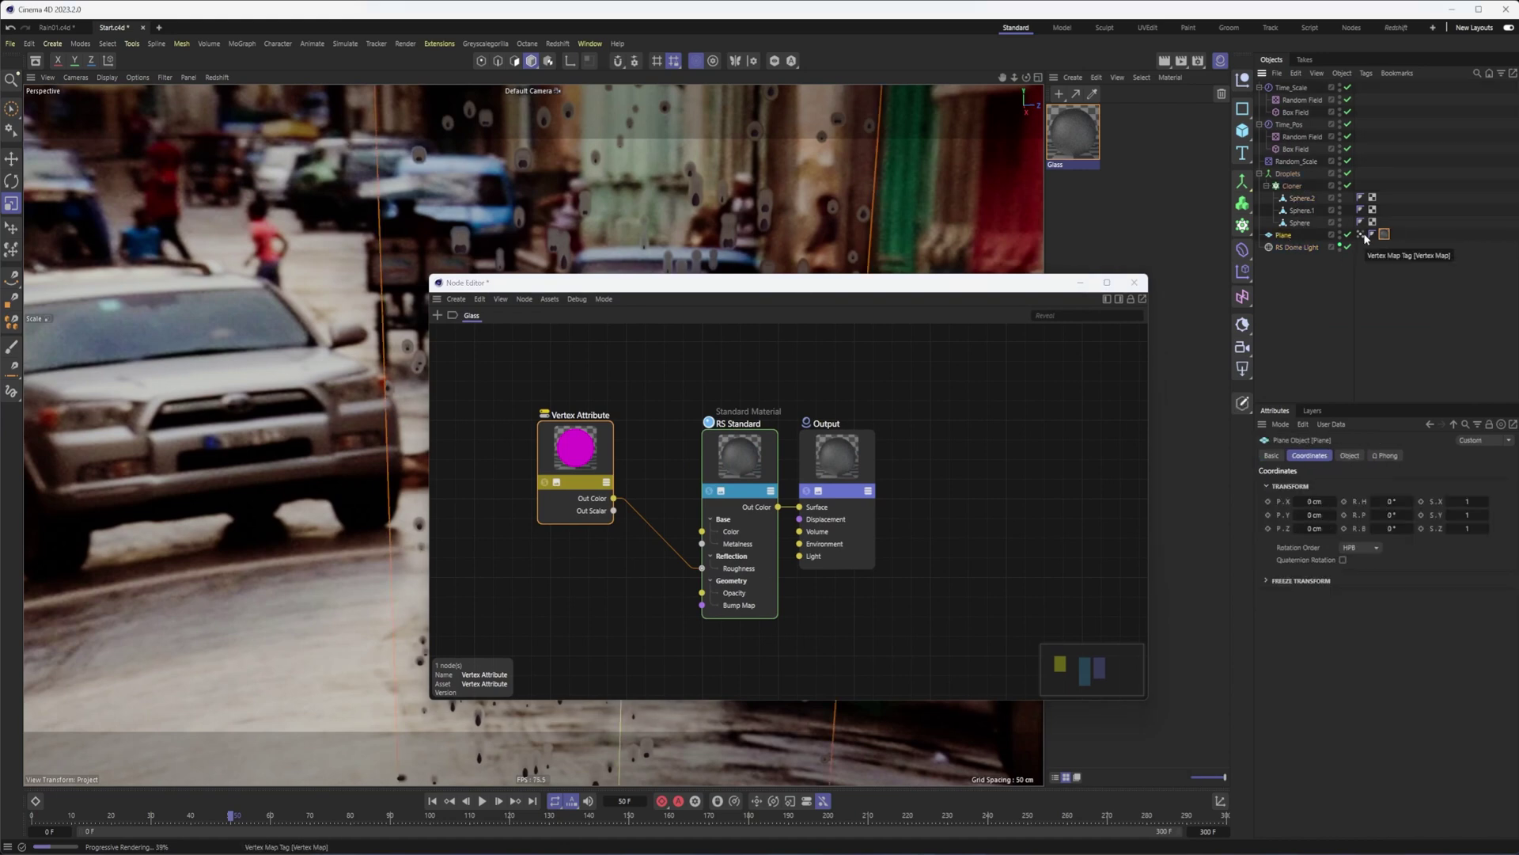
pyautogui.click(1134, 282)
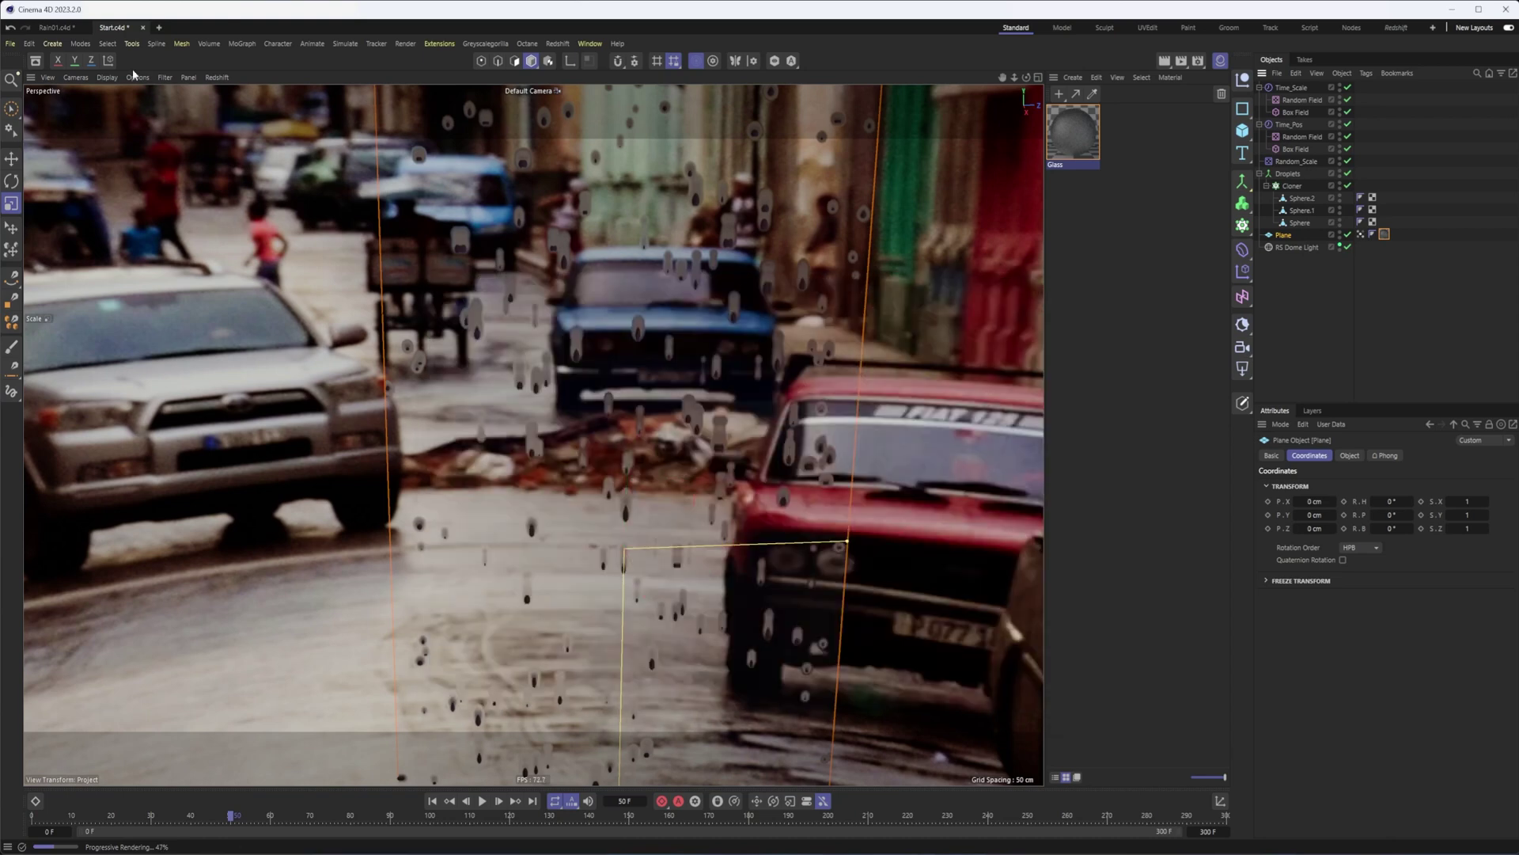
pyautogui.click(213, 79)
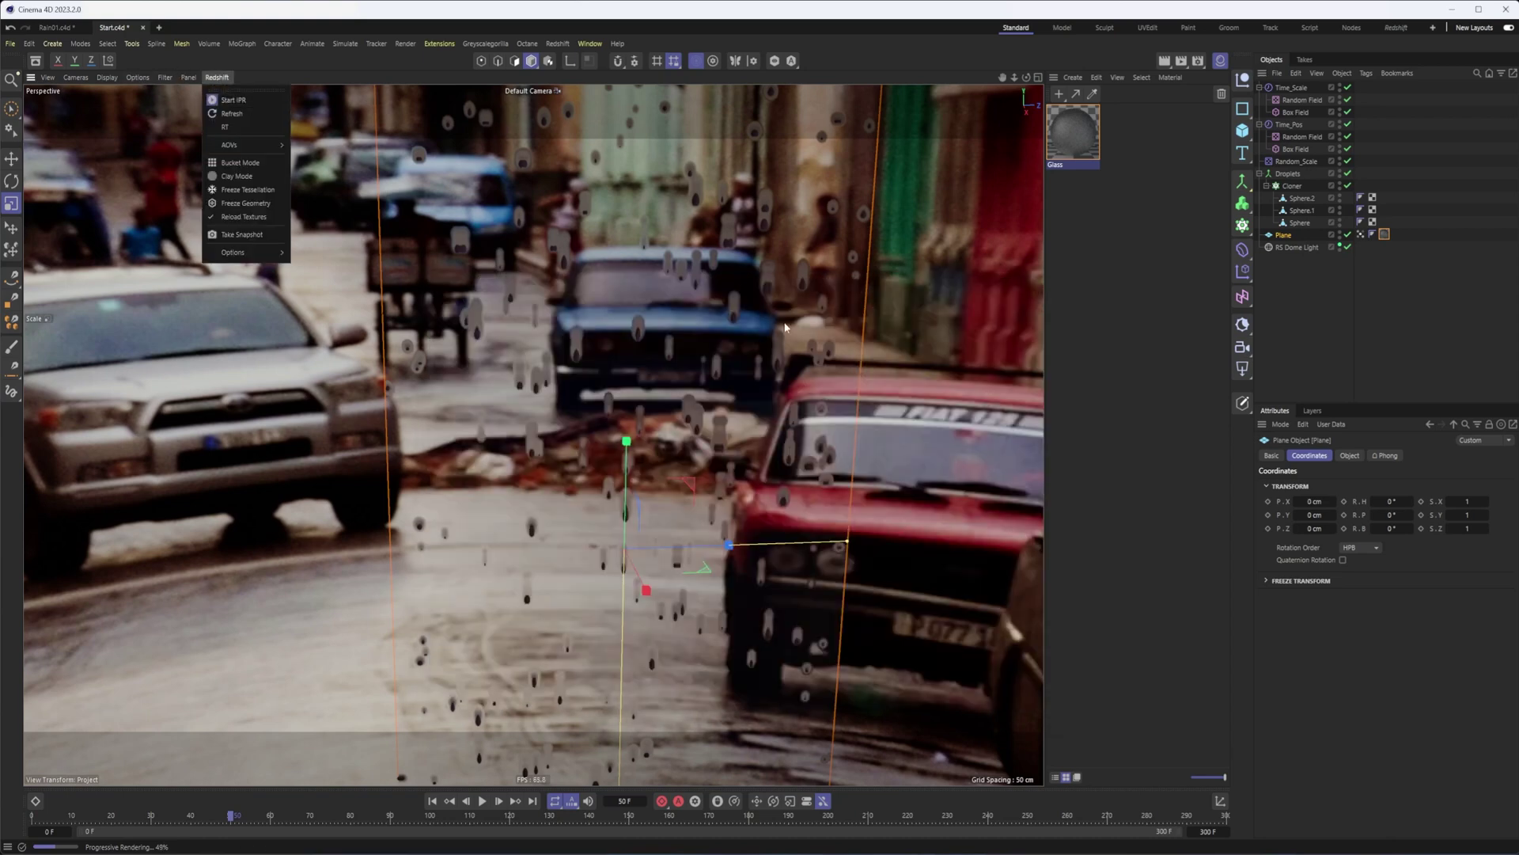
# - Stop the Redshift IPR render and display the Plane's vertex map in the viewport
pyautogui.click(634, 322)
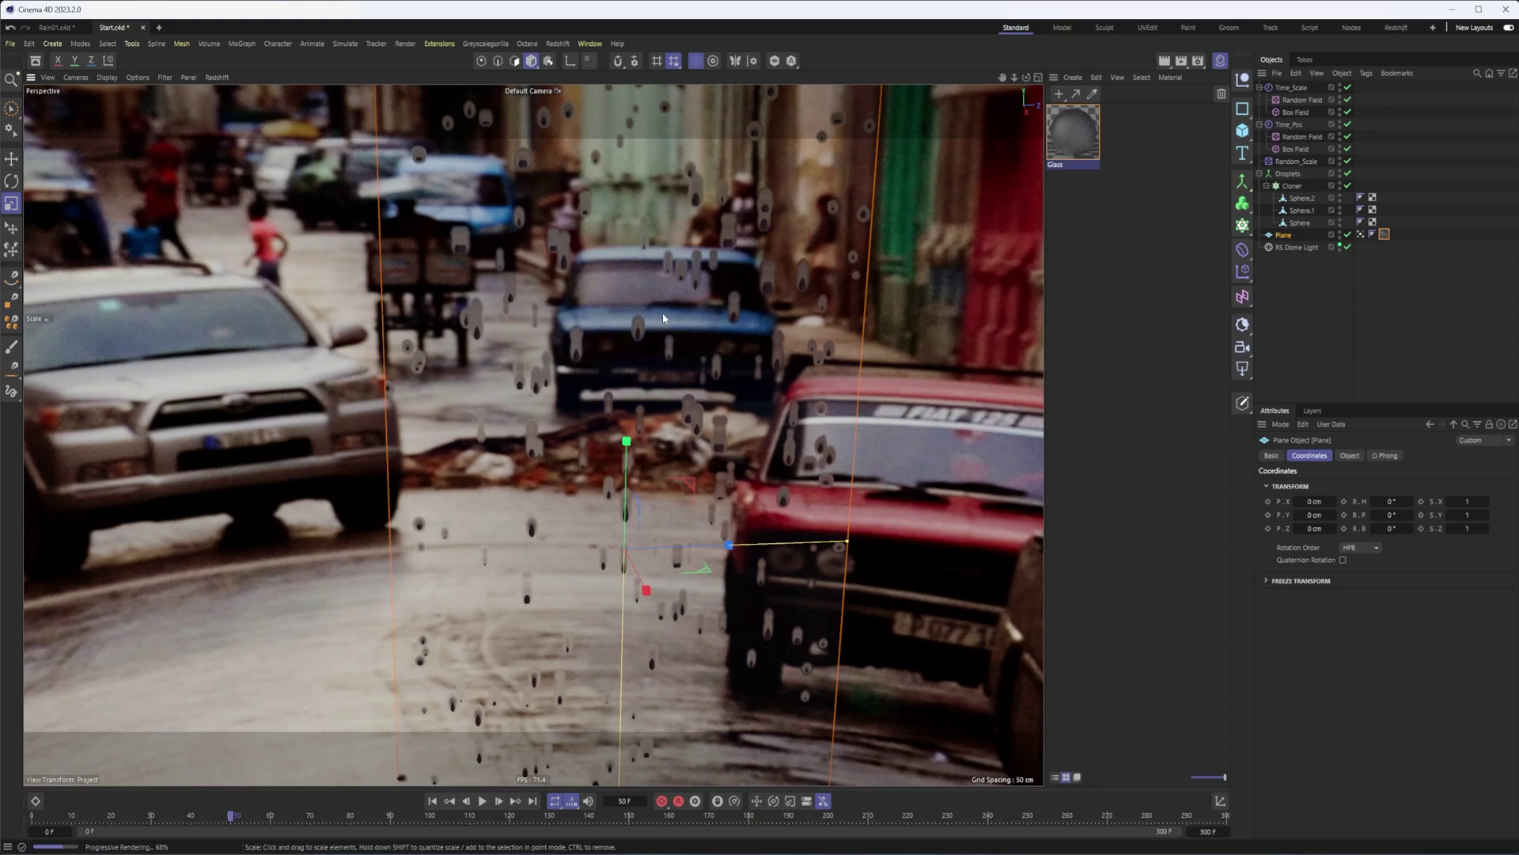
pyautogui.click(225, 78)
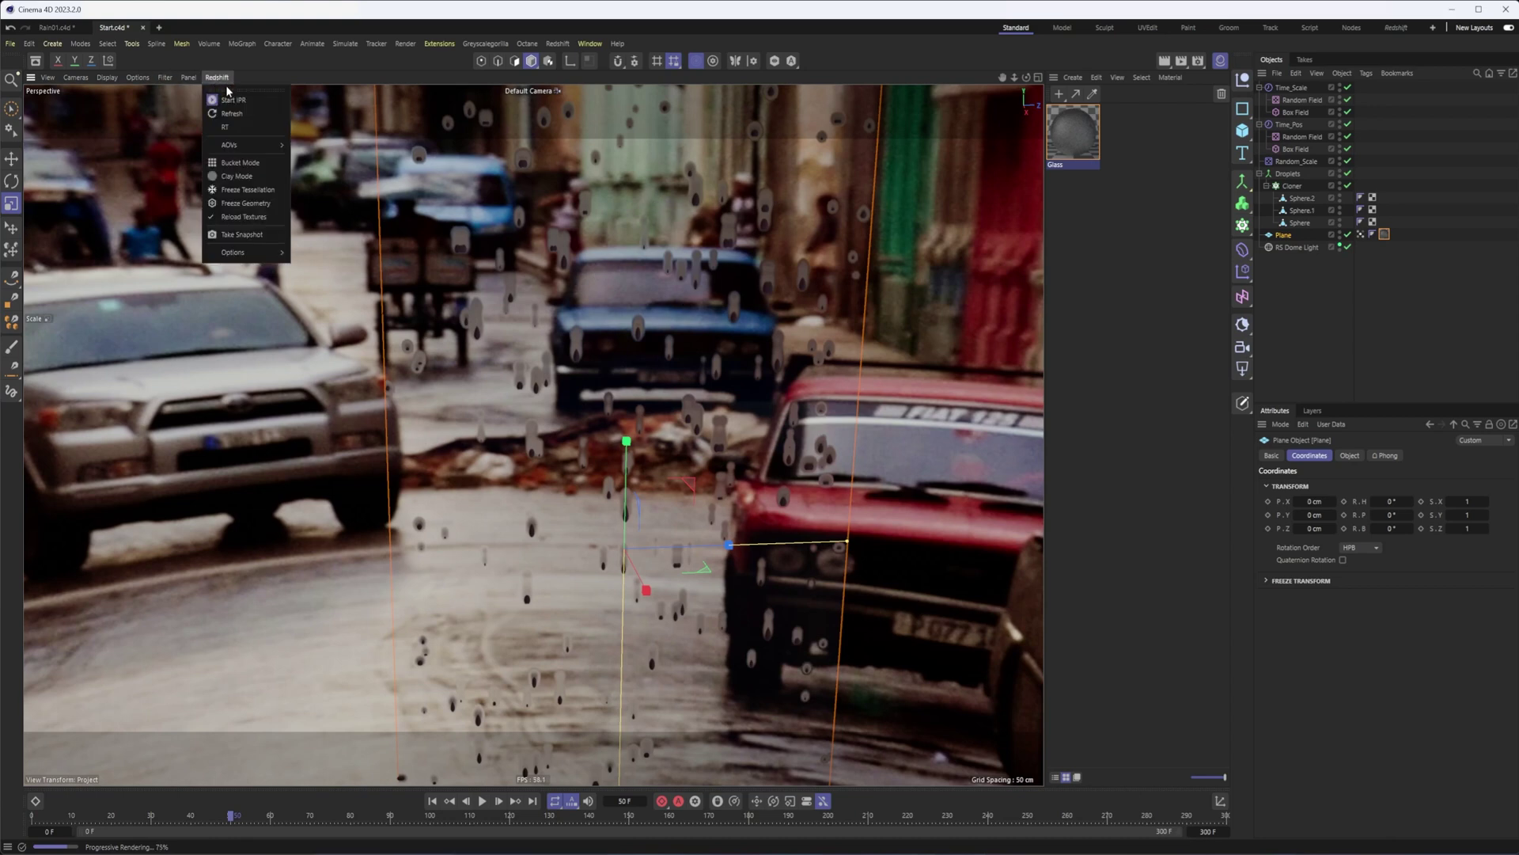
pyautogui.click(235, 105)
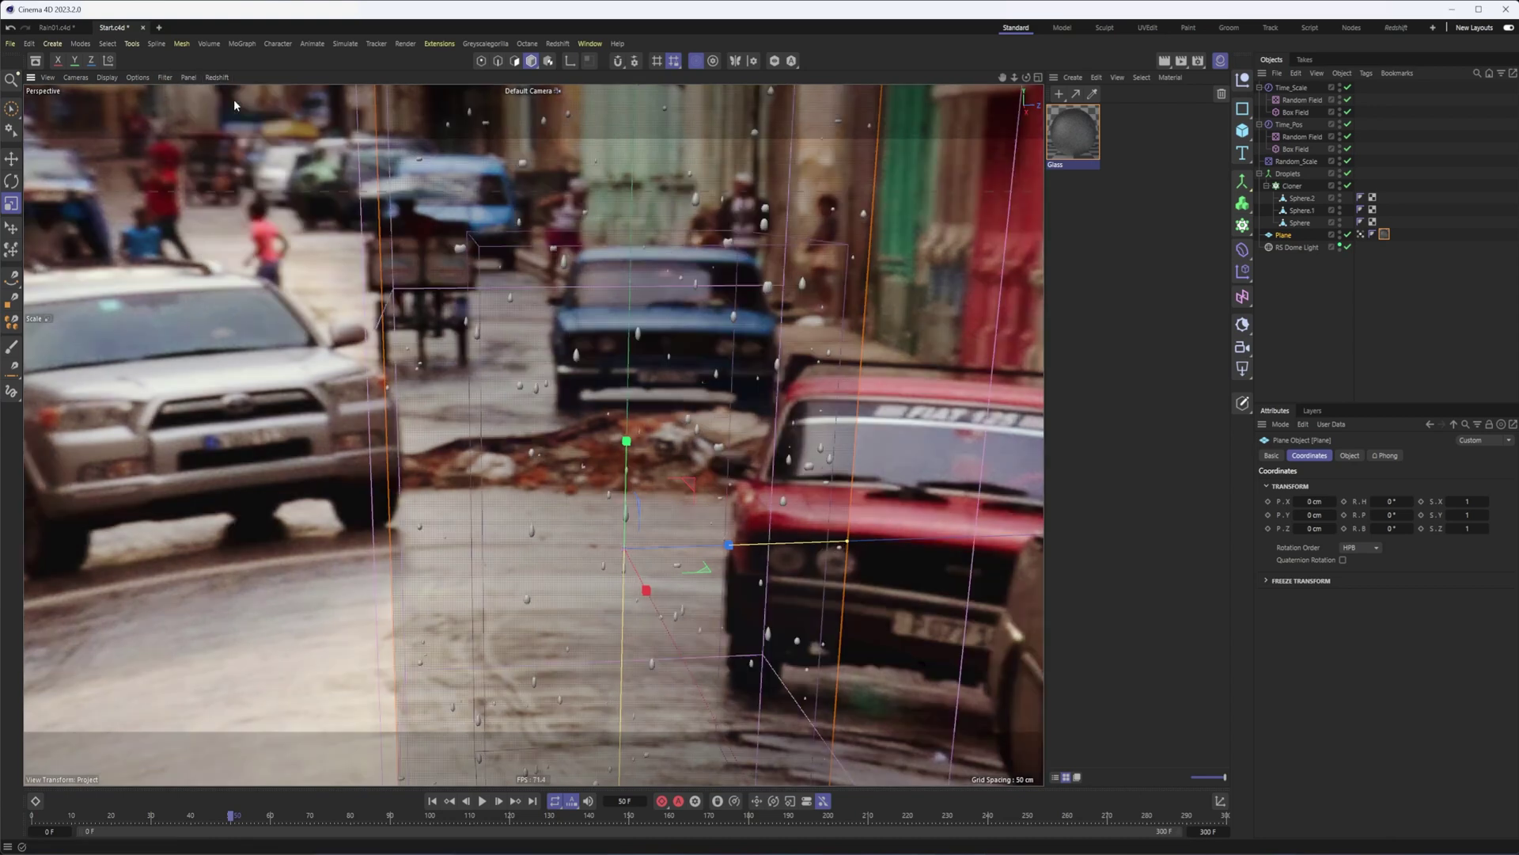
pyautogui.click(1361, 234)
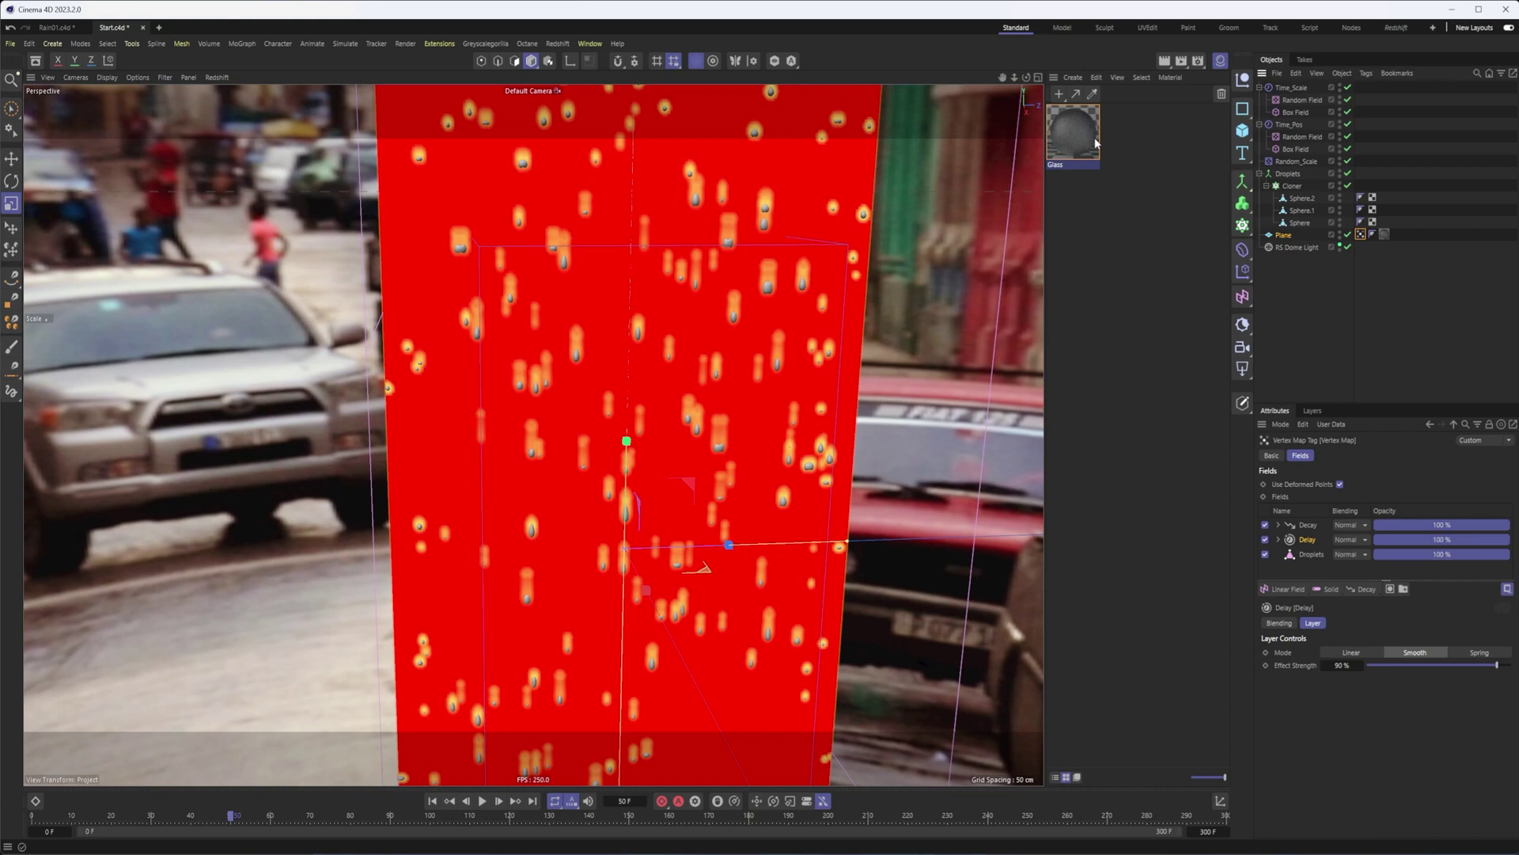
# - Scale down the three droplet spheres together and replay the animation from the first frame
pyautogui.click(1305, 199)
pyautogui.keyDown('shift'); pyautogui.click(1305, 223); pyautogui.keyUp('shift')
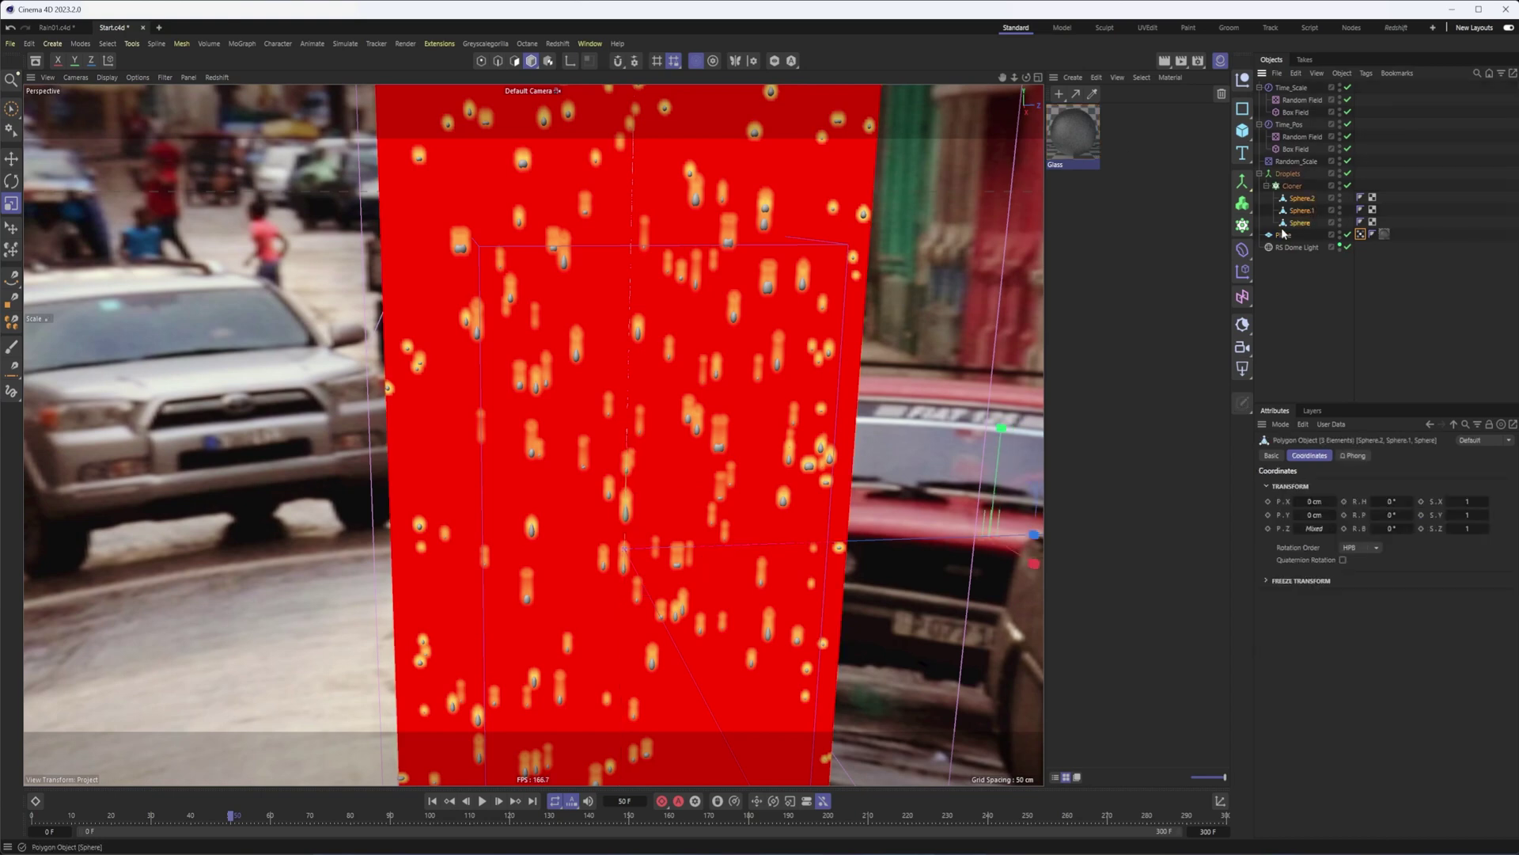
pyautogui.press('t')
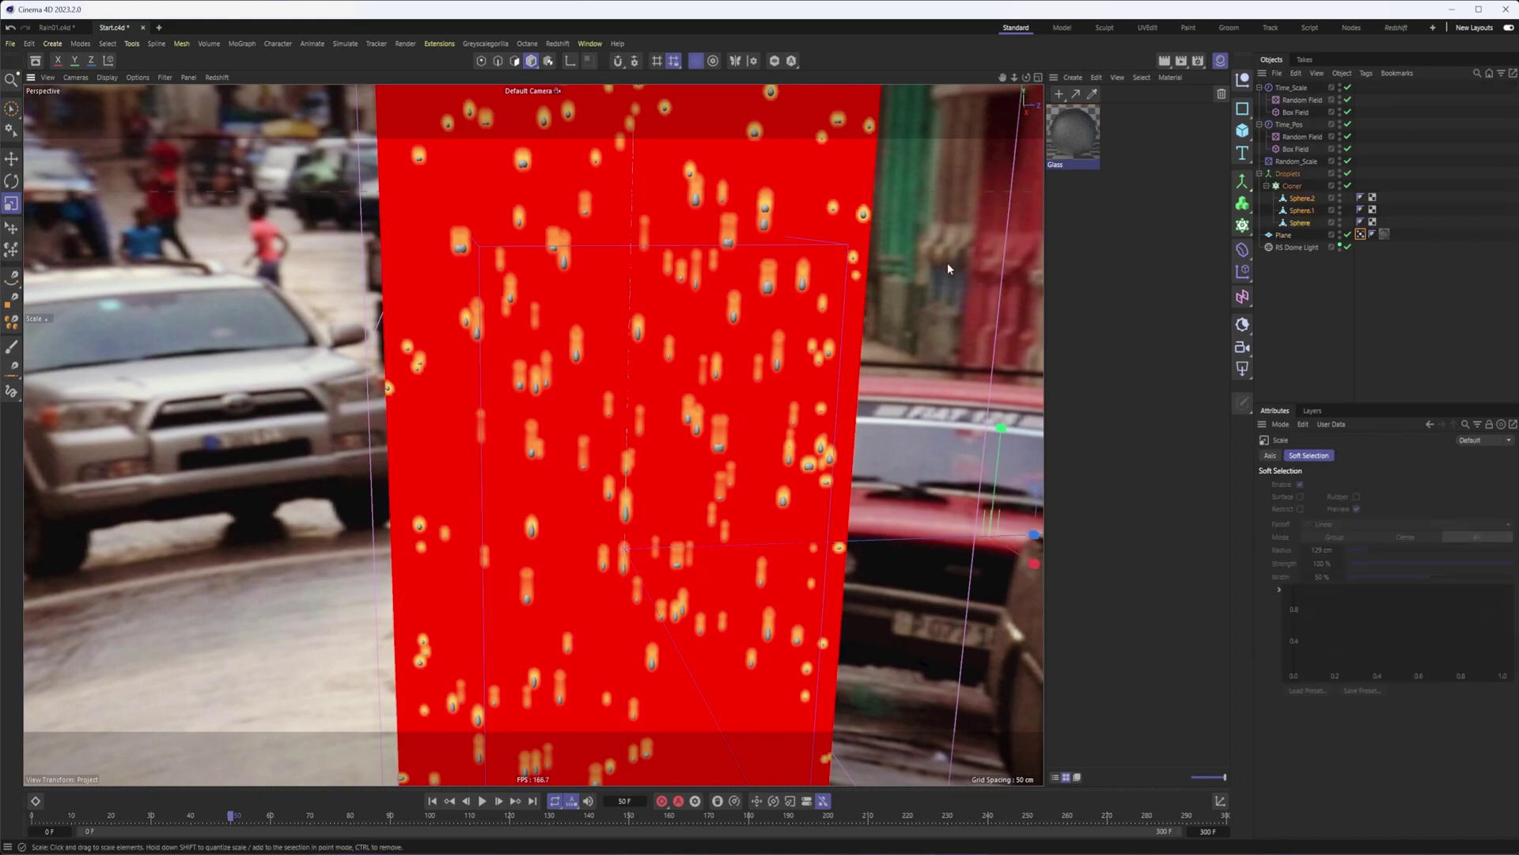
pyautogui.moveTo(947, 263); pyautogui.dragTo(725, 315)
pyautogui.click(432, 802)
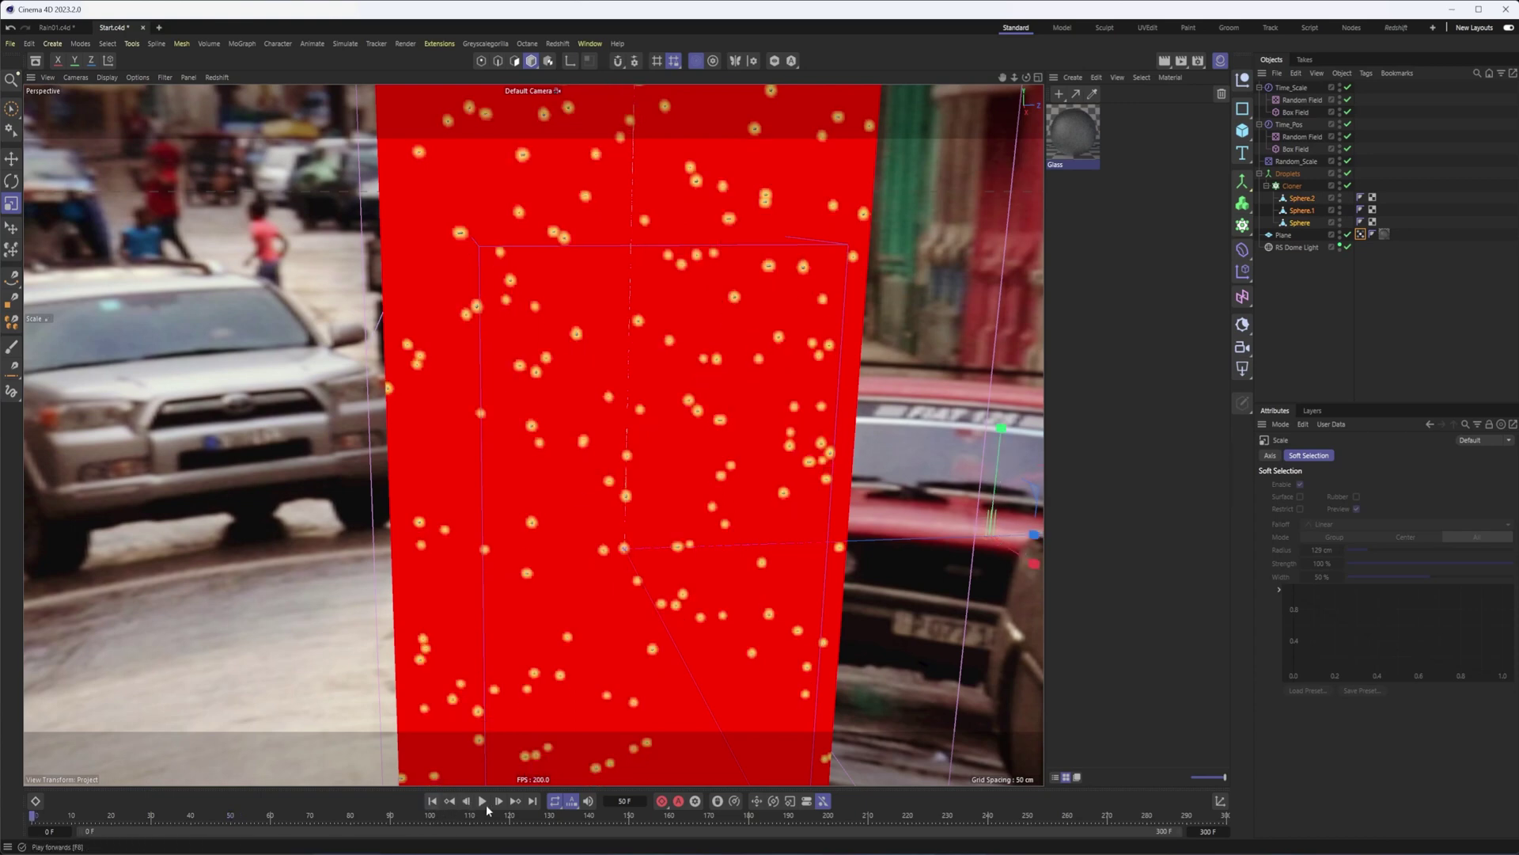
pyautogui.click(483, 801)
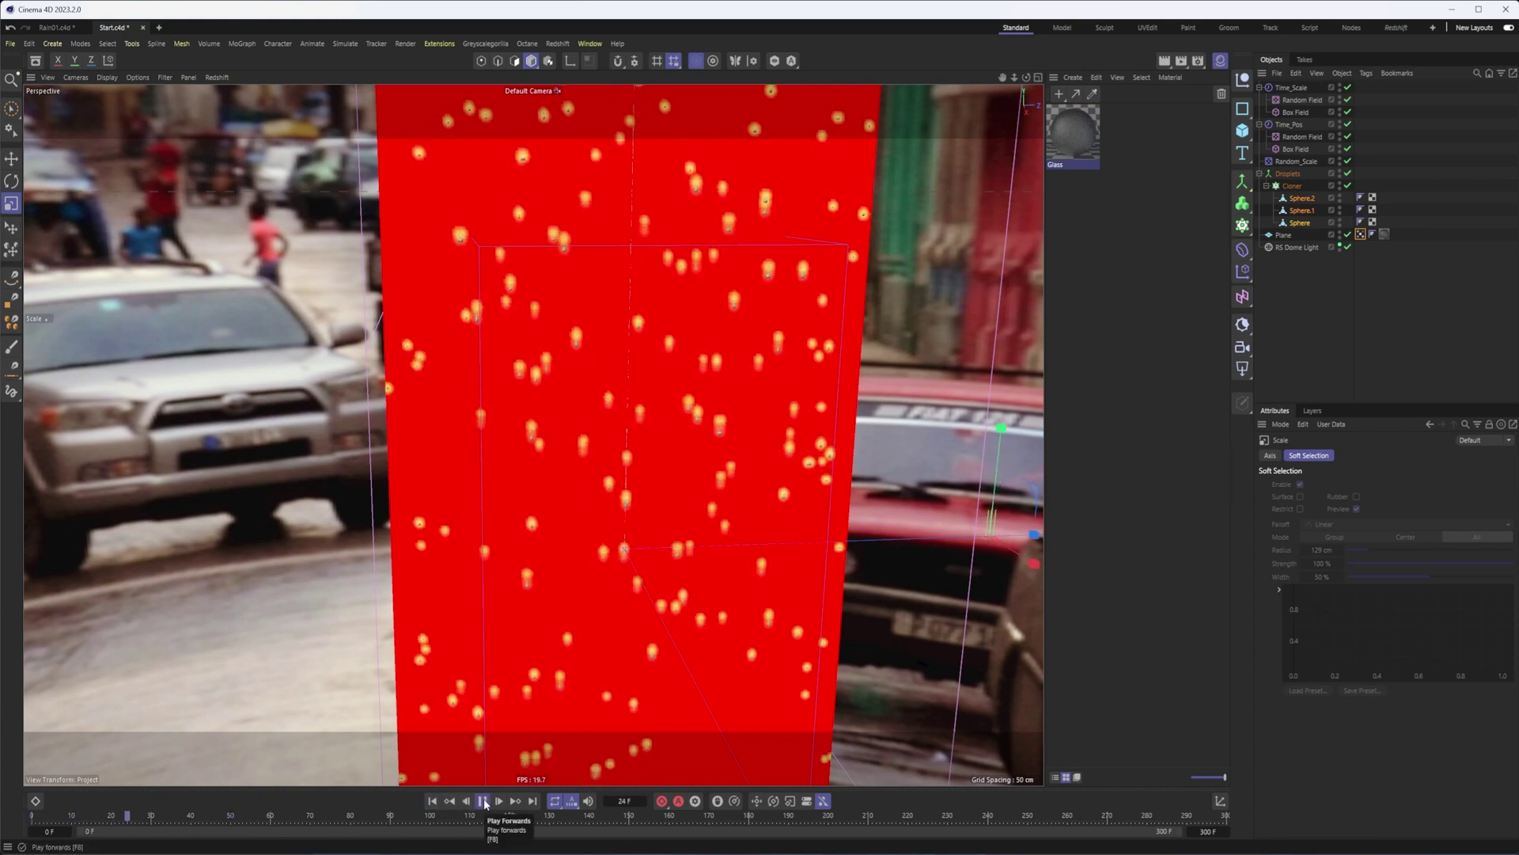
pyautogui.click(482, 801)
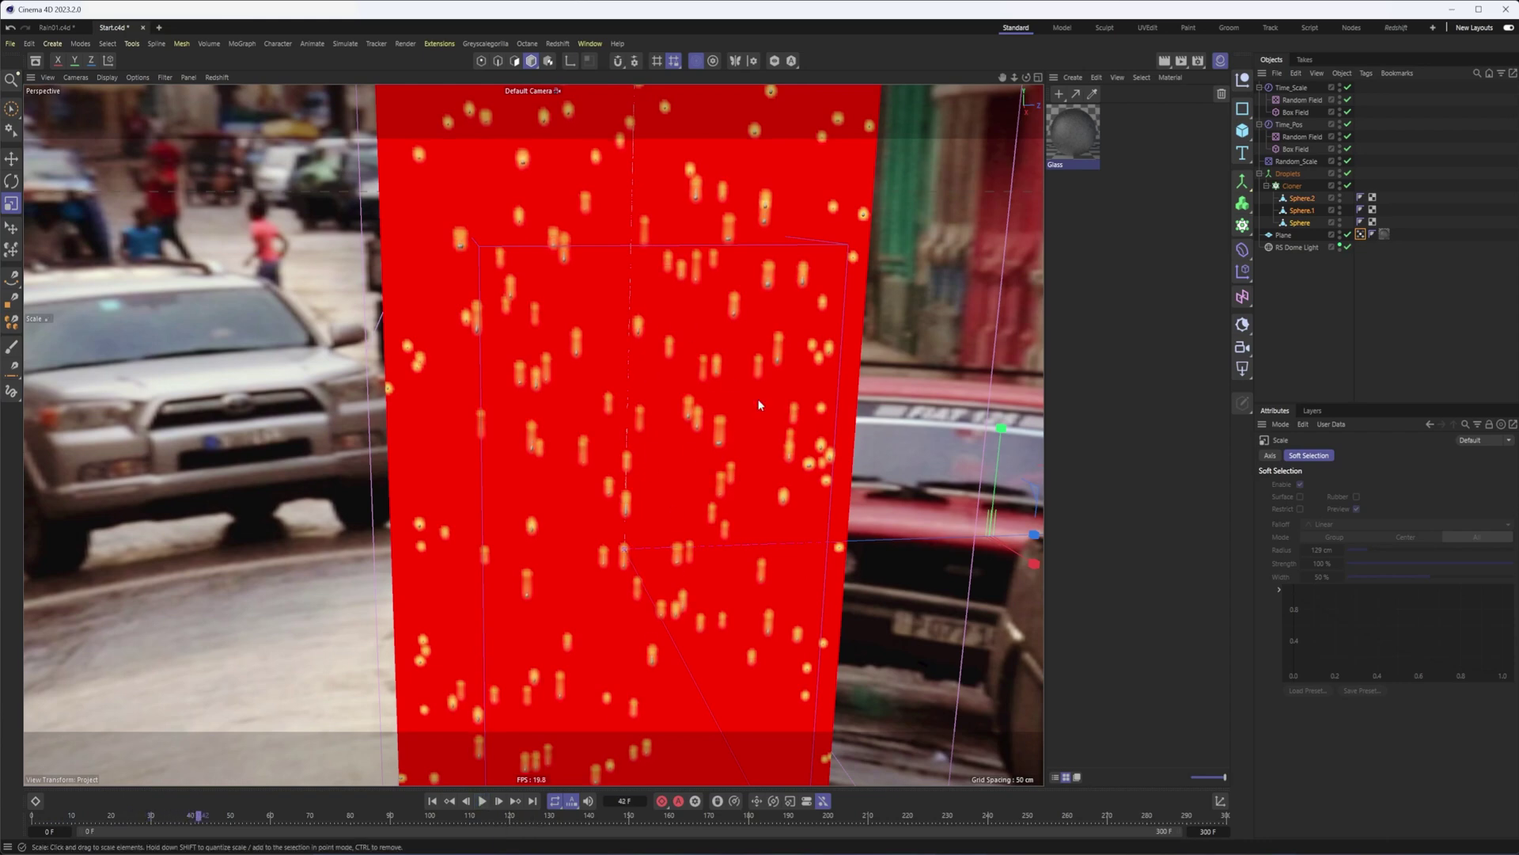
# - Set the Plane to 800 width segments and 400 height segments, and replay the animation from the start
pyautogui.click(1279, 235)
pyautogui.click(1349, 456)
pyautogui.click(1349, 511)
pyautogui.write('800')
pyautogui.press('Tab')
pyautogui.write('400')
pyautogui.press('Return')
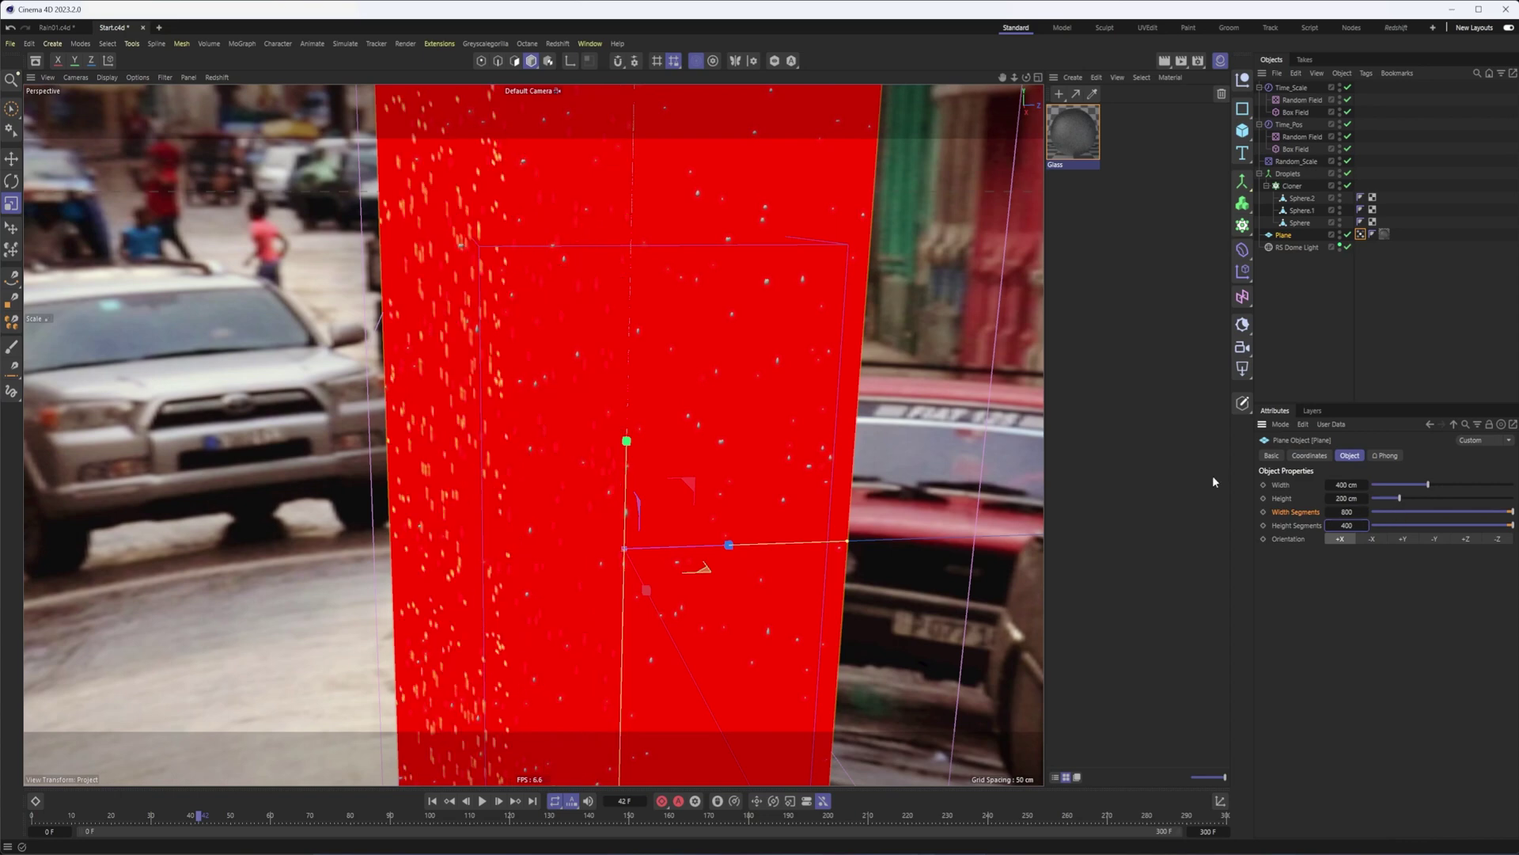
pyautogui.click(432, 801)
pyautogui.click(484, 801)
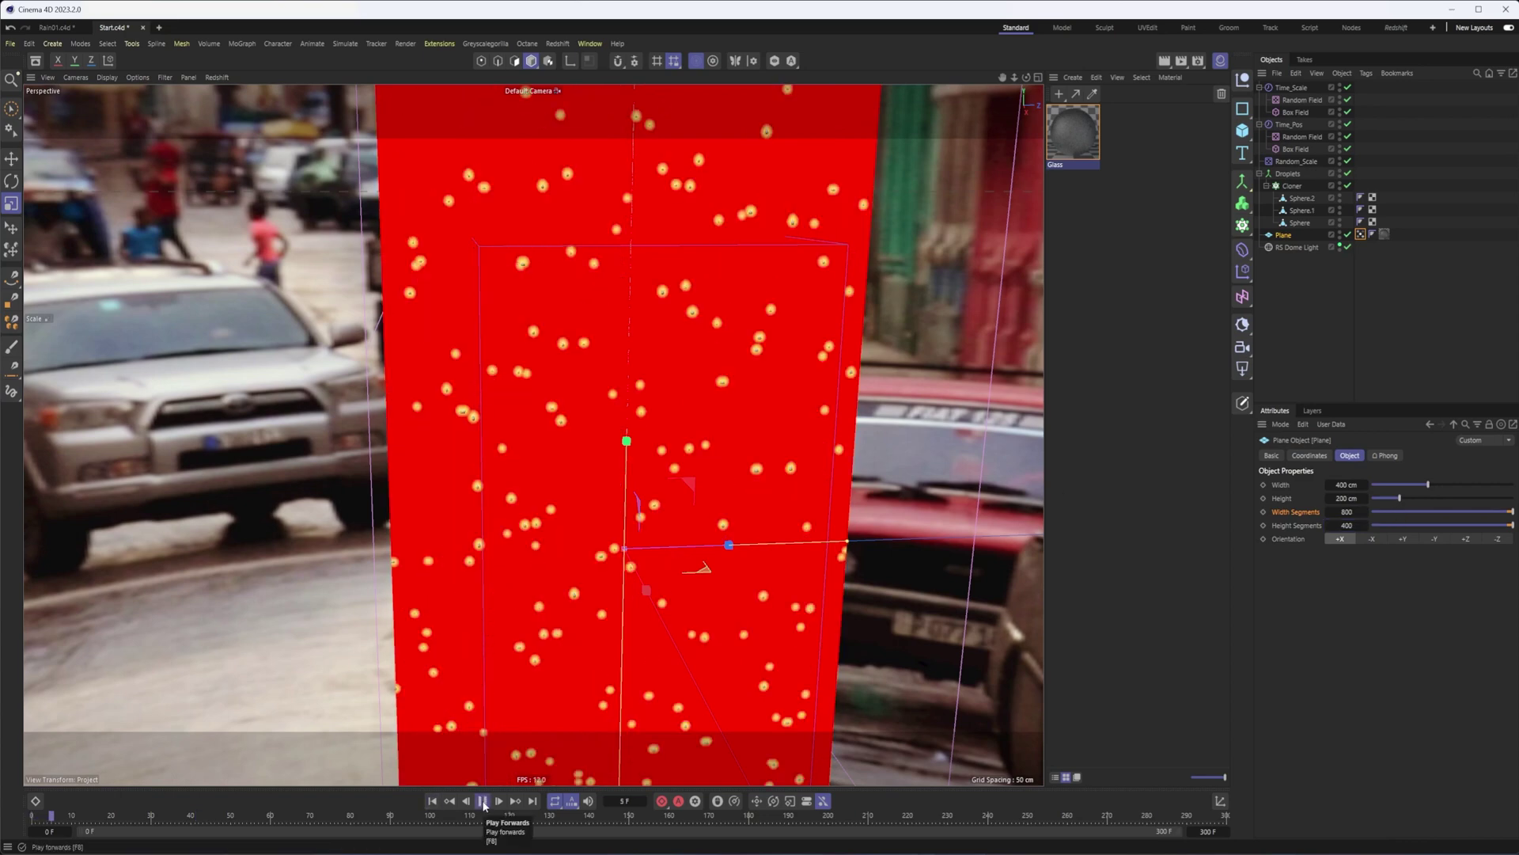
pyautogui.click(483, 801)
# - Set the Droplets field layer's radius to 1 cm in the Plane's vertex map and replay the animation from the start
pyautogui.click(1359, 235)
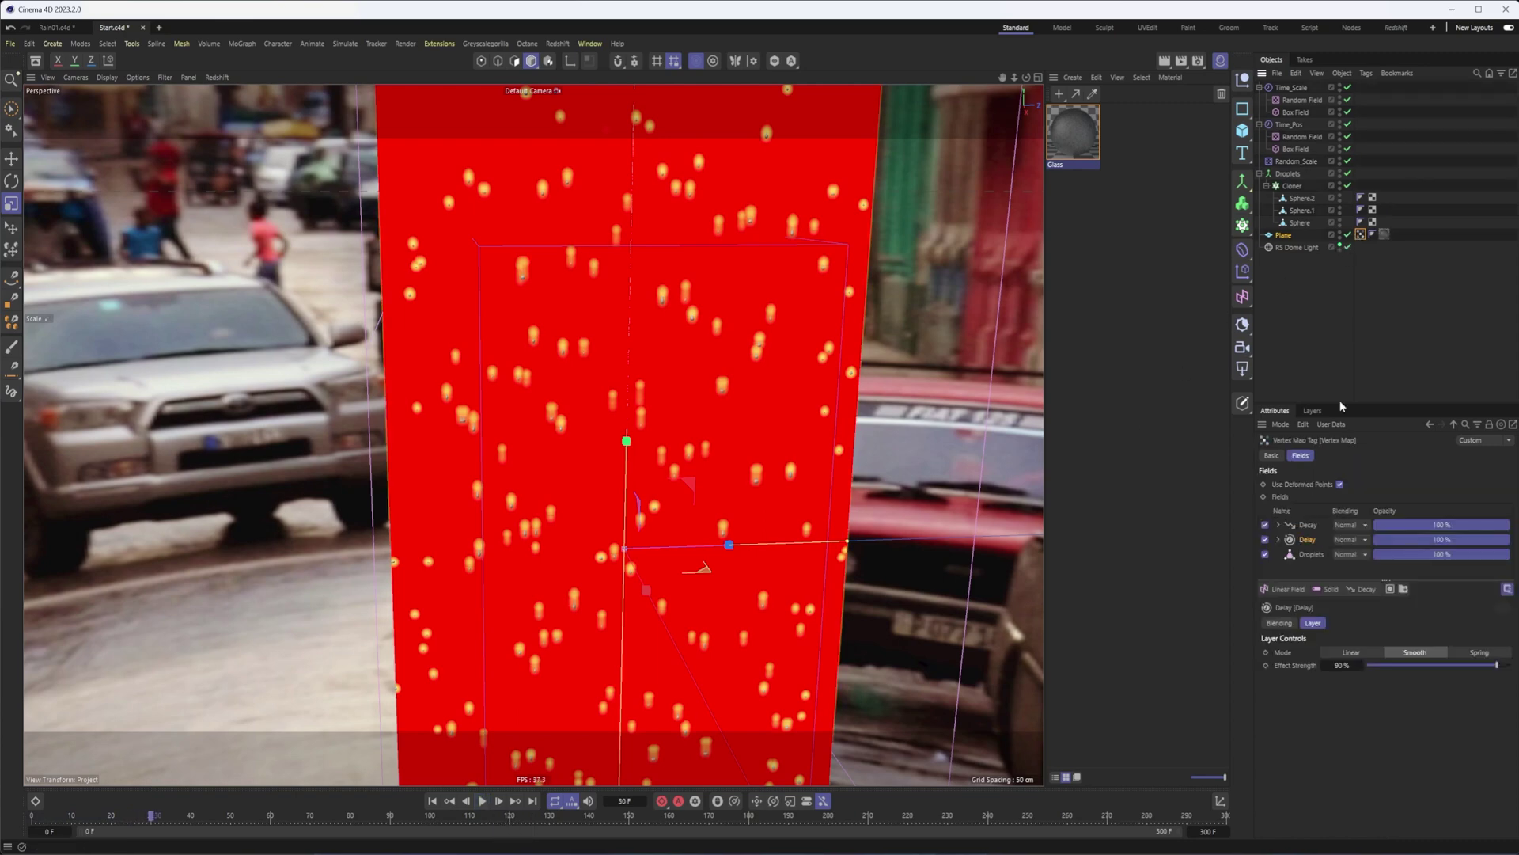
pyautogui.click(1306, 554)
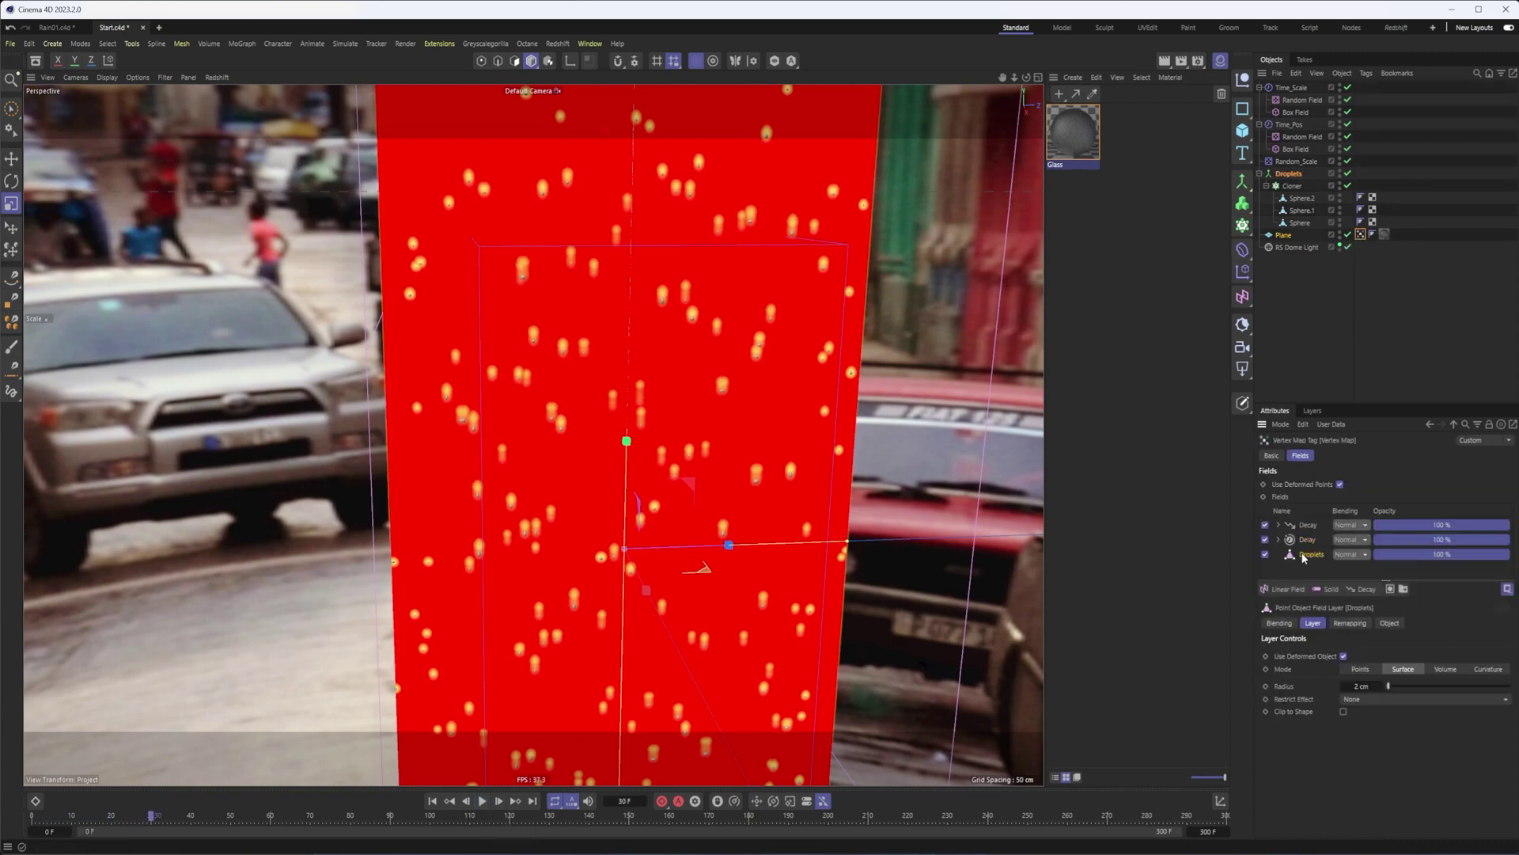
pyautogui.click(1343, 686)
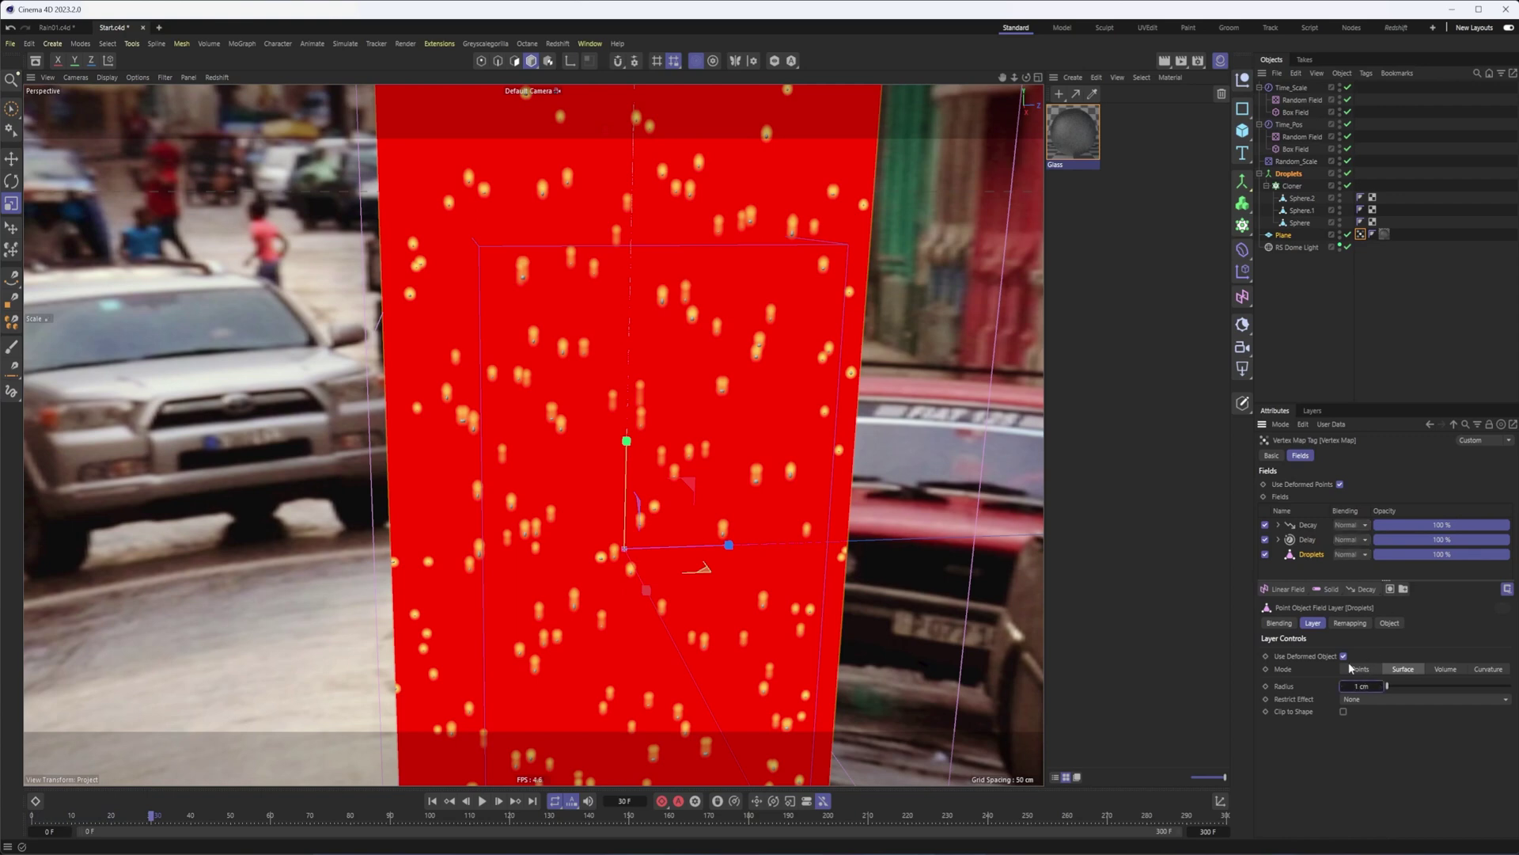
pyautogui.click(433, 802)
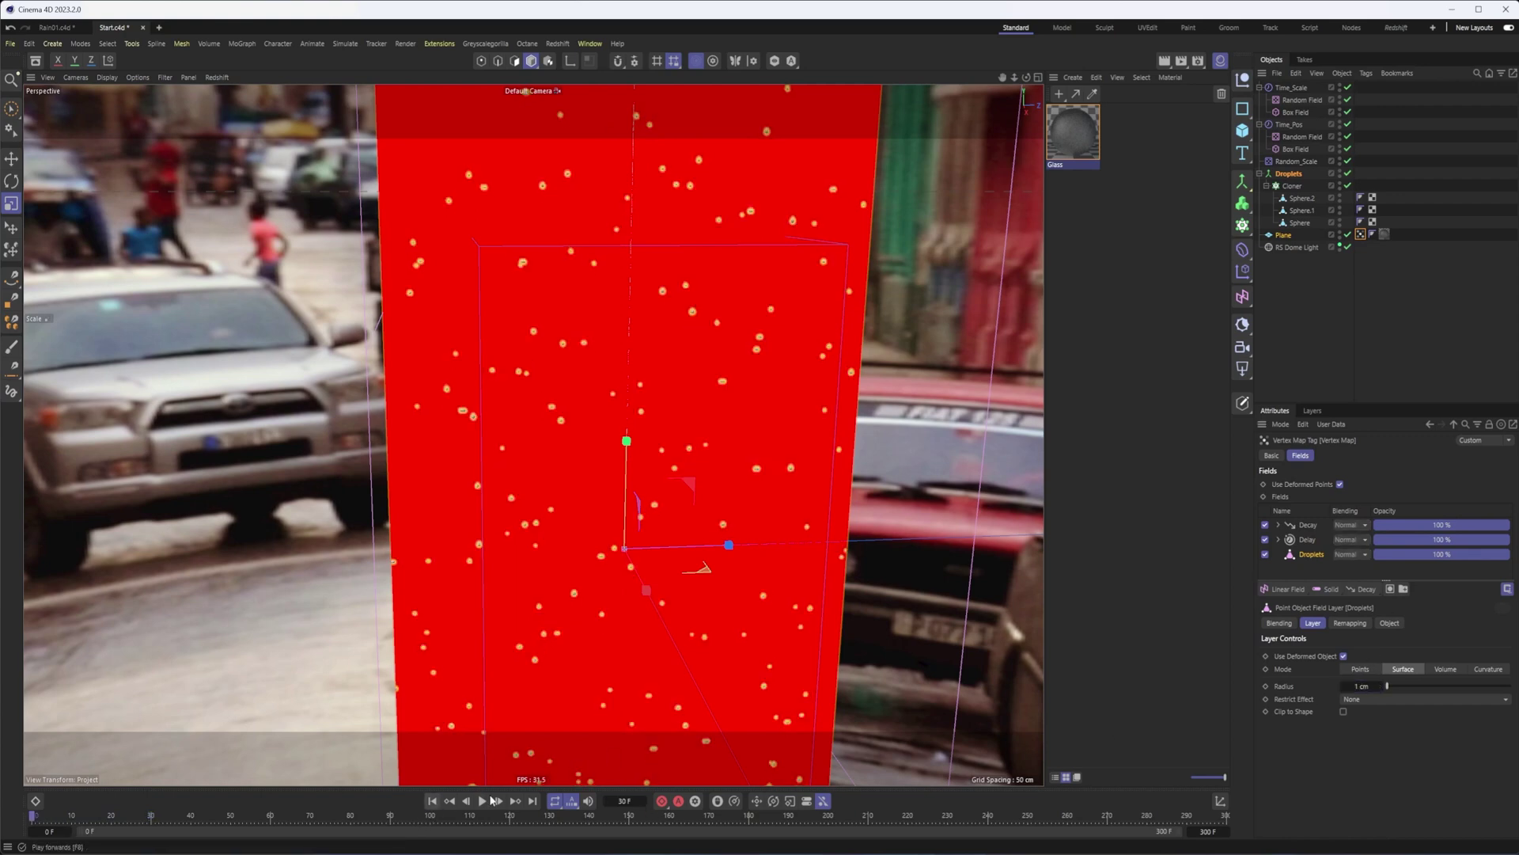
pyautogui.click(483, 804)
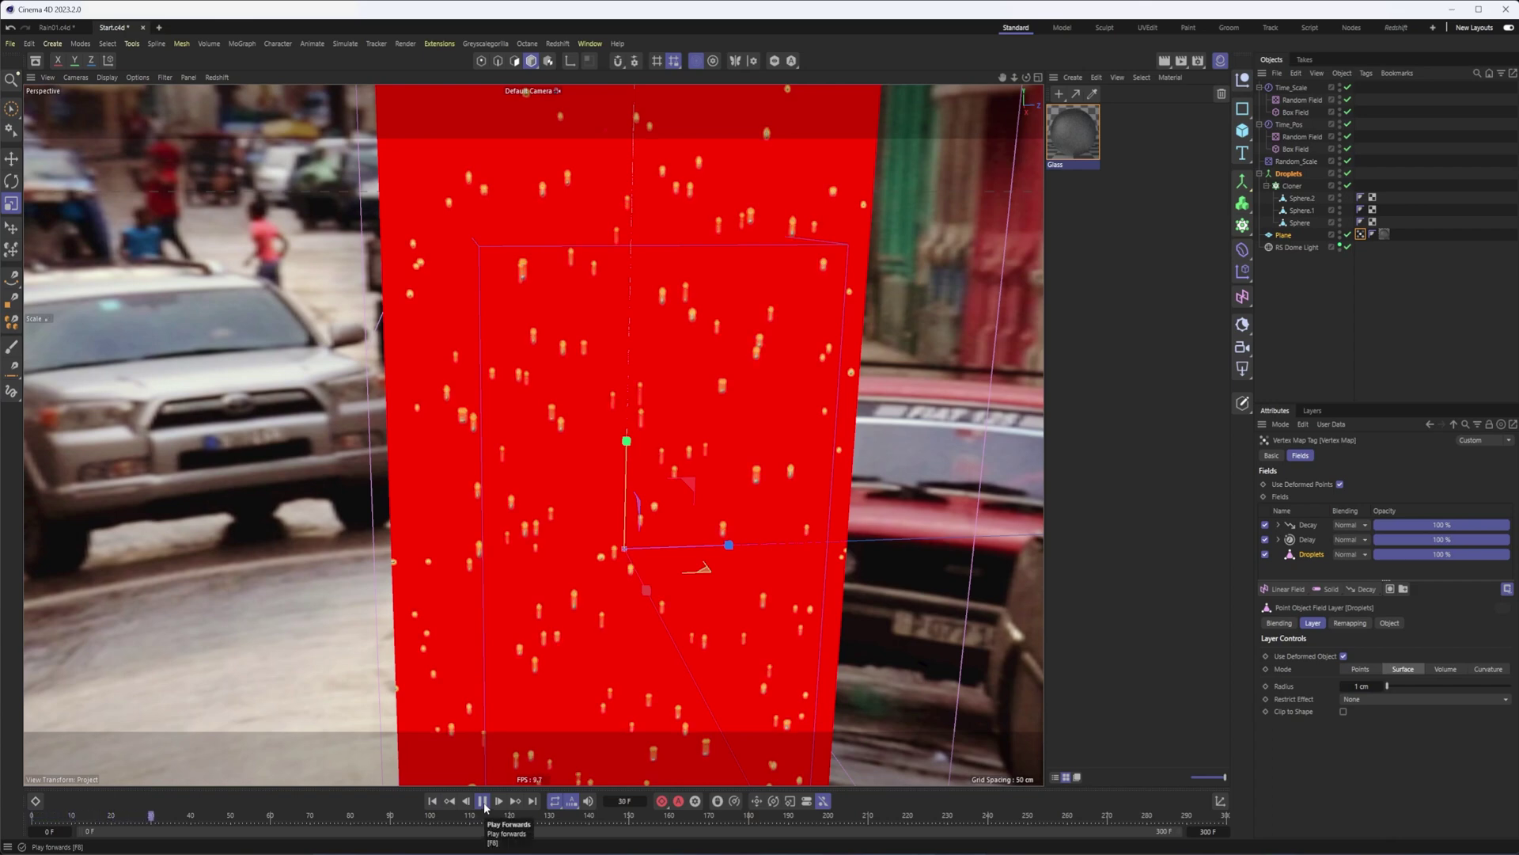
pyautogui.click(482, 801)
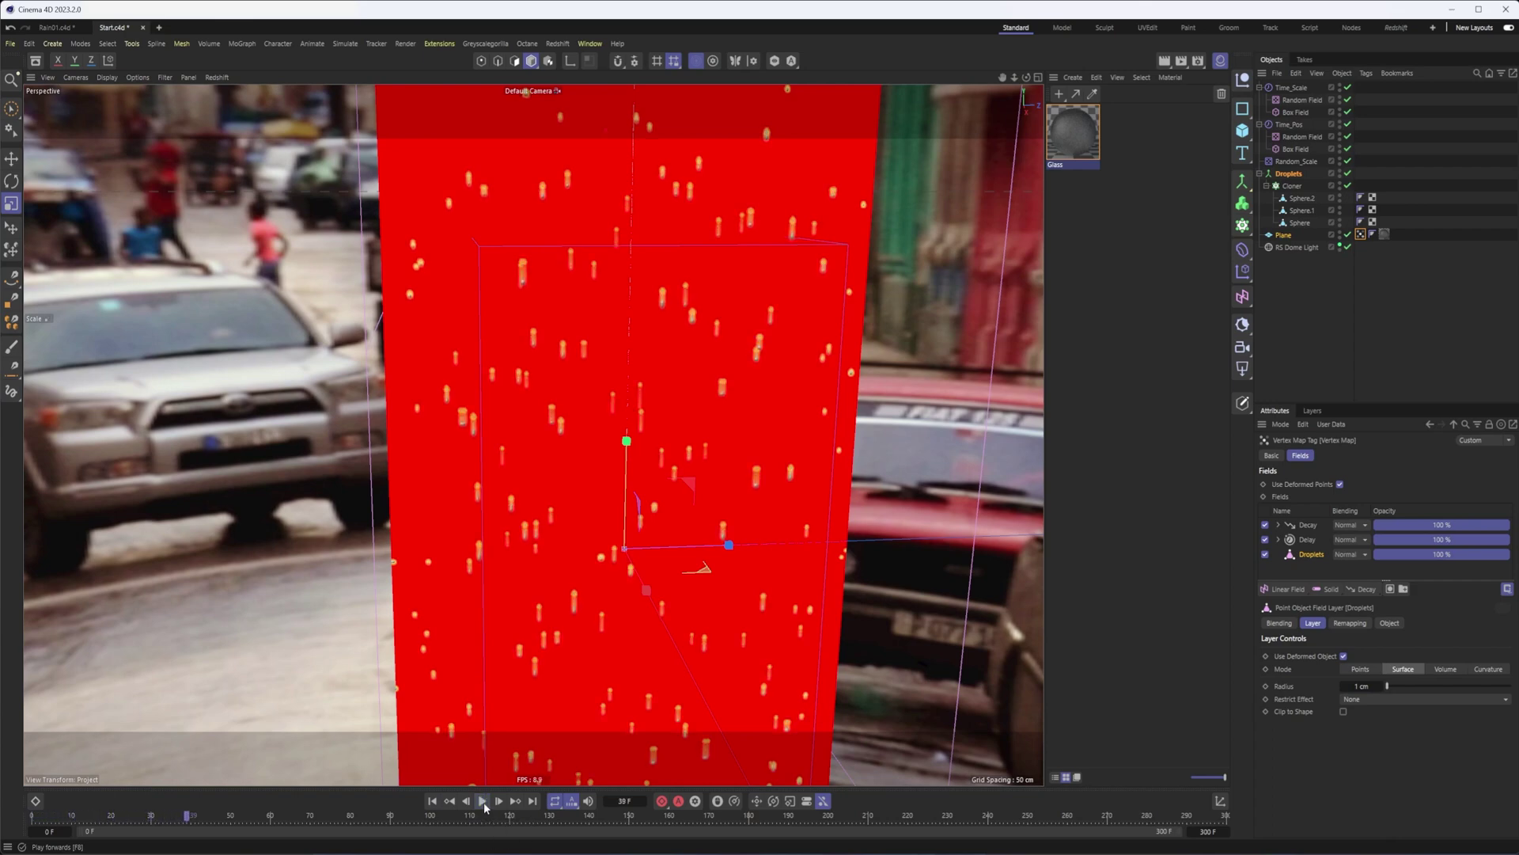
# - Set the Cloner's count to 400 and replay the animation from the first frame
pyautogui.click(1292, 186)
pyautogui.click(1352, 457)
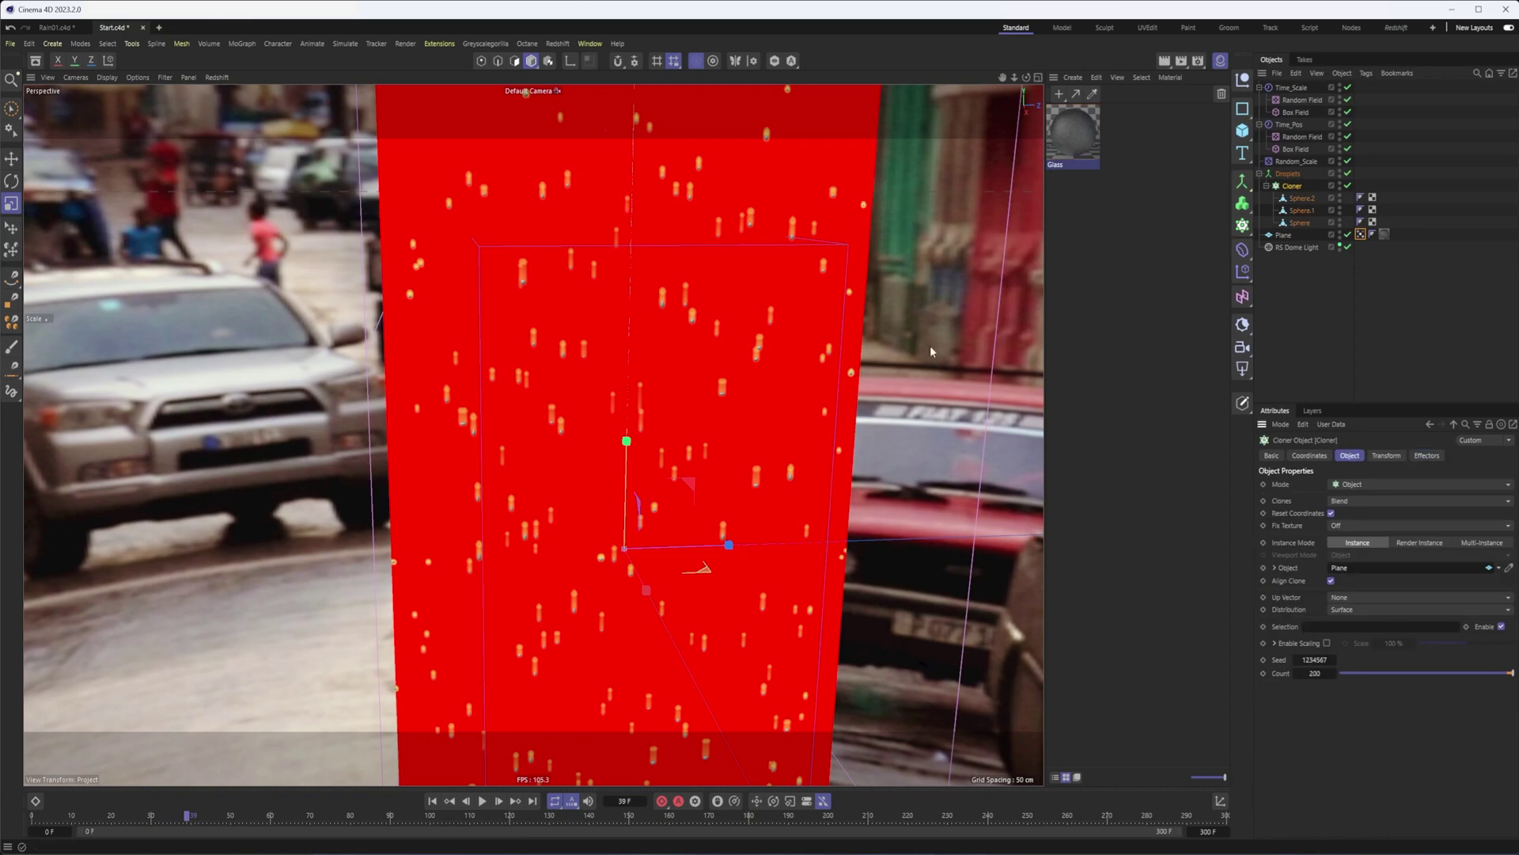
pyautogui.doubleClick(1316, 674)
pyautogui.write('400')
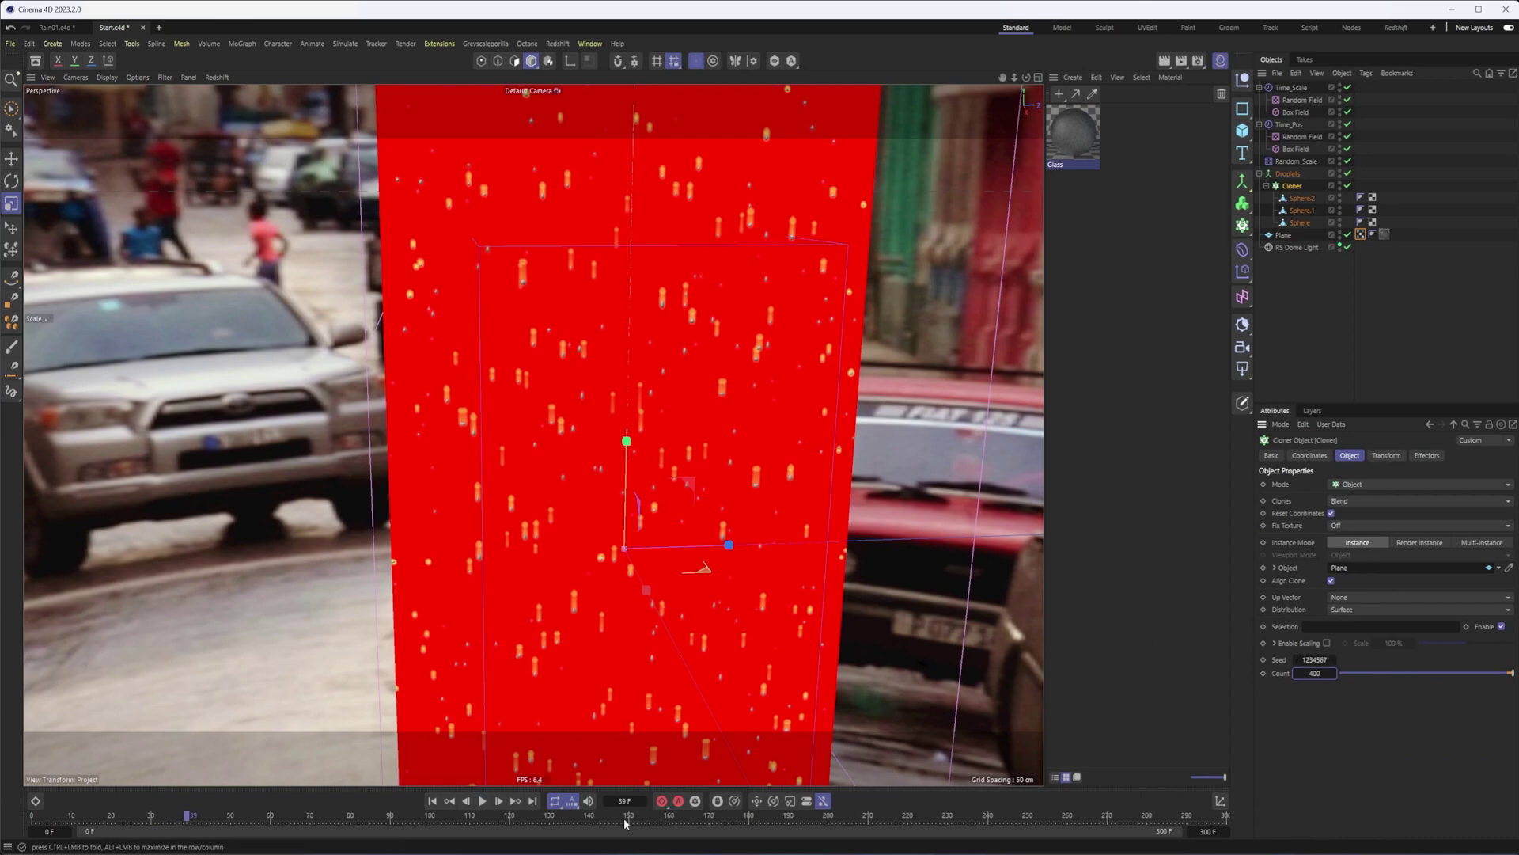
pyautogui.click(432, 801)
pyautogui.click(484, 801)
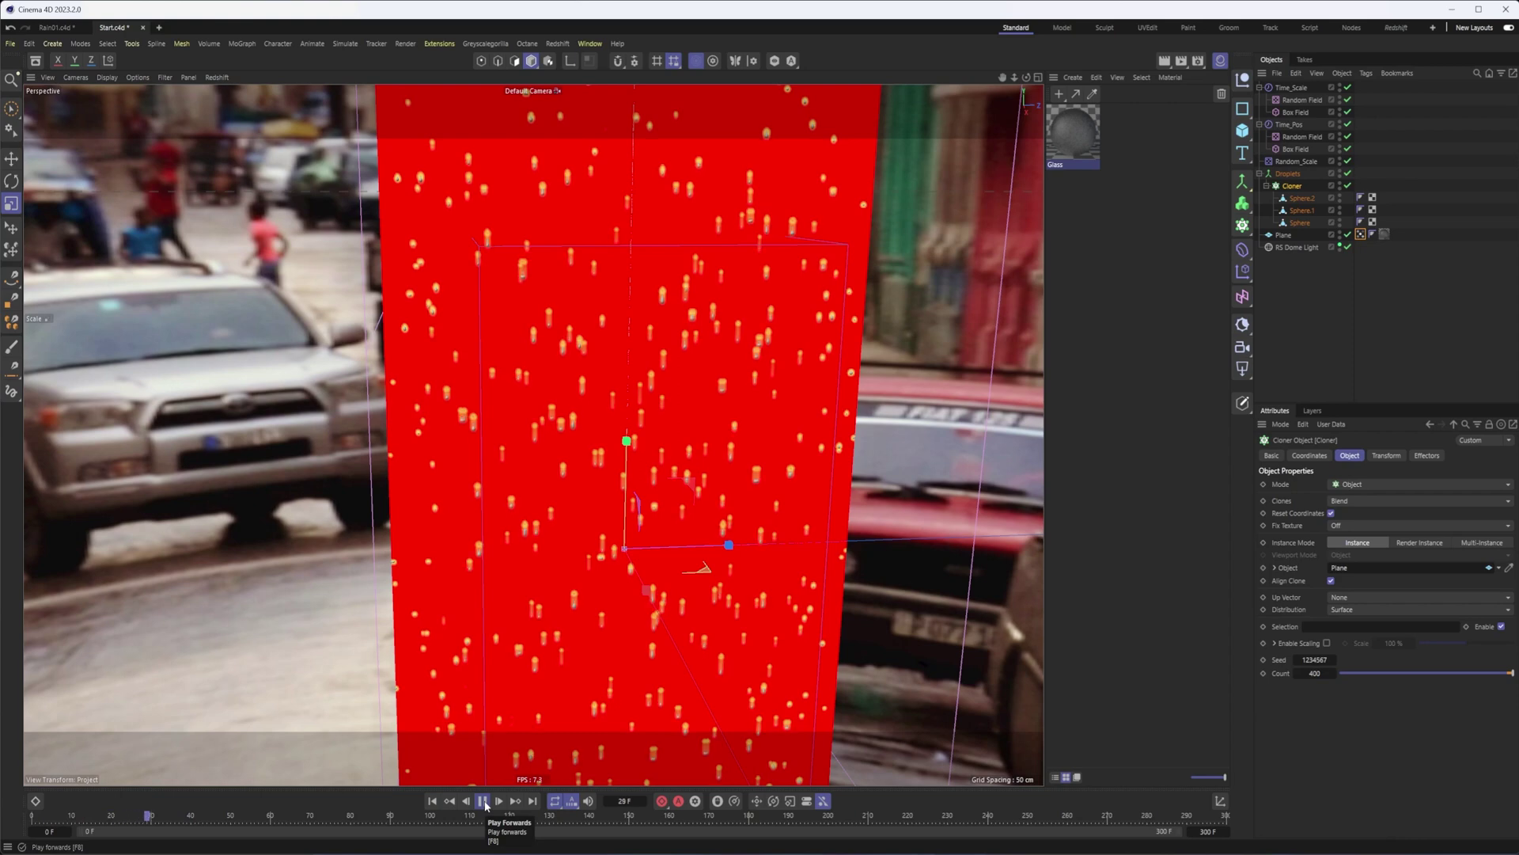
pyautogui.click(483, 801)
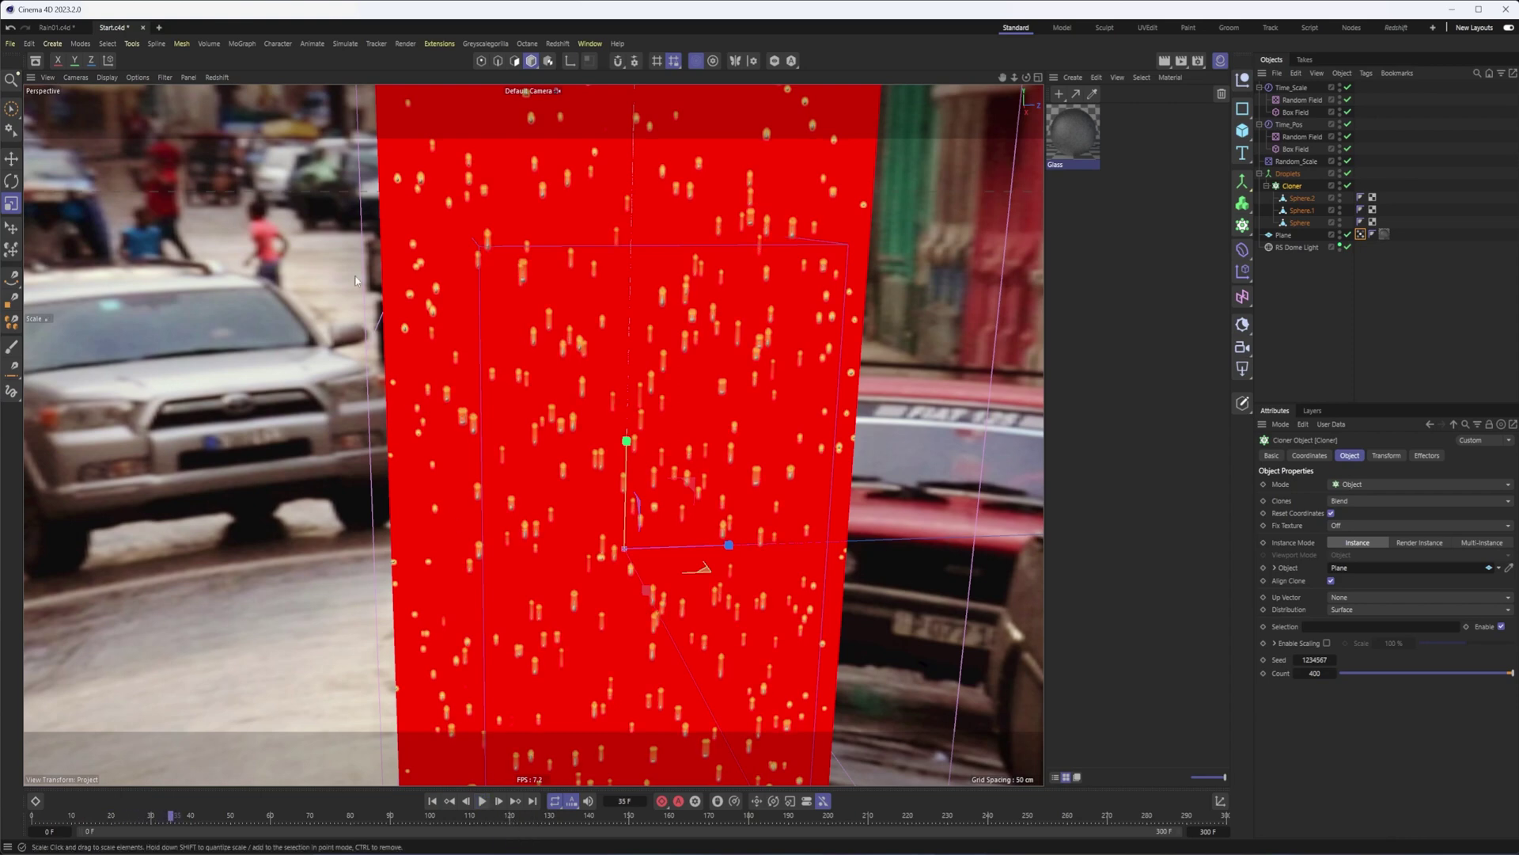
# - Start the Redshift IPR and insert a Ramp node between Vertex Attribute and the RS Standard roughness in the Glass material
pyautogui.click(217, 78)
pyautogui.click(226, 99)
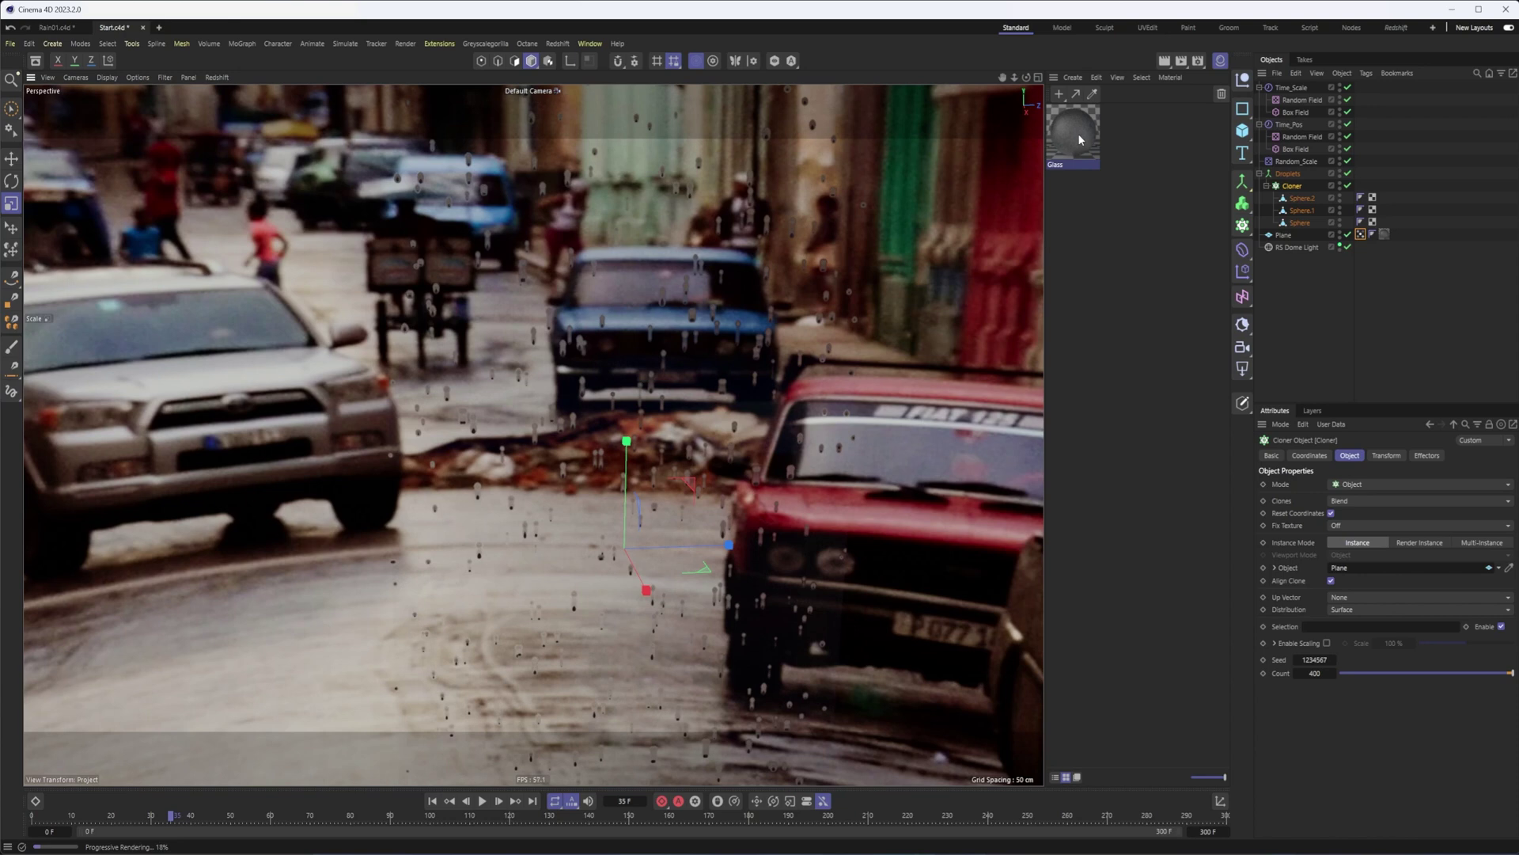
pyautogui.doubleClick(1080, 138)
pyautogui.moveTo(1154, 129); pyautogui.dragTo(688, 60)
pyautogui.click(617, 92)
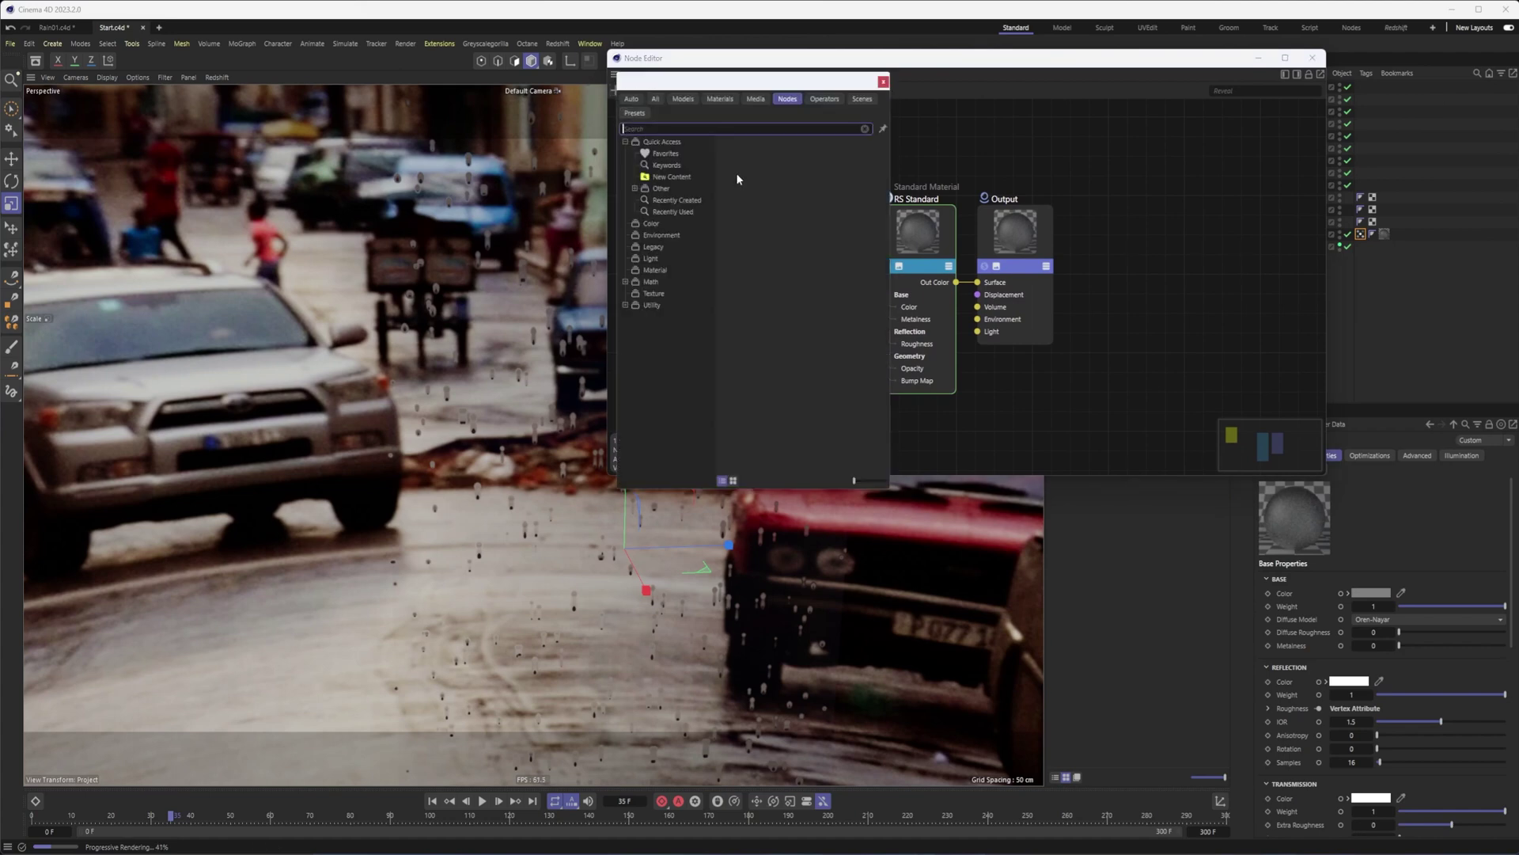
pyautogui.write('ramp')
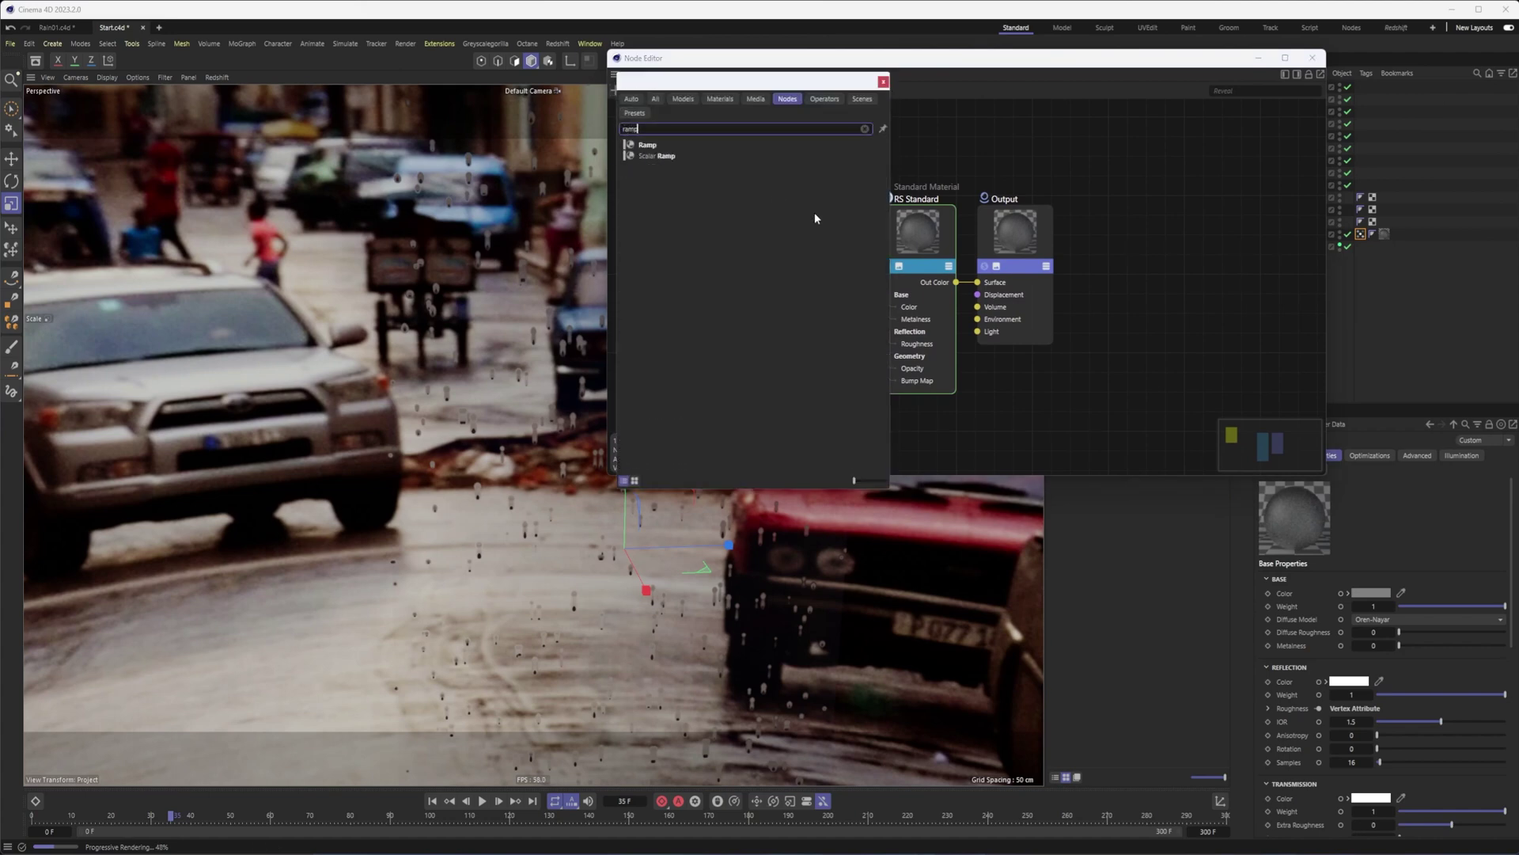
pyautogui.moveTo(712, 85); pyautogui.dragTo(438, 76)
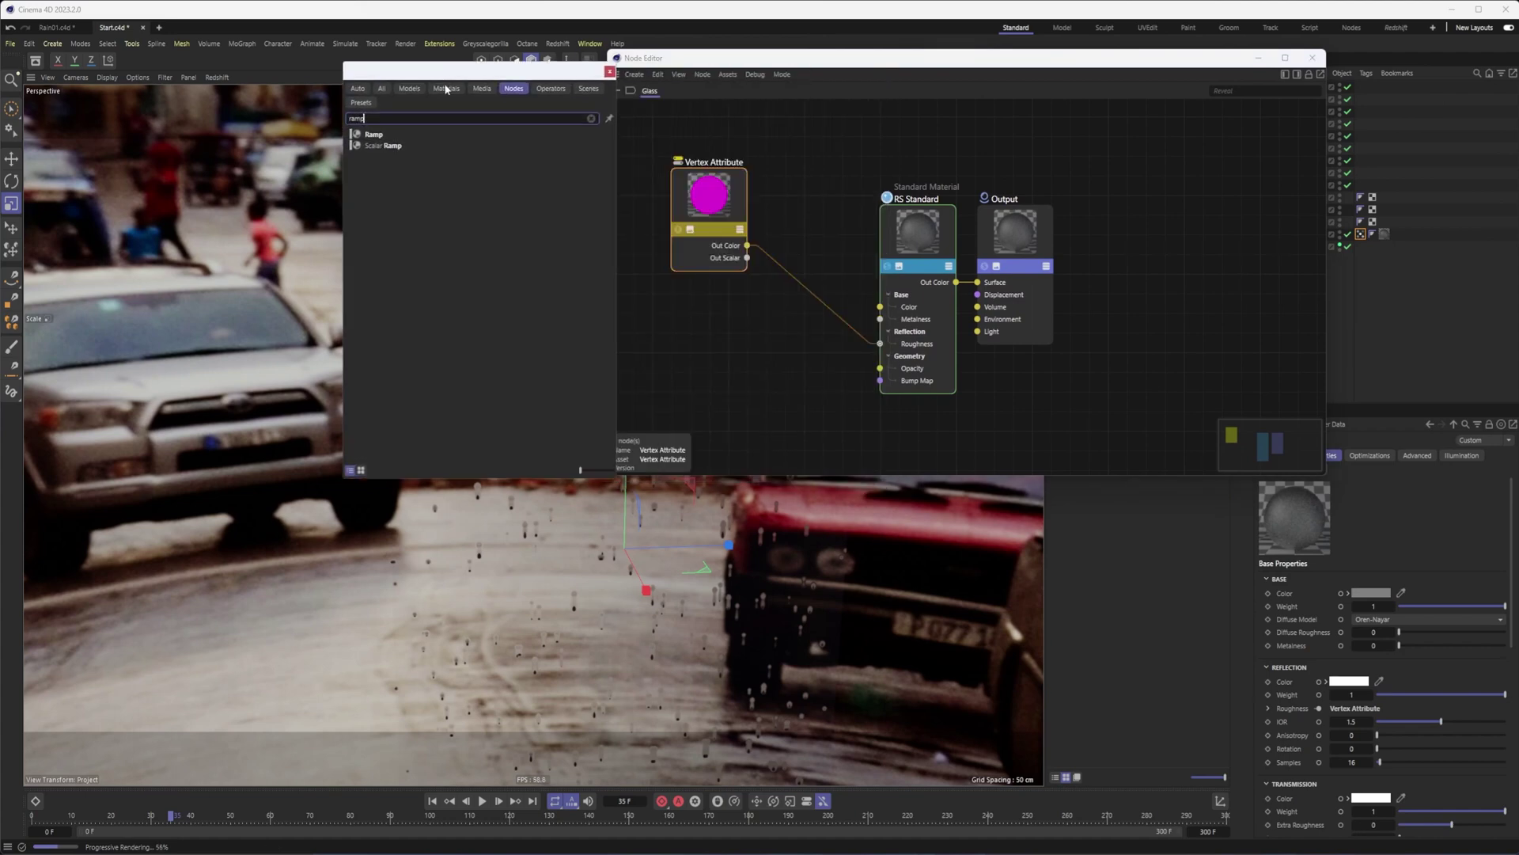
pyautogui.moveTo(385, 133); pyautogui.dragTo(804, 290)
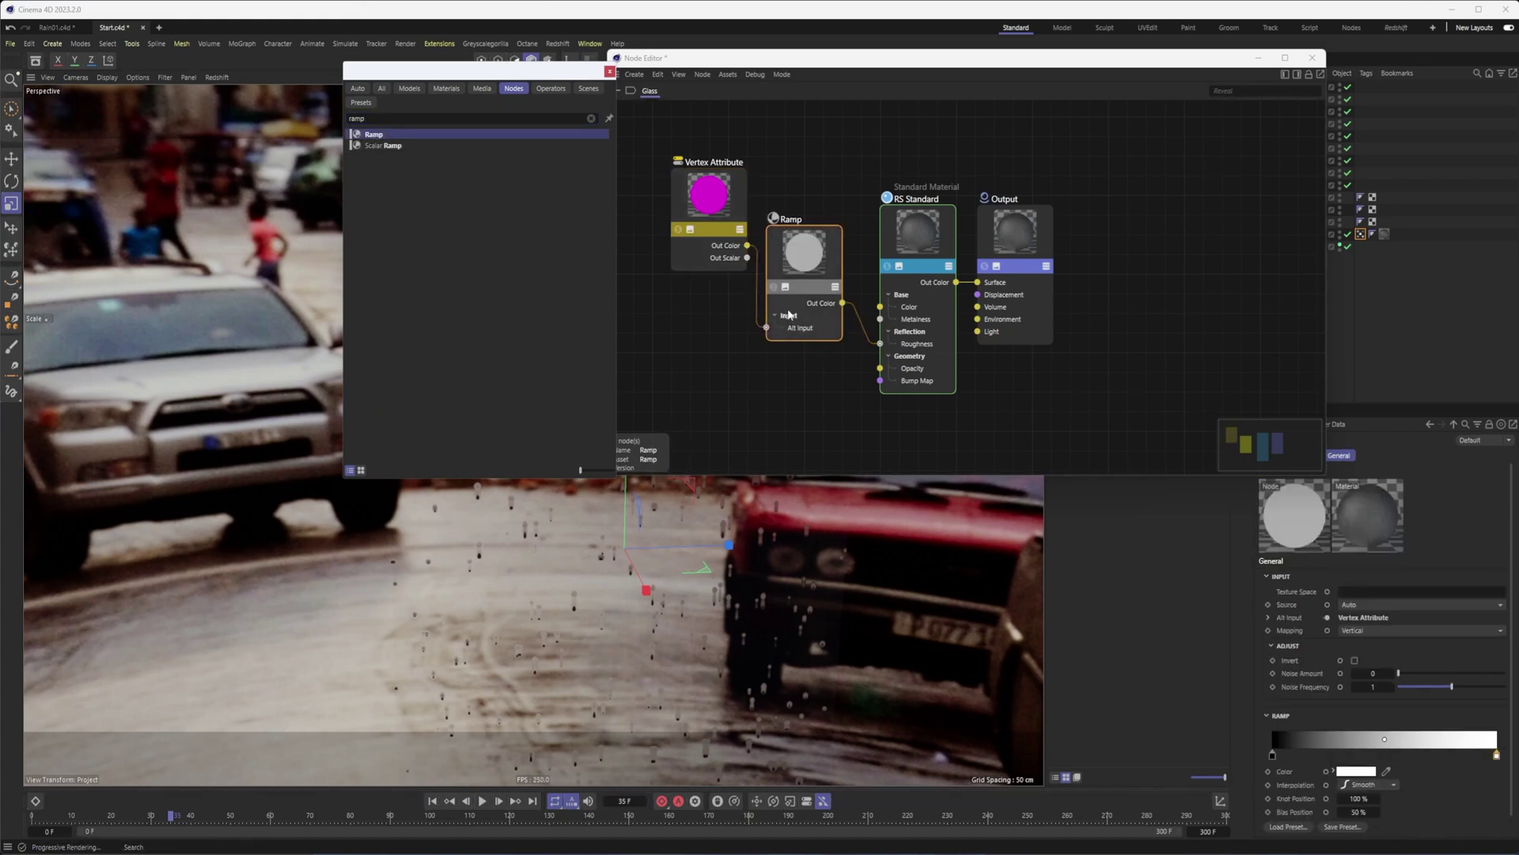
pyautogui.click(608, 72)
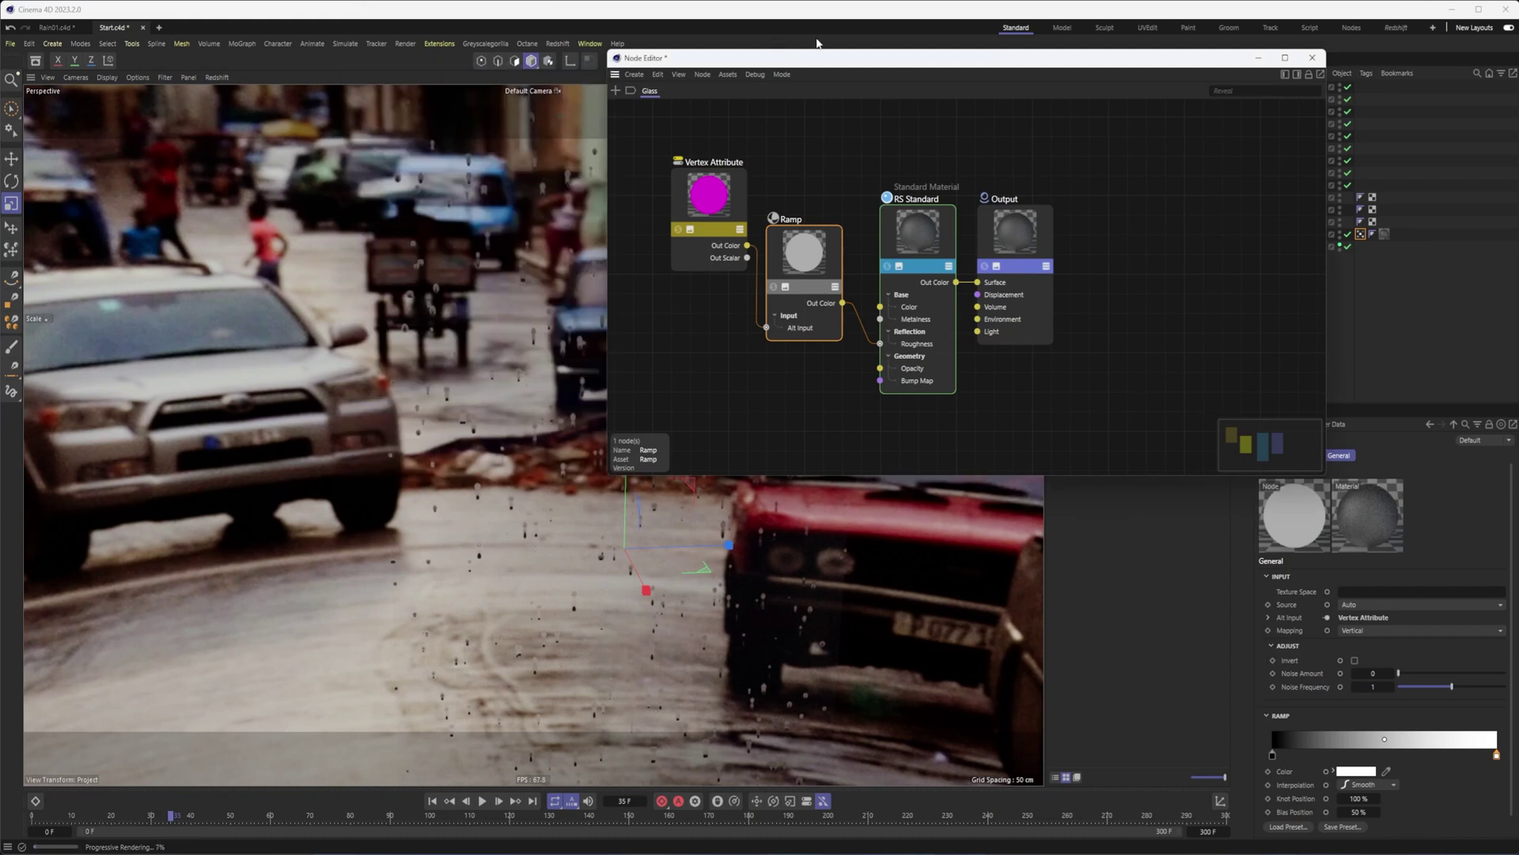
pyautogui.moveTo(812, 63); pyautogui.dragTo(873, 56)
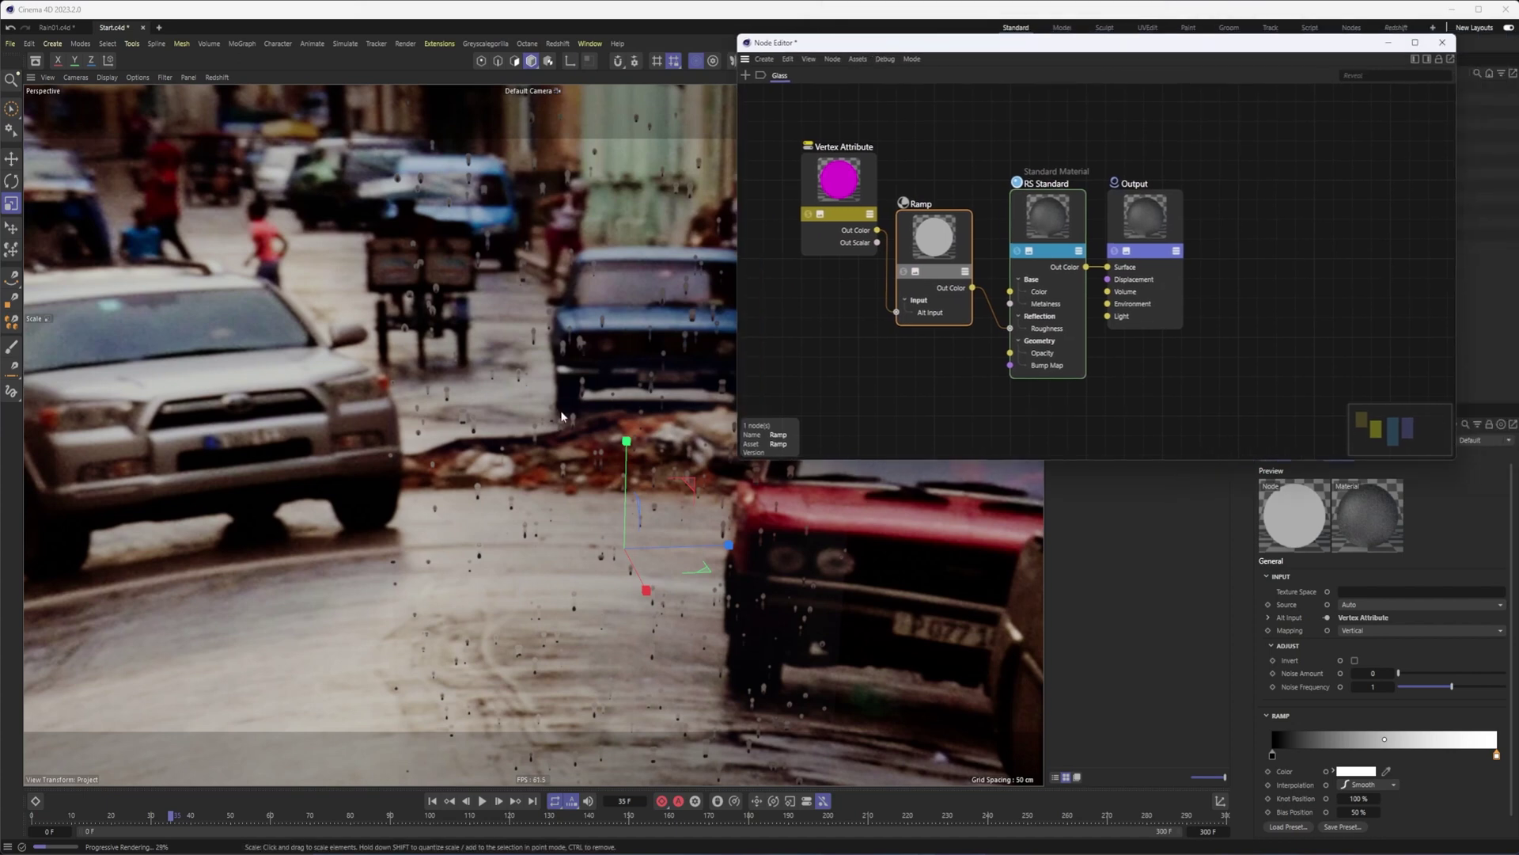
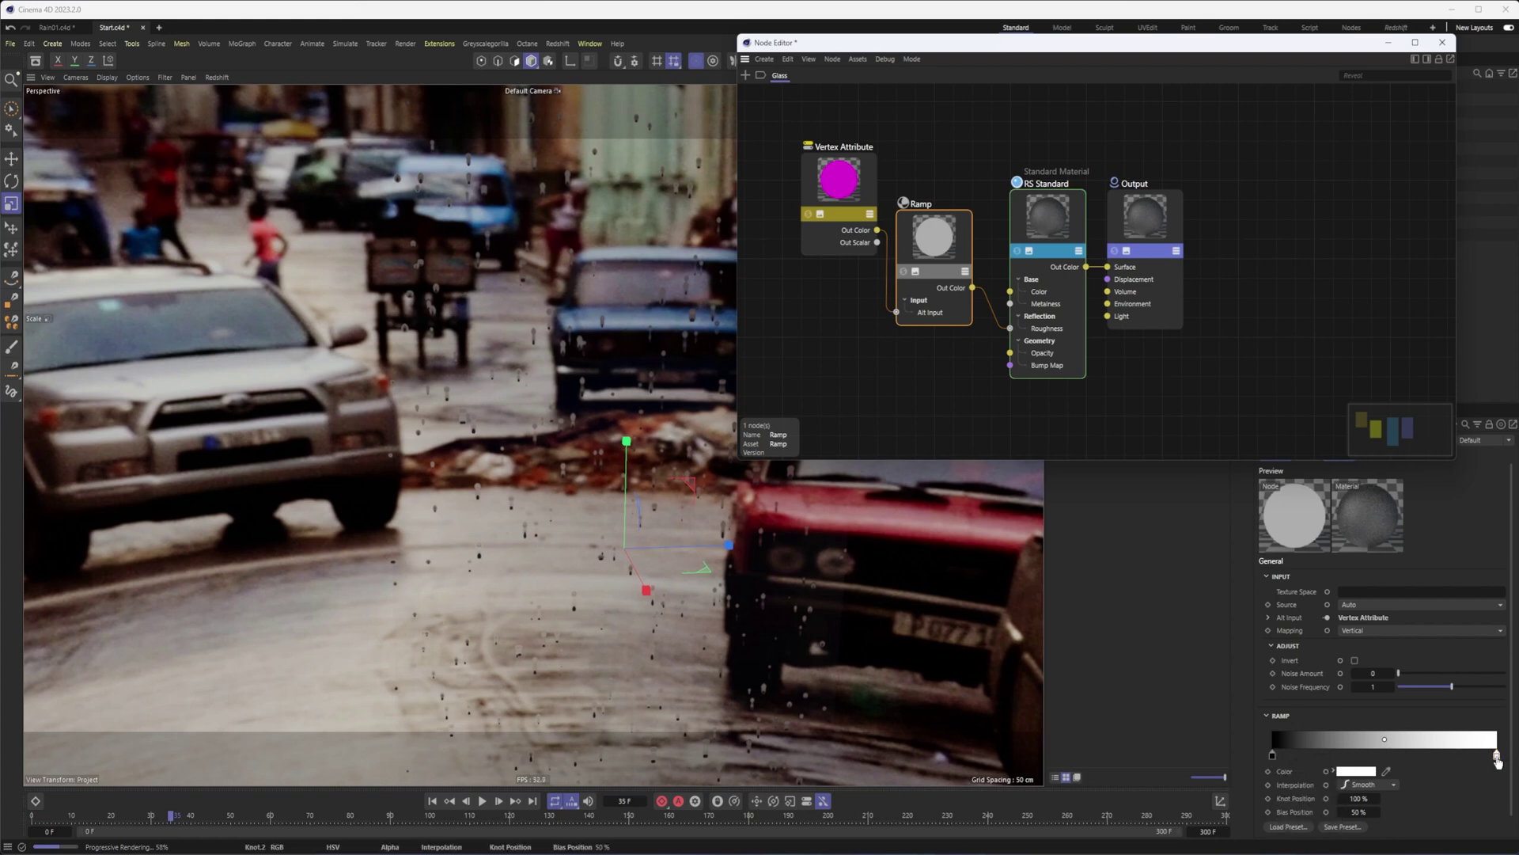
# - Test the ramp's white knot at about 32.5%, return it to the end, and place the black knot at about 4.5%
pyautogui.moveTo(1497, 761); pyautogui.dragTo(1346, 756)
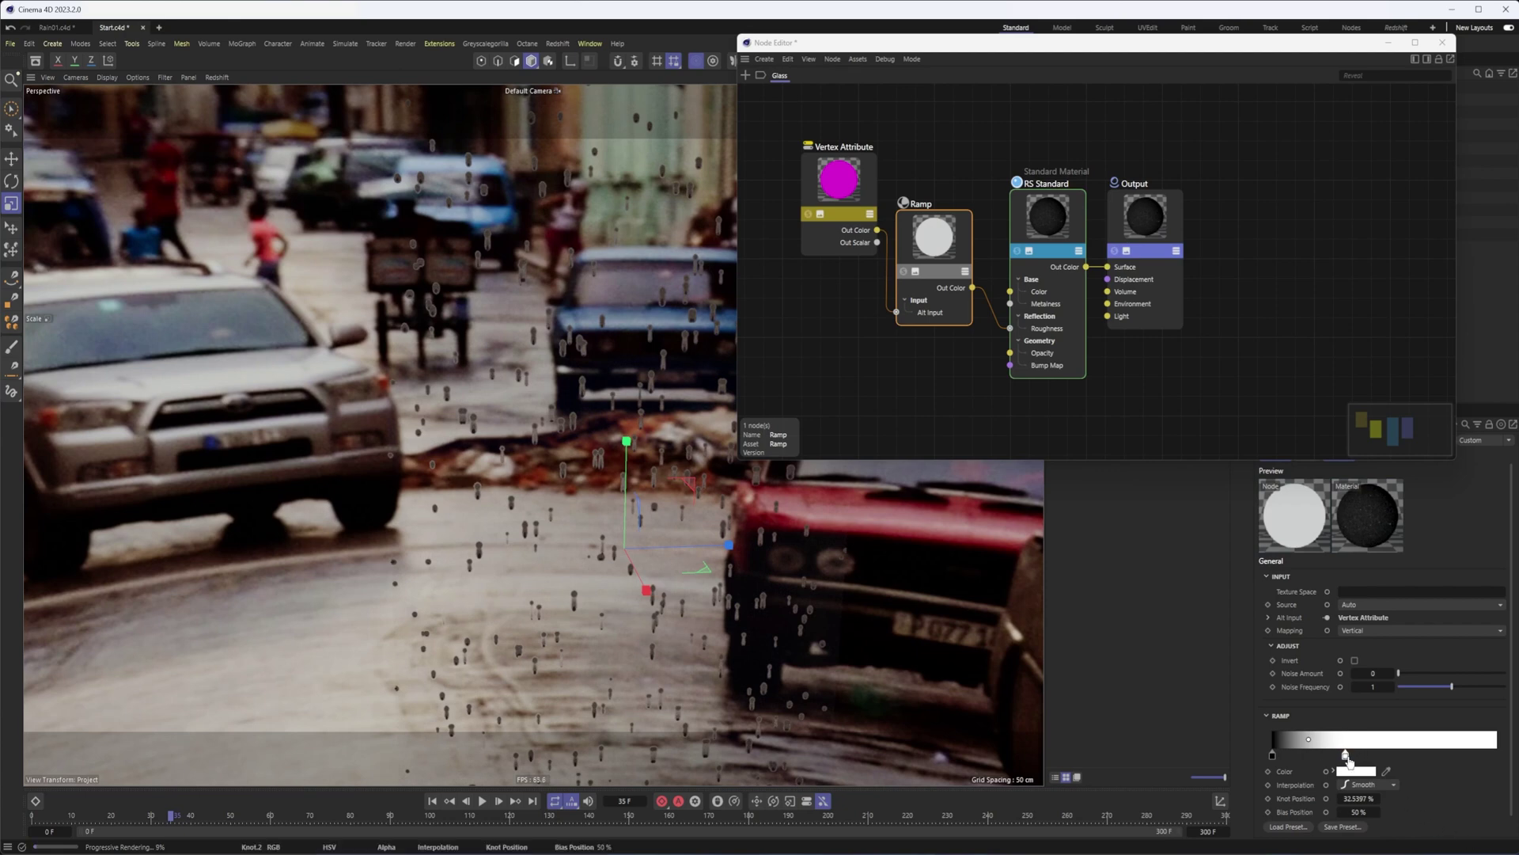
pyautogui.moveTo(1346, 757); pyautogui.dragTo(1500, 758)
pyautogui.moveTo(1273, 758); pyautogui.dragTo(1323, 757)
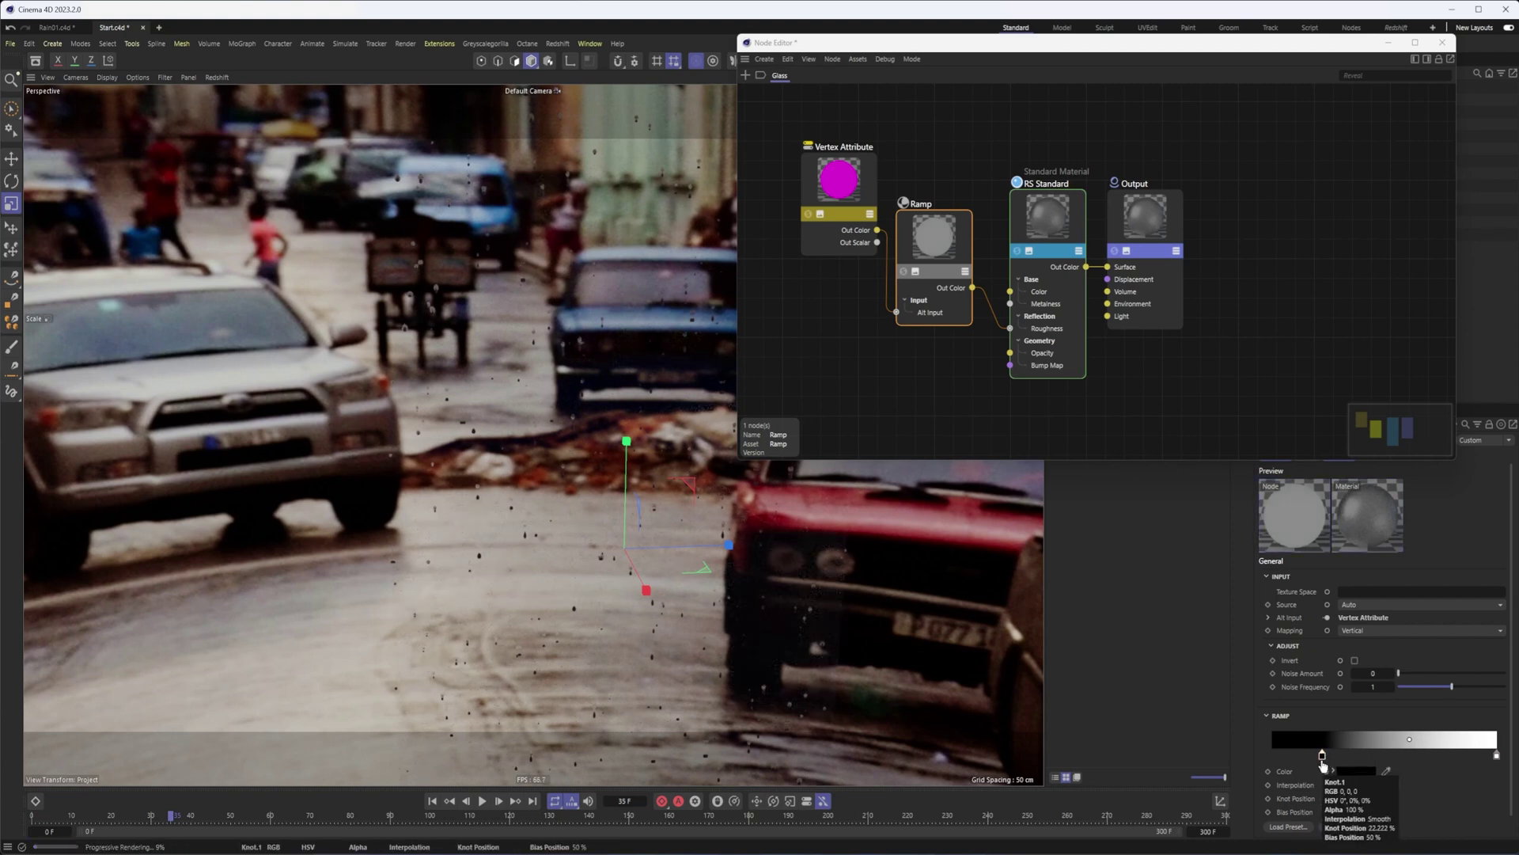
pyautogui.moveTo(1325, 758); pyautogui.dragTo(1283, 758)
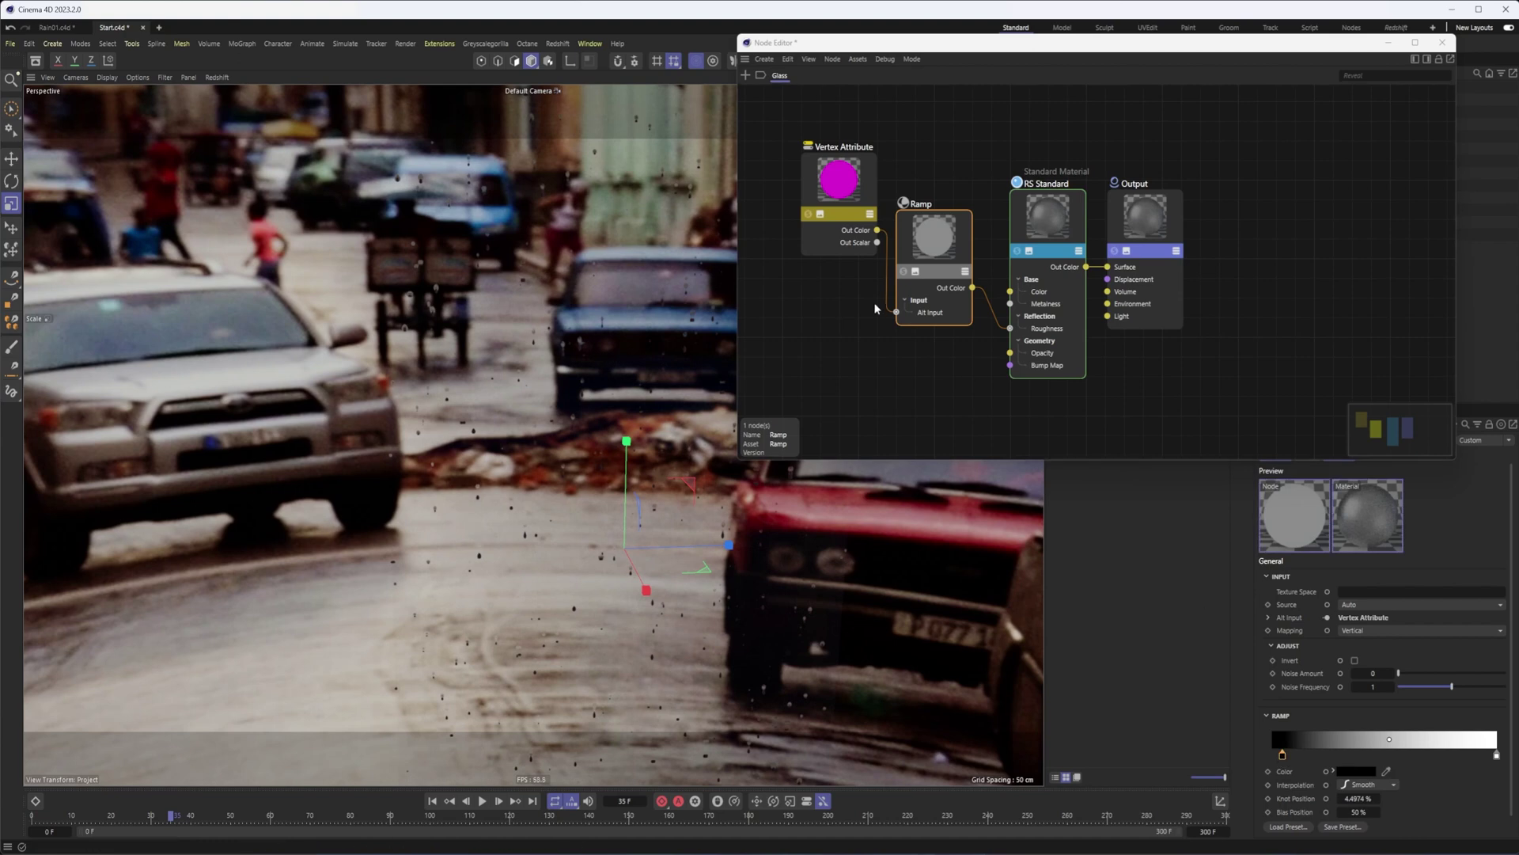
# - Add a Noise node above the Ramp and move the Vertex Attribute node further away from the Ramp
pyautogui.click(745, 76)
pyautogui.write('noise')
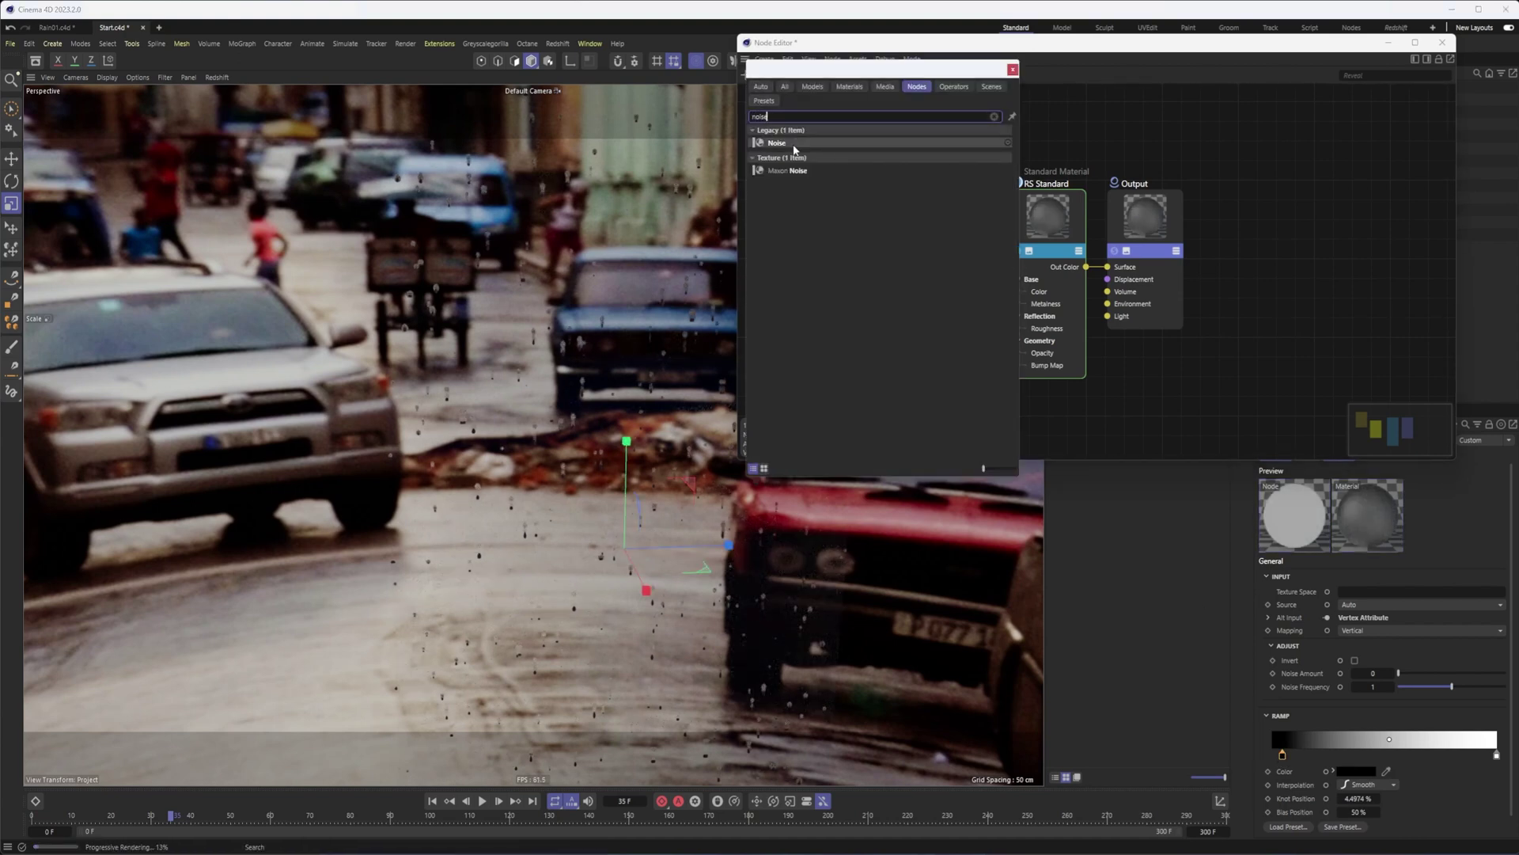
pyautogui.doubleClick(780, 142)
pyautogui.moveTo(992, 151); pyautogui.dragTo(992, 145)
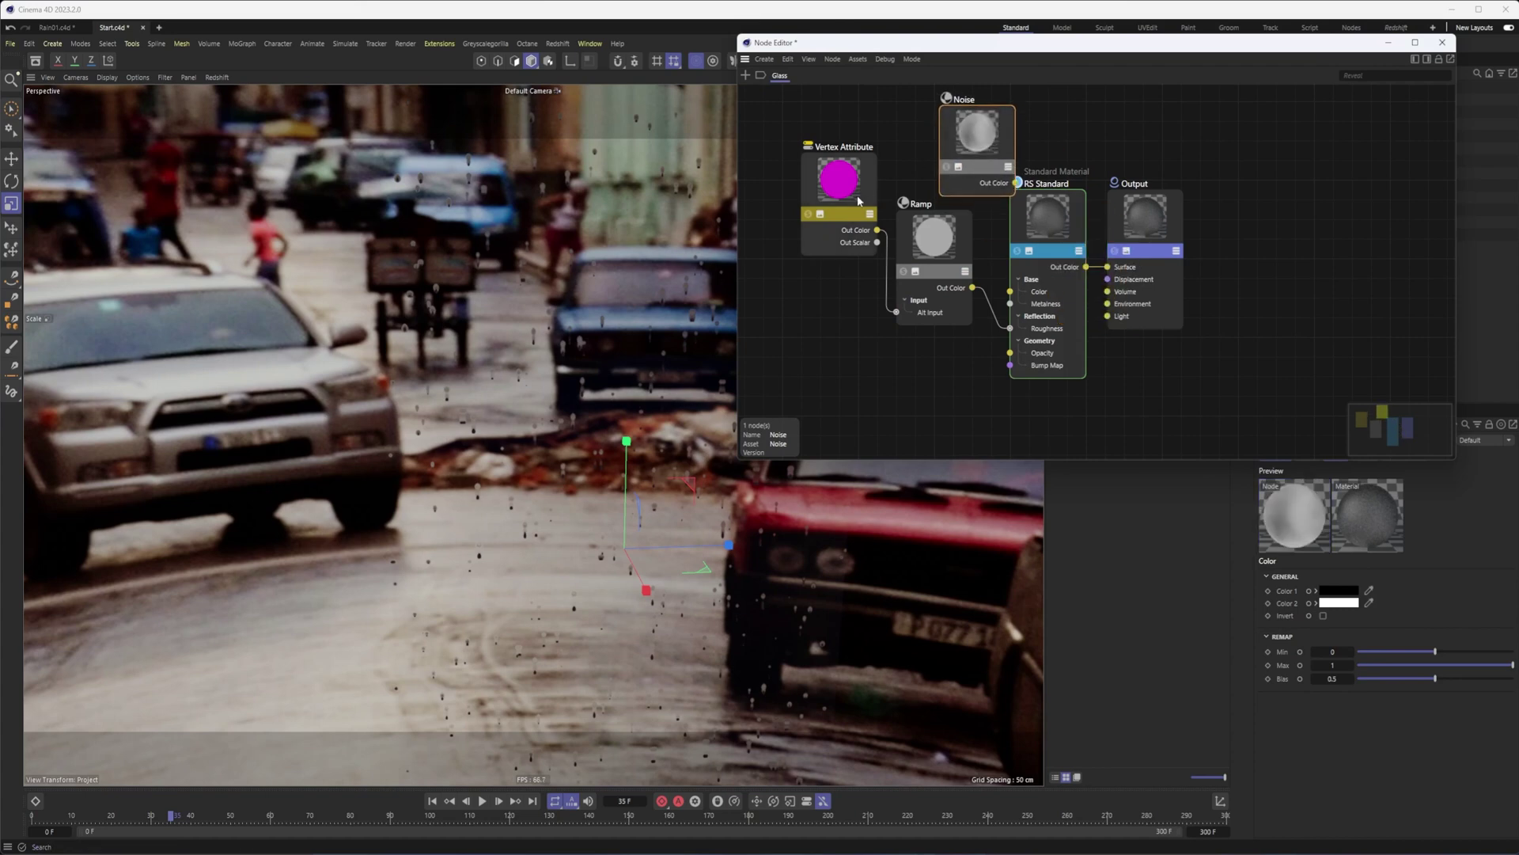
pyautogui.moveTo(856, 187); pyautogui.dragTo(833, 186)
pyautogui.click(949, 250)
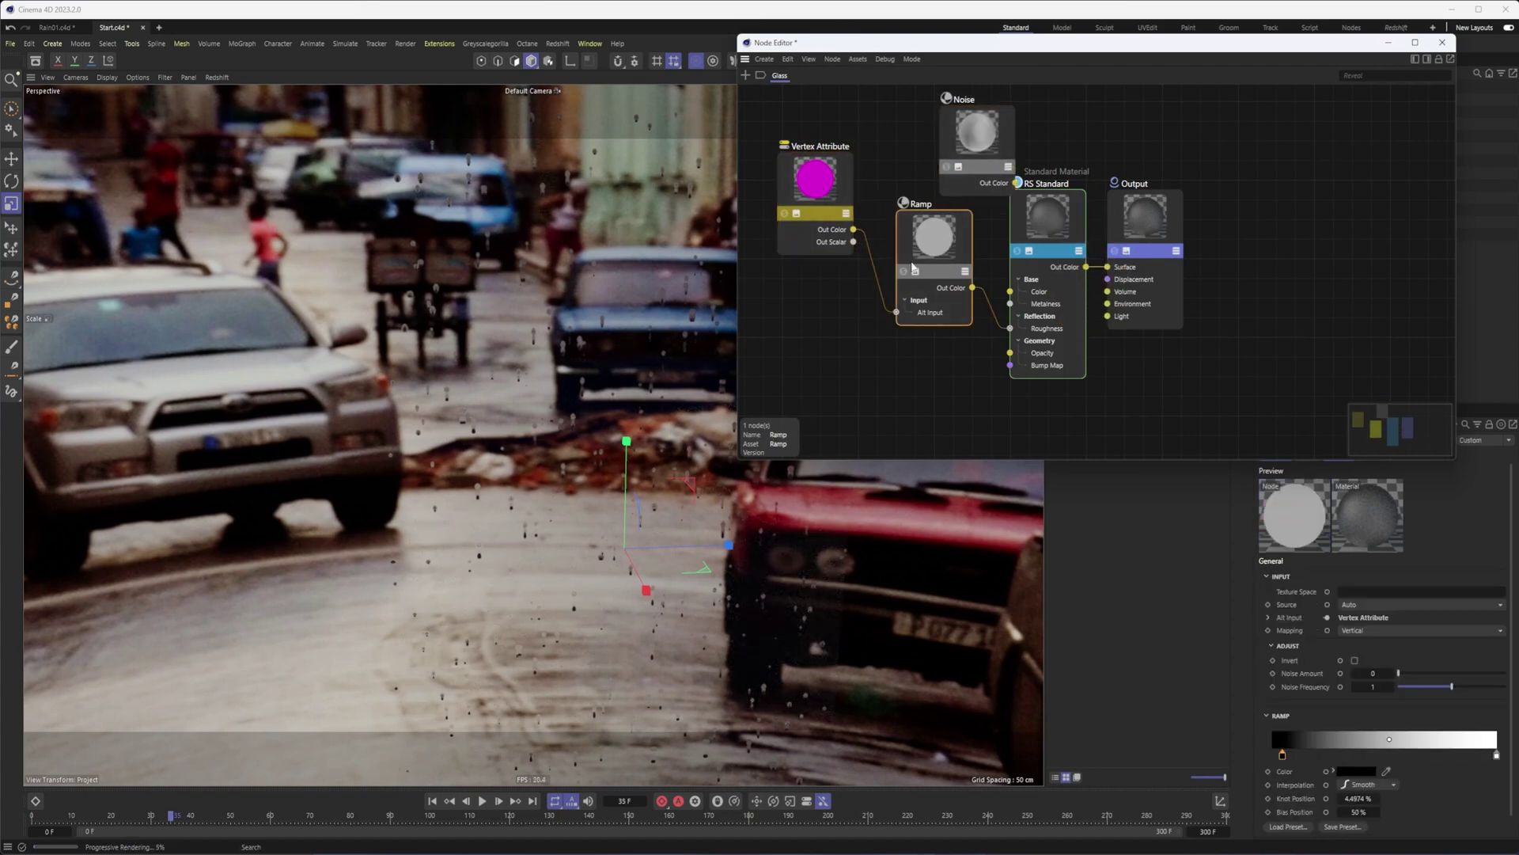
# - Delete the Noise node from the Glass material and close the Node Editor
pyautogui.moveTo(965, 133); pyautogui.dragTo(970, 138)
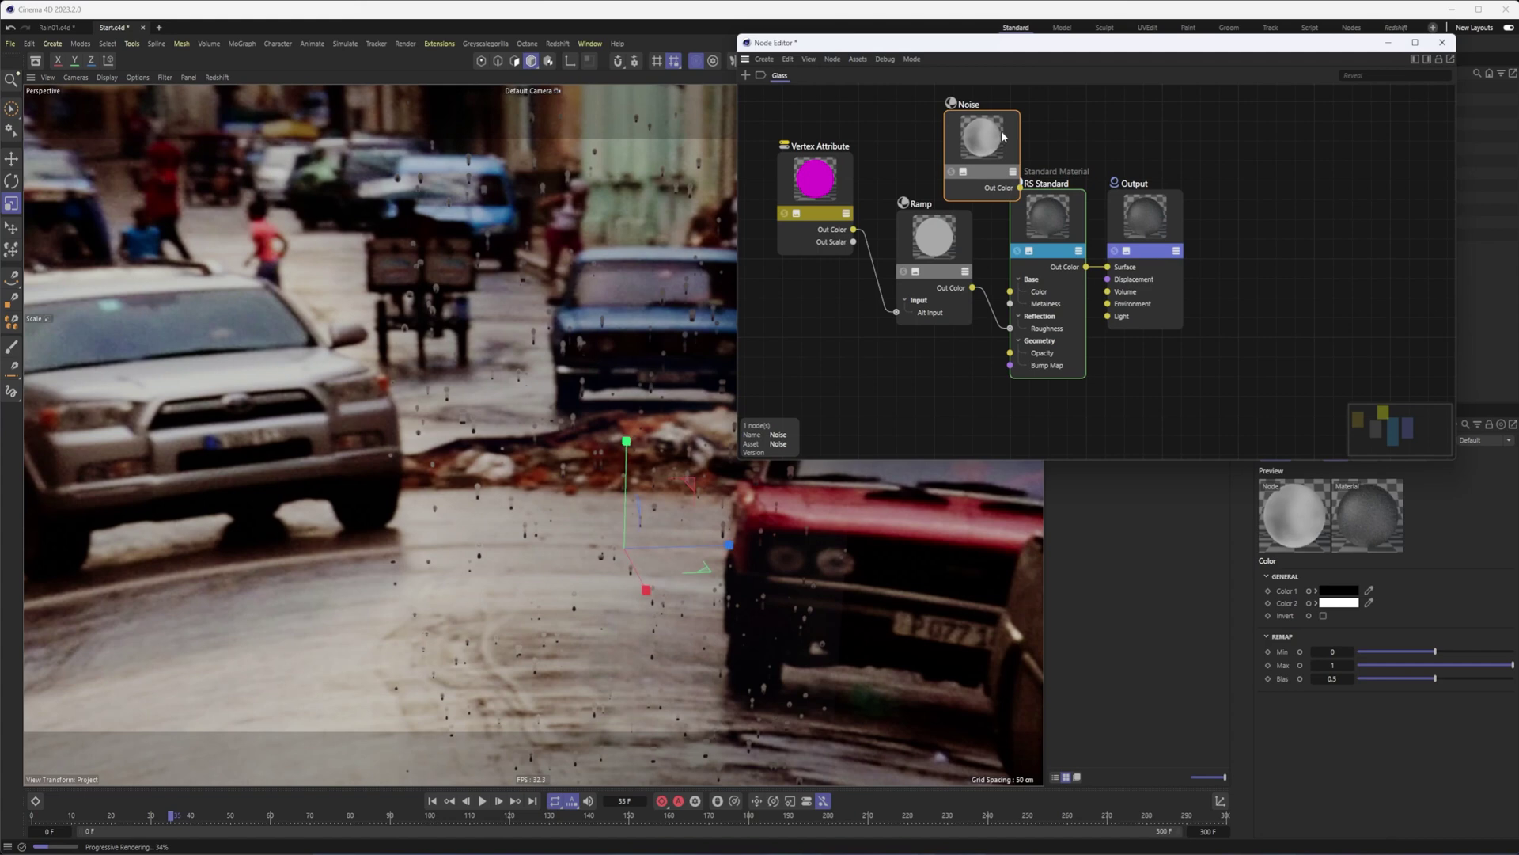
pyautogui.press('Delete')
pyautogui.click(1445, 42)
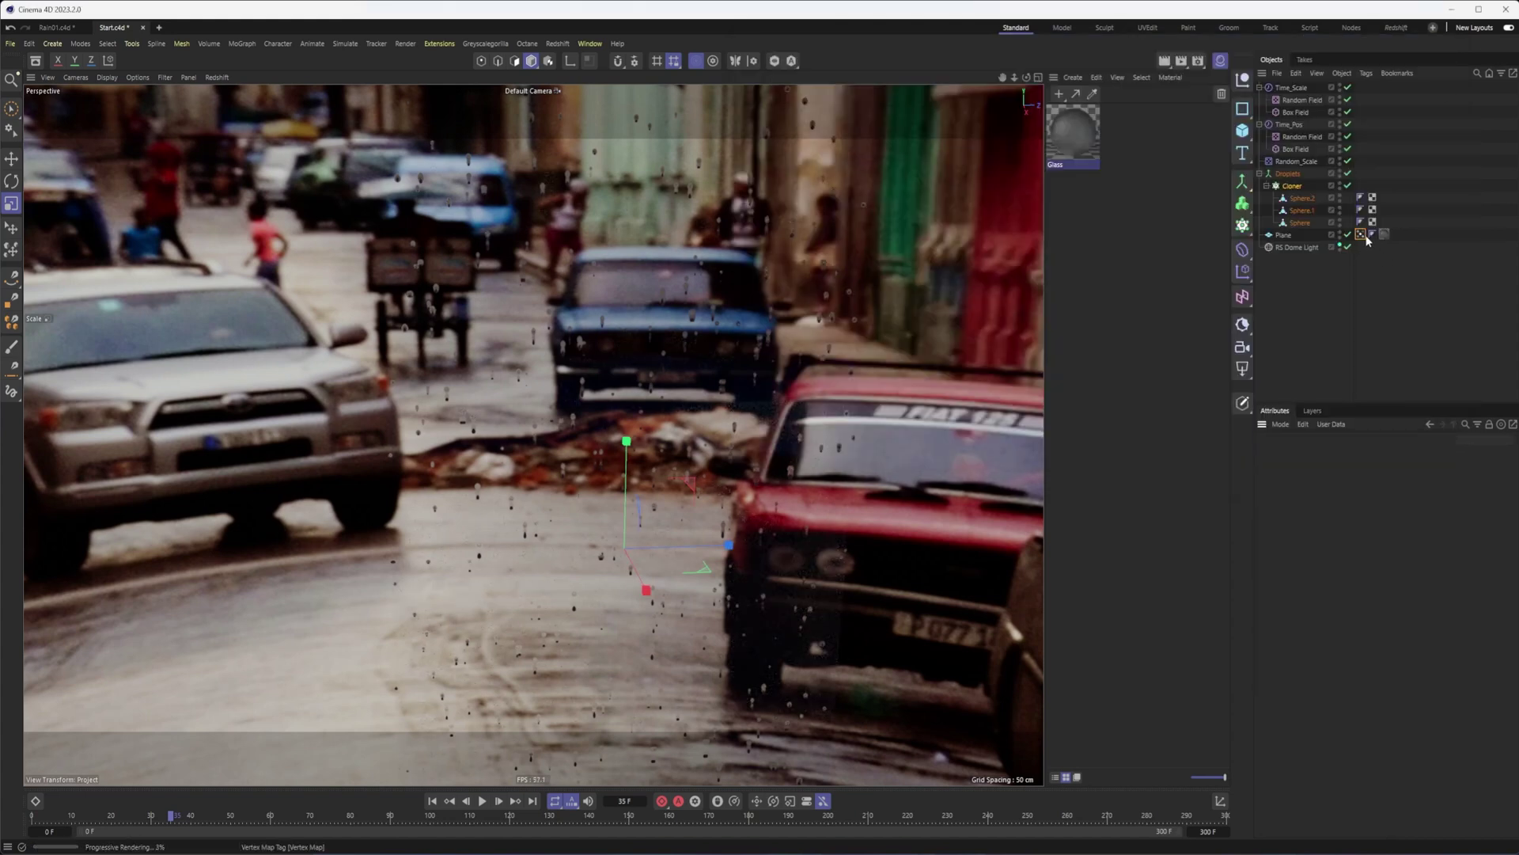
# - Stop the Redshift IPR and add a Random Field to the Plane's vertex map
pyautogui.click(216, 78)
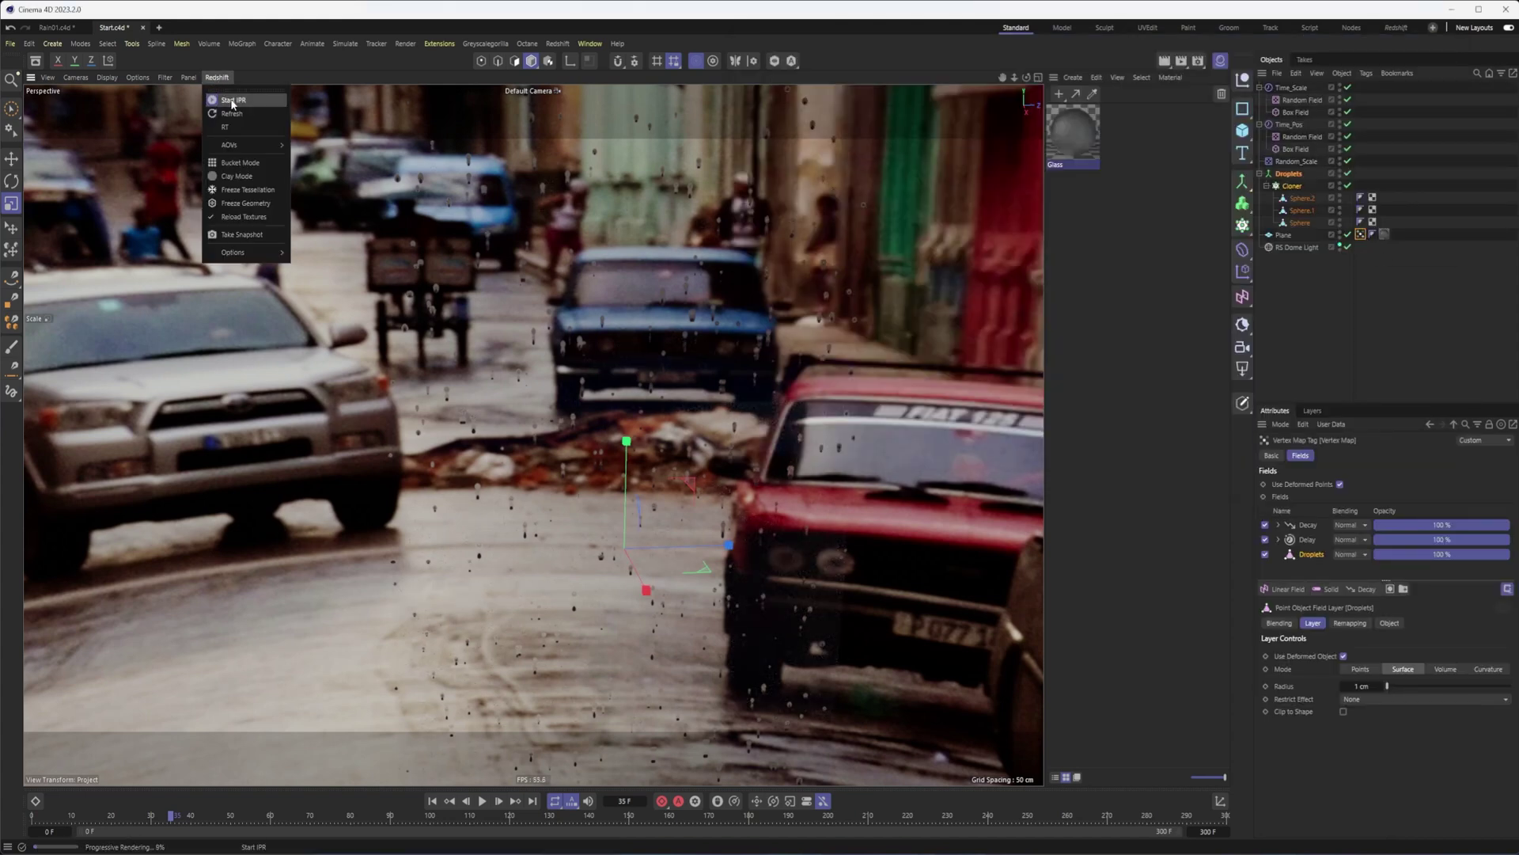
pyautogui.click(230, 99)
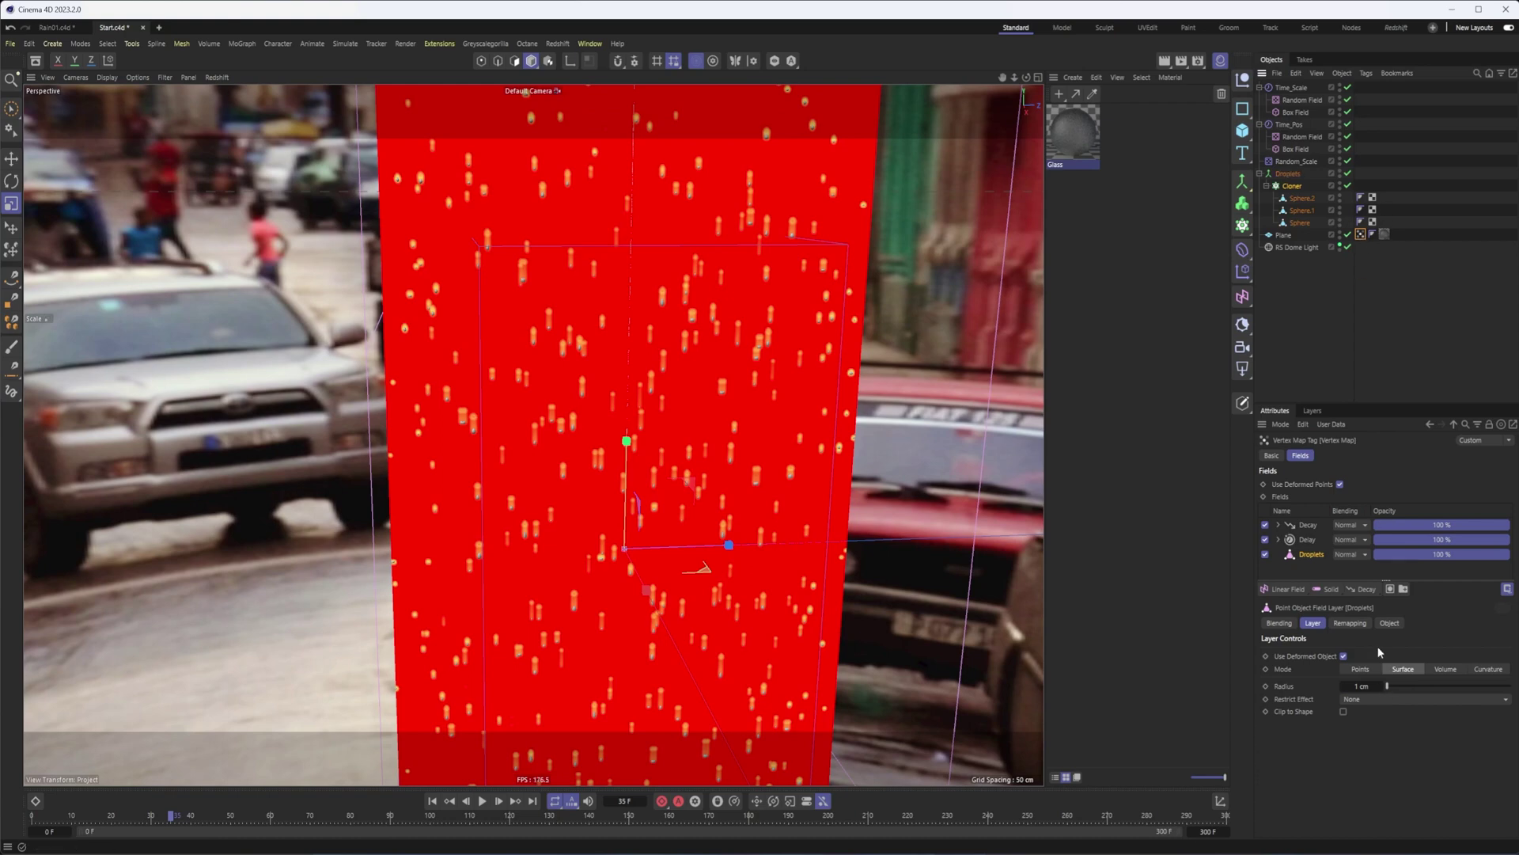
pyautogui.click(1298, 590)
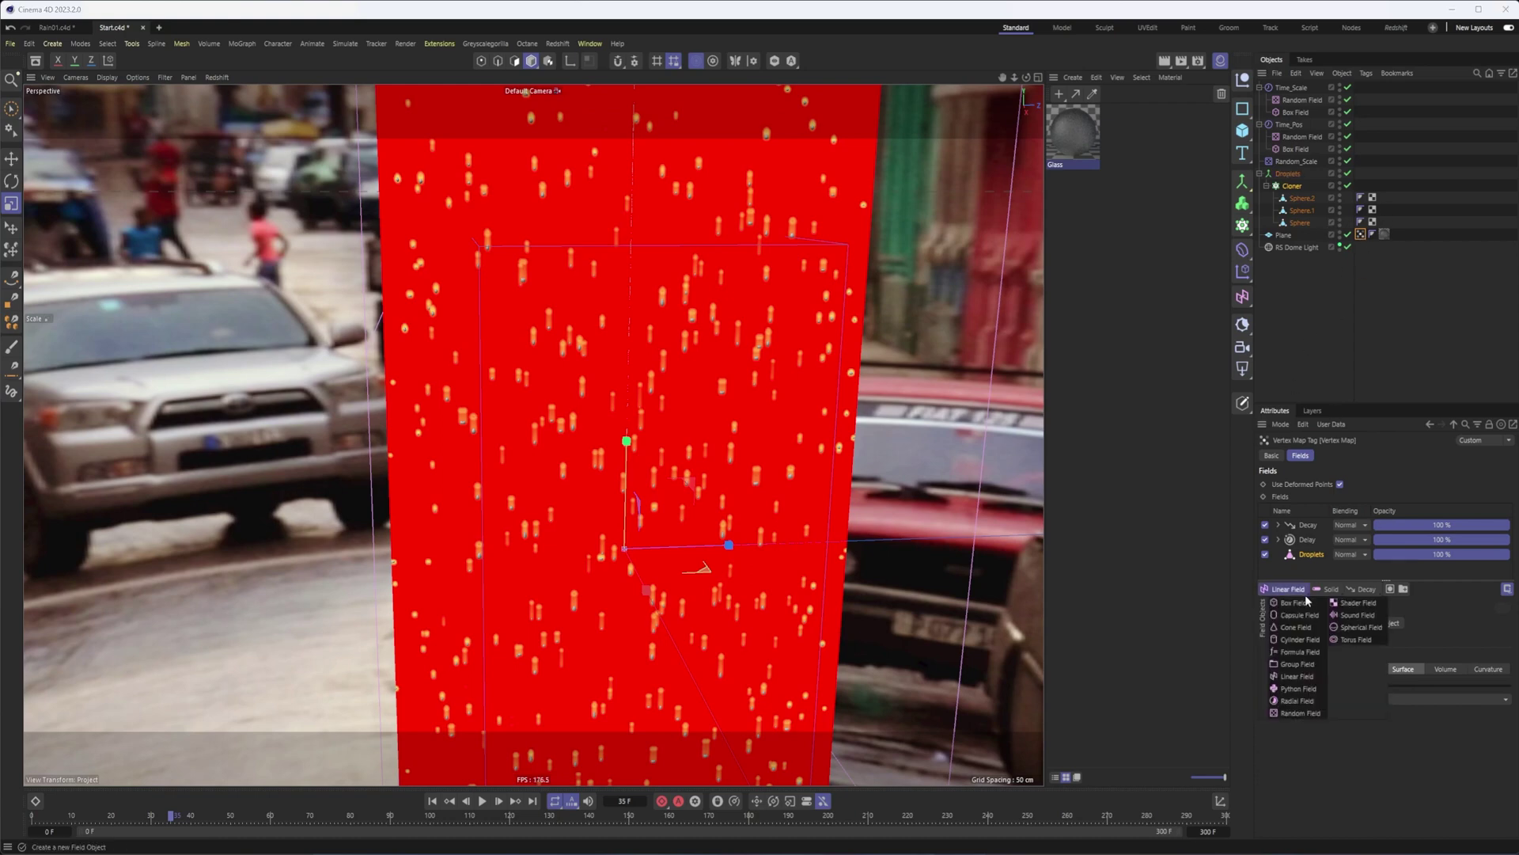
pyautogui.click(1302, 711)
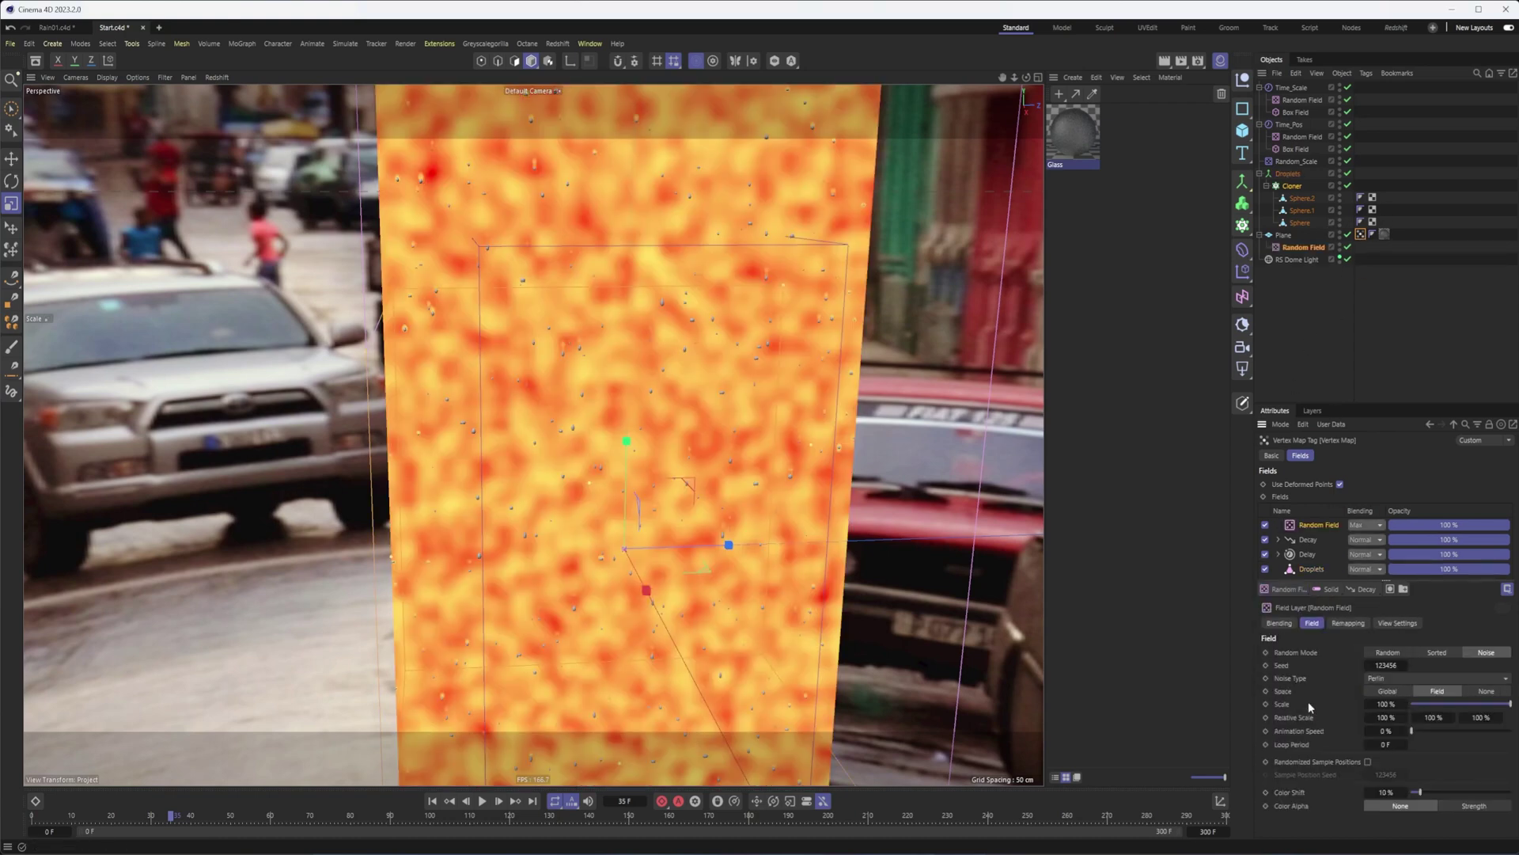
# - Set the Random Field's blending to Multiply and its noise scale to about 49%
pyautogui.click(1377, 525)
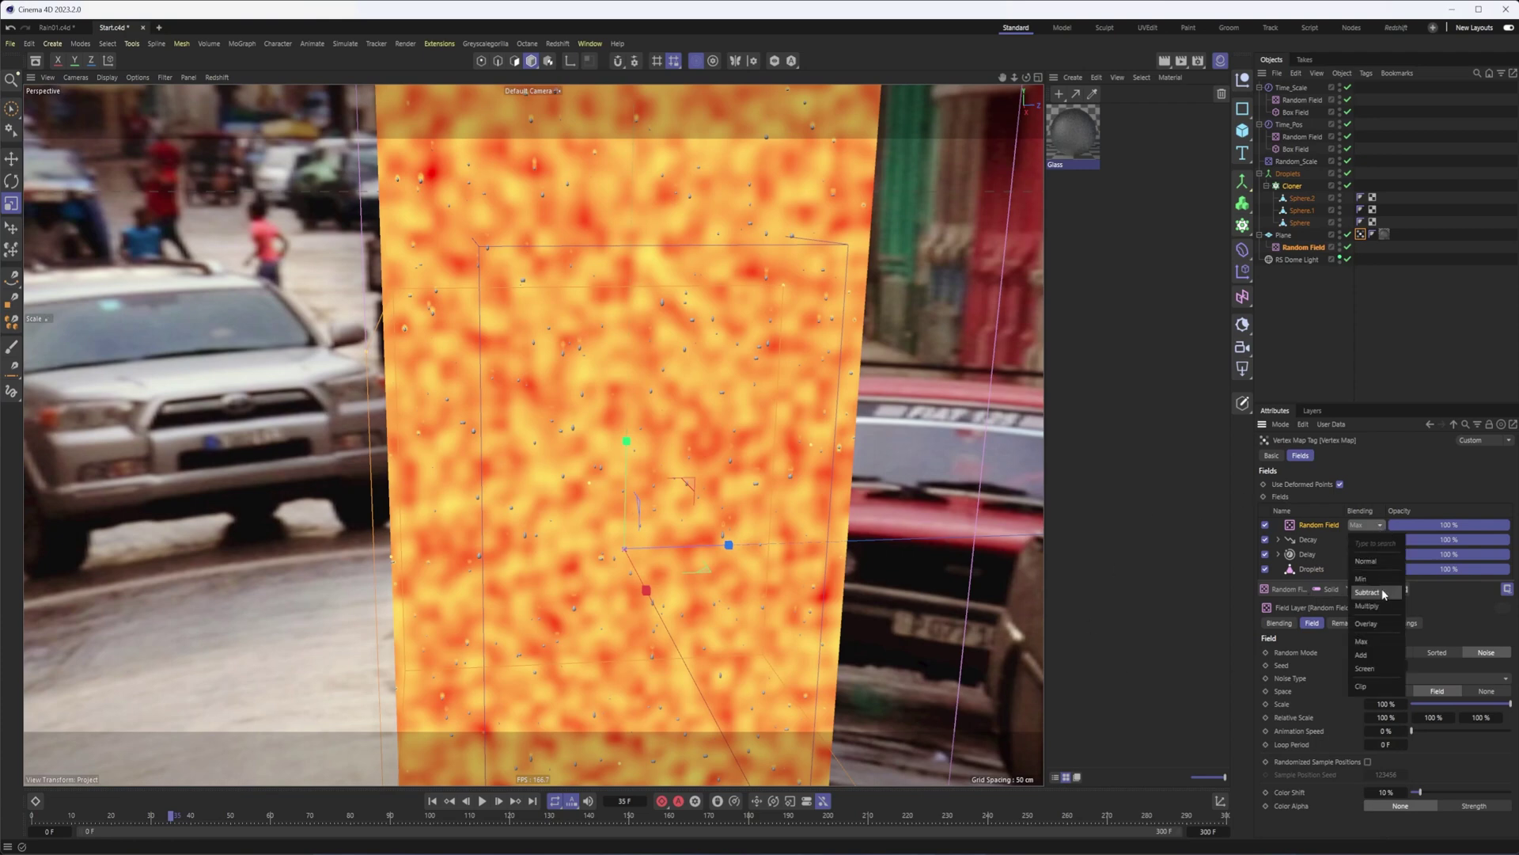
pyautogui.click(1369, 606)
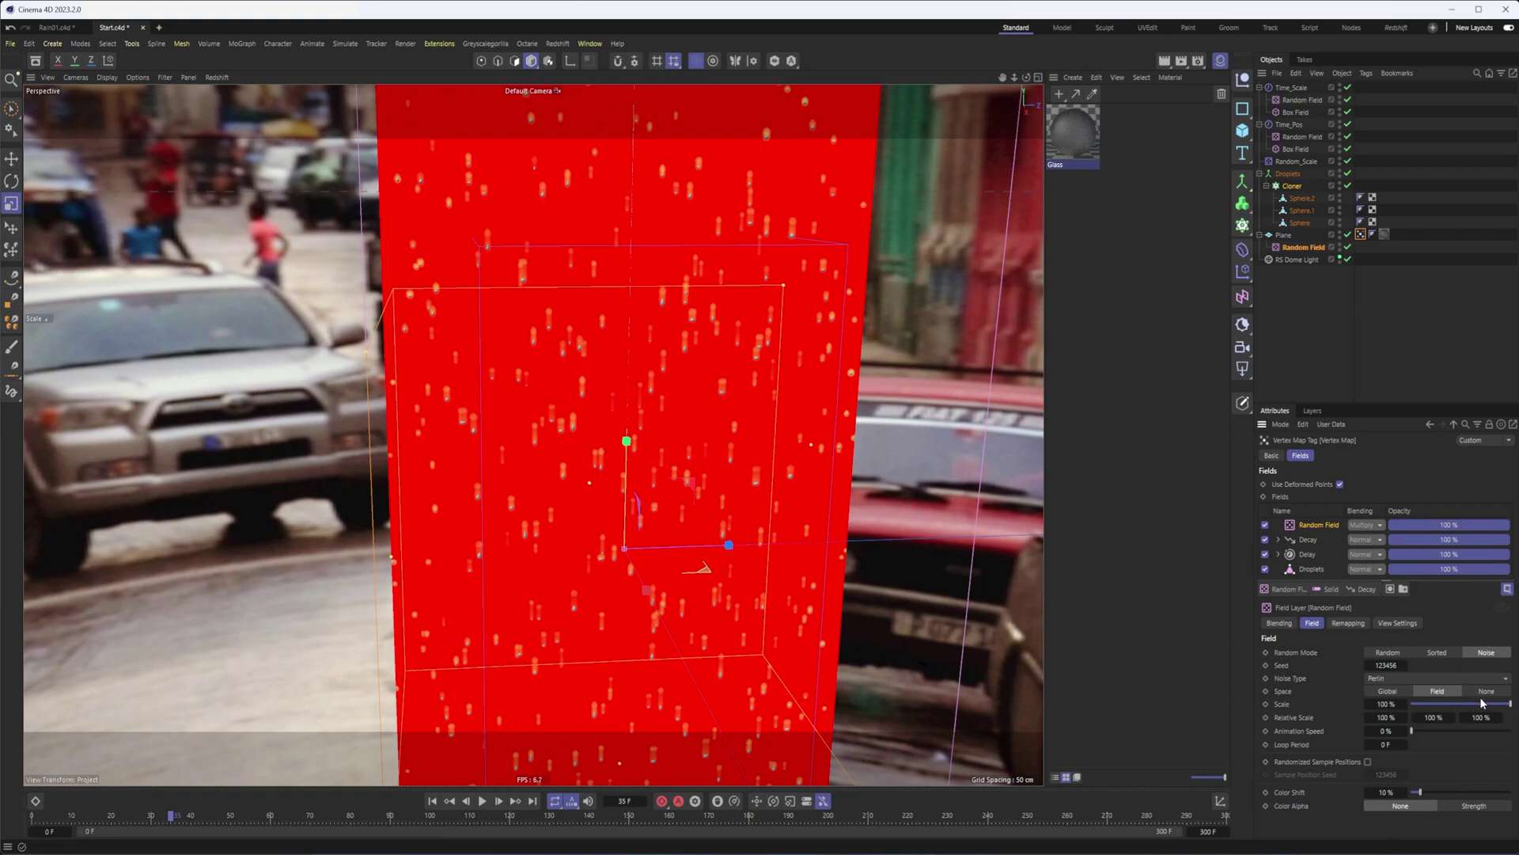
pyautogui.moveTo(1487, 704)
pyautogui.mouseDown()
pyautogui.moveTo(1423, 712)
pyautogui.moveTo(1460, 702)
pyautogui.mouseUp()
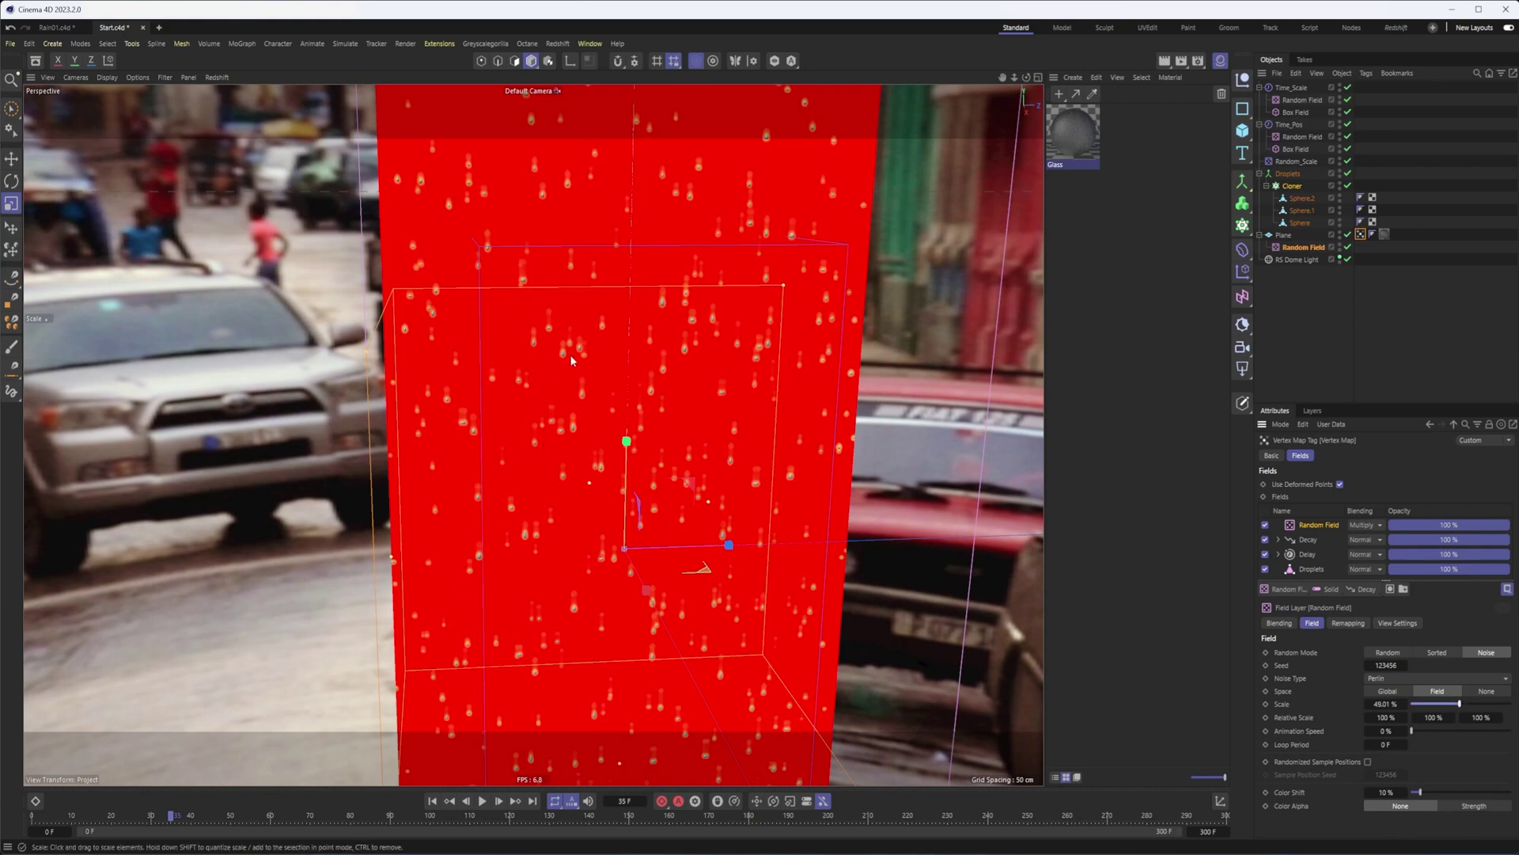
# - Examine the Plane's mesh density around the droplets in Gouraud Shading (Lines), return to Gouraud Shading and view the whole plane
pyautogui.click(1271, 235)
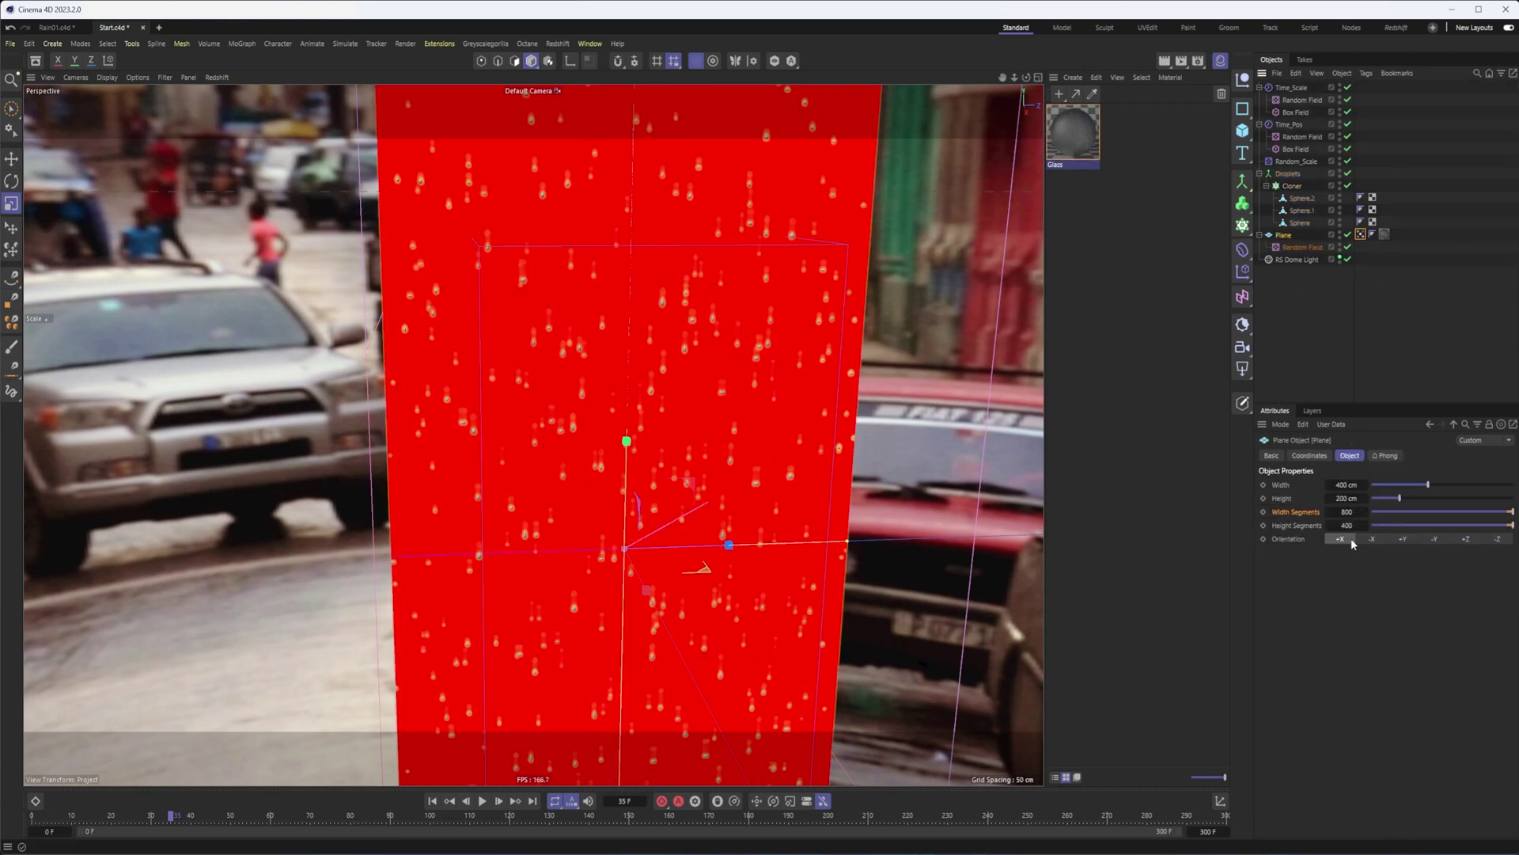
pyautogui.click(1353, 512)
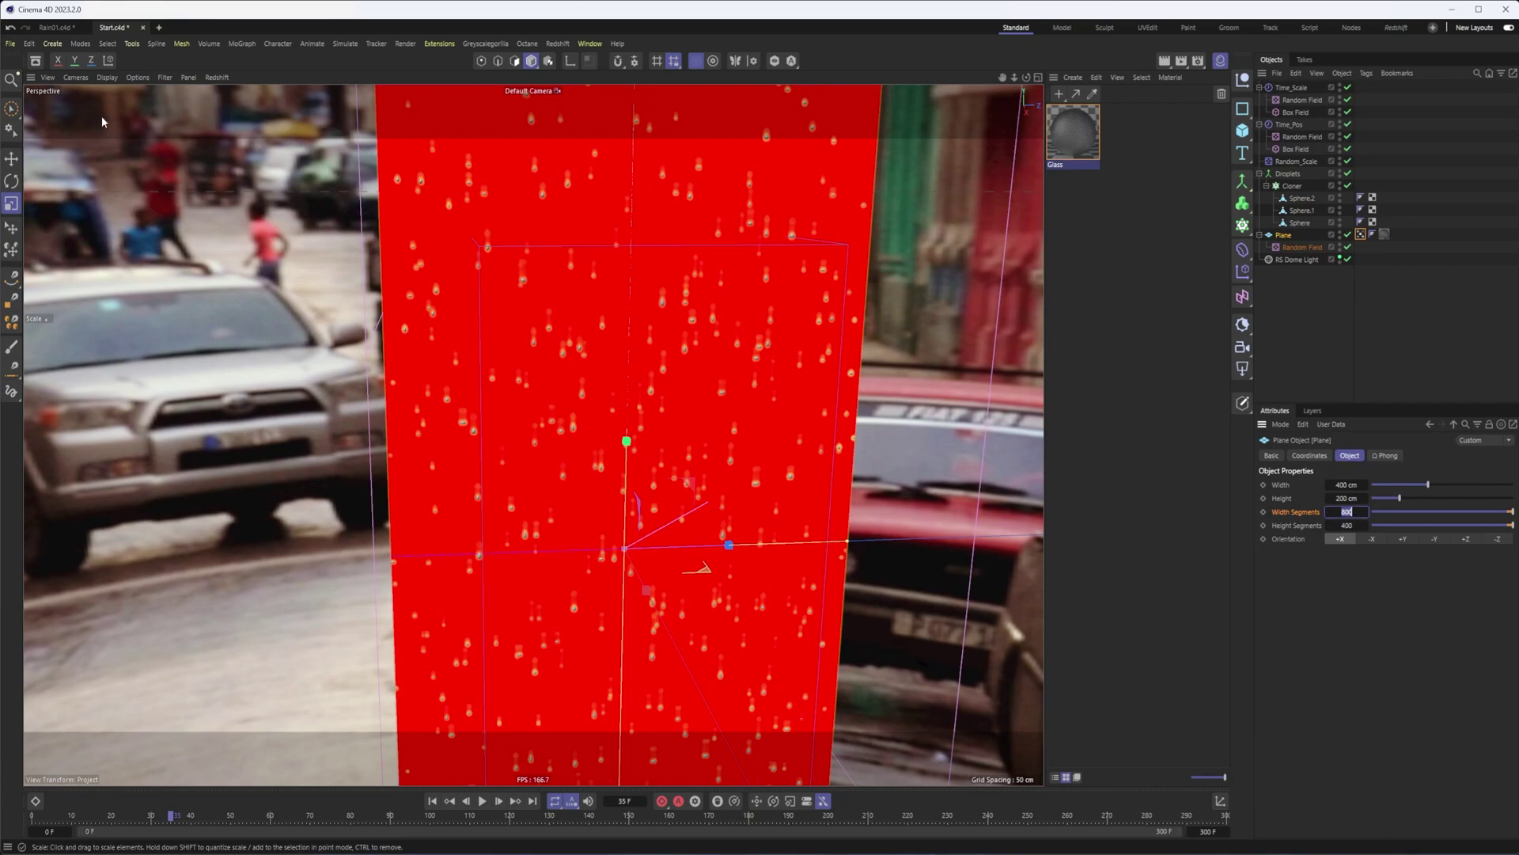
pyautogui.click(108, 78)
pyautogui.click(125, 133)
pyautogui.keyDown('alt'); pyautogui.moveTo(547, 332); pyautogui.dragTo(876, 343, button='right'); pyautogui.keyUp('alt')
pyautogui.moveTo(521, 393)
pyautogui.keyDown('alt'); pyautogui.mouseDown()
pyautogui.moveTo(593, 380)
pyautogui.moveTo(522, 387)
pyautogui.mouseUp(); pyautogui.keyUp('alt')
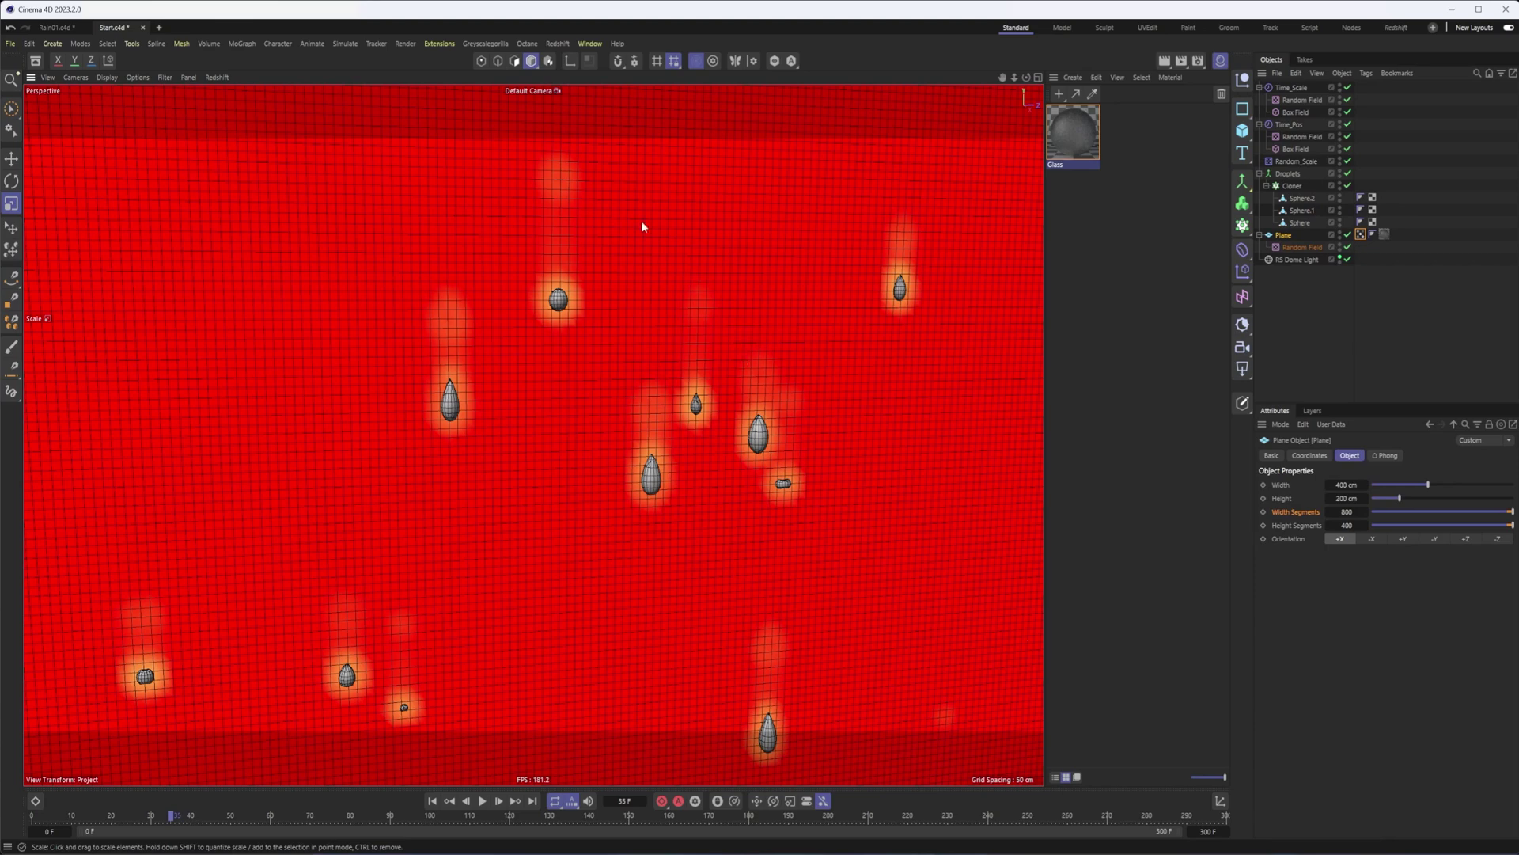
pyautogui.click(109, 77)
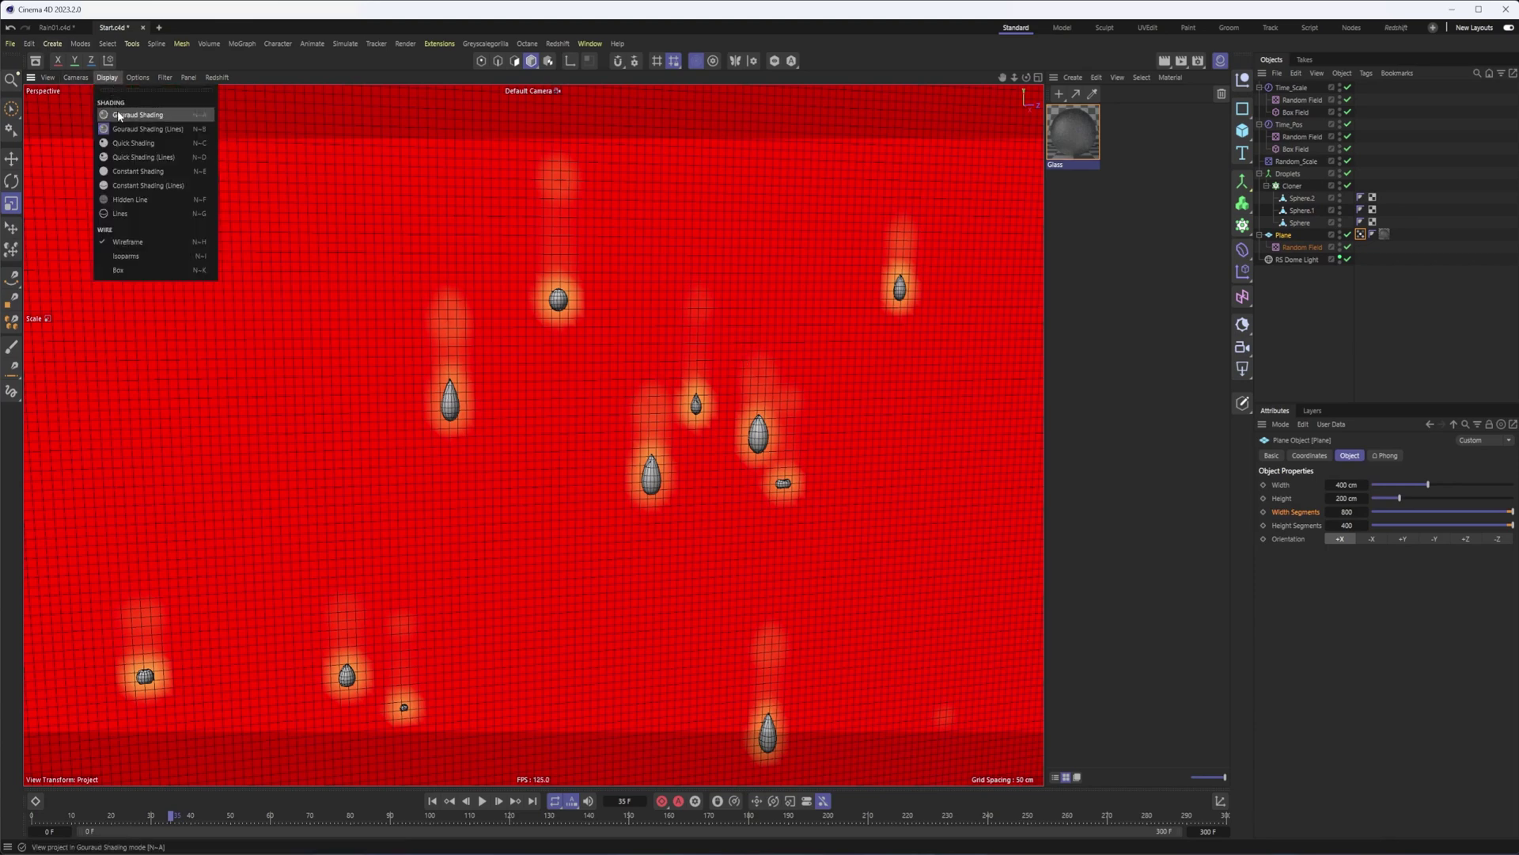
pyautogui.click(119, 116)
pyautogui.keyDown('alt'); pyautogui.moveTo(536, 477); pyautogui.dragTo(408, 500, button='right'); pyautogui.keyUp('alt')
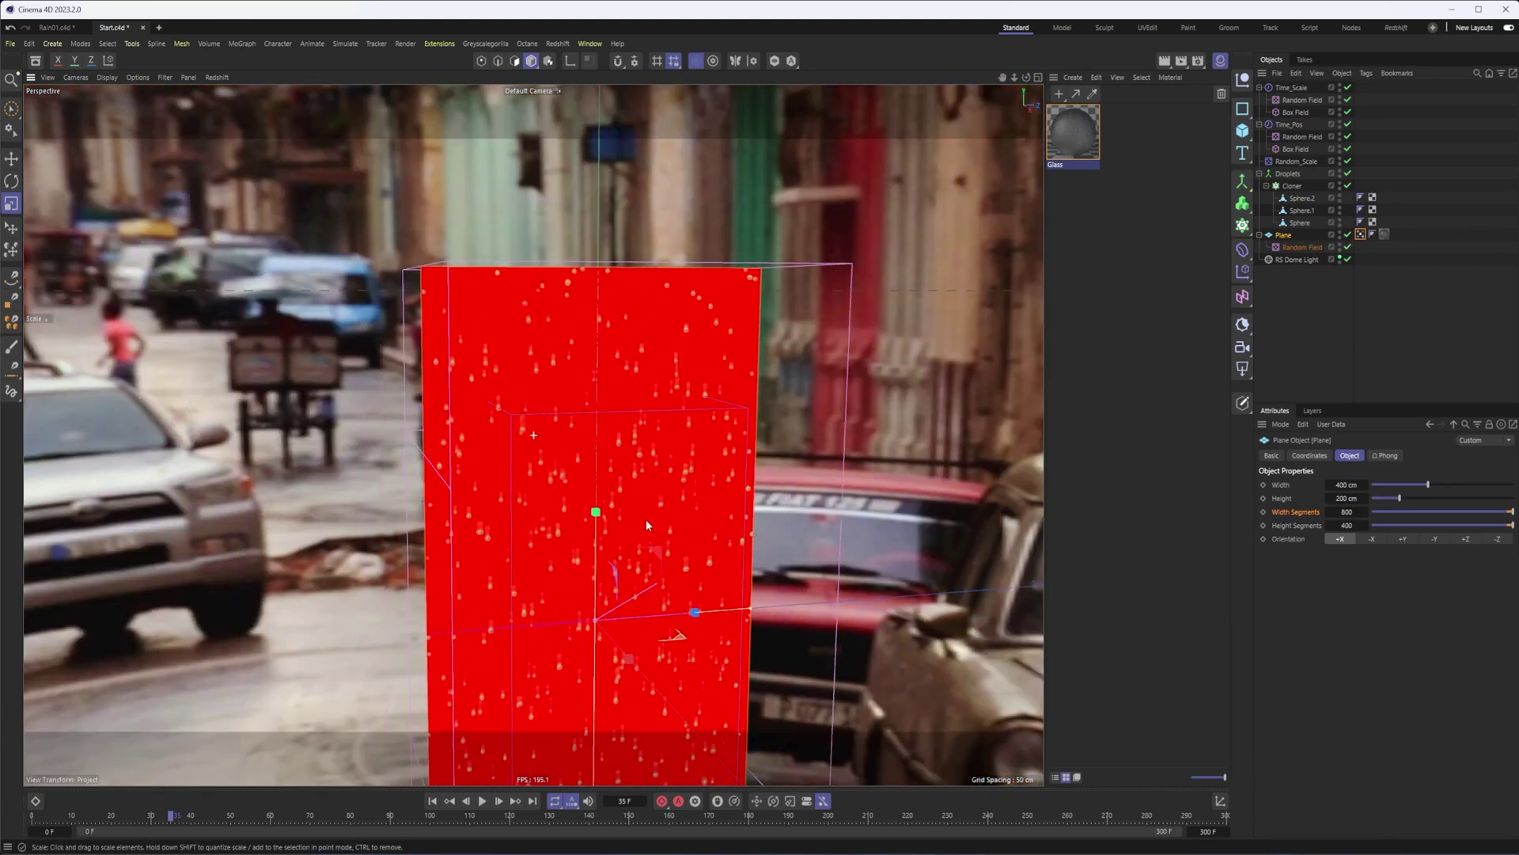
pyautogui.keyDown('alt'); pyautogui.moveTo(646, 566); pyautogui.dragTo(595, 379, button='middle'); pyautogui.keyUp('alt')
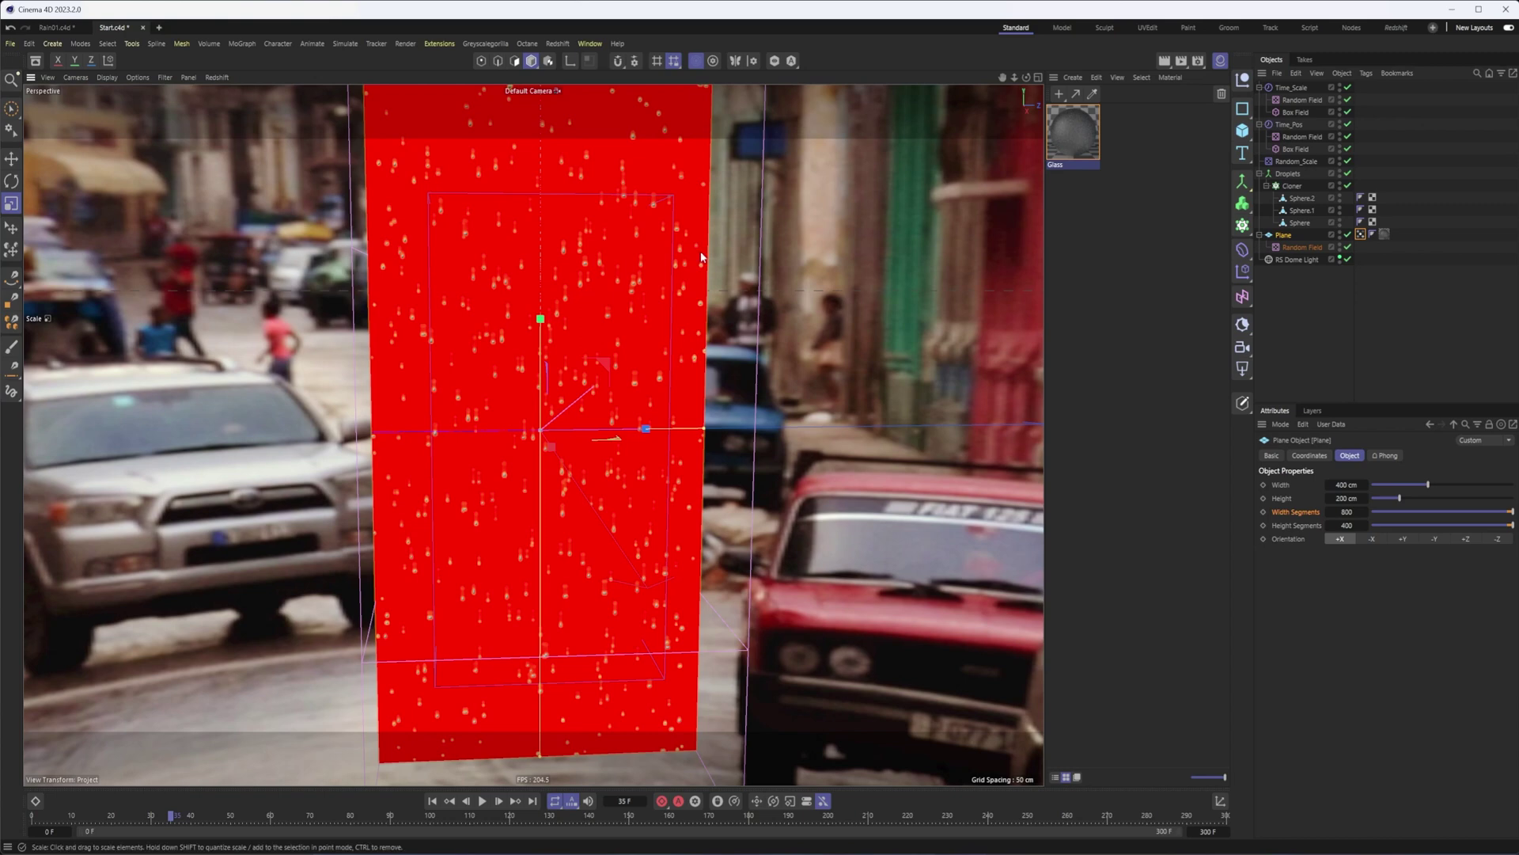
pyautogui.keyDown('alt'); pyautogui.moveTo(615, 322); pyautogui.dragTo(629, 322); pyautogui.keyUp('alt')
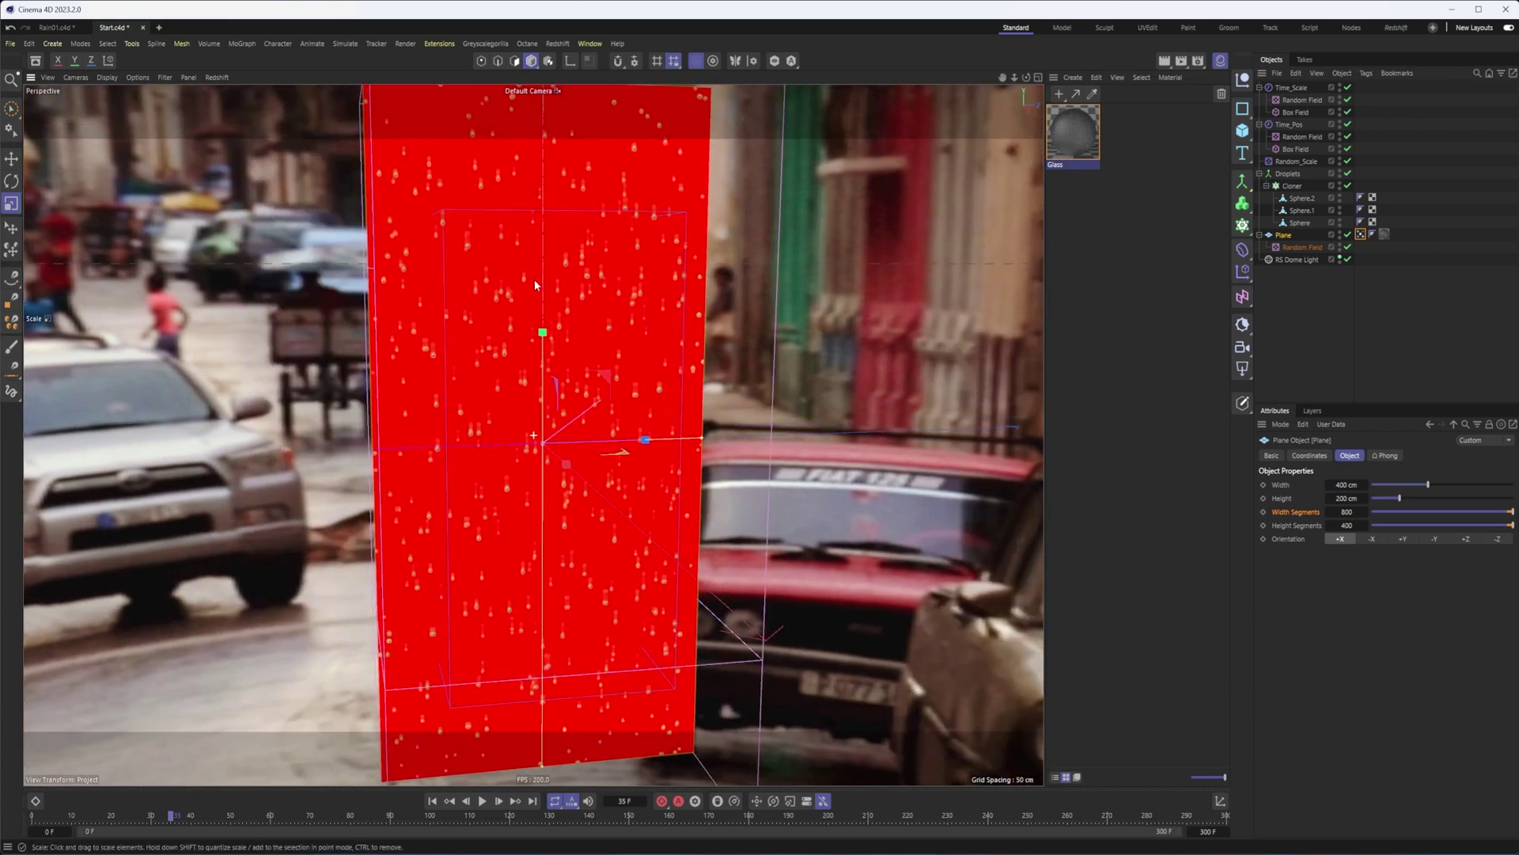
pyautogui.keyDown('alt'); pyautogui.moveTo(533, 269); pyautogui.dragTo(583, 375, button='middle'); pyautogui.keyUp('alt')
pyautogui.keyDown('alt'); pyautogui.moveTo(583, 374); pyautogui.dragTo(534, 380, button='right'); pyautogui.keyUp('alt')
pyautogui.keyDown('alt'); pyautogui.moveTo(534, 380); pyautogui.dragTo(511, 331, button='middle'); pyautogui.keyUp('alt')
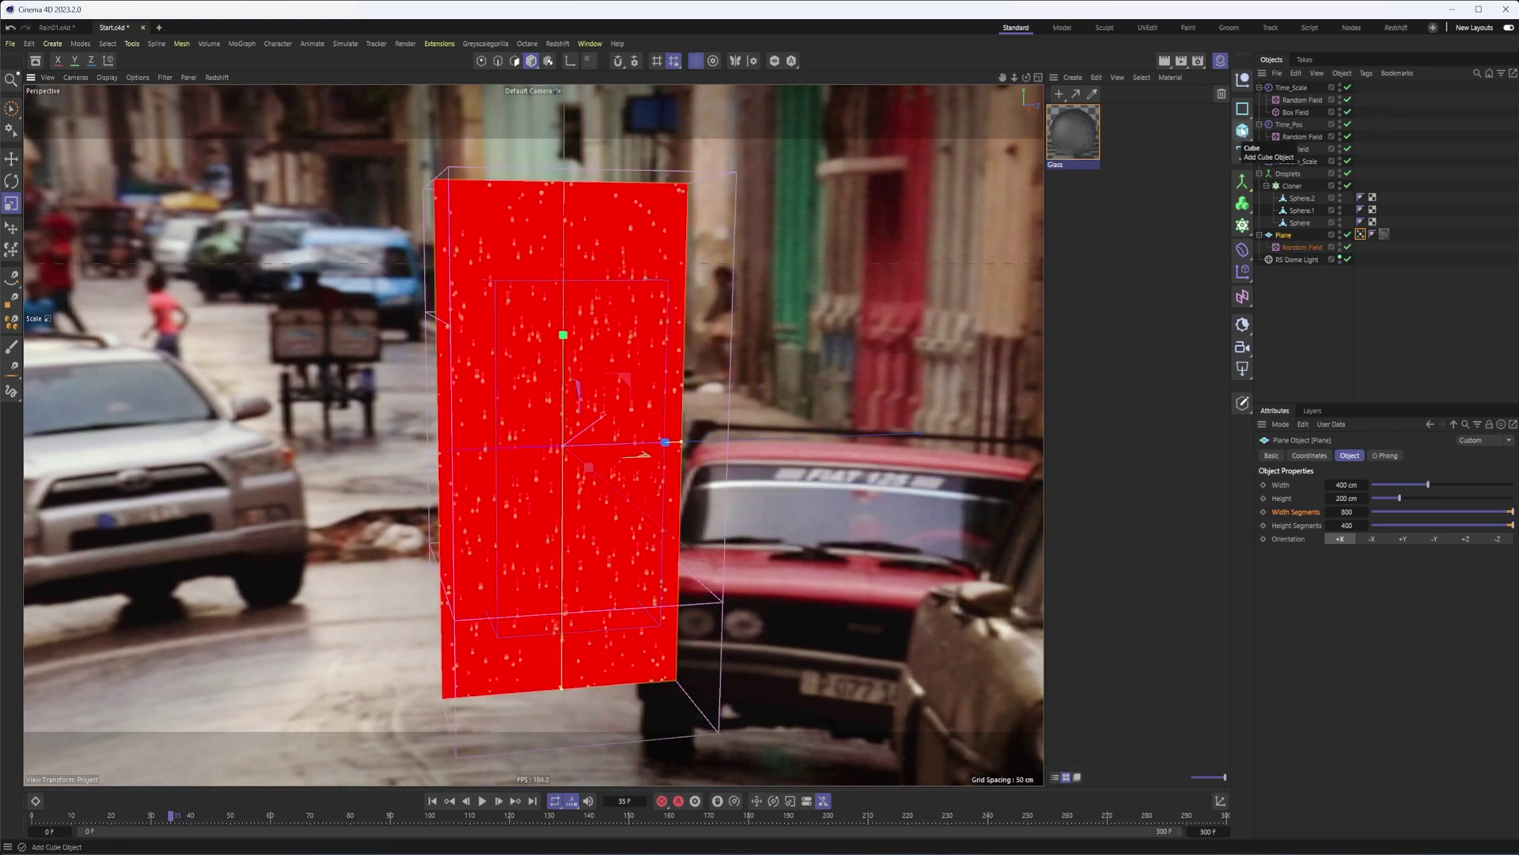
pyautogui.click(1240, 129)
pyautogui.click(1295, 154)
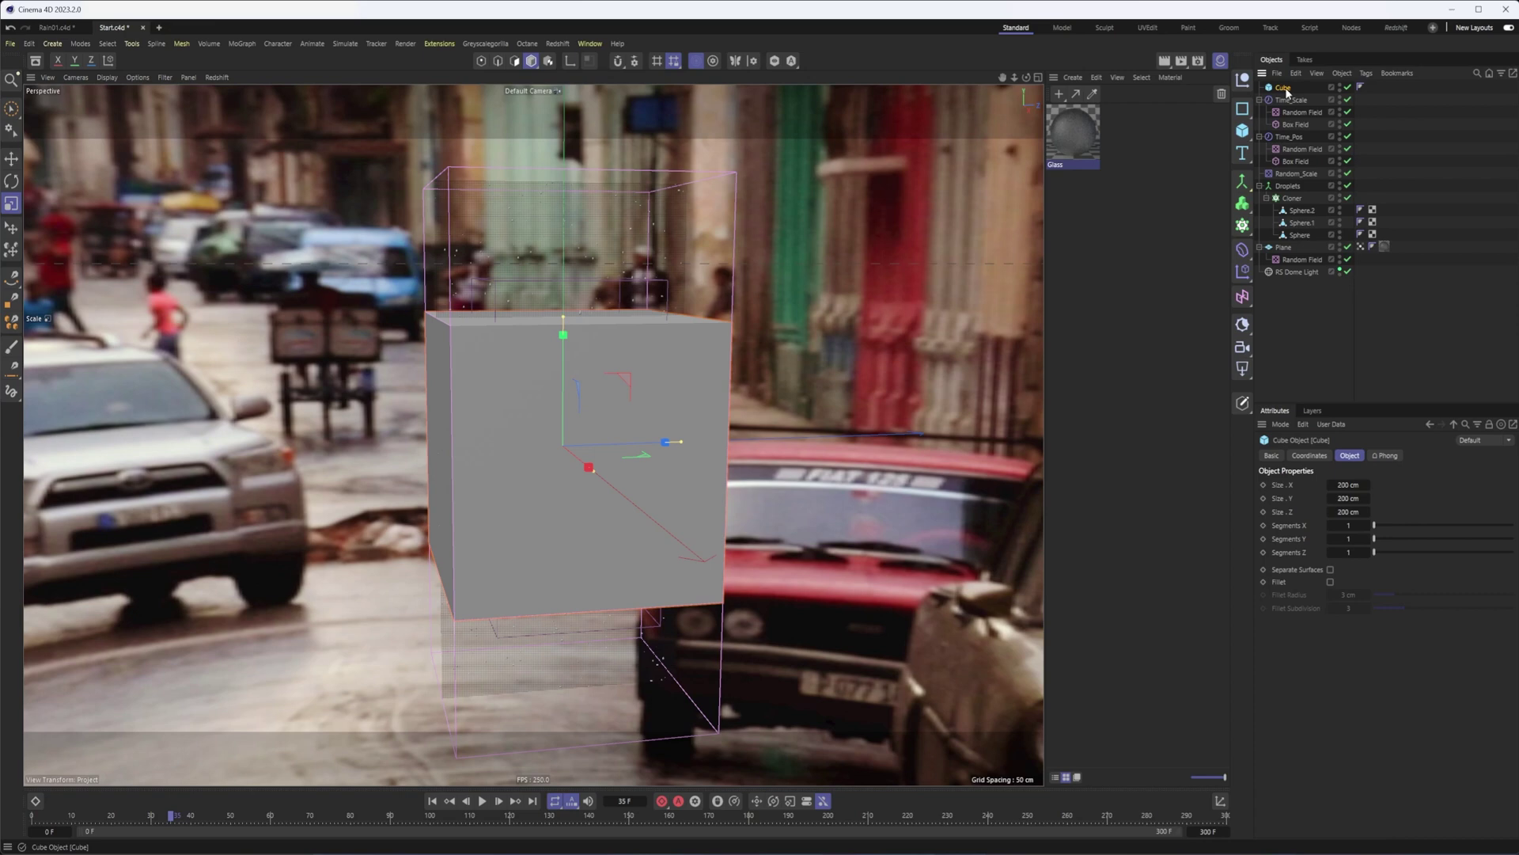
pyautogui.press('Delete')
# - Duplicate the Plane to the start of the object list and delete the copy's Random Field and all its tags except Phong
pyautogui.click(1283, 235)
pyautogui.keyDown('ctrl'); pyautogui.moveTo(1282, 104); pyautogui.dragTo(1283, 83); pyautogui.keyUp('ctrl')
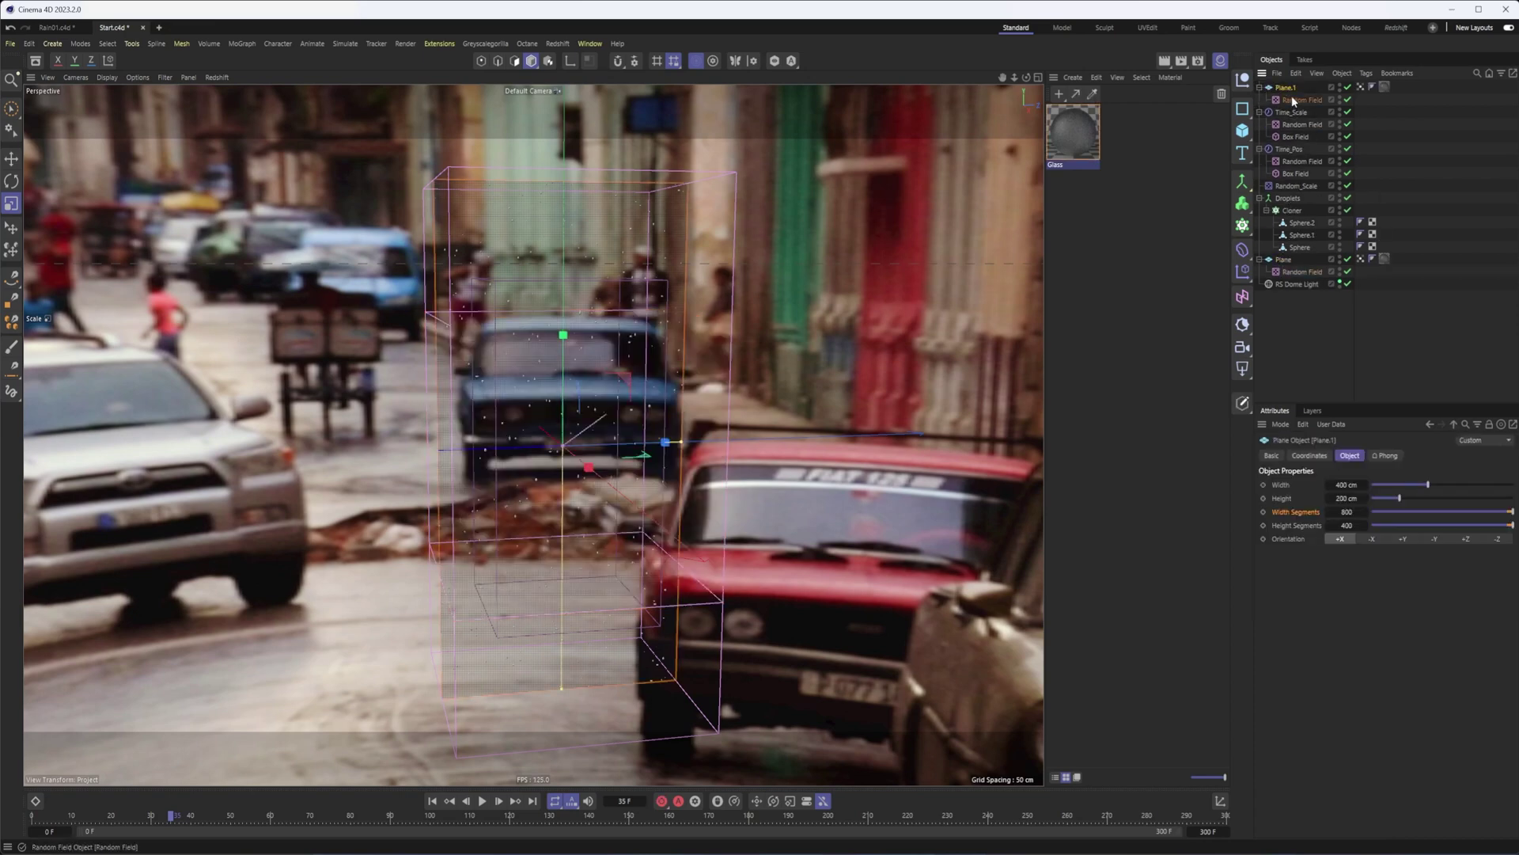
pyautogui.click(1294, 99)
pyautogui.press('Delete')
pyautogui.click(1359, 89)
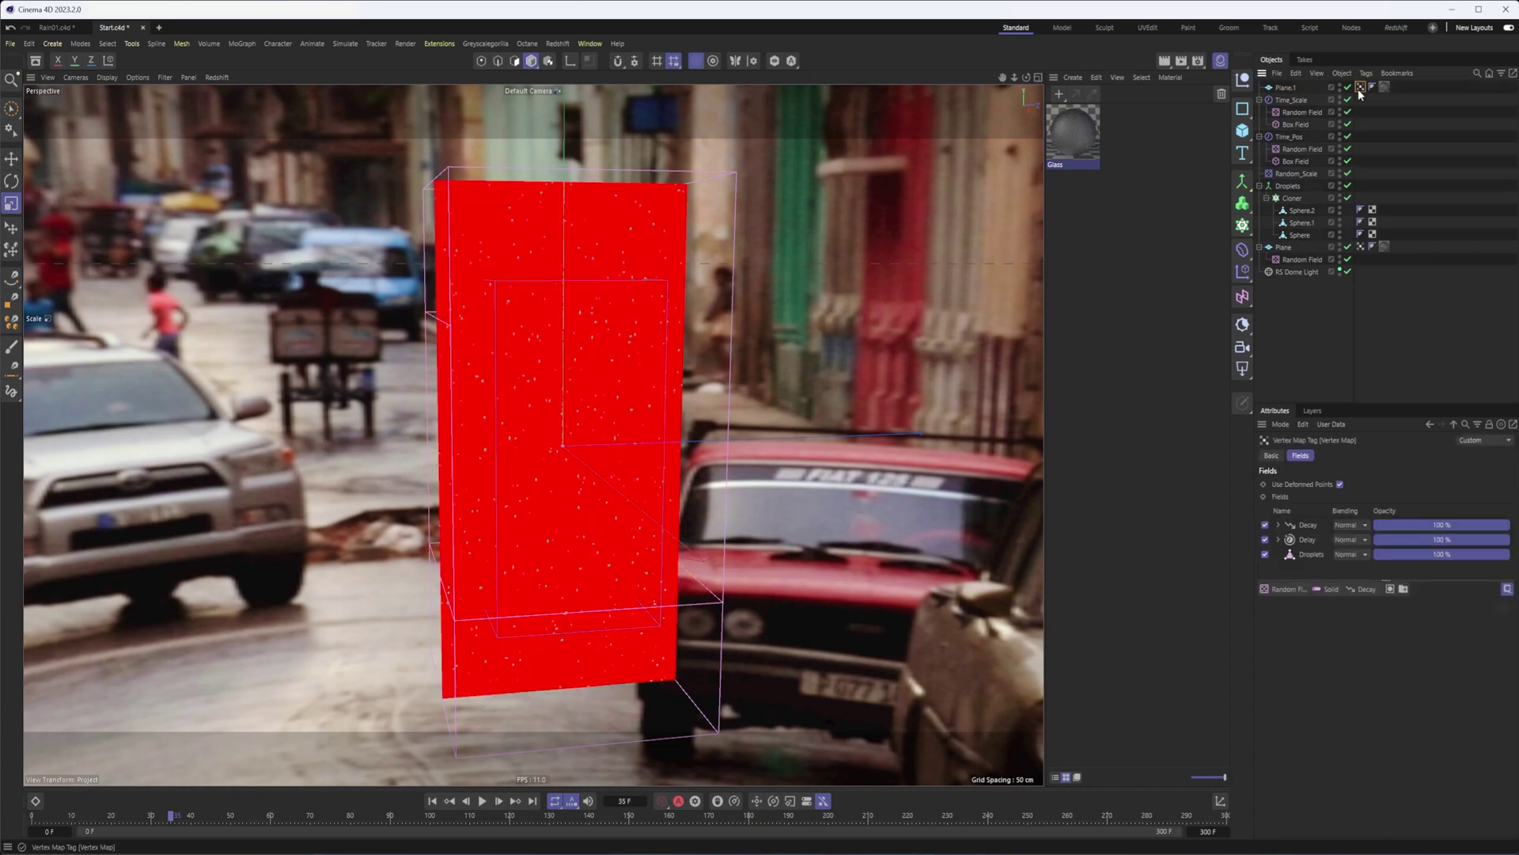
pyautogui.press('Delete')
pyautogui.click(1372, 89)
pyautogui.press('Delete')
# - Set the duplicated plane's width and height segments to 1 and make it editable
pyautogui.click(1290, 90)
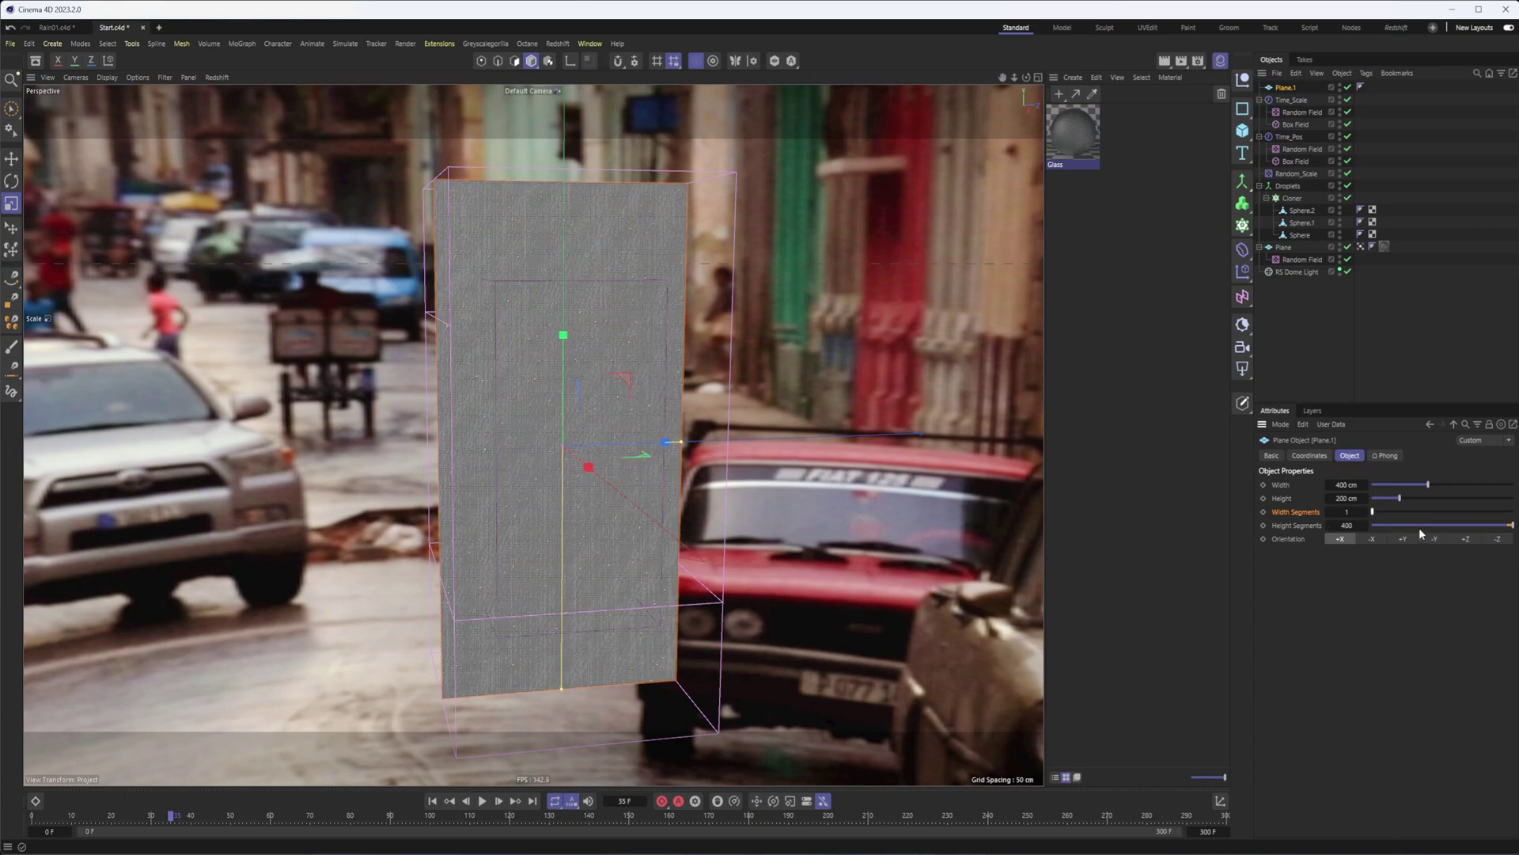
pyautogui.moveTo(1420, 527); pyautogui.dragTo(1298, 521)
pyautogui.keyDown('alt'); pyautogui.moveTo(695, 348); pyautogui.dragTo(697, 409); pyautogui.keyUp('alt')
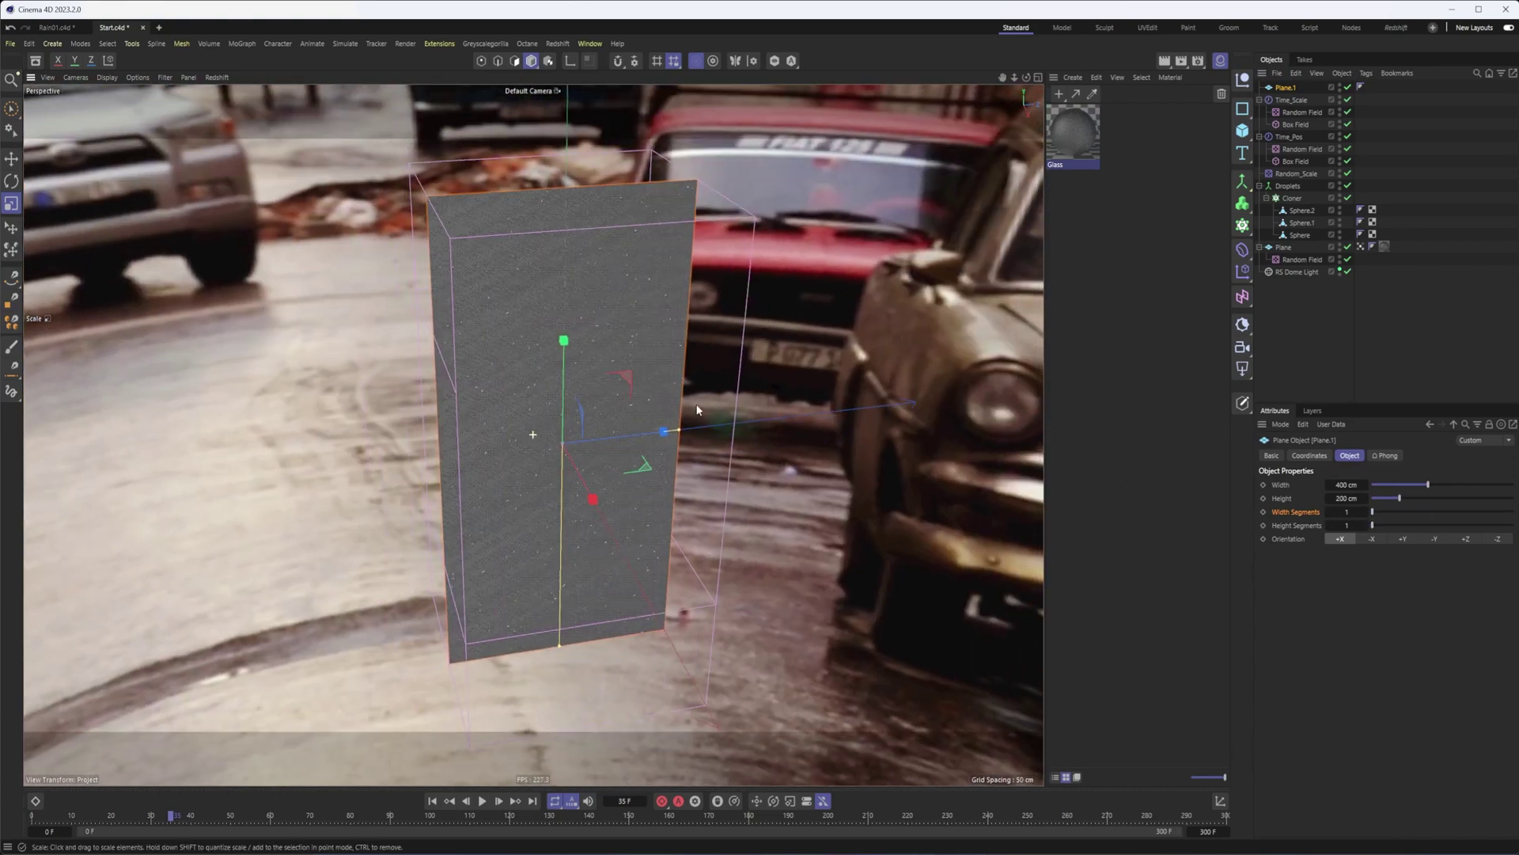
pyautogui.keyDown('alt'); pyautogui.moveTo(682, 464); pyautogui.dragTo(736, 343, button='middle'); pyautogui.keyUp('alt')
pyautogui.keyDown('alt'); pyautogui.moveTo(659, 419); pyautogui.dragTo(657, 401); pyautogui.keyUp('alt')
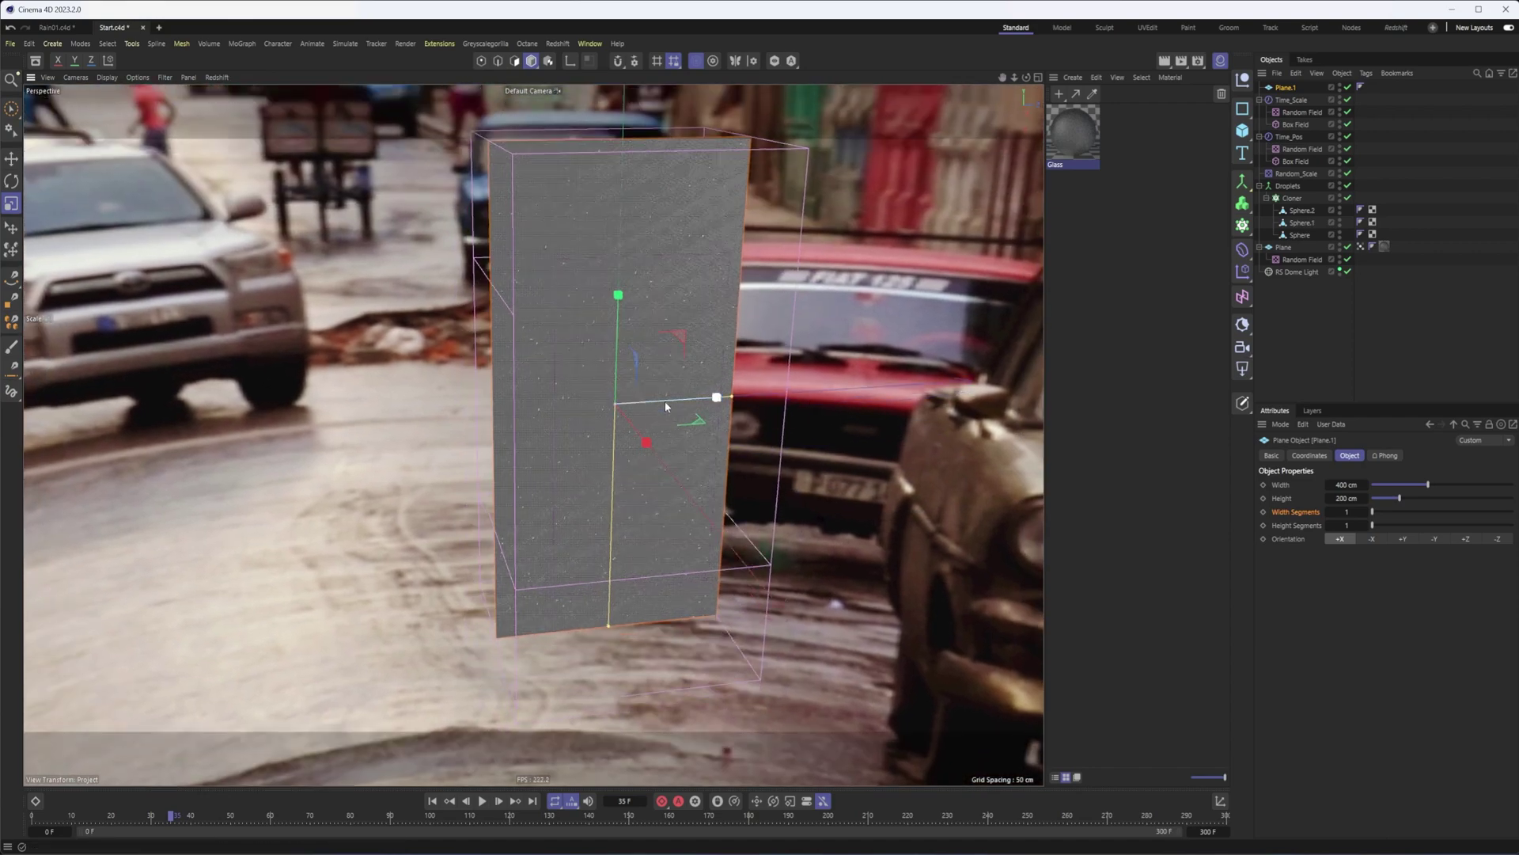
pyautogui.press('c')
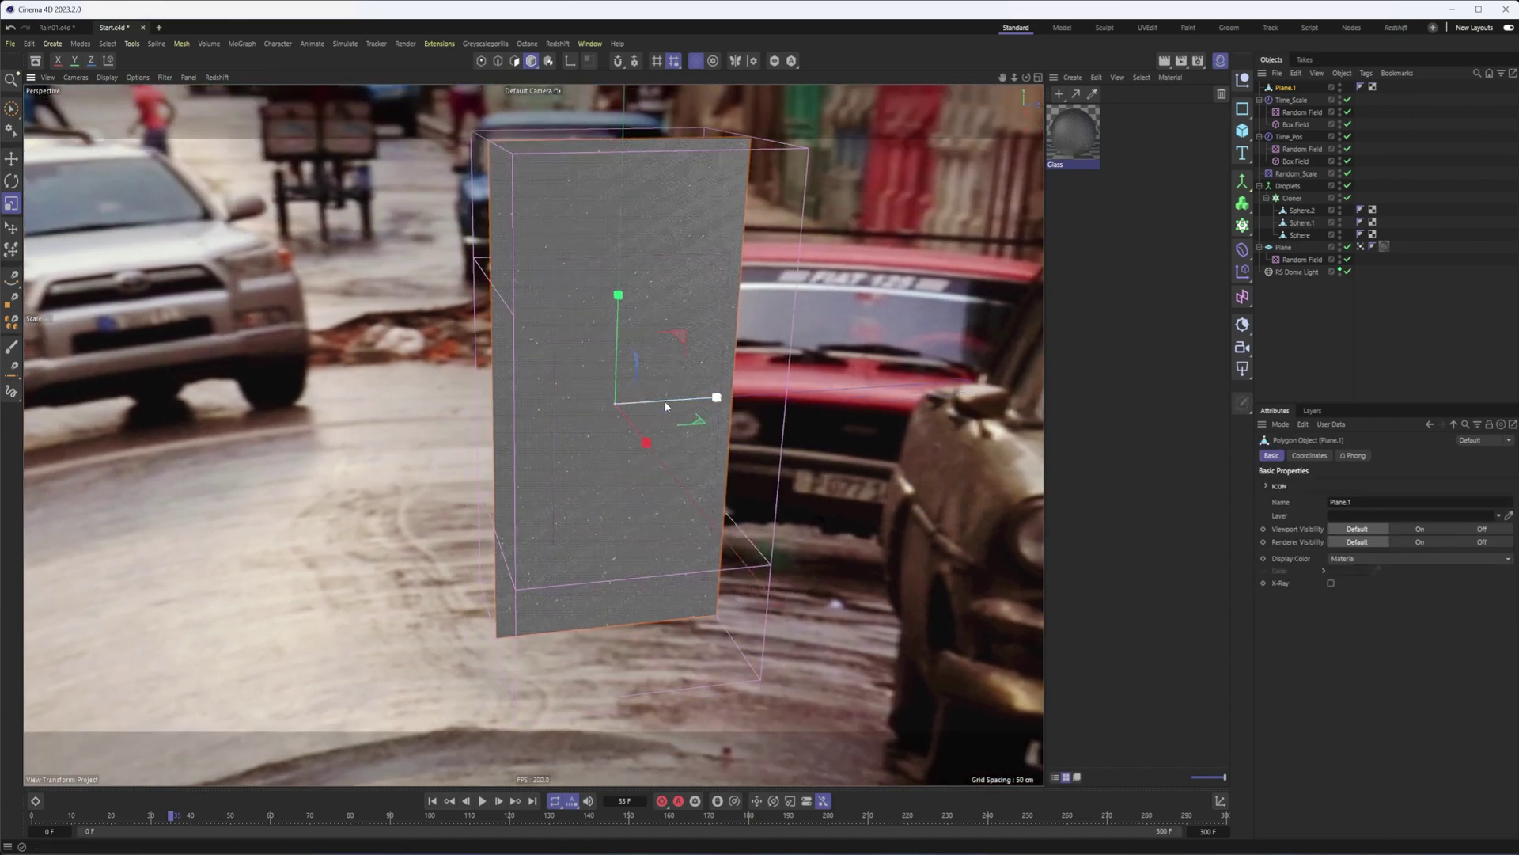
# - Isolate the duplicated plane in the viewport and select all four of its outer edges
pyautogui.click(777, 62)
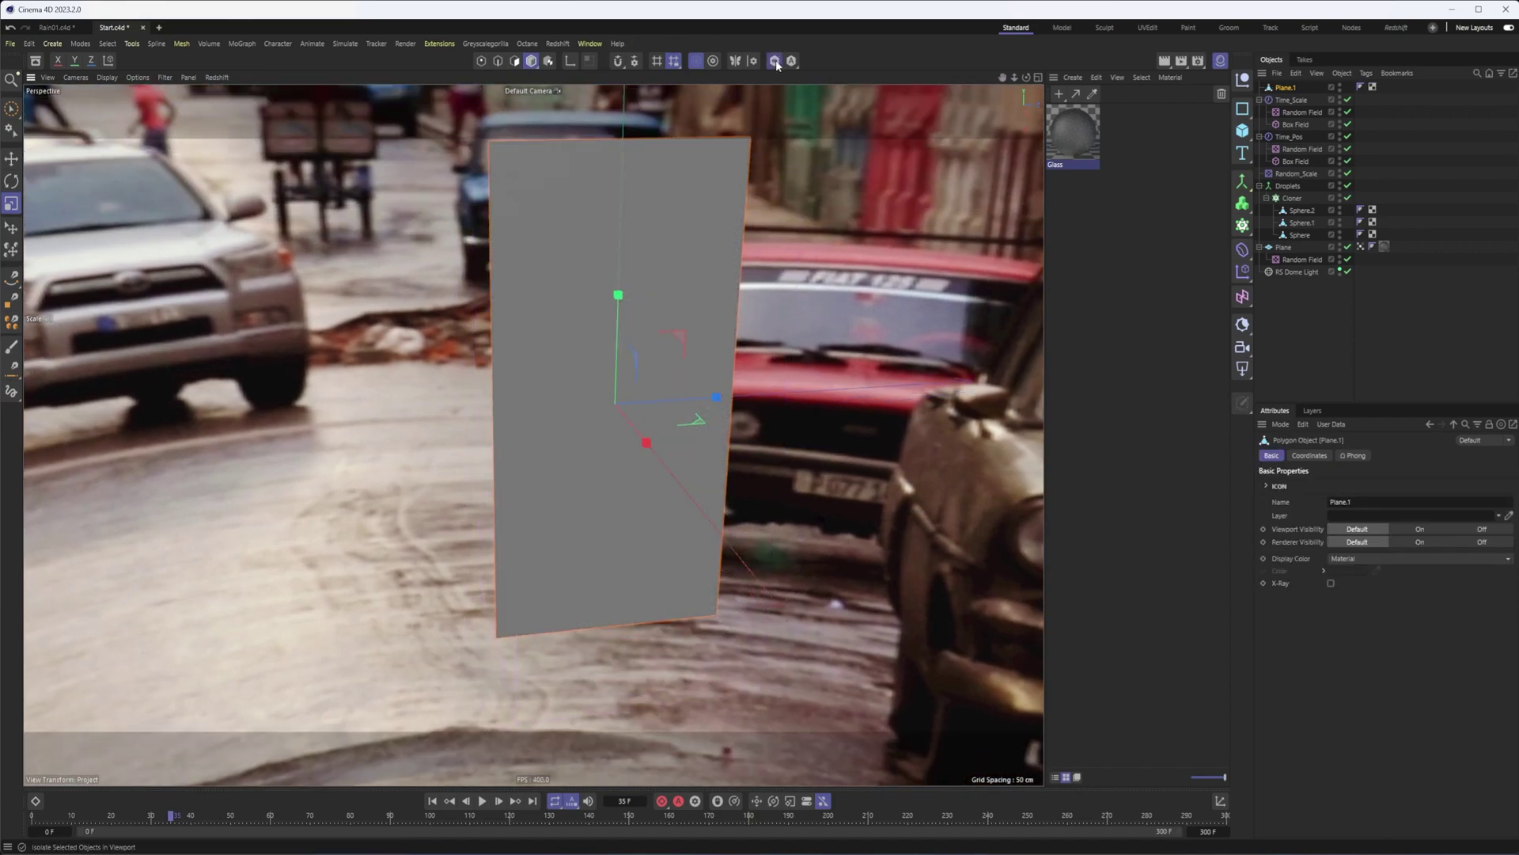
pyautogui.click(500, 63)
pyautogui.click(499, 142)
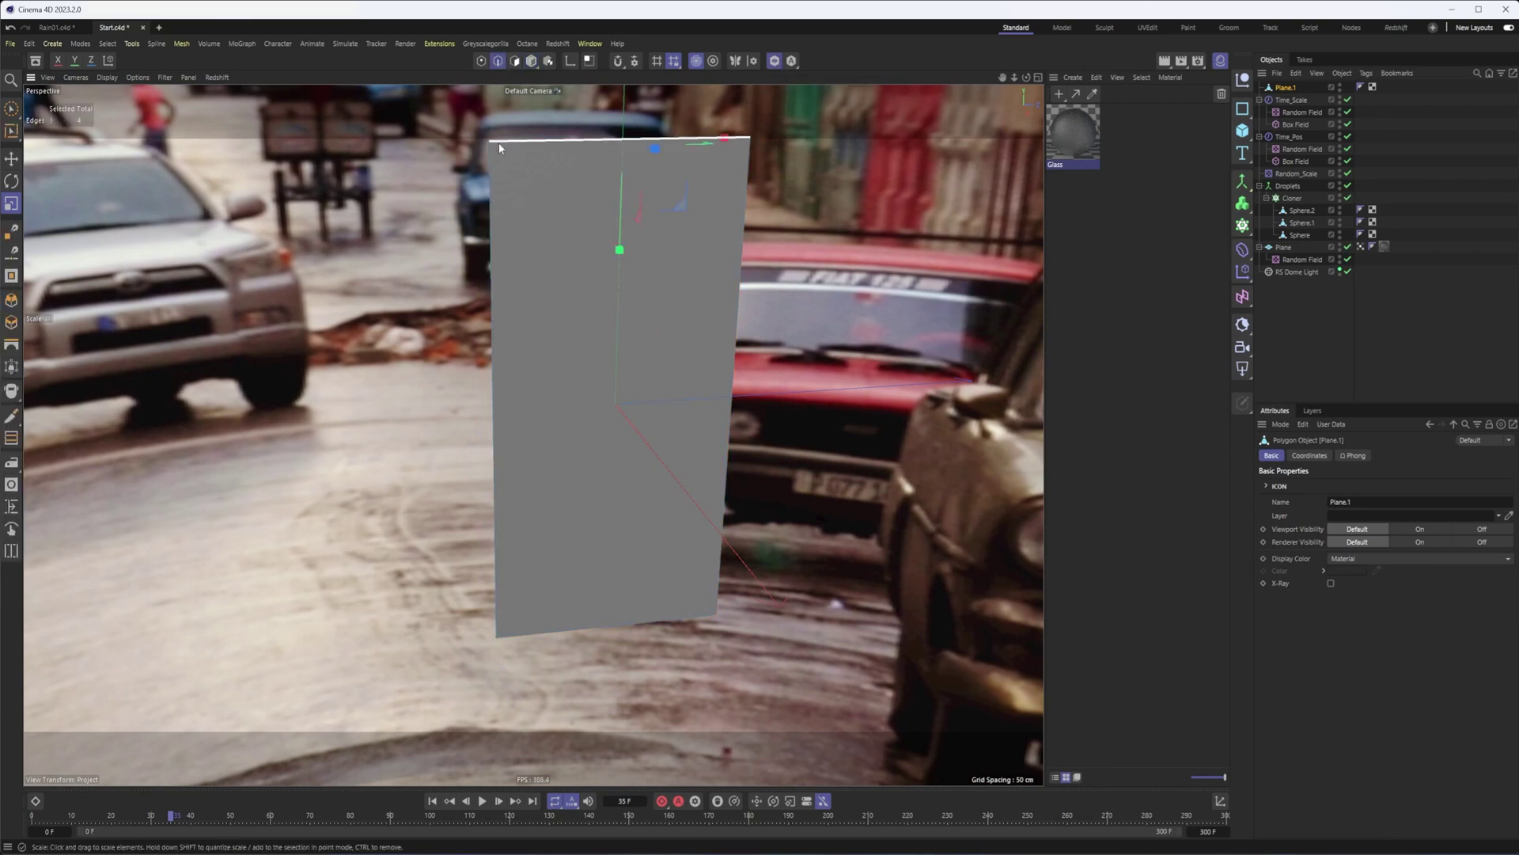
pyautogui.keyDown('shift'); pyautogui.click(493, 155); pyautogui.keyUp('shift')
pyautogui.keyDown('shift'); pyautogui.click(746, 270); pyautogui.keyUp('shift')
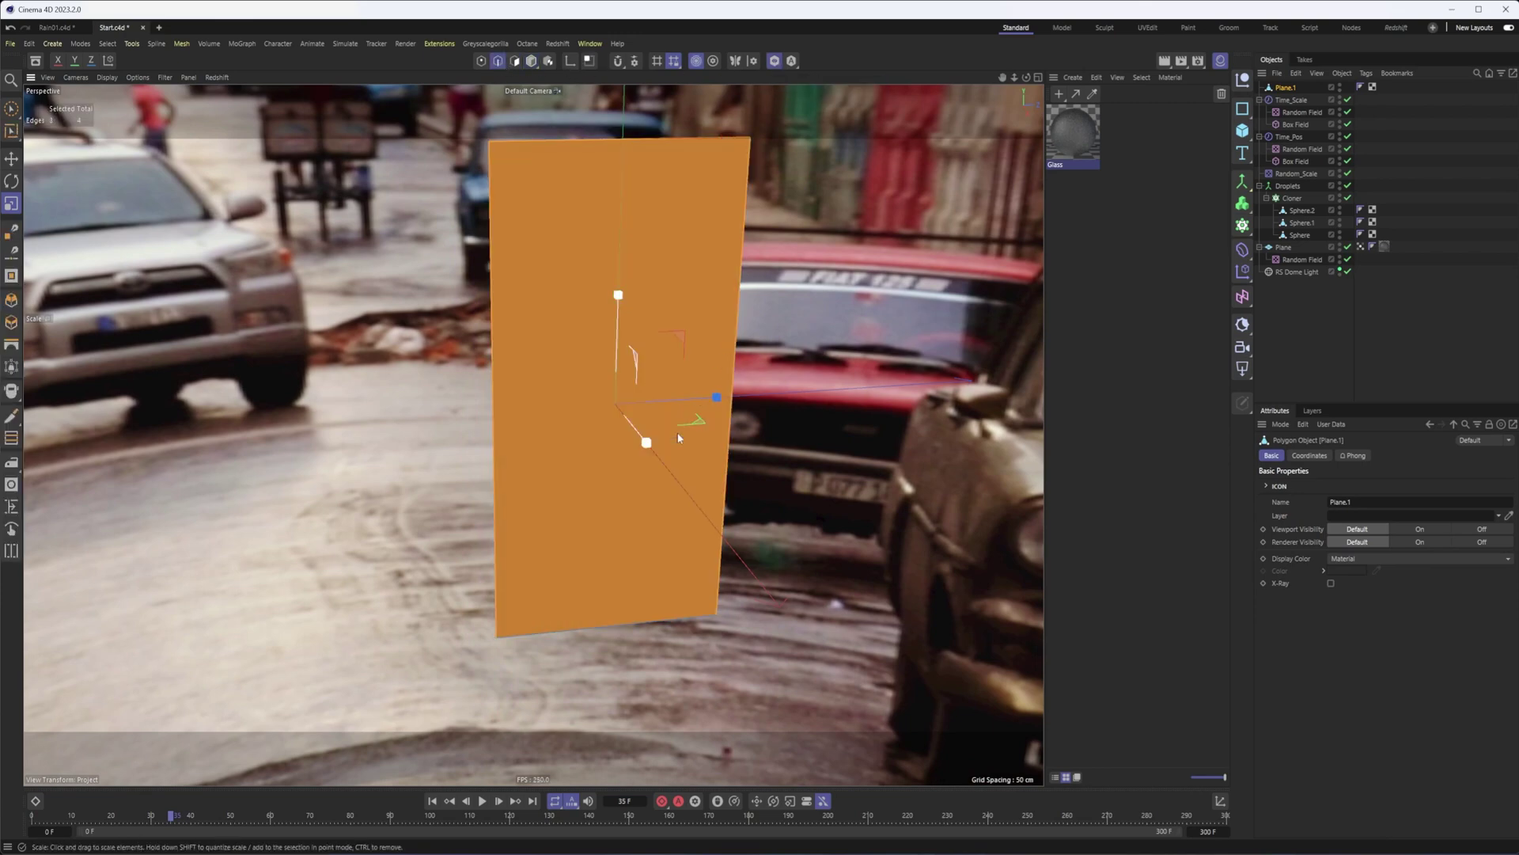
pyautogui.keyDown('shift'); pyautogui.click(660, 619); pyautogui.keyUp('shift')
# - Turn off soft selection for transforming the selected edges
pyautogui.press('e')
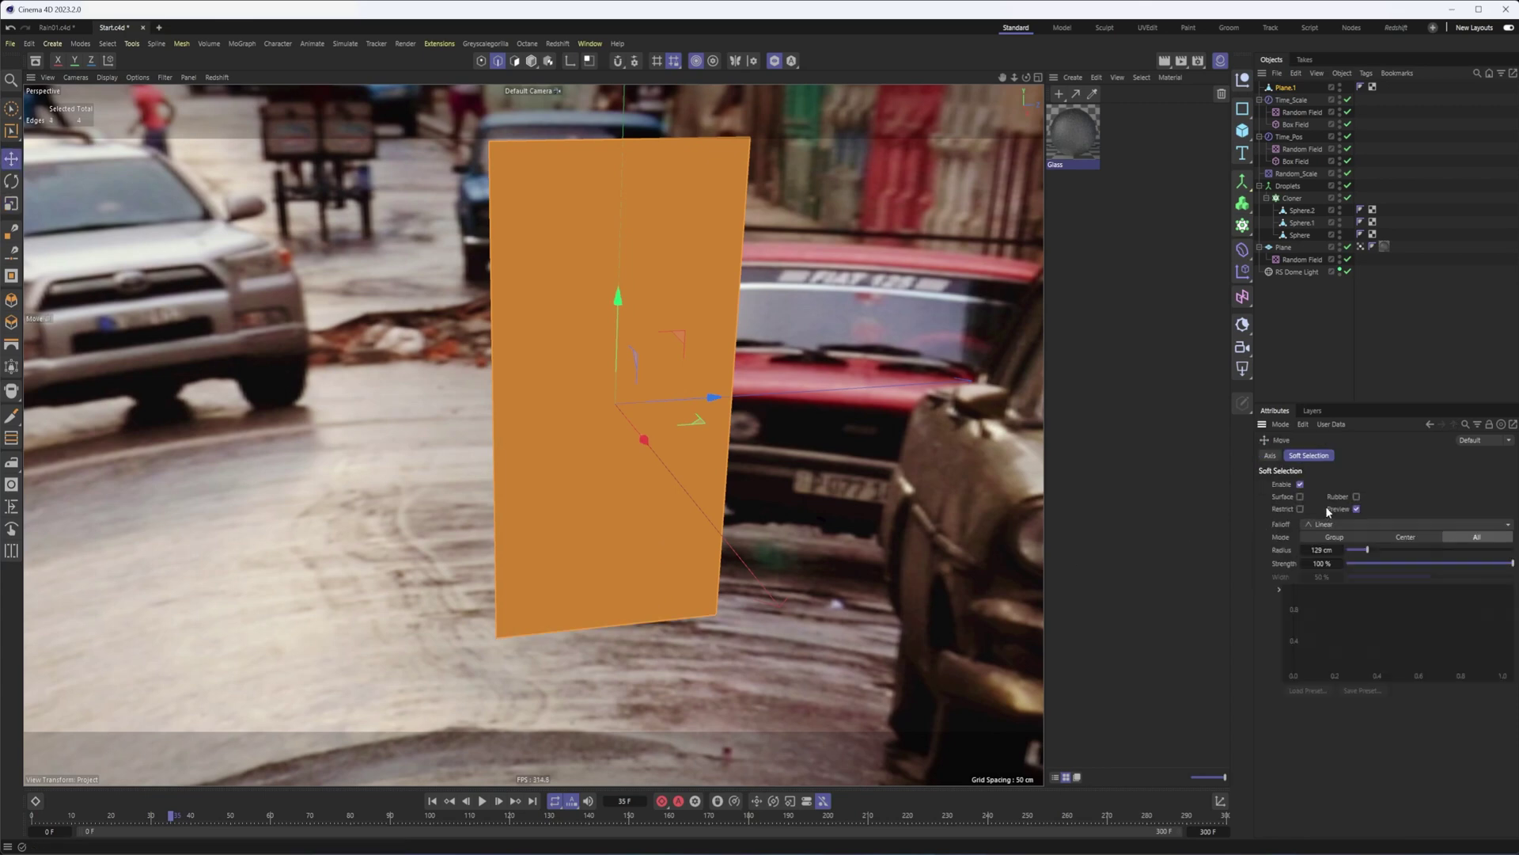
pyautogui.click(1300, 485)
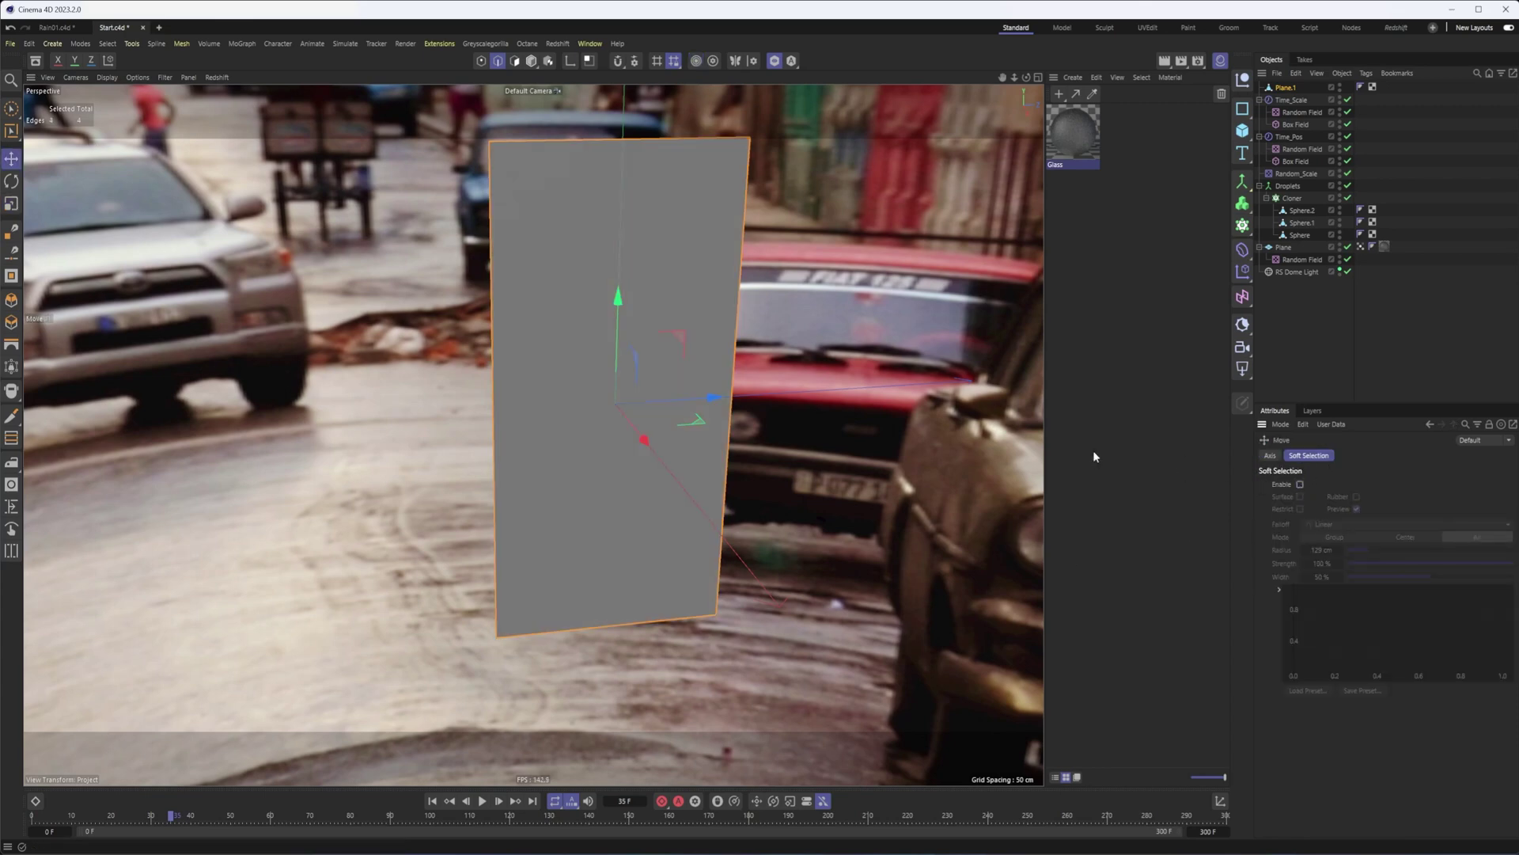
pyautogui.press('t')
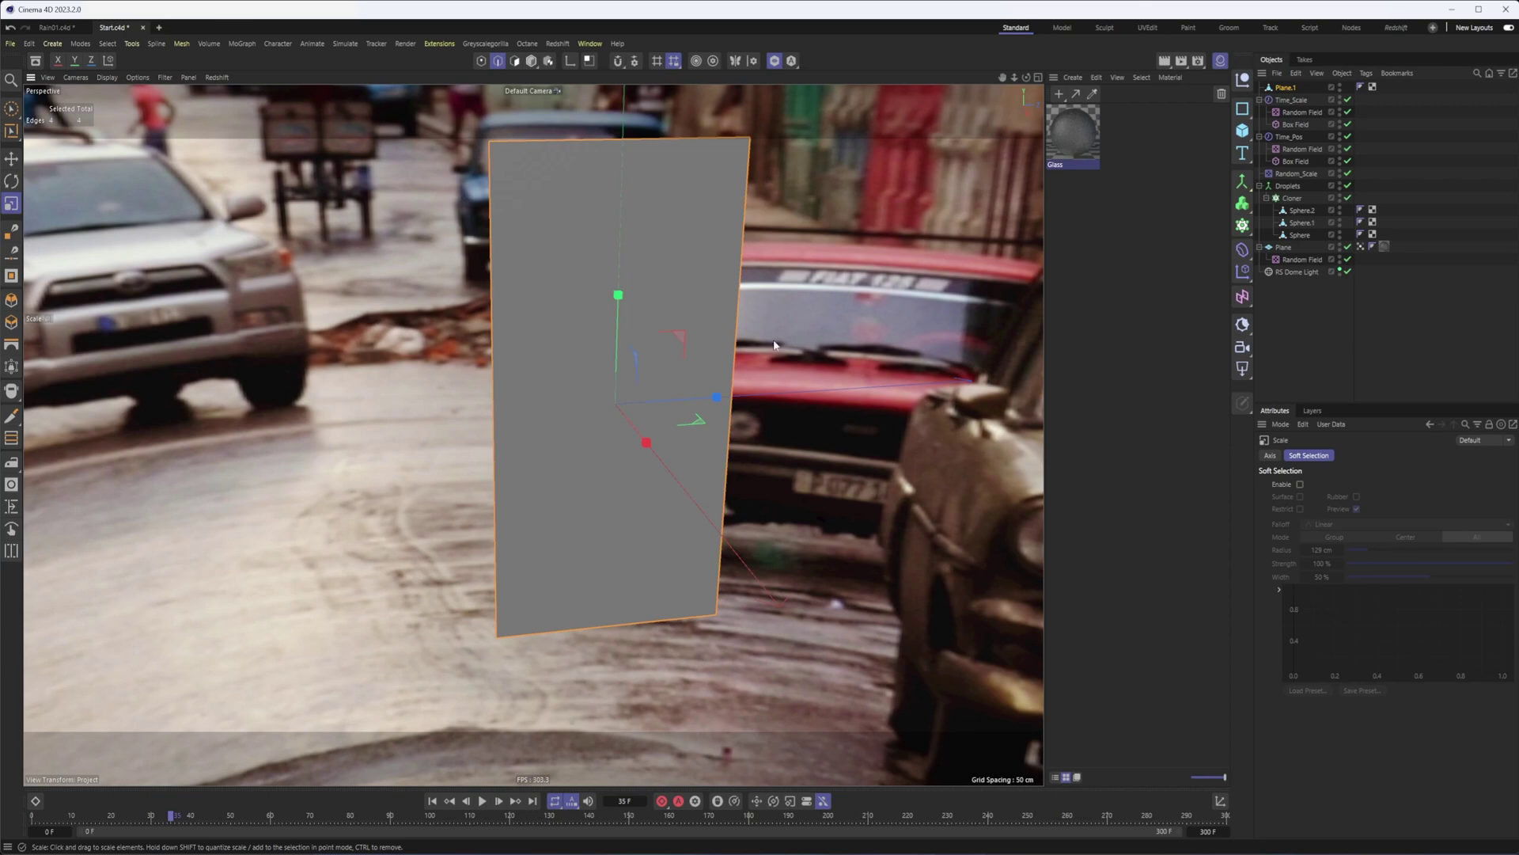
# - Extrude the four outer edges outward by scaling, stretching them sideways and vertically into a wide wall around the original polygon
pyautogui.keyDown('ctrl'); pyautogui.moveTo(796, 336); pyautogui.dragTo(937, 299); pyautogui.keyUp('ctrl')
pyautogui.keyDown('alt'); pyautogui.moveTo(763, 369); pyautogui.dragTo(709, 378, button='right'); pyautogui.keyUp('alt')
pyautogui.keyDown('alt'); pyautogui.moveTo(709, 378); pyautogui.dragTo(666, 377, button='middle'); pyautogui.keyUp('alt')
pyautogui.moveTo(714, 387); pyautogui.dragTo(975, 372)
pyautogui.keyDown('alt'); pyautogui.moveTo(826, 409); pyautogui.dragTo(736, 418, button='right'); pyautogui.keyUp('alt')
pyautogui.moveTo(691, 288); pyautogui.dragTo(696, 268)
pyautogui.moveTo(785, 397); pyautogui.dragTo(838, 393)
pyautogui.moveTo(693, 300); pyautogui.dragTo(697, 283)
pyautogui.keyDown('alt'); pyautogui.moveTo(695, 287); pyautogui.dragTo(709, 288); pyautogui.keyUp('alt')
pyautogui.keyDown('alt'); pyautogui.moveTo(709, 287); pyautogui.dragTo(665, 304, button='right'); pyautogui.keyUp('alt')
# - Extrude the wall's outer edges along the X axis to form the room's side walls, floor and ceiling
pyautogui.press('e')
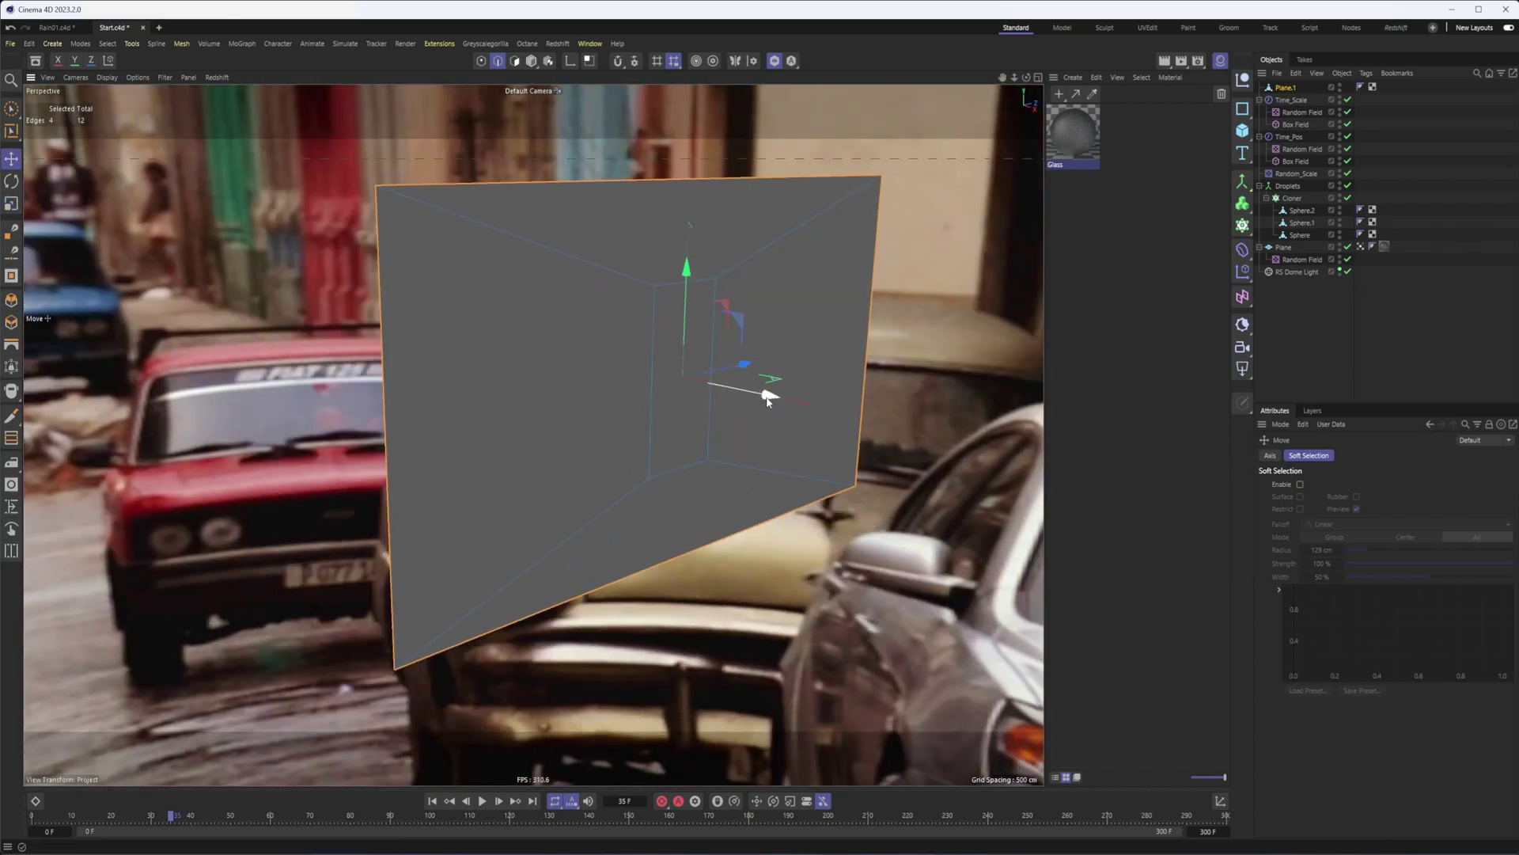
pyautogui.keyDown('ctrl'); pyautogui.moveTo(763, 395); pyautogui.dragTo(1046, 439); pyautogui.keyUp('ctrl')
pyautogui.keyDown('alt'); pyautogui.moveTo(815, 391); pyautogui.dragTo(673, 388, button='middle'); pyautogui.keyUp('alt')
pyautogui.keyDown('alt'); pyautogui.moveTo(673, 388); pyautogui.dragTo(525, 350); pyautogui.keyUp('alt')
pyautogui.keyDown('alt'); pyautogui.moveTo(526, 350); pyautogui.dragTo(678, 400, button='middle'); pyautogui.keyUp('alt')
# - Divide the original window polygon in the room's back wall into three columns with two evenly spaced vertical loop cuts
pyautogui.click(516, 61)
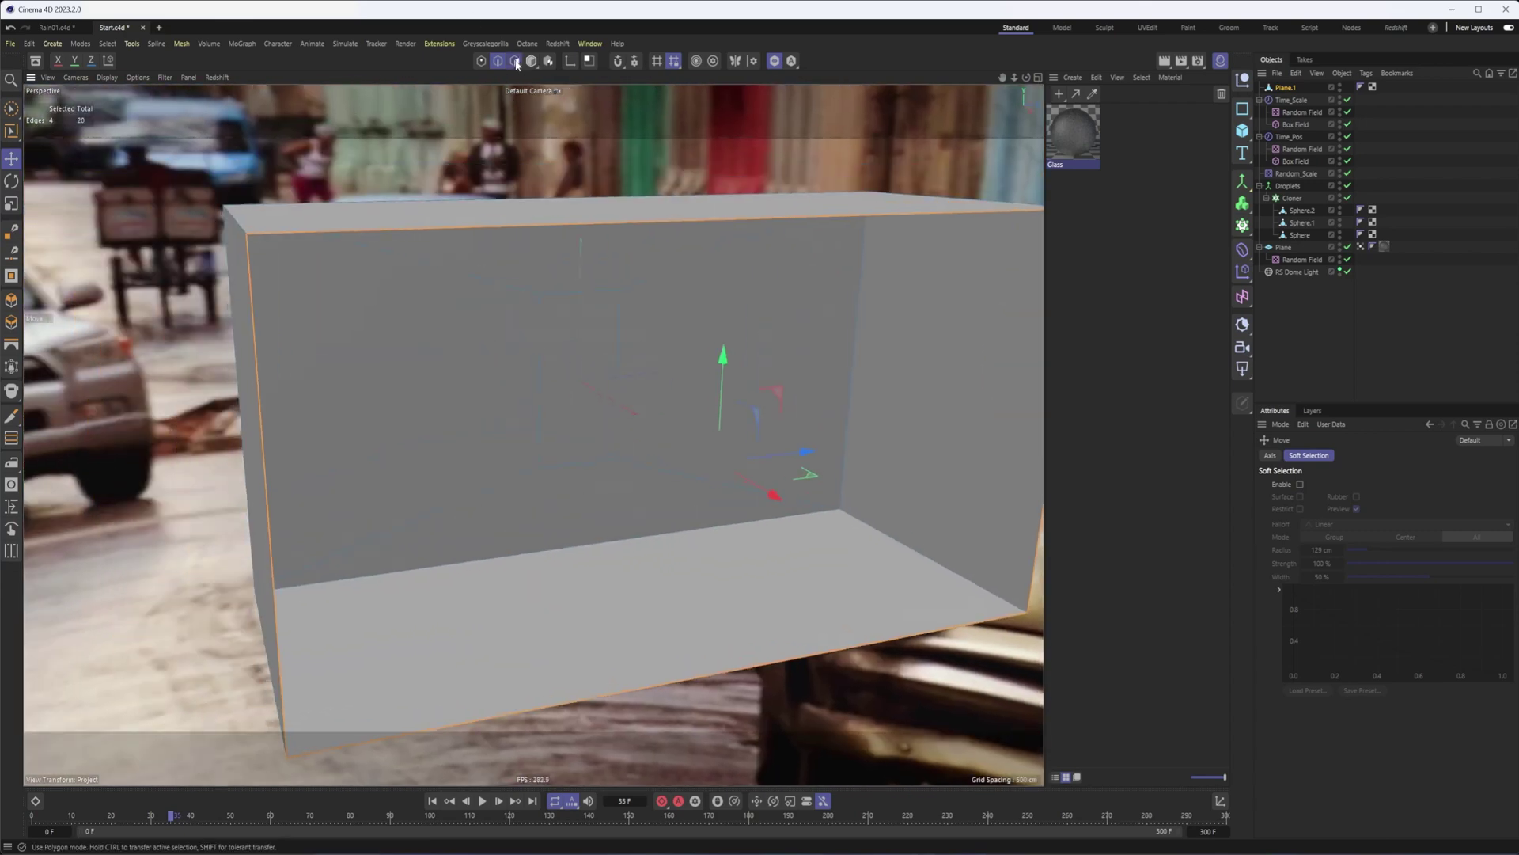
pyautogui.scroll(4, 595, 346)
pyautogui.click(557, 353)
pyautogui.moveTo(550, 353)
pyautogui.keyDown('alt'); pyautogui.mouseDown()
pyautogui.moveTo(523, 344)
pyautogui.moveTo(603, 340)
pyautogui.mouseUp(); pyautogui.keyUp('alt')
pyautogui.keyDown('alt'); pyautogui.moveTo(554, 322); pyautogui.dragTo(646, 321, button='middle'); pyautogui.keyUp('alt')
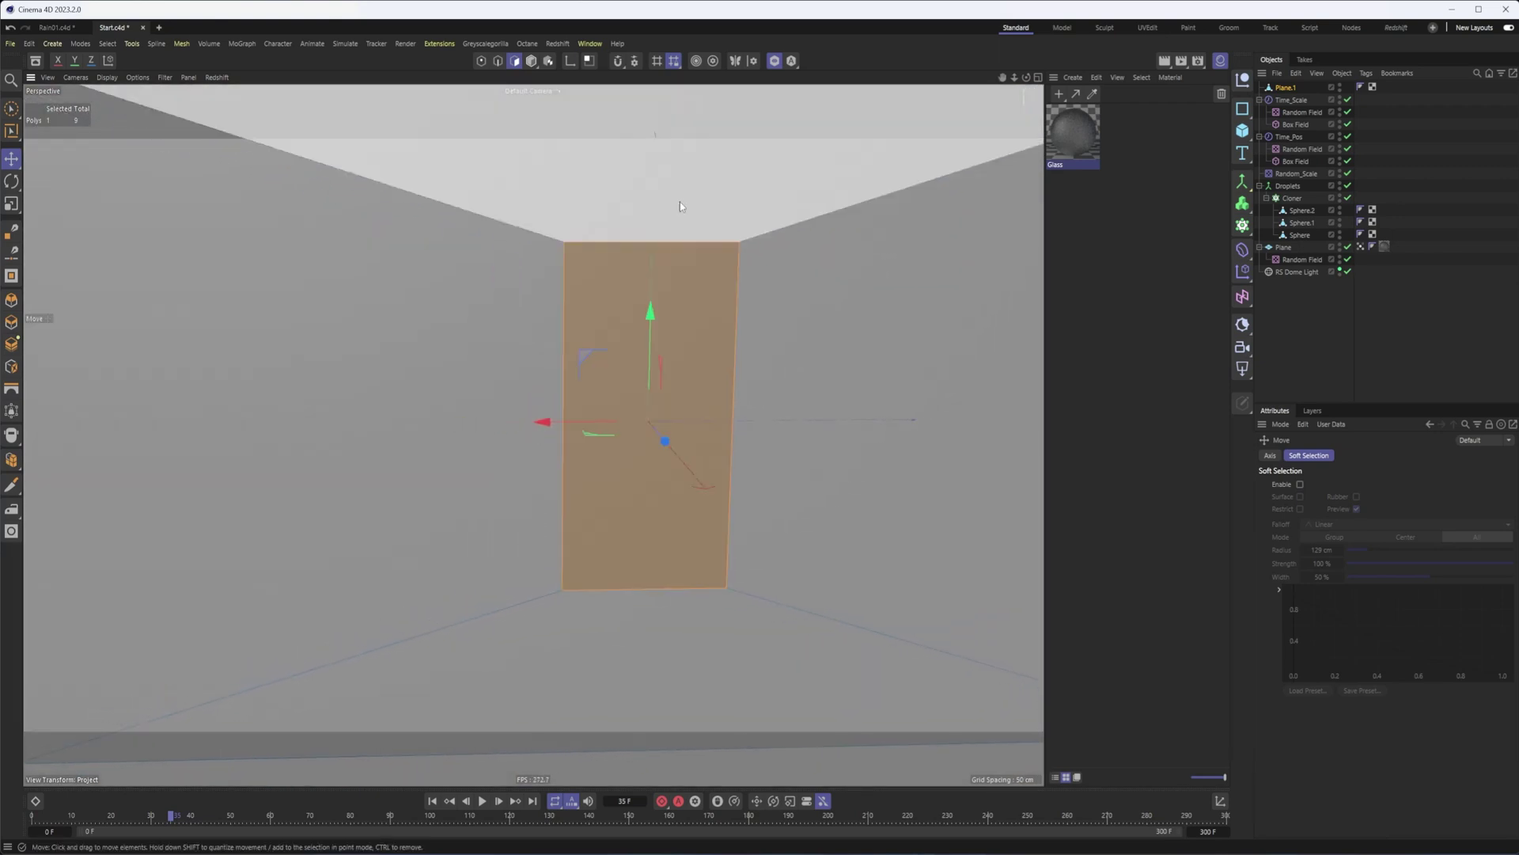
pyautogui.rightClick(681, 203)
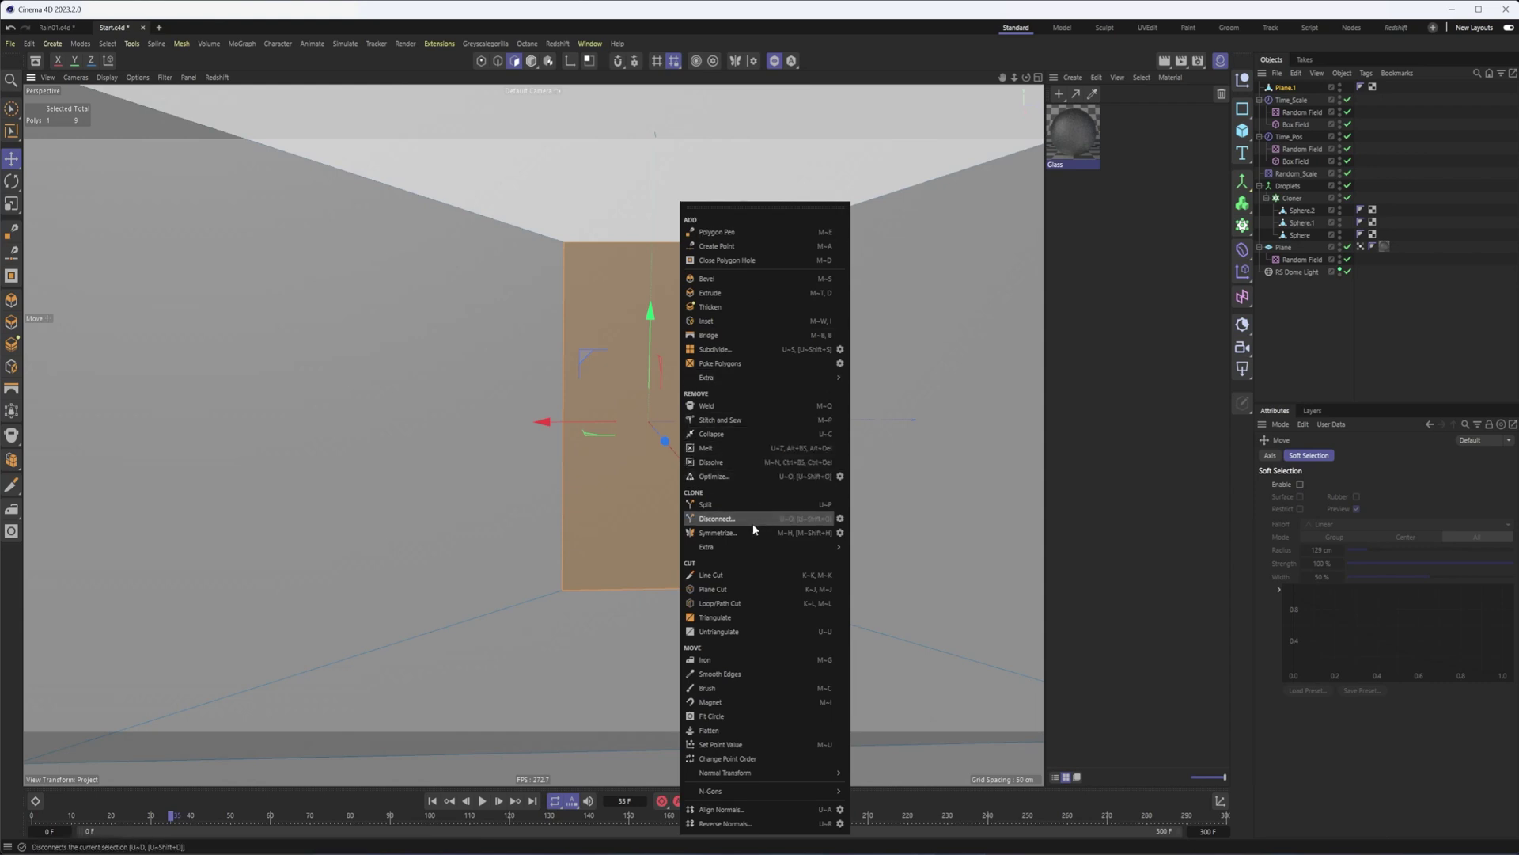
pyautogui.click(750, 605)
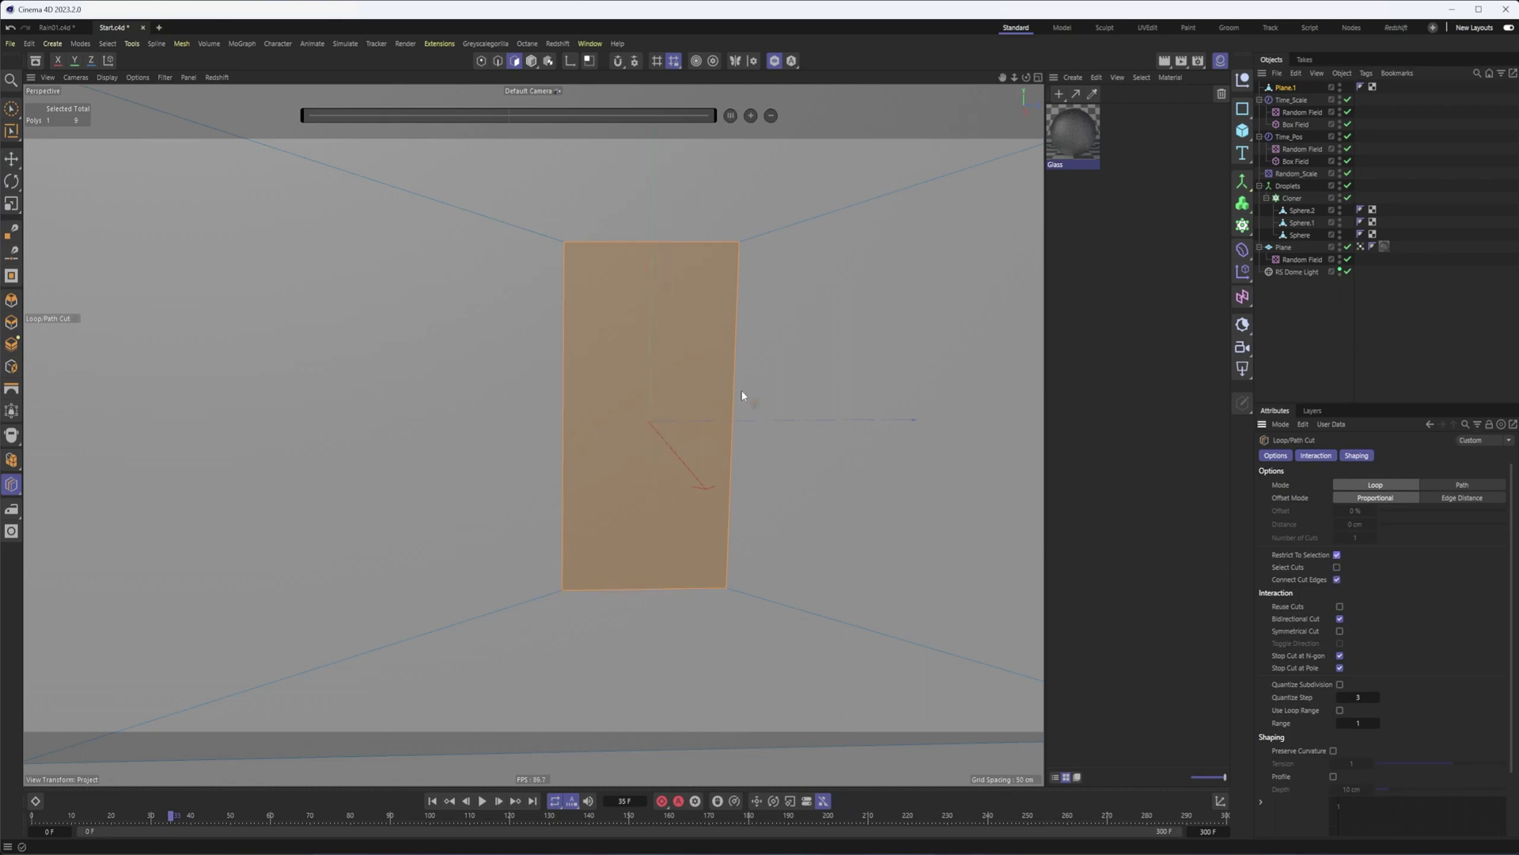
pyautogui.click(644, 594)
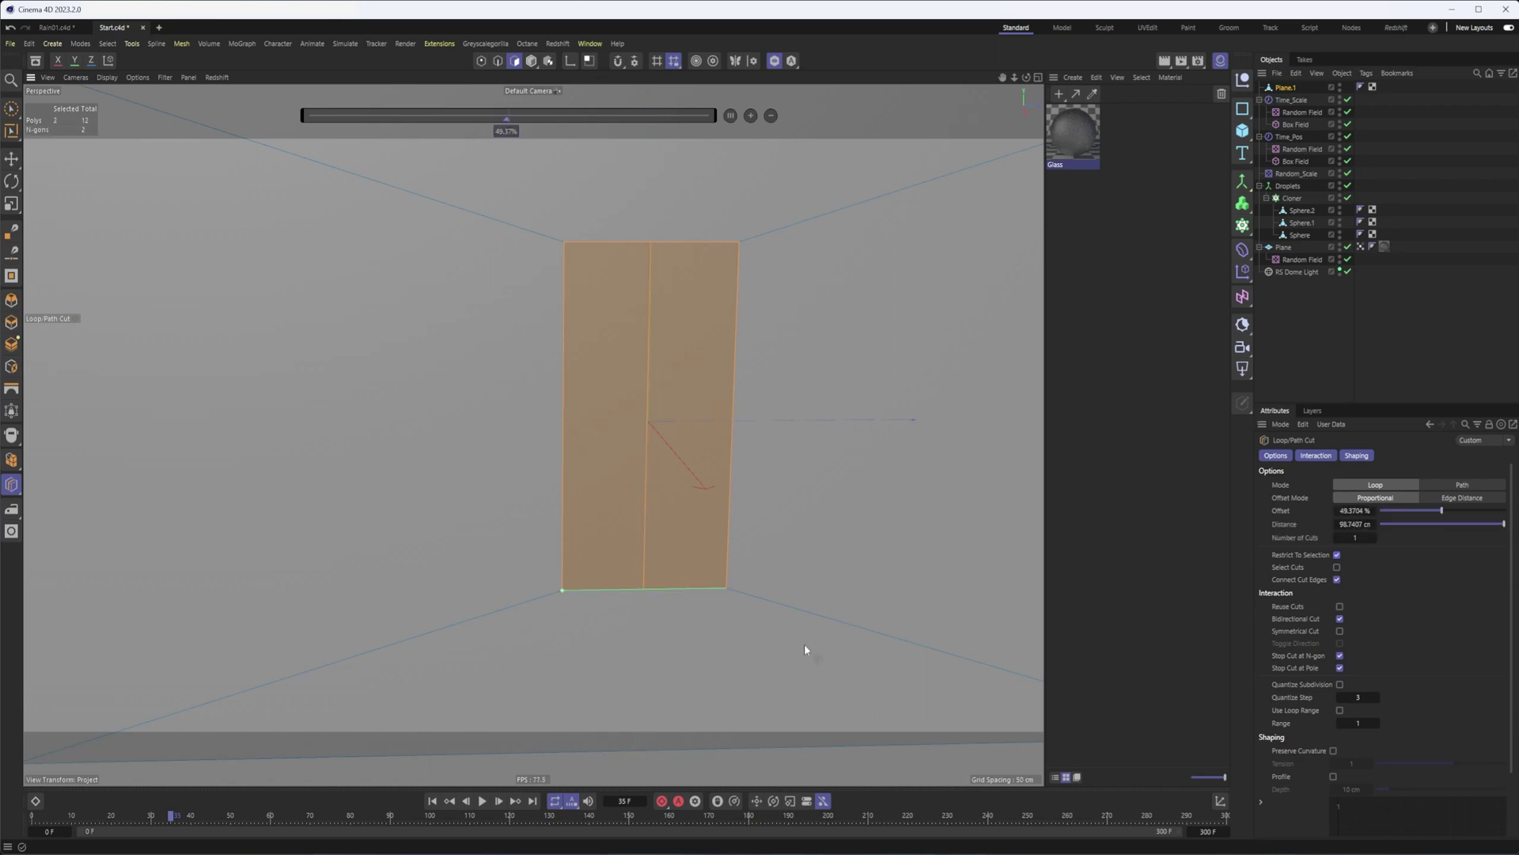
pyautogui.click(749, 117)
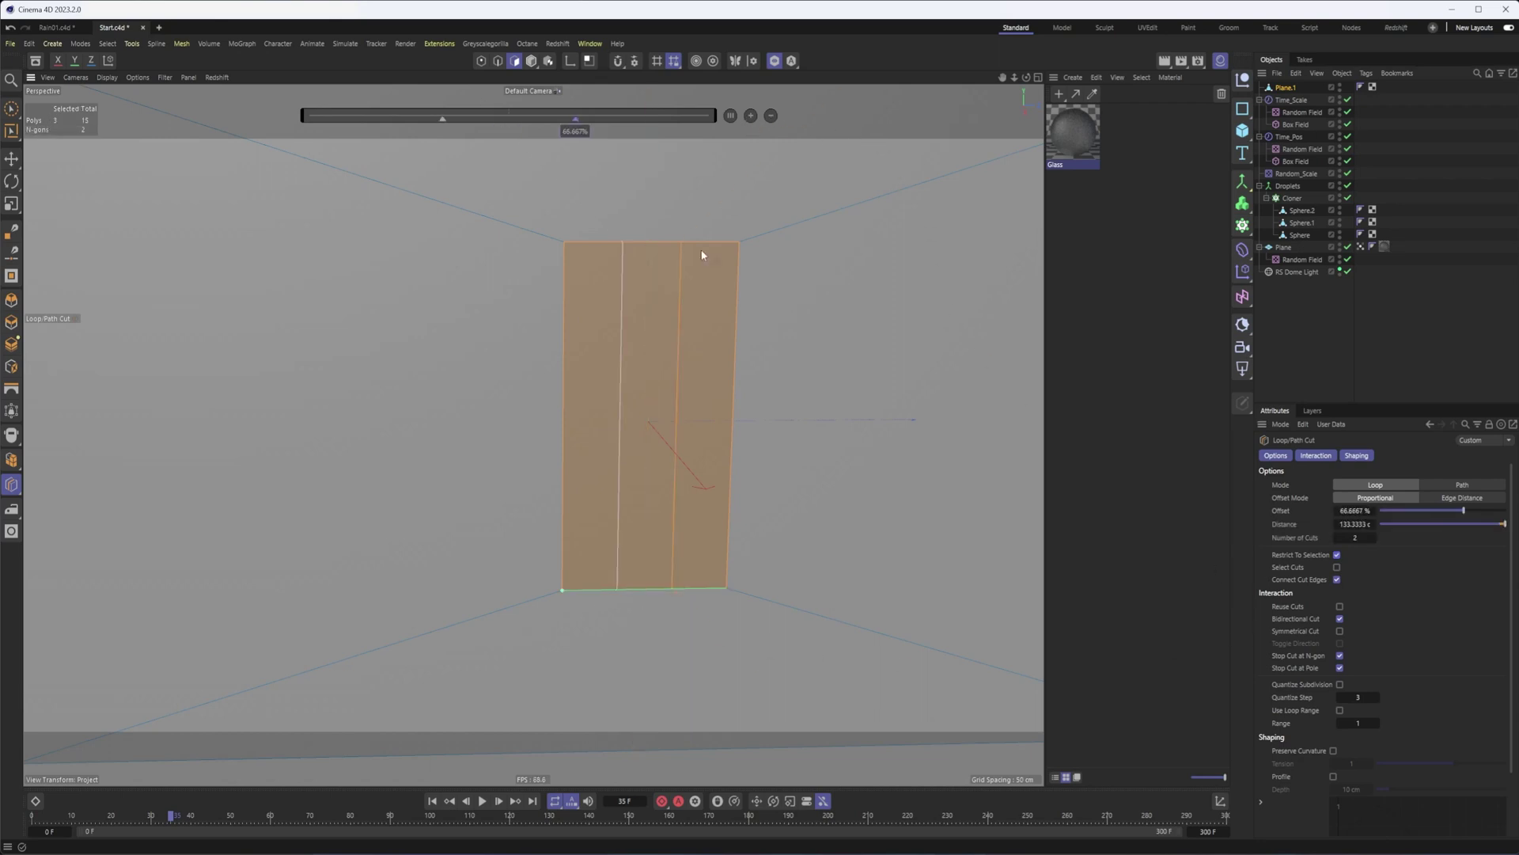
# - Divide the window polygons into four rows with three evenly spaced horizontal loop cuts, then leave the cutting tool
pyautogui.click(564, 375)
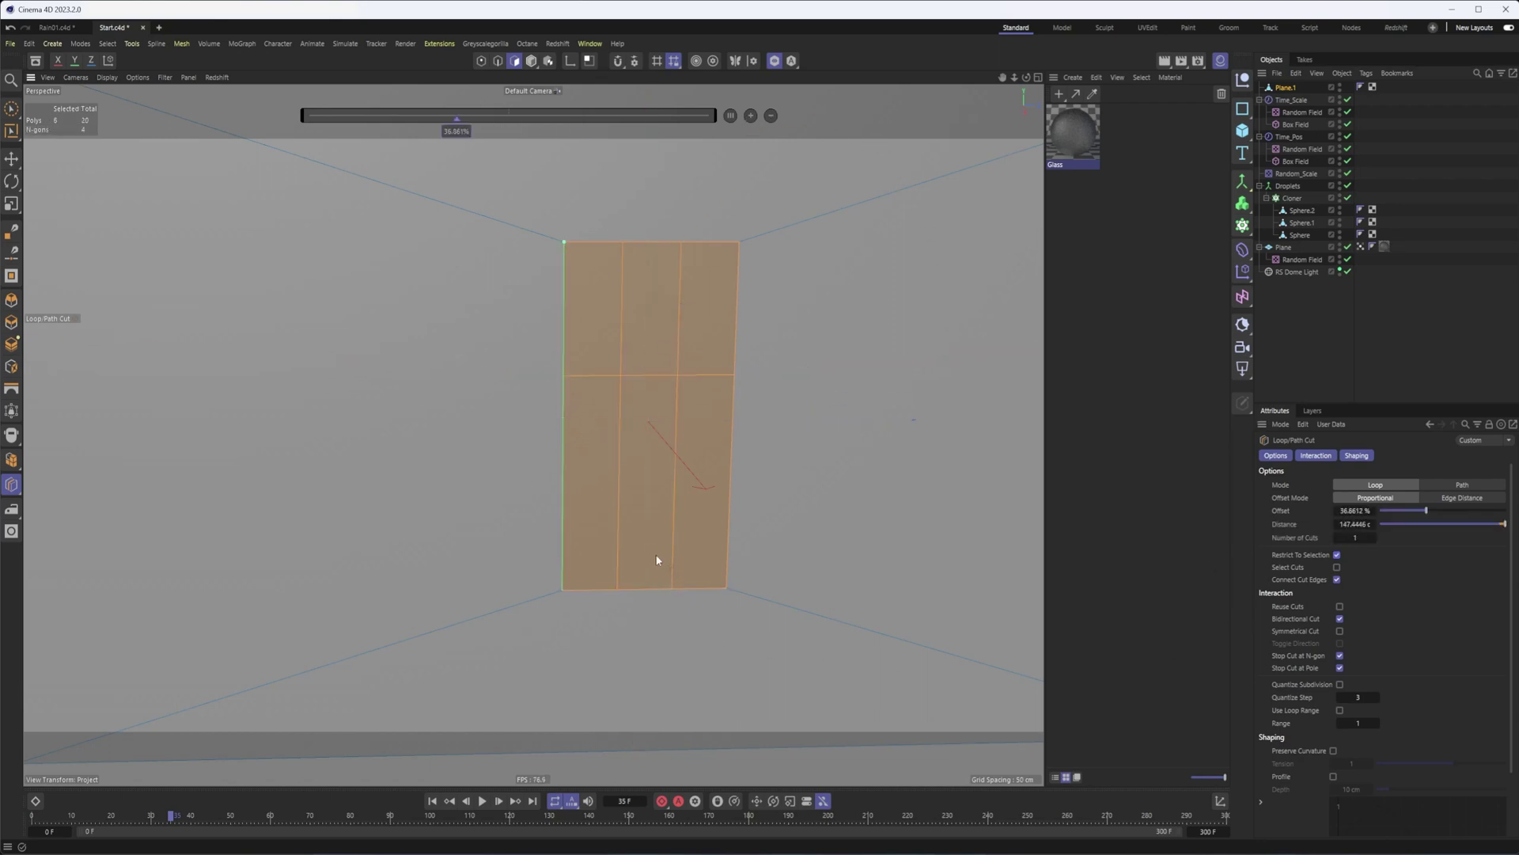
pyautogui.click(750, 117)
pyautogui.click(751, 117)
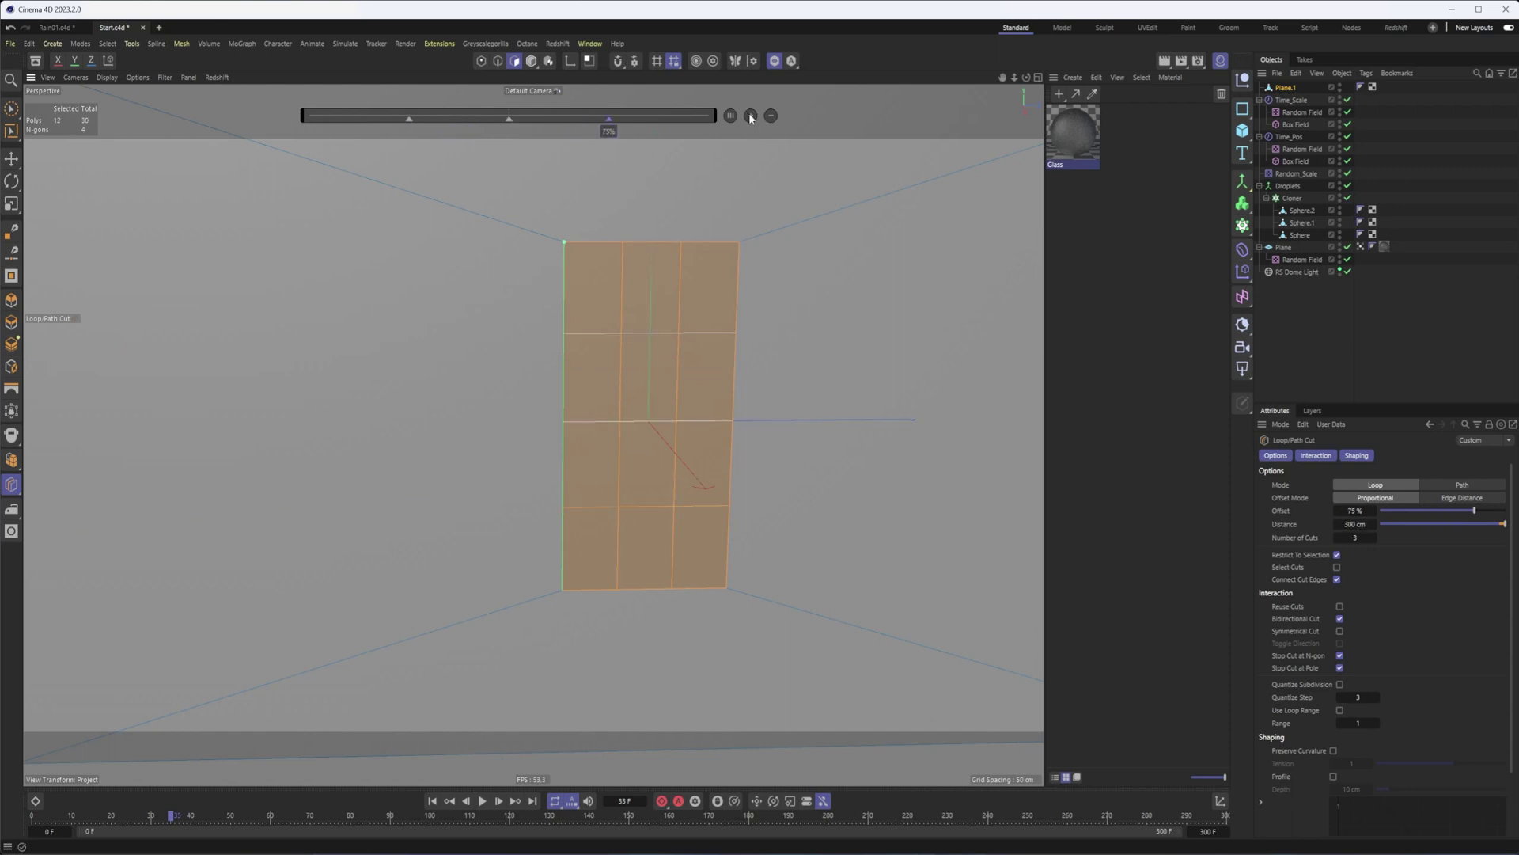
pyautogui.moveTo(620, 443)
pyautogui.keyDown('alt'); pyautogui.mouseDown()
pyautogui.moveTo(681, 450)
pyautogui.moveTo(605, 440)
pyautogui.moveTo(624, 445)
pyautogui.mouseUp(); pyautogui.keyUp('alt')
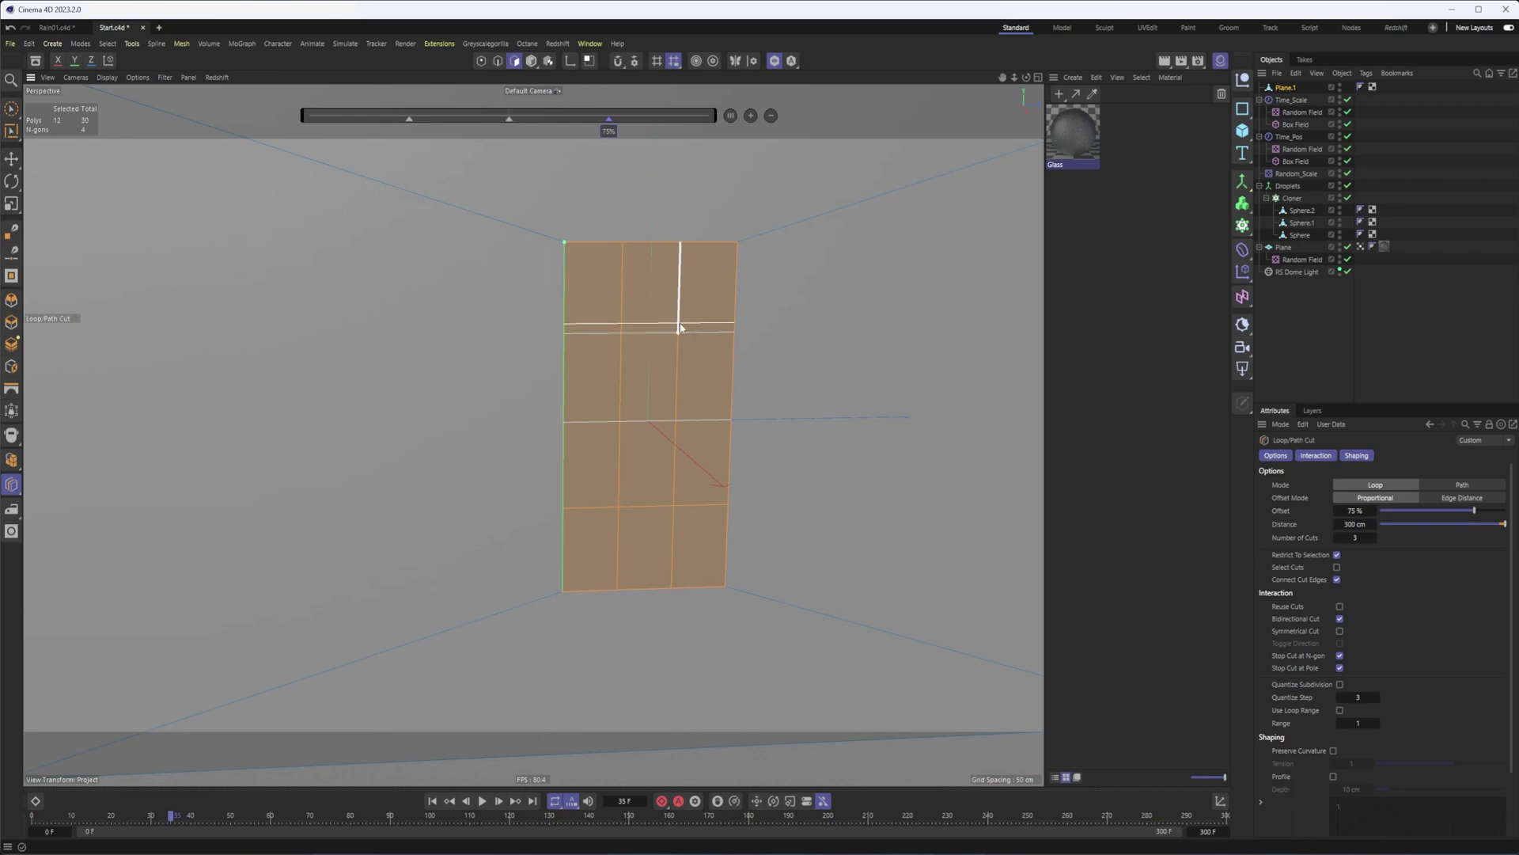
pyautogui.press('space')
pyautogui.keyDown('alt'); pyautogui.moveTo(710, 386); pyautogui.dragTo(646, 391, button='right'); pyautogui.keyUp('alt')
# - Rename the room object as Wall, then duplicate it and name the copy Frame
pyautogui.doubleClick(1287, 87)
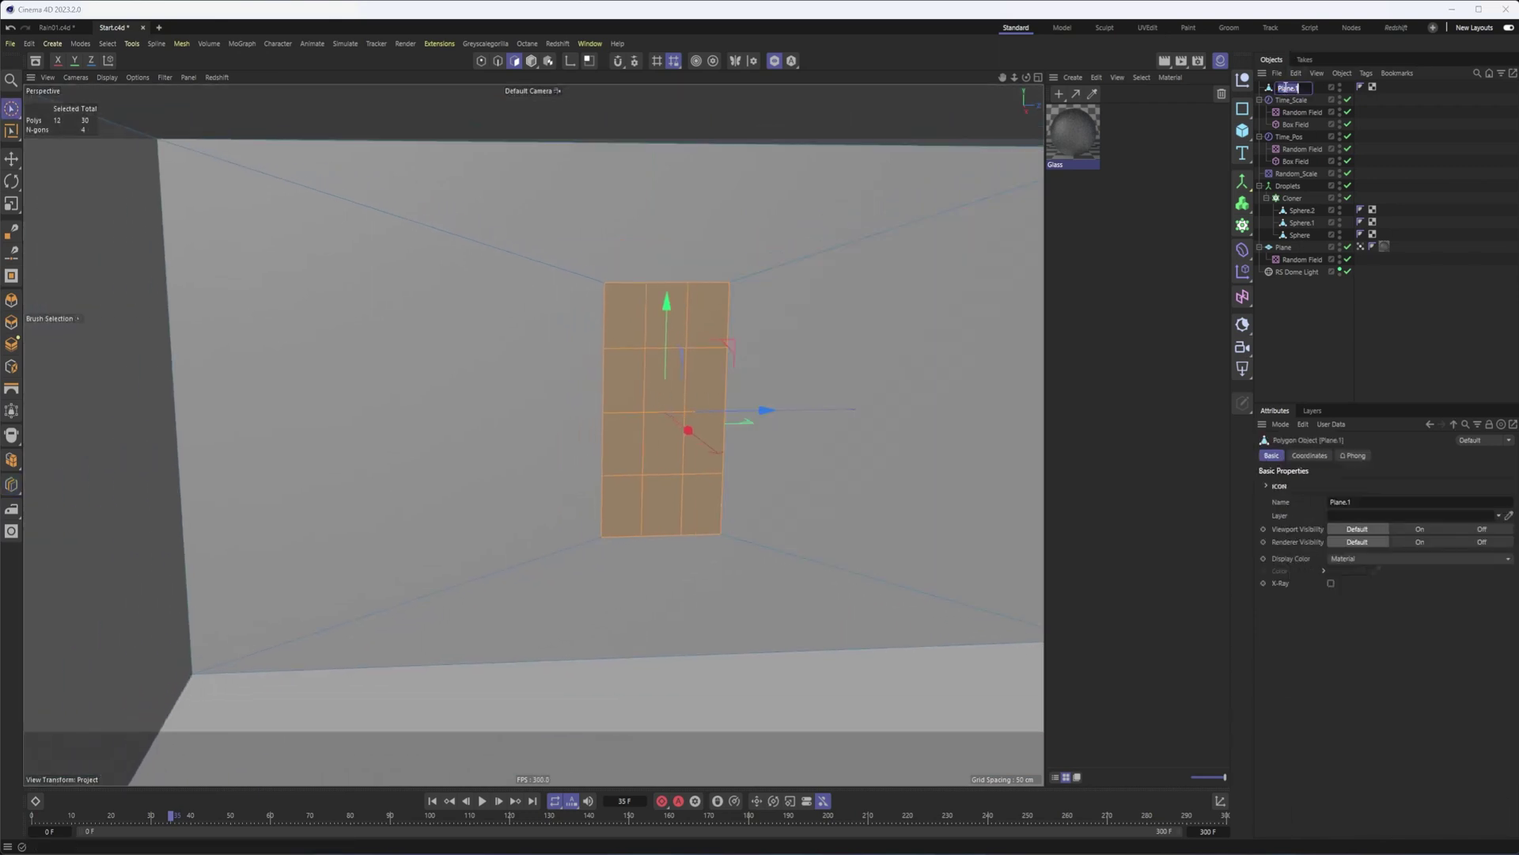
pyautogui.write('Wall')
pyautogui.press('Return')
pyautogui.keyDown('ctrl'); pyautogui.moveTo(1281, 83); pyautogui.dragTo(1282, 83); pyautogui.keyUp('ctrl')
pyautogui.doubleClick(1287, 86)
pyautogui.write('Frame')
pyautogui.press('Return')
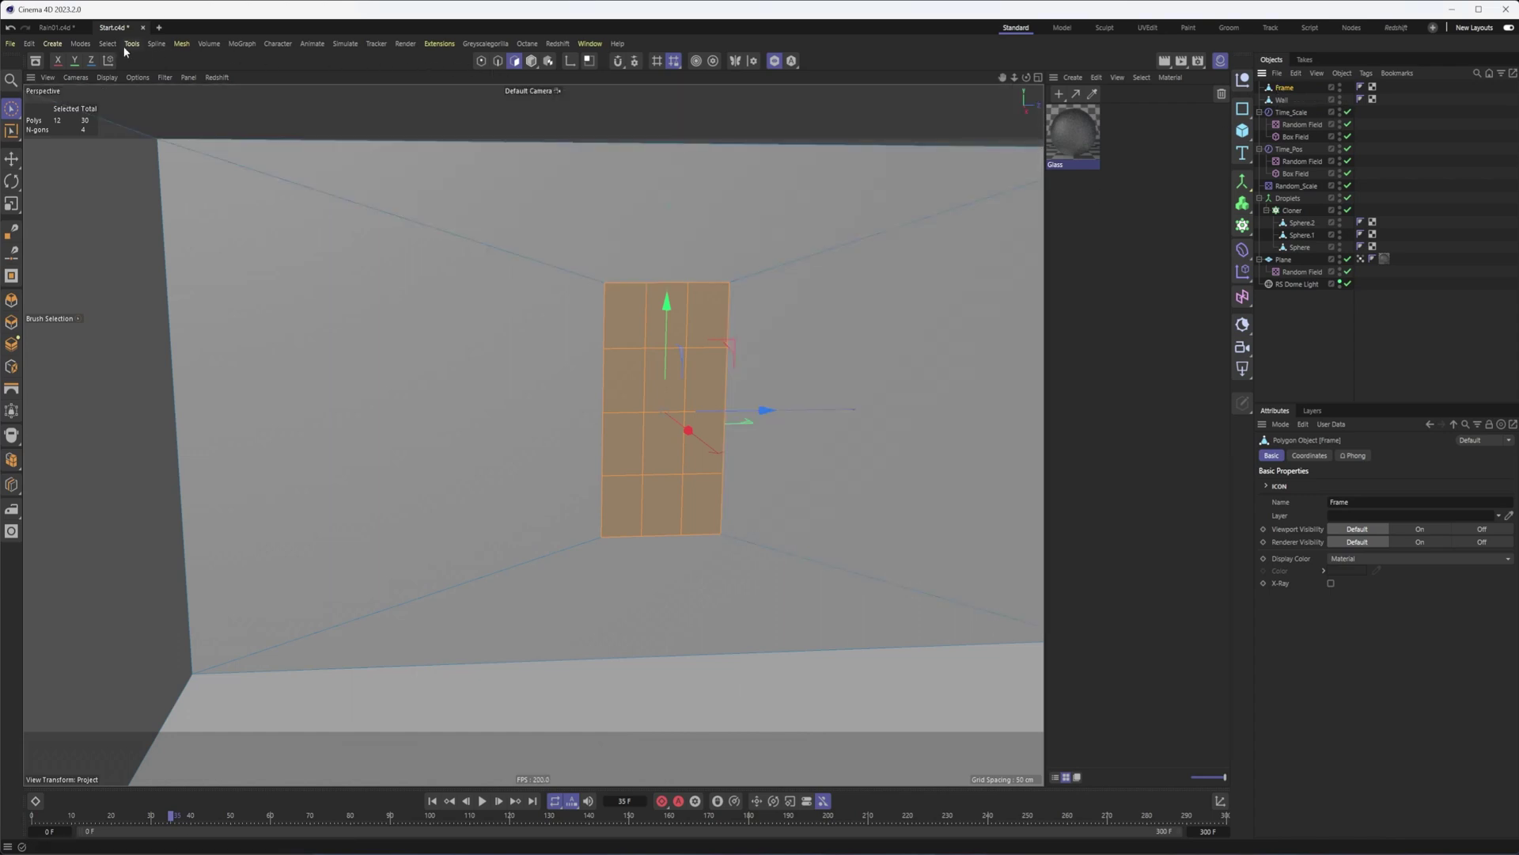
# - Invert the polygon selection on Frame and delete everything outside the subdivided window area
pyautogui.click(109, 45)
pyautogui.click(129, 307)
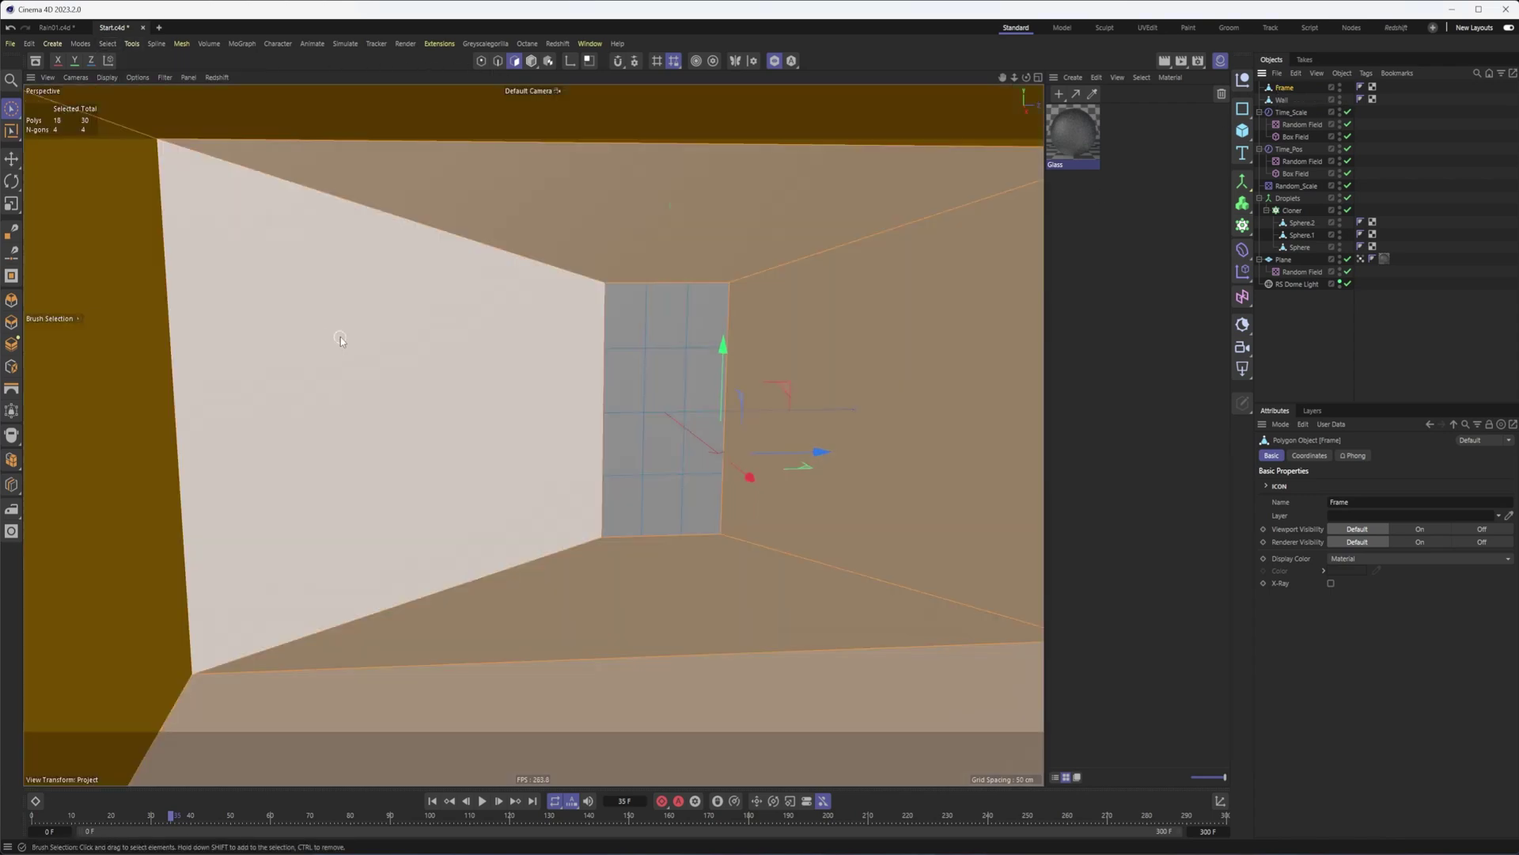
pyautogui.press('Delete')
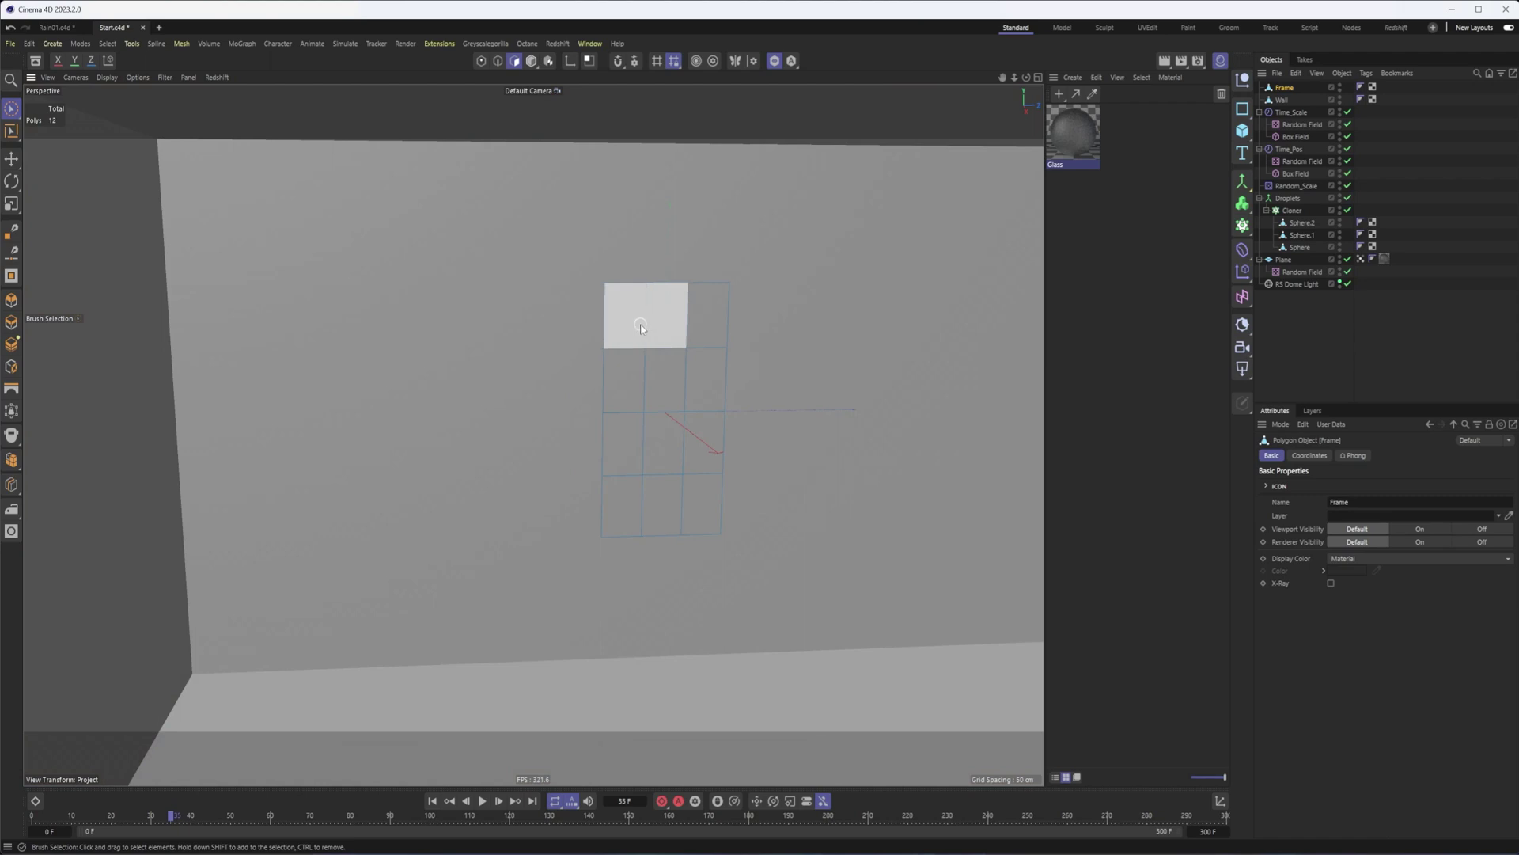
# - Select the top row of Frame's window polygons and isolate the Frame object in the viewport
pyautogui.click(642, 323)
pyautogui.keyDown('shift'); pyautogui.click(699, 328); pyautogui.keyUp('shift')
pyautogui.click(1283, 100)
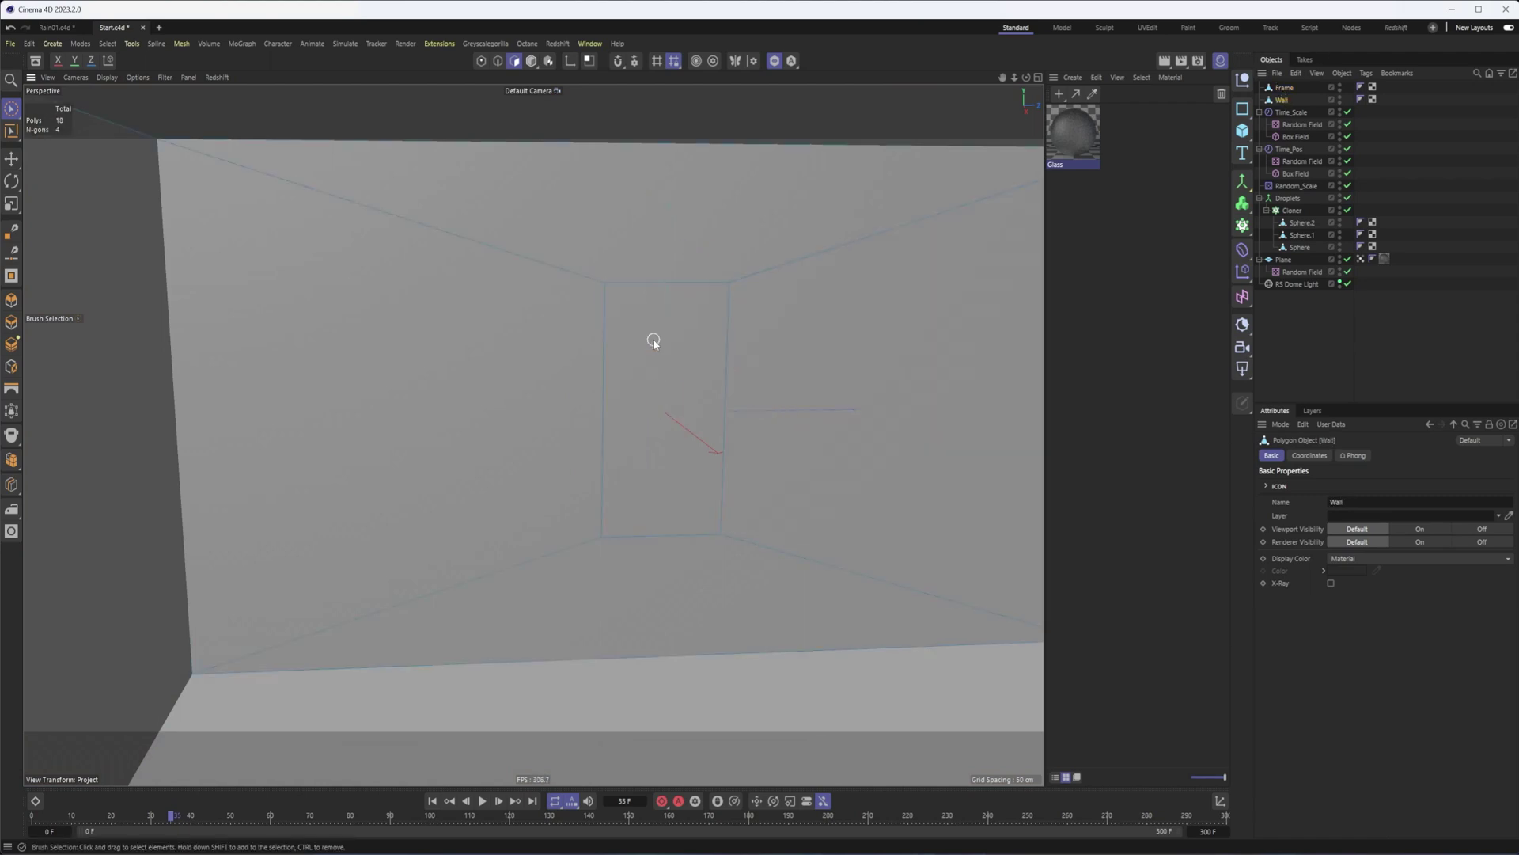
pyautogui.click(1287, 88)
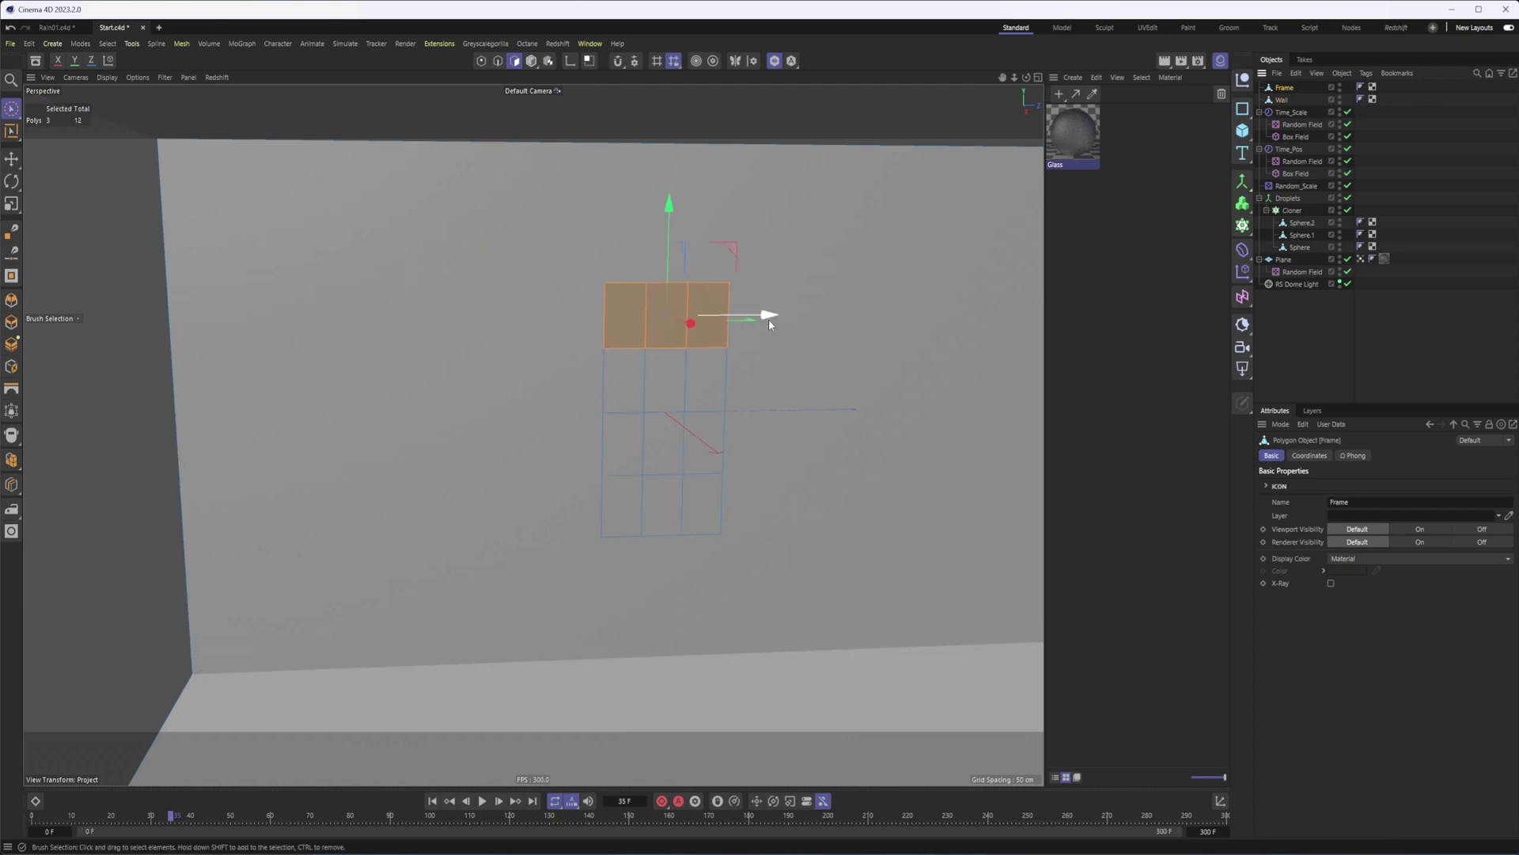
pyautogui.click(1285, 101)
pyautogui.click(775, 61)
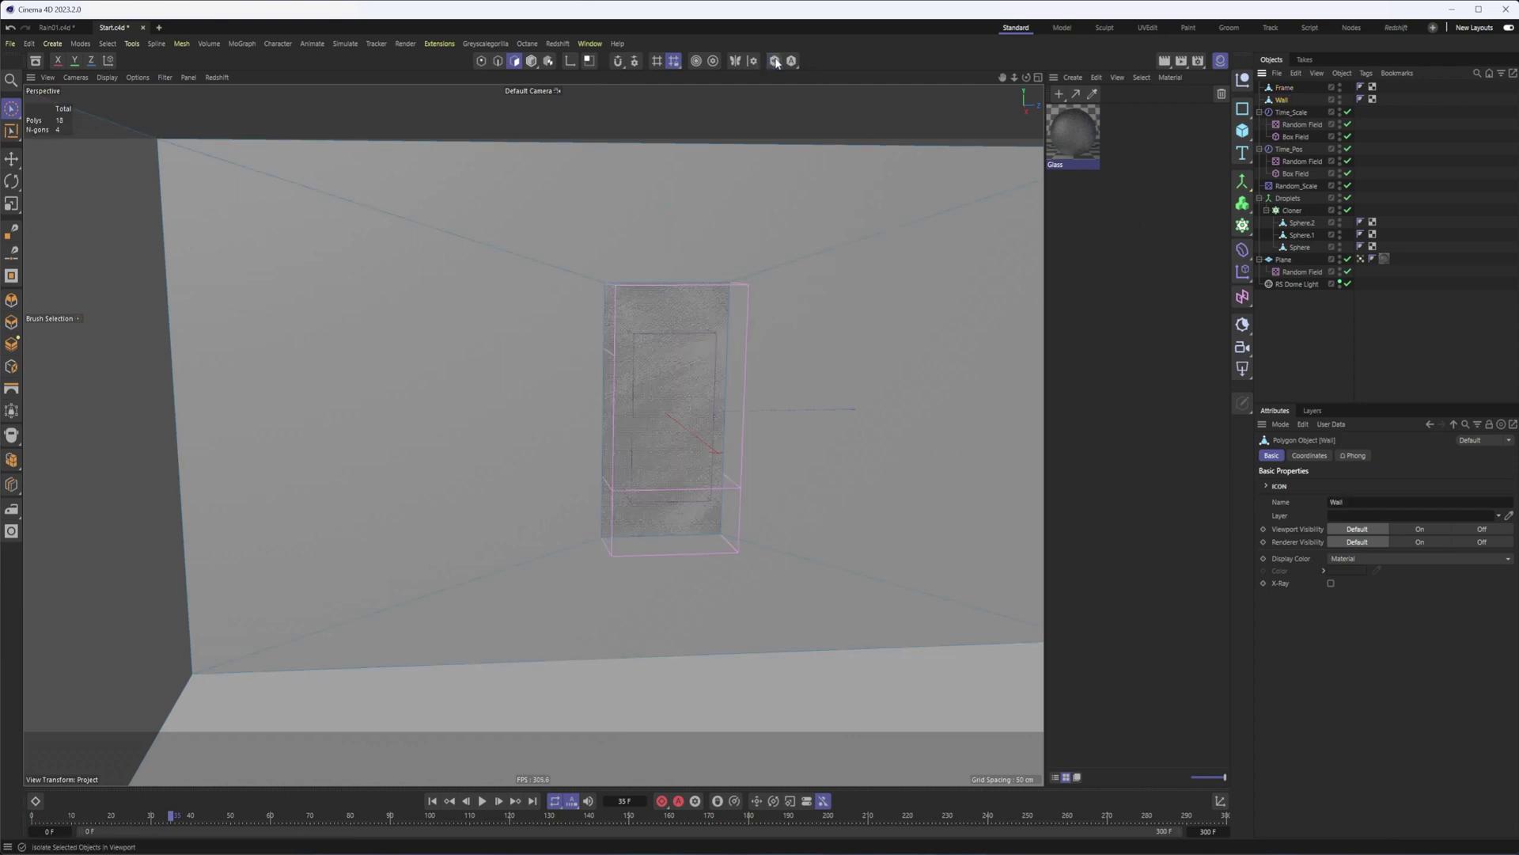
pyautogui.click(1286, 88)
pyautogui.click(776, 61)
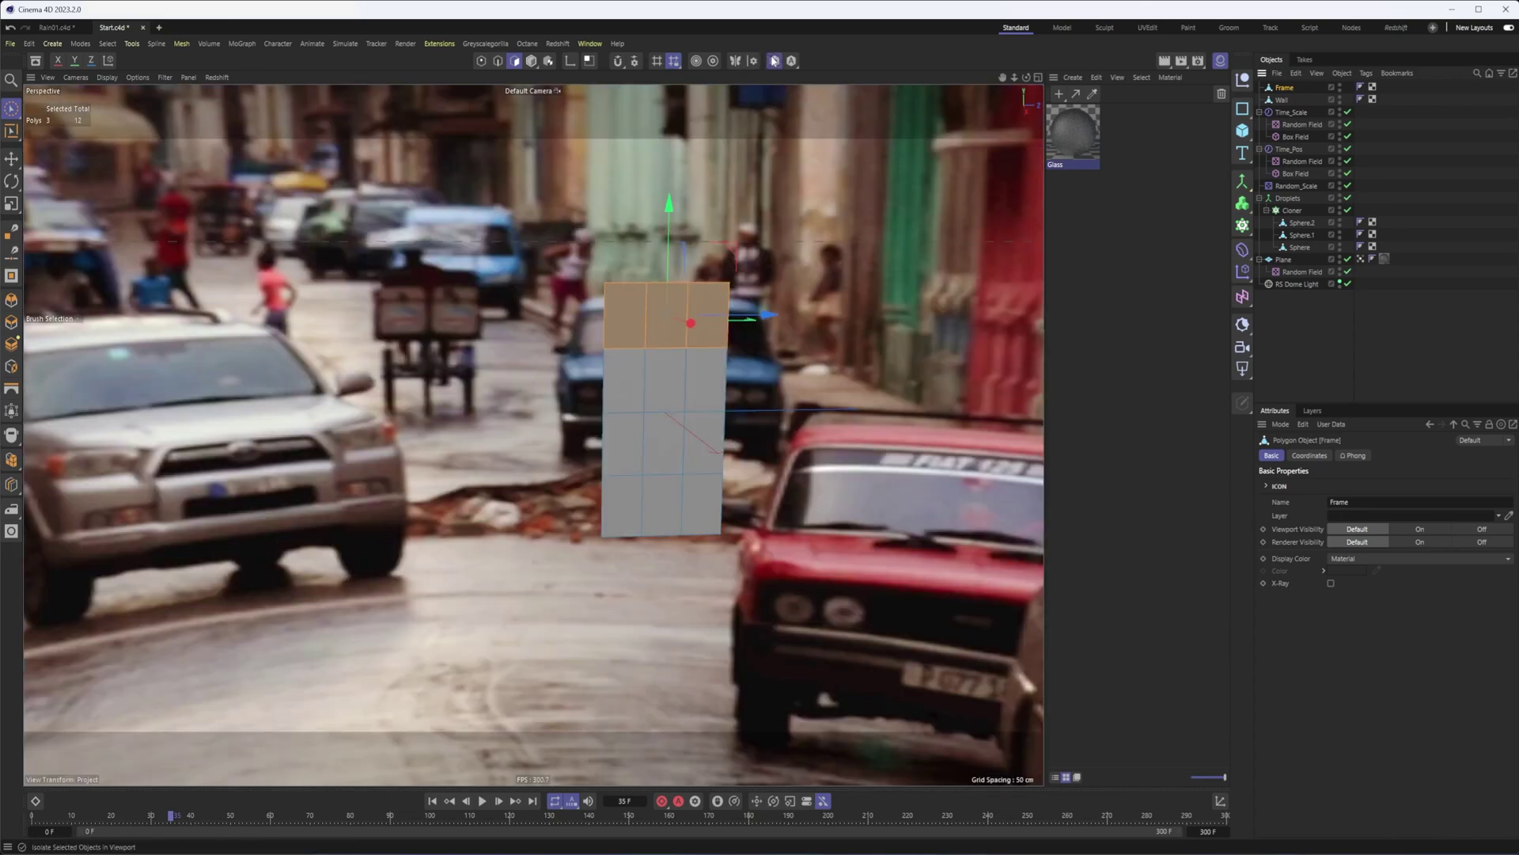
pyautogui.click(774, 61)
pyautogui.click(774, 61)
pyautogui.click(775, 61)
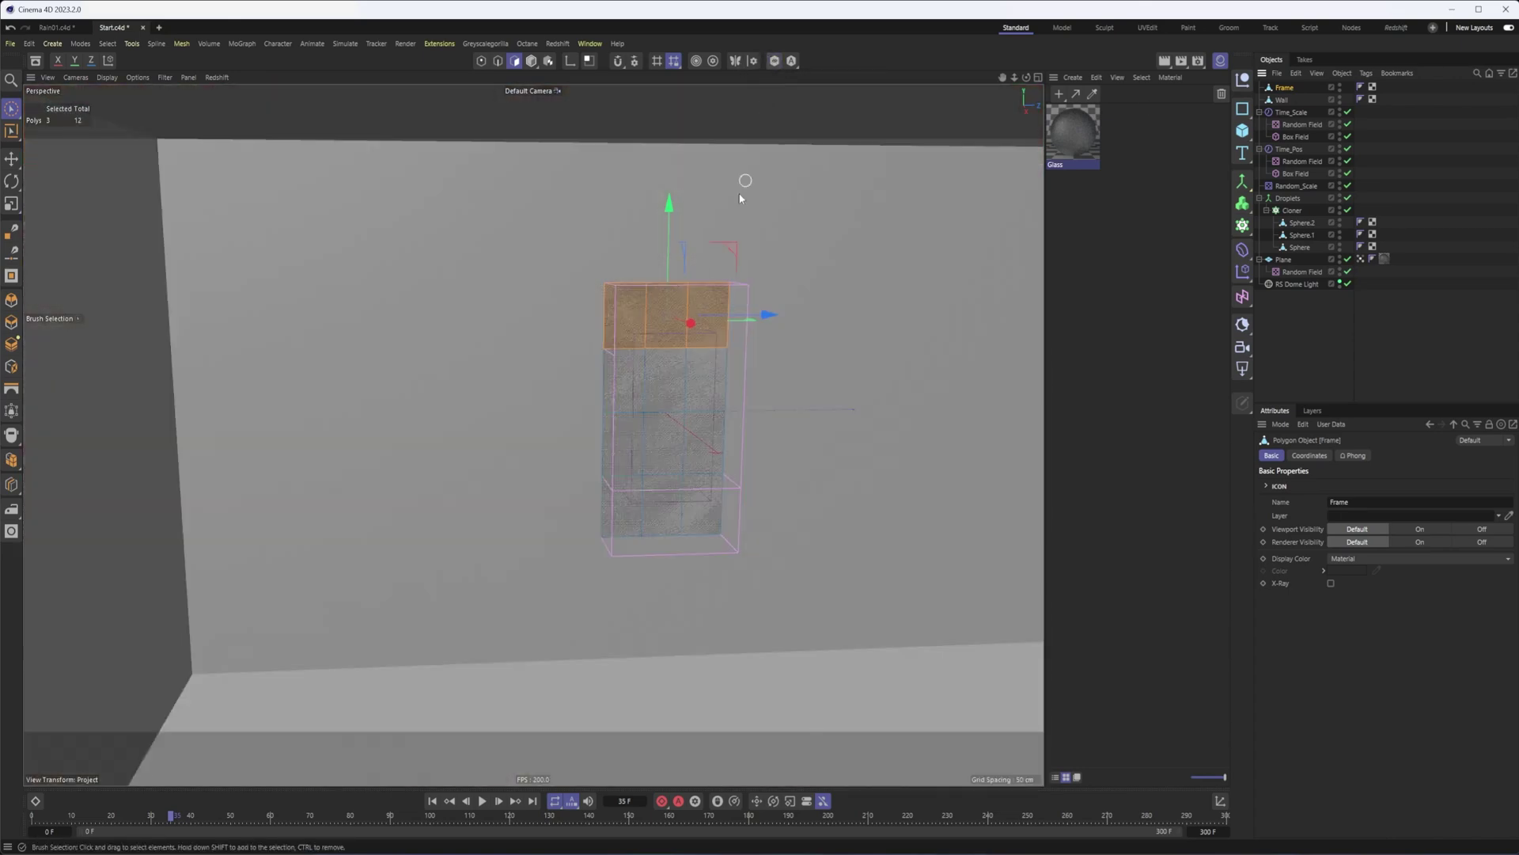
pyautogui.click(775, 60)
# - Extend the selection to all twelve Frame polygons and inset each one individually by 4.4 cm, with Preserve Groups off
pyautogui.scroll(5, 678, 405)
pyautogui.keyDown('alt'); pyautogui.moveTo(683, 374); pyautogui.dragTo(717, 403); pyautogui.keyUp('alt')
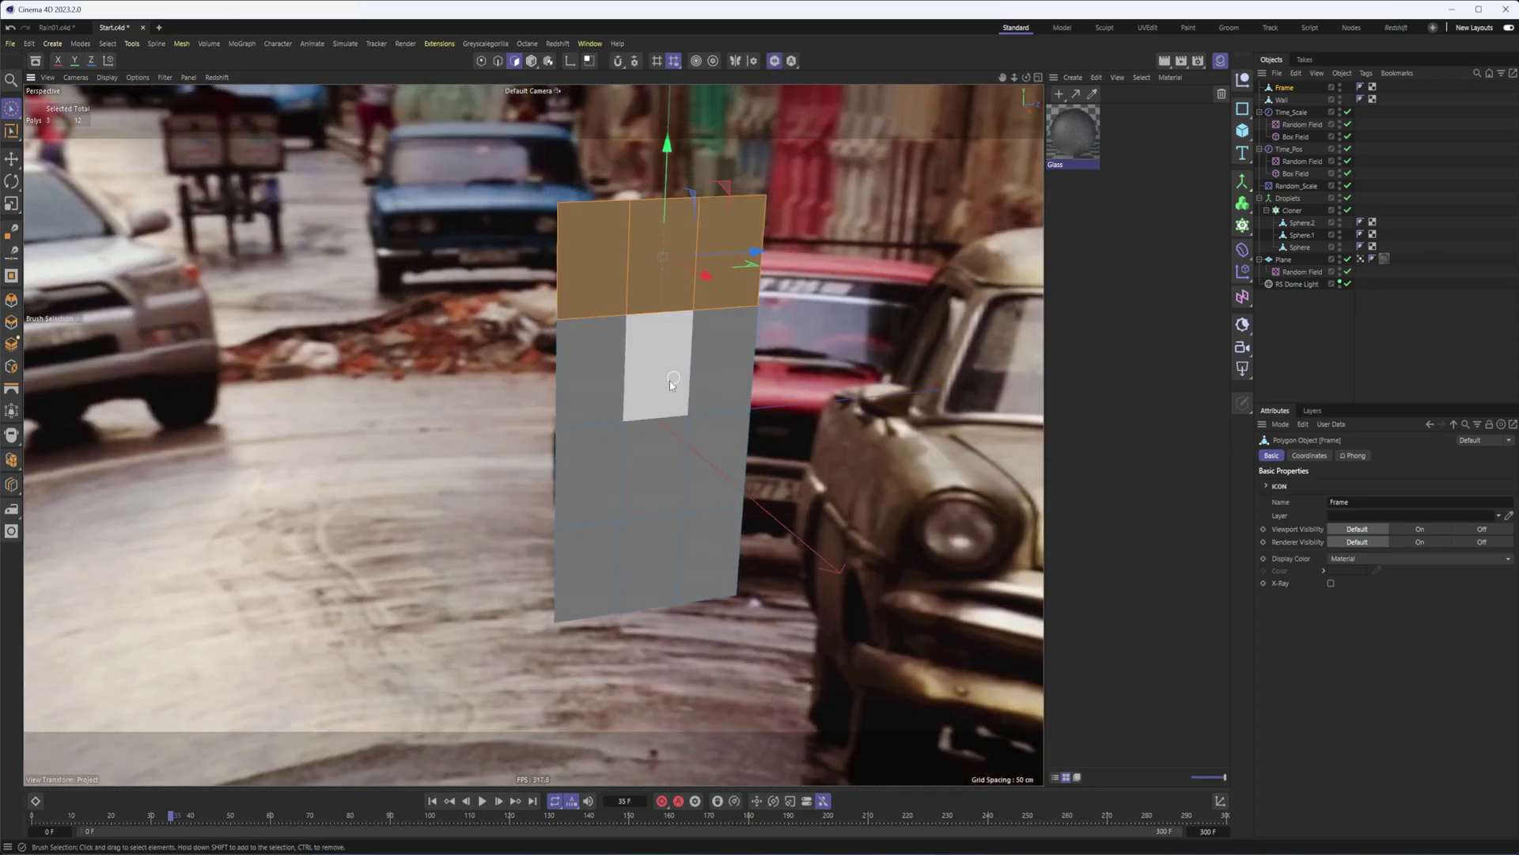
pyautogui.moveTo(600, 326)
pyautogui.keyDown('shift'); pyautogui.mouseDown()
pyautogui.moveTo(597, 340)
pyautogui.moveTo(726, 373)
pyautogui.moveTo(681, 553)
pyautogui.moveTo(595, 468)
pyautogui.mouseUp(); pyautogui.keyUp('shift')
pyautogui.rightClick(595, 468)
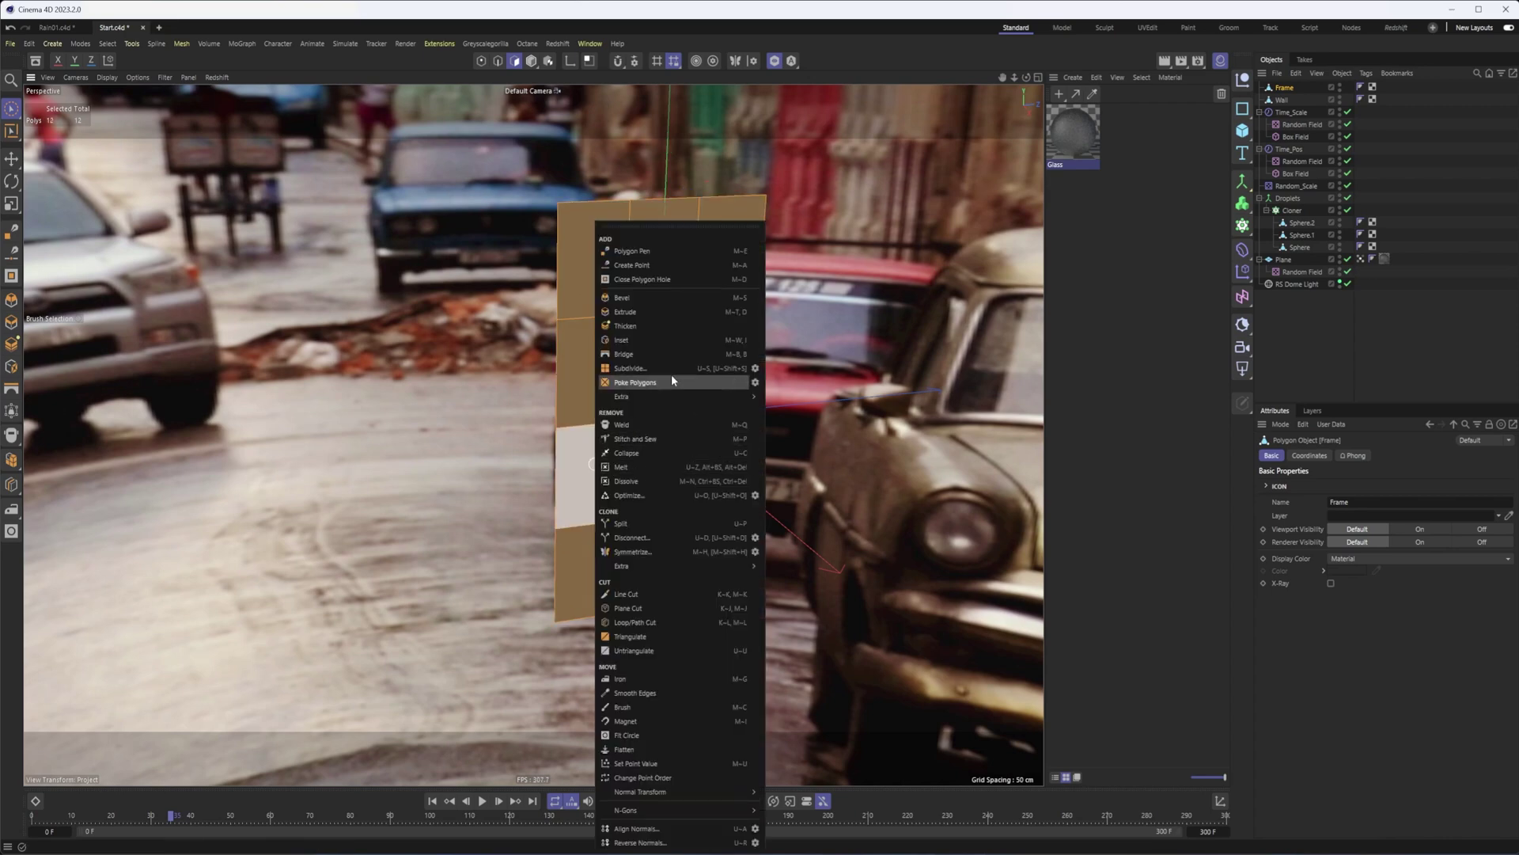
pyautogui.moveTo(663, 403)
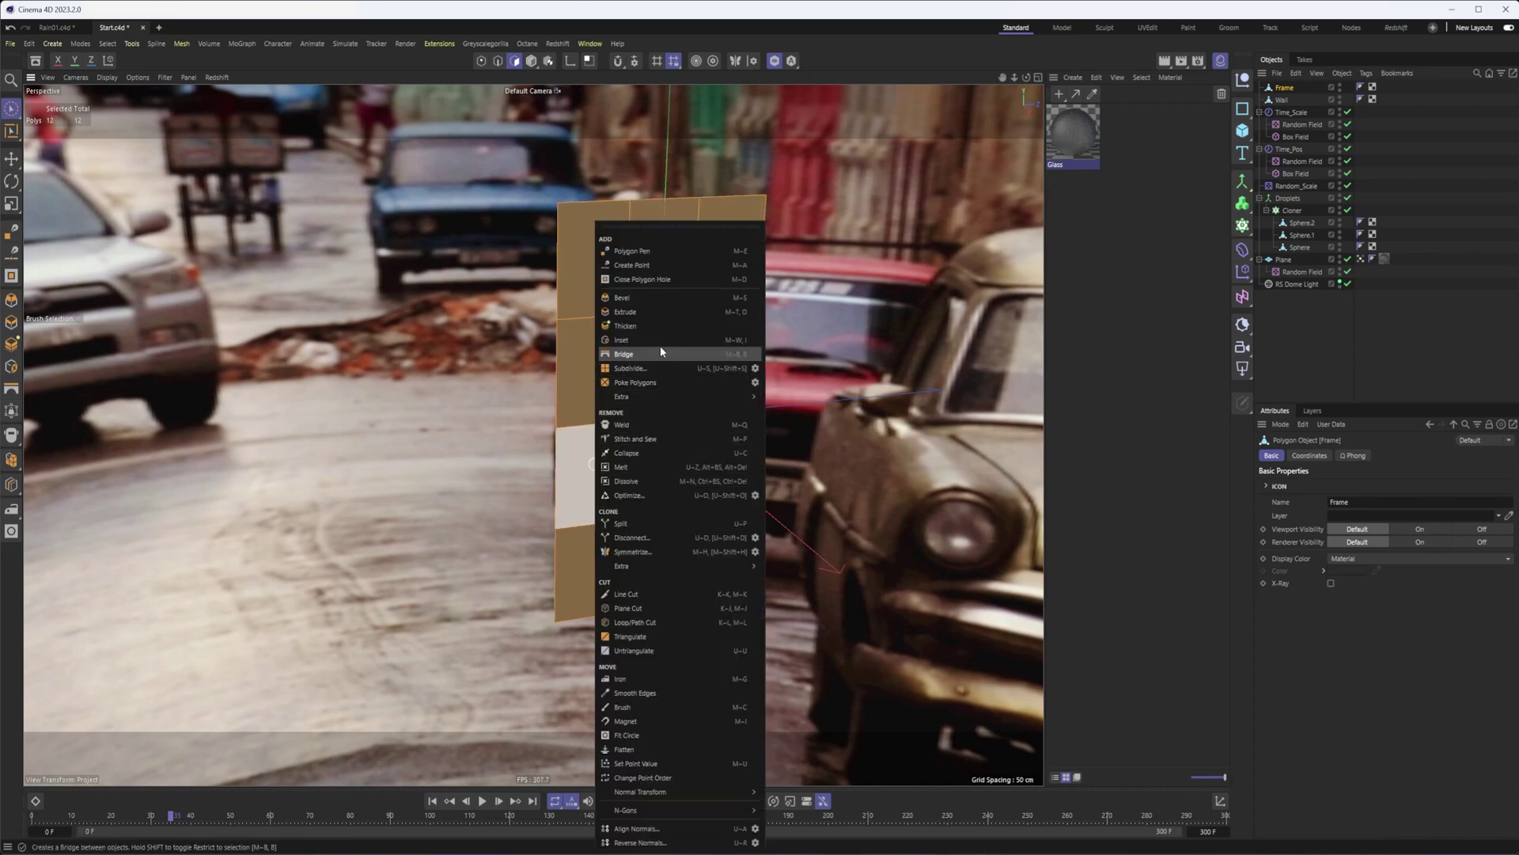
pyautogui.click(661, 341)
pyautogui.click(1326, 537)
pyautogui.moveTo(1028, 426); pyautogui.dragTo(996, 436)
# - Delete the twelve inset pane polygons so only the window lattice remains
pyautogui.keyDown('alt'); pyautogui.moveTo(800, 372); pyautogui.dragTo(756, 372); pyautogui.keyUp('alt')
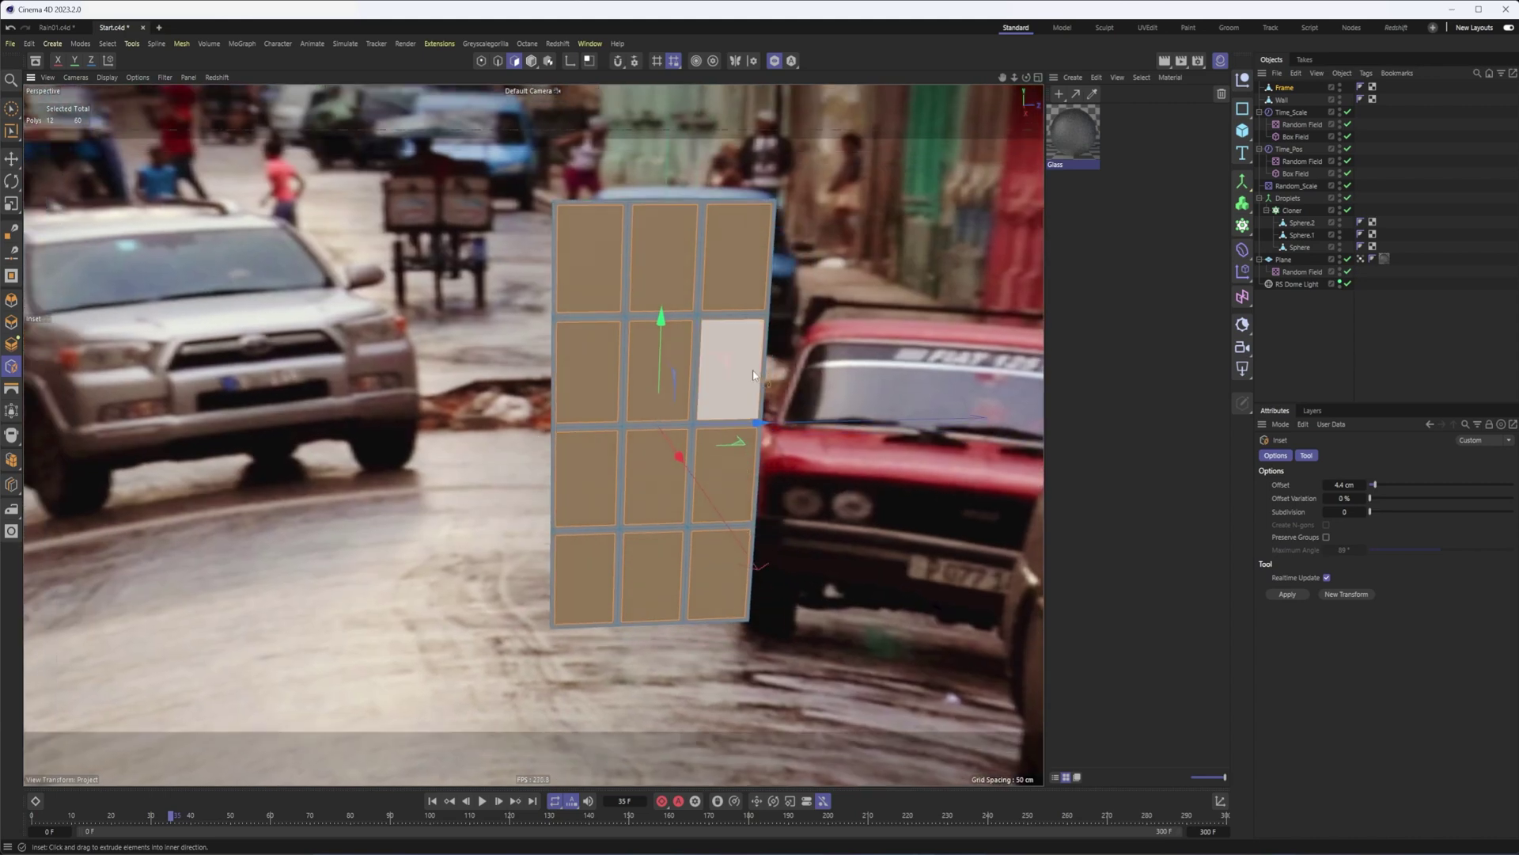
pyautogui.keyDown('alt'); pyautogui.moveTo(756, 372); pyautogui.dragTo(787, 405, button='middle'); pyautogui.keyUp('alt')
pyautogui.keyDown('alt'); pyautogui.moveTo(786, 405); pyautogui.dragTo(767, 394); pyautogui.keyUp('alt')
pyautogui.keyDown('alt'); pyautogui.moveTo(766, 394); pyautogui.dragTo(804, 398, button='right'); pyautogui.keyUp('alt')
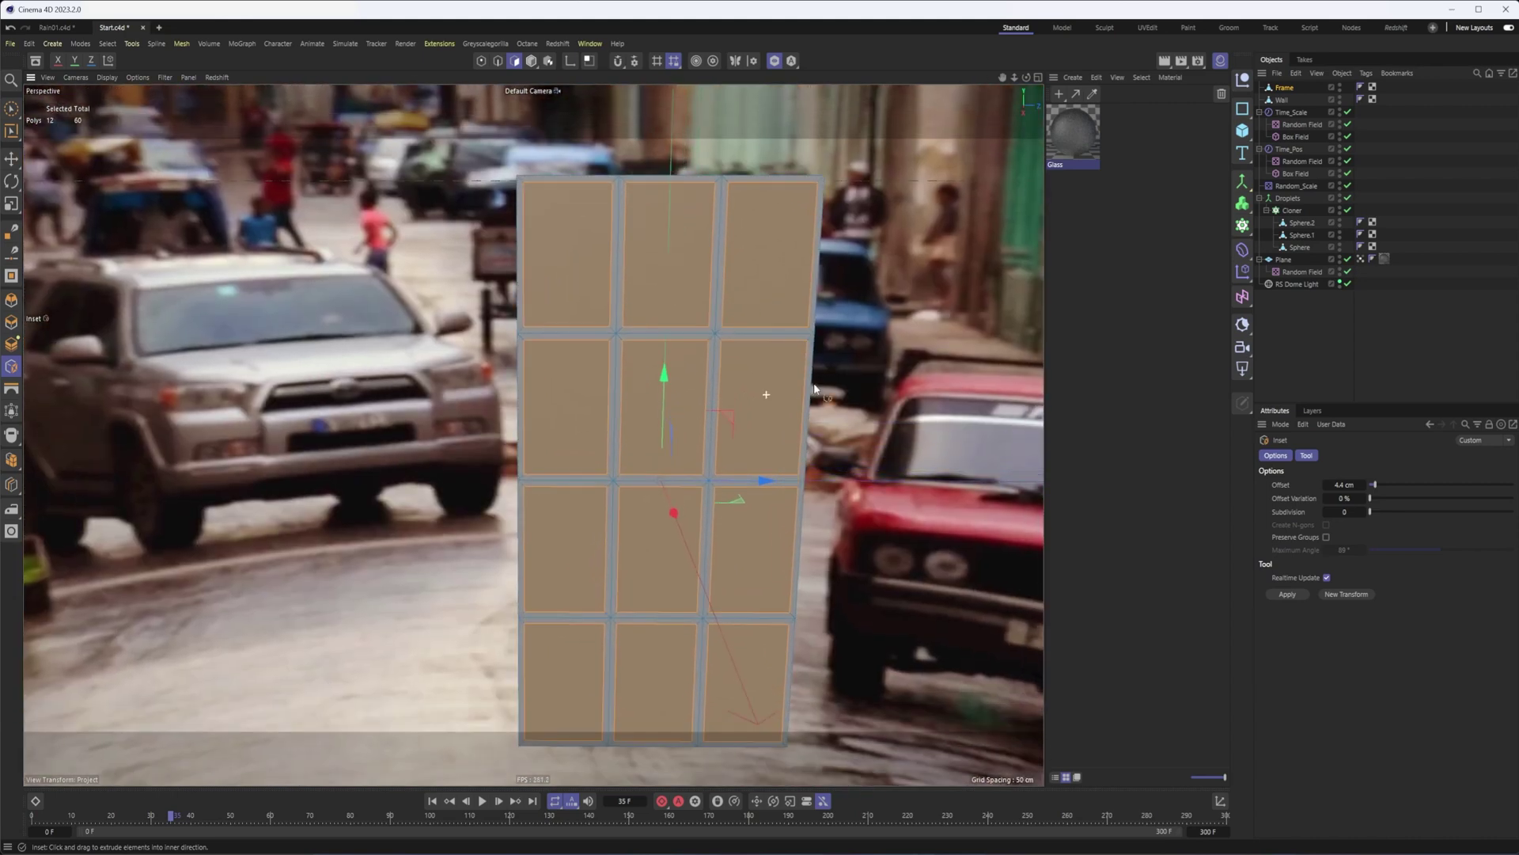
pyautogui.press('Delete')
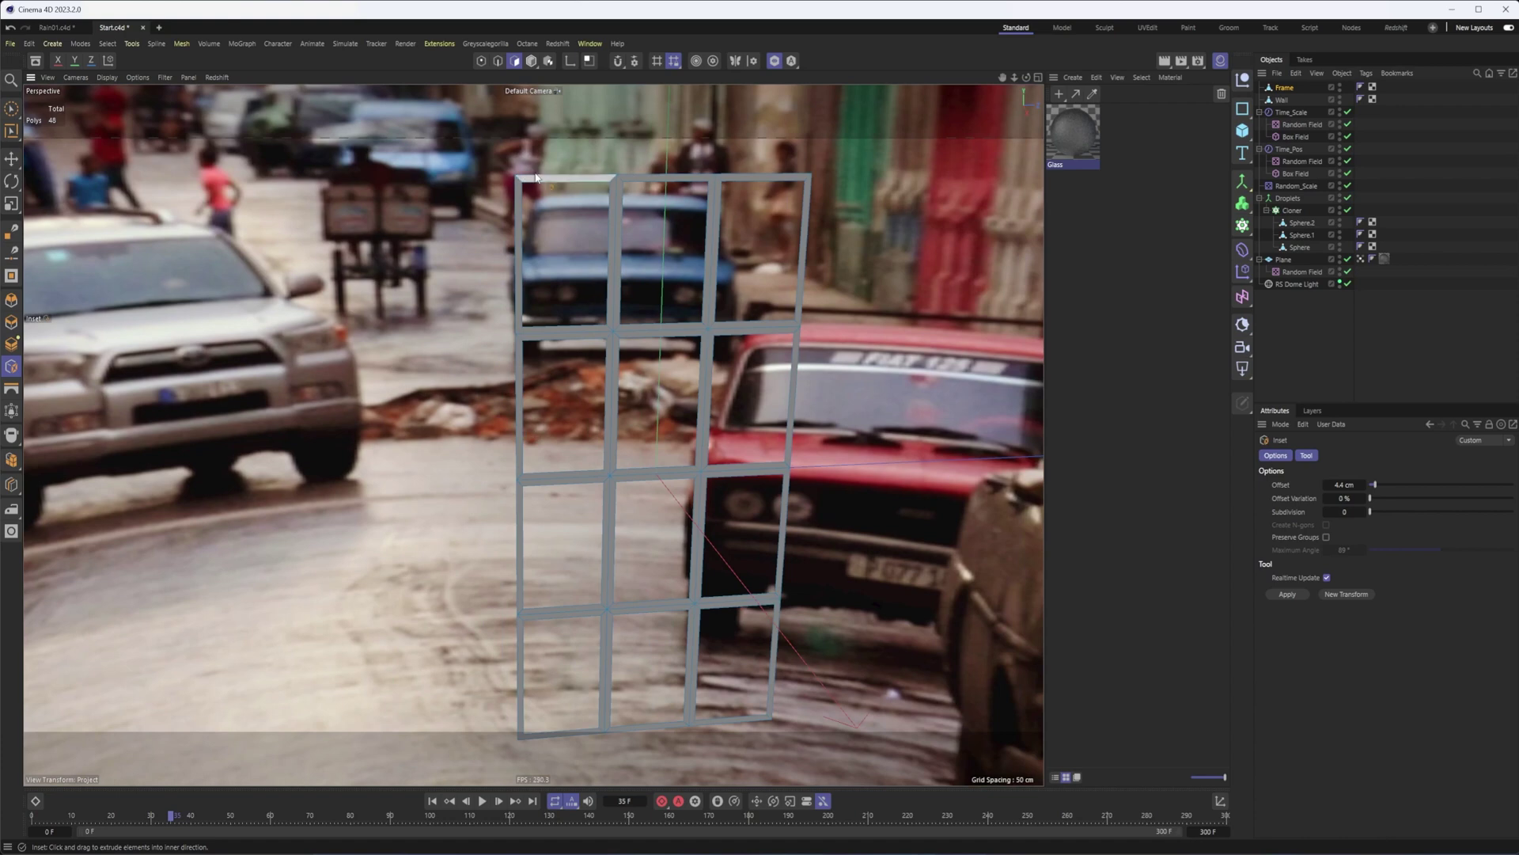
# - Select the outer border polygons all around the lattice and delete them, keeping only the inner crossing bars
pyautogui.press('9')
pyautogui.moveTo(532, 176); pyautogui.dragTo(518, 191)
pyautogui.keyDown('shift'); pyautogui.moveTo(667, 174); pyautogui.dragTo(670, 170); pyautogui.keyUp('shift')
pyautogui.keyDown('shift'); pyautogui.moveTo(779, 175); pyautogui.dragTo(805, 244); pyautogui.keyUp('shift')
pyautogui.keyDown('shift'); pyautogui.click(795, 396); pyautogui.keyUp('shift')
pyautogui.keyDown('shift'); pyautogui.moveTo(805, 551); pyautogui.dragTo(792, 598); pyautogui.keyUp('shift')
pyautogui.keyDown('shift'); pyautogui.click(775, 667); pyautogui.keyUp('shift')
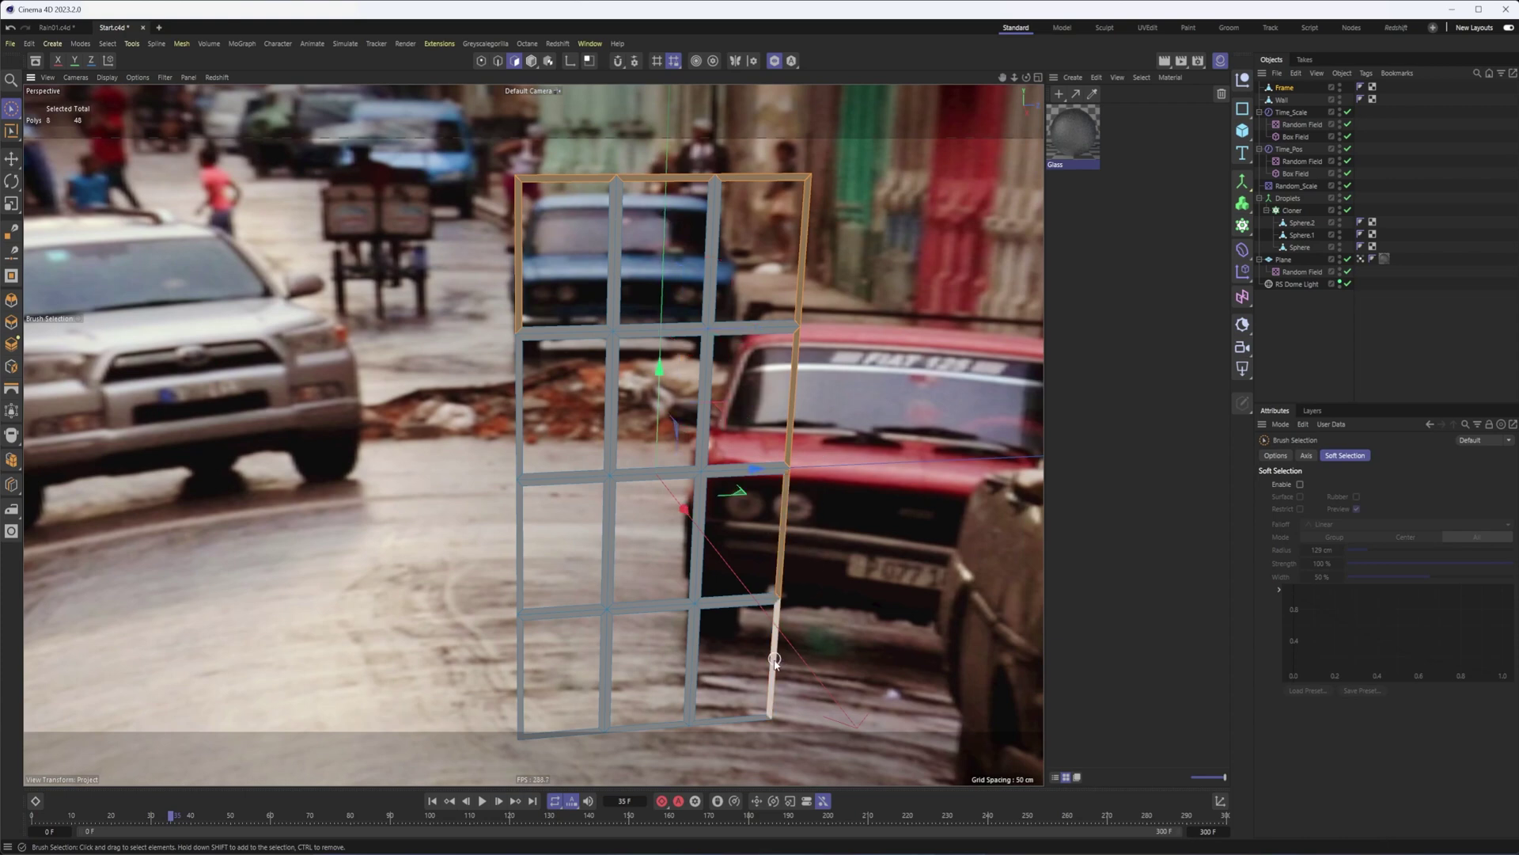
pyautogui.keyDown('shift'); pyautogui.click(660, 729); pyautogui.keyUp('shift')
pyautogui.keyDown('shift'); pyautogui.click(544, 734); pyautogui.keyUp('shift')
pyautogui.keyDown('shift'); pyautogui.click(519, 719); pyautogui.keyUp('shift')
pyautogui.keyDown('shift'); pyautogui.click(522, 553); pyautogui.keyUp('shift')
pyautogui.keyDown('shift'); pyautogui.click(519, 398); pyautogui.keyUp('shift')
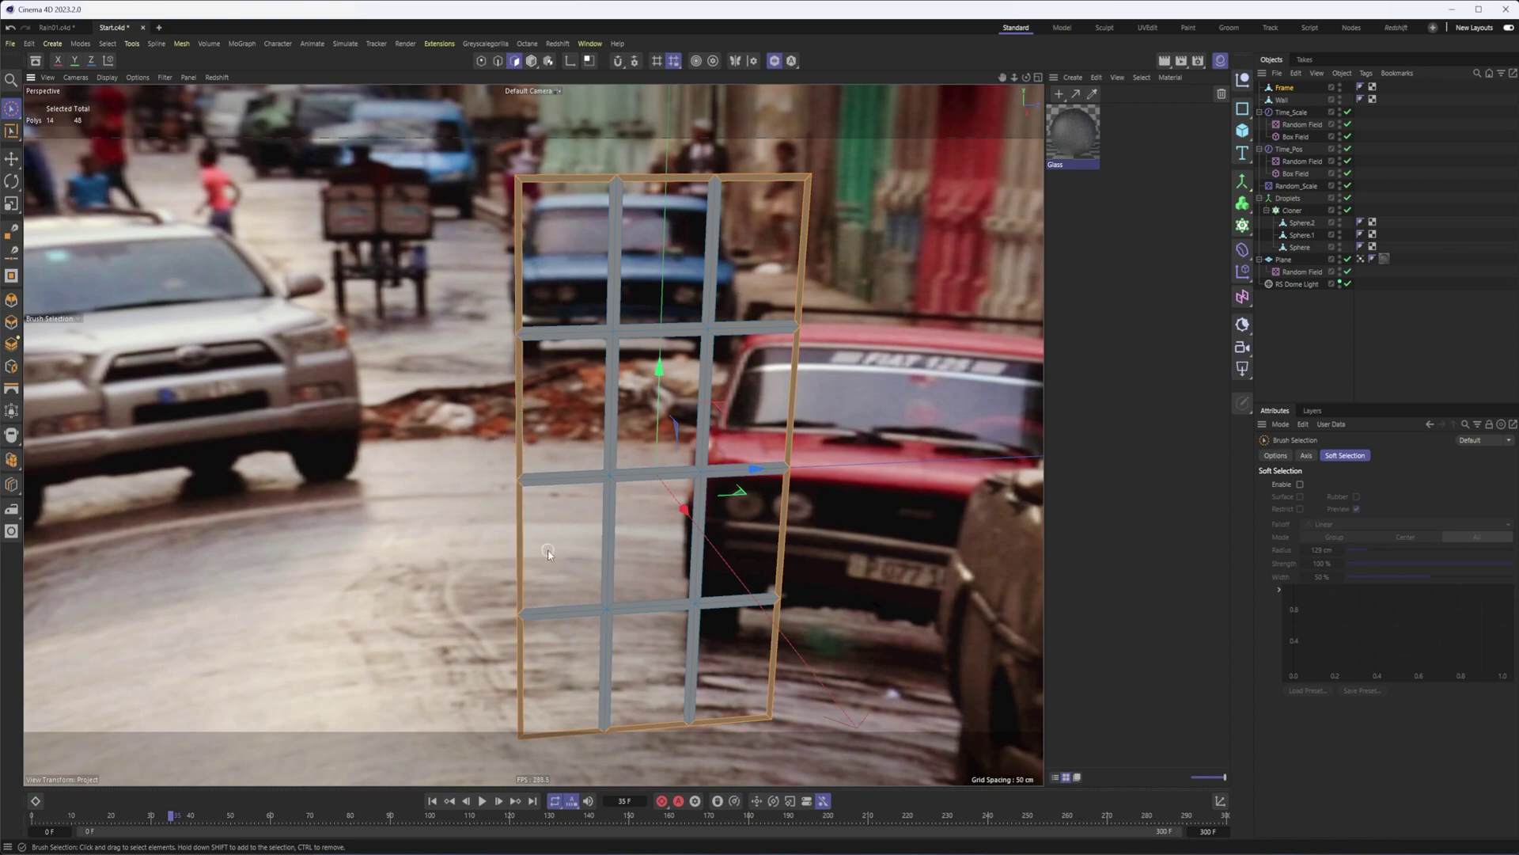
pyautogui.press('Delete')
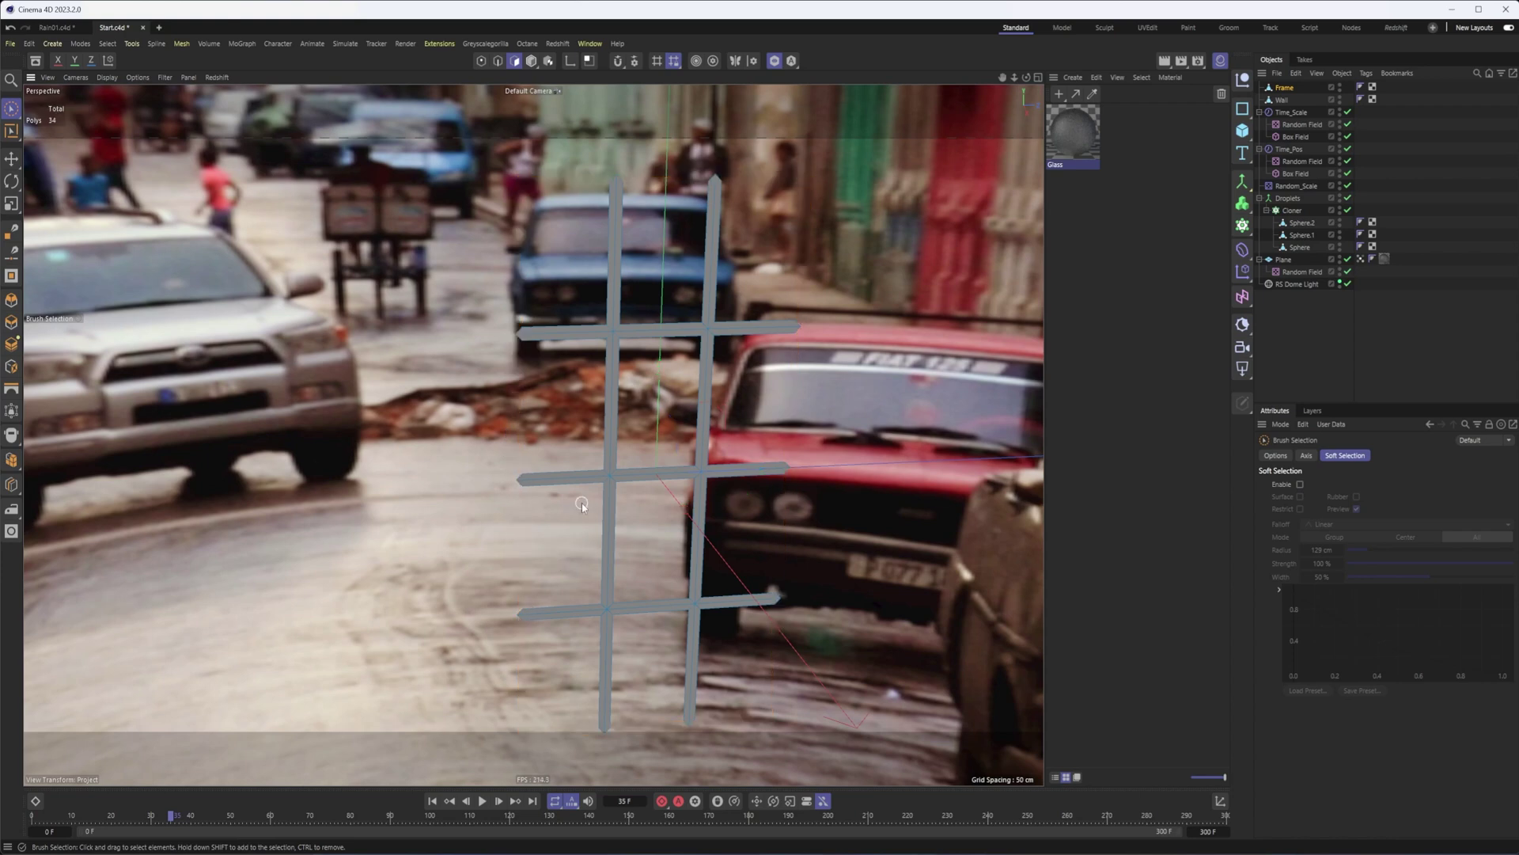
# - Flatten the pointed top ends of the vertical bars by selecting their points and setting the Y size to 0 cm
pyautogui.keyDown('alt'); pyautogui.moveTo(582, 503); pyautogui.dragTo(563, 497); pyautogui.keyUp('alt')
pyautogui.click(480, 61)
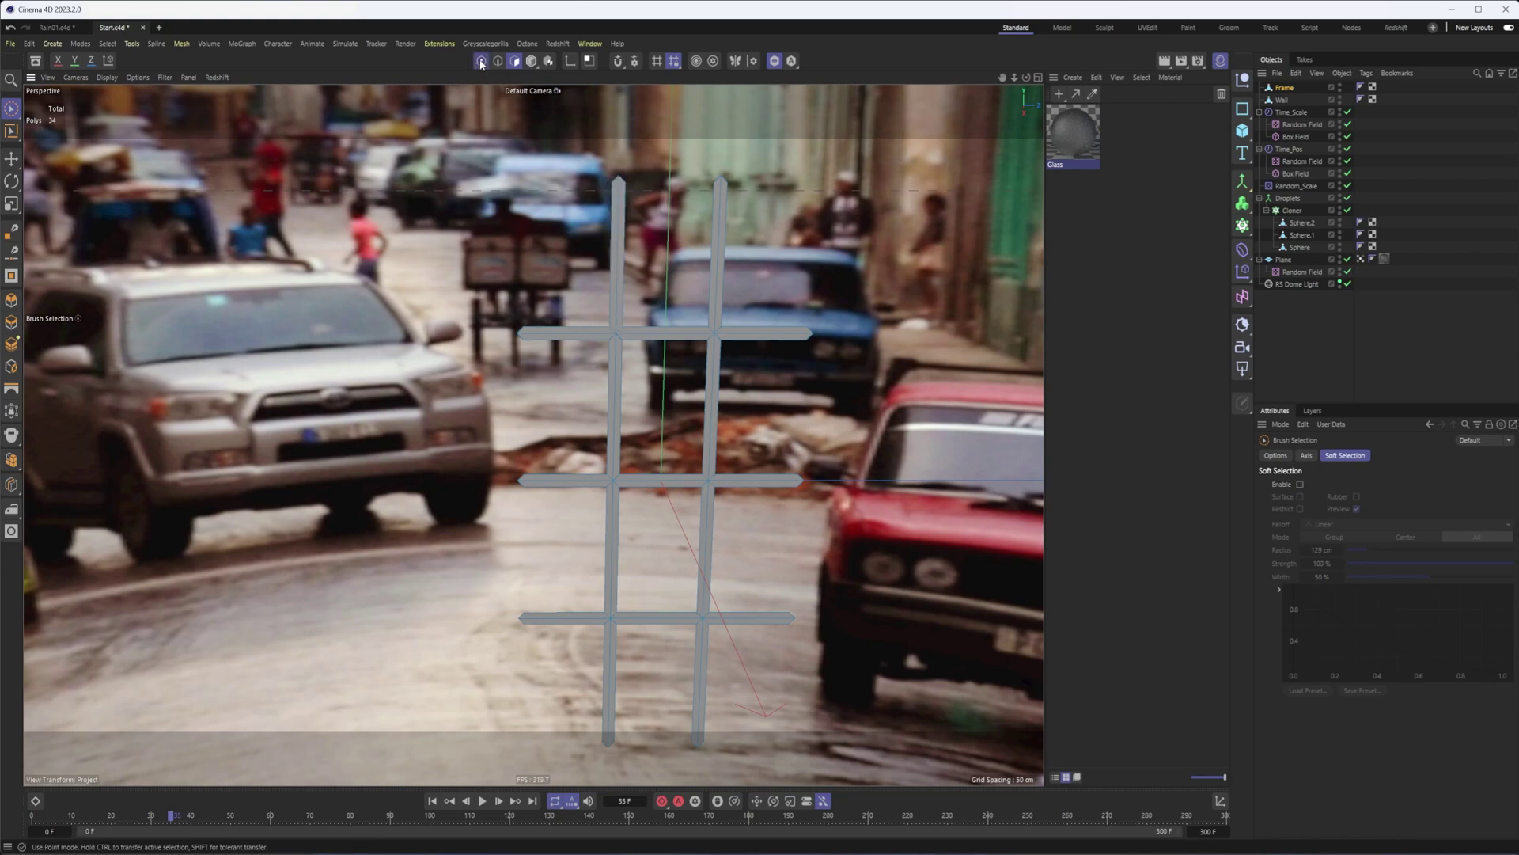
pyautogui.moveTo(8, 114); pyautogui.dragTo(74, 150)
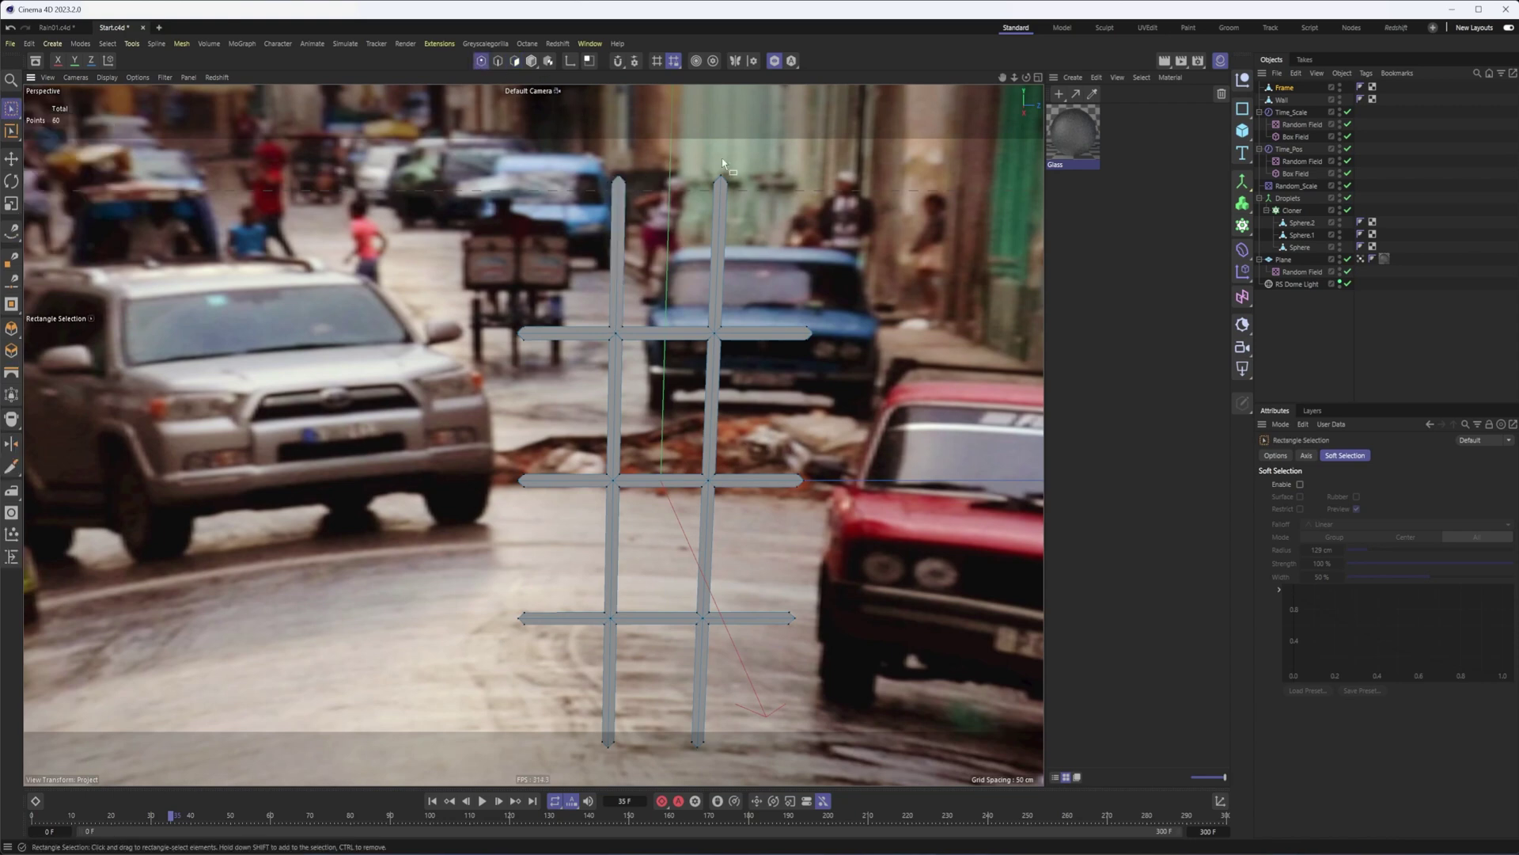
pyautogui.moveTo(554, 152); pyautogui.dragTo(906, 212)
pyautogui.press('t')
pyautogui.moveTo(672, 100); pyautogui.dragTo(672, 153)
pyautogui.click(1220, 801)
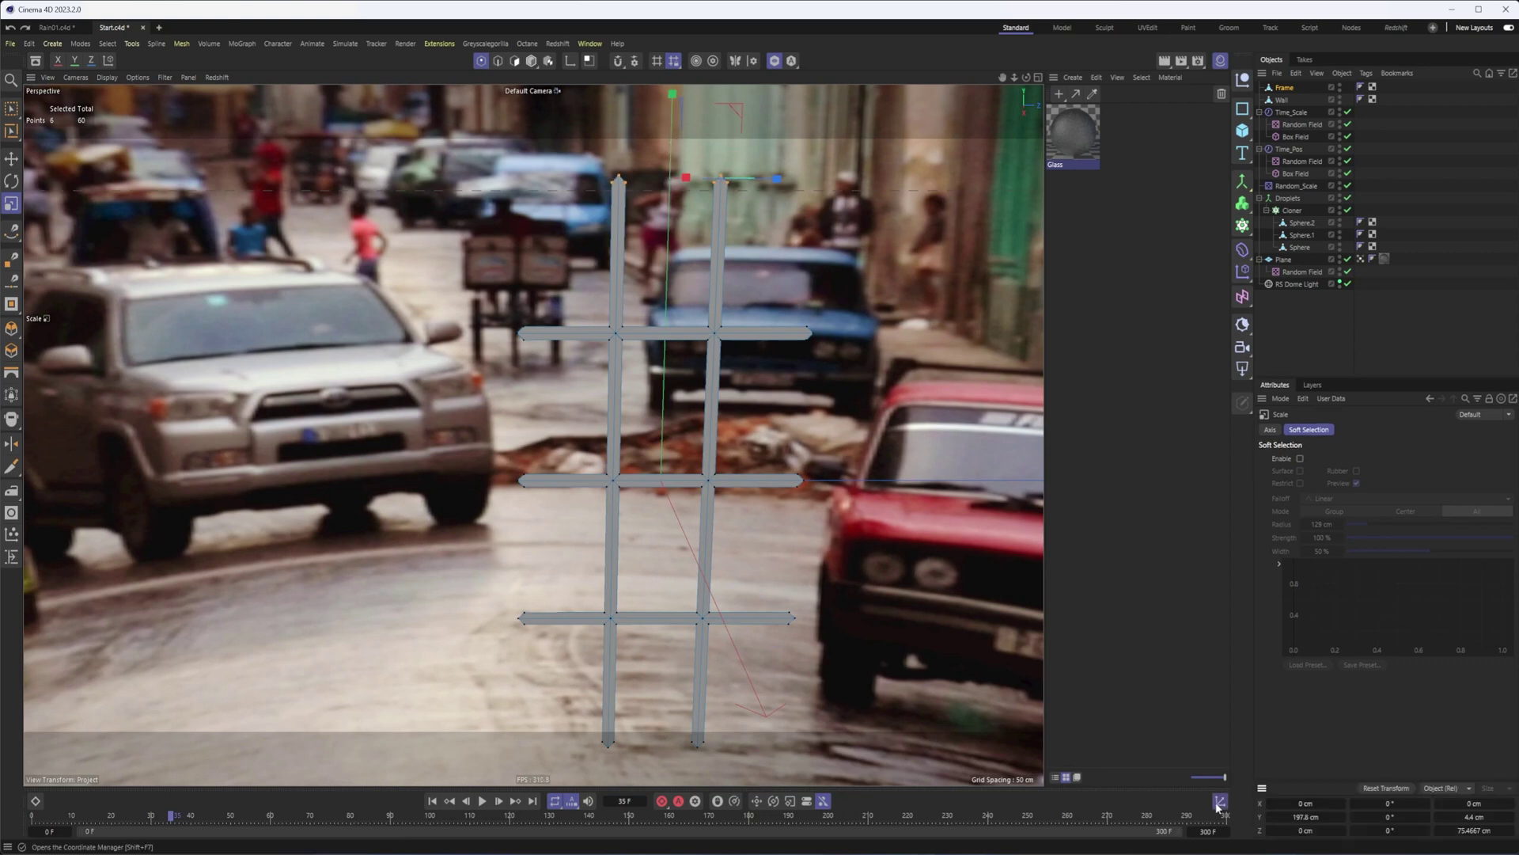
pyautogui.click(1471, 818)
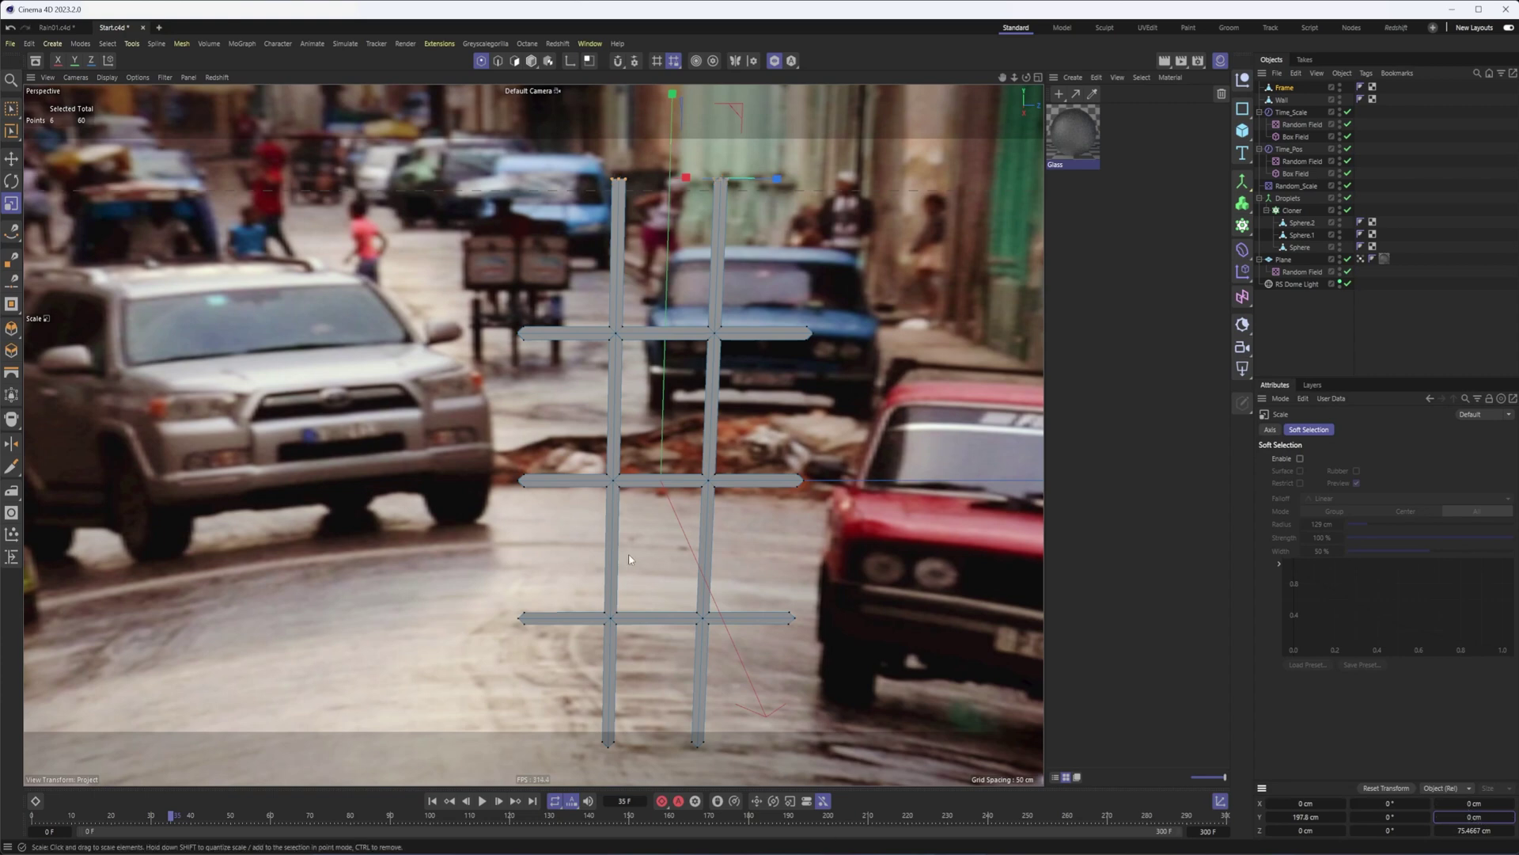
# - Flatten the bottom ends of the vertical bars by selecting their points and setting the Y size to 0
pyautogui.press('space')
pyautogui.moveTo(548, 714); pyautogui.dragTo(826, 771)
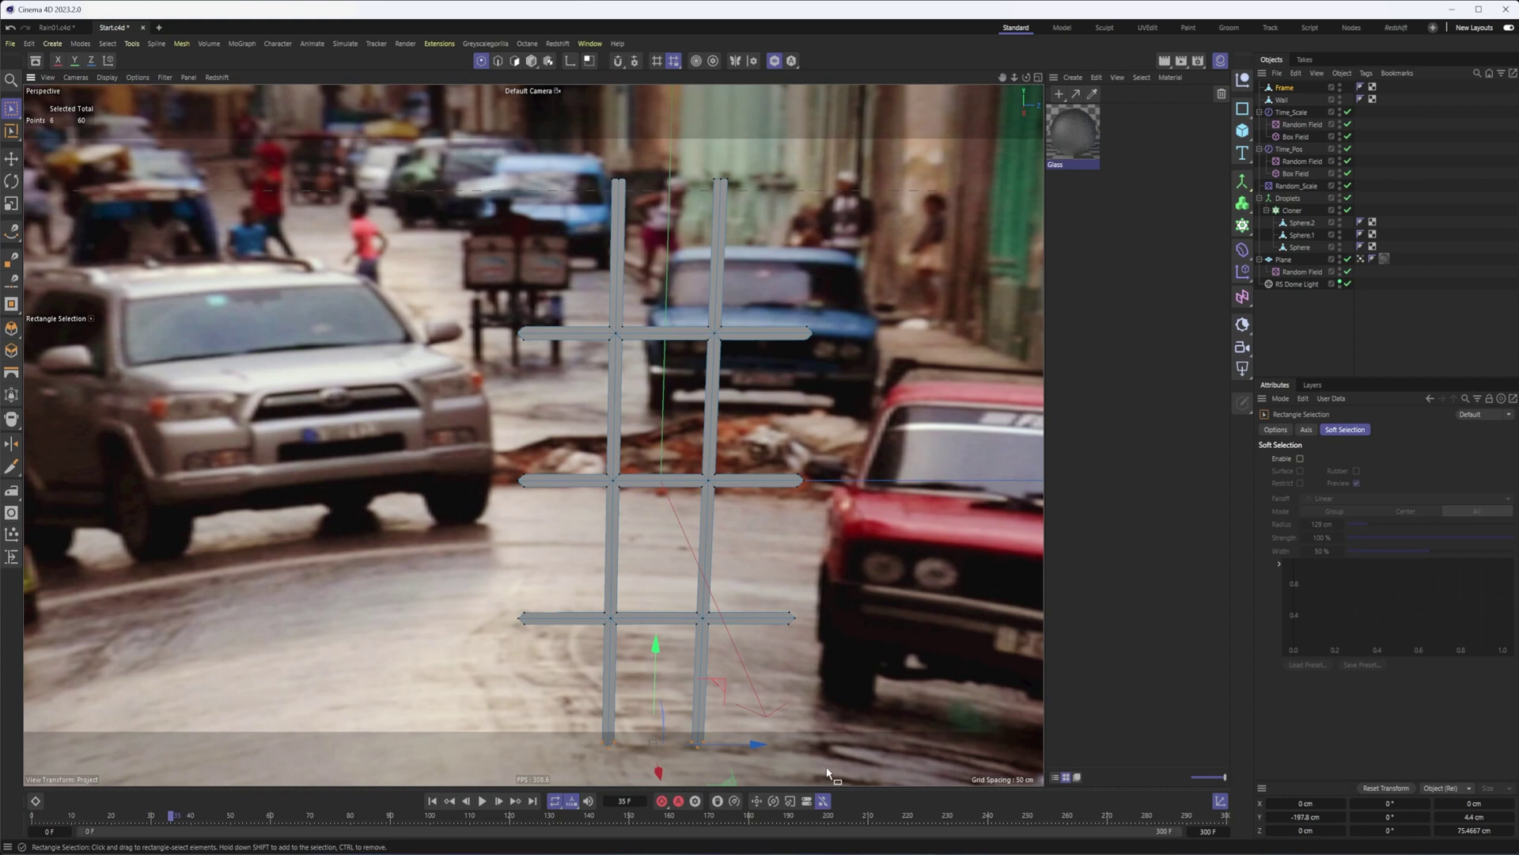
pyautogui.press('Return')
pyautogui.press('space')
pyautogui.press('space')
pyautogui.moveTo(566, 719); pyautogui.dragTo(791, 768)
pyautogui.doubleClick(1474, 817)
pyautogui.write('0')
pyautogui.press('Return')
# - Flatten the pointed ends of the horizontal bars on both sides by changing their Z size
pyautogui.moveTo(463, 243); pyautogui.dragTo(556, 664)
pyautogui.doubleClick(1466, 828)
pyautogui.moveTo(772, 298); pyautogui.dragTo(1022, 741)
pyautogui.doubleClick(1473, 830)
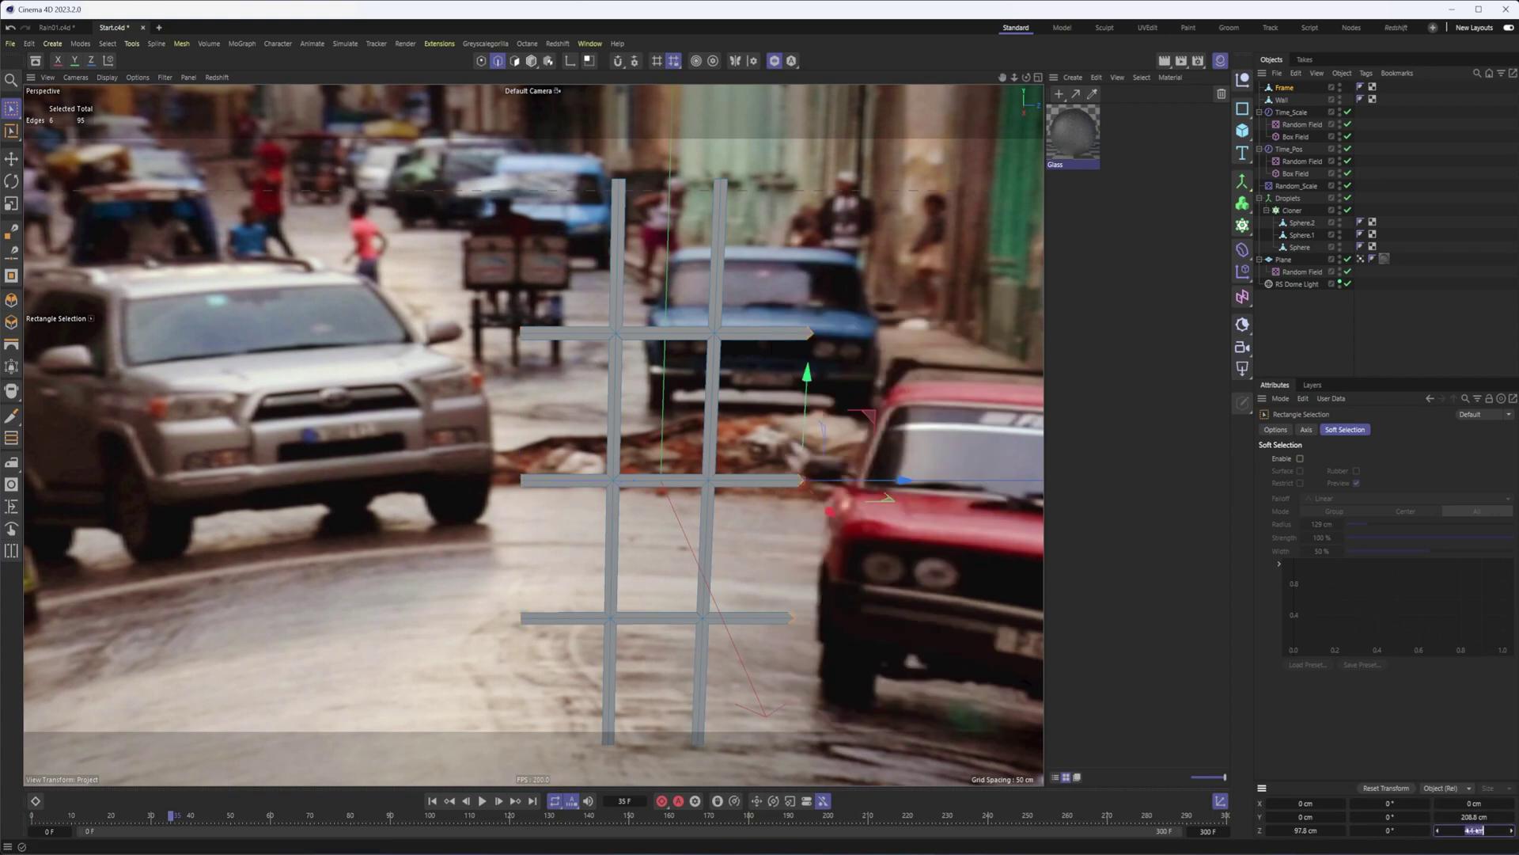
# - Select all polygons of the window bars and hide the RS Dome Light in the viewport
pyautogui.keyDown('alt'); pyautogui.moveTo(605, 339); pyautogui.dragTo(628, 365); pyautogui.keyUp('alt')
pyautogui.click(513, 62)
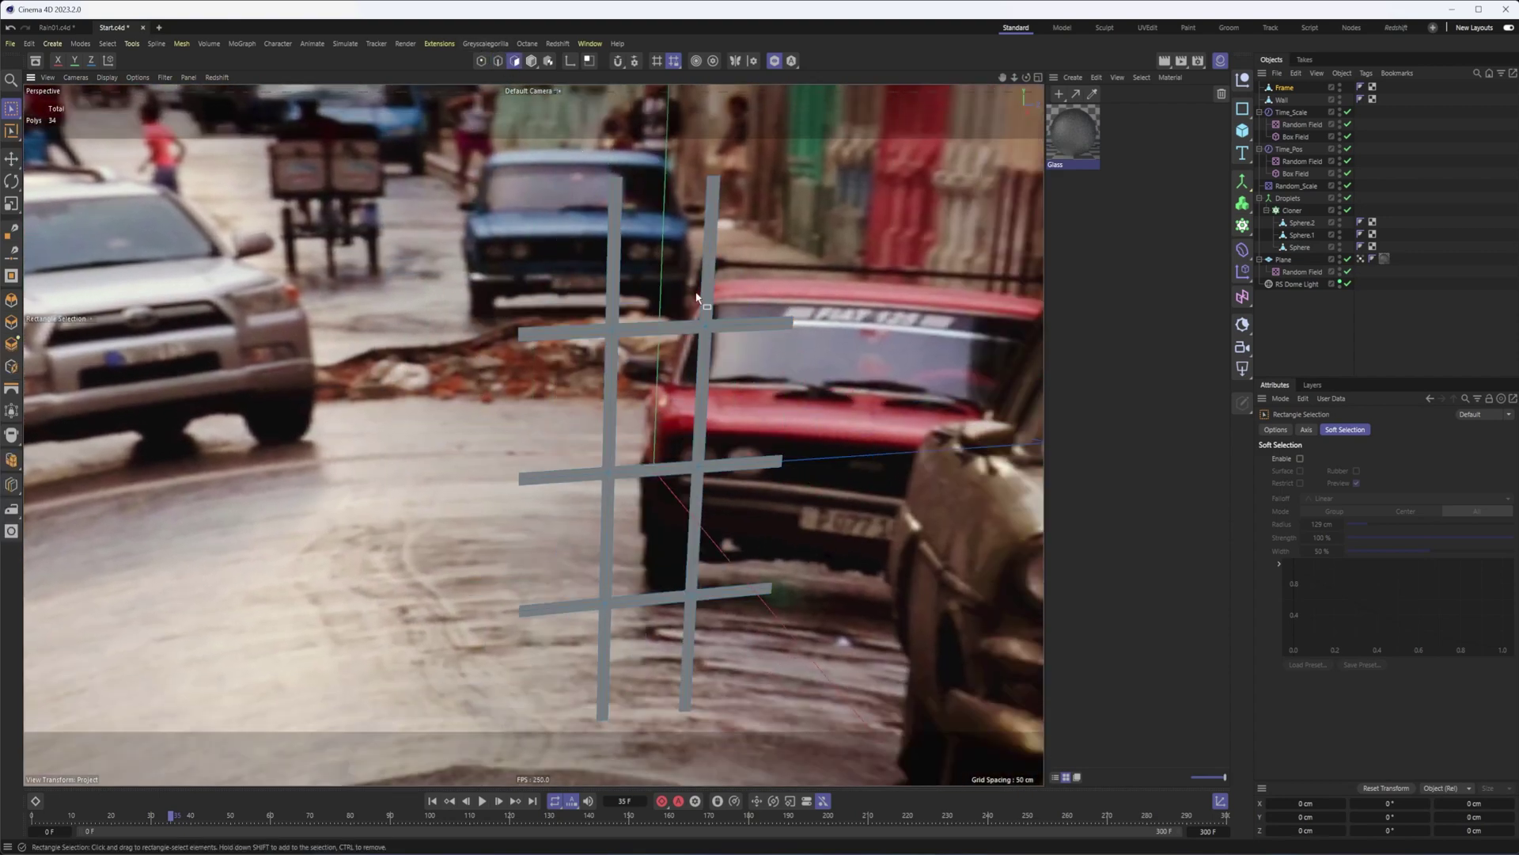
pyautogui.hotkey('ctrl', 'a')
pyautogui.keyDown('alt'); pyautogui.moveTo(680, 348); pyautogui.dragTo(713, 331); pyautogui.keyUp('alt')
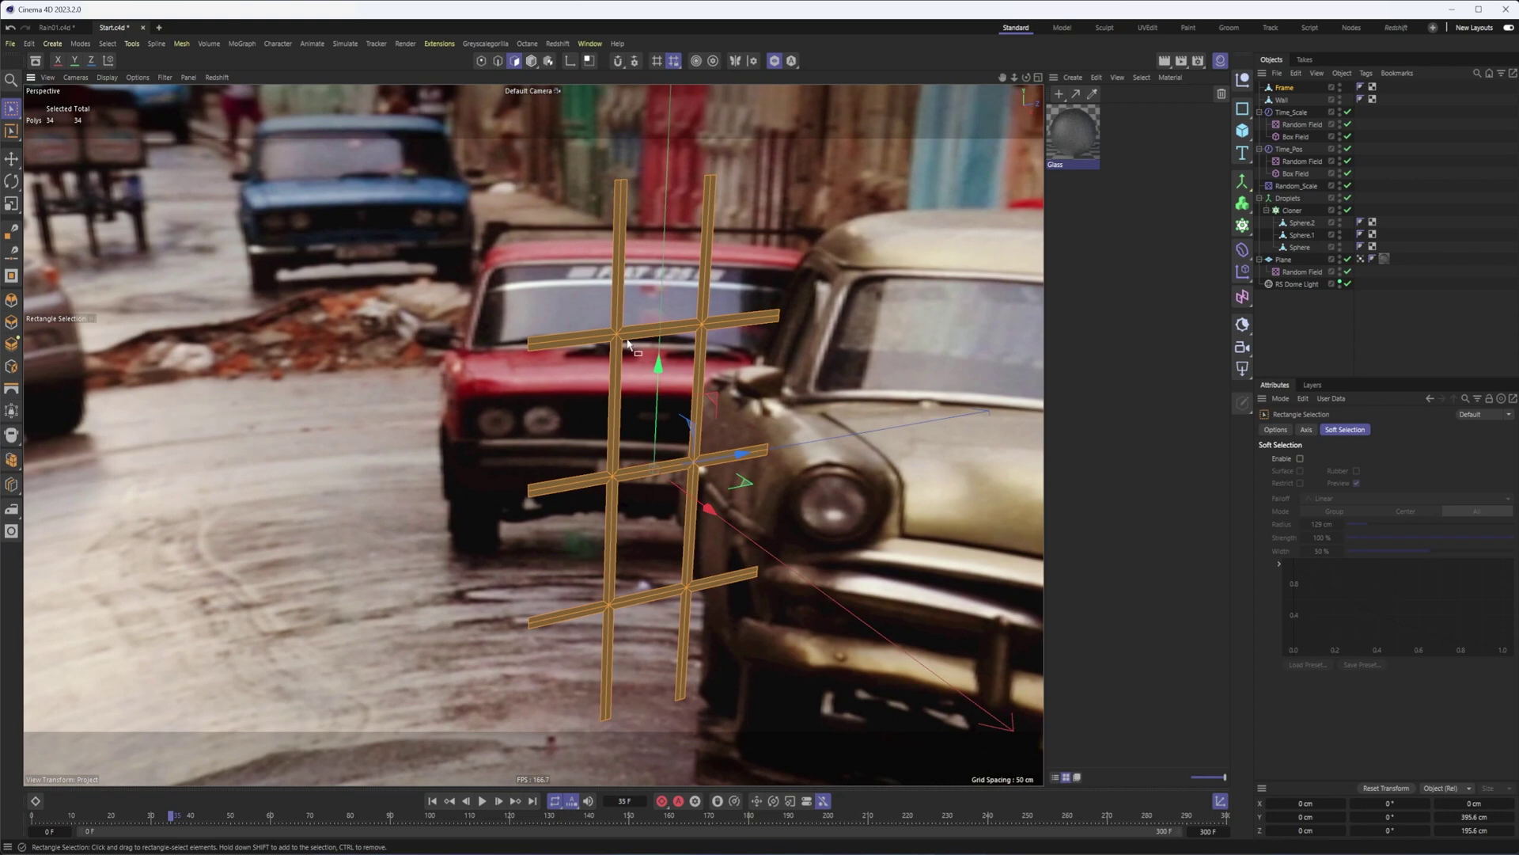
pyautogui.click(1340, 281)
pyautogui.moveTo(726, 429)
pyautogui.keyDown('alt'); pyautogui.mouseDown()
pyautogui.moveTo(709, 434)
pyautogui.moveTo(726, 451)
pyautogui.mouseUp(); pyautogui.keyUp('alt')
pyautogui.keyDown('alt'); pyautogui.moveTo(726, 451); pyautogui.dragTo(684, 424, button='middle'); pyautogui.keyUp('alt')
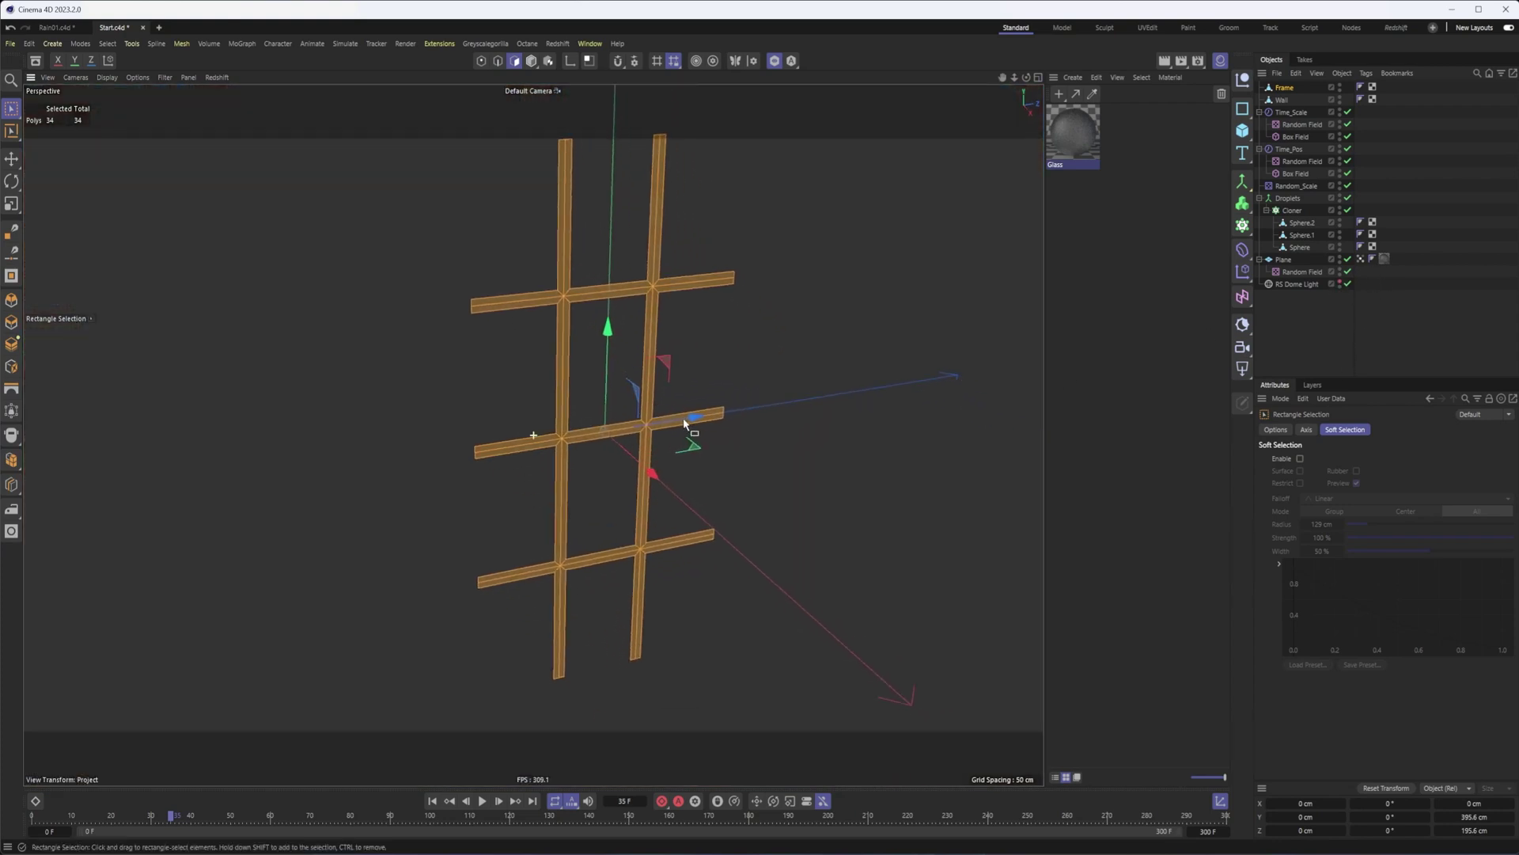
# - Extrude the selected bar polygons with Create Caps enabled by an offset of about -3.89 cm
pyautogui.rightClick(790, 235)
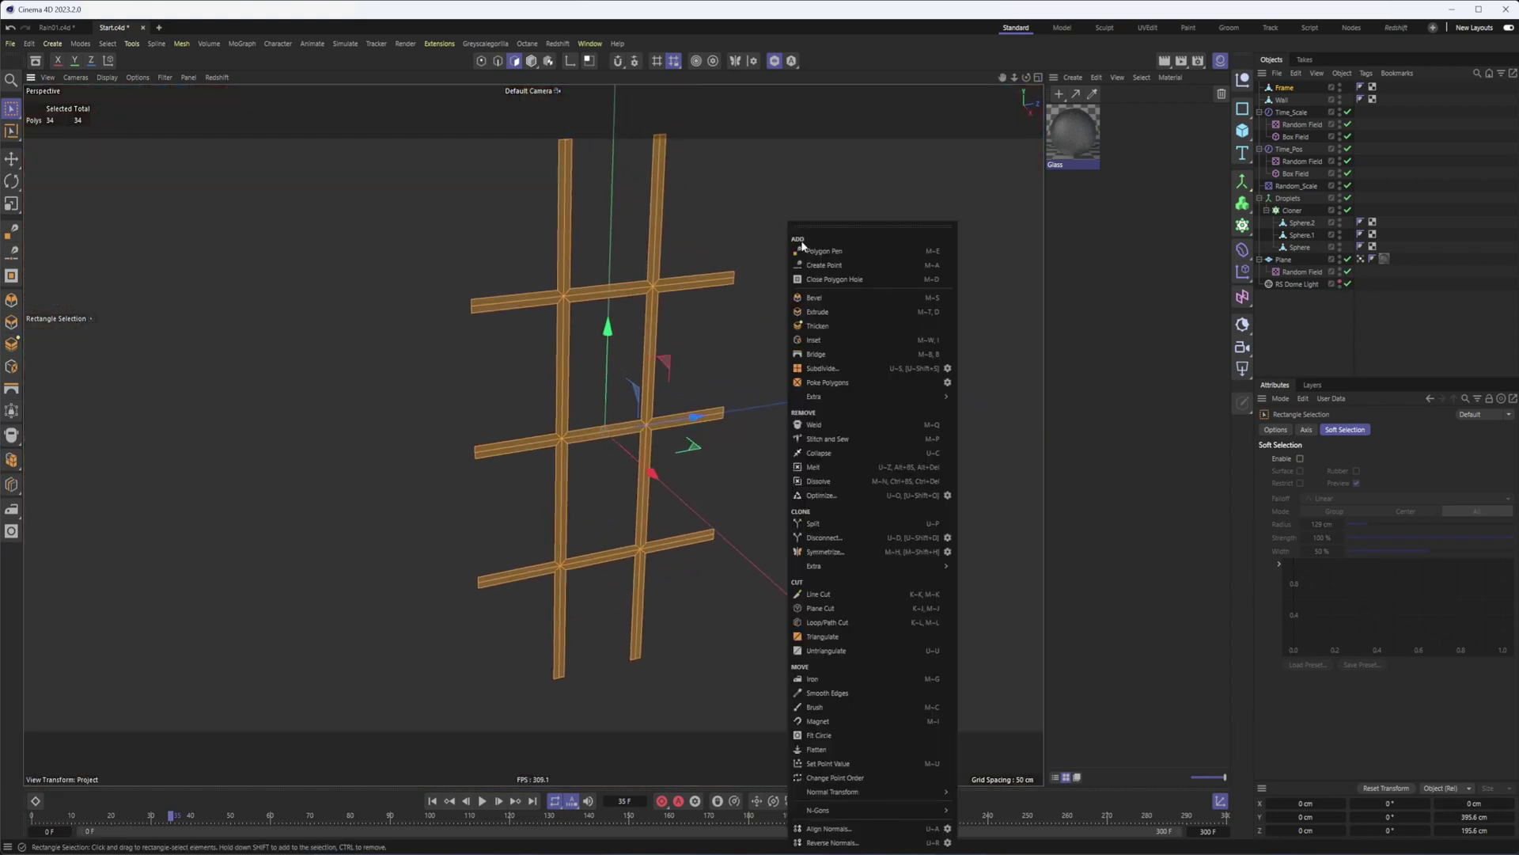
pyautogui.click(842, 315)
pyautogui.click(1330, 542)
pyautogui.keyDown('alt'); pyautogui.moveTo(847, 362); pyautogui.dragTo(918, 372); pyautogui.keyUp('alt')
pyautogui.keyDown('alt'); pyautogui.moveTo(643, 308); pyautogui.dragTo(720, 285, button='right'); pyautogui.keyUp('alt')
pyautogui.keyDown('alt'); pyautogui.moveTo(721, 280); pyautogui.dragTo(765, 377); pyautogui.keyUp('alt')
pyautogui.moveTo(1019, 429); pyautogui.dragTo(740, 398)
pyautogui.keyDown('alt'); pyautogui.moveTo(528, 410); pyautogui.dragTo(687, 287); pyautogui.keyUp('alt')
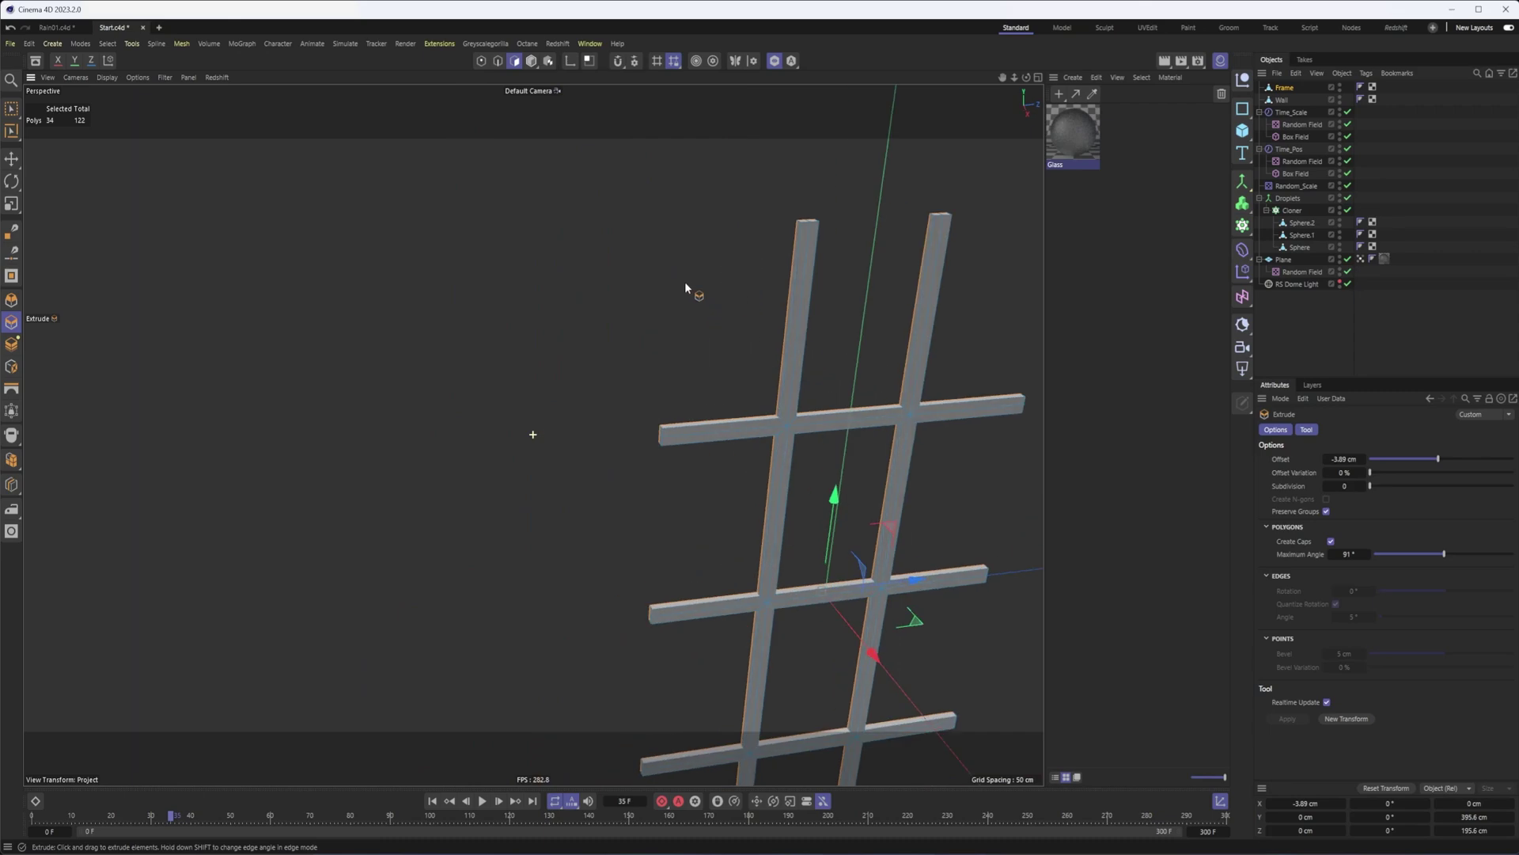
# - Turn off viewport solo to show the wall, glass and droplets together with the frame
pyautogui.click(775, 62)
pyautogui.keyDown('alt'); pyautogui.moveTo(905, 503); pyautogui.dragTo(651, 163, button='middle'); pyautogui.keyUp('alt')
pyautogui.keyDown('alt'); pyautogui.moveTo(639, 439); pyautogui.dragTo(705, 439); pyautogui.keyUp('alt')
pyautogui.keyDown('alt'); pyautogui.moveTo(705, 438); pyautogui.dragTo(786, 464, button='middle'); pyautogui.keyUp('alt')
pyautogui.keyDown('alt'); pyautogui.moveTo(786, 464); pyautogui.dragTo(815, 476); pyautogui.keyUp('alt')
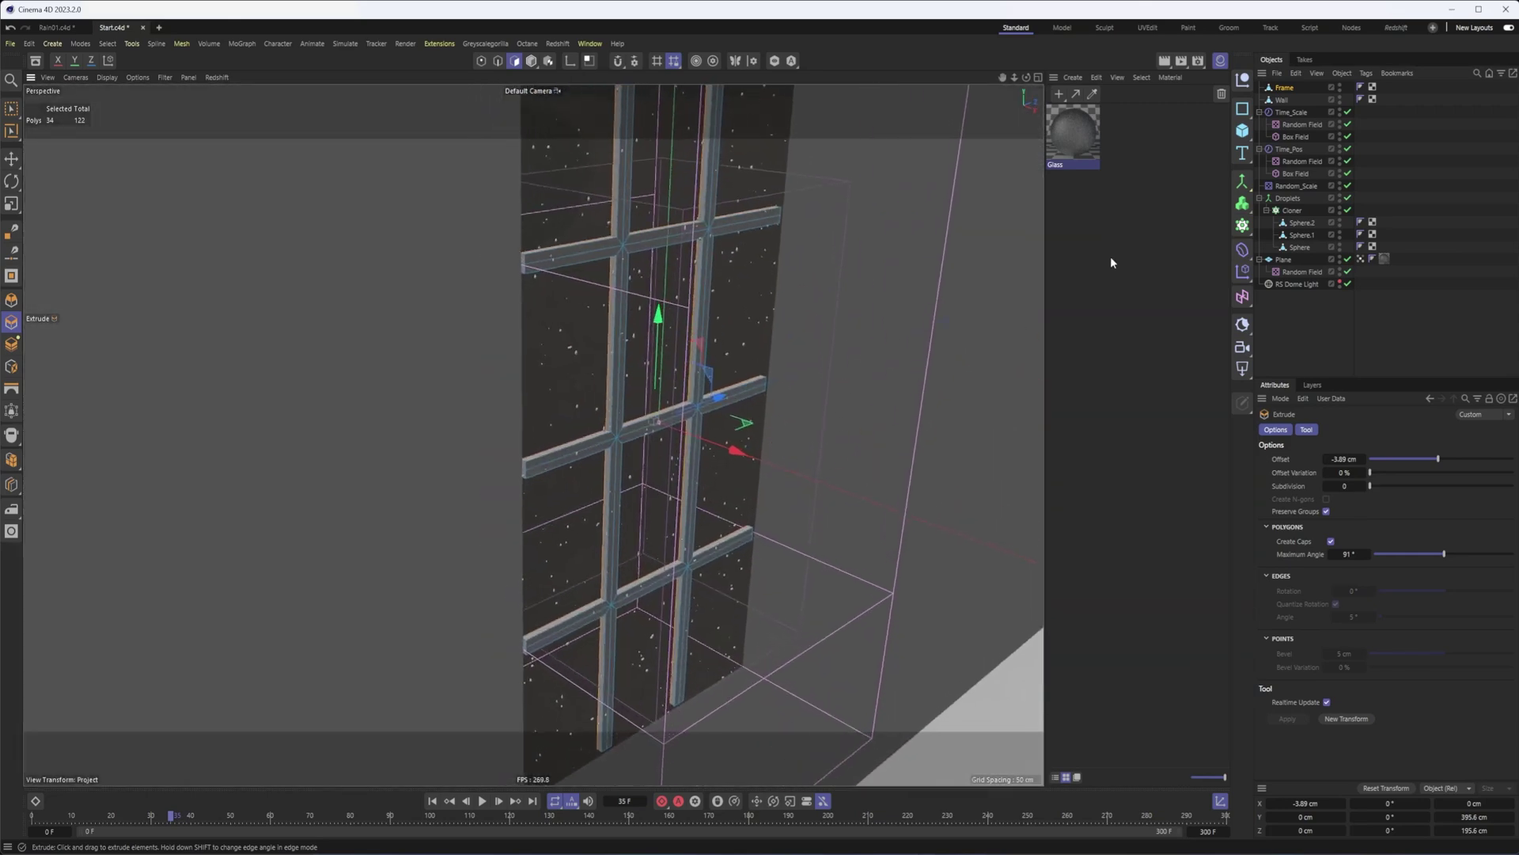
# - Prepare to select edges on the Wall object using Rectangle Selection with Tolerant Selection enabled
pyautogui.click(1282, 101)
pyautogui.keyDown('alt'); pyautogui.moveTo(825, 231); pyautogui.dragTo(832, 257, button='middle'); pyautogui.keyUp('alt')
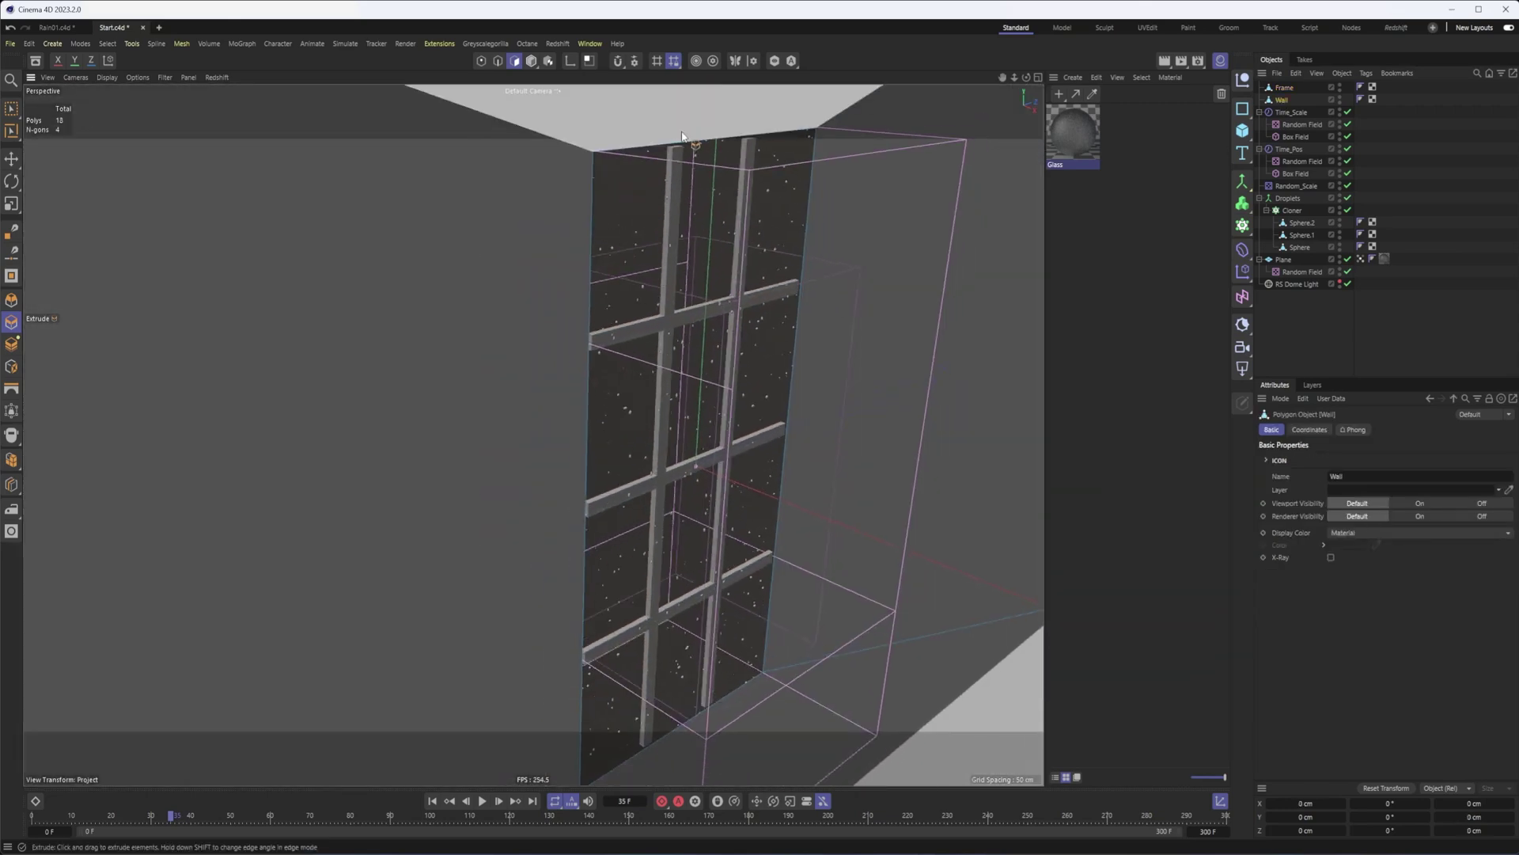
pyautogui.press('0')
pyautogui.click(496, 64)
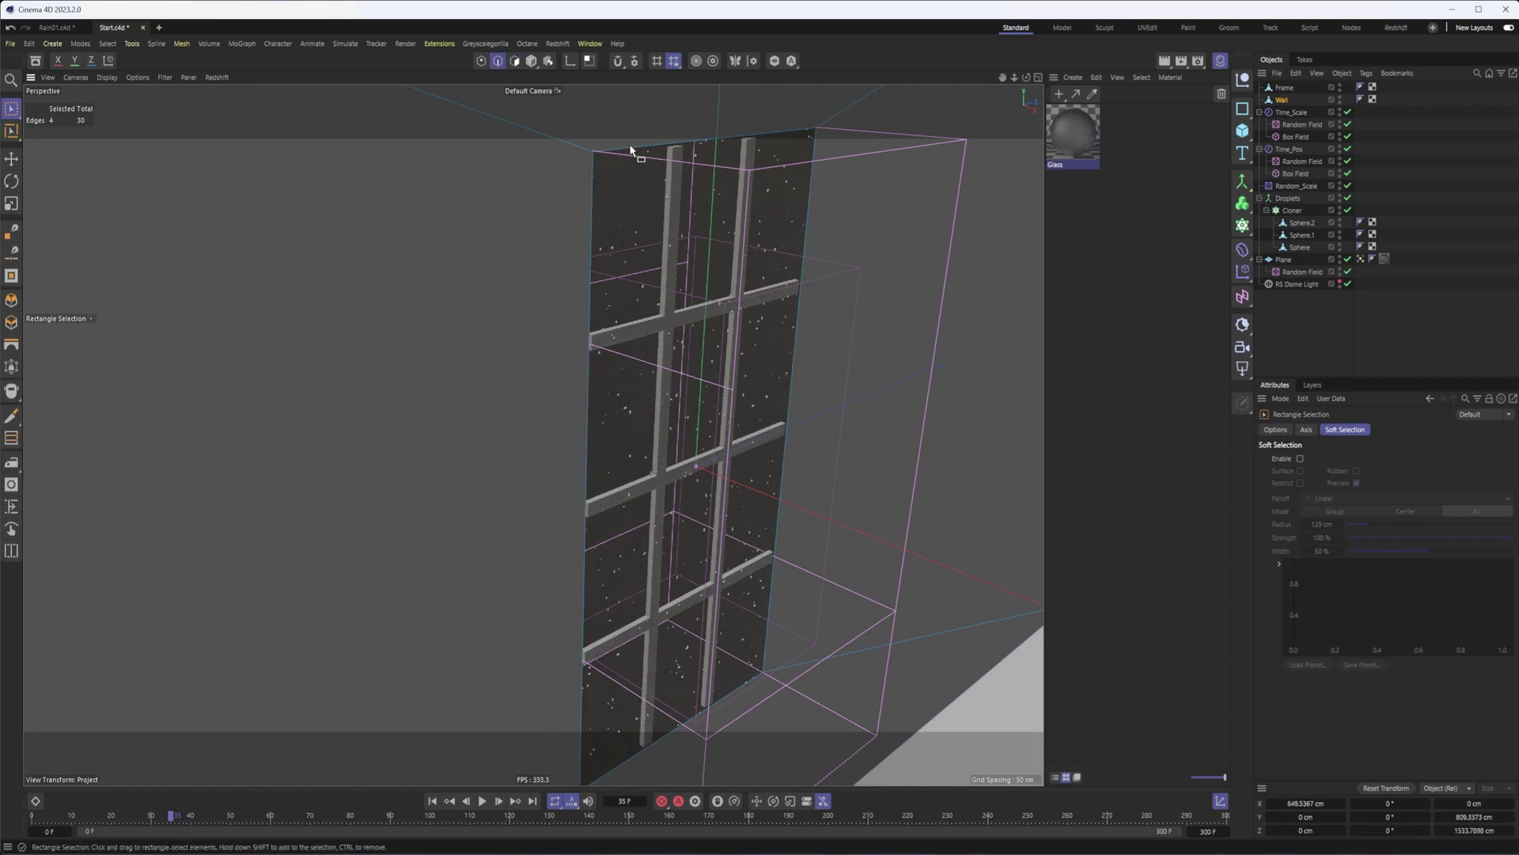
pyautogui.click(626, 134)
pyautogui.press('e')
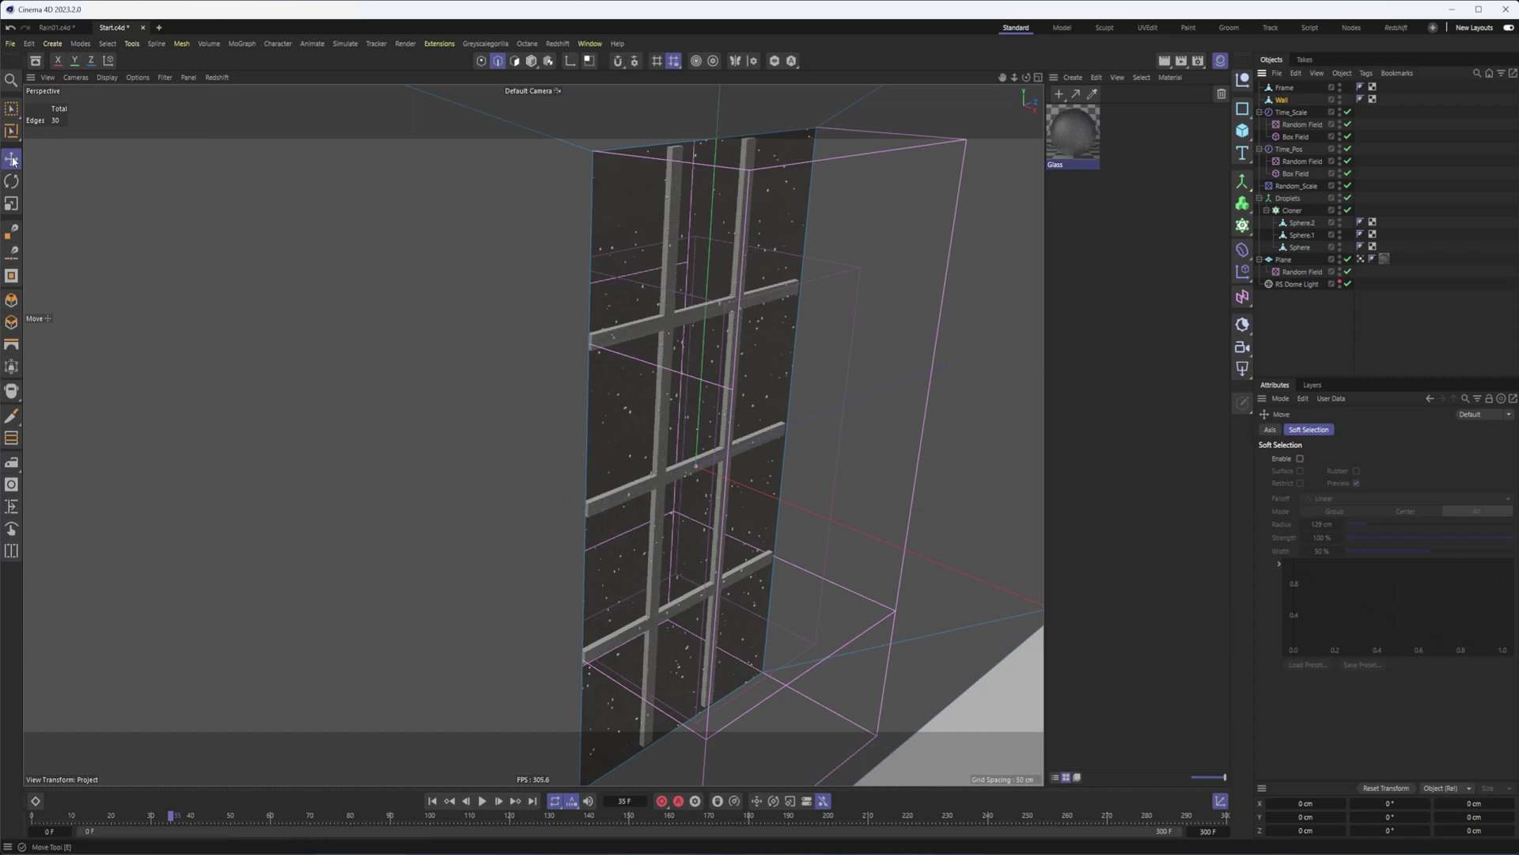
pyautogui.click(11, 109)
pyautogui.click(1275, 429)
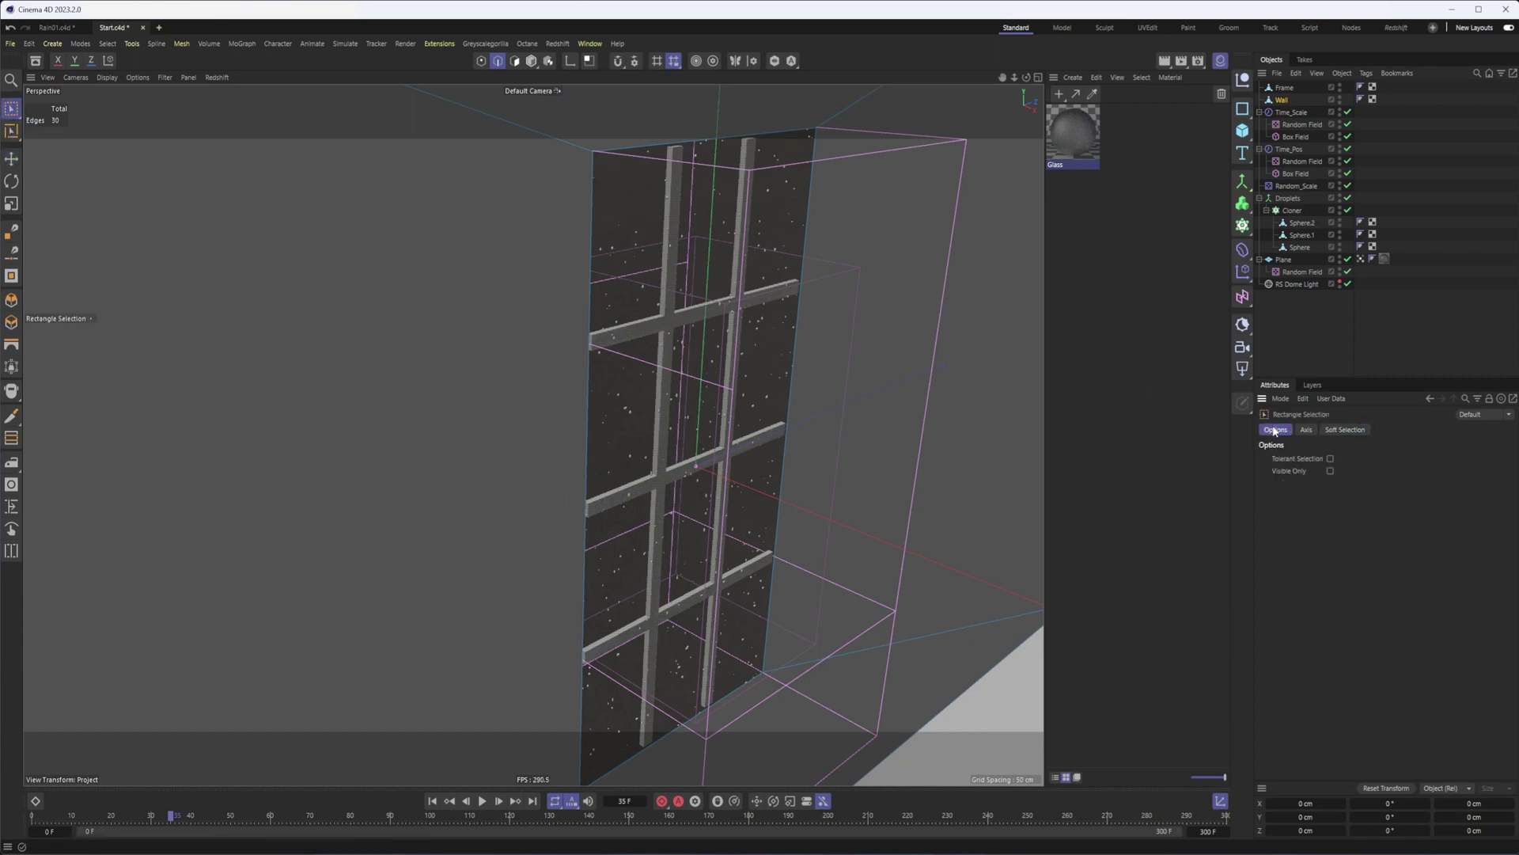
pyautogui.click(1331, 458)
# - Select the wall edges all around the window opening, removing stray floor edges from the selection
pyautogui.keyDown('alt'); pyautogui.moveTo(766, 396); pyautogui.dragTo(703, 402); pyautogui.keyUp('alt')
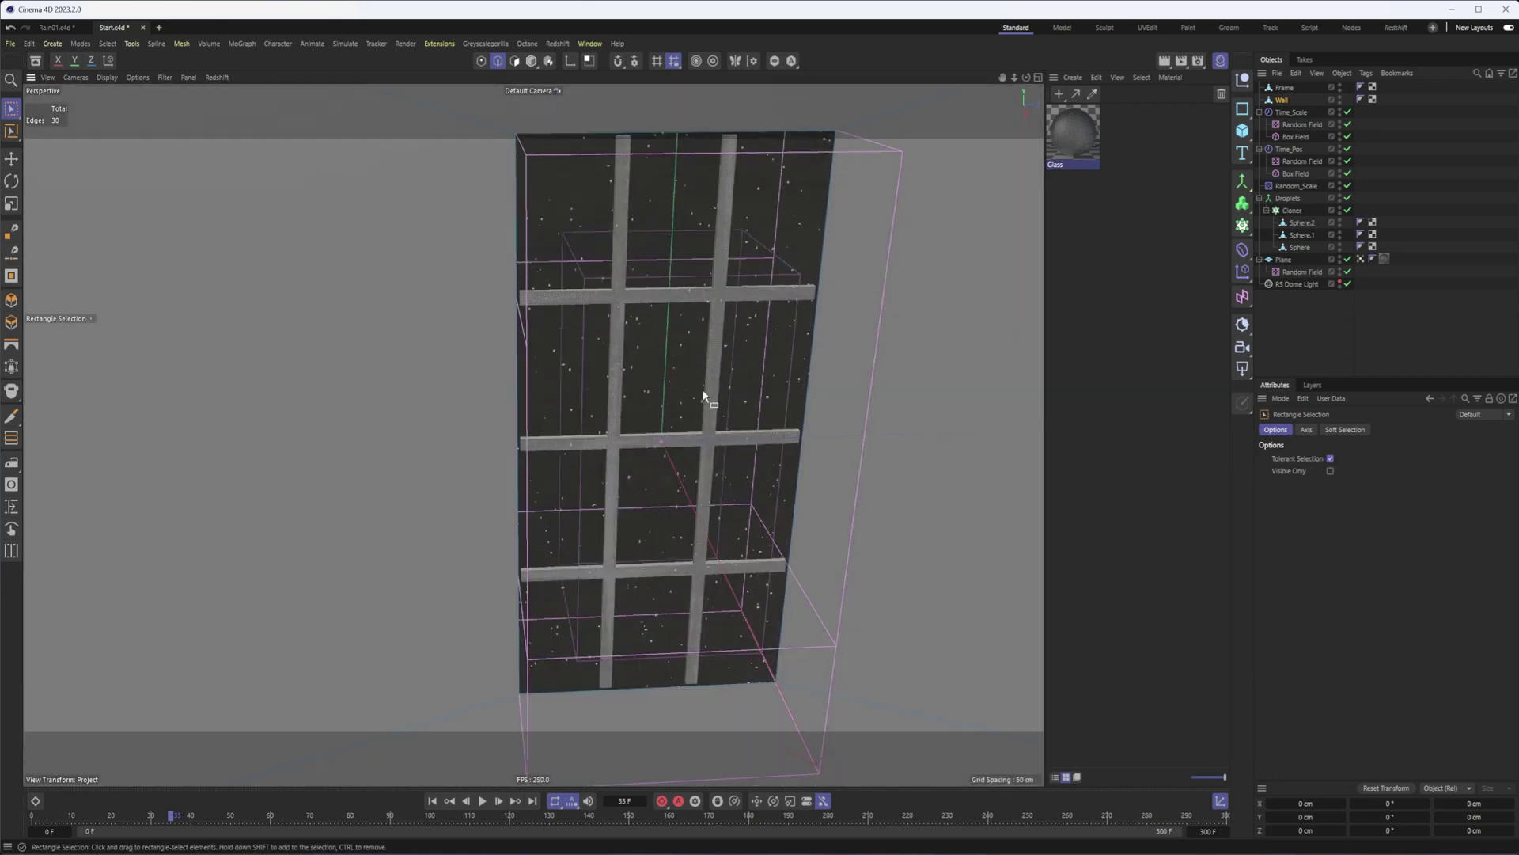
pyautogui.moveTo(553, 104); pyautogui.dragTo(591, 190)
pyautogui.keyDown('shift'); pyautogui.moveTo(408, 222); pyautogui.dragTo(555, 286); pyautogui.keyUp('shift')
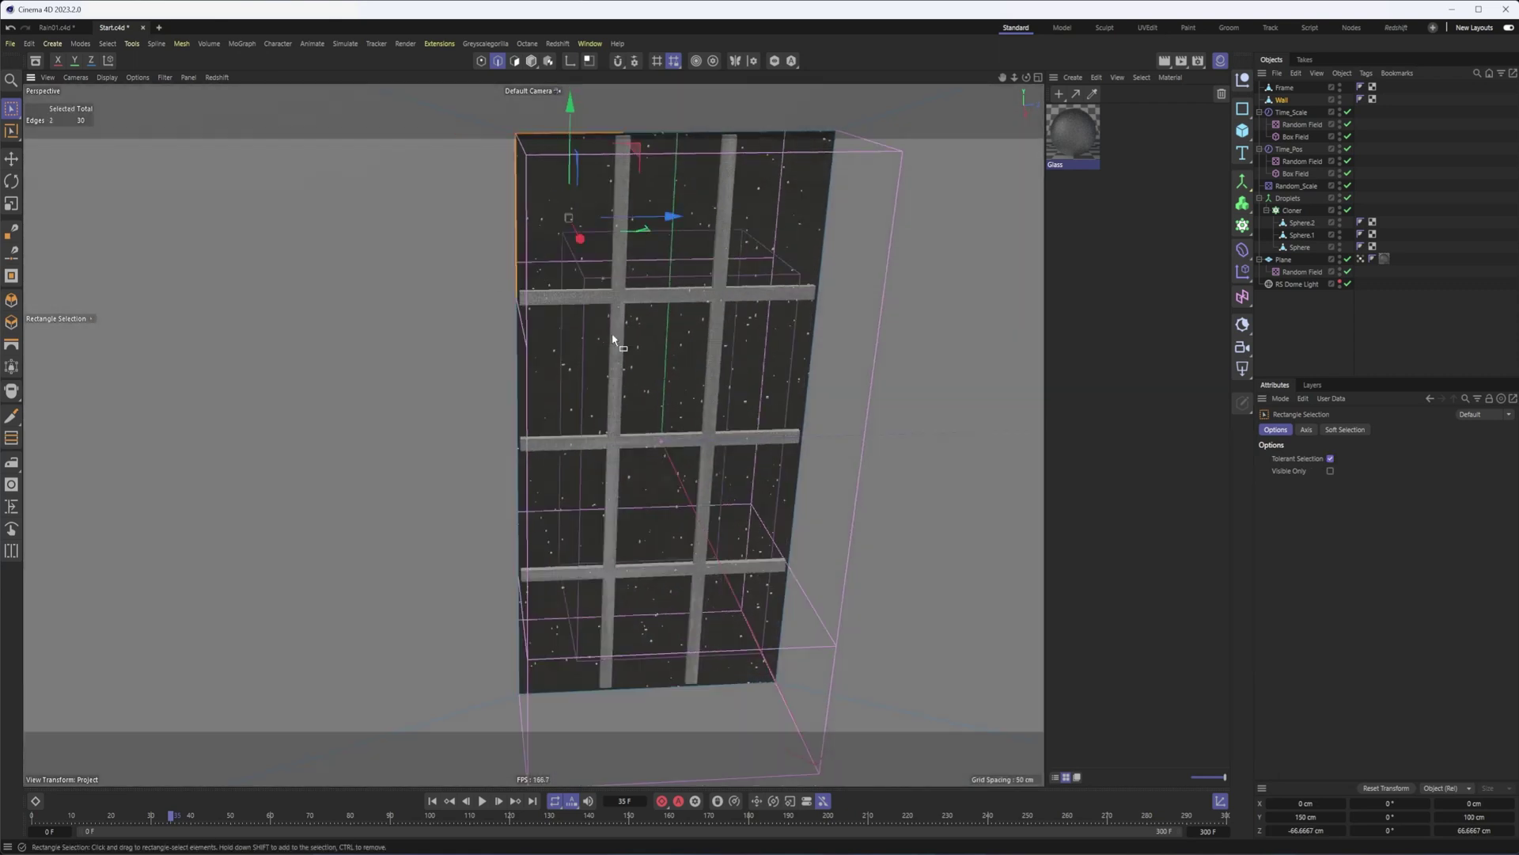
pyautogui.keyDown('alt'); pyautogui.moveTo(769, 345); pyautogui.dragTo(656, 310, button='middle'); pyautogui.keyUp('alt')
pyautogui.keyDown('shift'); pyautogui.moveTo(664, 197); pyautogui.dragTo(784, 467); pyautogui.keyUp('shift')
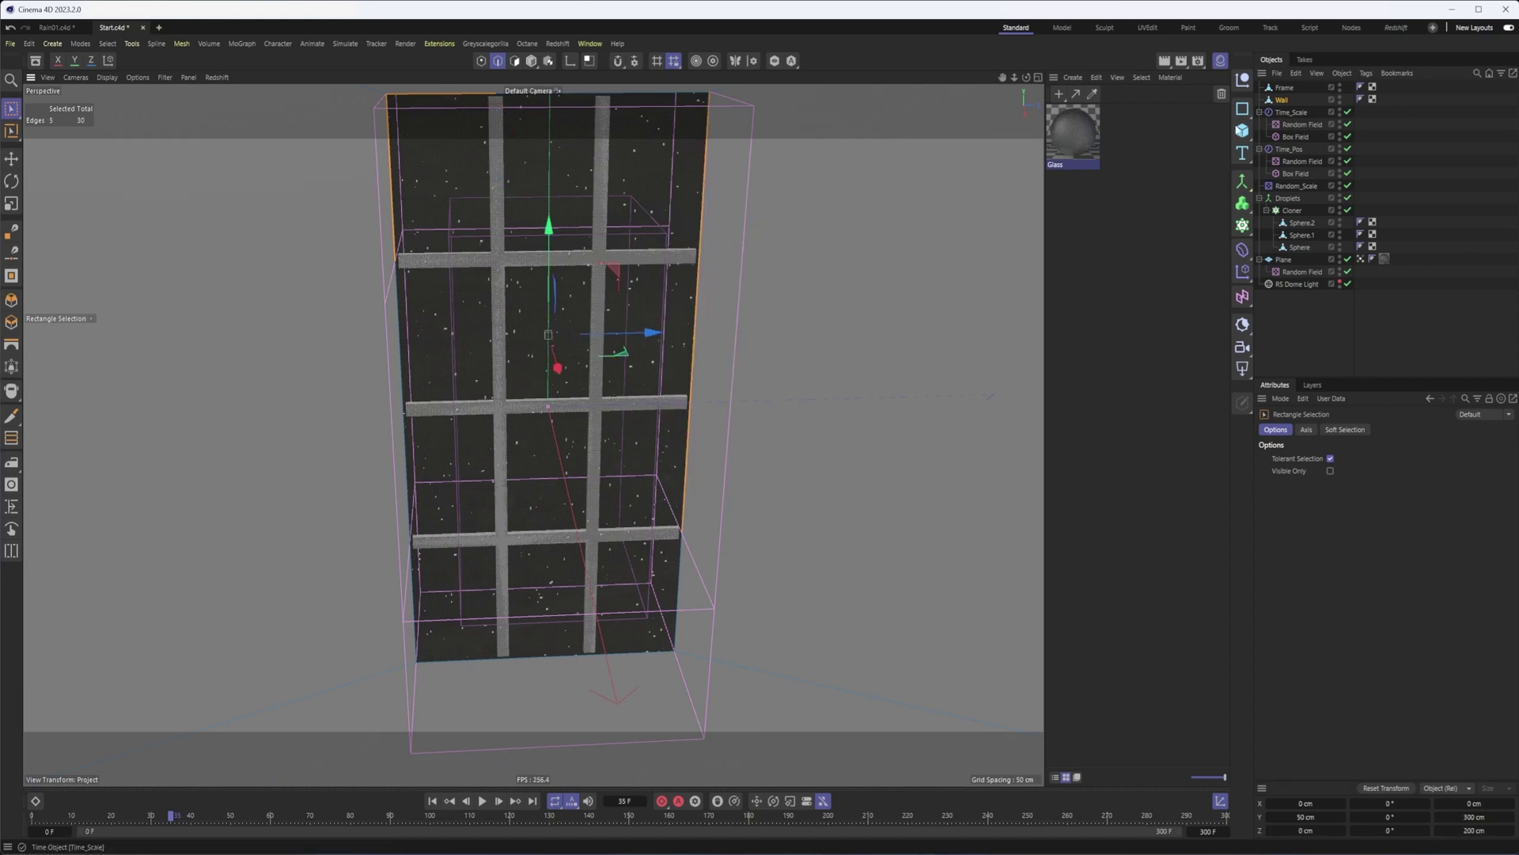
pyautogui.keyDown('alt'); pyautogui.moveTo(814, 345); pyautogui.dragTo(737, 406, button='right'); pyautogui.keyUp('alt')
pyautogui.keyDown('shift'); pyautogui.moveTo(407, 269); pyautogui.dragTo(902, 756); pyautogui.keyUp('shift')
pyautogui.keyDown('alt'); pyautogui.moveTo(795, 429); pyautogui.dragTo(852, 485, button='middle'); pyautogui.keyUp('alt')
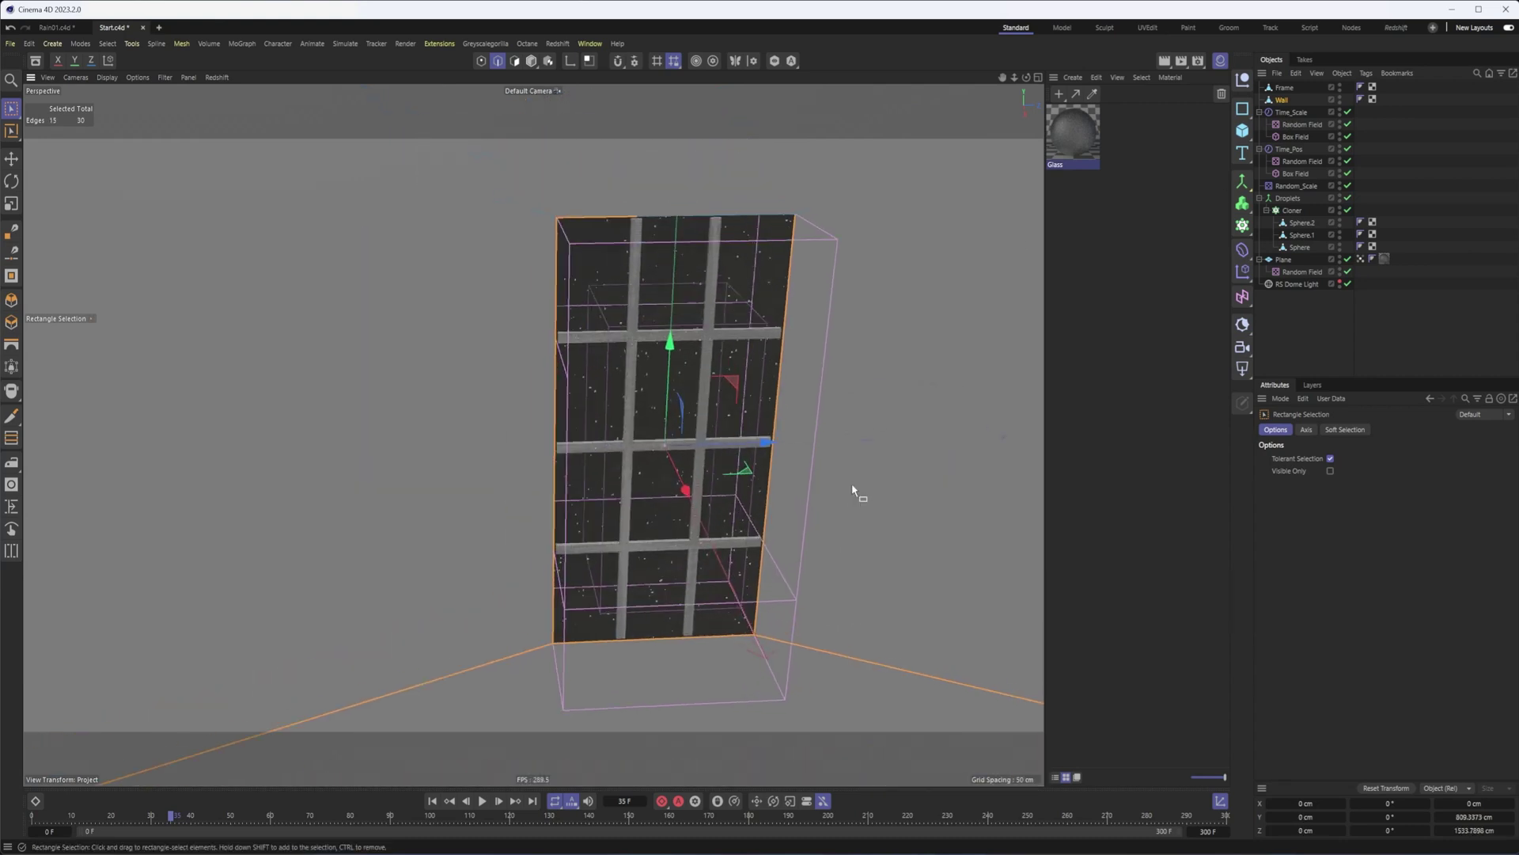
pyautogui.keyDown('ctrl'); pyautogui.moveTo(491, 580); pyautogui.dragTo(439, 712); pyautogui.keyUp('ctrl')
pyautogui.keyDown('ctrl'); pyautogui.moveTo(883, 613); pyautogui.dragTo(843, 687); pyautogui.keyUp('ctrl')
pyautogui.keyDown('shift'); pyautogui.moveTo(620, 172); pyautogui.dragTo(778, 236); pyautogui.keyUp('shift')
# - Extrude the selected wall edges about 12.8 cm in the negative X direction to give the window opening depth
pyautogui.keyDown('alt'); pyautogui.moveTo(633, 330); pyautogui.dragTo(697, 312); pyautogui.keyUp('alt')
pyautogui.keyDown('alt'); pyautogui.moveTo(735, 489); pyautogui.dragTo(766, 360, button='middle'); pyautogui.keyUp('alt')
pyautogui.scroll(4, 747, 465)
pyautogui.moveTo(766, 359)
pyautogui.keyDown('alt'); pyautogui.mouseDown()
pyautogui.moveTo(785, 389)
pyautogui.moveTo(780, 373)
pyautogui.mouseUp(); pyautogui.keyUp('alt')
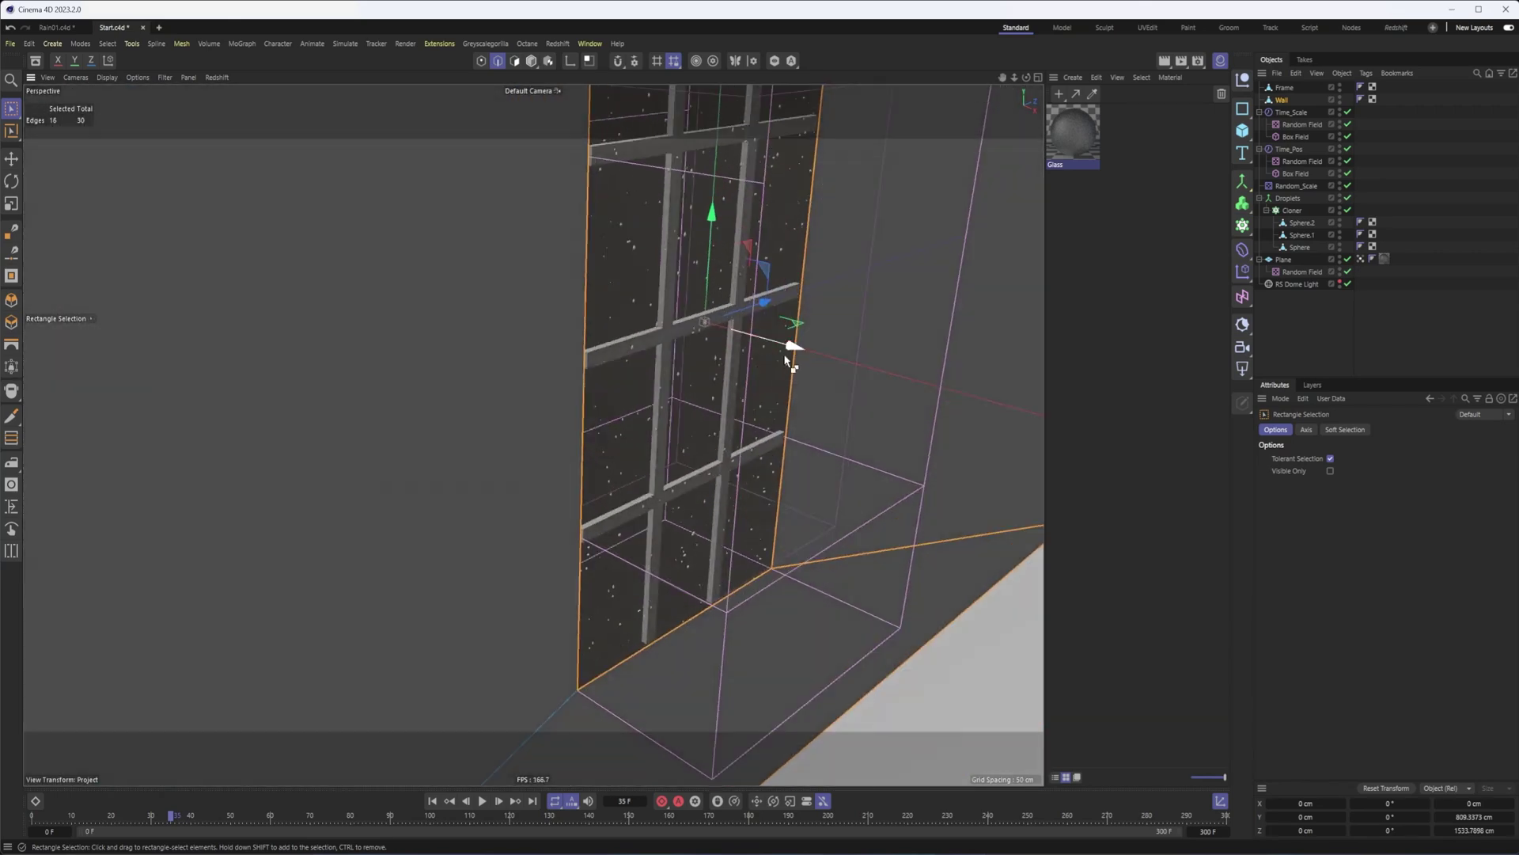
pyautogui.keyDown('ctrl'); pyautogui.moveTo(791, 346); pyautogui.dragTo(773, 345); pyautogui.keyUp('ctrl')
pyautogui.keyDown('alt'); pyautogui.moveTo(773, 344); pyautogui.dragTo(780, 373); pyautogui.keyUp('alt')
pyautogui.keyDown('alt'); pyautogui.moveTo(724, 589); pyautogui.dragTo(855, 541, button='right'); pyautogui.keyUp('alt')
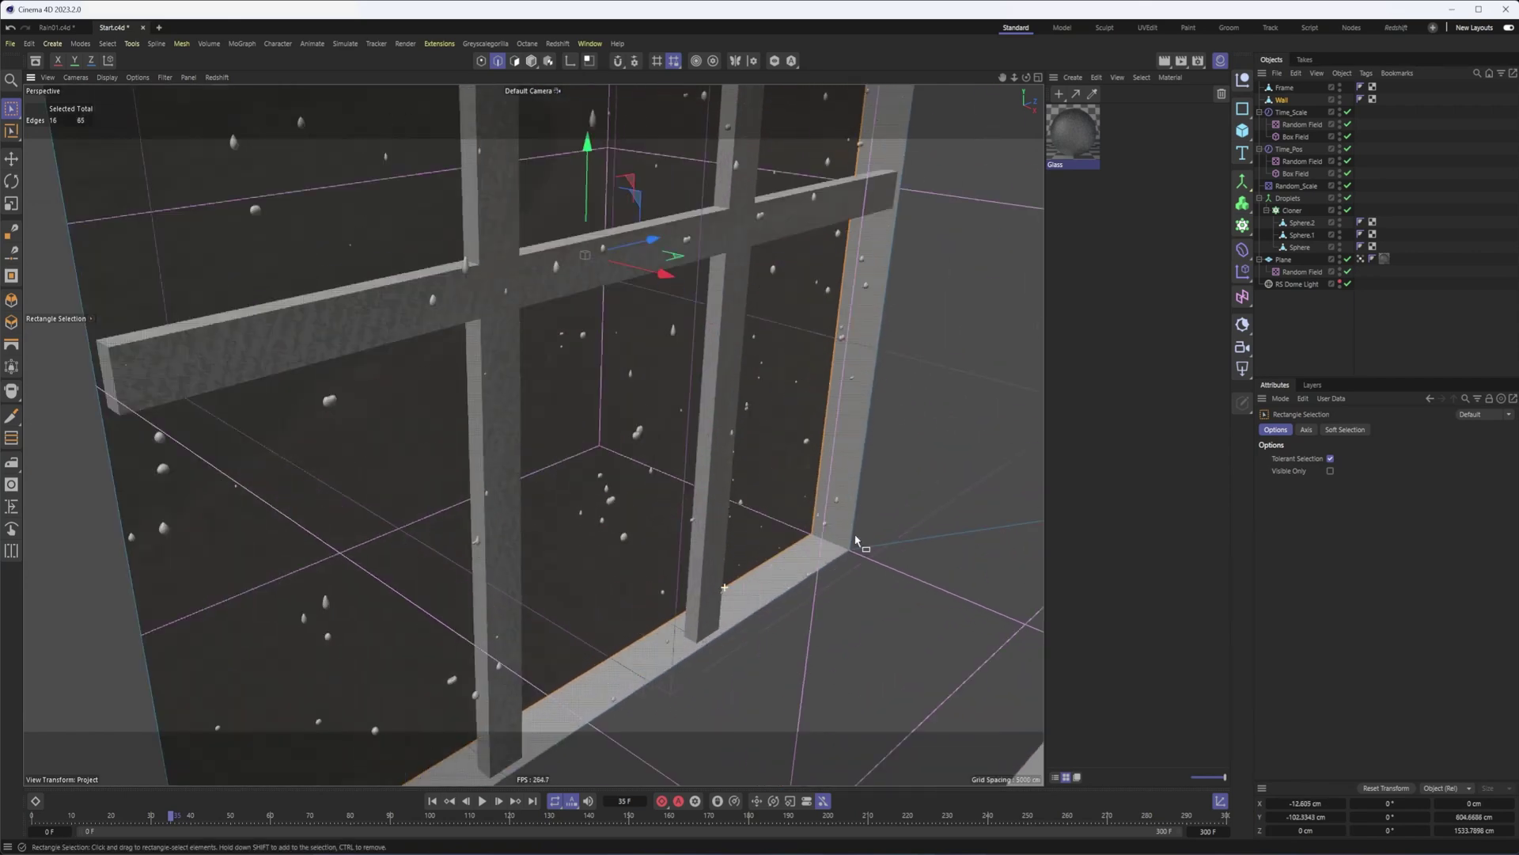
pyautogui.keyDown('alt'); pyautogui.moveTo(855, 541); pyautogui.dragTo(839, 372, button='middle'); pyautogui.keyUp('alt')
pyautogui.moveTo(801, 390)
pyautogui.keyDown('alt'); pyautogui.mouseDown()
pyautogui.moveTo(853, 371)
pyautogui.moveTo(835, 360)
pyautogui.moveTo(833, 394)
pyautogui.moveTo(794, 432)
pyautogui.moveTo(755, 397)
pyautogui.moveTo(750, 360)
pyautogui.mouseUp(); pyautogui.keyUp('alt')
pyautogui.keyDown('alt'); pyautogui.moveTo(750, 357); pyautogui.dragTo(533, 434, button='right'); pyautogui.keyUp('alt')
pyautogui.keyDown('alt'); pyautogui.moveTo(479, 437); pyautogui.dragTo(478, 567, button='middle'); pyautogui.keyUp('alt')
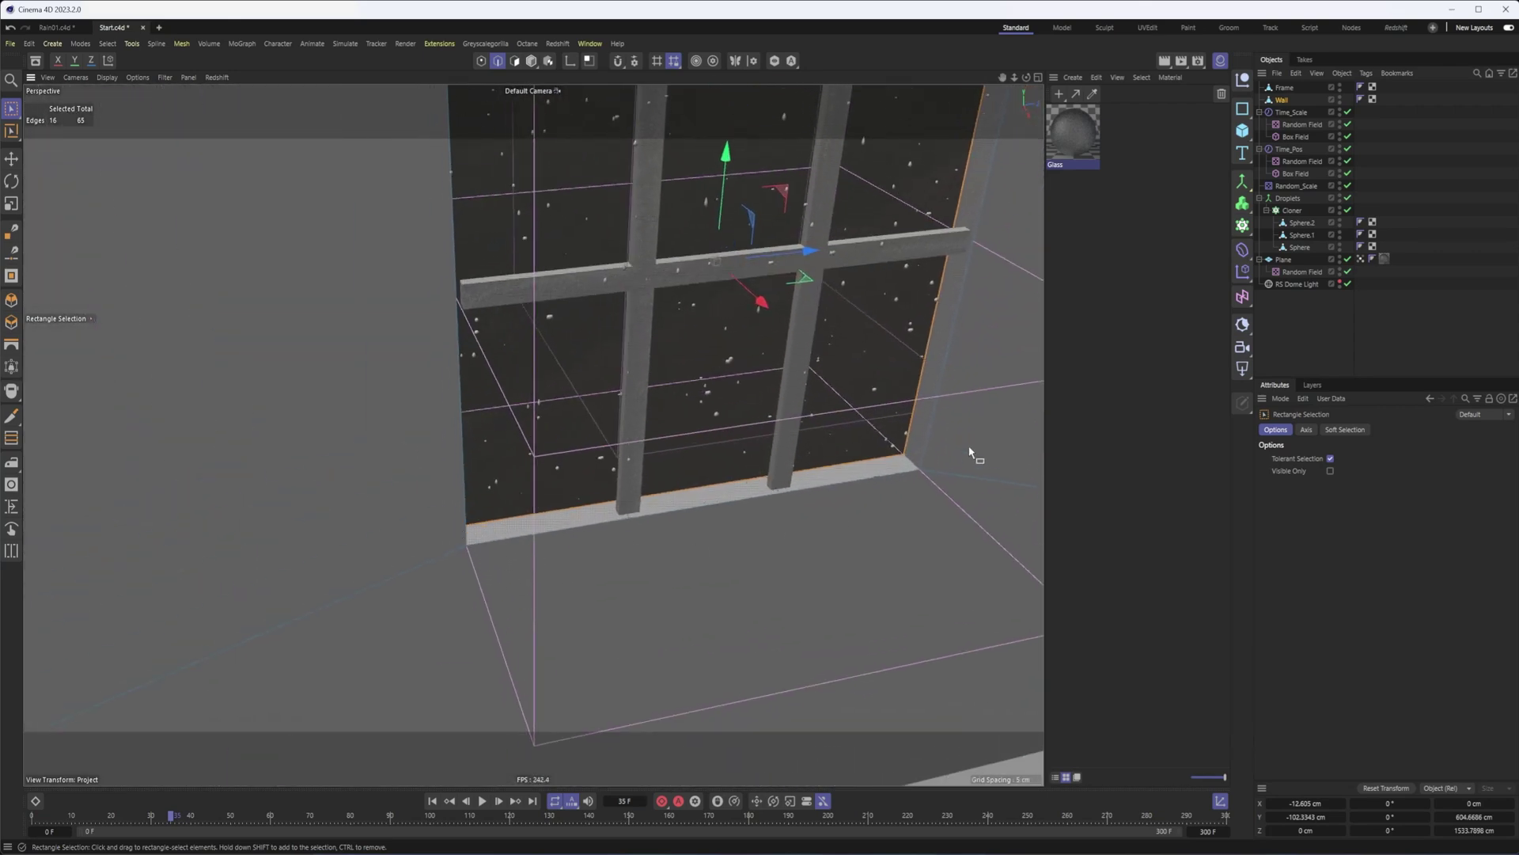
# - Select the Frame object in model mode and check its placement against the glass and wall in the top view
pyautogui.click(1284, 87)
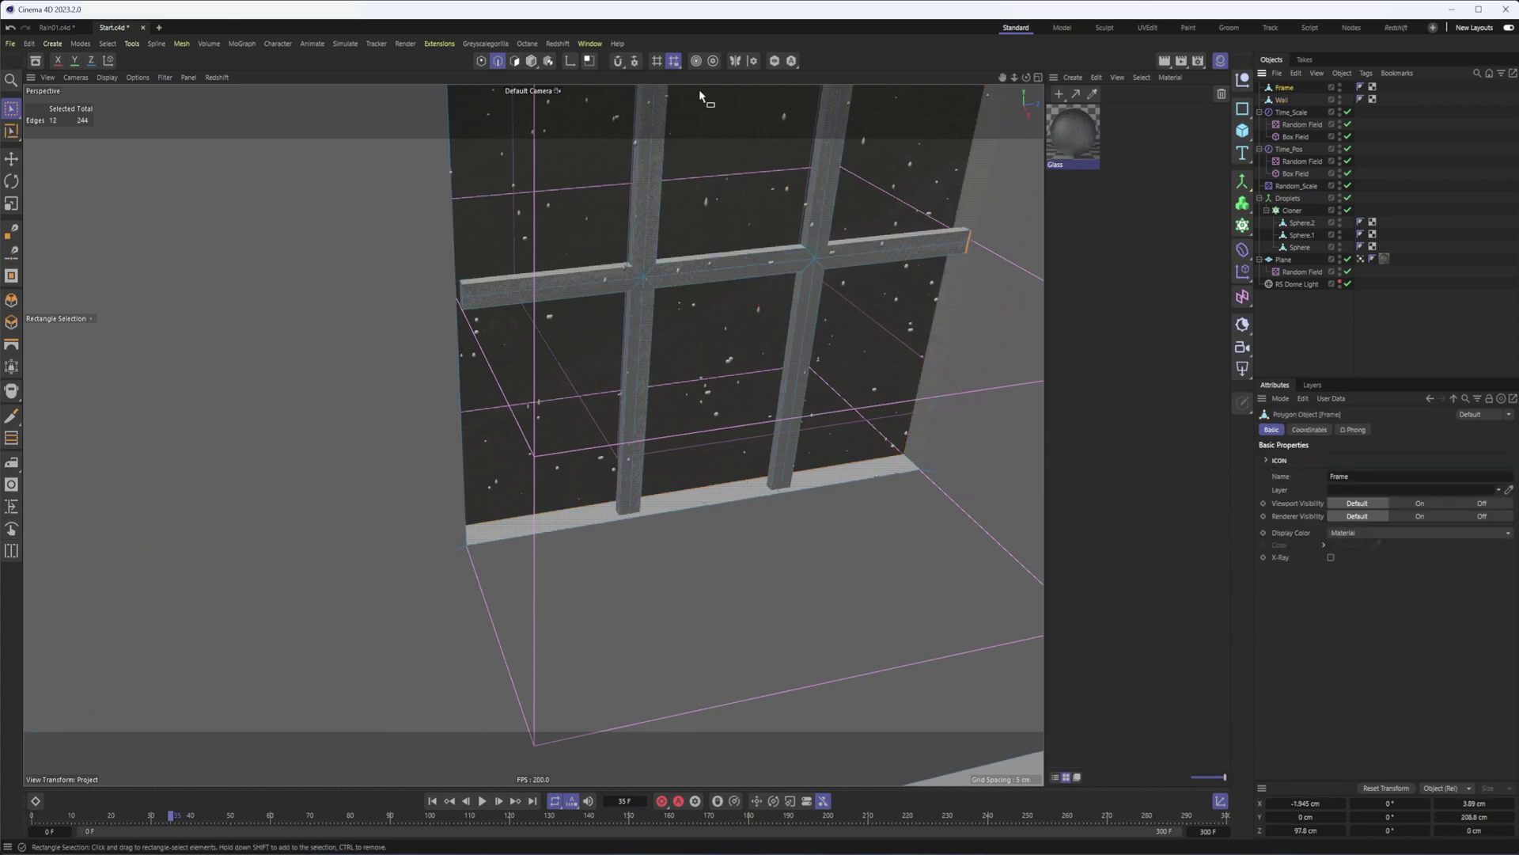
pyautogui.click(531, 61)
pyautogui.keyDown('alt'); pyautogui.moveTo(787, 305); pyautogui.dragTo(754, 451, button='middle'); pyautogui.keyUp('alt')
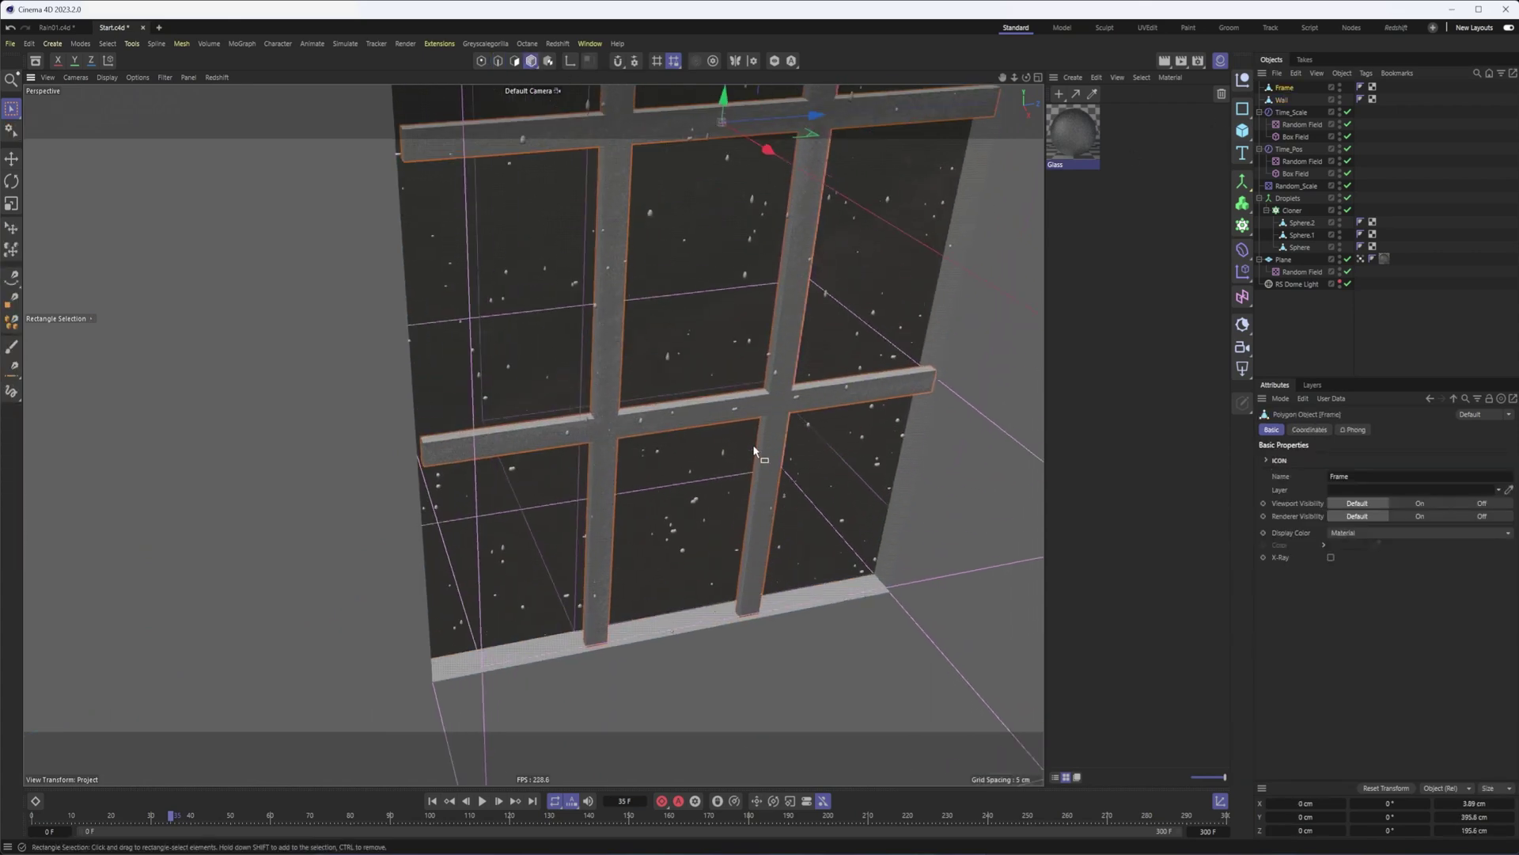
pyautogui.press('F2')
pyautogui.scroll(10, 649, 405)
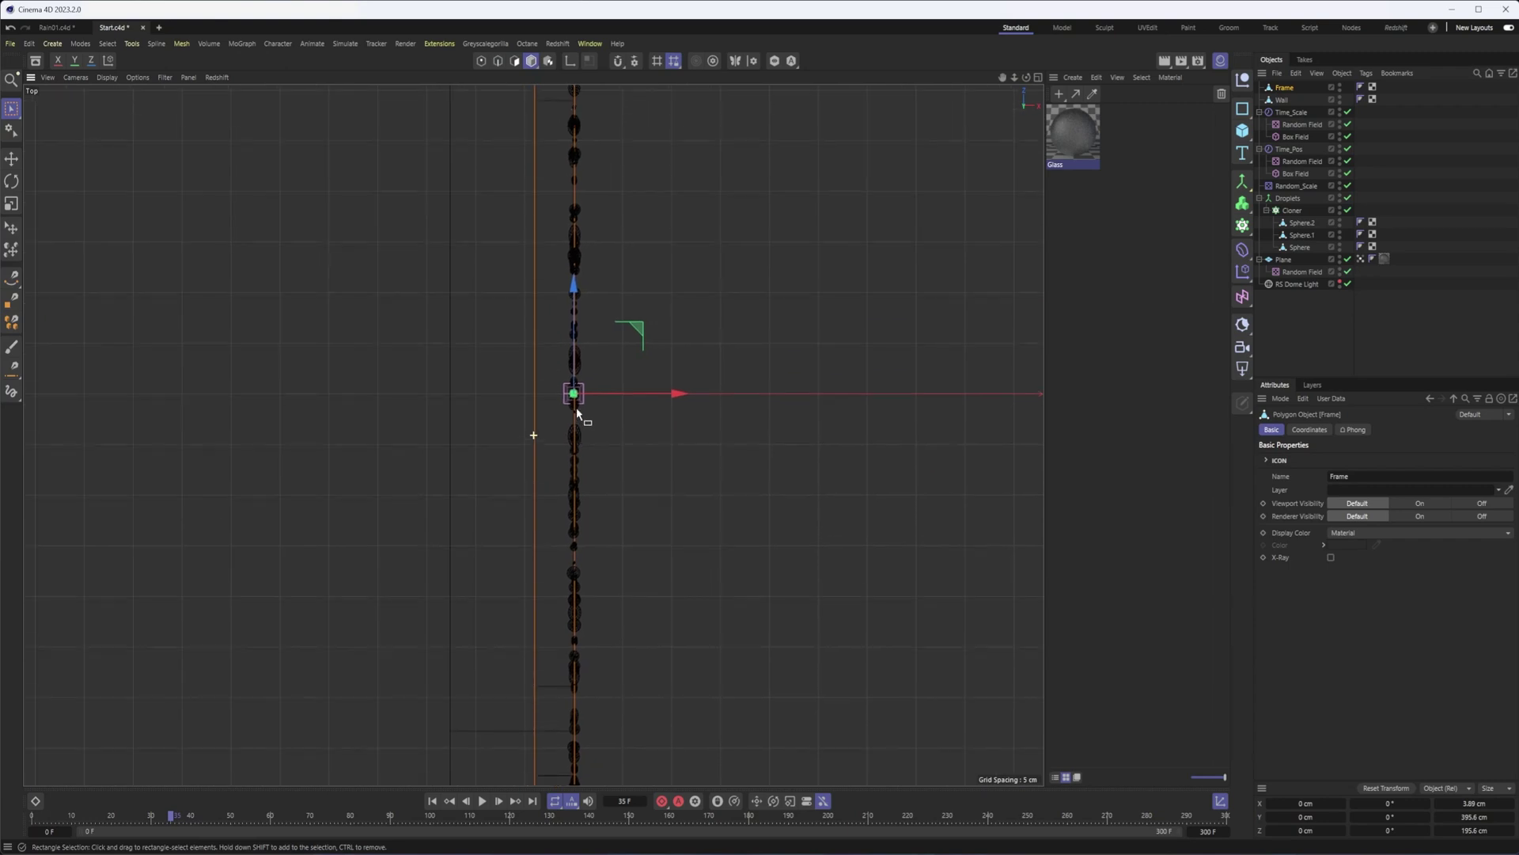
pyautogui.scroll(-6, 679, 362)
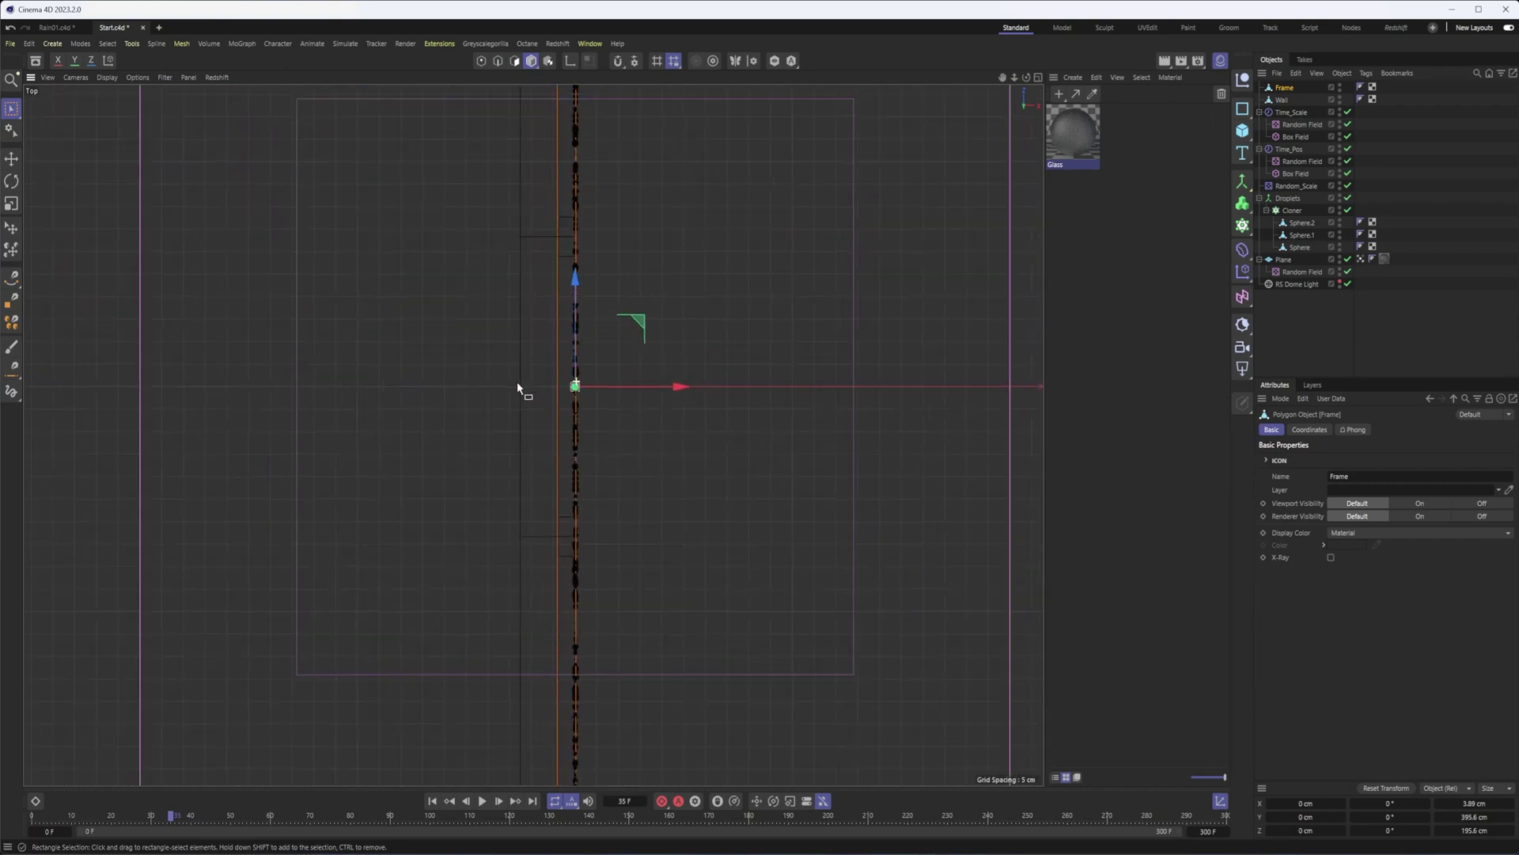
pyautogui.scroll(-5, 620, 419)
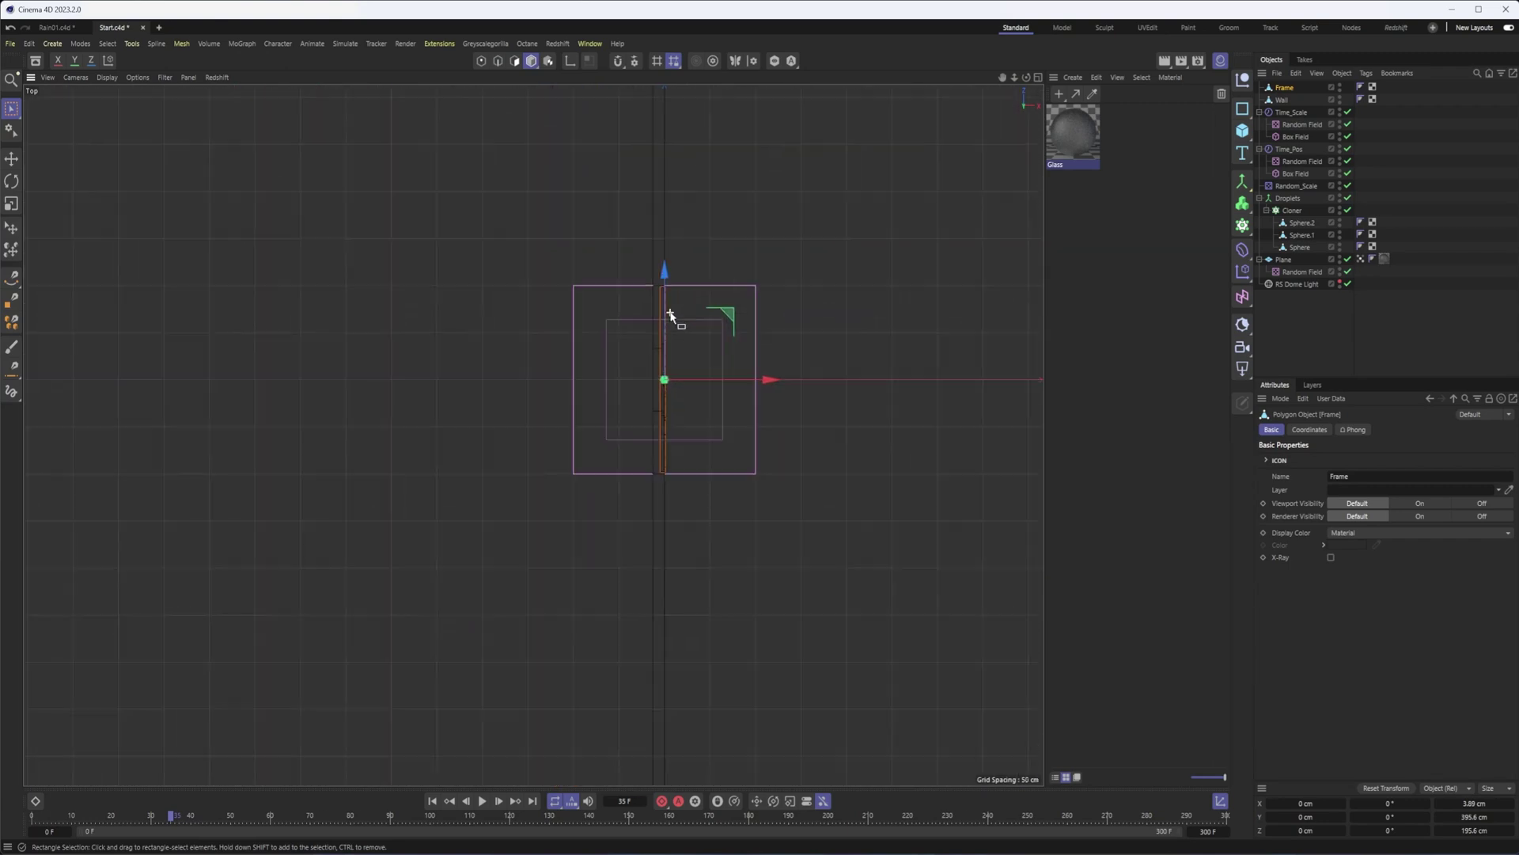
pyautogui.press('F1')
pyautogui.keyDown('alt'); pyautogui.moveTo(639, 479); pyautogui.dragTo(647, 342); pyautogui.keyUp('alt')
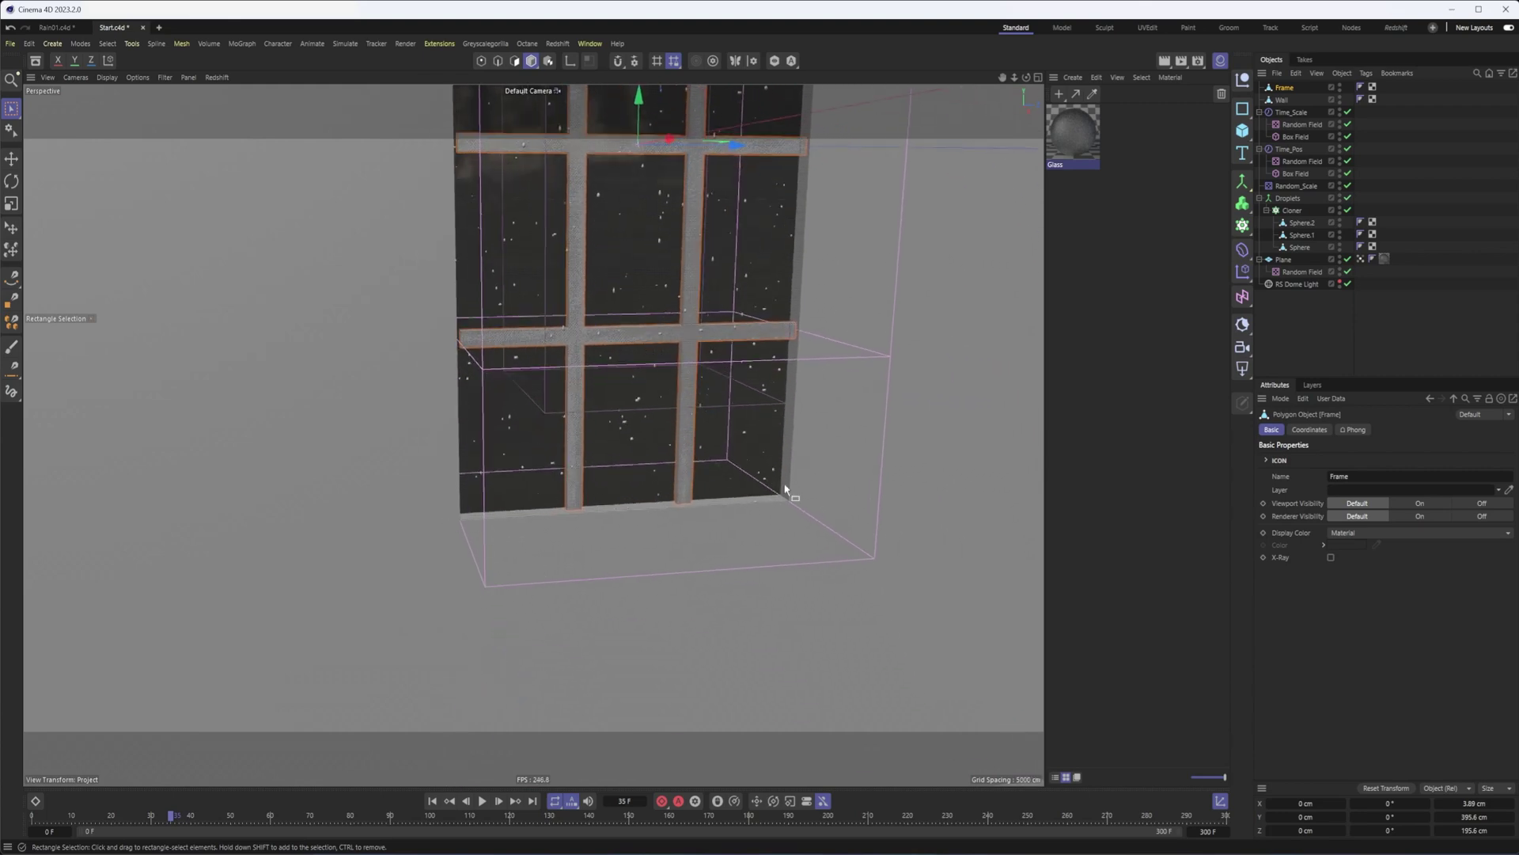
# - Add a cube and resize it into a long window sill about 24.7 × 4.2 × 228.3 cm
pyautogui.click(1247, 134)
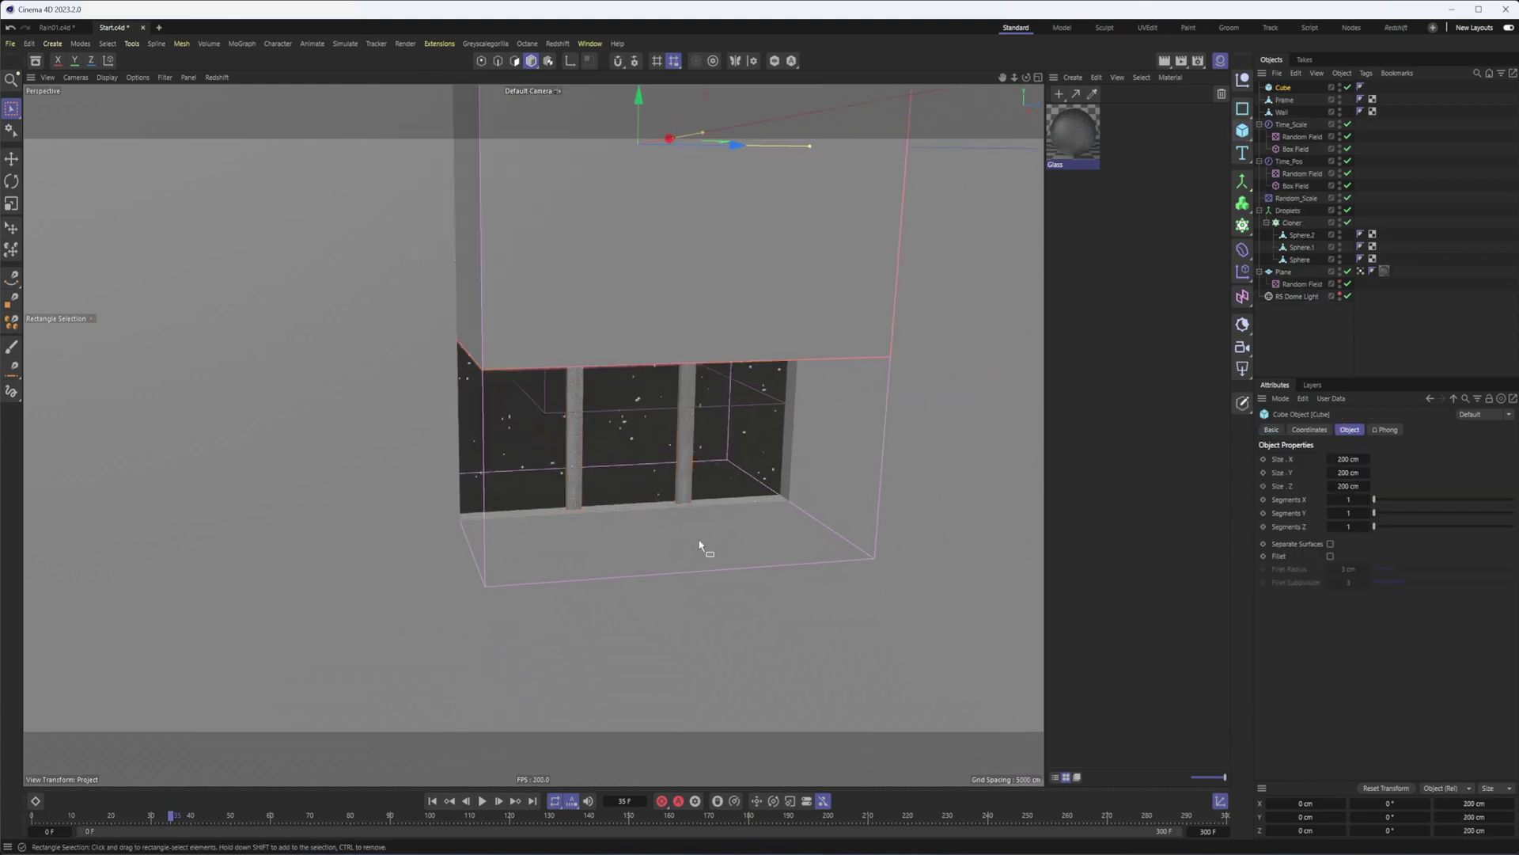
pyautogui.keyDown('alt'); pyautogui.moveTo(770, 358); pyautogui.dragTo(720, 464, button='middle'); pyautogui.keyUp('alt')
pyautogui.keyDown('alt'); pyautogui.moveTo(752, 459); pyautogui.dragTo(662, 463, button='right'); pyautogui.keyUp('alt')
pyautogui.moveTo(647, 182); pyautogui.dragTo(650, 313)
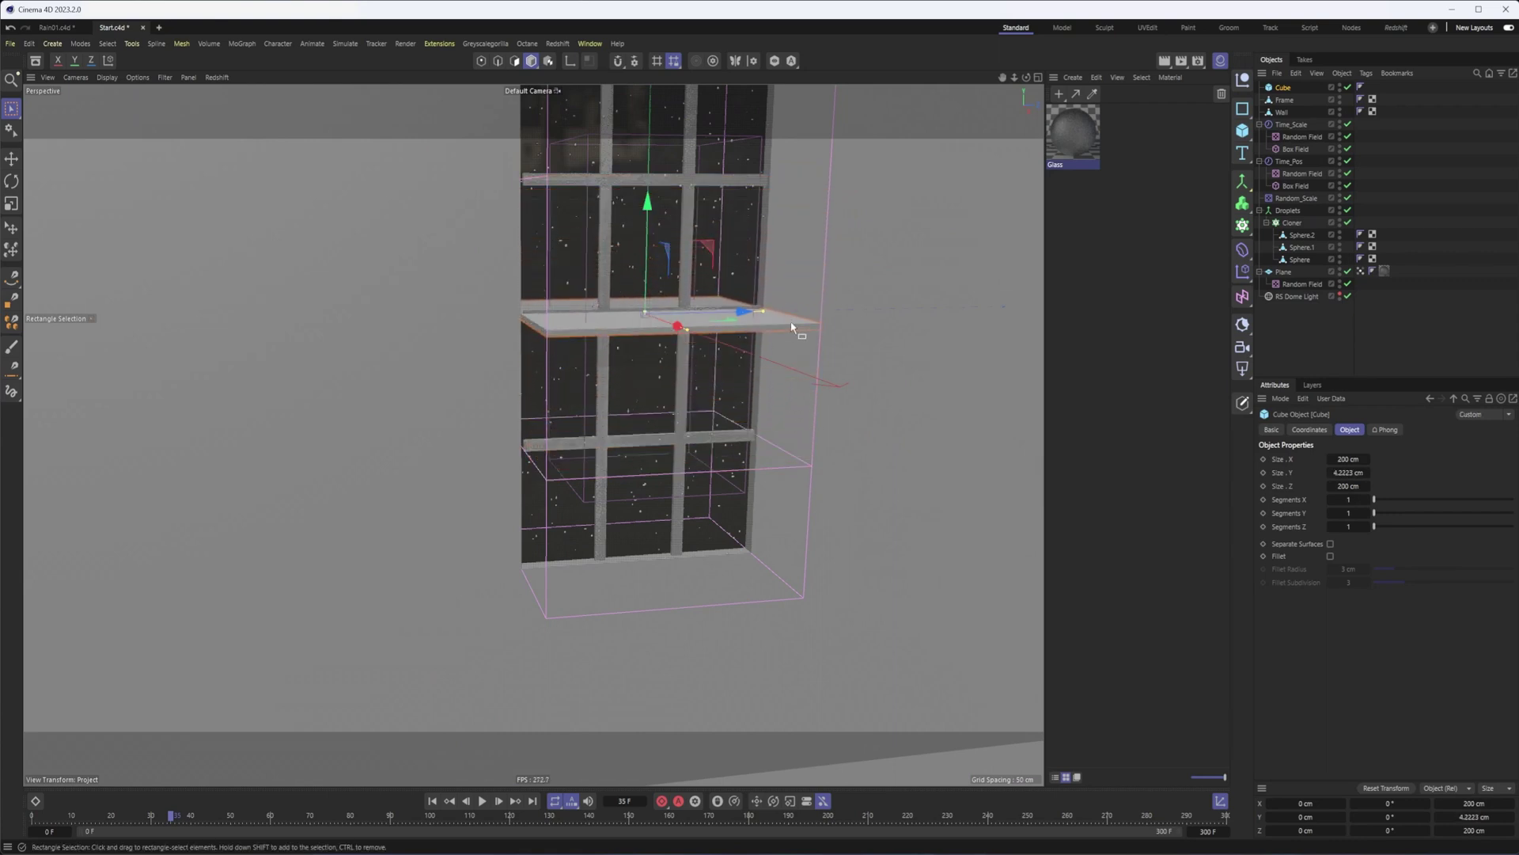
pyautogui.moveTo(762, 311); pyautogui.dragTo(643, 302)
pyautogui.keyDown('alt'); pyautogui.moveTo(631, 284); pyautogui.dragTo(831, 303, button='right'); pyautogui.keyUp('alt')
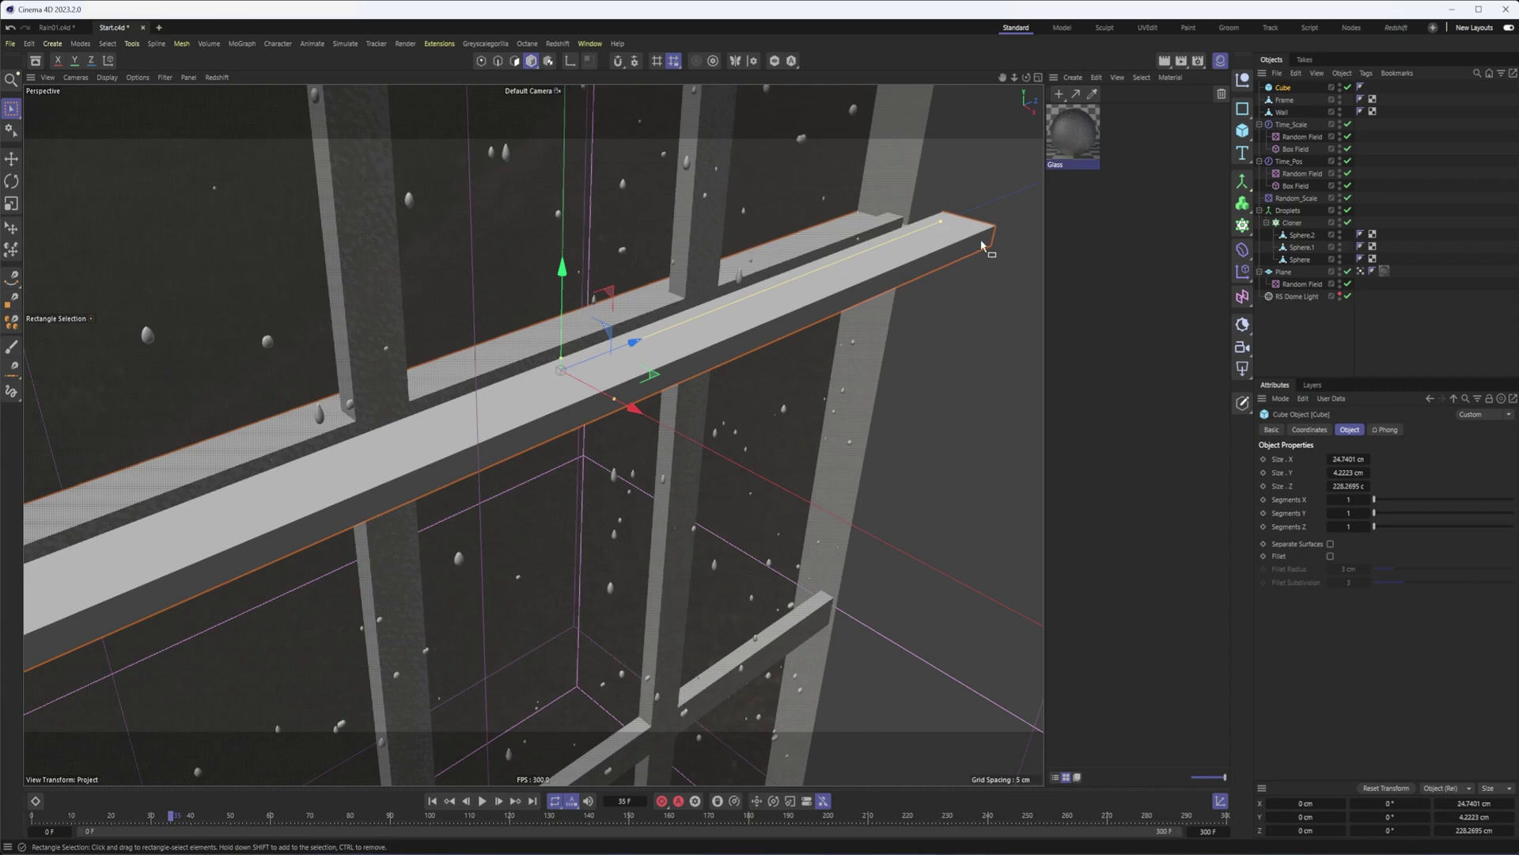
# - Move the sill cube down to the bottom edge of the window opening, at about Y -199.5 cm
pyautogui.keyDown('alt'); pyautogui.moveTo(771, 420); pyautogui.dragTo(770, 509, button='right'); pyautogui.keyUp('alt')
pyautogui.keyDown('alt'); pyautogui.moveTo(770, 509); pyautogui.dragTo(732, 304, button='middle'); pyautogui.keyUp('alt')
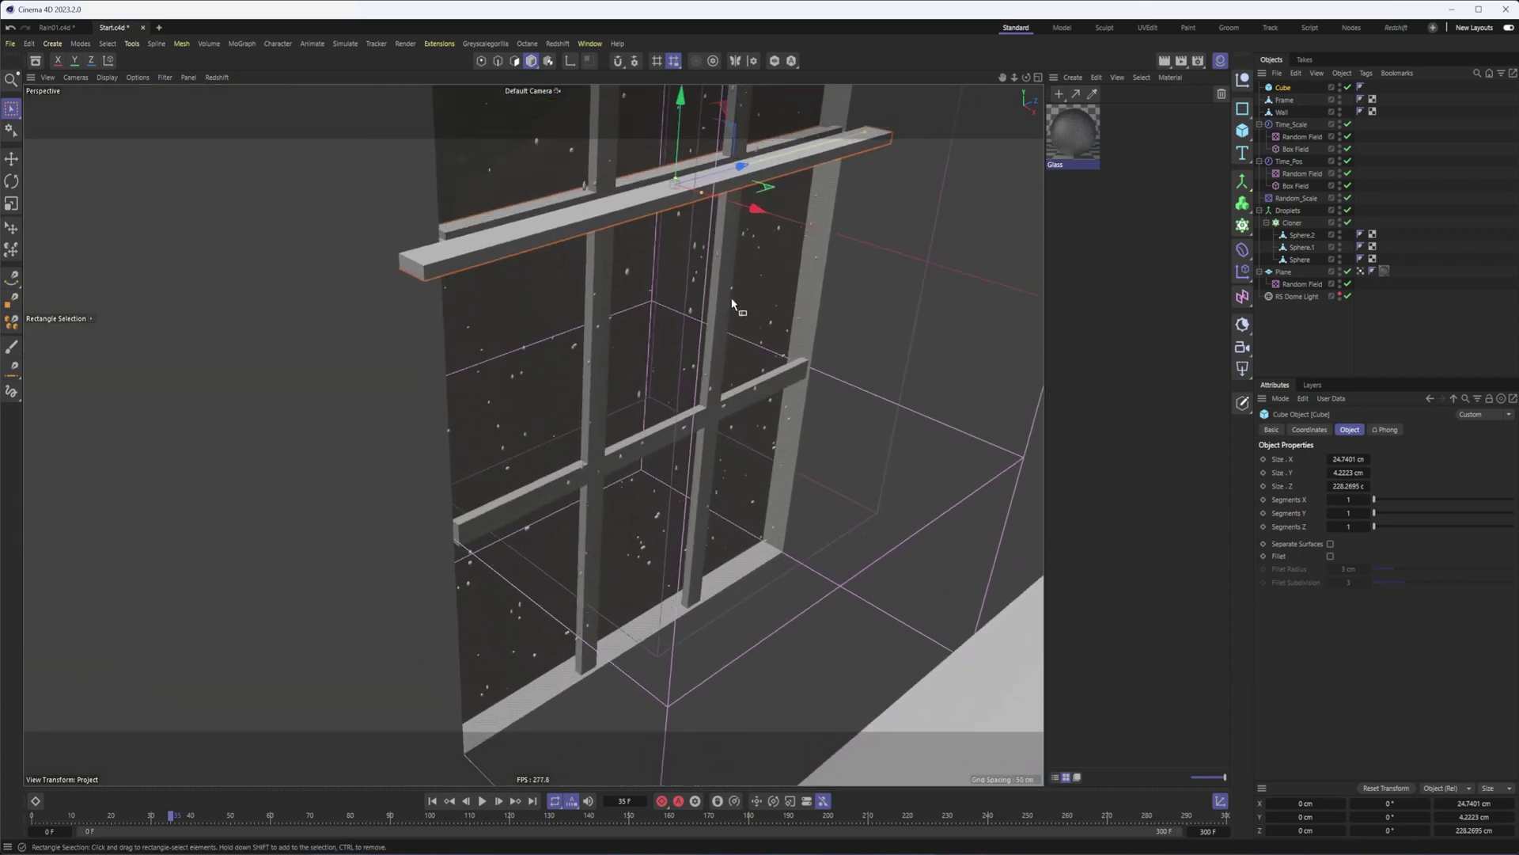
pyautogui.scroll(-1, 732, 304)
pyautogui.moveTo(685, 155); pyautogui.dragTo(733, 577)
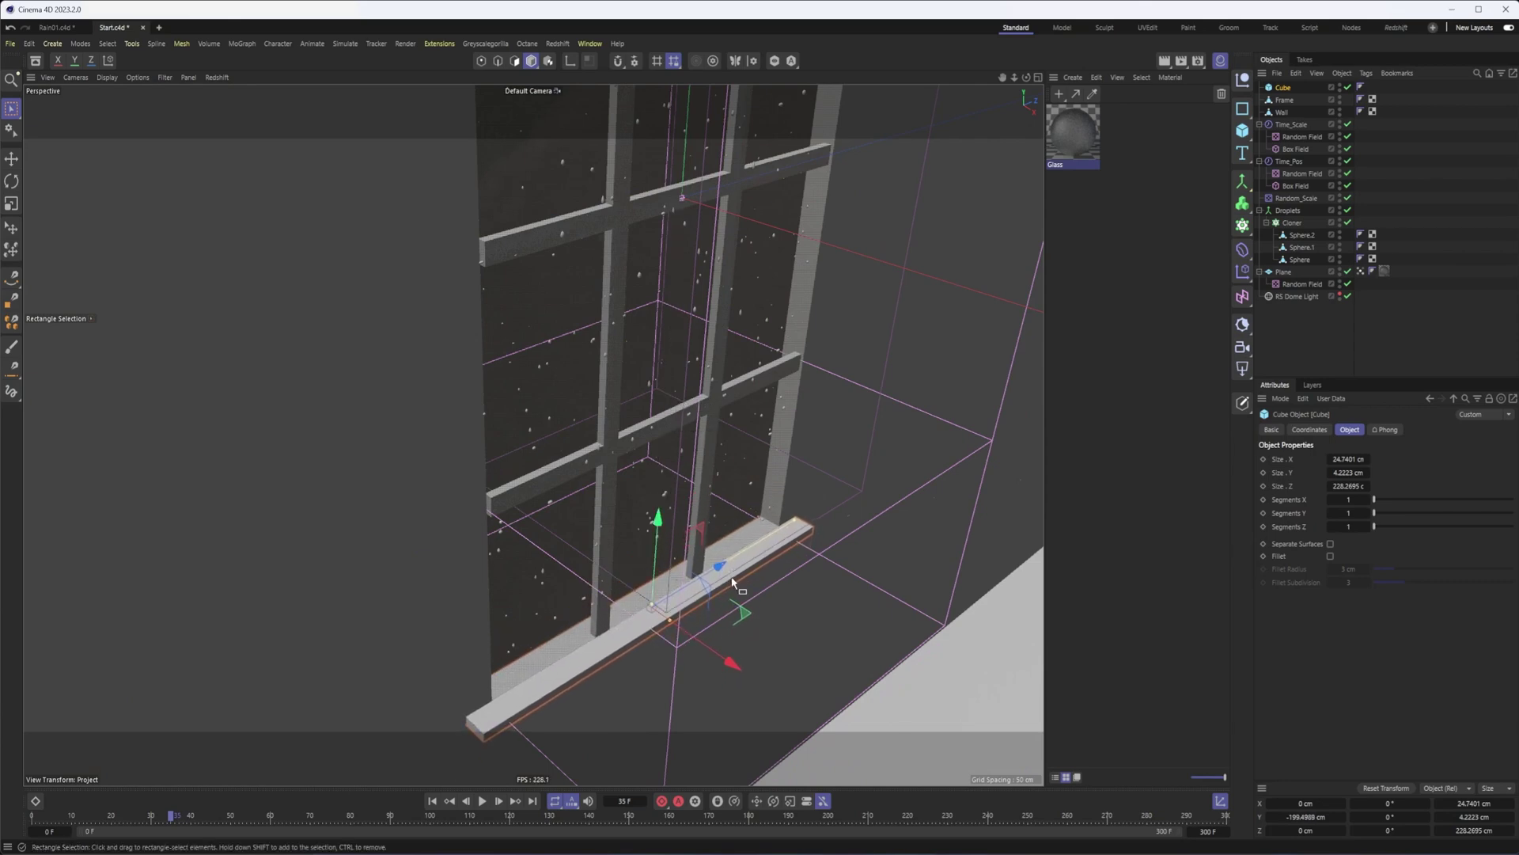
pyautogui.keyDown('alt'); pyautogui.moveTo(719, 633); pyautogui.dragTo(721, 454, button='middle'); pyautogui.keyUp('alt')
pyautogui.keyDown('alt'); pyautogui.moveTo(678, 458); pyautogui.dragTo(626, 430); pyautogui.keyUp('alt')
pyautogui.keyDown('alt'); pyautogui.moveTo(625, 430); pyautogui.dragTo(561, 581, button='middle'); pyautogui.keyUp('alt')
pyautogui.keyDown('alt'); pyautogui.moveTo(561, 585); pyautogui.dragTo(597, 543); pyautogui.keyUp('alt')
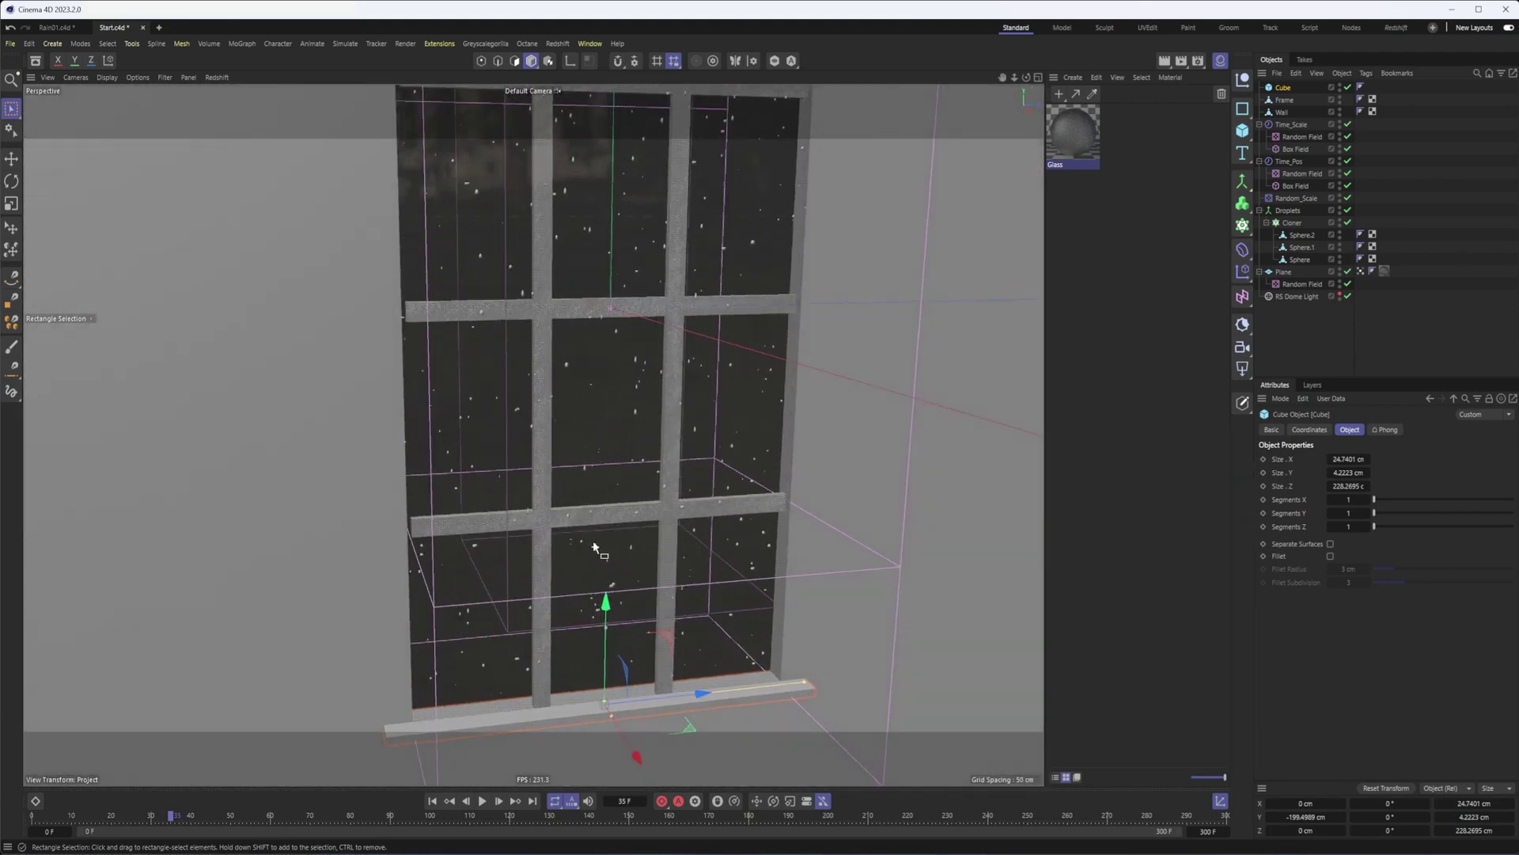
# - Turn the RS Dome Light's street backdrop back on and compose the shot on the lower window panes above the sill
pyautogui.click(1294, 297)
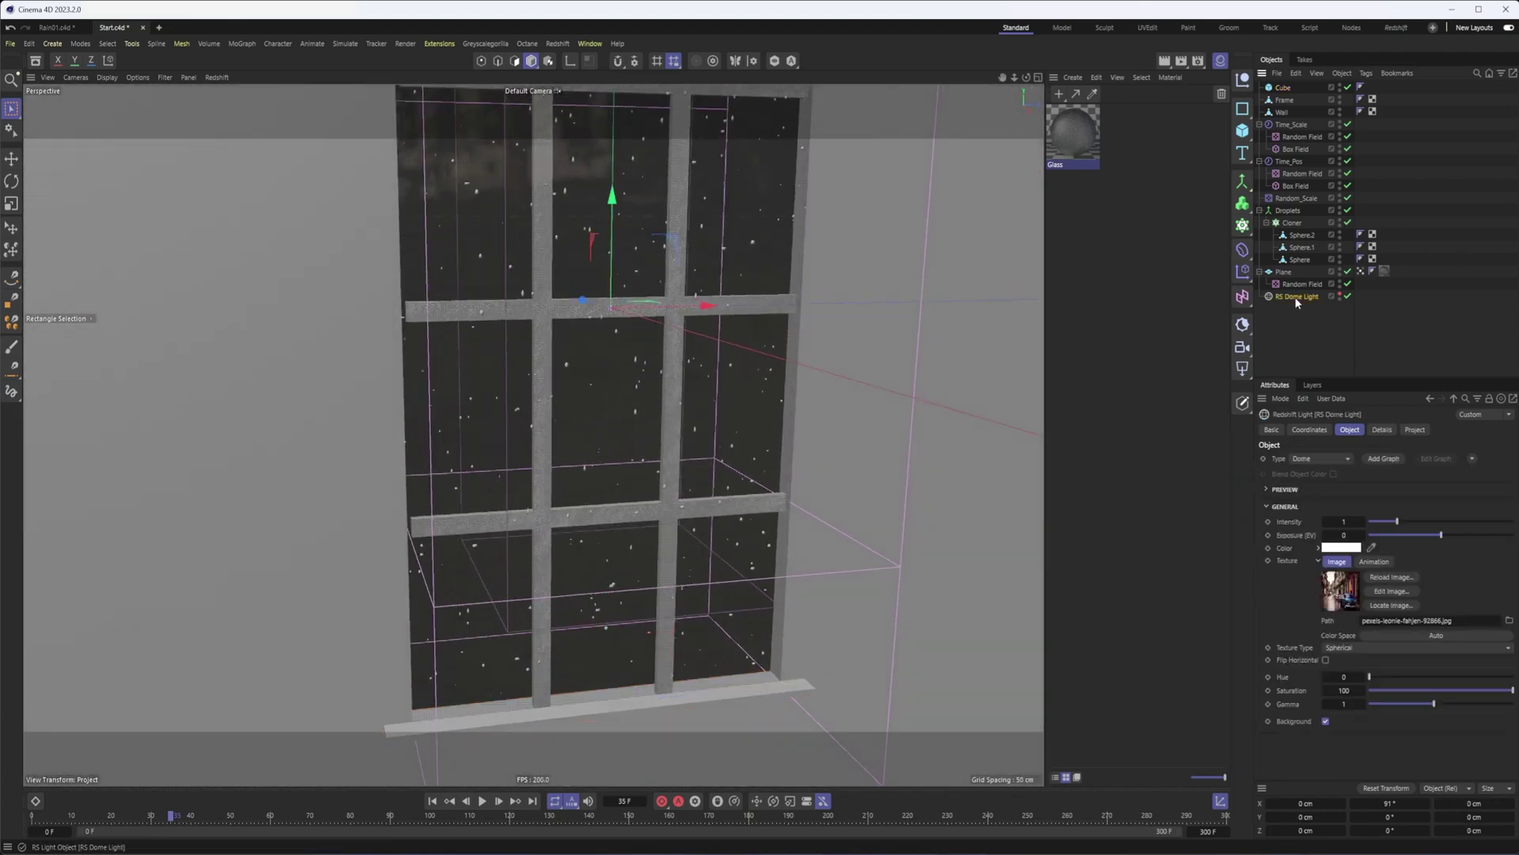
pyautogui.click(1340, 294)
pyautogui.keyDown('alt'); pyautogui.moveTo(679, 542); pyautogui.dragTo(708, 420, button='middle'); pyautogui.keyUp('alt')
pyautogui.keyDown('alt'); pyautogui.moveTo(679, 495); pyautogui.dragTo(626, 474); pyautogui.keyUp('alt')
pyautogui.keyDown('alt'); pyautogui.moveTo(625, 474); pyautogui.dragTo(704, 440, button='right'); pyautogui.keyUp('alt')
pyautogui.keyDown('alt'); pyautogui.moveTo(705, 440); pyautogui.dragTo(711, 442); pyautogui.keyUp('alt')
pyautogui.keyDown('alt'); pyautogui.moveTo(711, 442); pyautogui.dragTo(668, 463, button='middle'); pyautogui.keyUp('alt')
pyautogui.keyDown('alt'); pyautogui.moveTo(668, 463); pyautogui.dragTo(682, 463, button='right'); pyautogui.keyUp('alt')
pyautogui.keyDown('alt'); pyautogui.moveTo(682, 461); pyautogui.dragTo(691, 437, button='middle'); pyautogui.keyUp('alt')
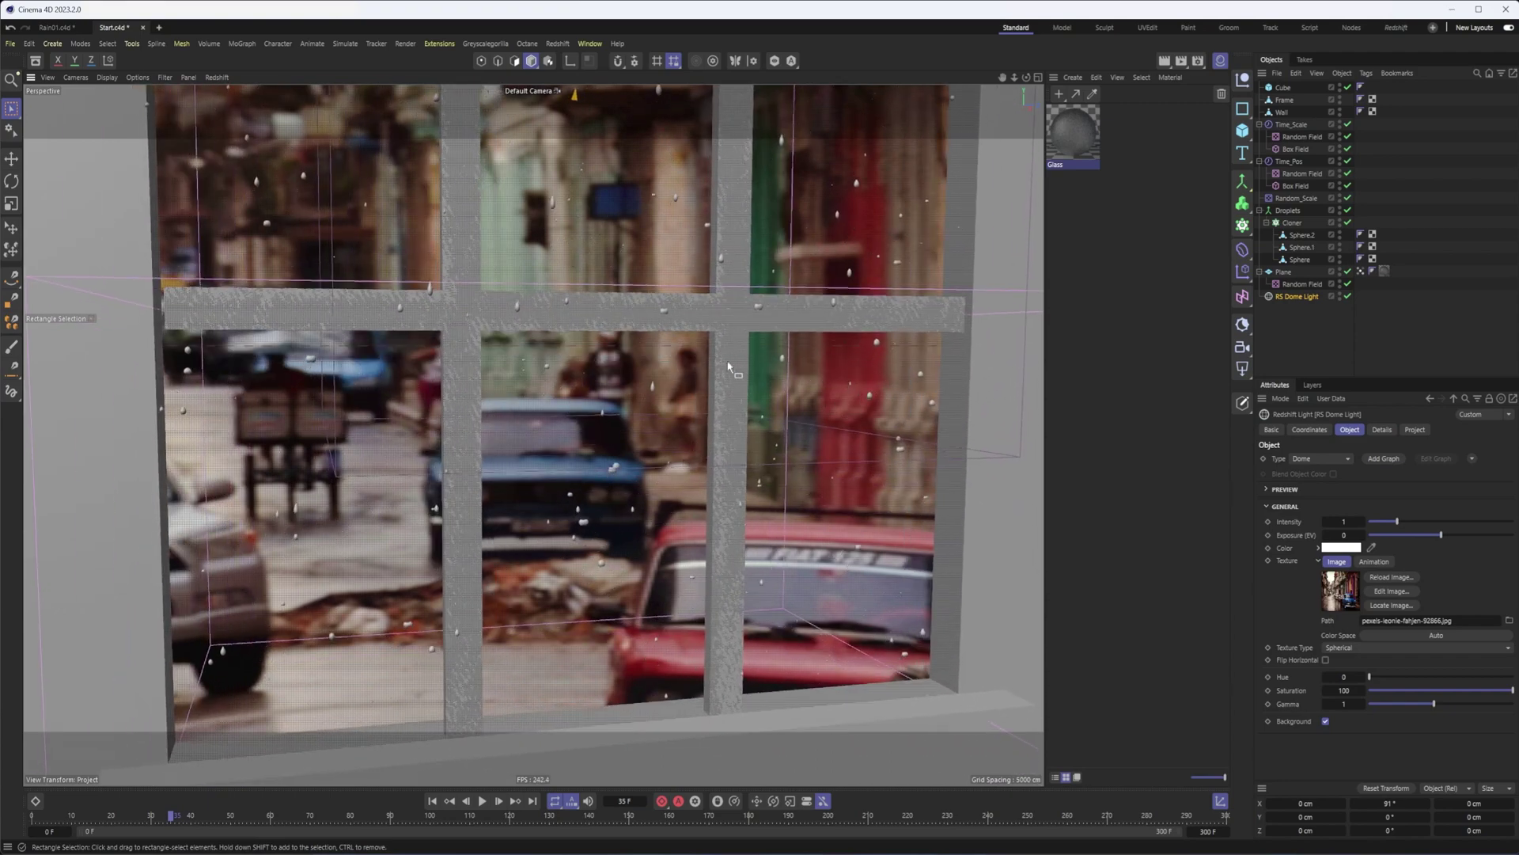
# - Add a Redshift camera from the current view, place it below the RS Dome Light in the object list, and look through it
pyautogui.click(1243, 368)
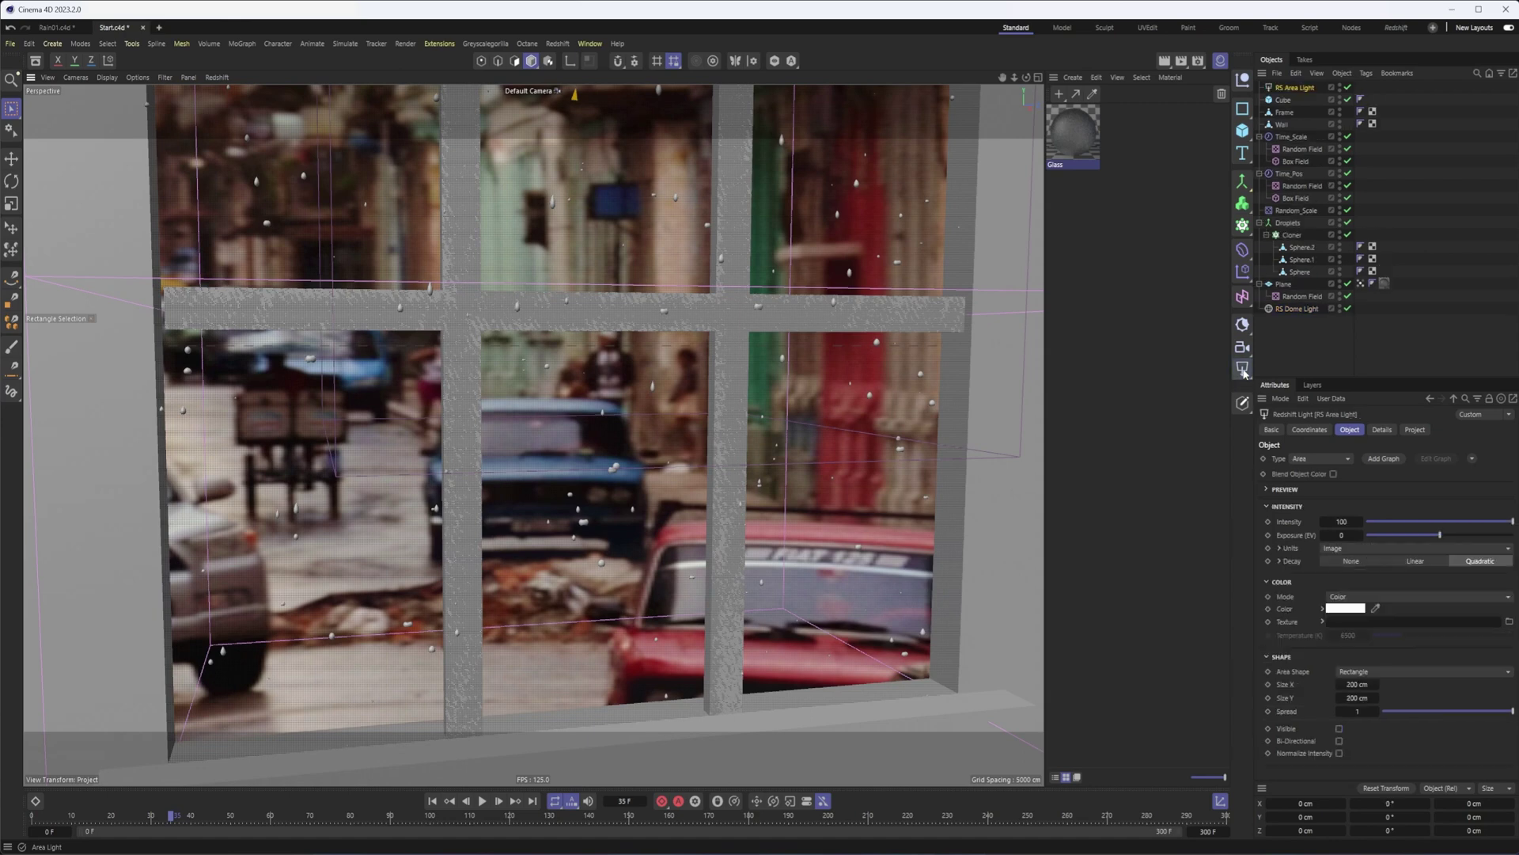
pyautogui.hotkey('ctrl', 'z')
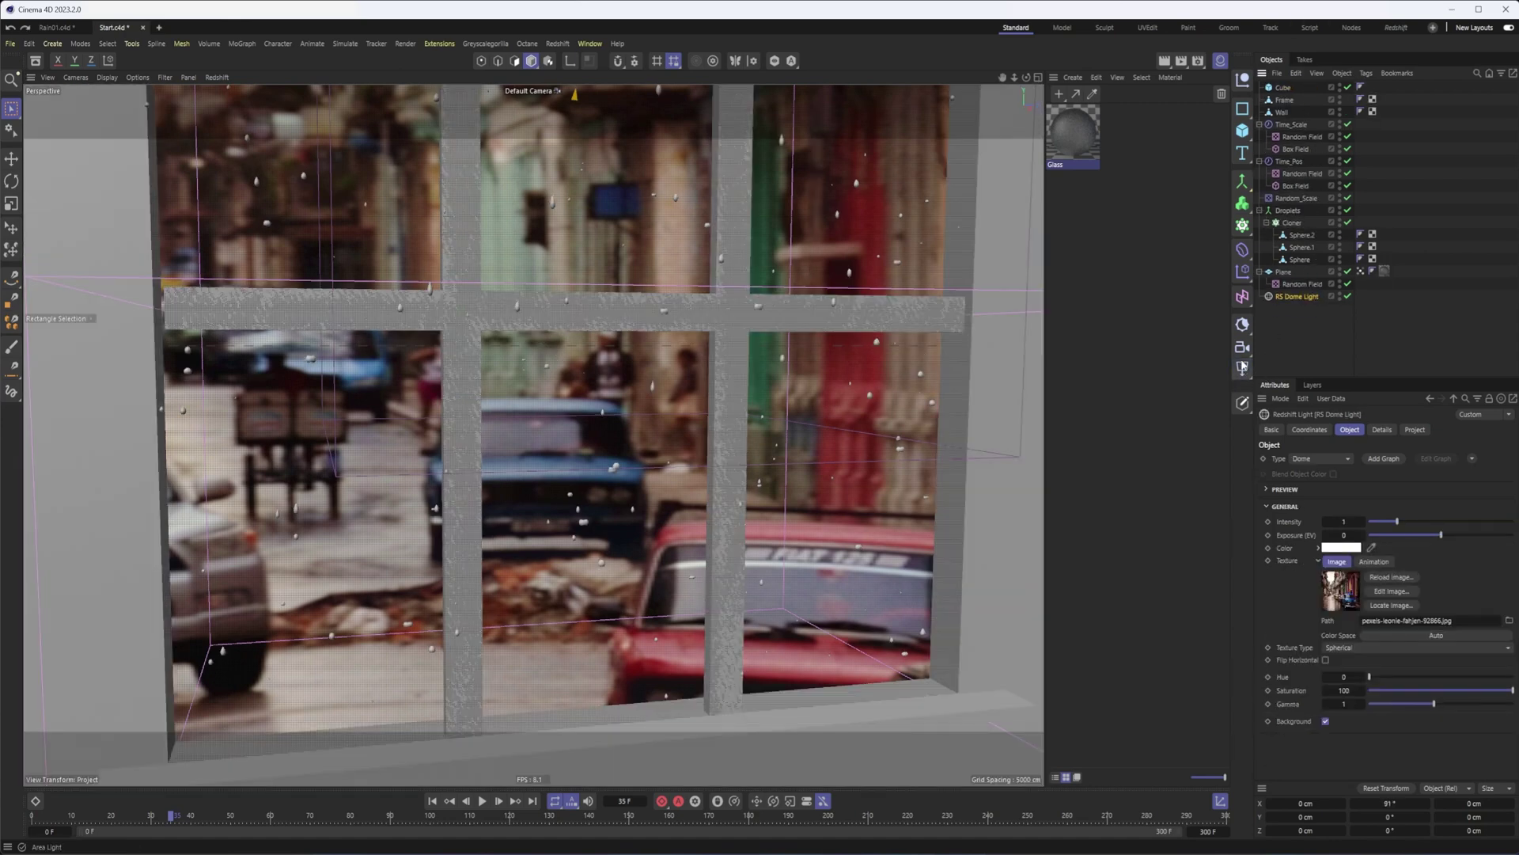
pyautogui.click(1242, 347)
pyautogui.moveTo(1288, 102); pyautogui.dragTo(1304, 315)
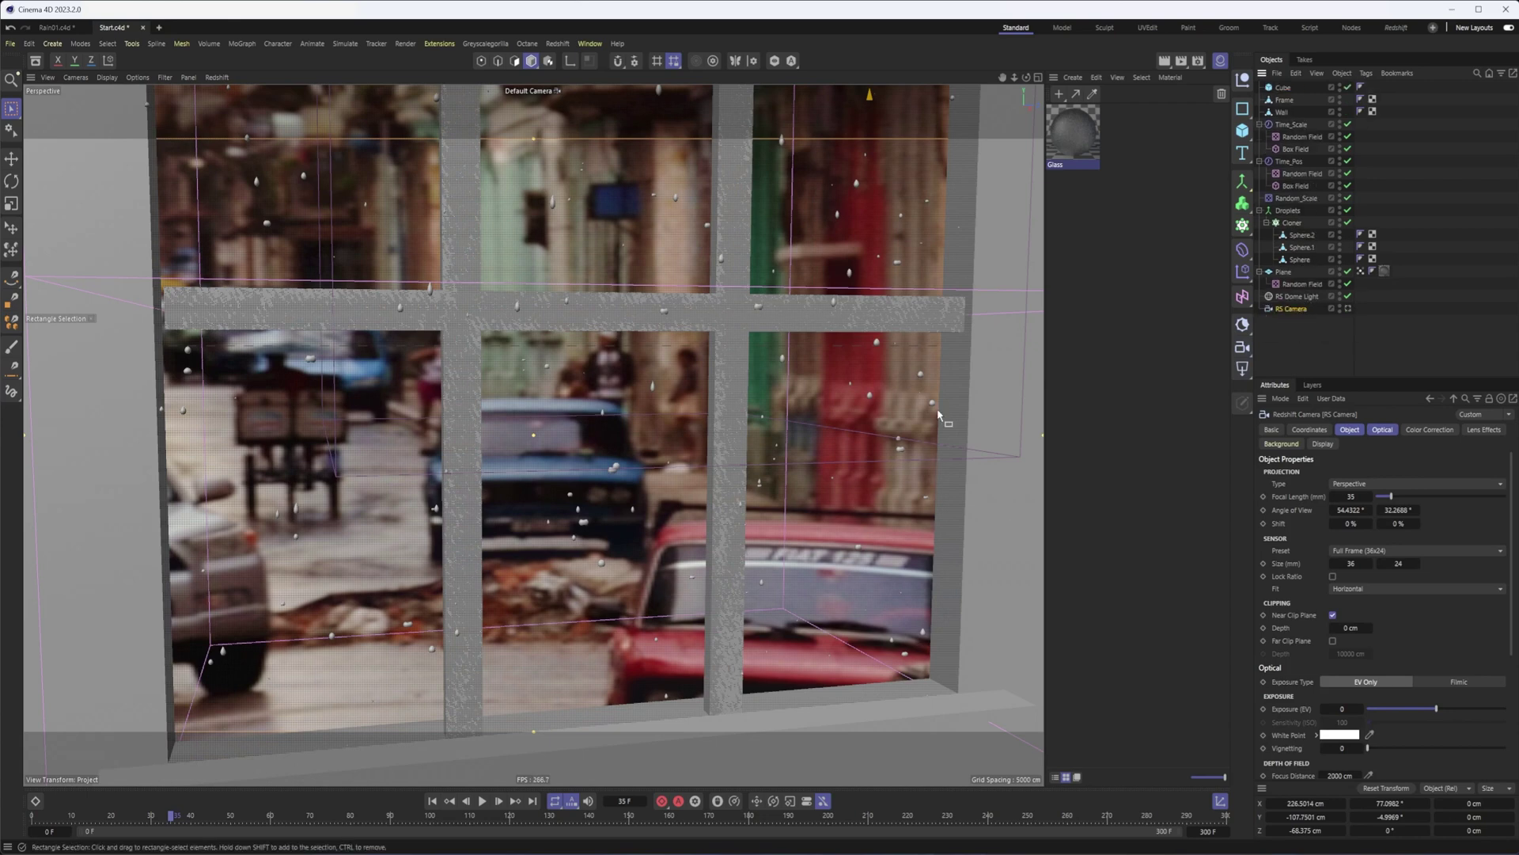
pyautogui.click(1346, 310)
# - Add a Protection rigging tag to the RS Camera
pyautogui.rightClick(1290, 310)
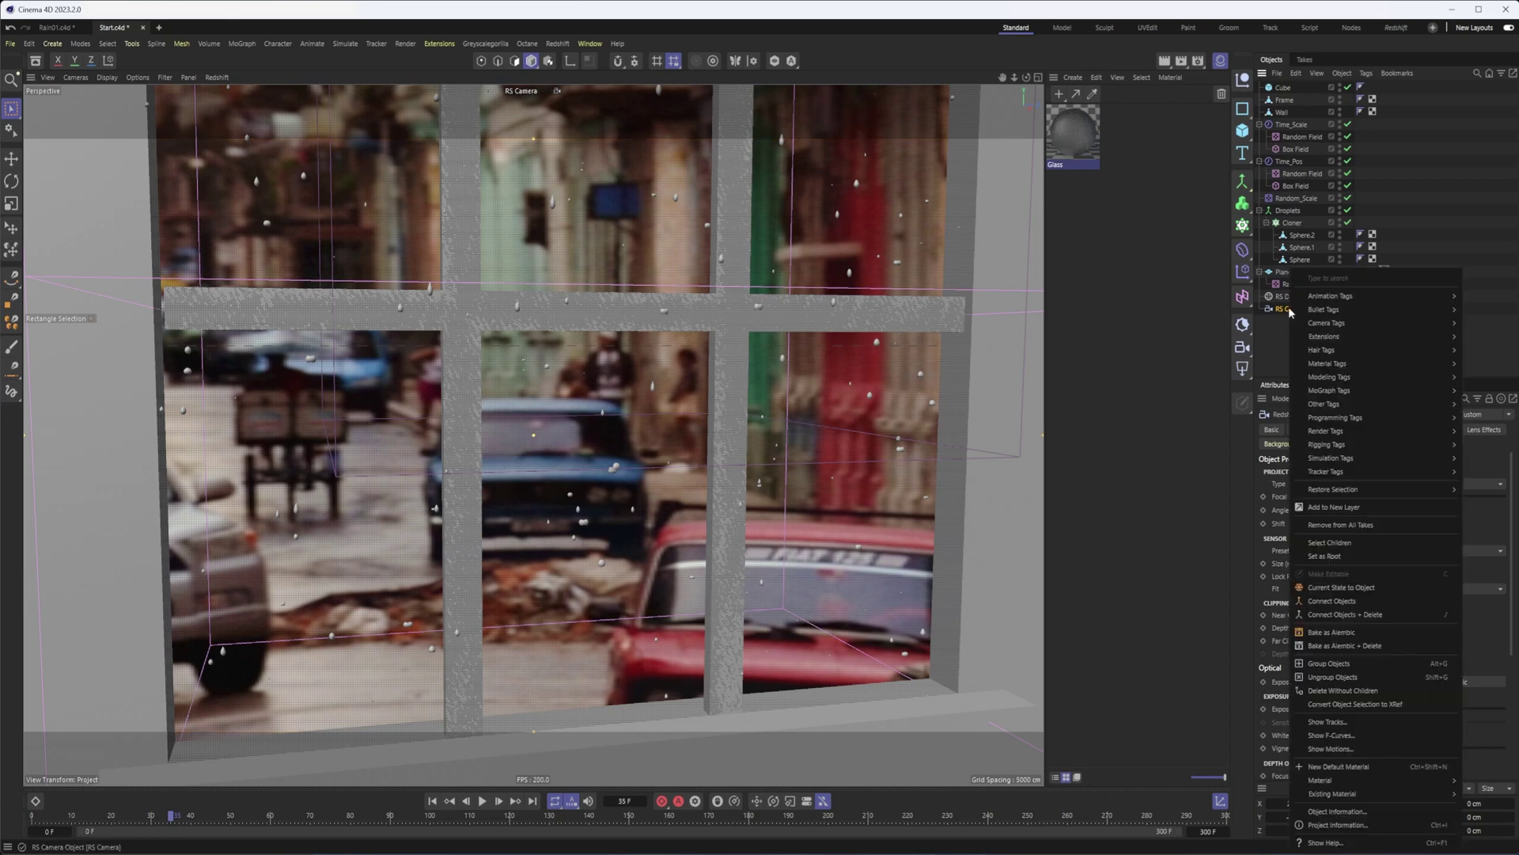
pyautogui.moveTo(1345, 445)
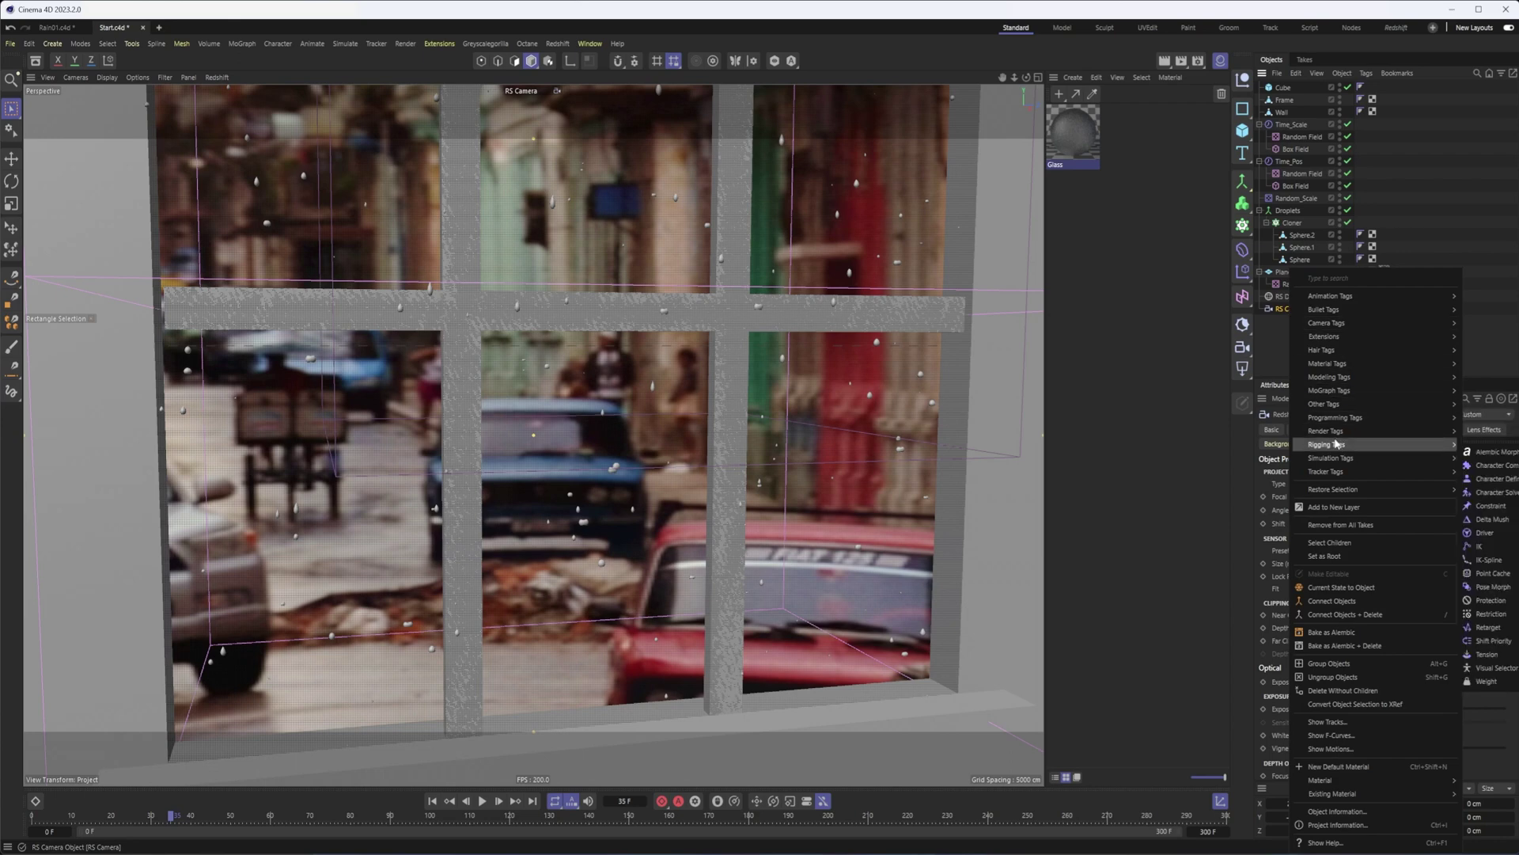
pyautogui.click(1489, 600)
pyautogui.click(1285, 311)
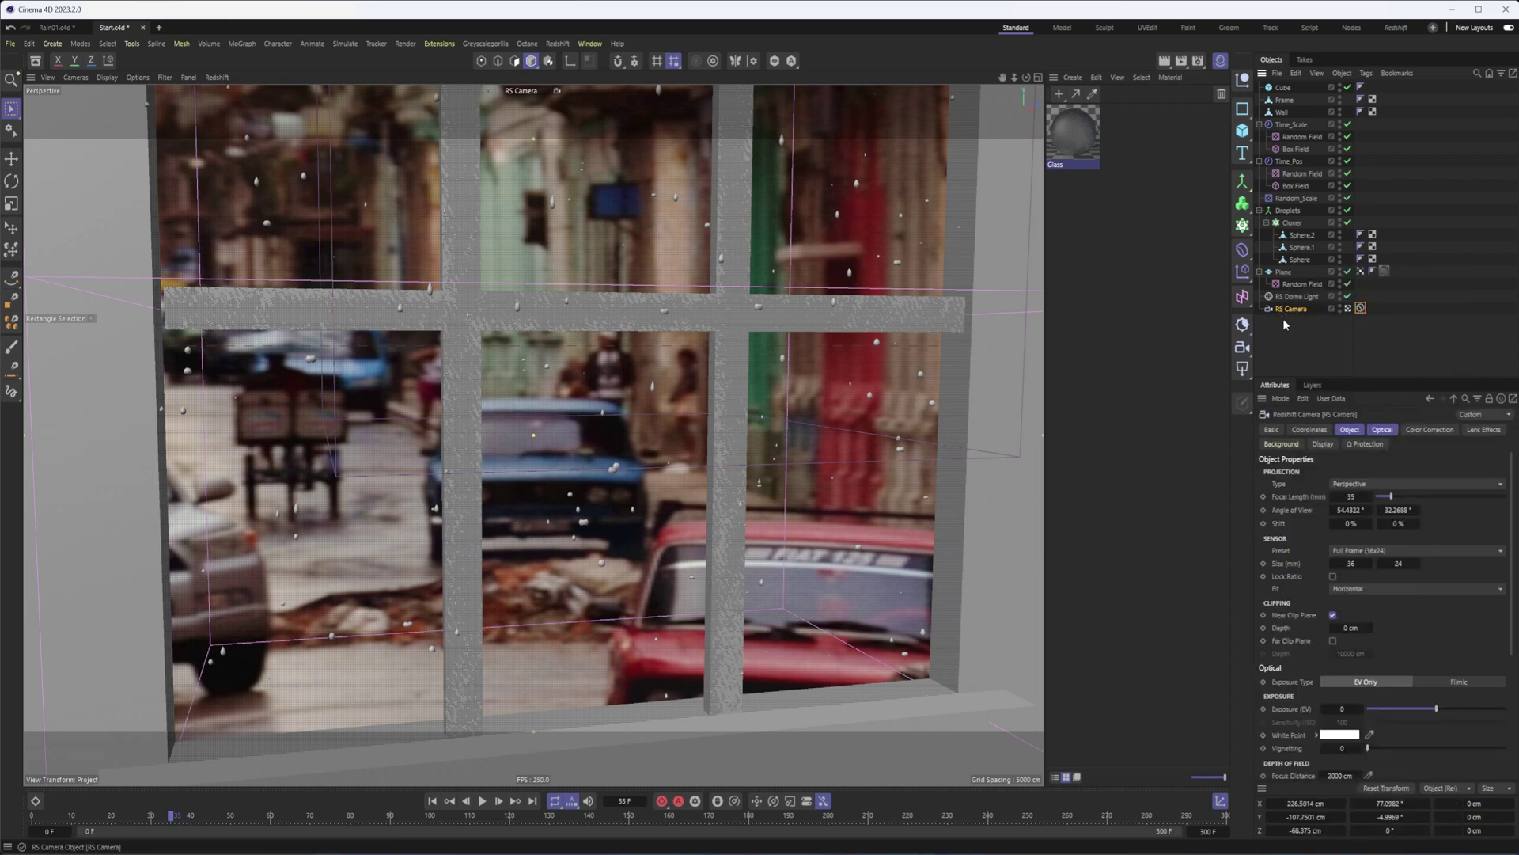
# - Override the RS Camera's background and use the RS Dome Light's street image path as its background image
pyautogui.click(1282, 444)
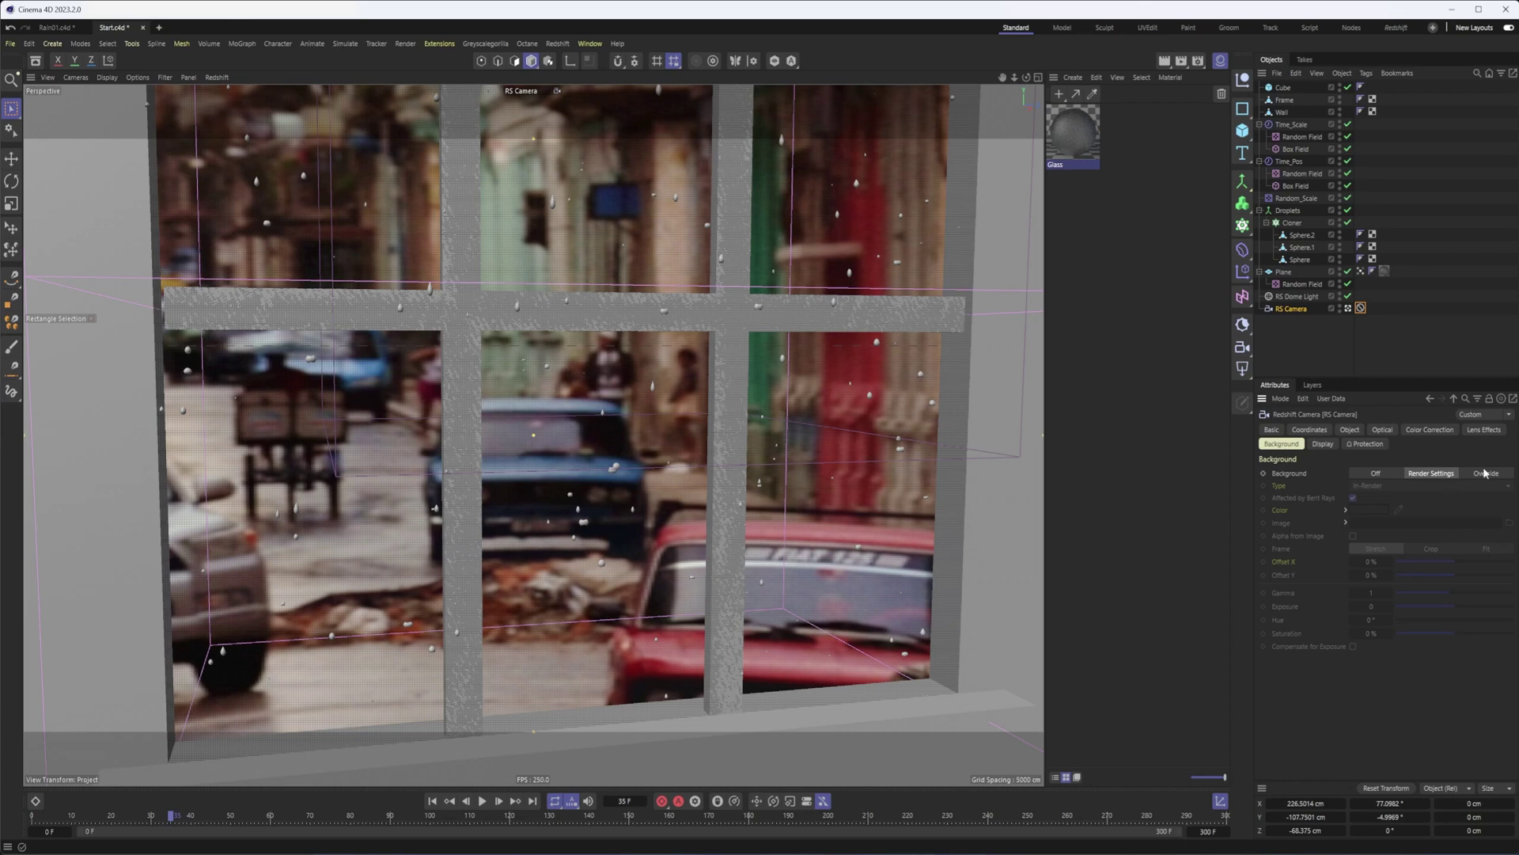
pyautogui.click(1297, 296)
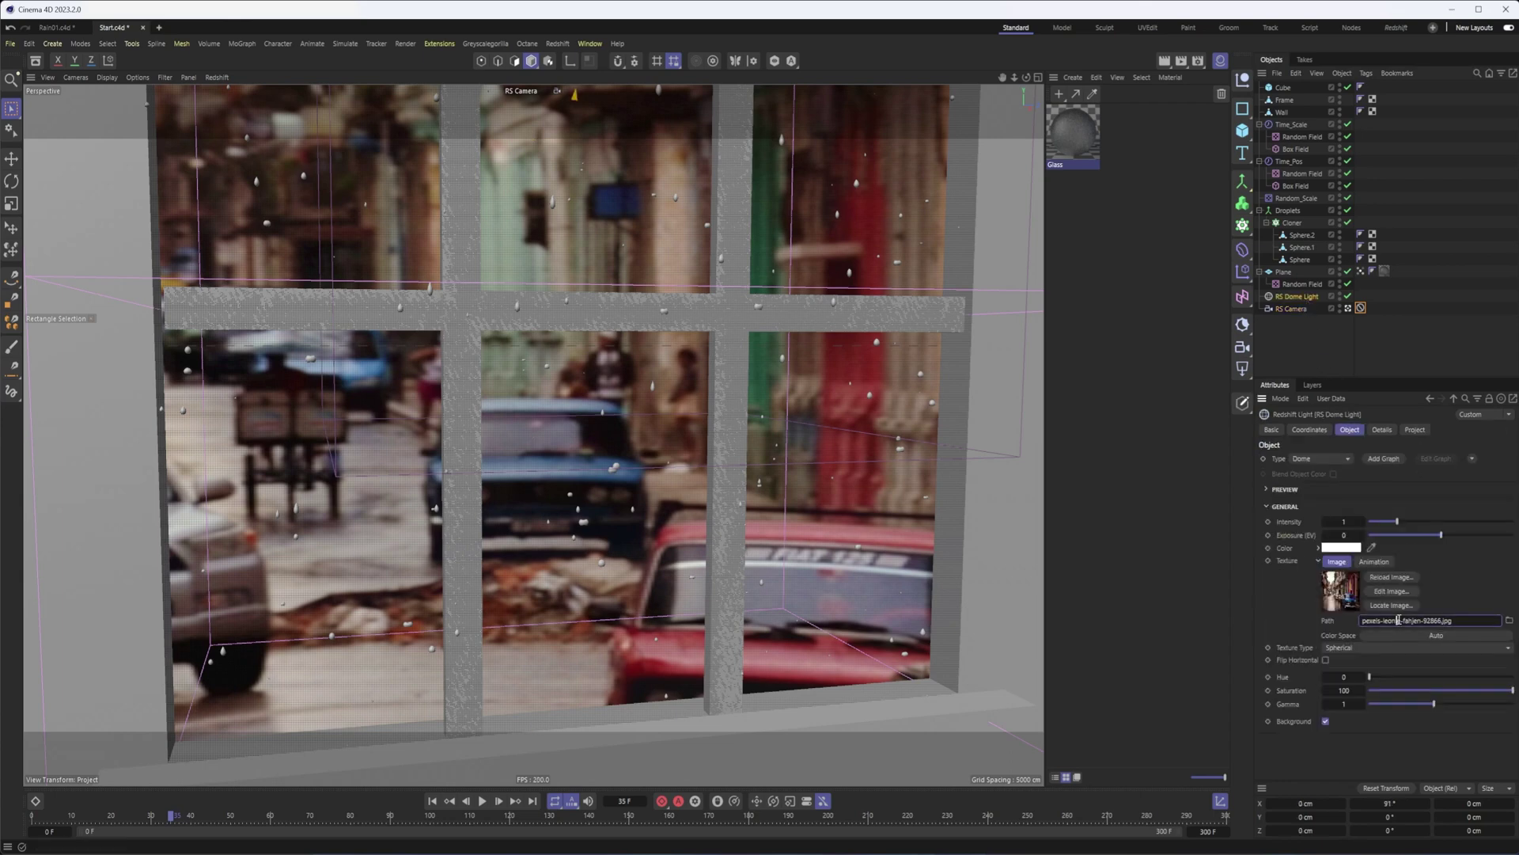
pyautogui.moveTo(1478, 617); pyautogui.dragTo(1218, 621)
pyautogui.hotkey('ctrl', 'c')
pyautogui.click(1292, 309)
pyautogui.click(1482, 475)
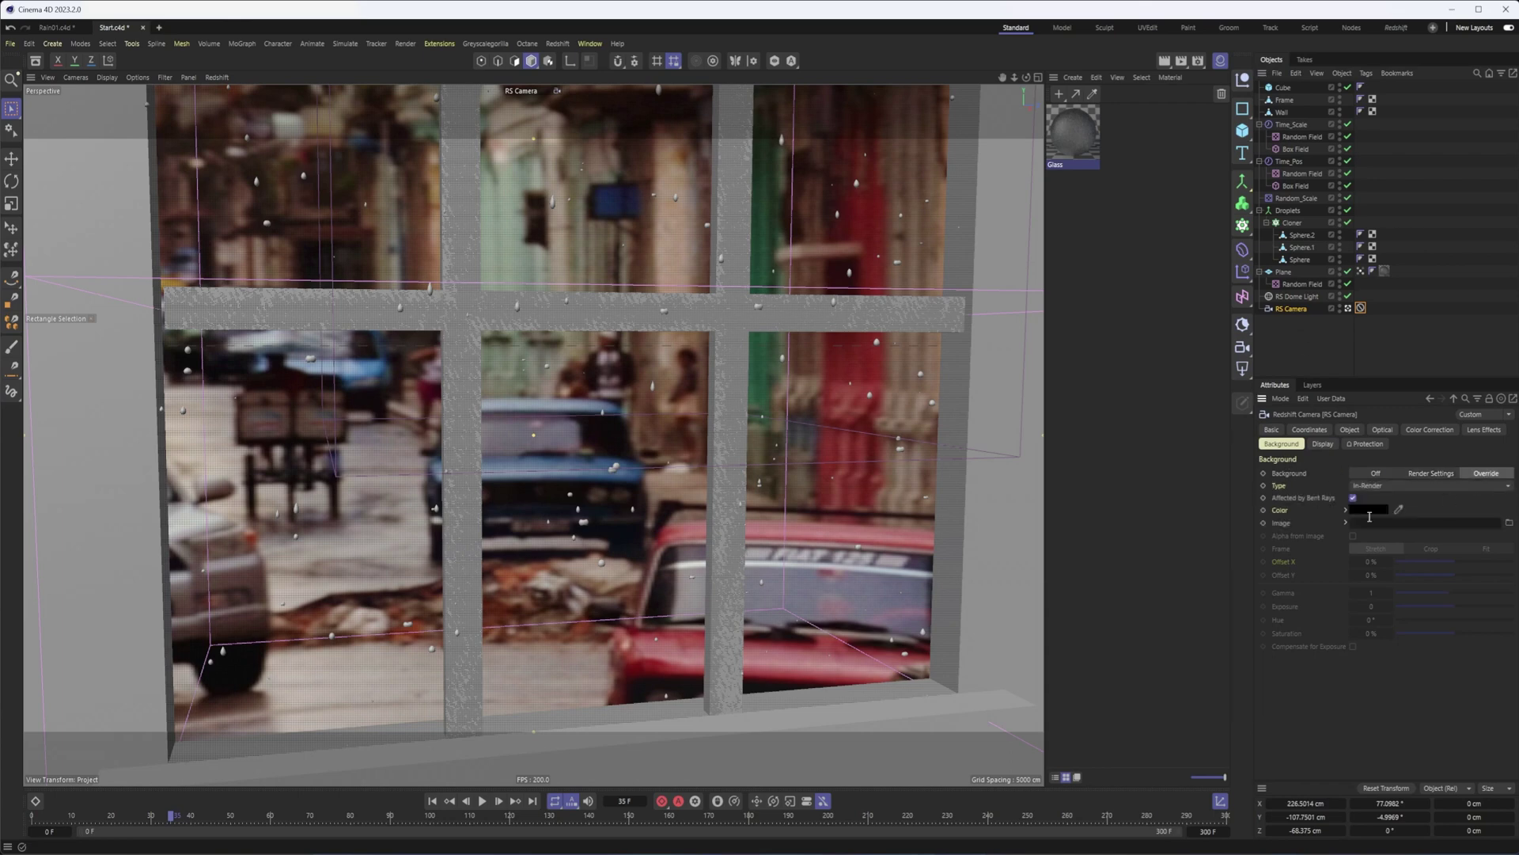
pyautogui.click(1365, 522)
pyautogui.hotkey('ctrl', 'v')
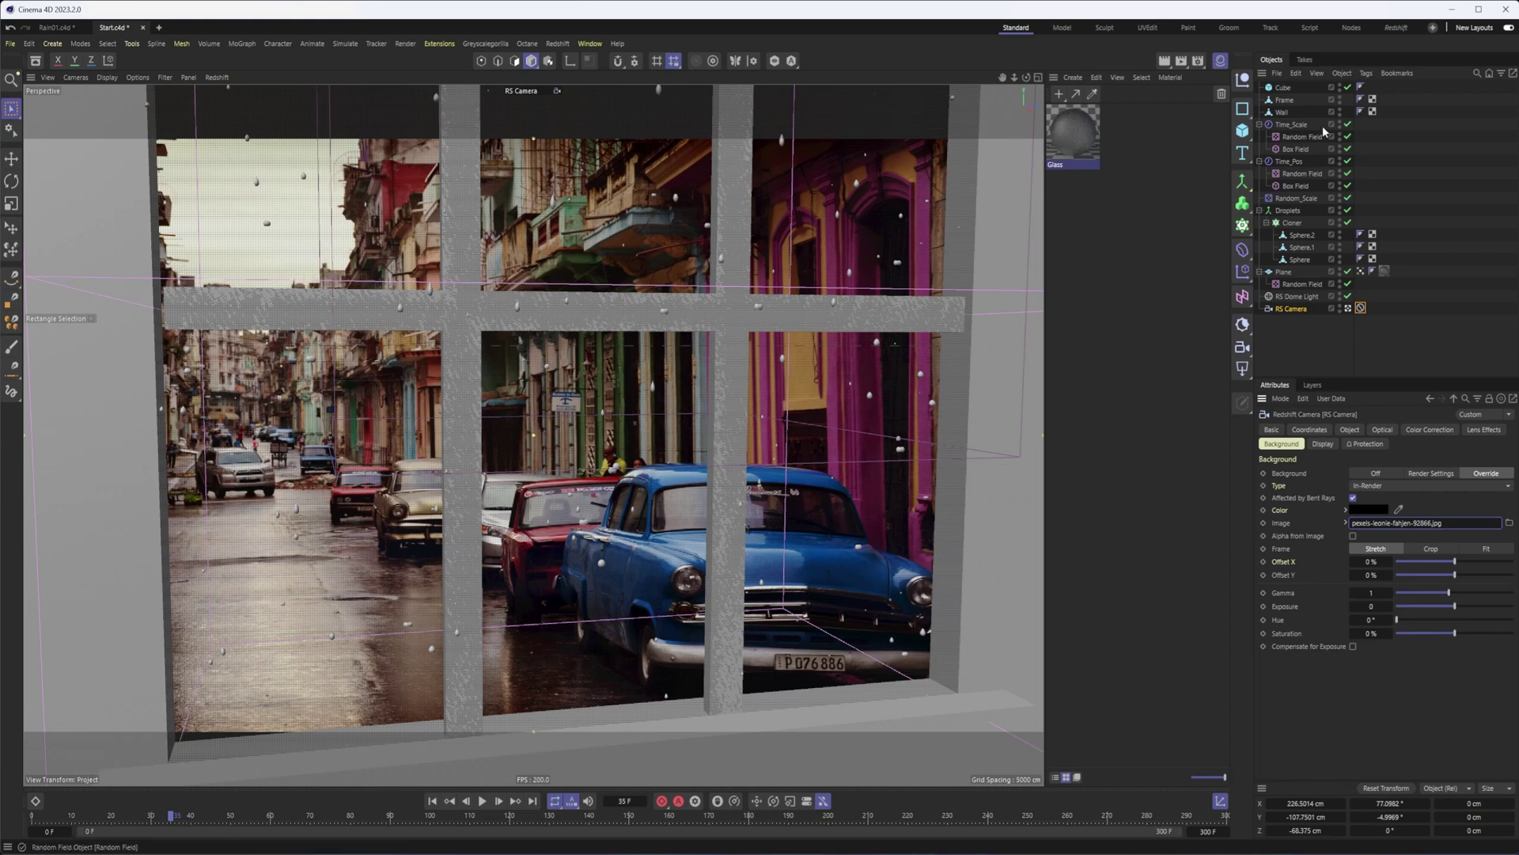
# - Try the Fit and Stretch framing options for the camera's background image and set it to Crop
pyautogui.click(1198, 60)
pyautogui.click(1484, 549)
pyautogui.click(1434, 549)
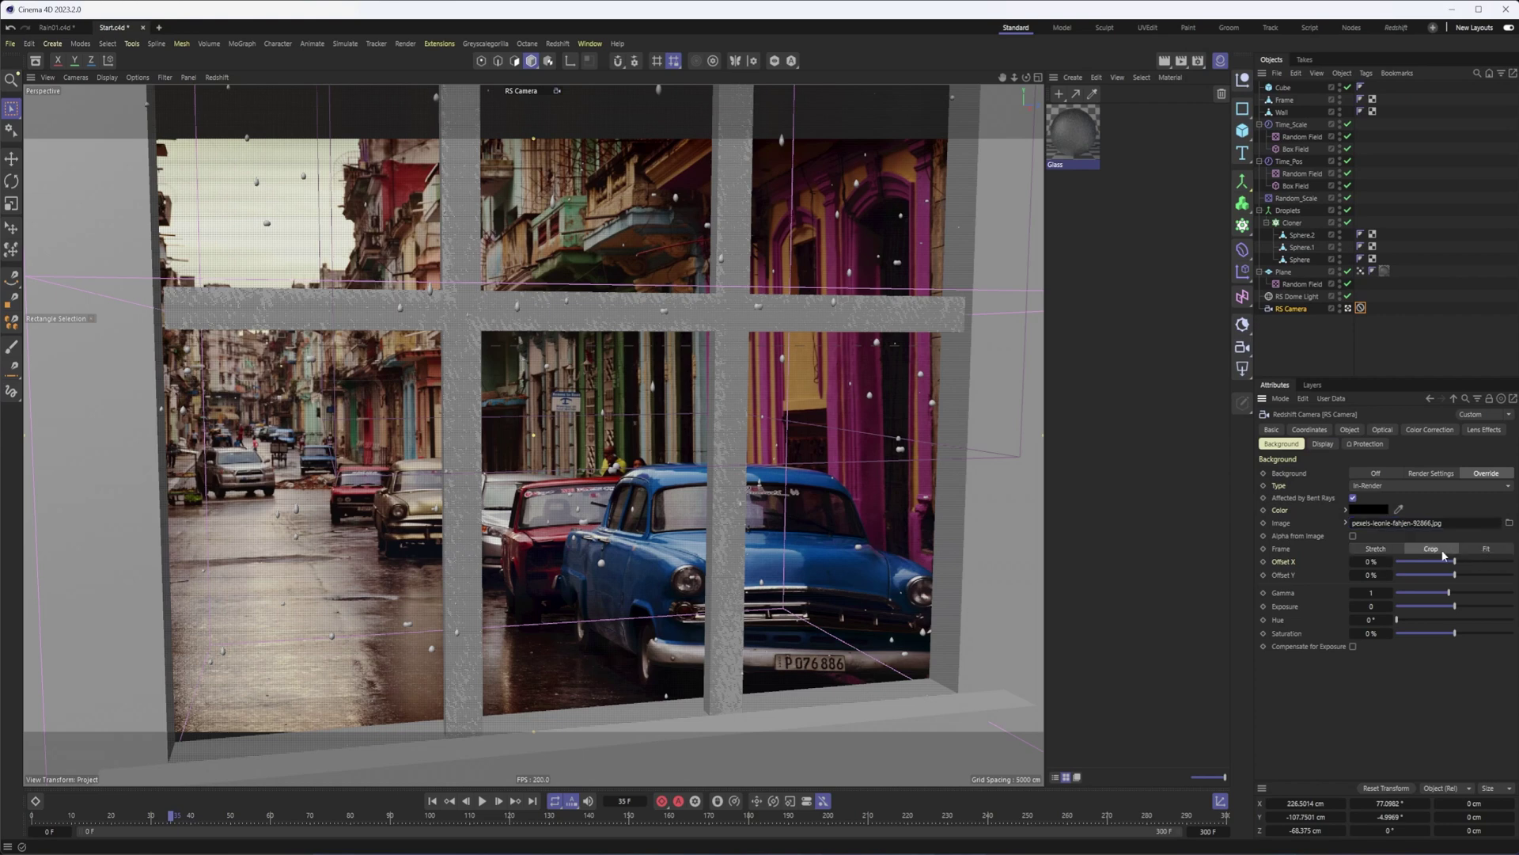
pyautogui.click(1378, 549)
pyautogui.click(1428, 551)
# - Make the render output square by setting its height to 1280 pixels
pyautogui.click(1198, 60)
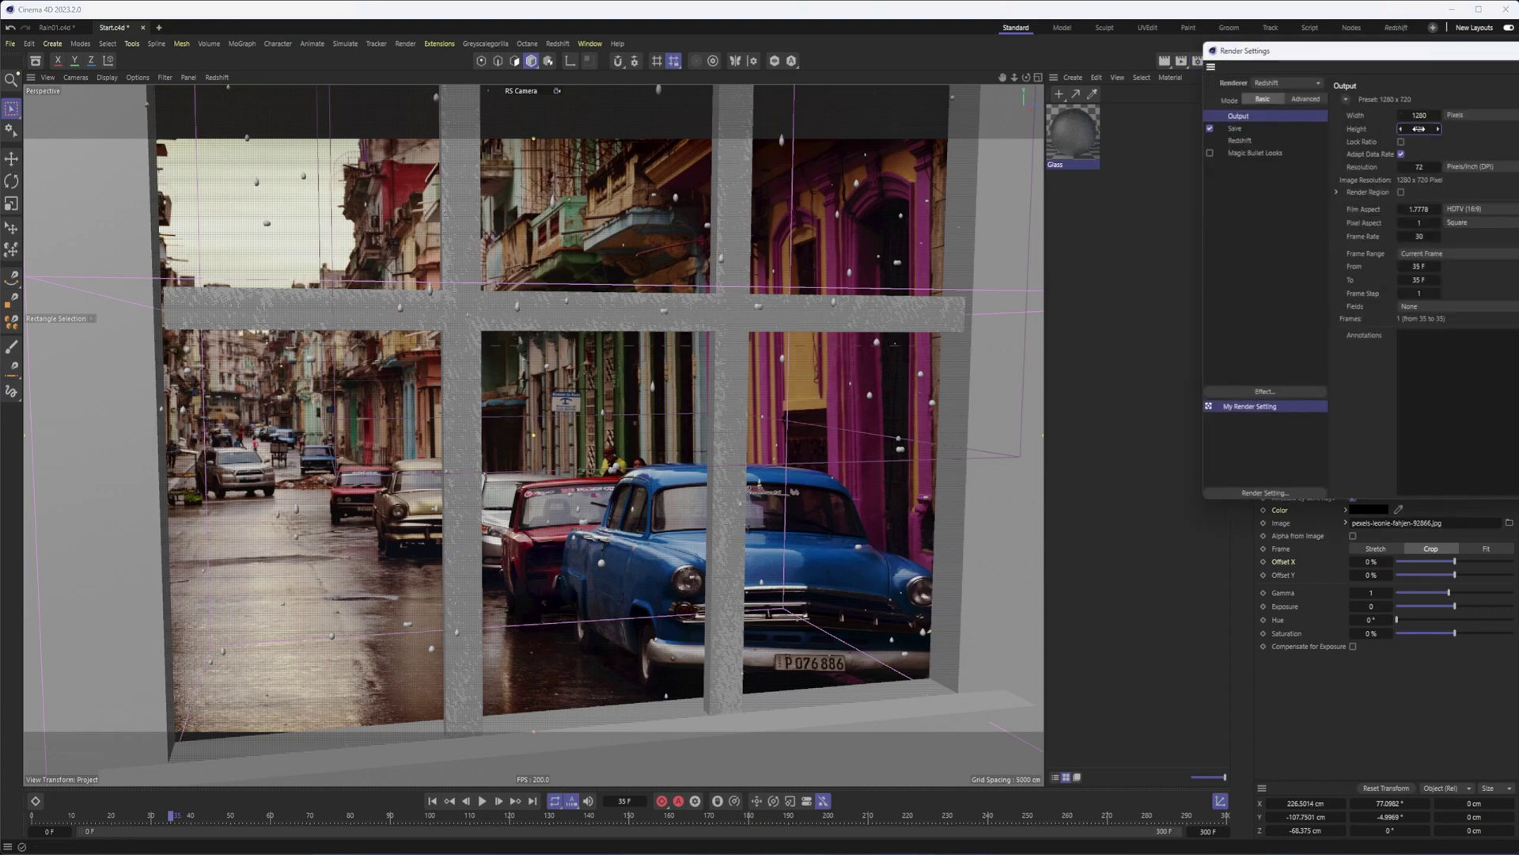
pyautogui.press('Return')
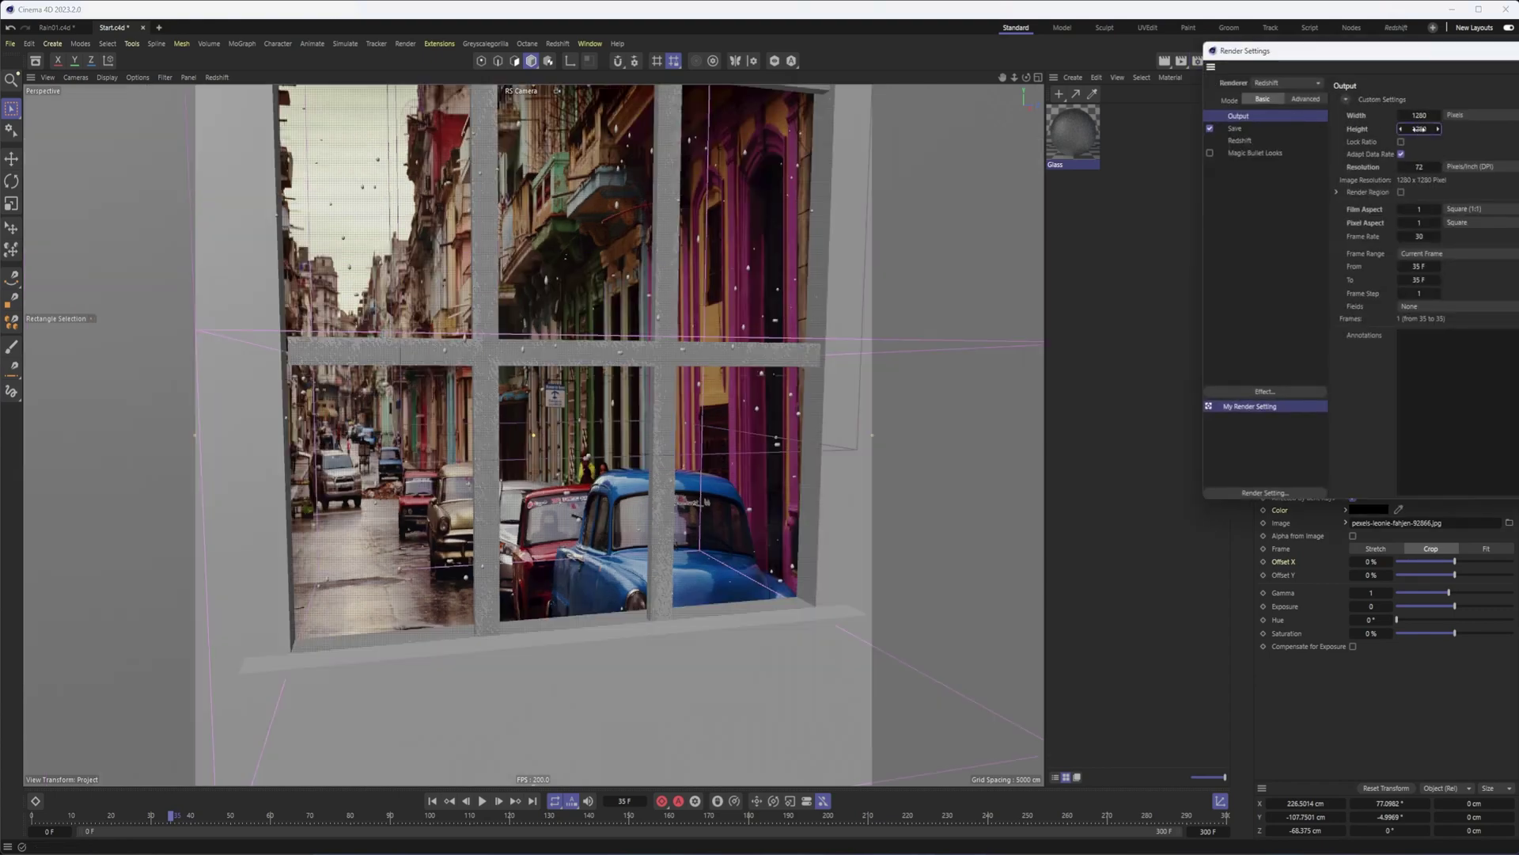
pyautogui.press('Escape')
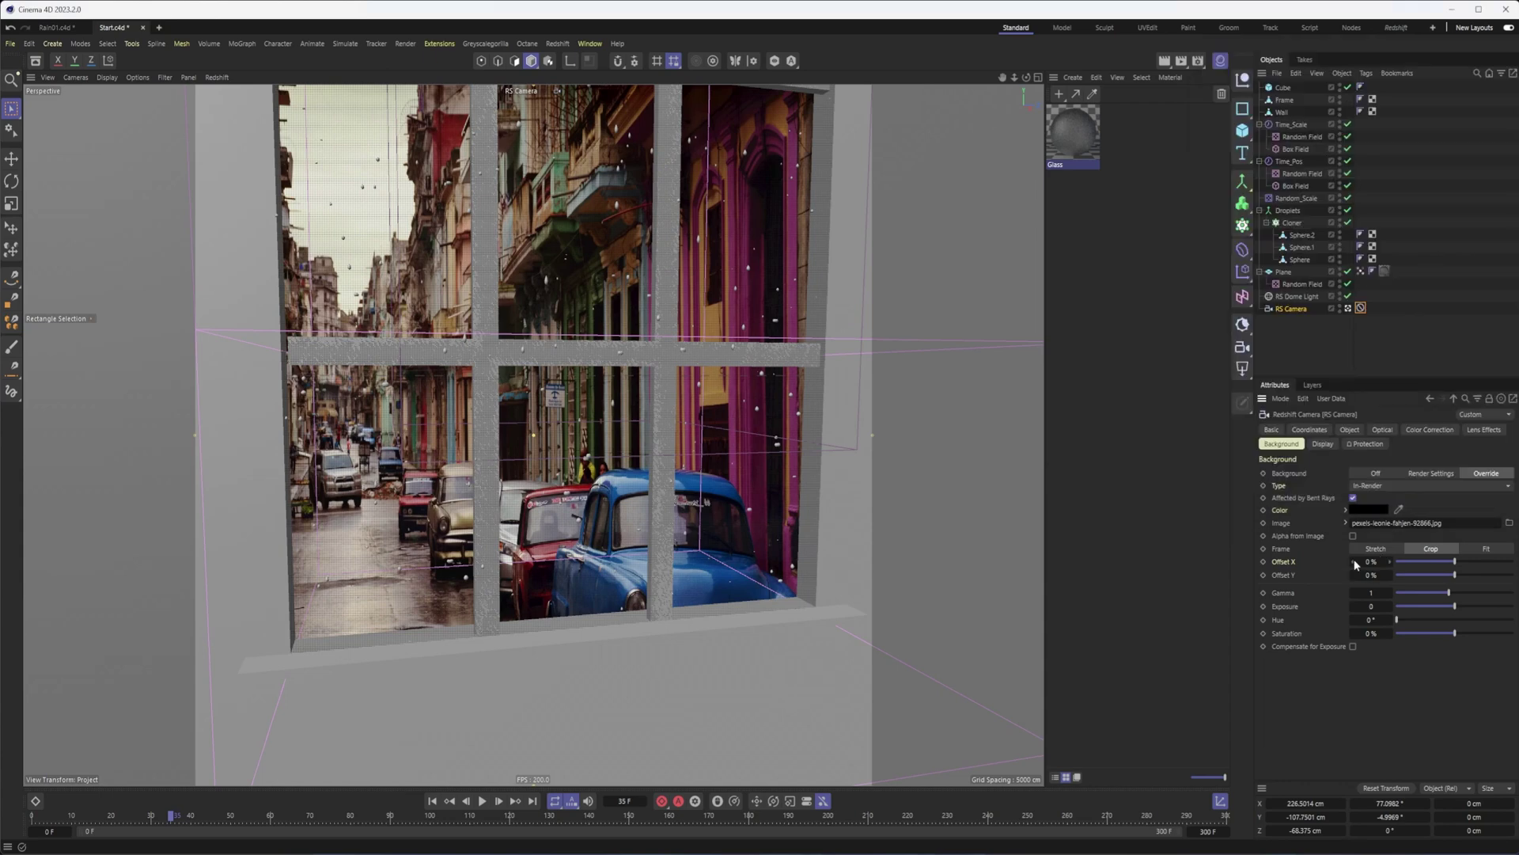
# - Keep the background framing on Crop and start the Redshift IPR in the viewport
pyautogui.click(1373, 549)
pyautogui.click(1432, 549)
pyautogui.click(1436, 550)
pyautogui.click(213, 79)
pyautogui.click(229, 100)
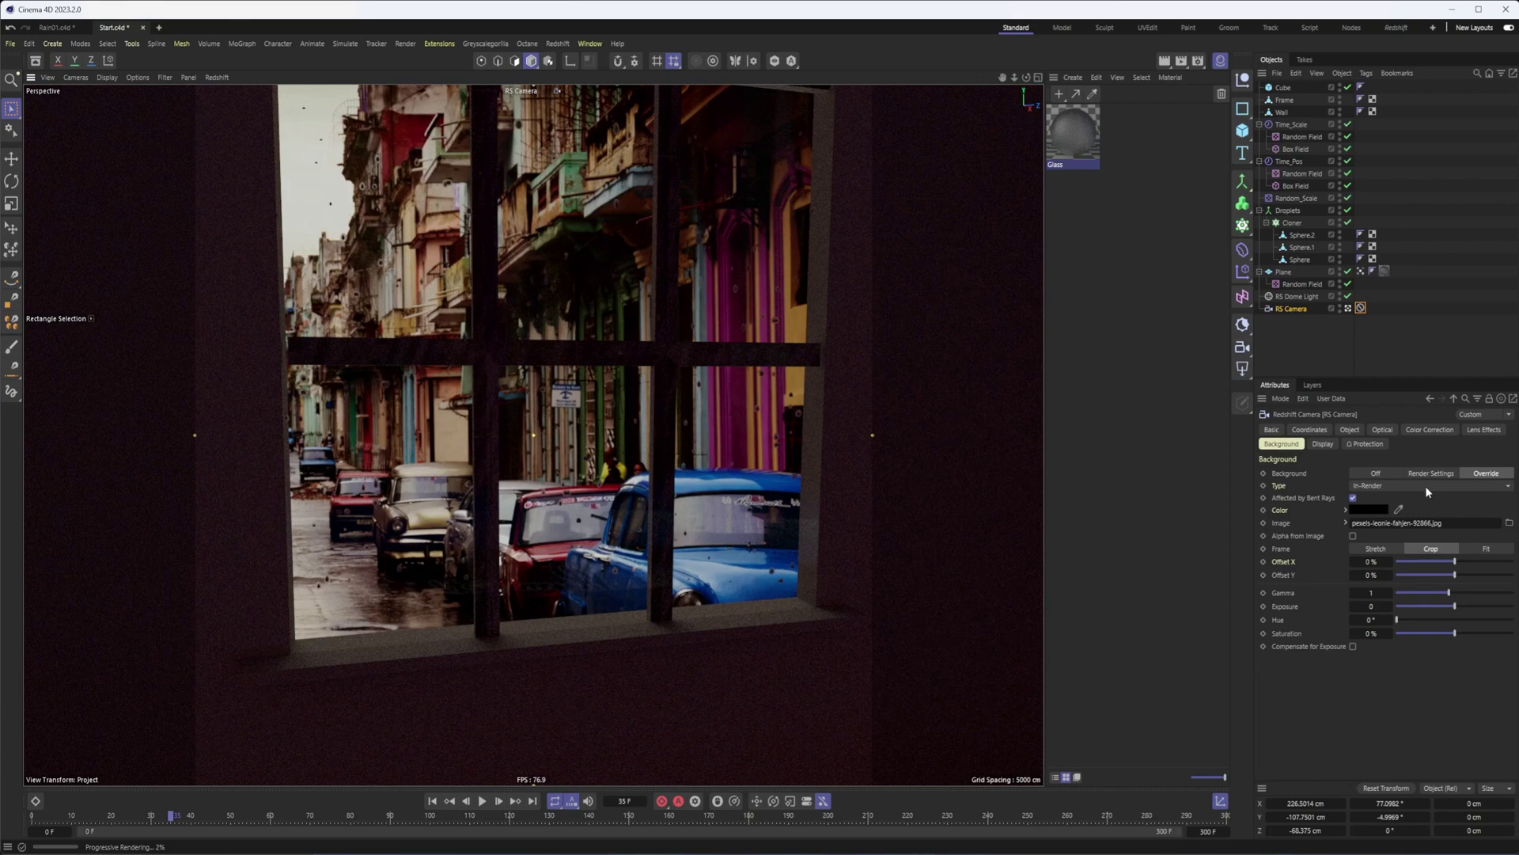
# - Compare the Stretch, Crop and Fit background framing in the live render and return to Crop
pyautogui.click(1358, 550)
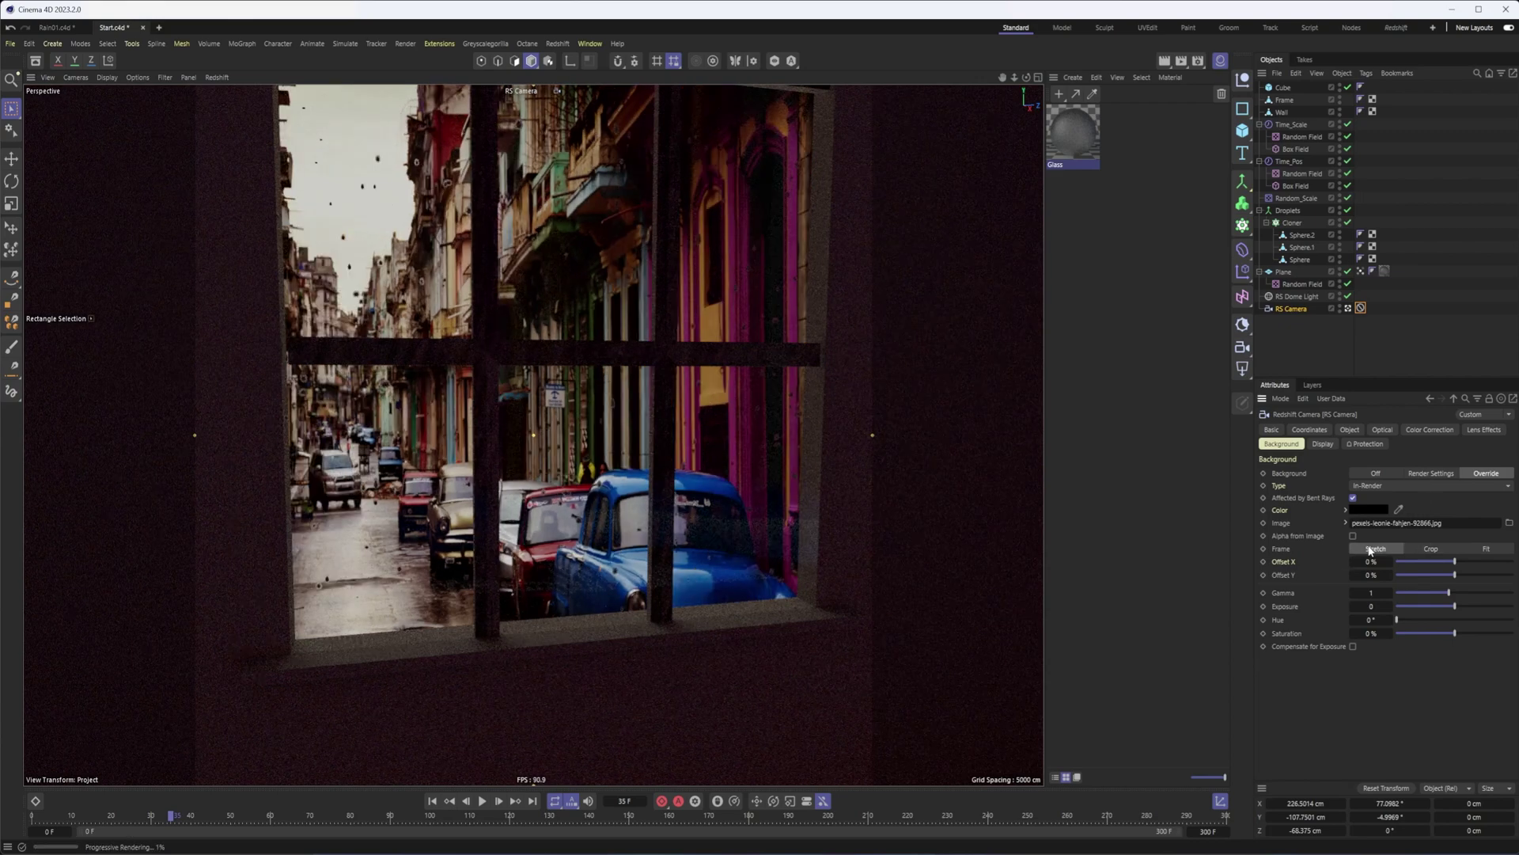
pyautogui.click(1429, 549)
pyautogui.rightClick(1394, 562)
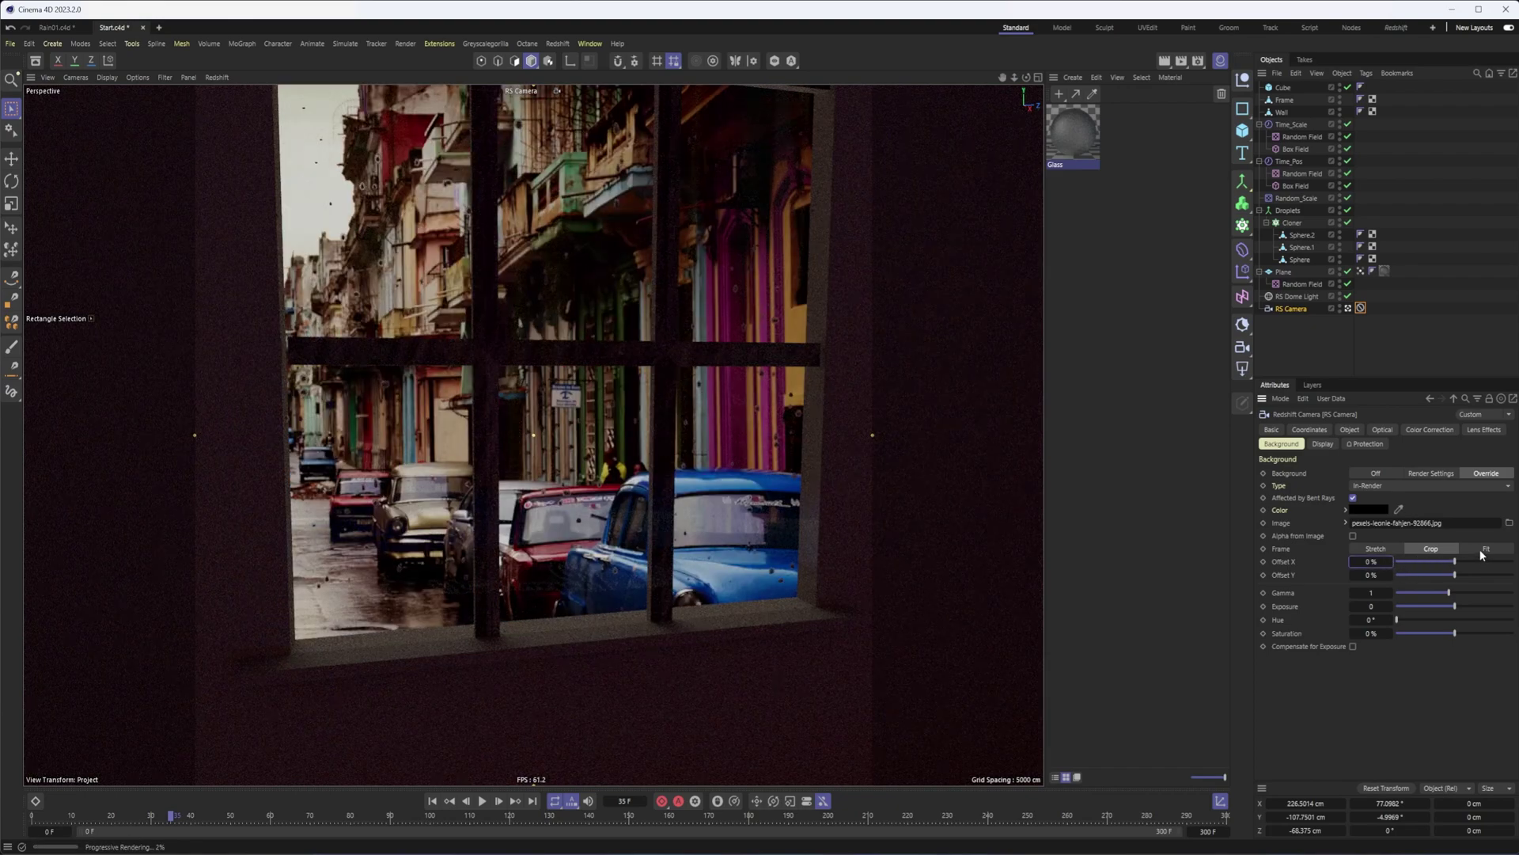
pyautogui.click(1484, 550)
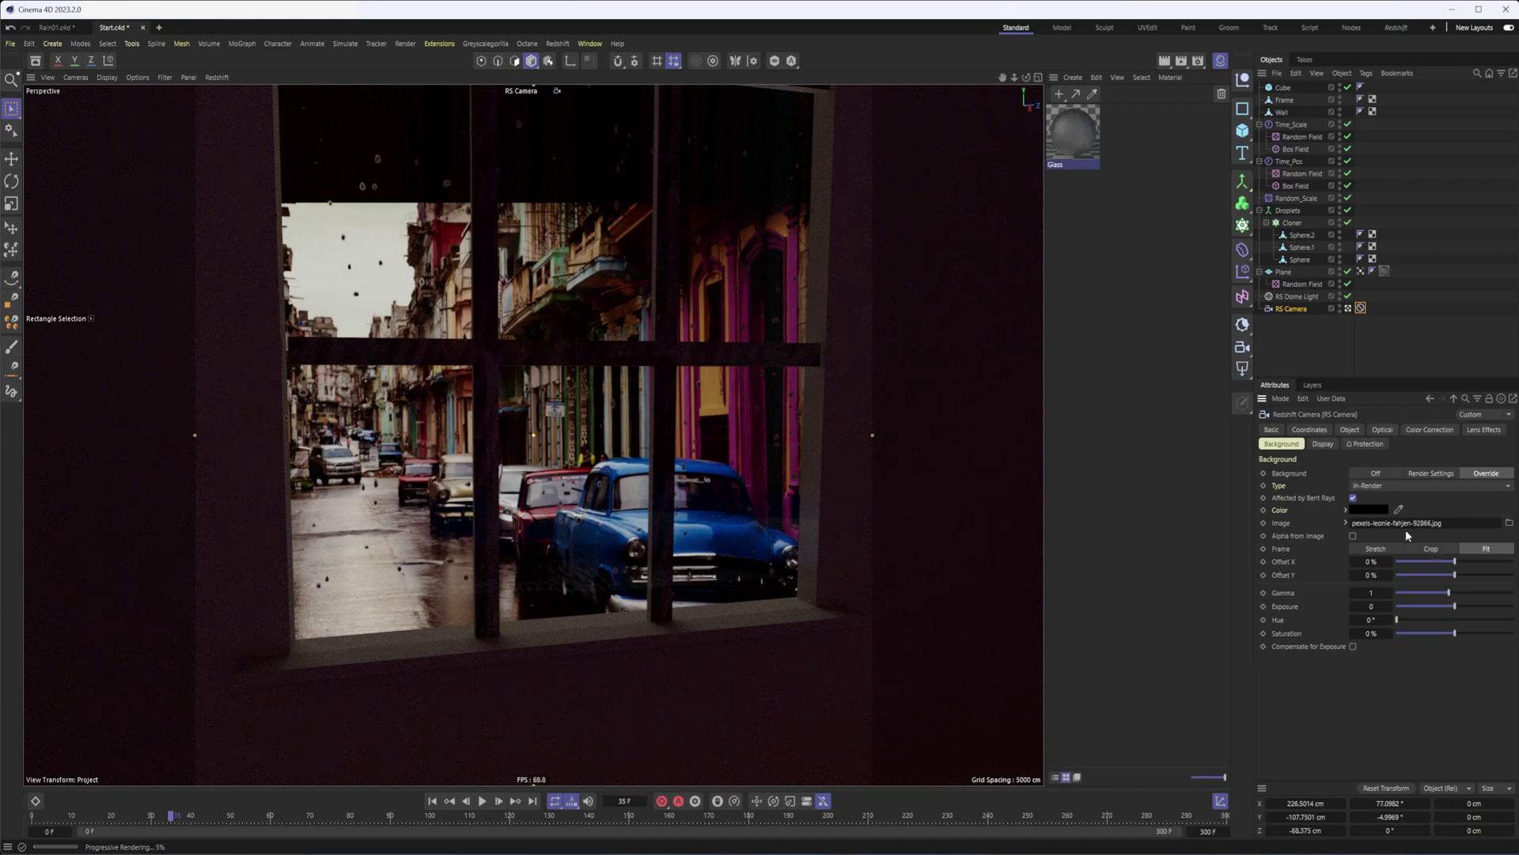
pyautogui.click(1374, 550)
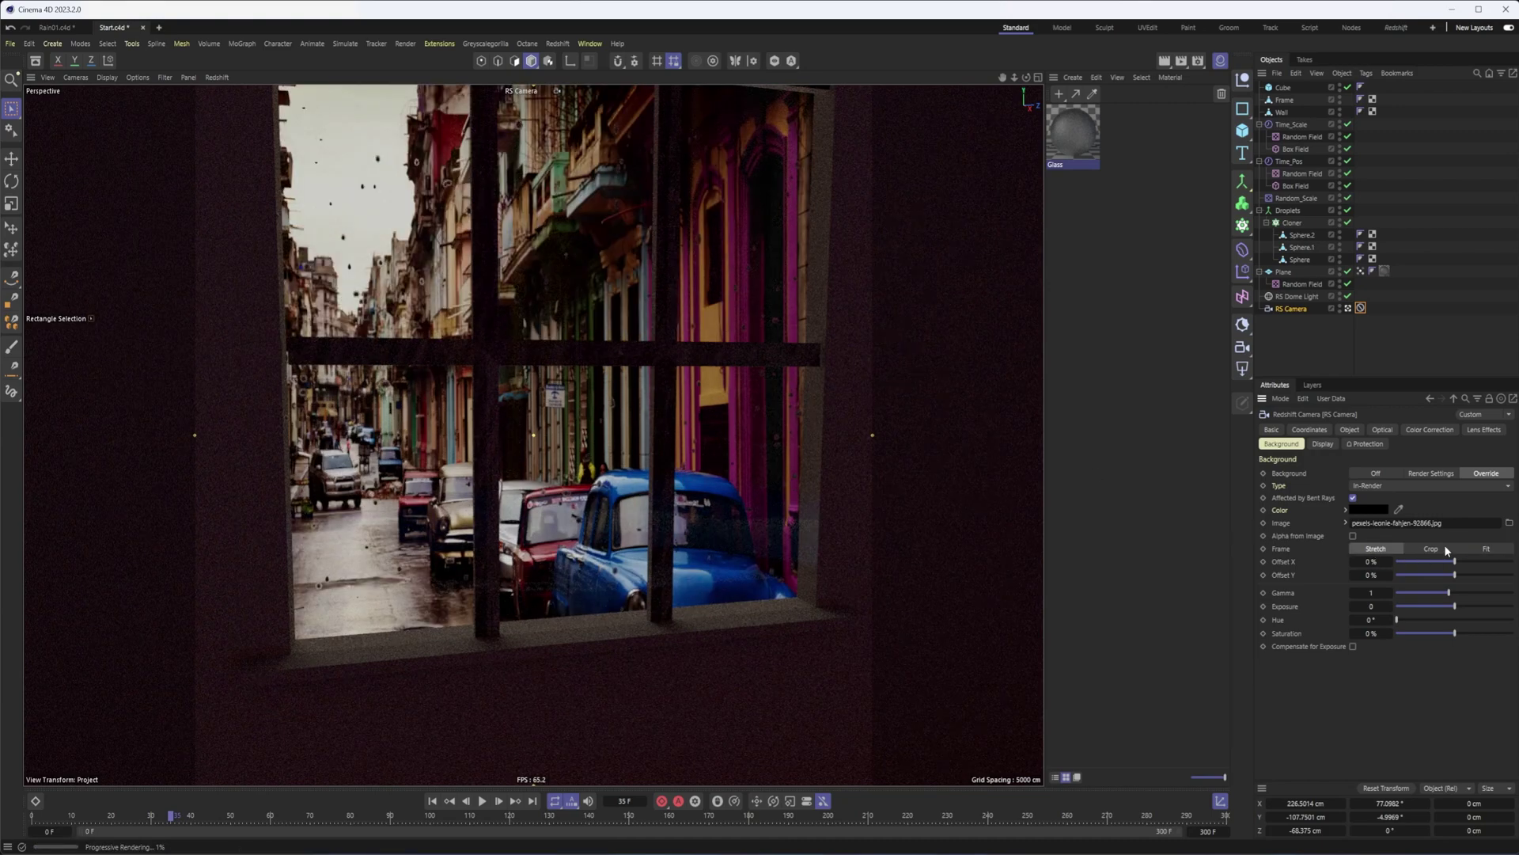
pyautogui.click(1435, 552)
pyautogui.click(1426, 550)
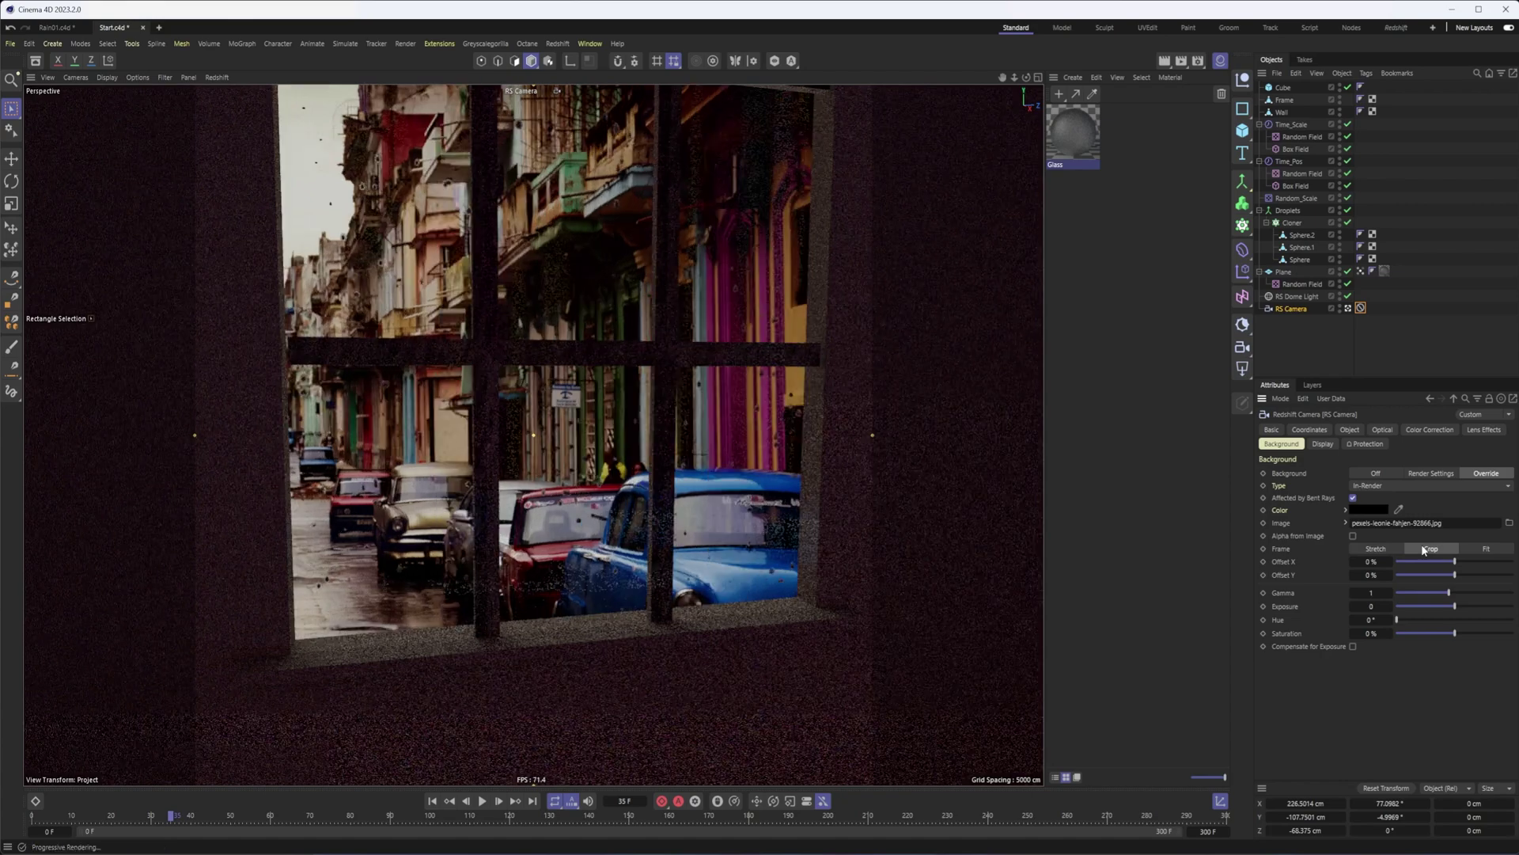
pyautogui.click(1377, 551)
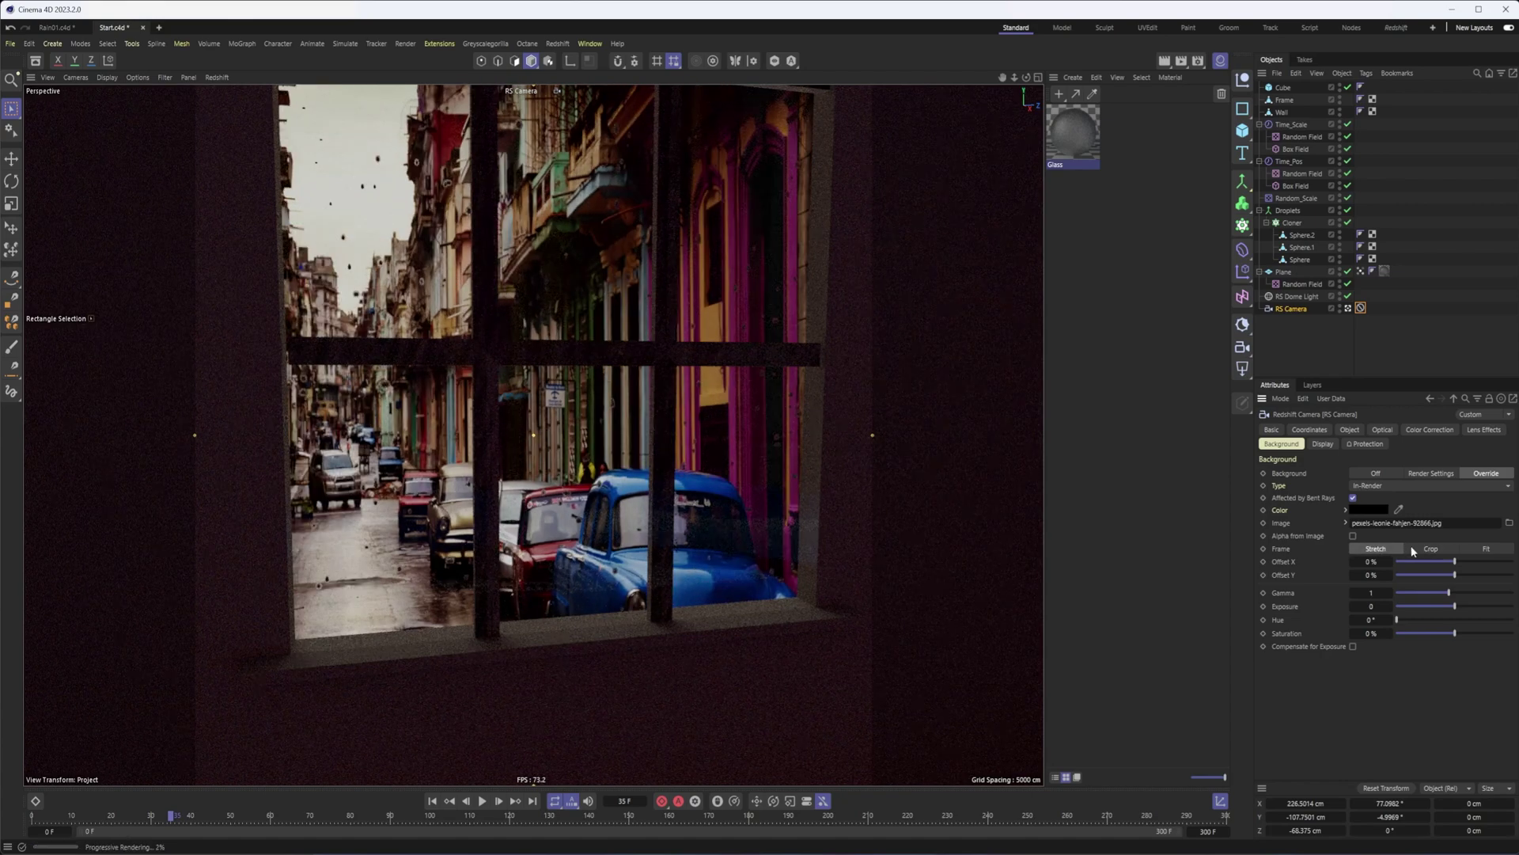
pyautogui.click(1414, 551)
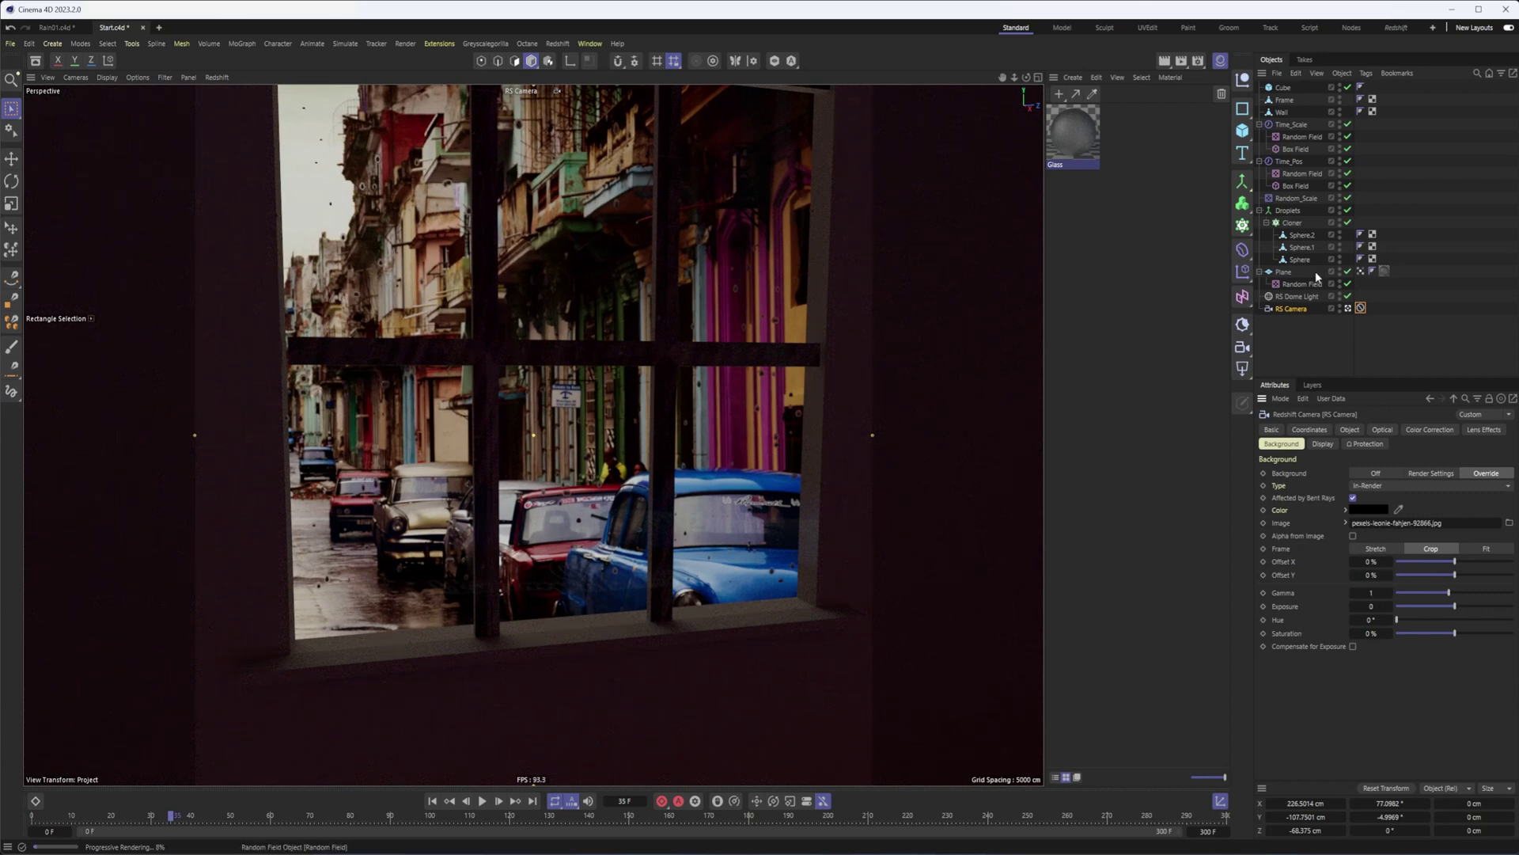
# - Set the RS Dome Light's exposure to 1
pyautogui.click(1297, 296)
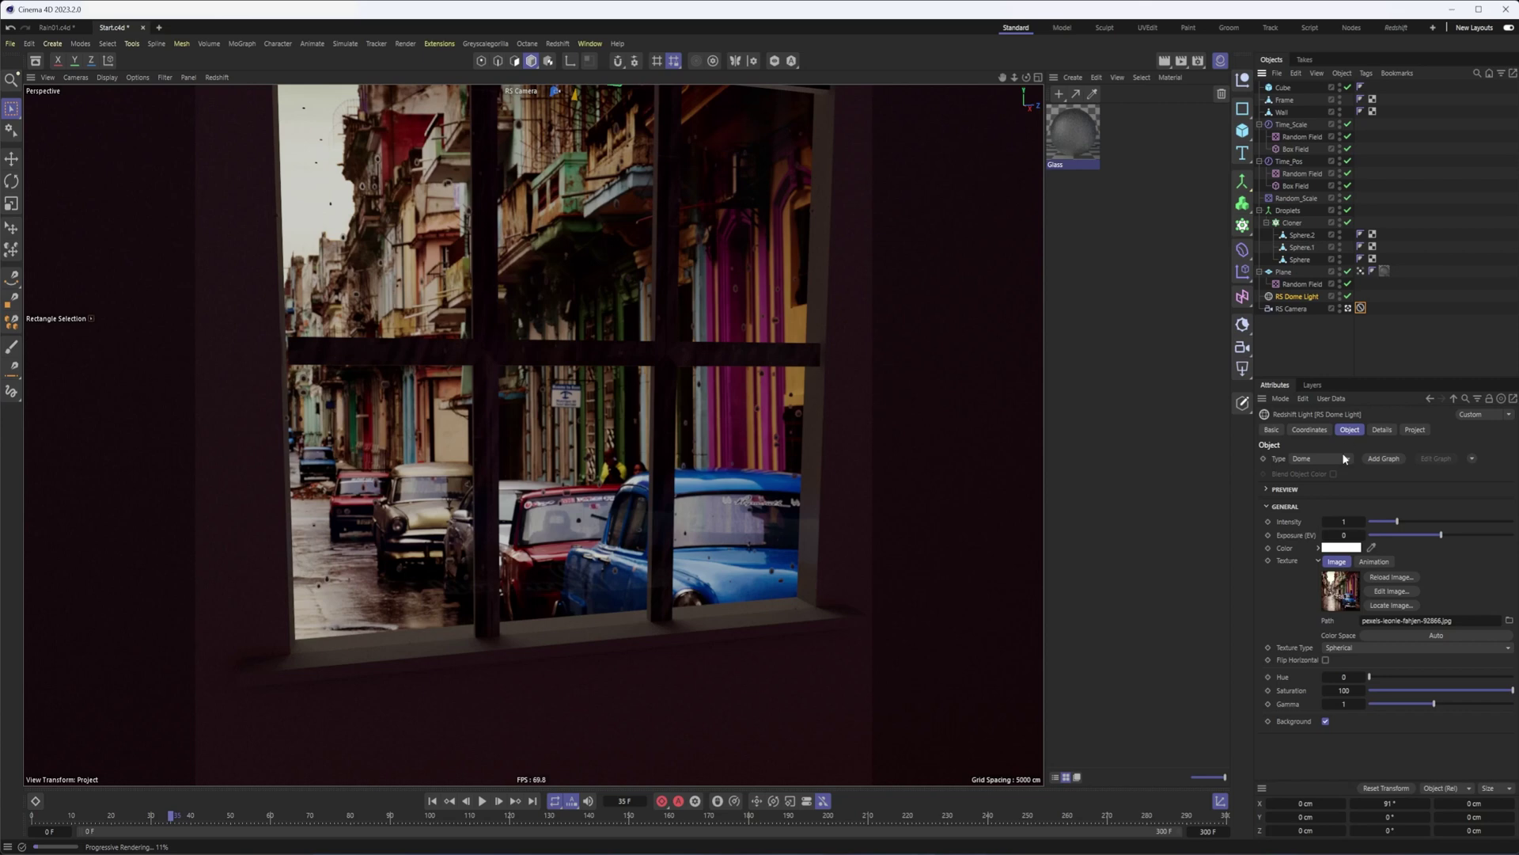
pyautogui.moveTo(1362, 535); pyautogui.dragTo(1378, 532)
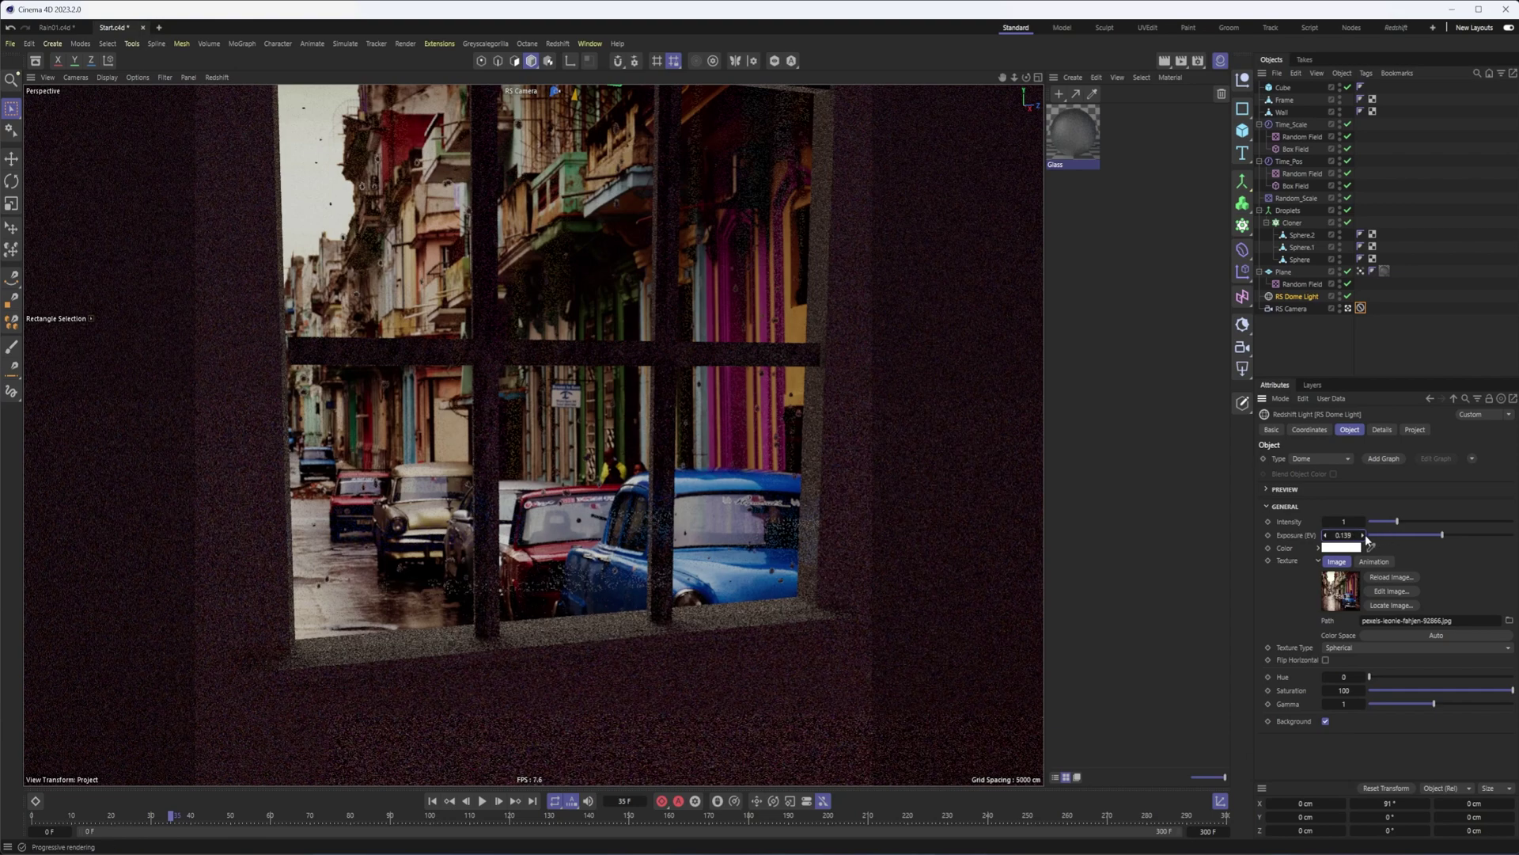
pyautogui.doubleClick(1345, 536)
pyautogui.write('1')
pyautogui.press('Return')
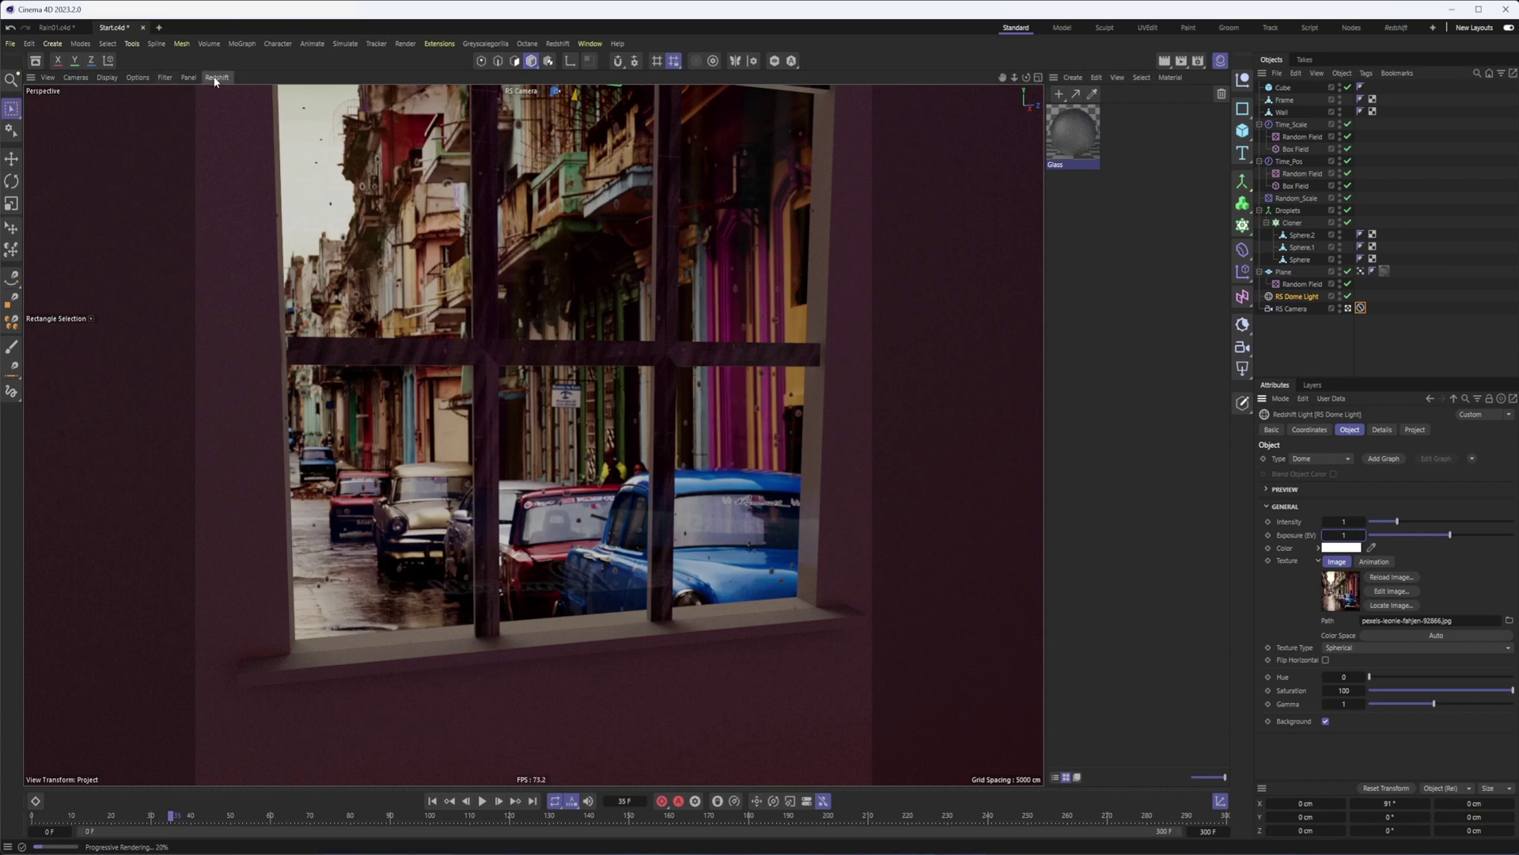
# - Raise the RS Camera's optical exposure to 1.4 EV
pyautogui.click(1292, 309)
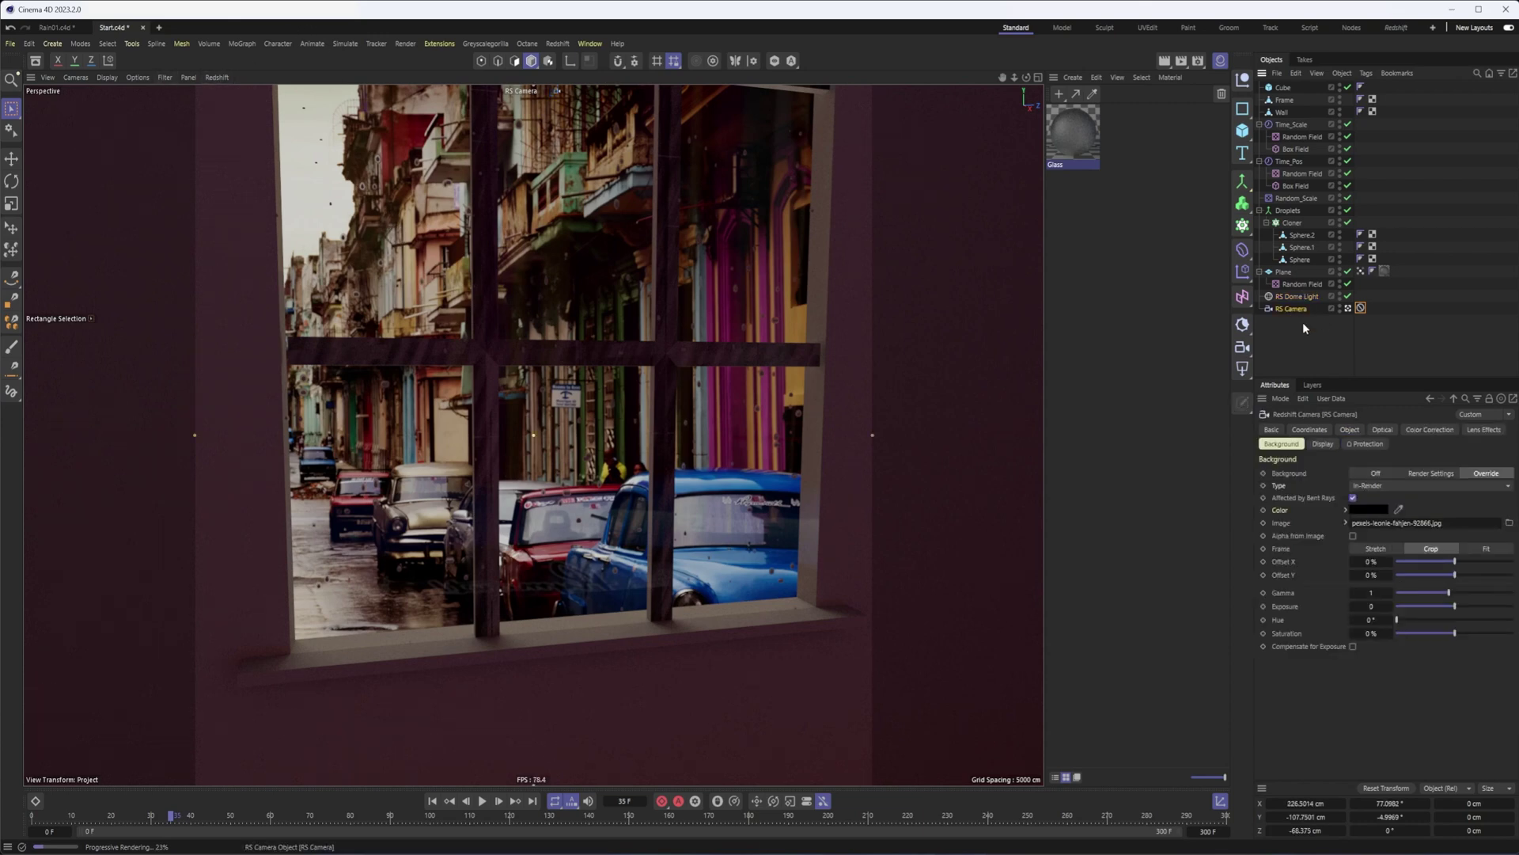
pyautogui.click(1384, 430)
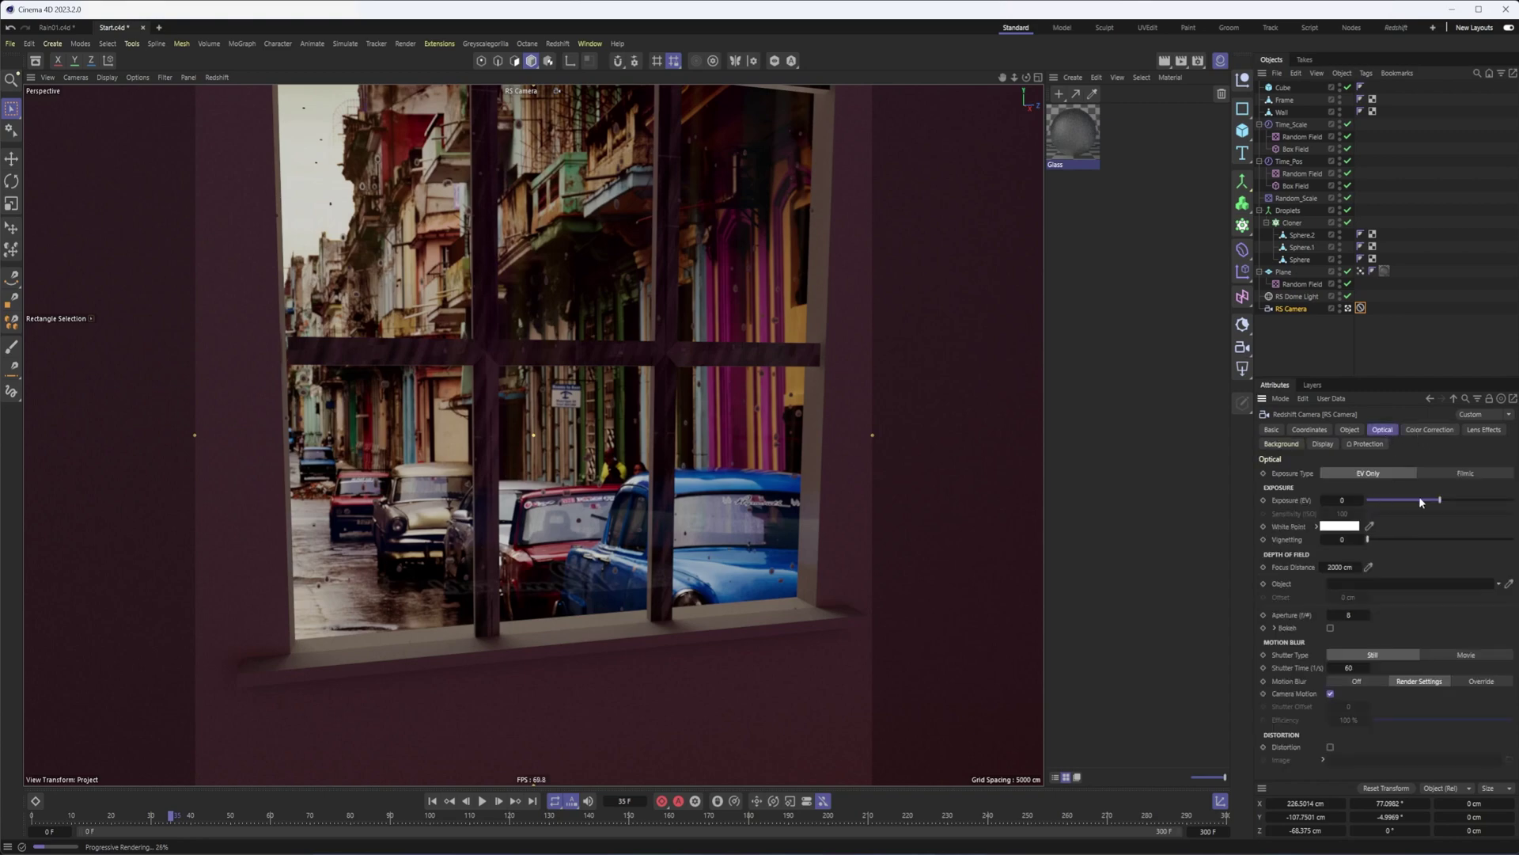
pyautogui.write('1')
pyautogui.press('Return')
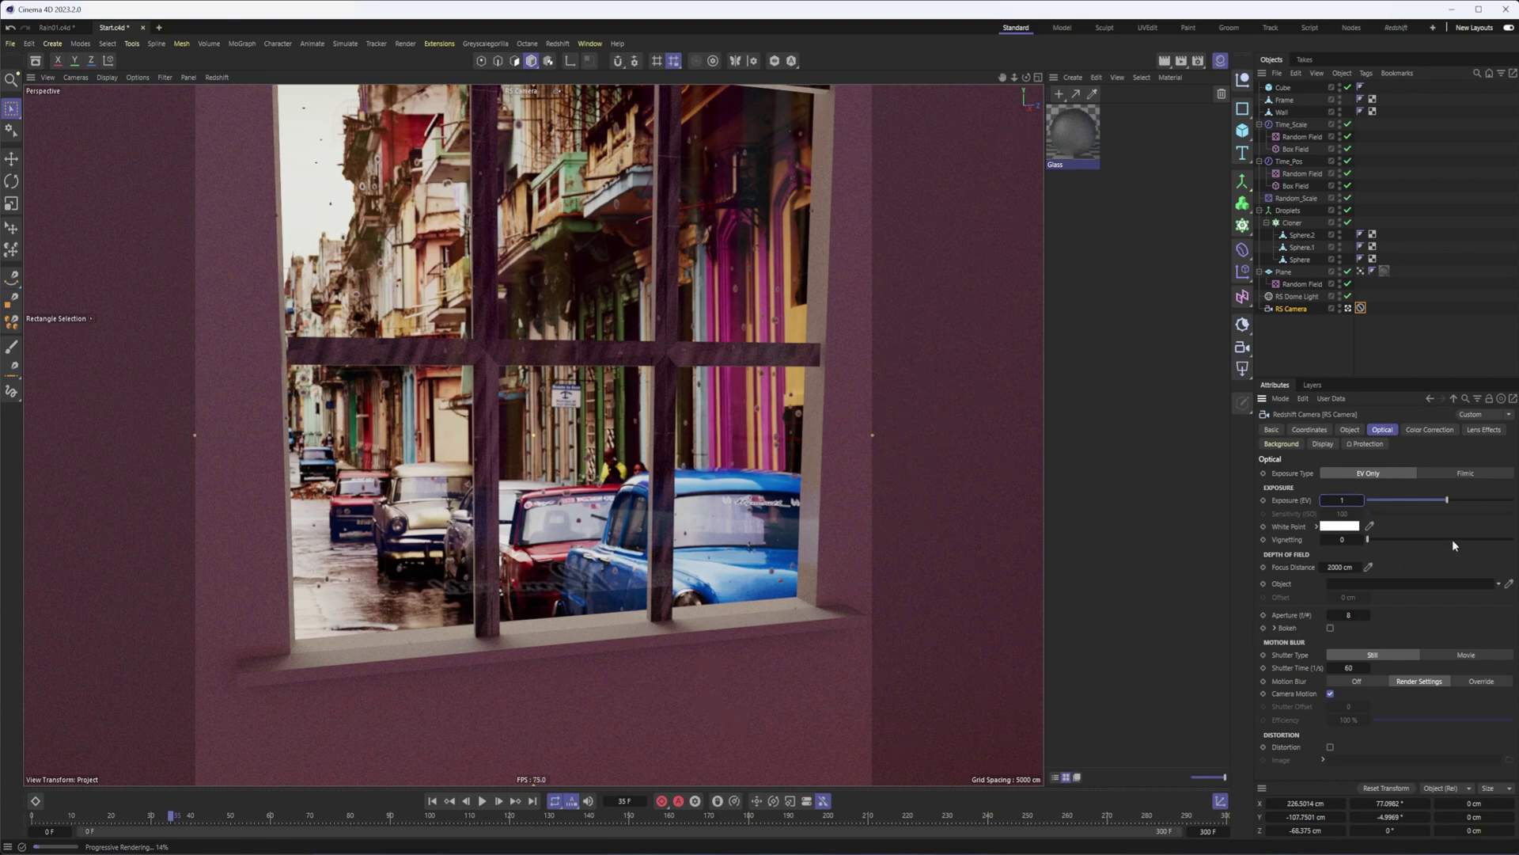
pyautogui.moveTo(1448, 505); pyautogui.dragTo(1452, 502)
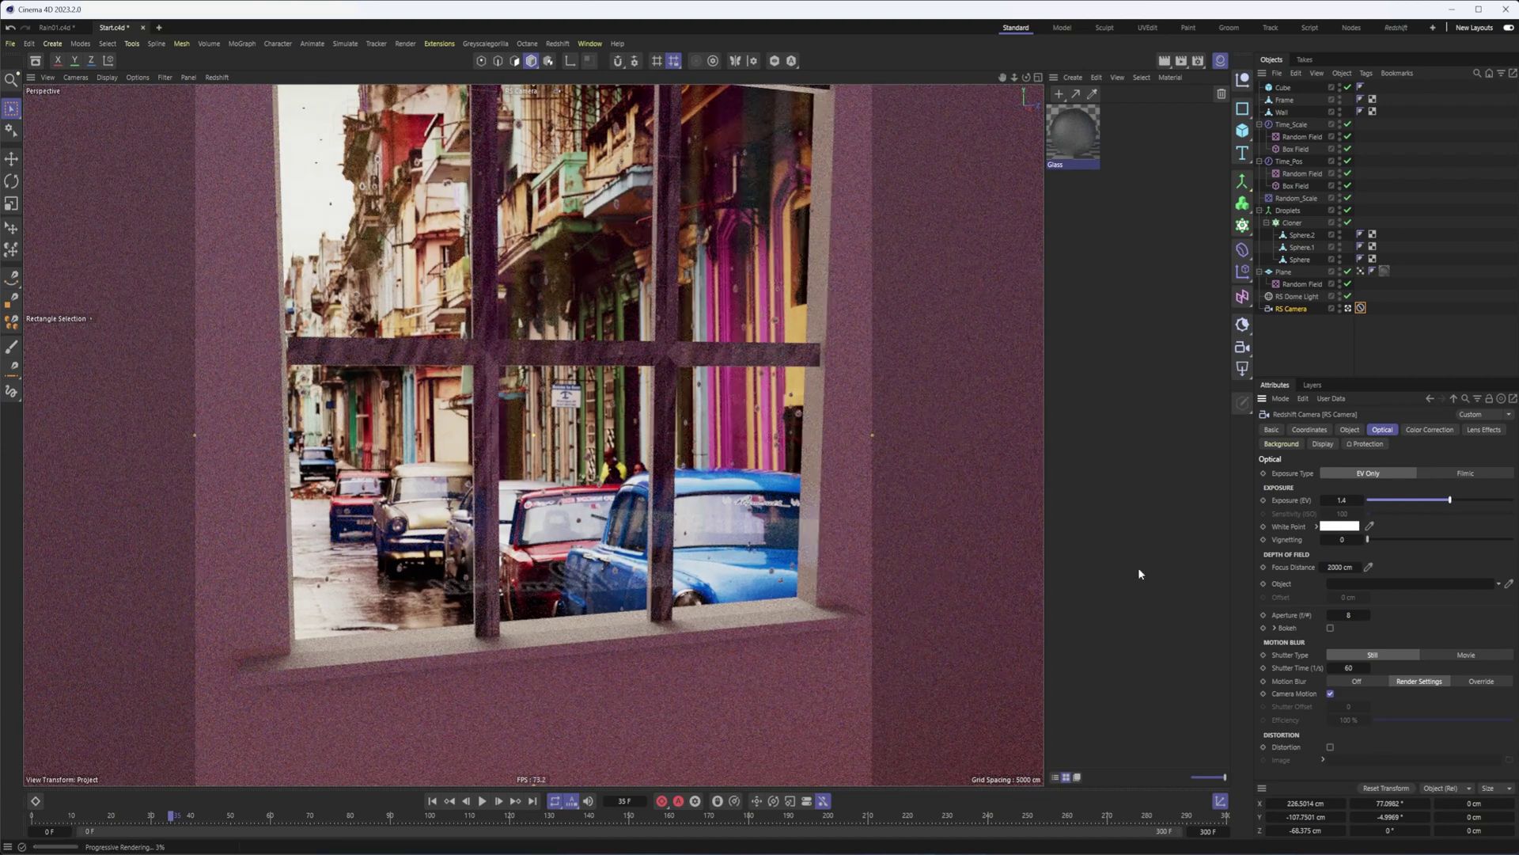
# - Try lower gamma values on the RS Camera's background image and restore the gamma to 1
pyautogui.click(1296, 296)
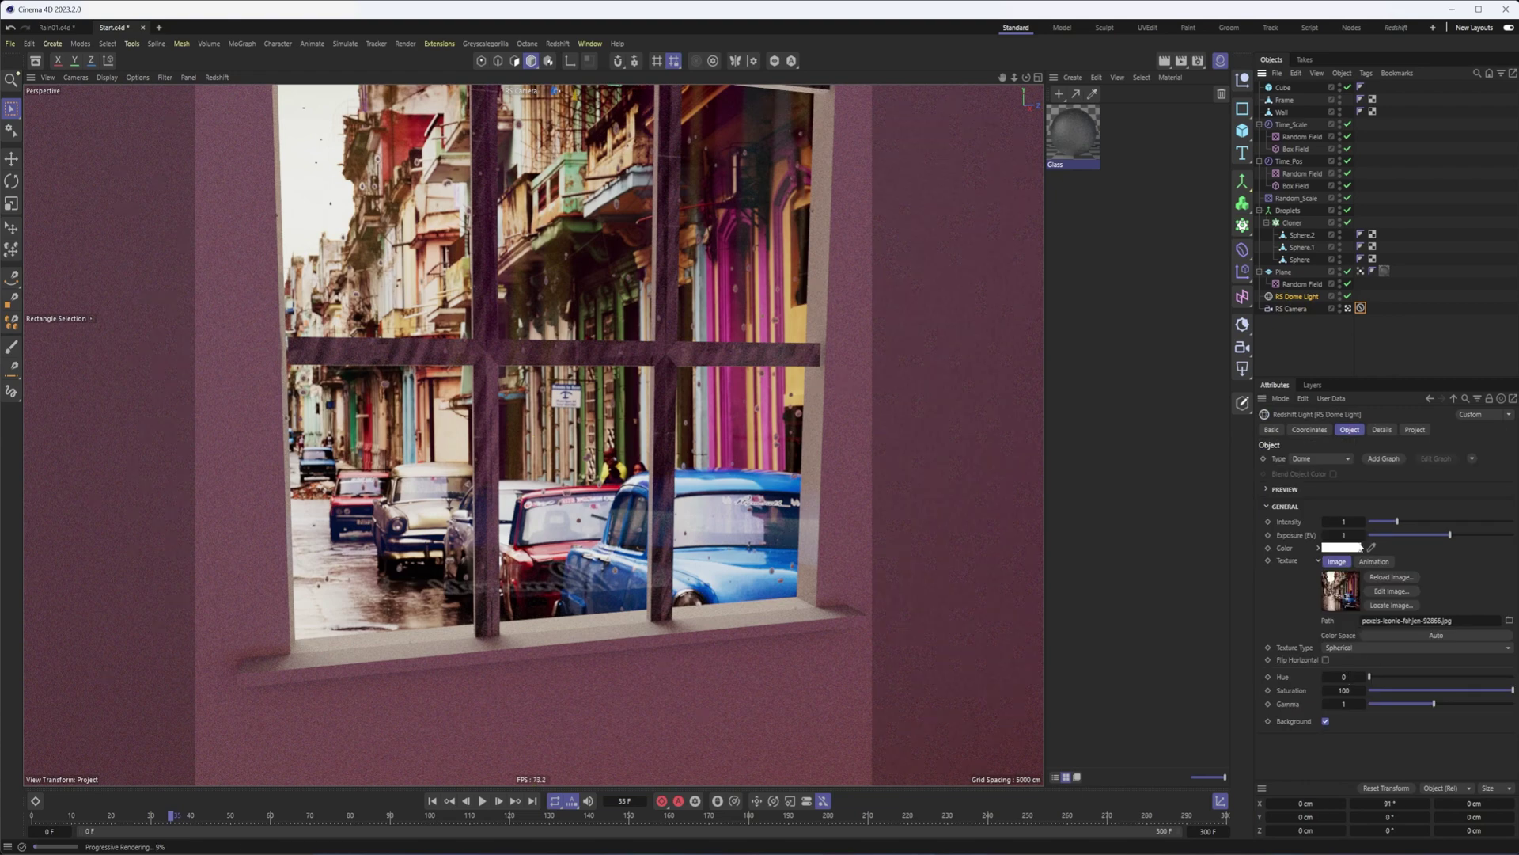
pyautogui.click(1290, 308)
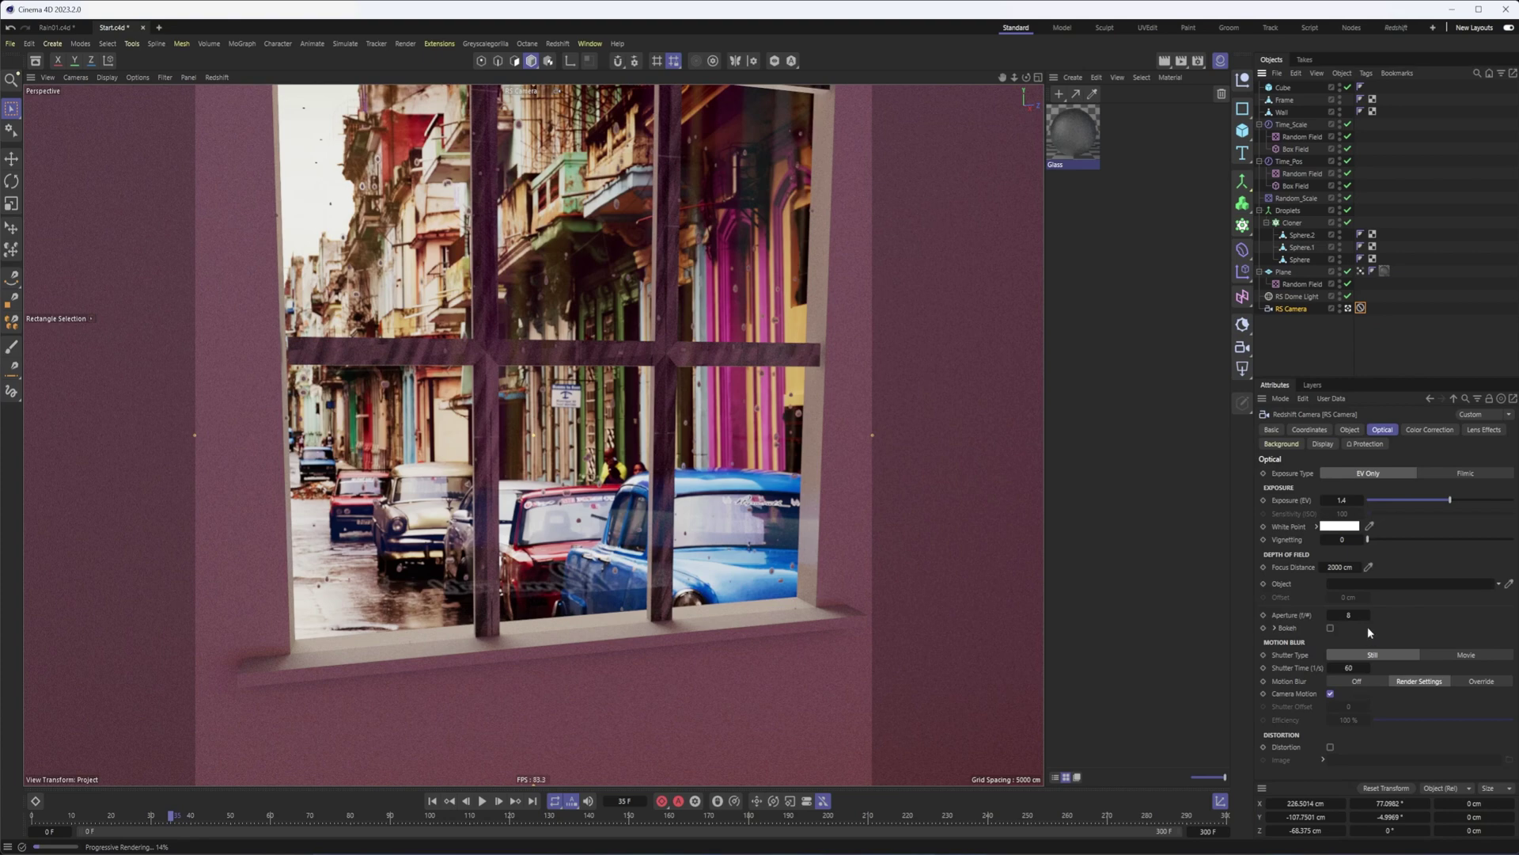
pyautogui.click(1281, 444)
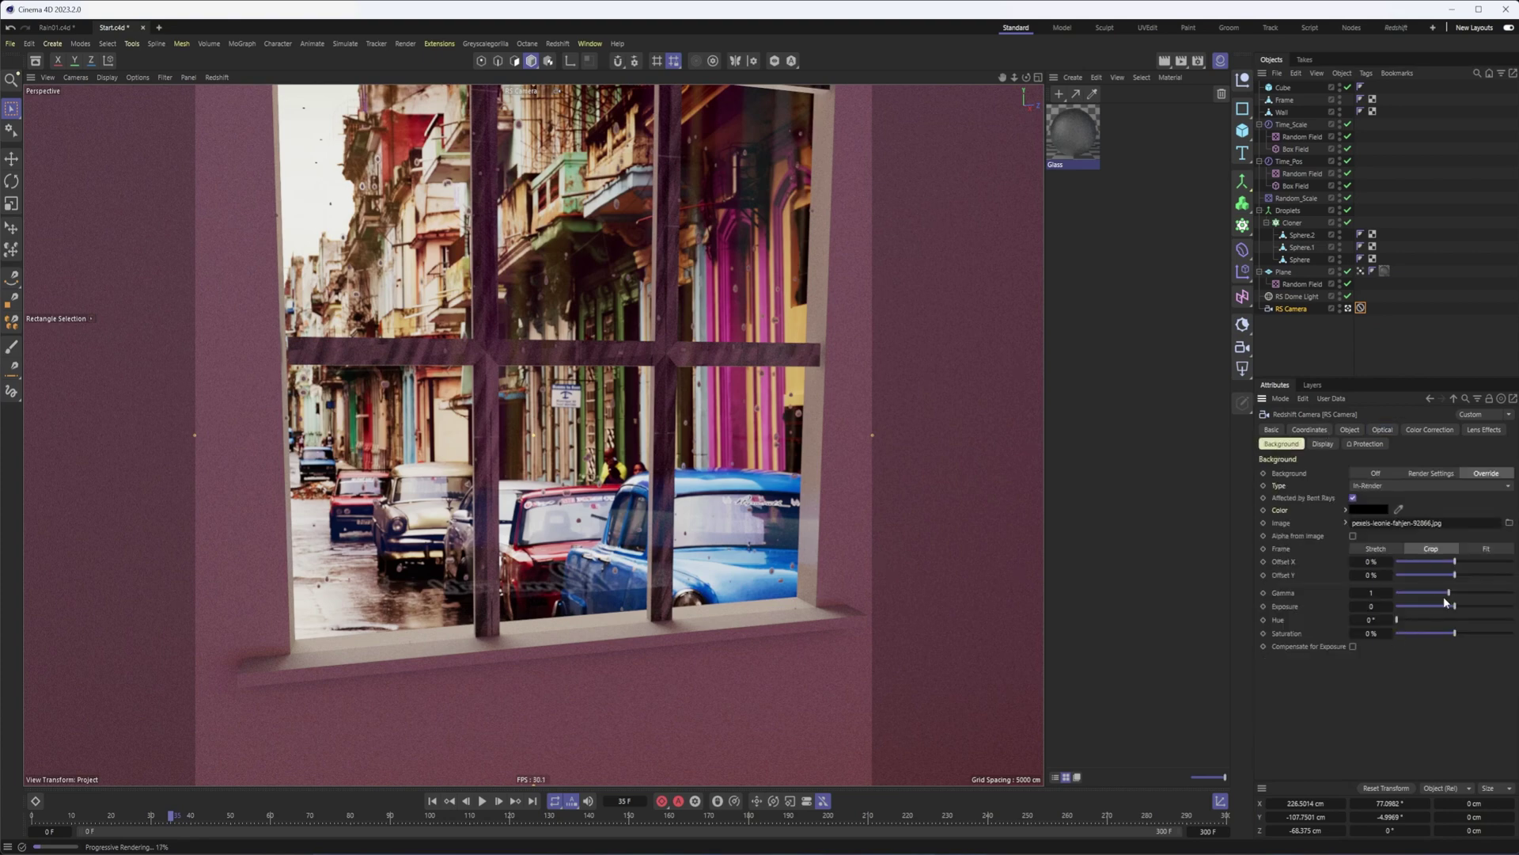
pyautogui.moveTo(1465, 593); pyautogui.dragTo(1398, 596)
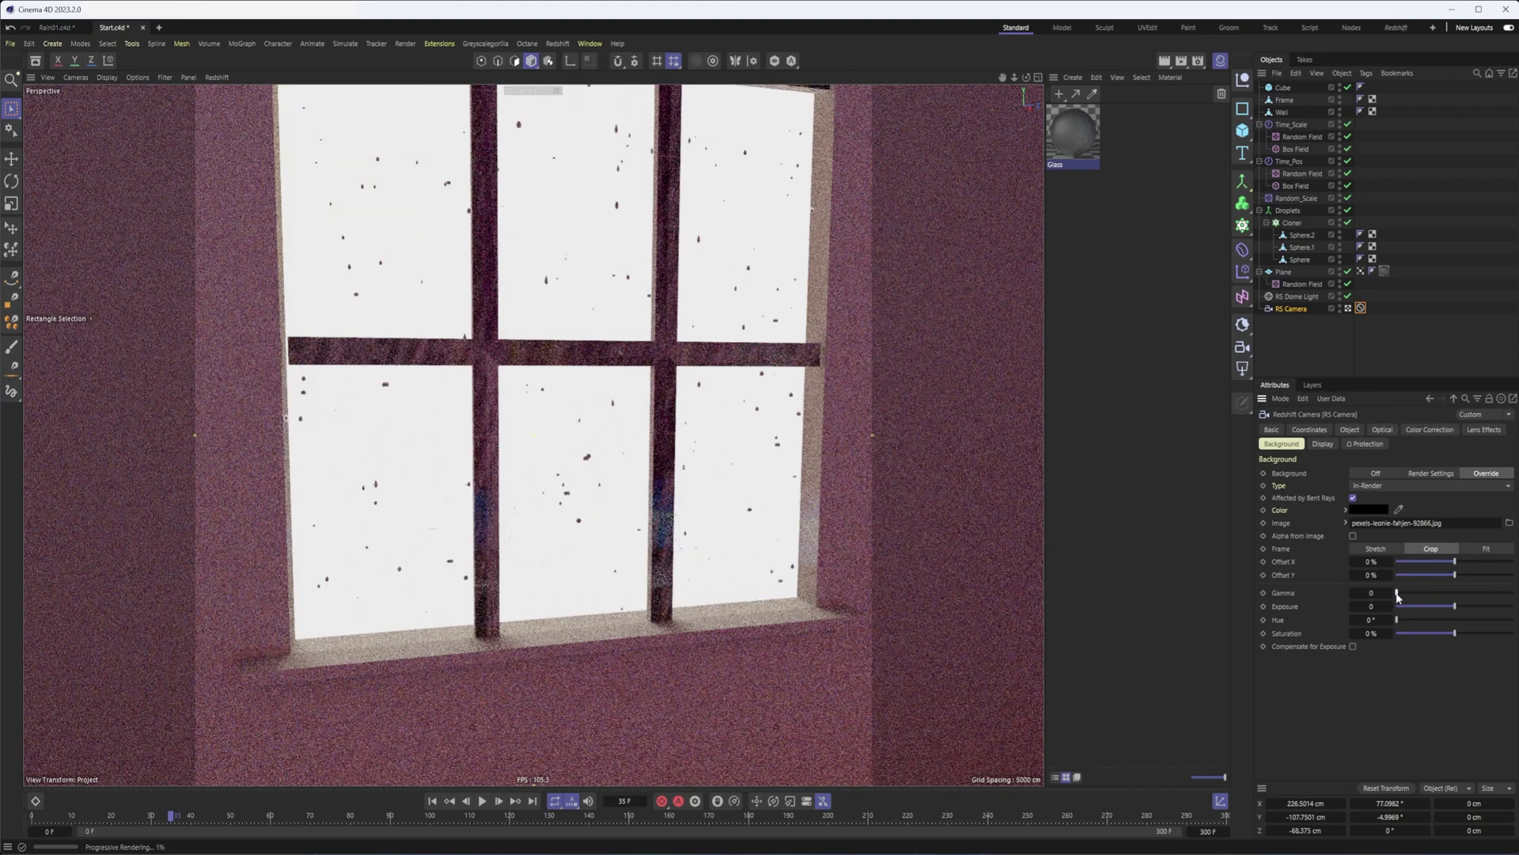
pyautogui.moveTo(1417, 594); pyautogui.dragTo(1429, 594)
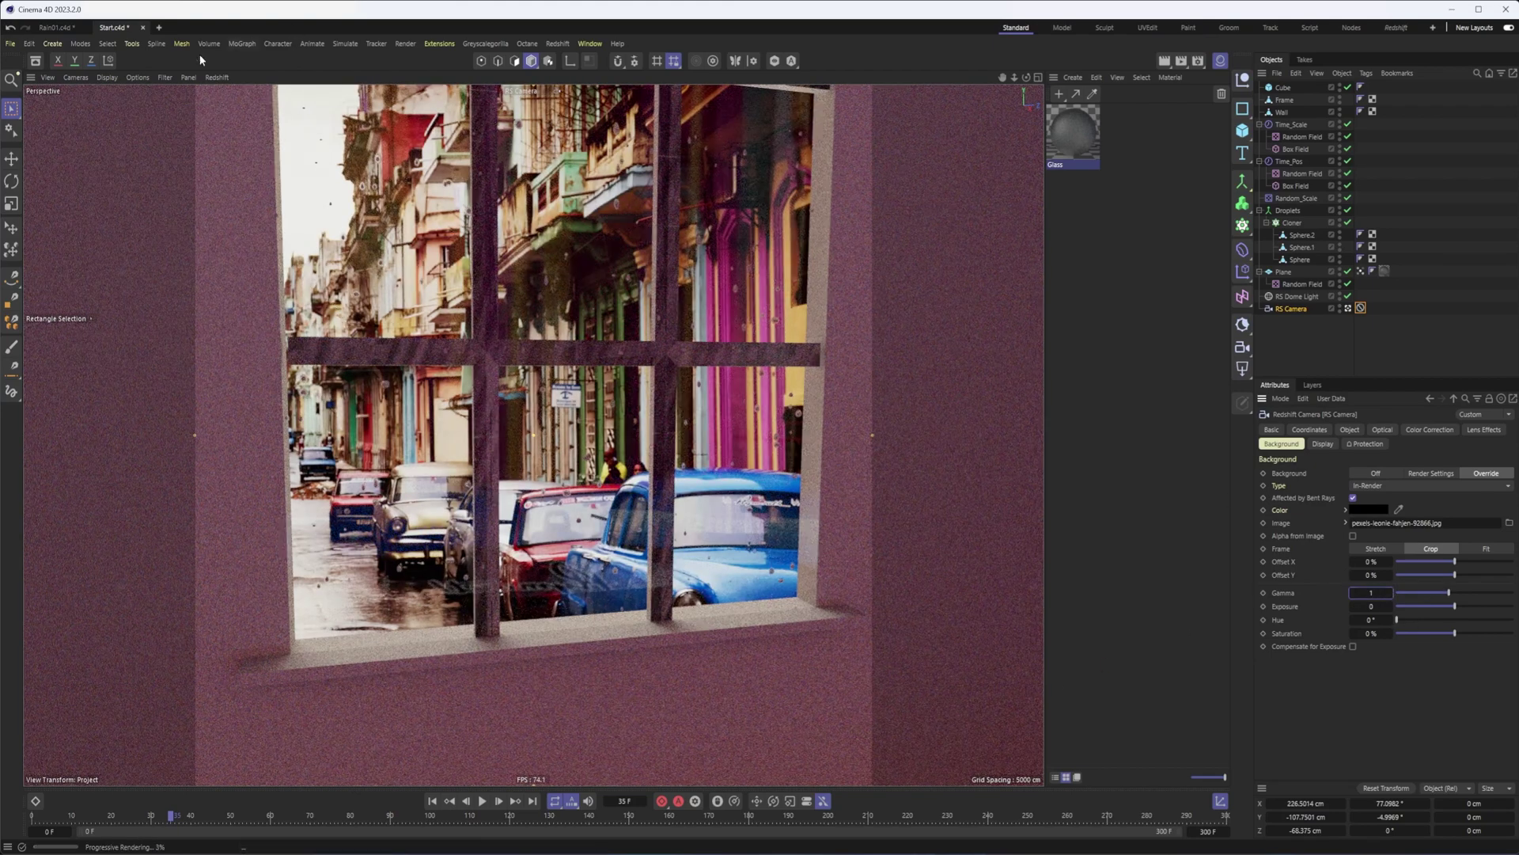
pyautogui.click(216, 77)
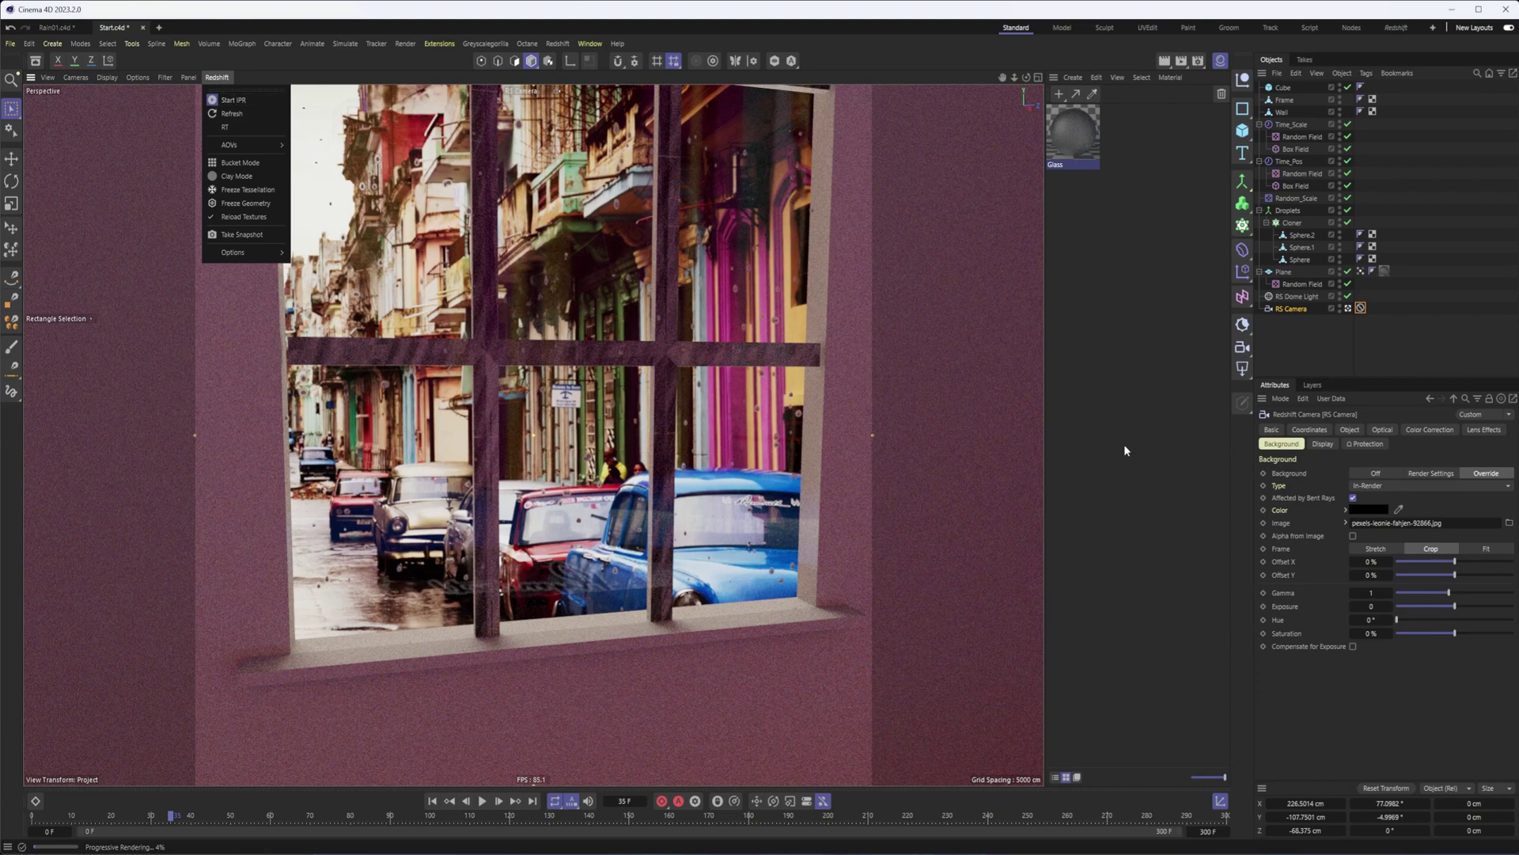
# - Reduce the RS Dome Light texture's saturation to about 48 and stop the viewport's live render
pyautogui.click(1296, 296)
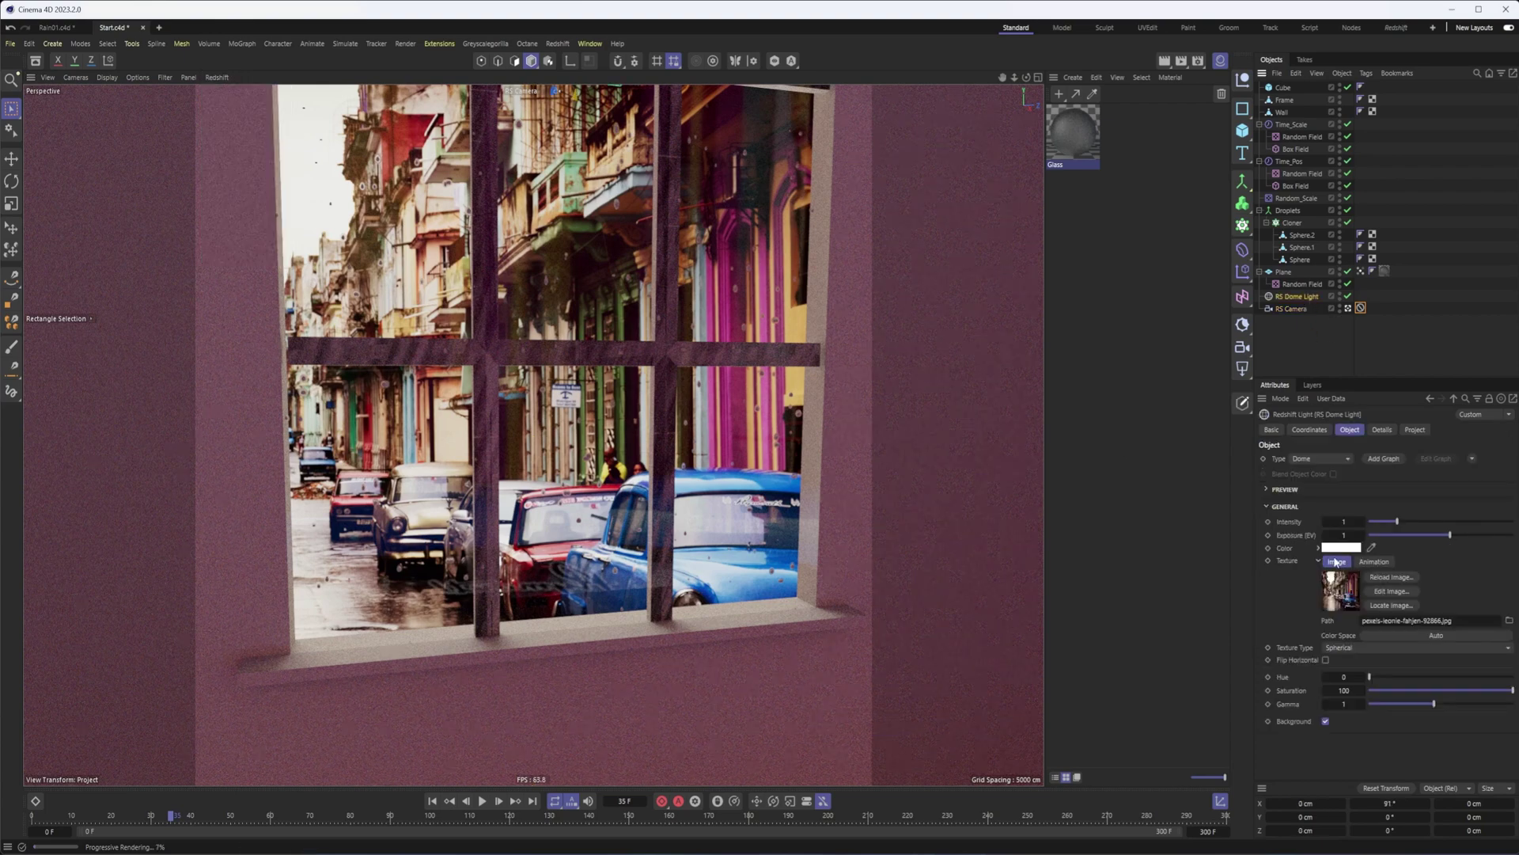
pyautogui.click(1435, 691)
pyautogui.moveTo(1435, 693); pyautogui.dragTo(1439, 694)
pyautogui.click(220, 77)
pyautogui.click(235, 99)
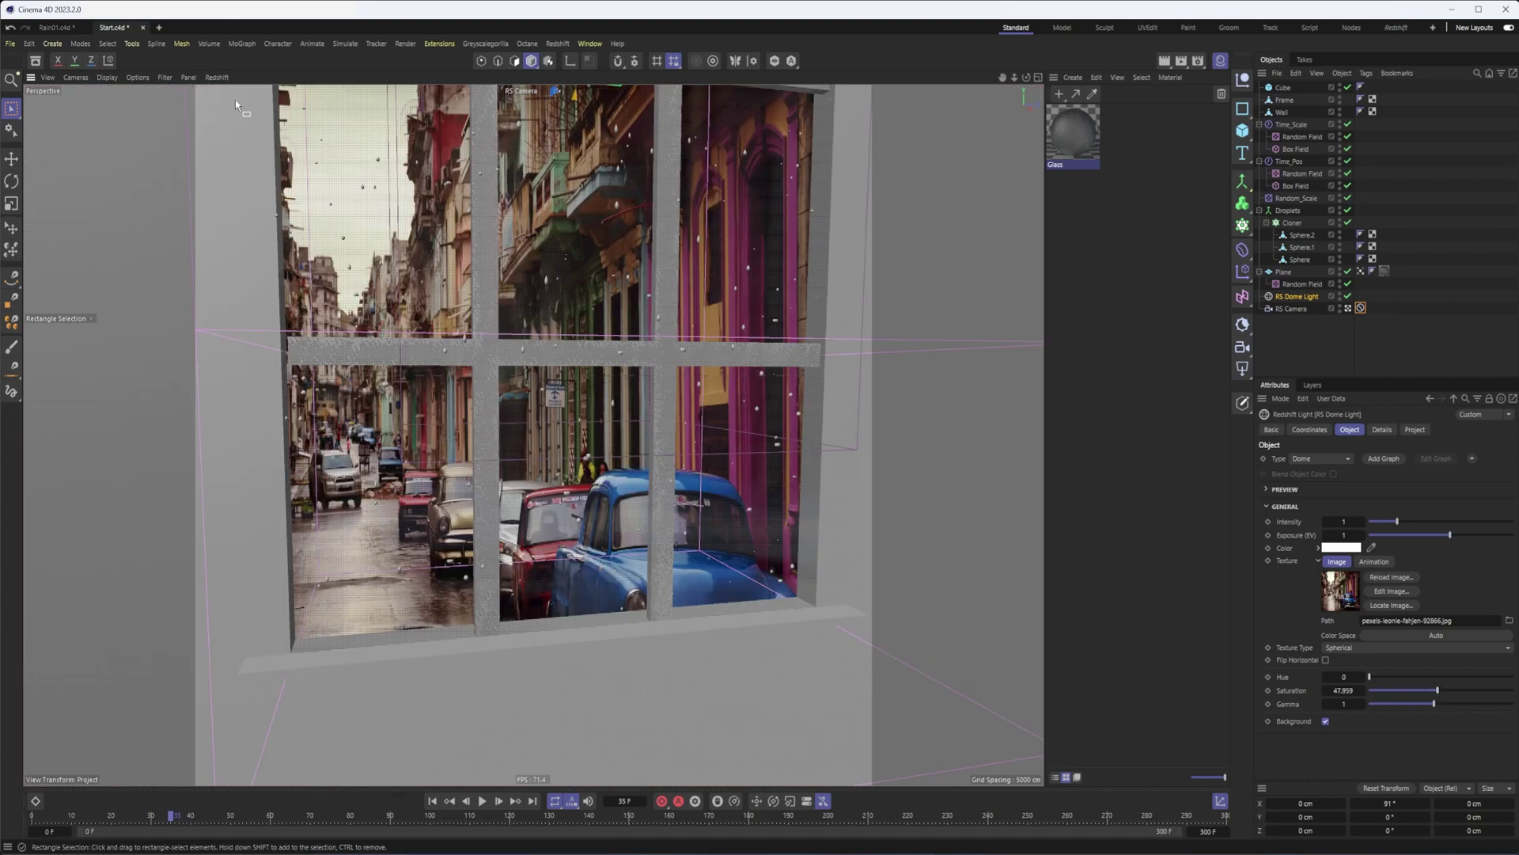
# - Leave the RS Camera view and rename the windowsill Cube as Plinth
pyautogui.click(1346, 308)
pyautogui.keyDown('alt'); pyautogui.moveTo(578, 316); pyautogui.dragTo(633, 360); pyautogui.keyUp('alt')
pyautogui.keyDown('alt'); pyautogui.moveTo(633, 360); pyautogui.dragTo(719, 336, button='right'); pyautogui.keyUp('alt')
pyautogui.keyDown('alt'); pyautogui.moveTo(719, 336); pyautogui.dragTo(838, 301); pyautogui.keyUp('alt')
pyautogui.click(804, 402)
pyautogui.moveTo(786, 253); pyautogui.dragTo(636, 246)
pyautogui.keyDown('alt'); pyautogui.moveTo(636, 245); pyautogui.dragTo(599, 399, button='right'); pyautogui.keyUp('alt')
pyautogui.keyDown('alt'); pyautogui.moveTo(599, 399); pyautogui.dragTo(589, 439, button='middle'); pyautogui.keyUp('alt')
pyautogui.keyDown('alt'); pyautogui.moveTo(589, 438); pyautogui.dragTo(603, 437); pyautogui.keyUp('alt')
pyautogui.keyDown('alt'); pyautogui.moveTo(603, 437); pyautogui.dragTo(589, 462, button='middle'); pyautogui.keyUp('alt')
pyautogui.click(1279, 88)
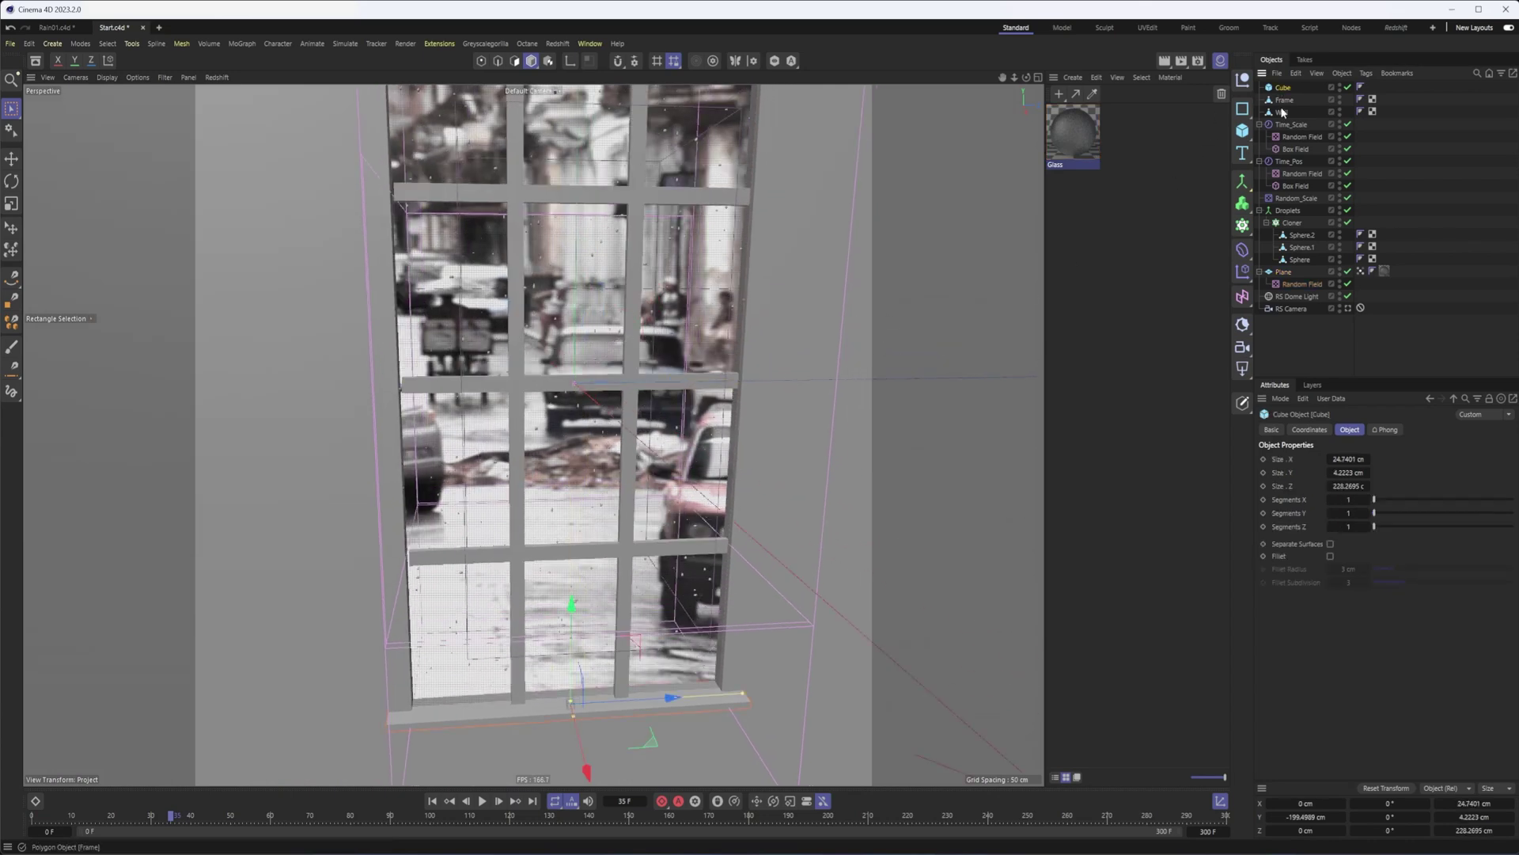
pyautogui.doubleClick(1285, 88)
pyautogui.write('Plinth')
pyautogui.press('Return')
# - Collapse the Time_Scale, Time_Pos and Plane hierarchies and rename the Plane as Glass
pyautogui.click(1283, 112)
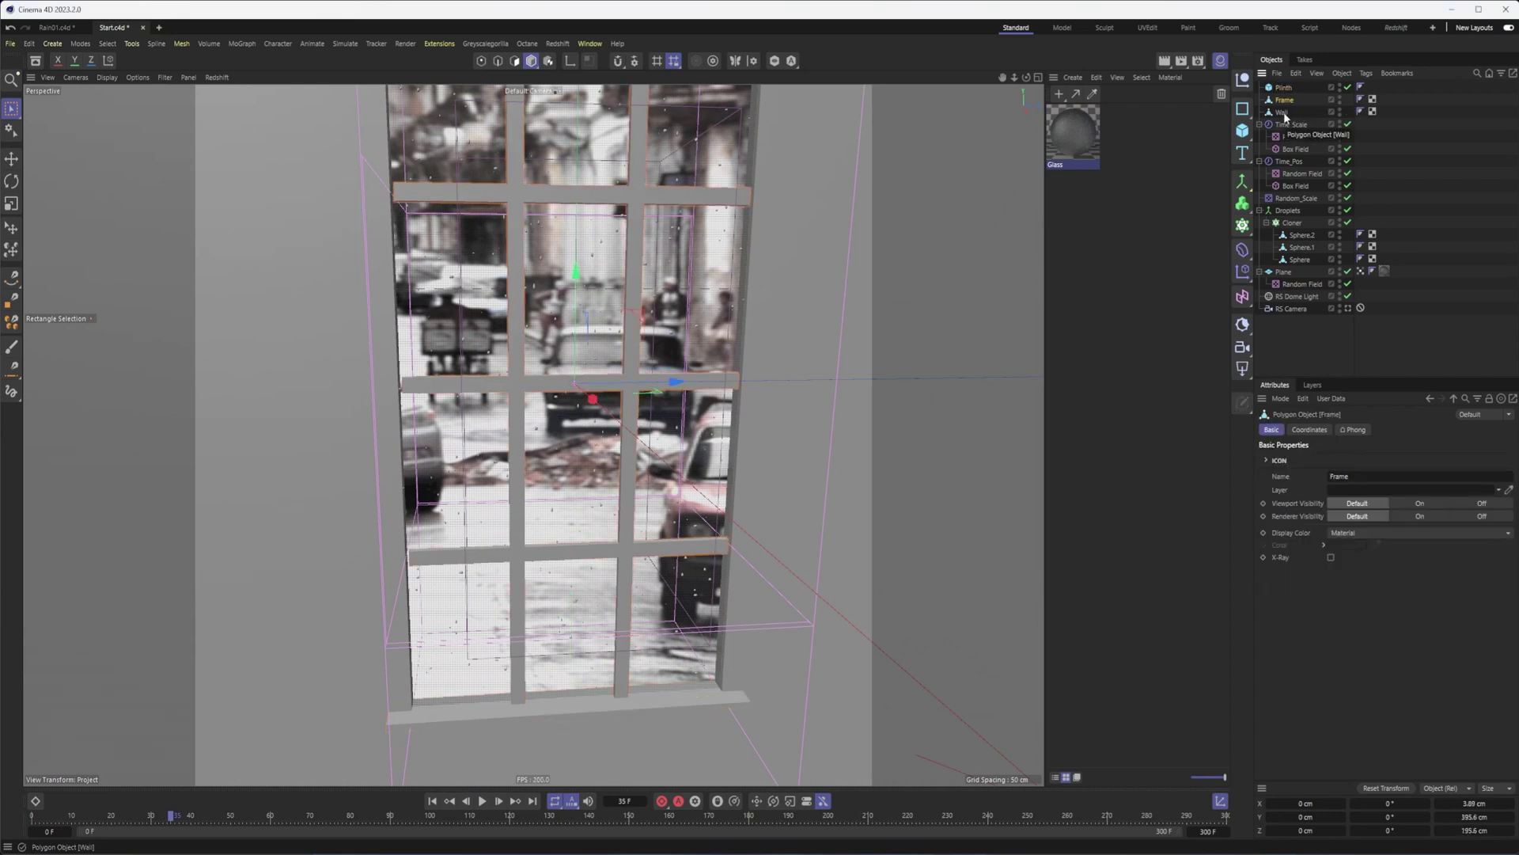
pyautogui.click(1259, 124)
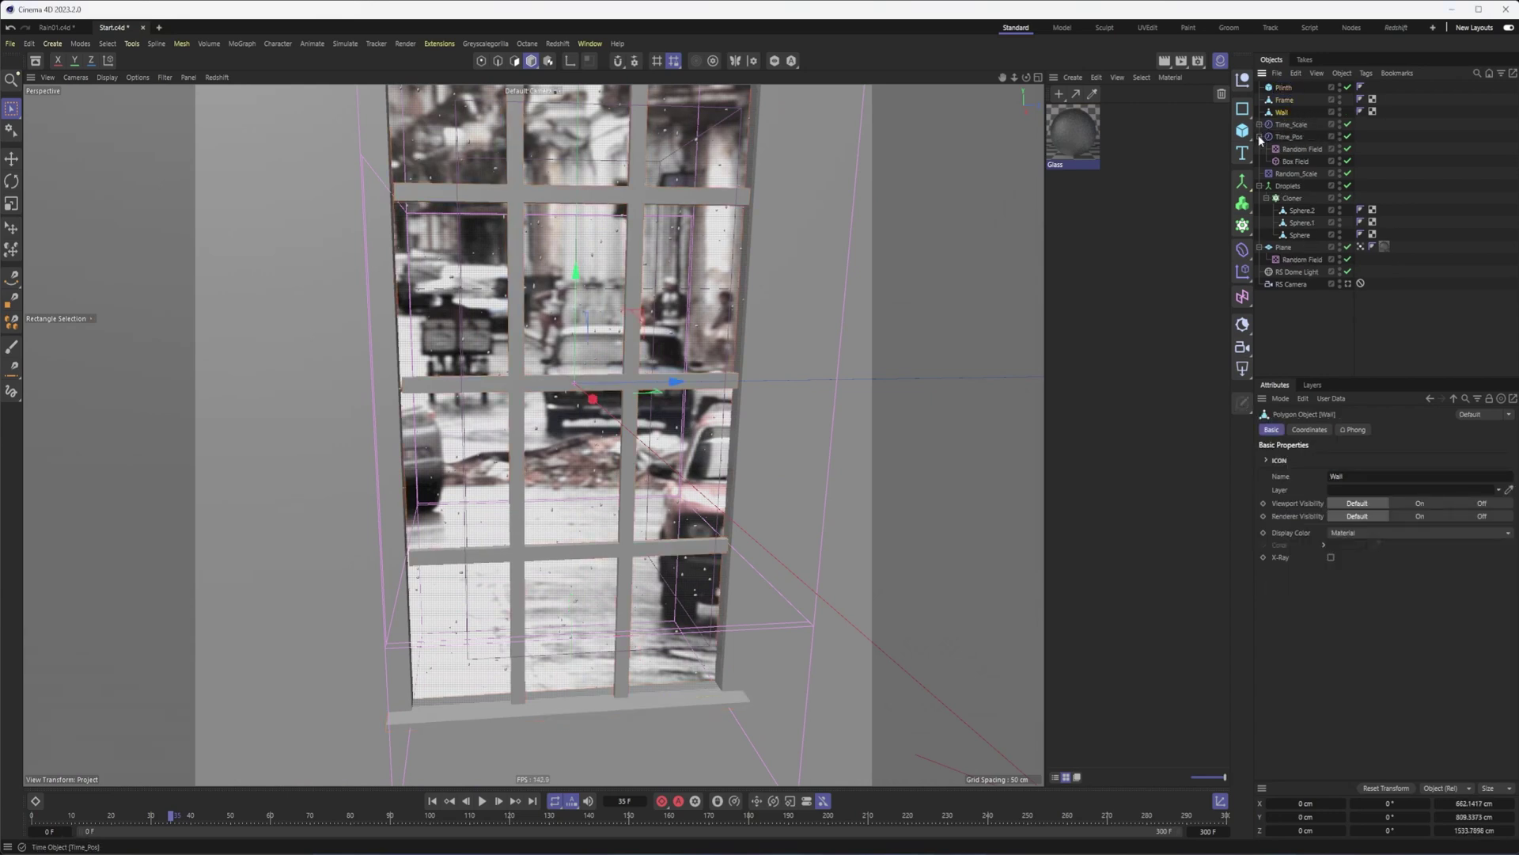
pyautogui.click(1259, 136)
pyautogui.click(1260, 223)
pyautogui.doubleClick(1284, 223)
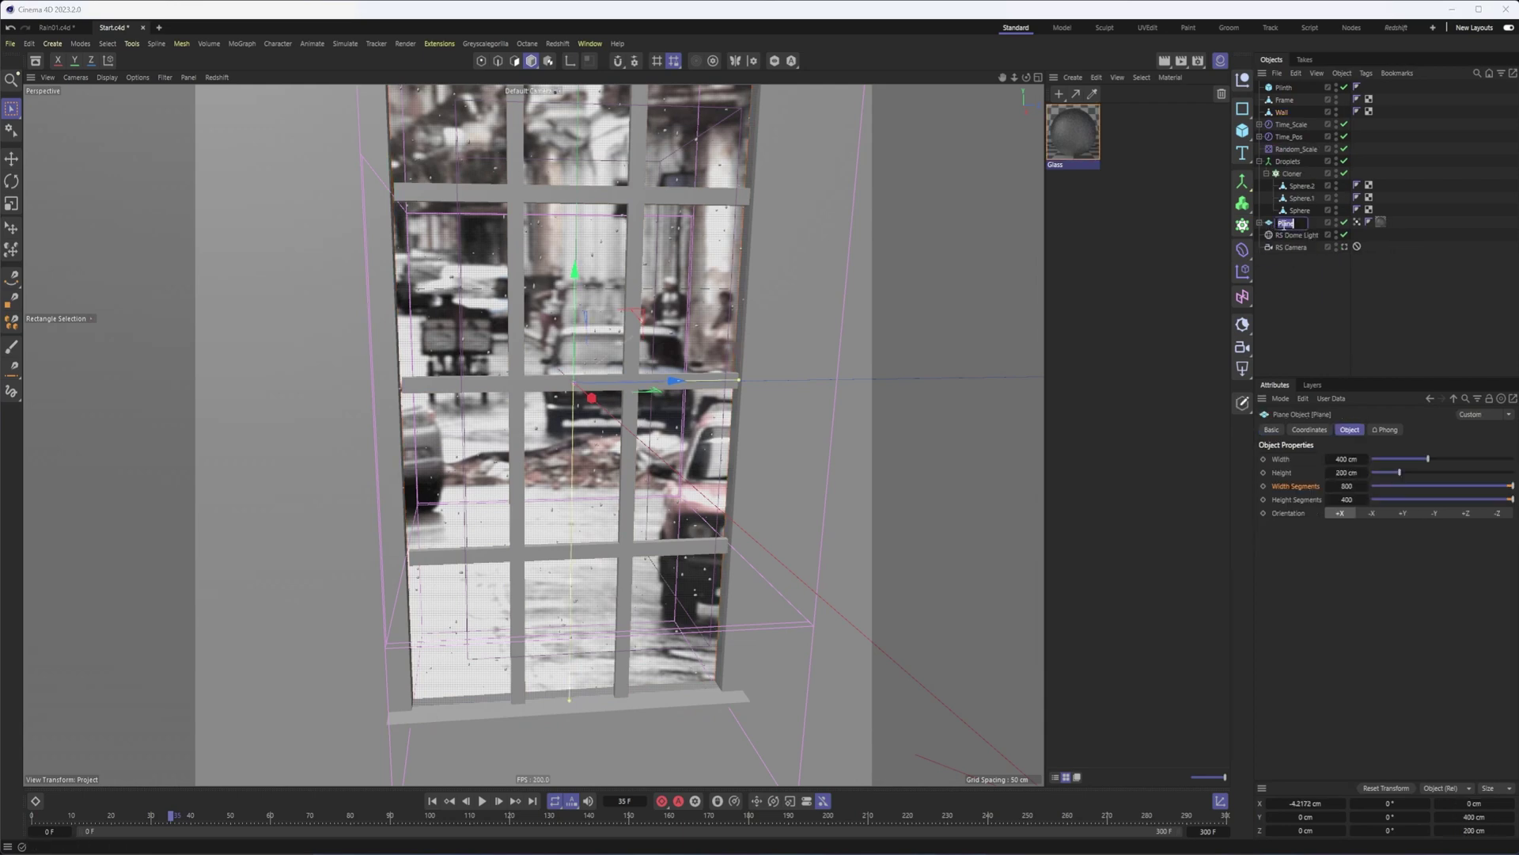
pyautogui.write('Glass')
pyautogui.press('Return')
# - Search the asset library for "redshift" and limit the results to materials
pyautogui.click(1284, 87)
pyautogui.click(34, 60)
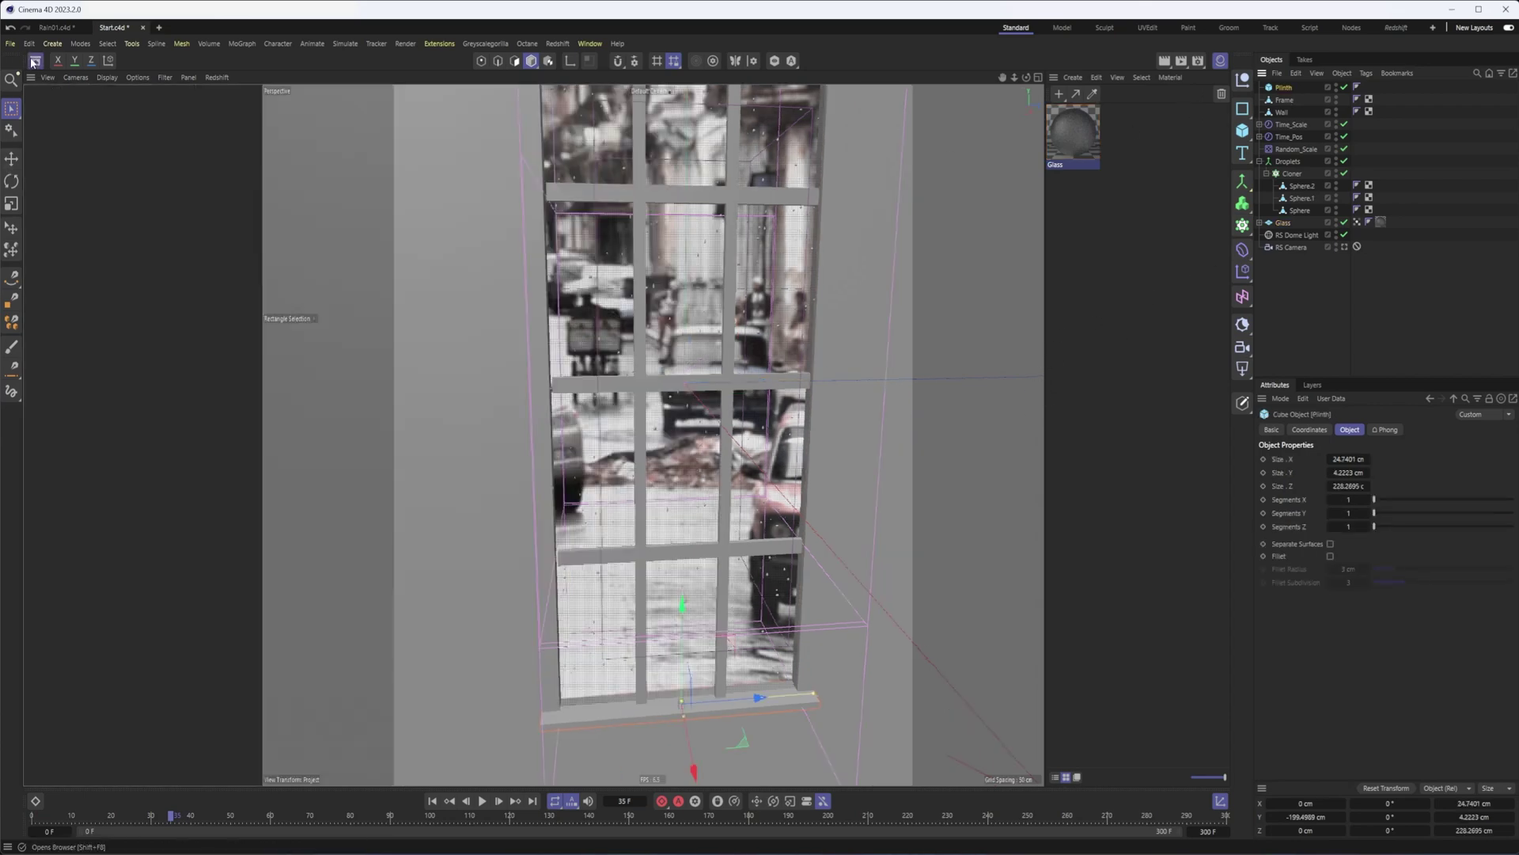
pyautogui.click(87, 121)
pyautogui.write('redhsift')
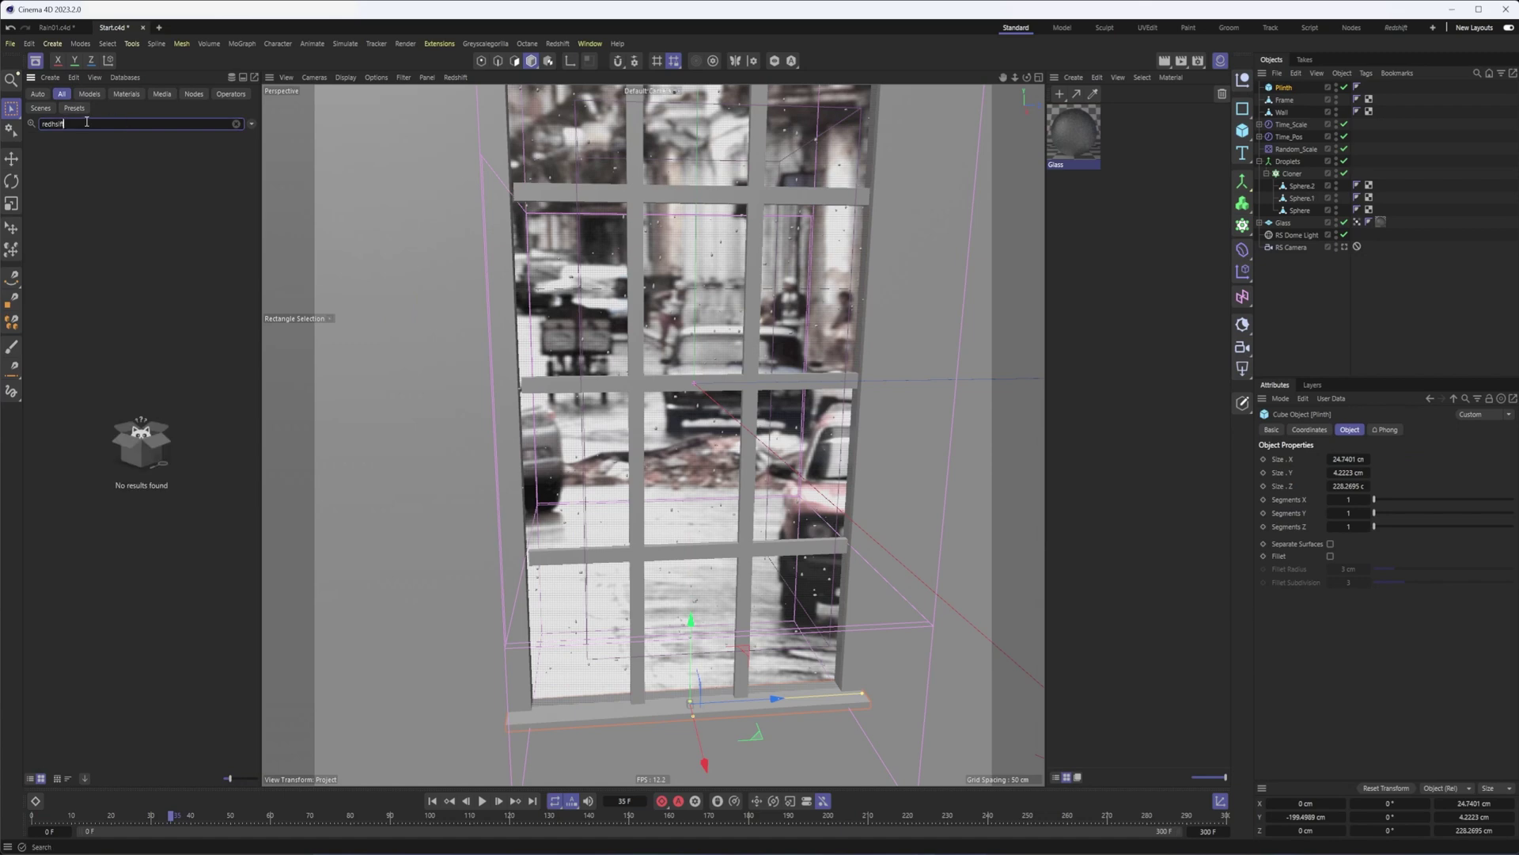
pyautogui.press('BackSpace')
pyautogui.press('BackSpace')
pyautogui.press('BackSpace')
pyautogui.press('BackSpace')
pyautogui.press('BackSpace')
pyautogui.write('shif')
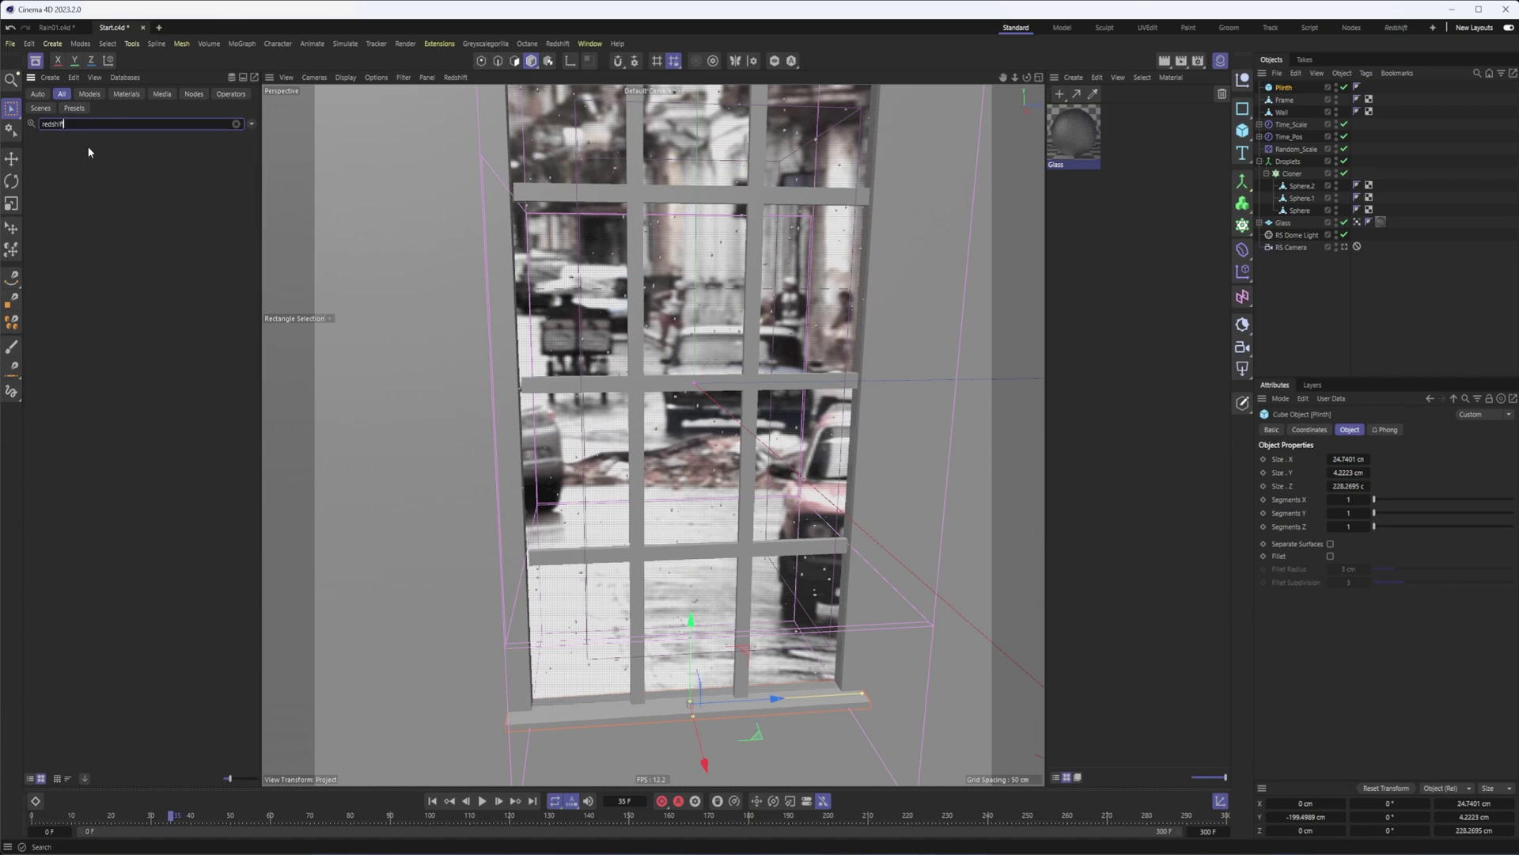
pyautogui.write('t')
pyautogui.rightClick(89, 149)
pyautogui.click(126, 96)
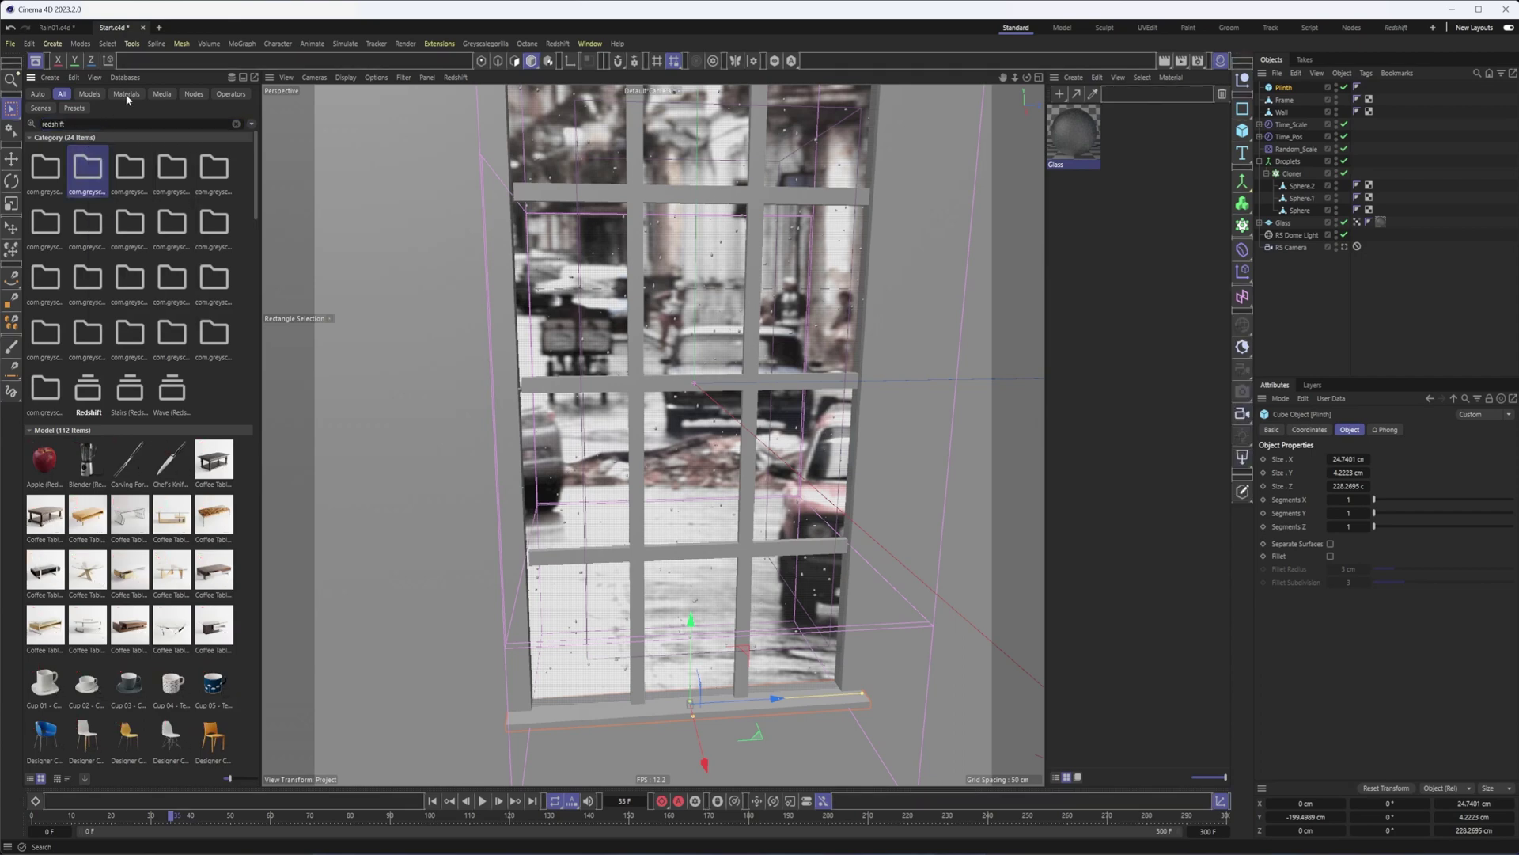
pyautogui.click(127, 94)
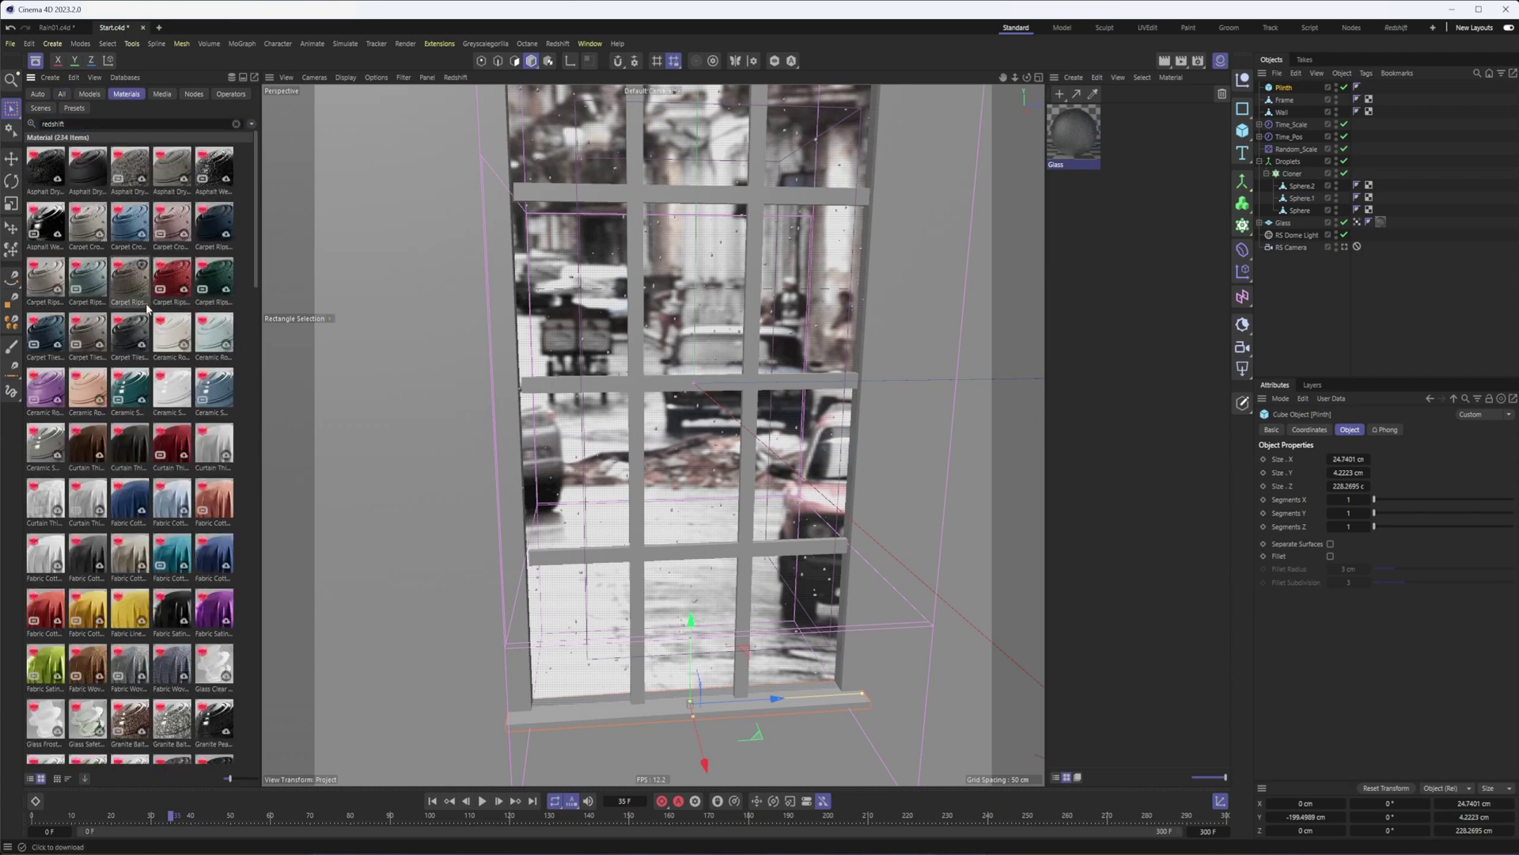
# - Apply Ceramic Smooth 001 White 25cm to the Frame and Granite Primata 001 White 200cm to the Plinth
pyautogui.moveTo(172, 396); pyautogui.dragTo(1281, 103)
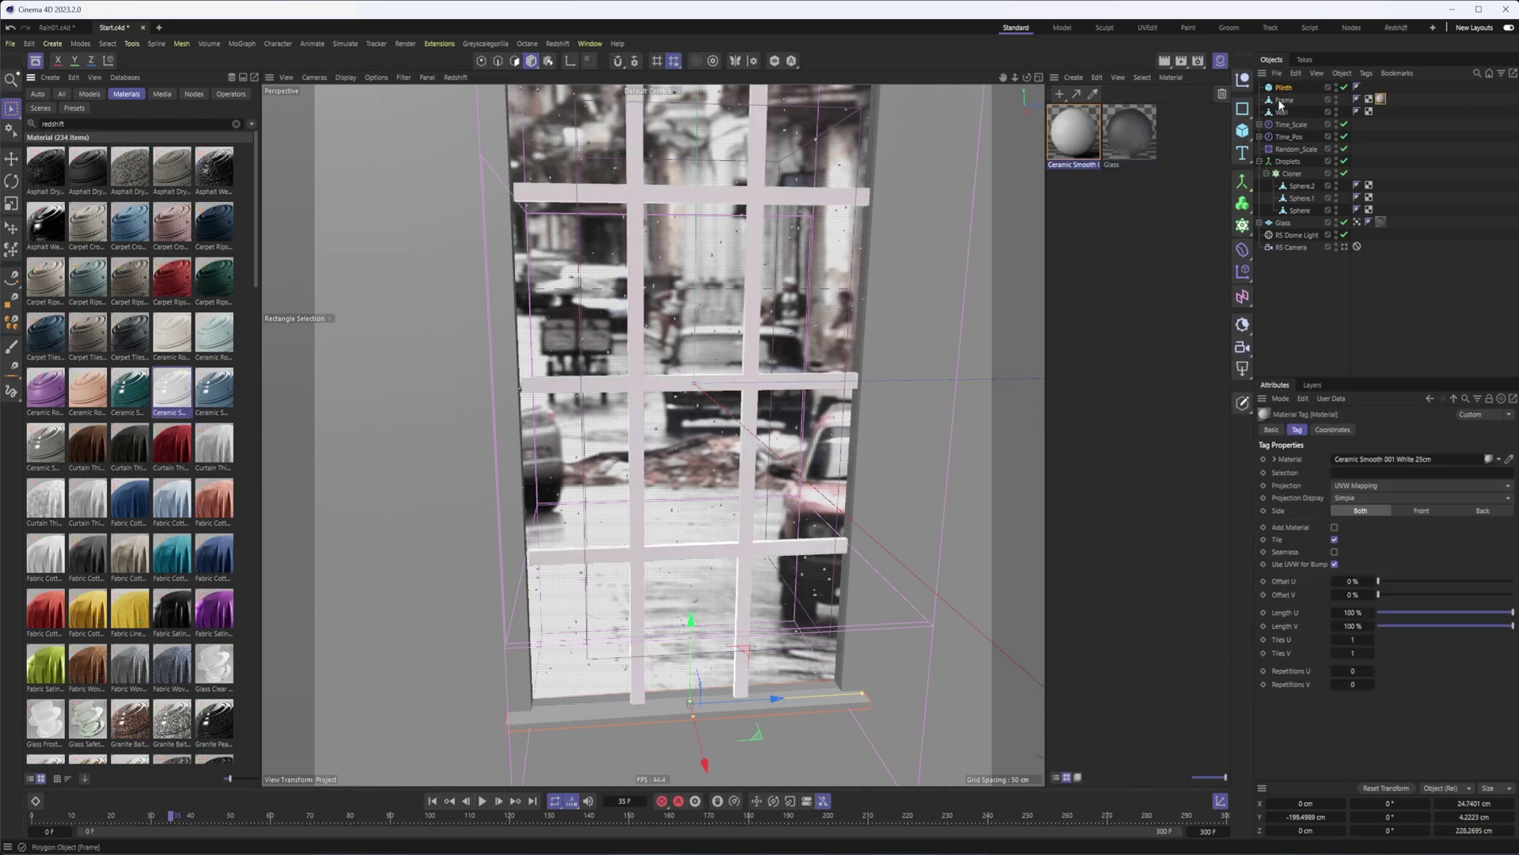
pyautogui.scroll(-8, 136, 508)
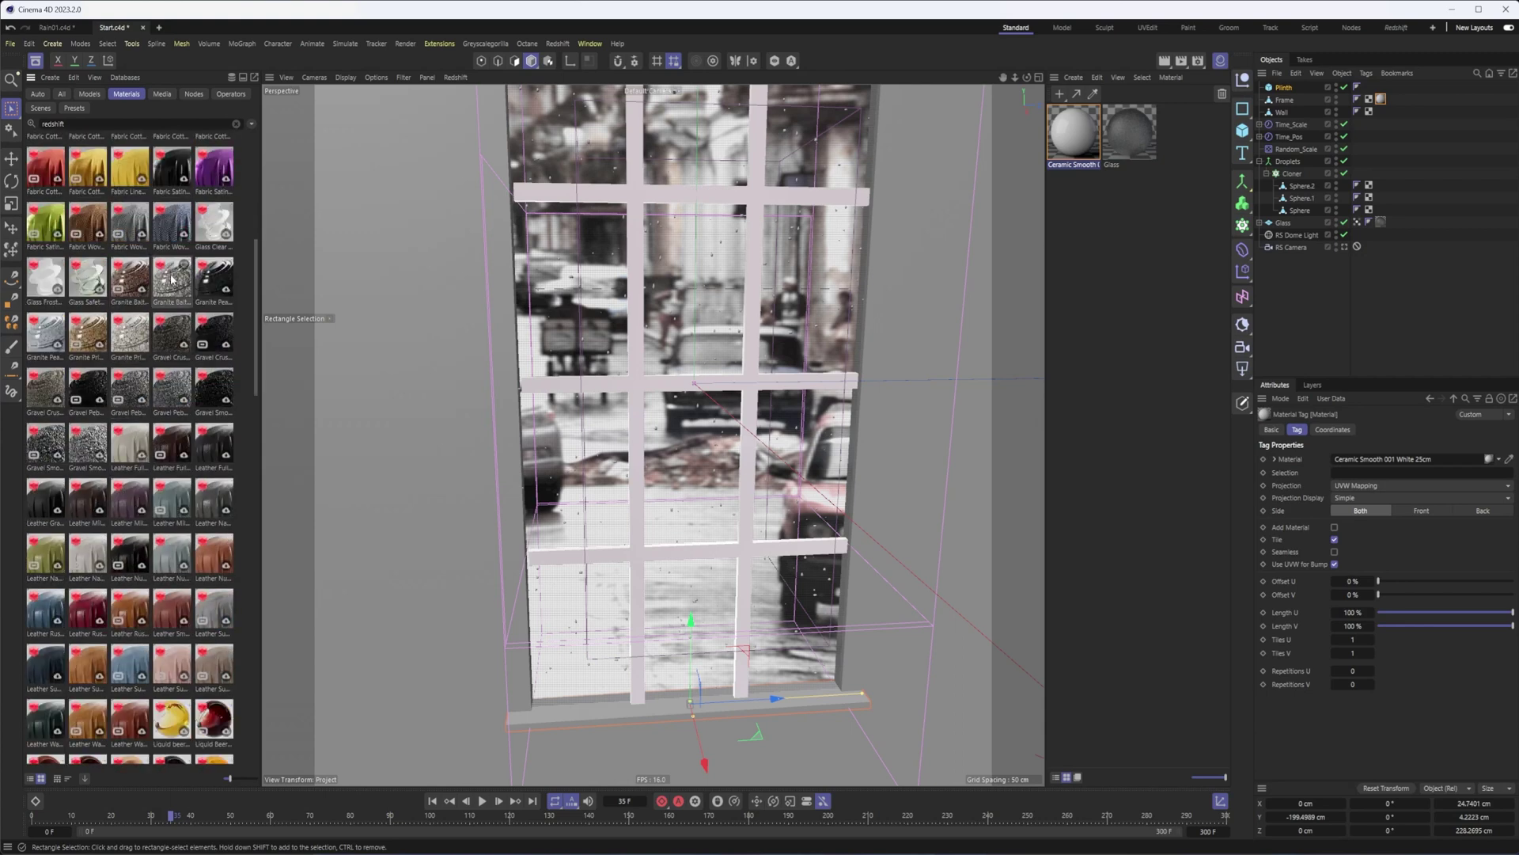
pyautogui.moveTo(125, 340); pyautogui.dragTo(1284, 89)
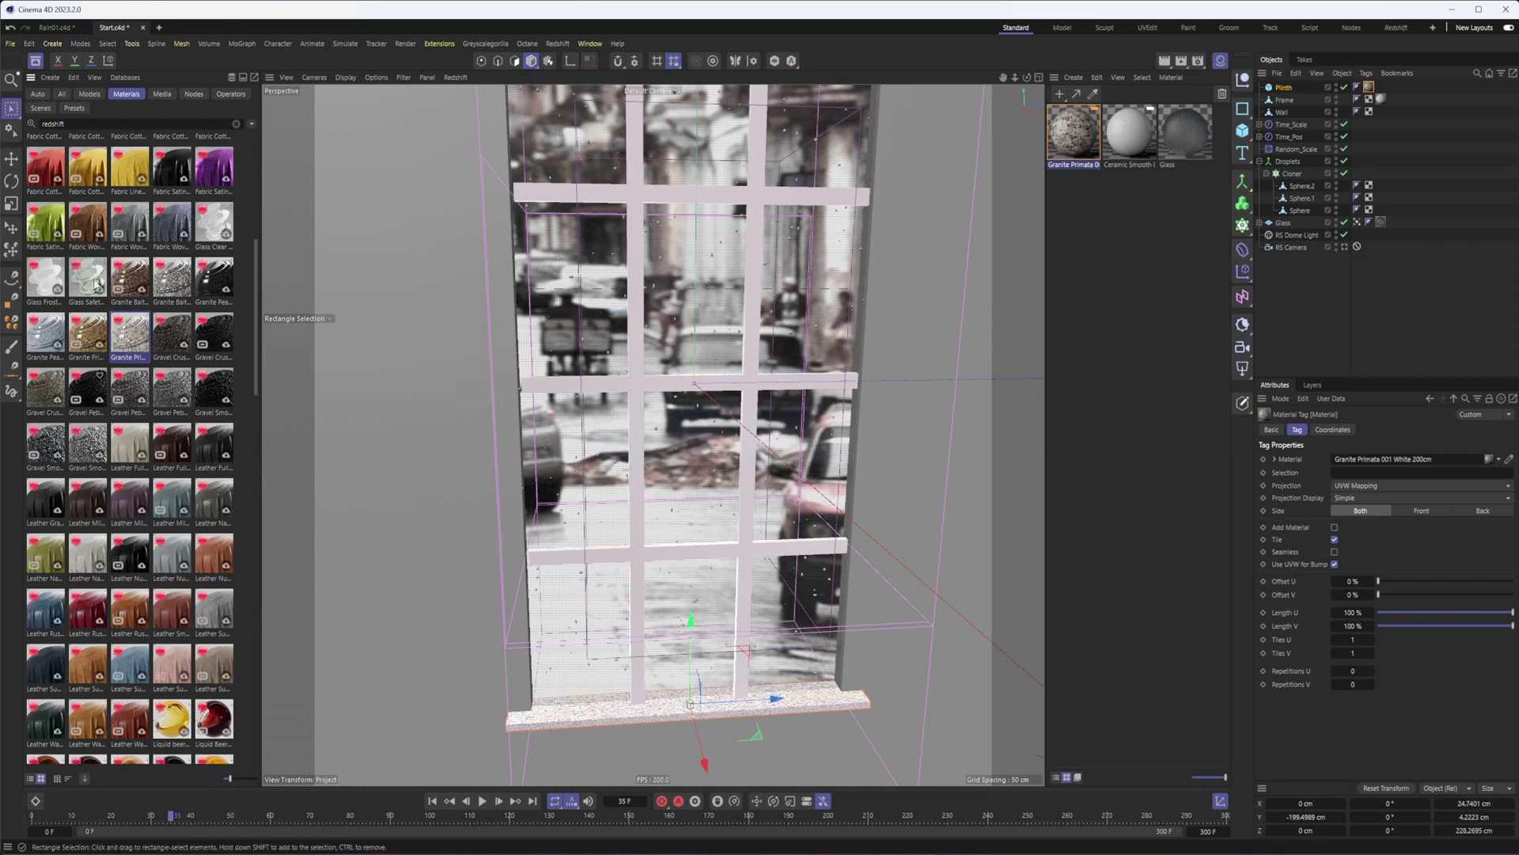
# - Apply the Plaster Trowel 002 White 250cm material to the Wall
pyautogui.scroll(-10, 132, 468)
pyautogui.scroll(-5, 131, 469)
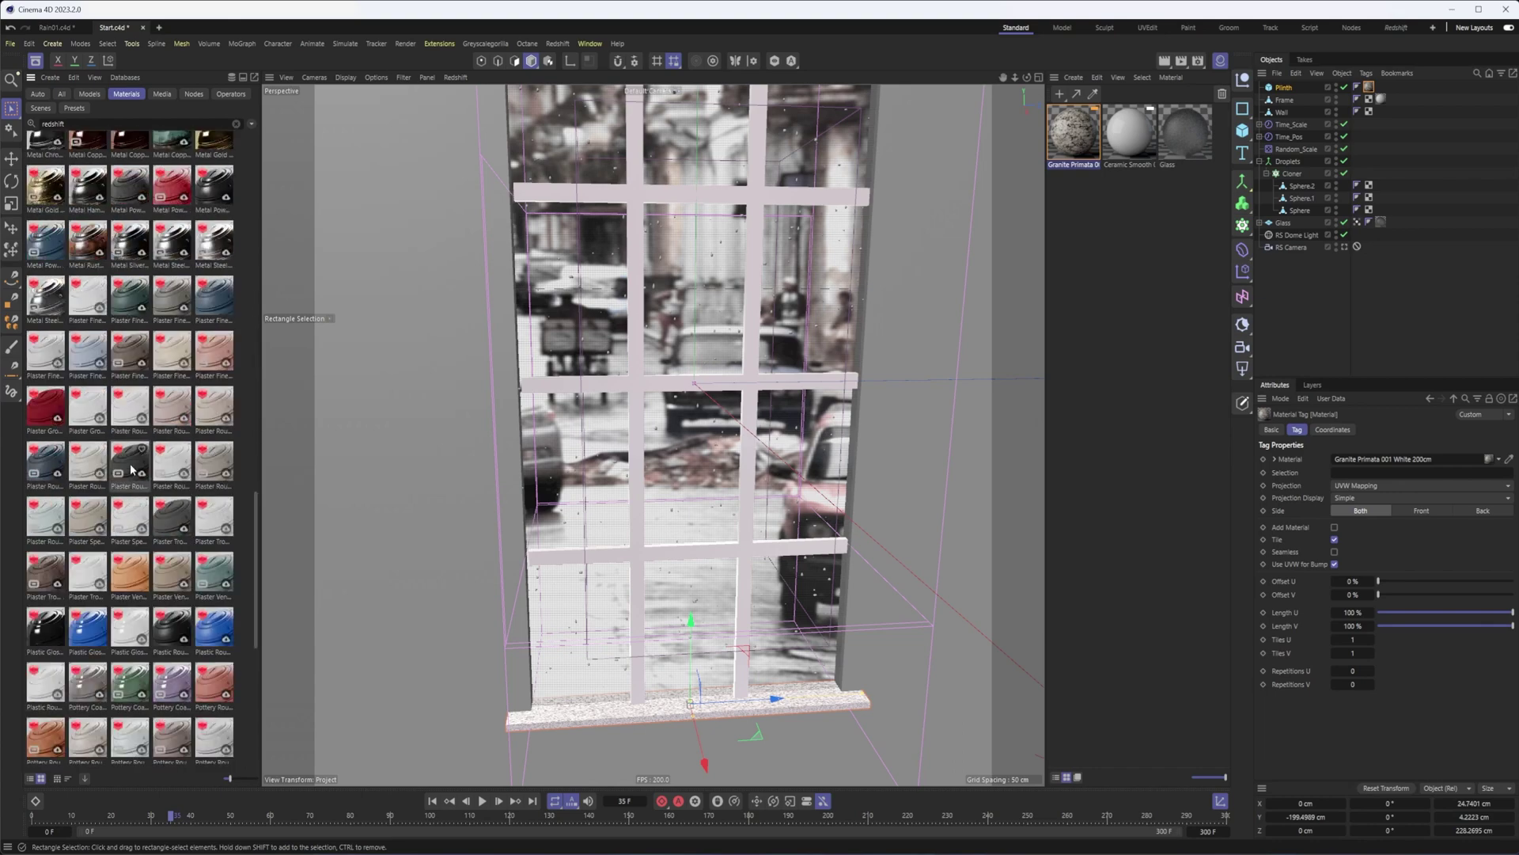
pyautogui.scroll(-8, 131, 467)
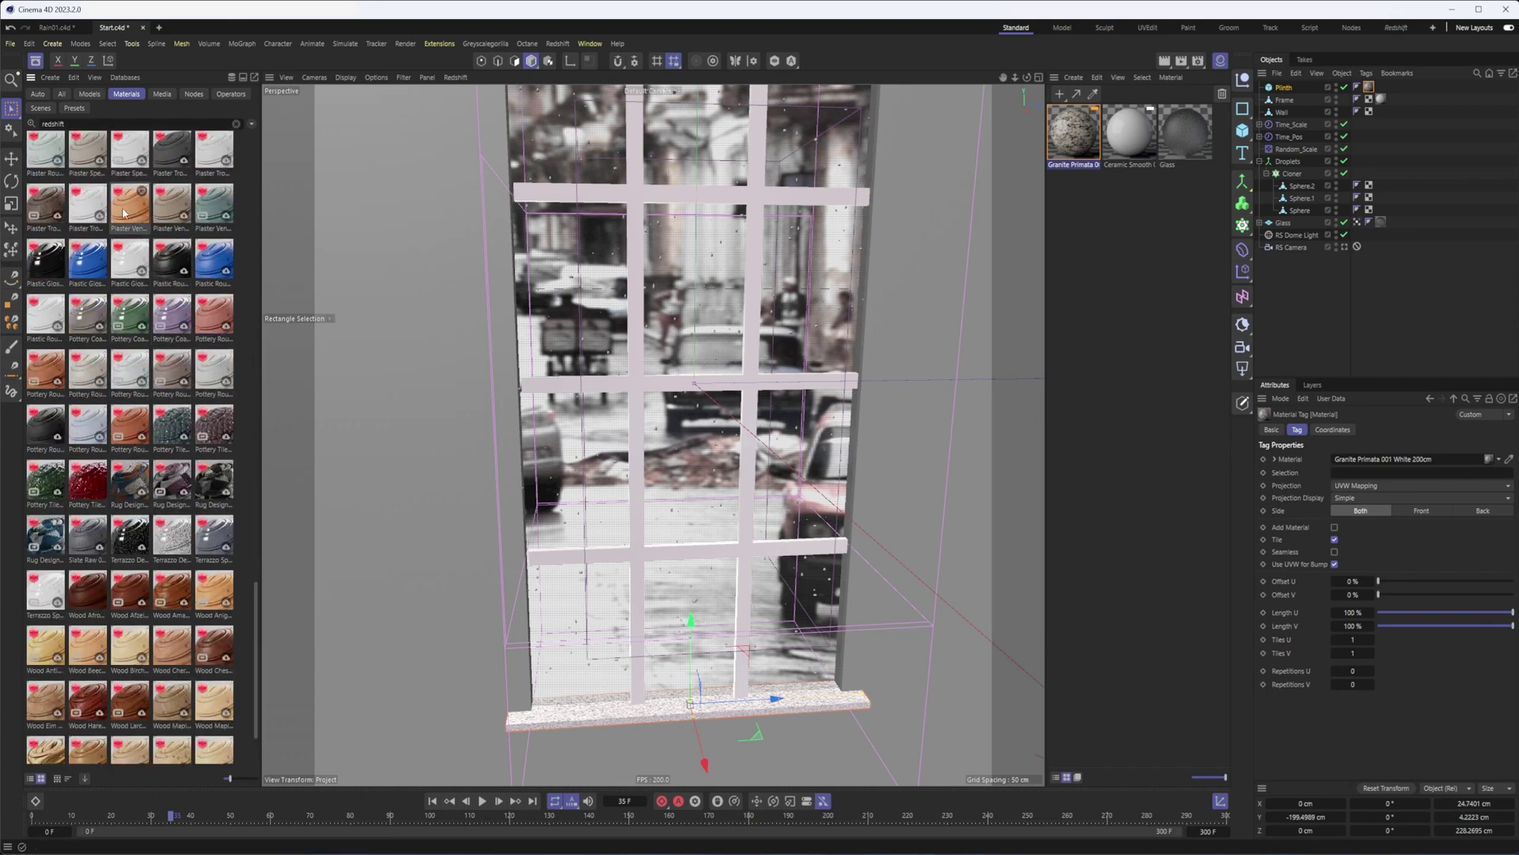
pyautogui.moveTo(82, 220); pyautogui.dragTo(1276, 113)
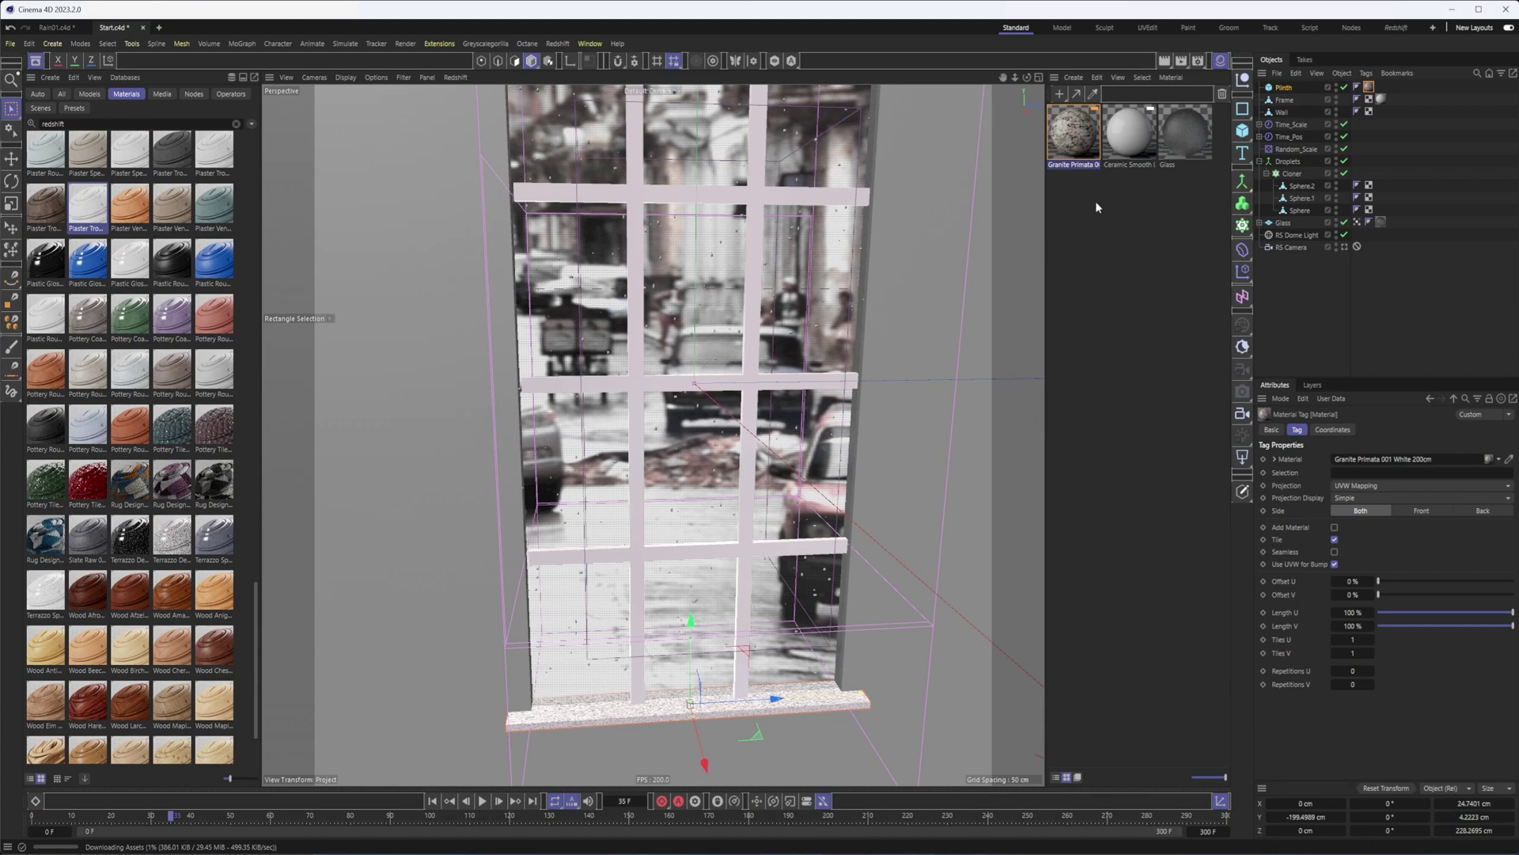
pyautogui.click(1078, 135)
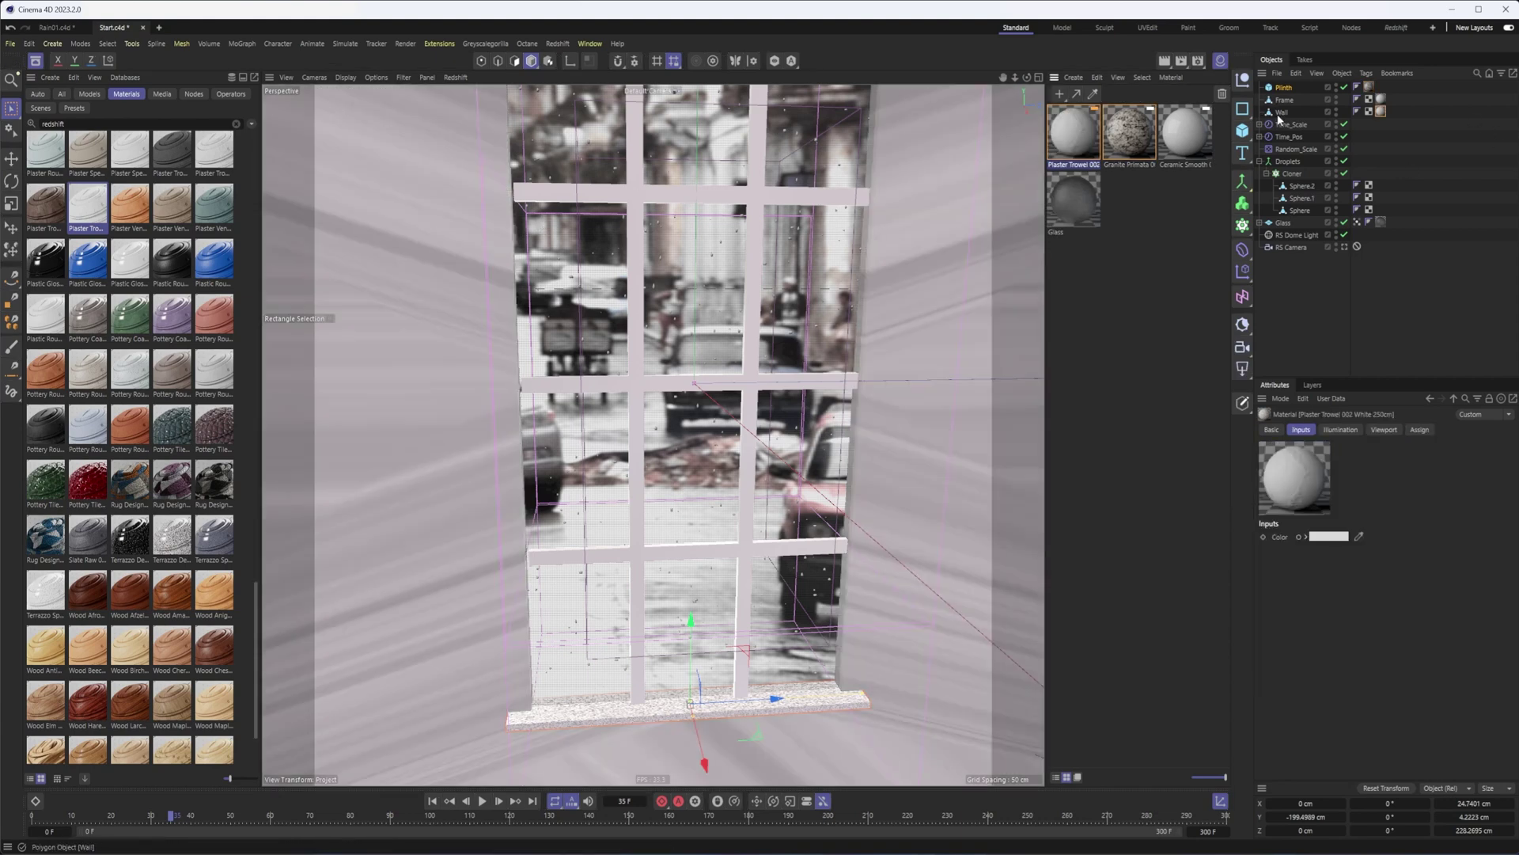
# - Set the Wall's plaster material projection to Cubic and start the viewport's live Redshift render
pyautogui.click(1381, 111)
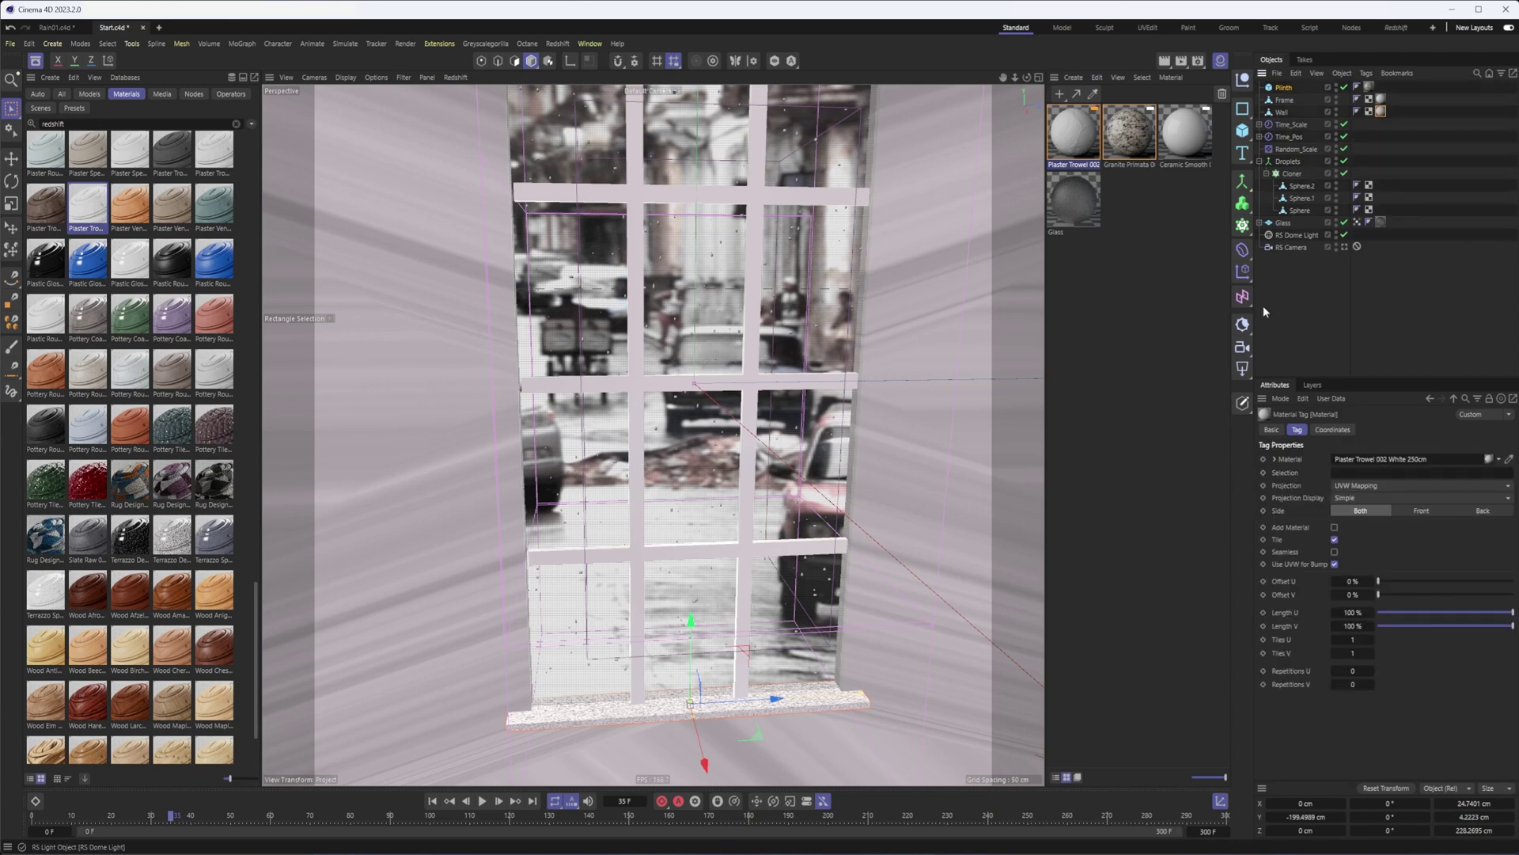
pyautogui.click(1350, 487)
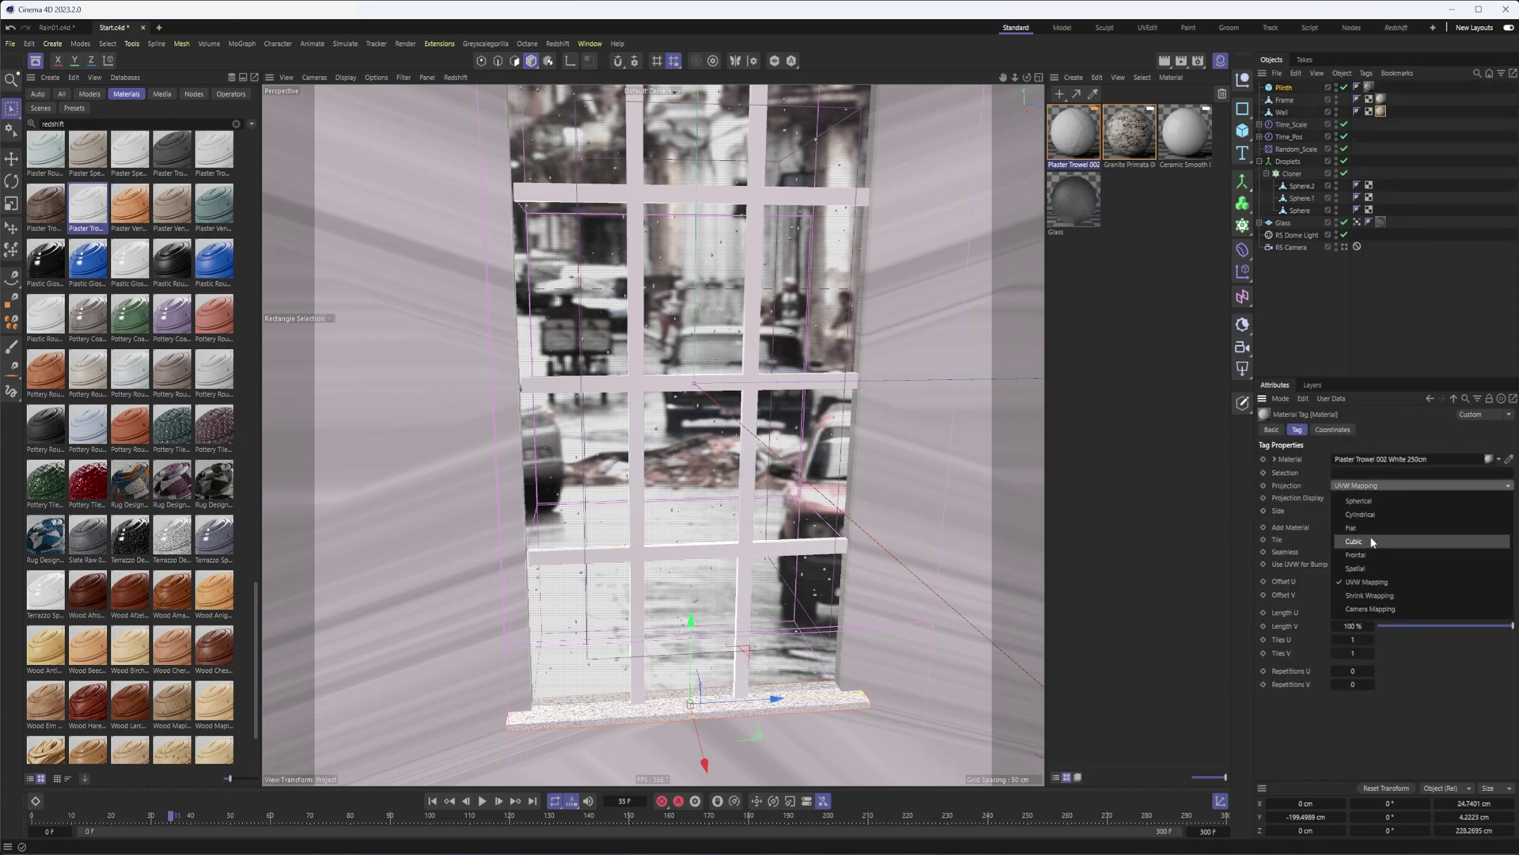
pyautogui.click(1372, 541)
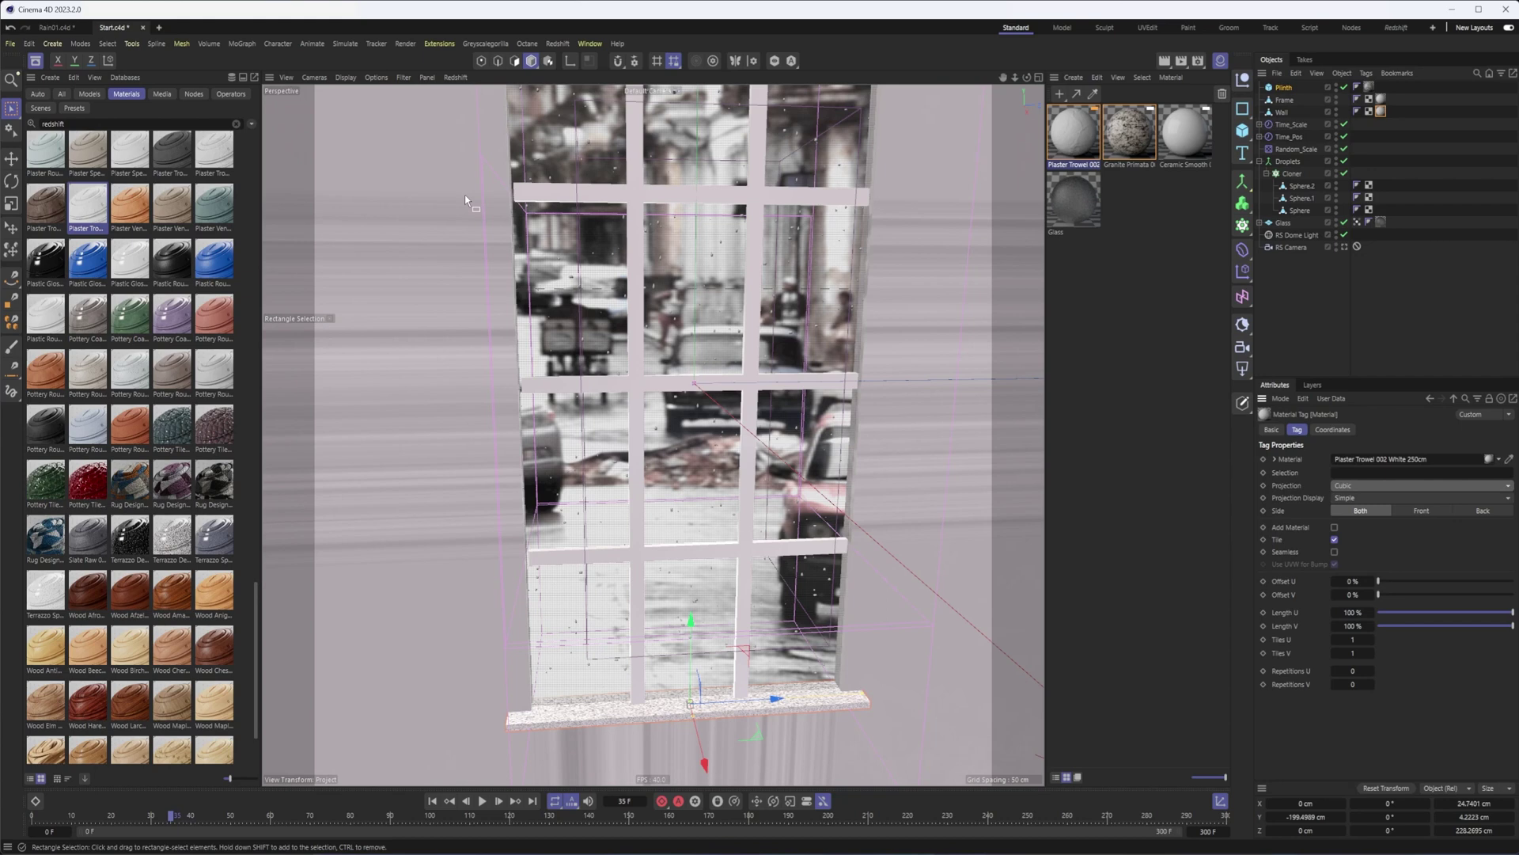
pyautogui.click(455, 78)
pyautogui.click(463, 101)
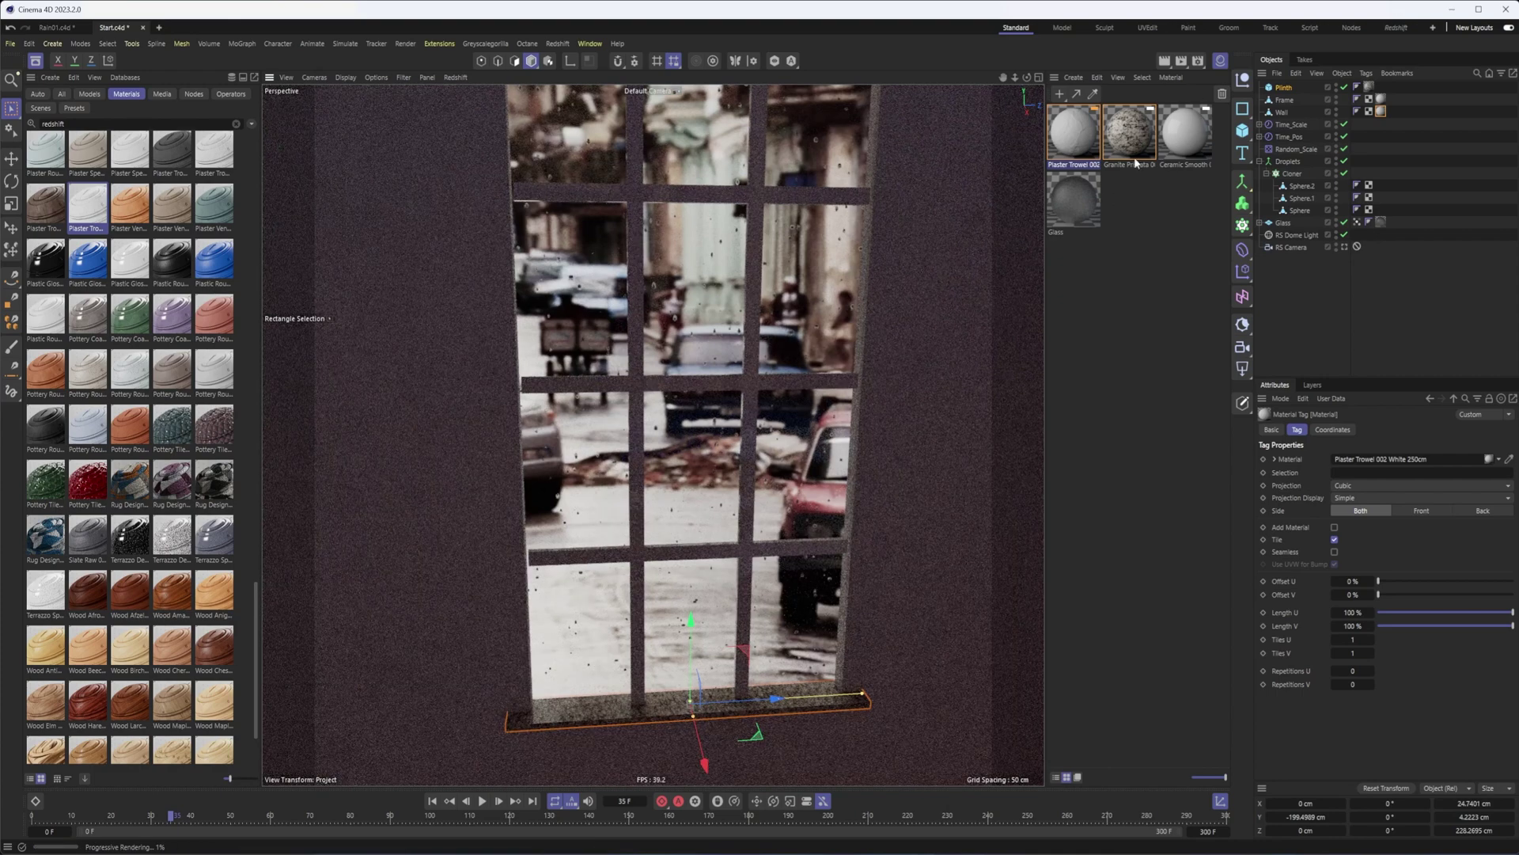
pyautogui.click(1084, 150)
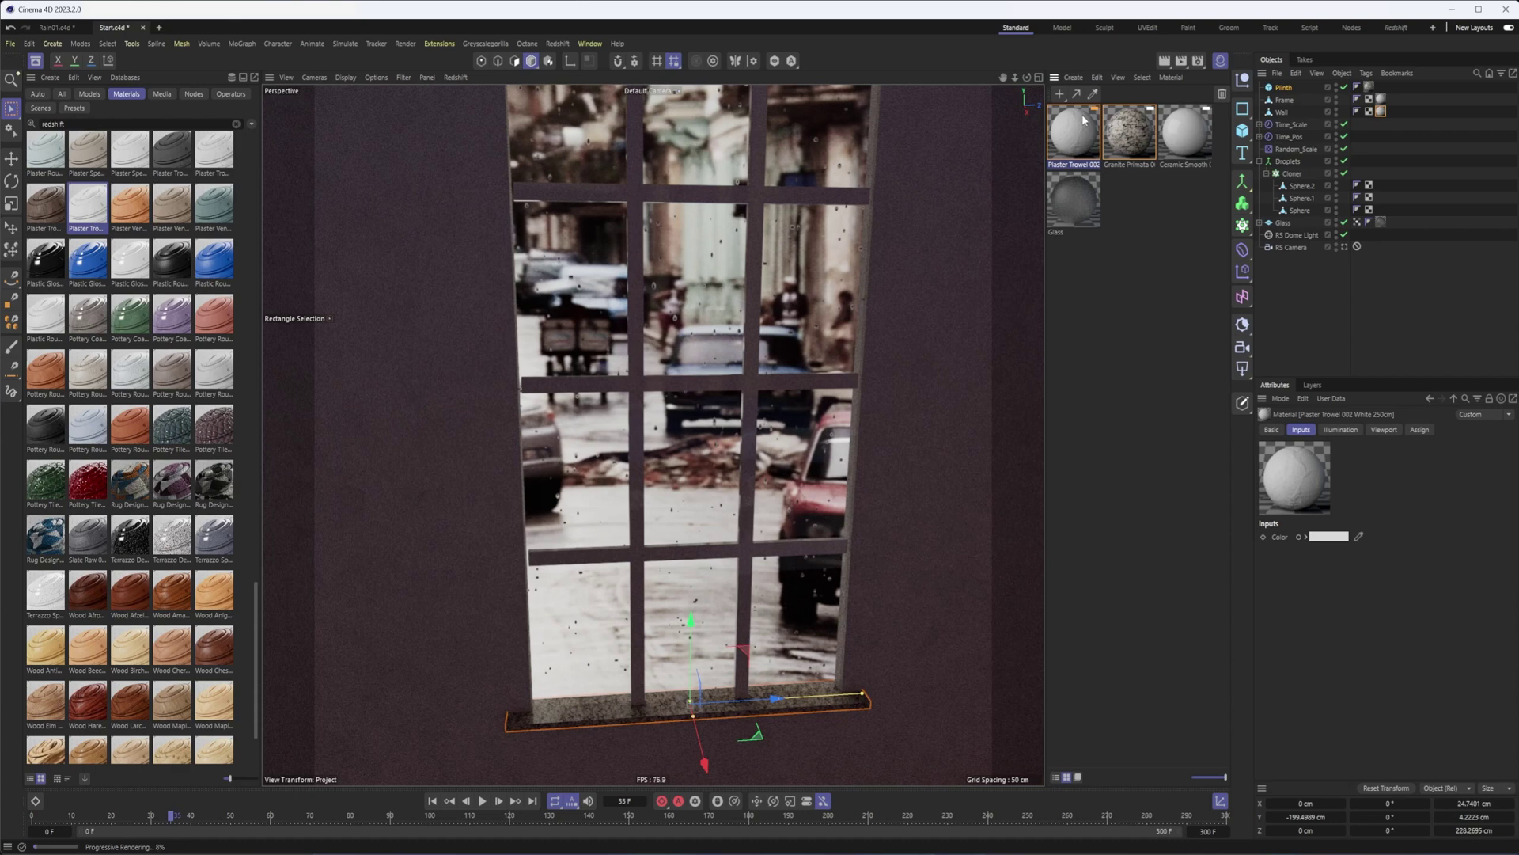
# - Add a Bevel deformer as a child of the Frame and stop the viewport's live render
pyautogui.click(1243, 250)
pyautogui.click(1281, 662)
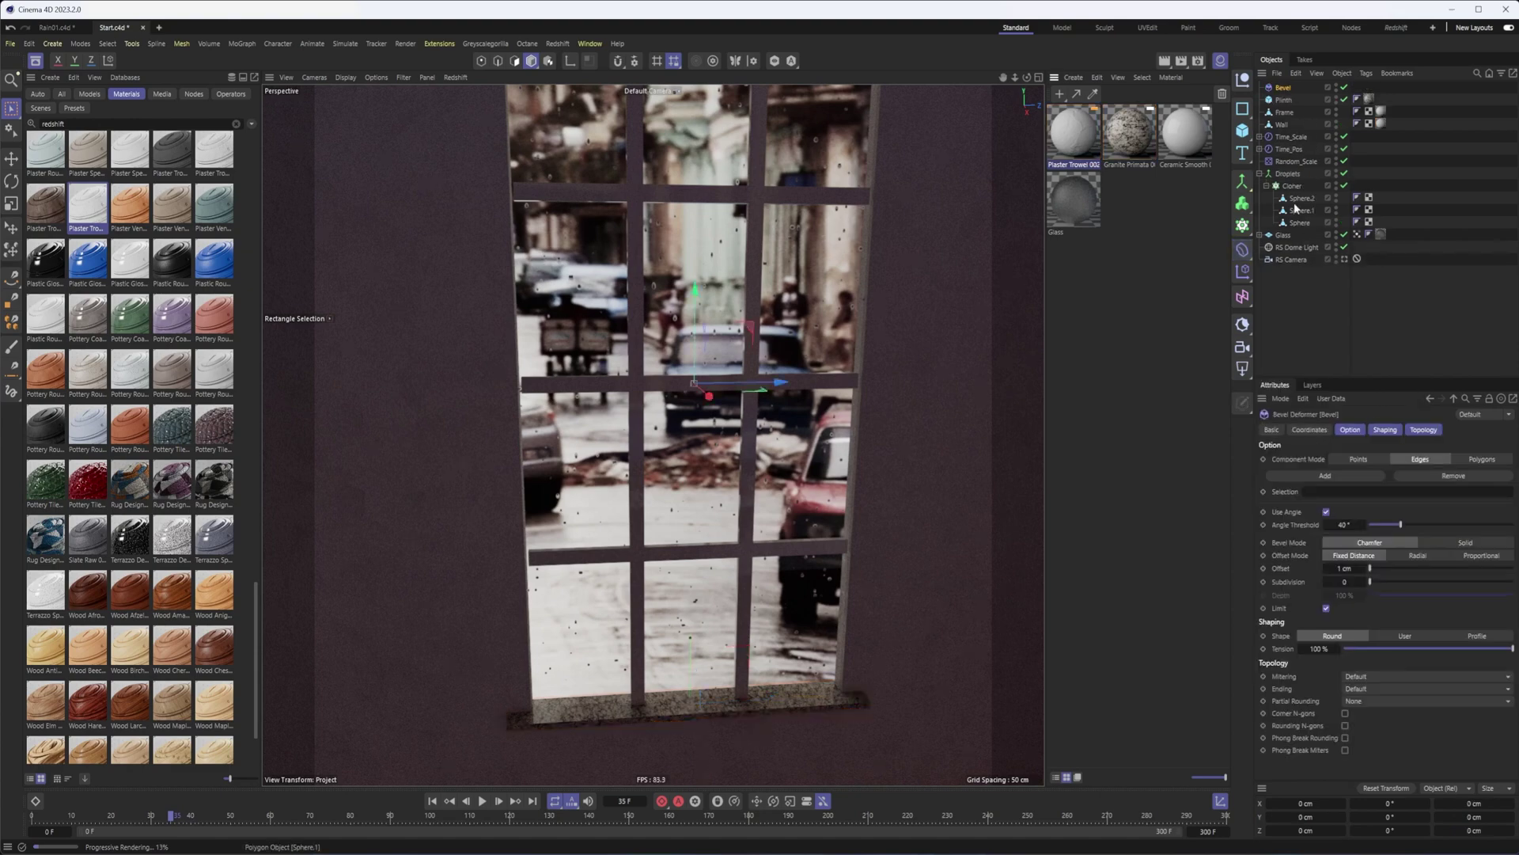
pyautogui.moveTo(1282, 88); pyautogui.dragTo(1293, 115)
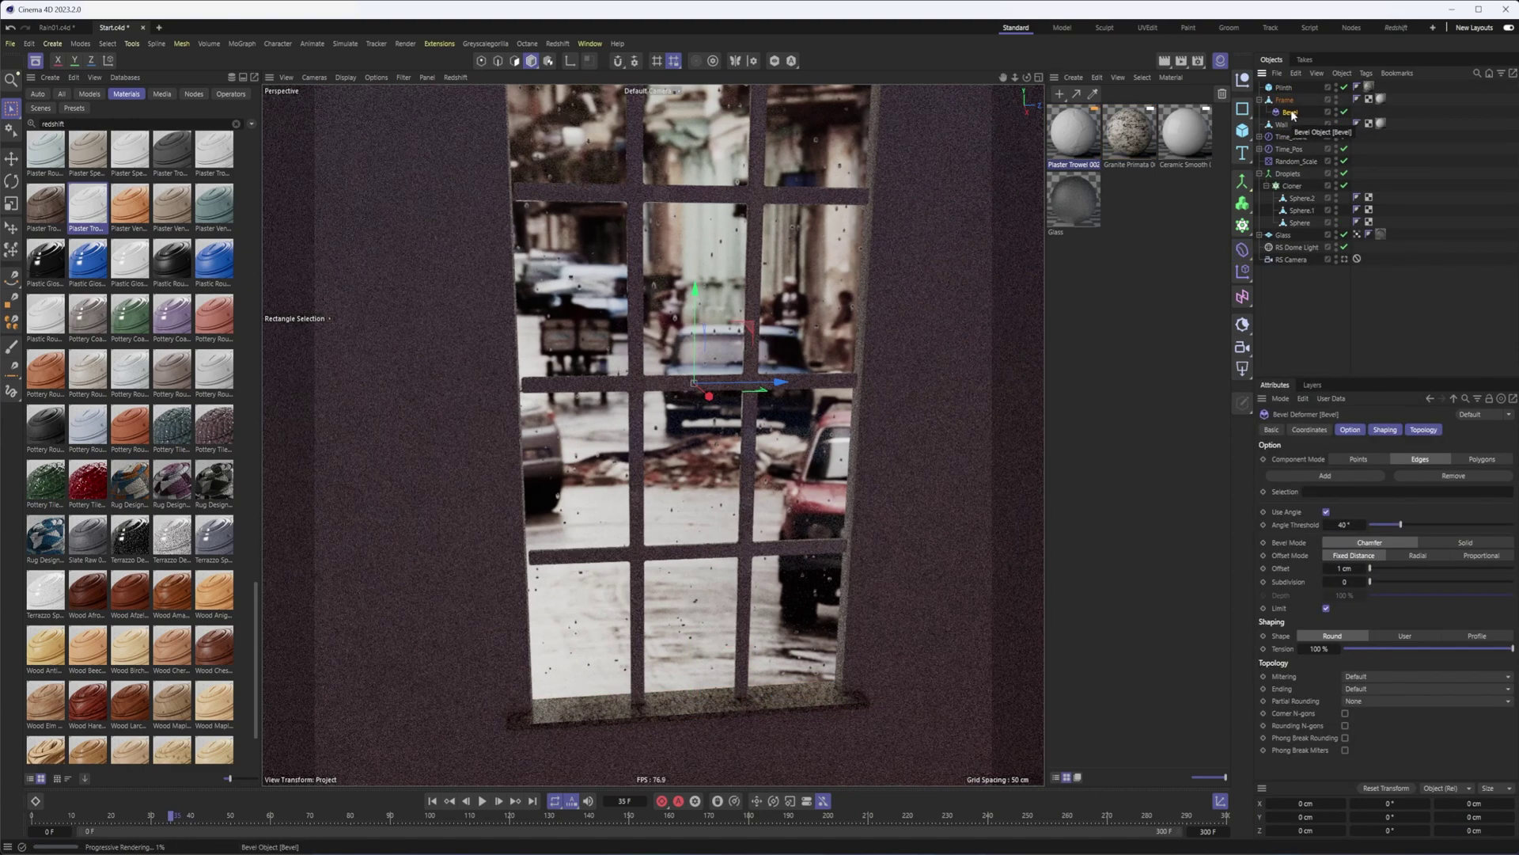
pyautogui.click(455, 76)
pyautogui.click(467, 103)
# - Set the Frame's Bevel offset to 0.3 cm and its subdivision to 2
pyautogui.keyDown('alt'); pyautogui.moveTo(578, 261); pyautogui.dragTo(655, 272); pyautogui.keyUp('alt')
pyautogui.scroll(4, 633, 273)
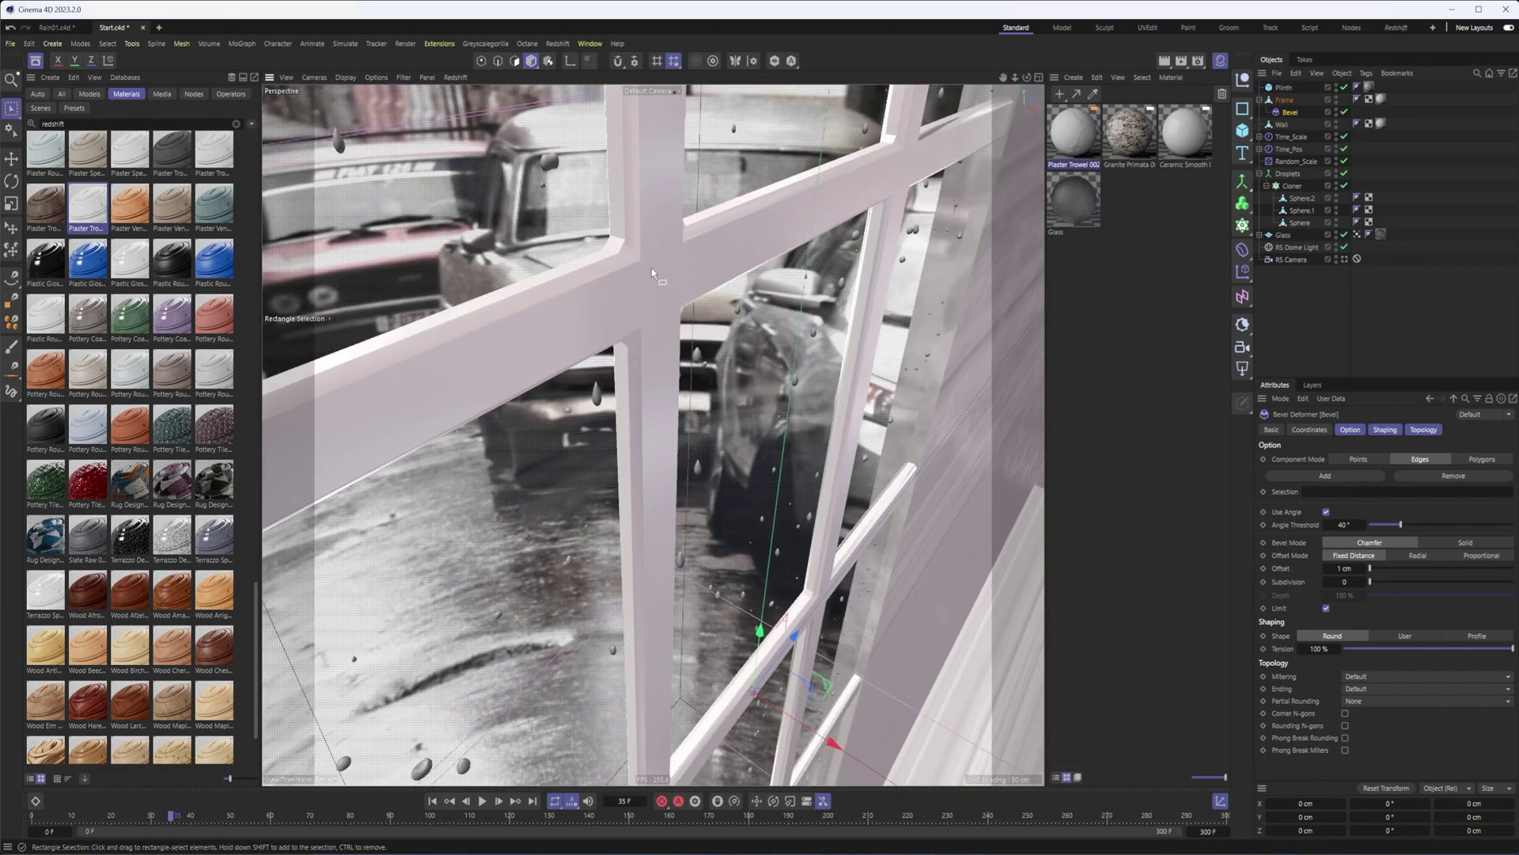
pyautogui.click(1344, 572)
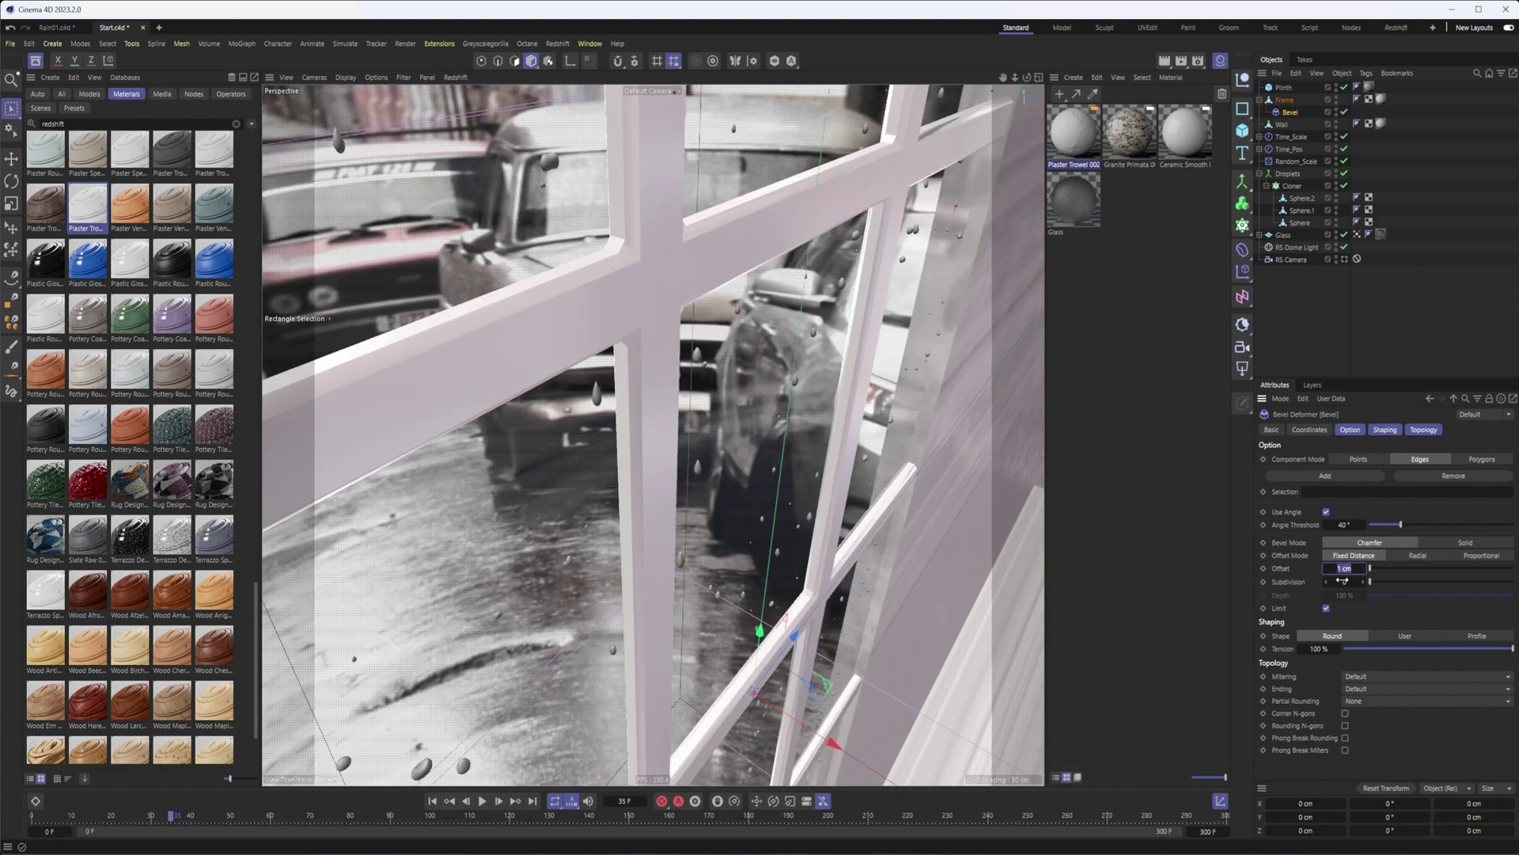
pyautogui.write('0.3')
pyautogui.press('Return')
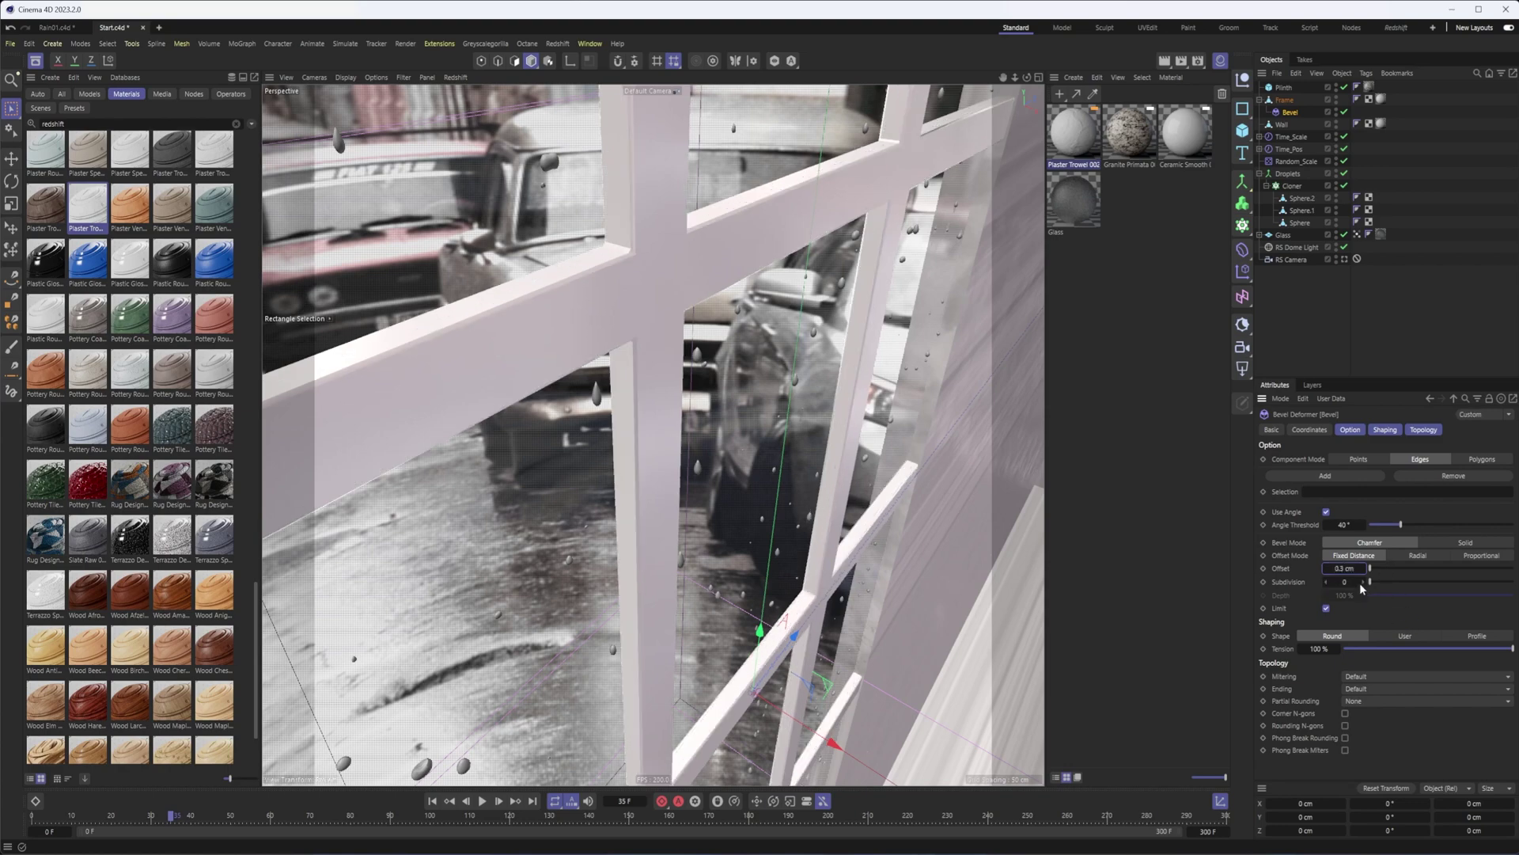
pyautogui.click(1362, 585)
pyautogui.click(1362, 585)
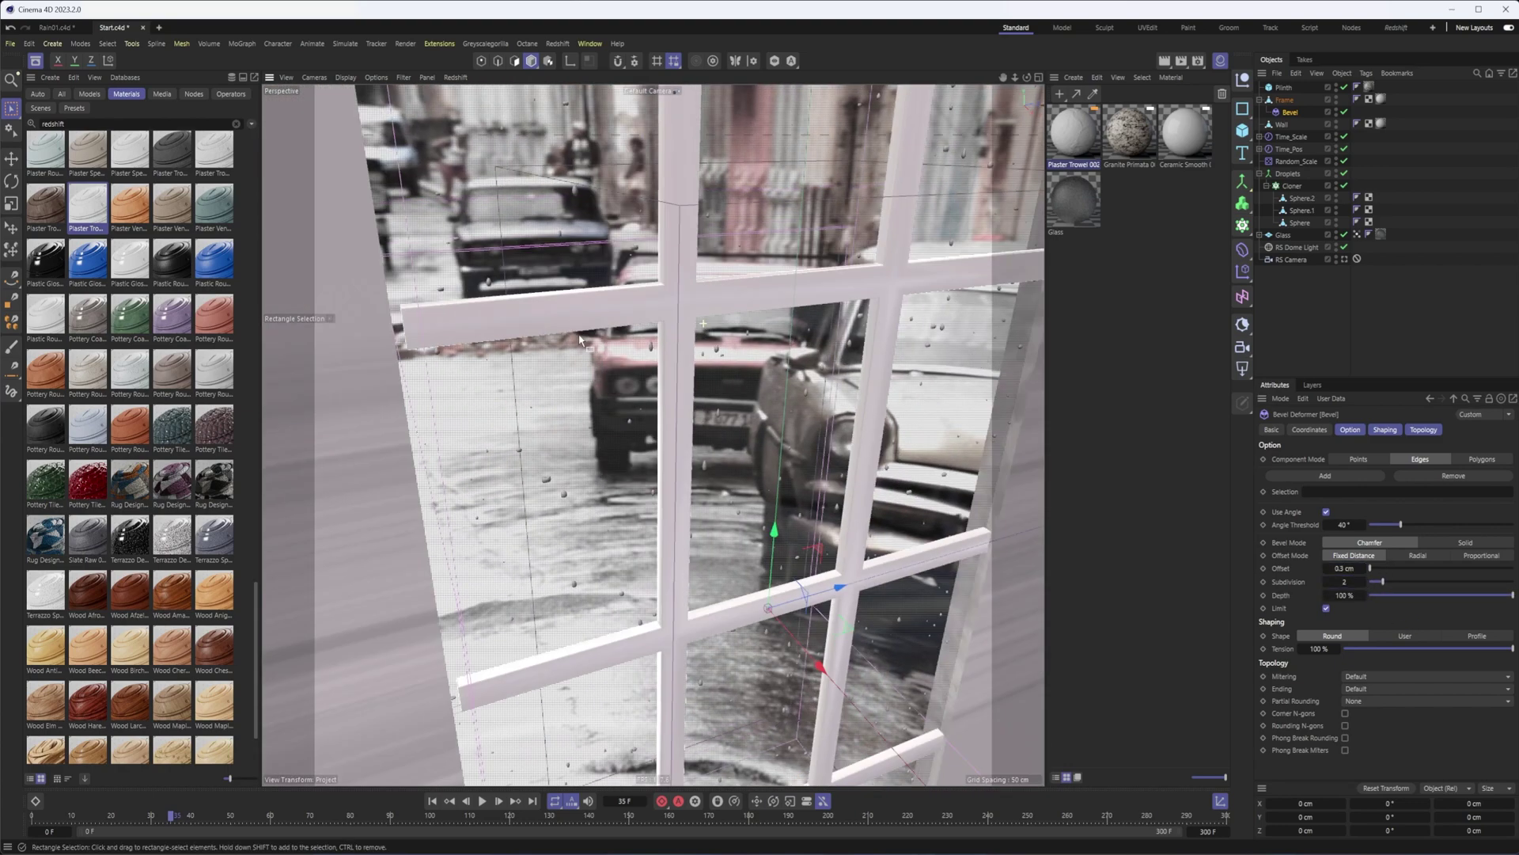
# - Enable the fillet on the Plinth with a radius of 0.5 cm
pyautogui.keyDown('alt'); pyautogui.moveTo(578, 340); pyautogui.dragTo(495, 340, button='right'); pyautogui.keyUp('alt')
pyautogui.keyDown('alt'); pyautogui.moveTo(684, 315); pyautogui.dragTo(679, 504); pyautogui.keyUp('alt')
pyautogui.keyDown('alt'); pyautogui.moveTo(702, 549); pyautogui.dragTo(866, 574, button='right'); pyautogui.keyUp('alt')
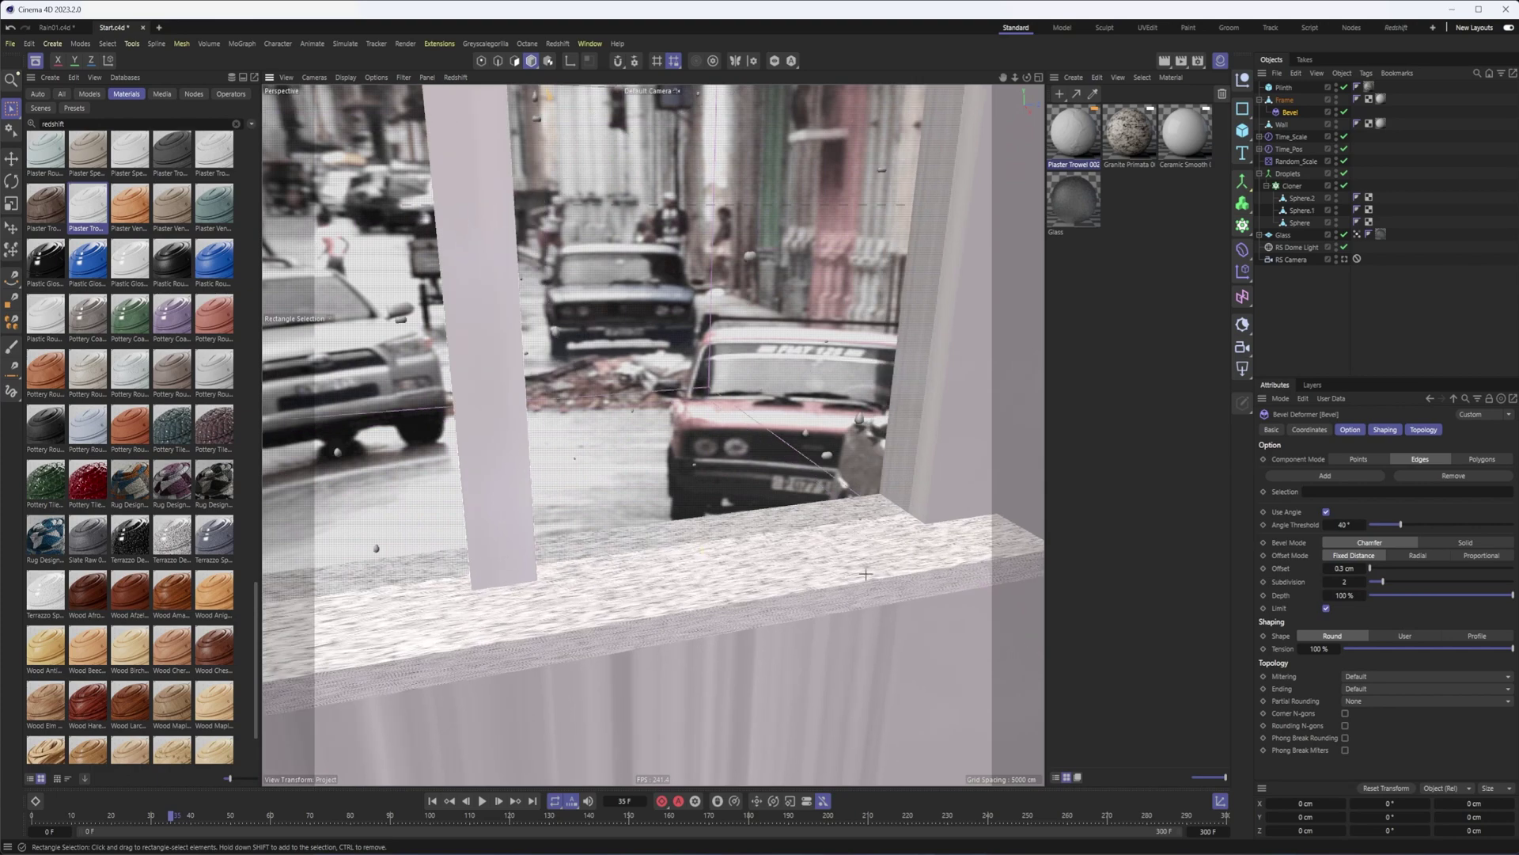
pyautogui.click(866, 573)
pyautogui.click(1332, 557)
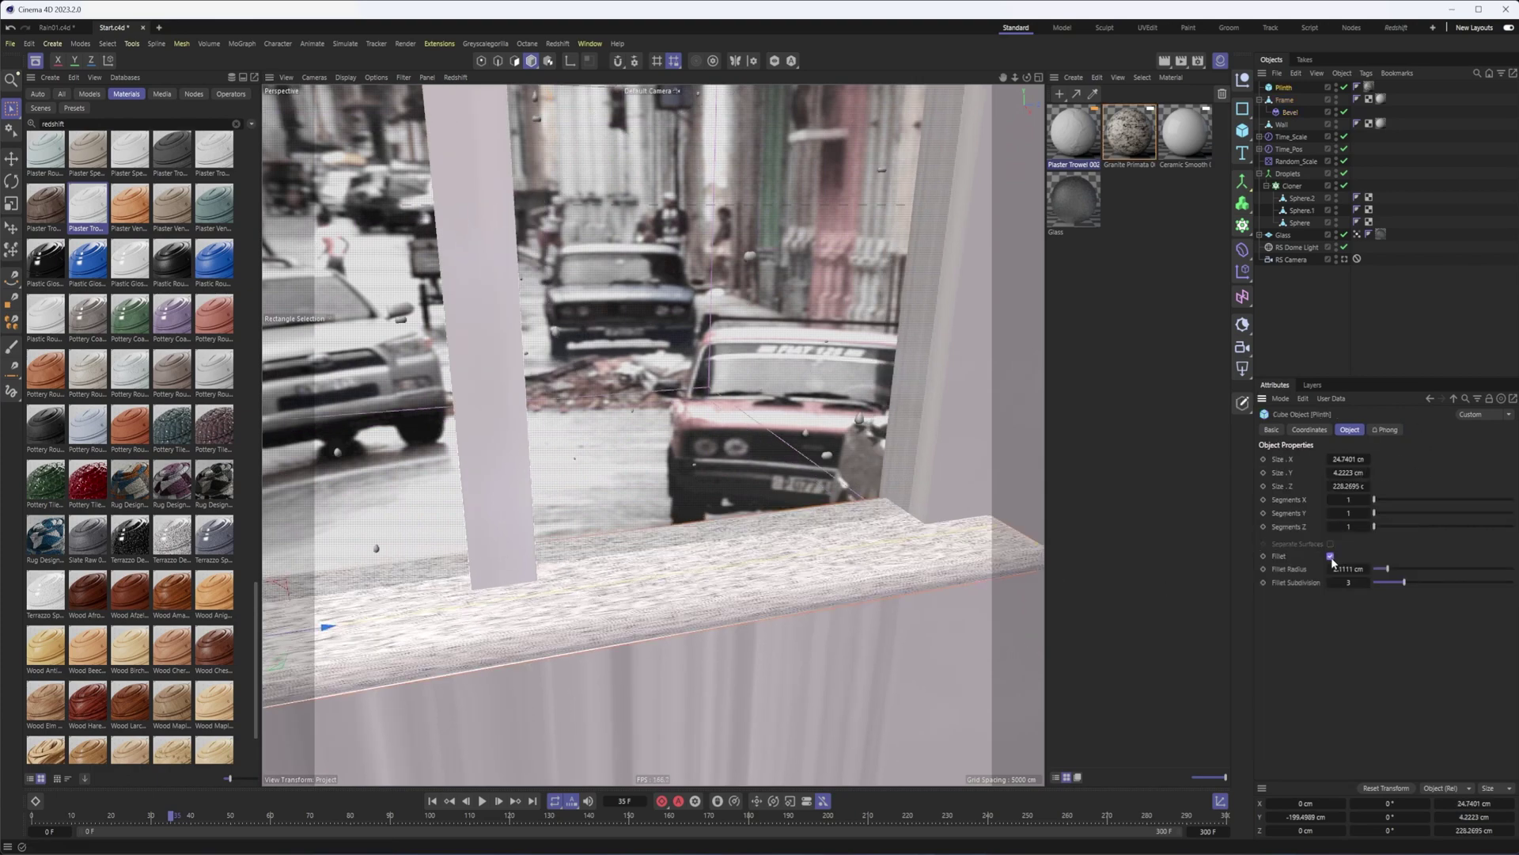
pyautogui.click(1358, 569)
pyautogui.write('0.5')
pyautogui.press('Return')
# - Examine the rounded Plinth edges and the beveled Frame from several angles and distances
pyautogui.scroll(-1, 697, 434)
pyautogui.scroll(-6, 696, 434)
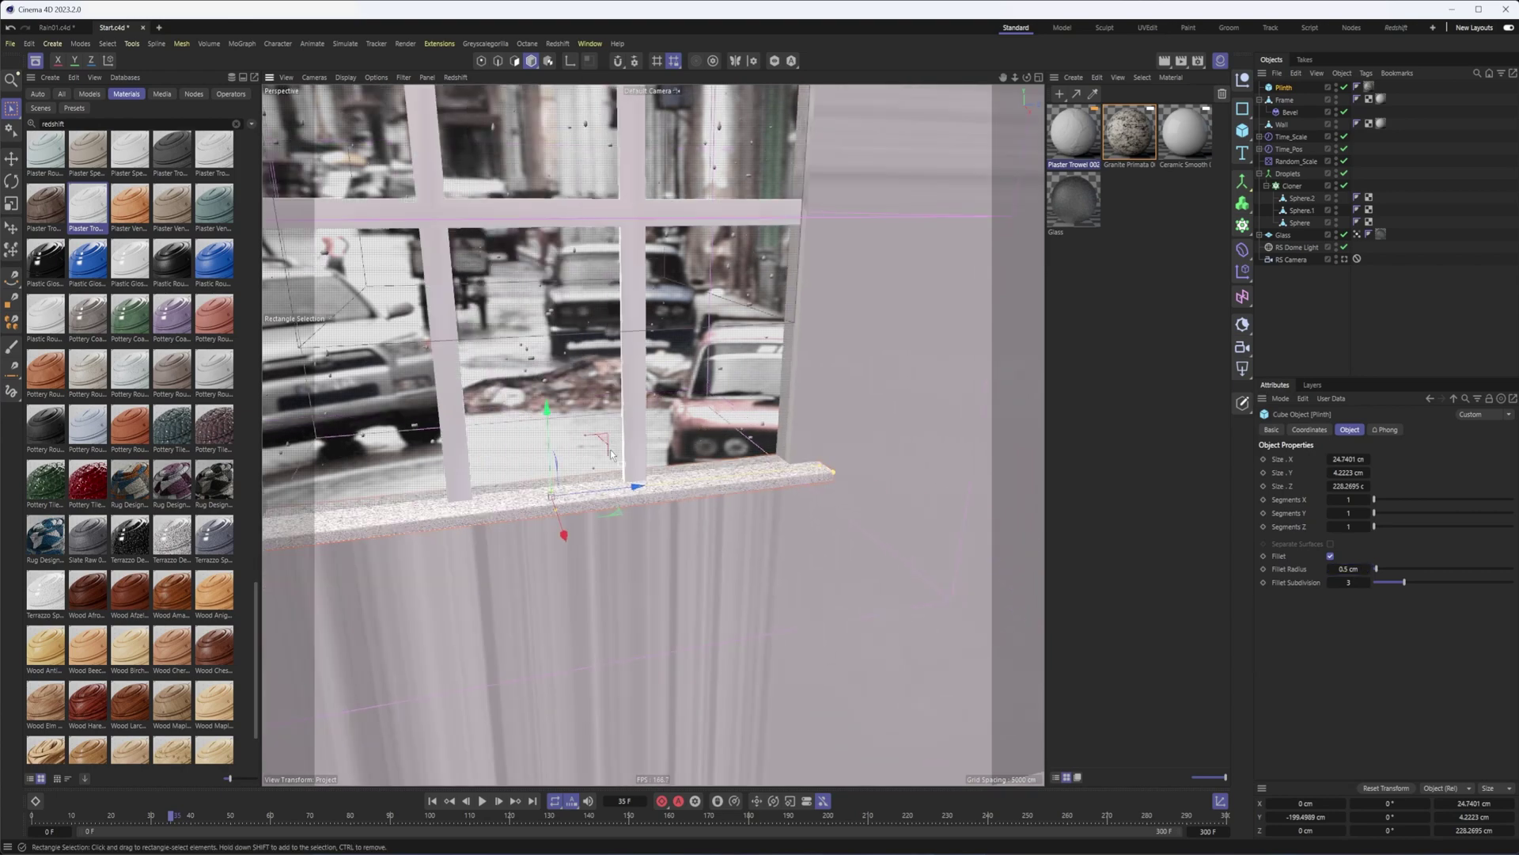
pyautogui.keyDown('alt'); pyautogui.moveTo(582, 523); pyautogui.dragTo(662, 538); pyautogui.keyUp('alt')
pyautogui.scroll(6, 744, 488)
pyautogui.keyDown('alt'); pyautogui.moveTo(744, 487); pyautogui.dragTo(665, 475); pyautogui.keyUp('alt')
pyautogui.keyDown('alt'); pyautogui.moveTo(805, 179); pyautogui.dragTo(821, 321, button='middle'); pyautogui.keyUp('alt')
pyautogui.keyDown('alt'); pyautogui.moveTo(820, 320); pyautogui.dragTo(728, 301); pyautogui.keyUp('alt')
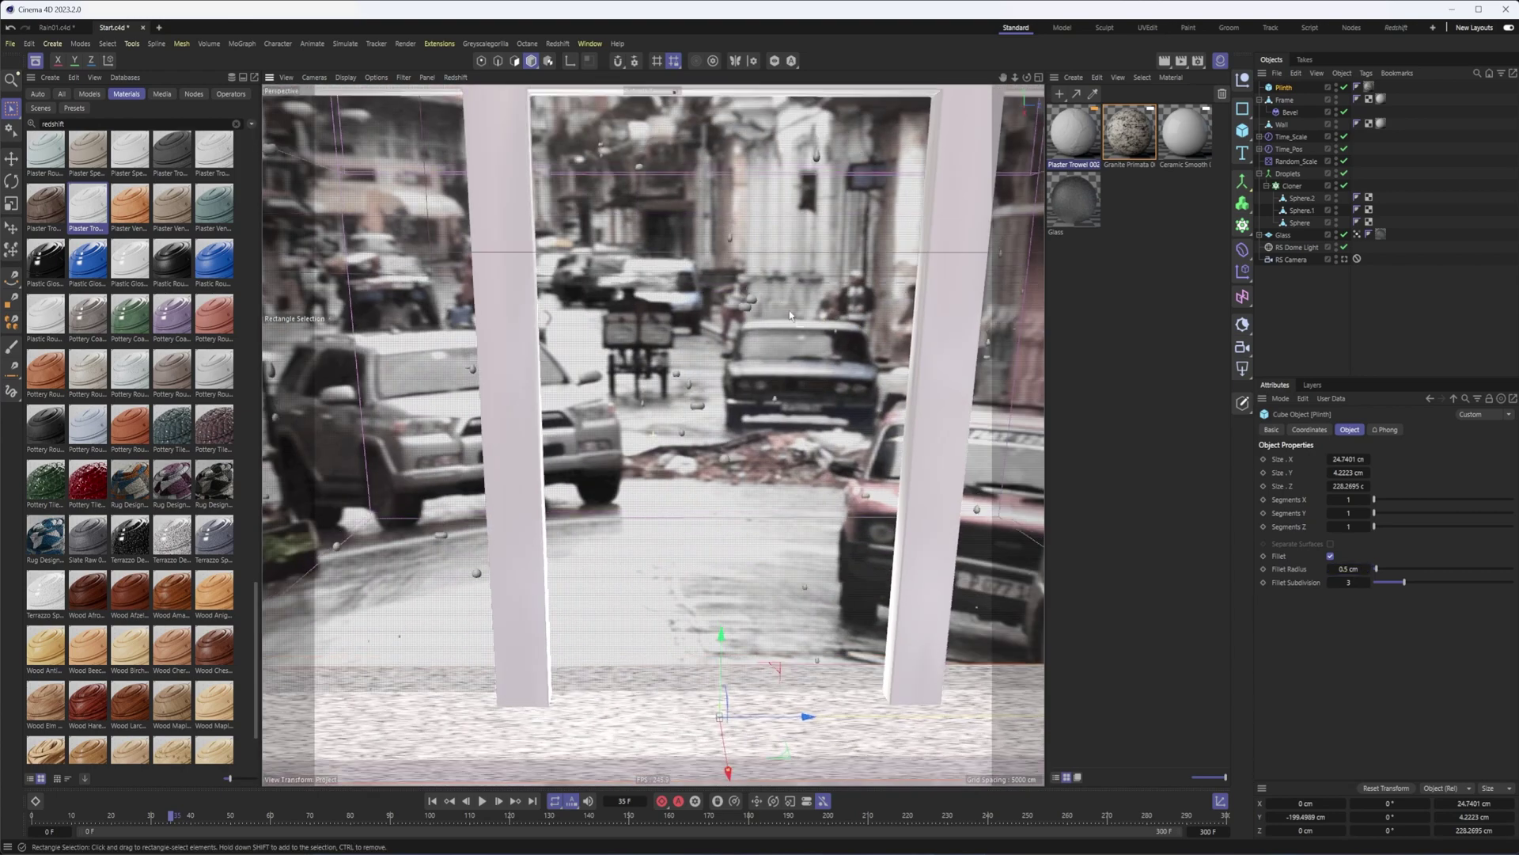
pyautogui.scroll(-6, 771, 443)
pyautogui.keyDown('alt'); pyautogui.moveTo(779, 340); pyautogui.dragTo(720, 492, button='middle'); pyautogui.keyUp('alt')
pyautogui.keyDown('alt'); pyautogui.moveTo(721, 492); pyautogui.dragTo(741, 481); pyautogui.keyUp('alt')
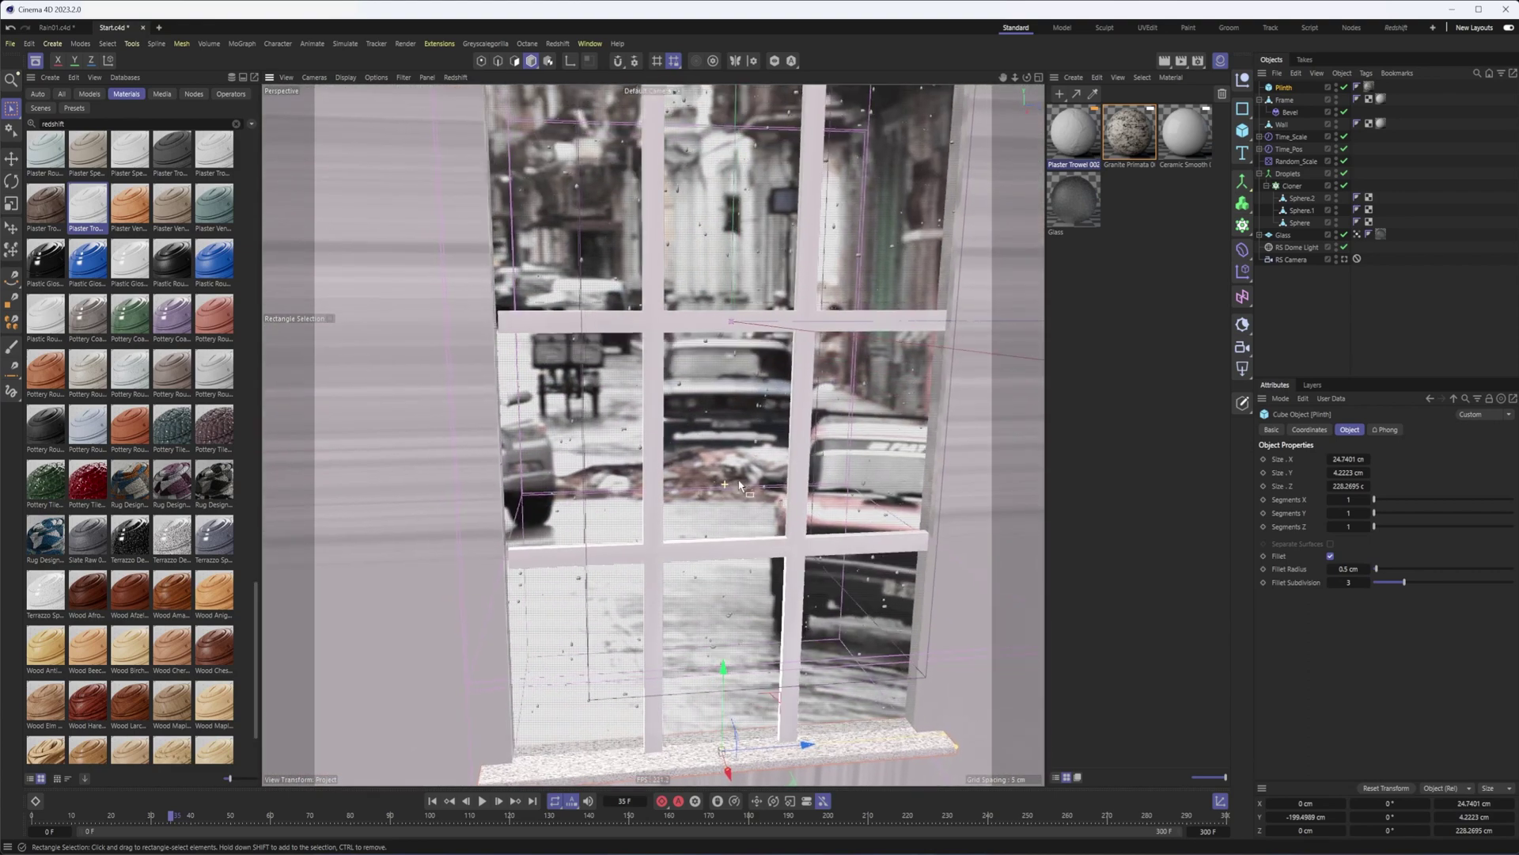
pyautogui.keyDown('alt'); pyautogui.moveTo(747, 486); pyautogui.dragTo(741, 403, button='middle'); pyautogui.keyUp('alt')
# - From the RS Camera view, set the droplet Cloner's count to 4000 and close the asset library
pyautogui.click(1344, 260)
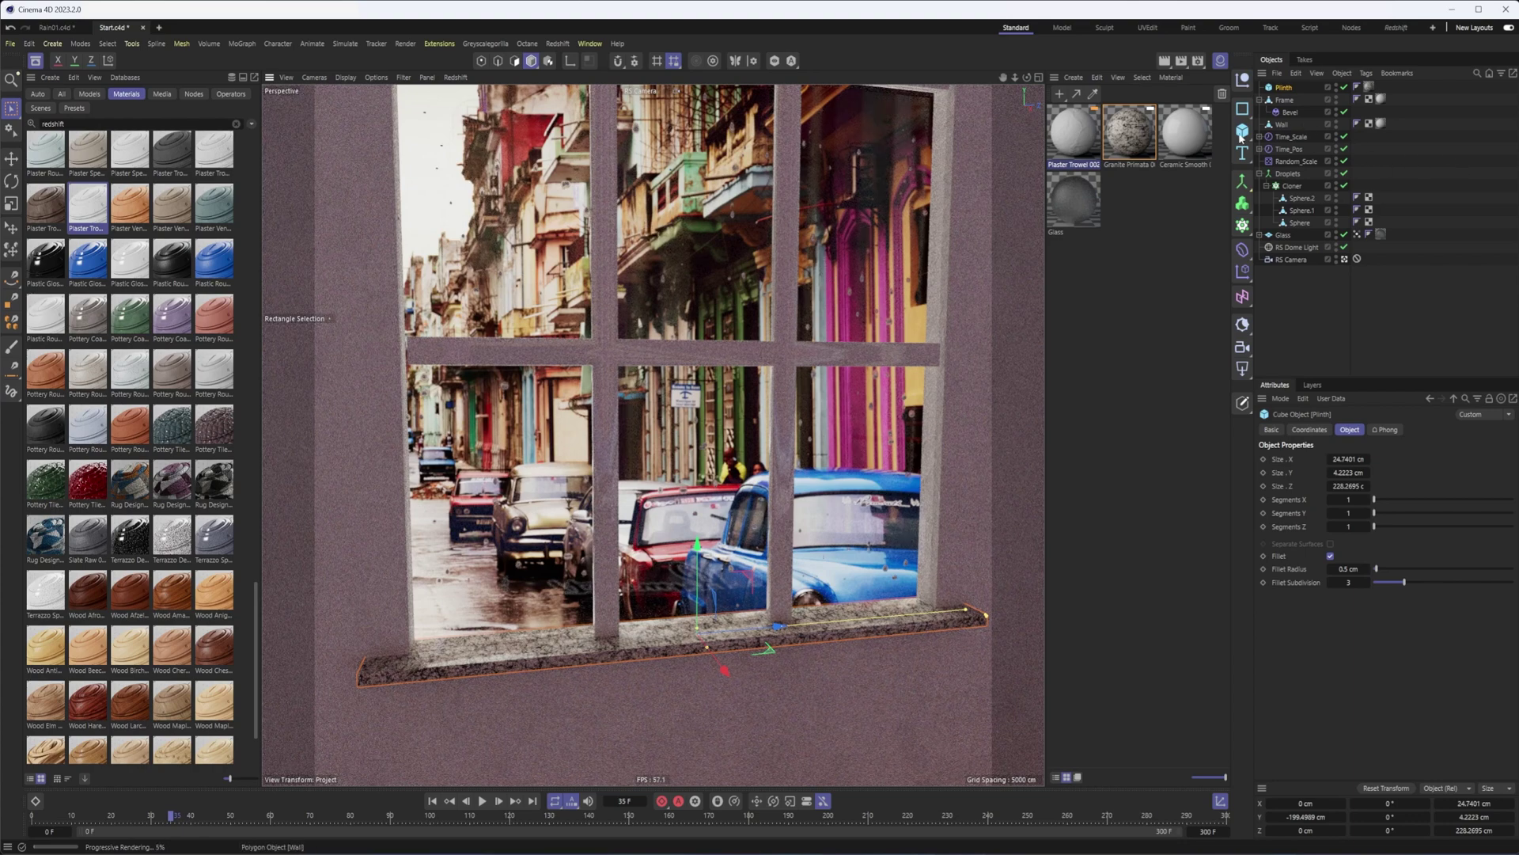
pyautogui.click(1292, 185)
pyautogui.click(1318, 647)
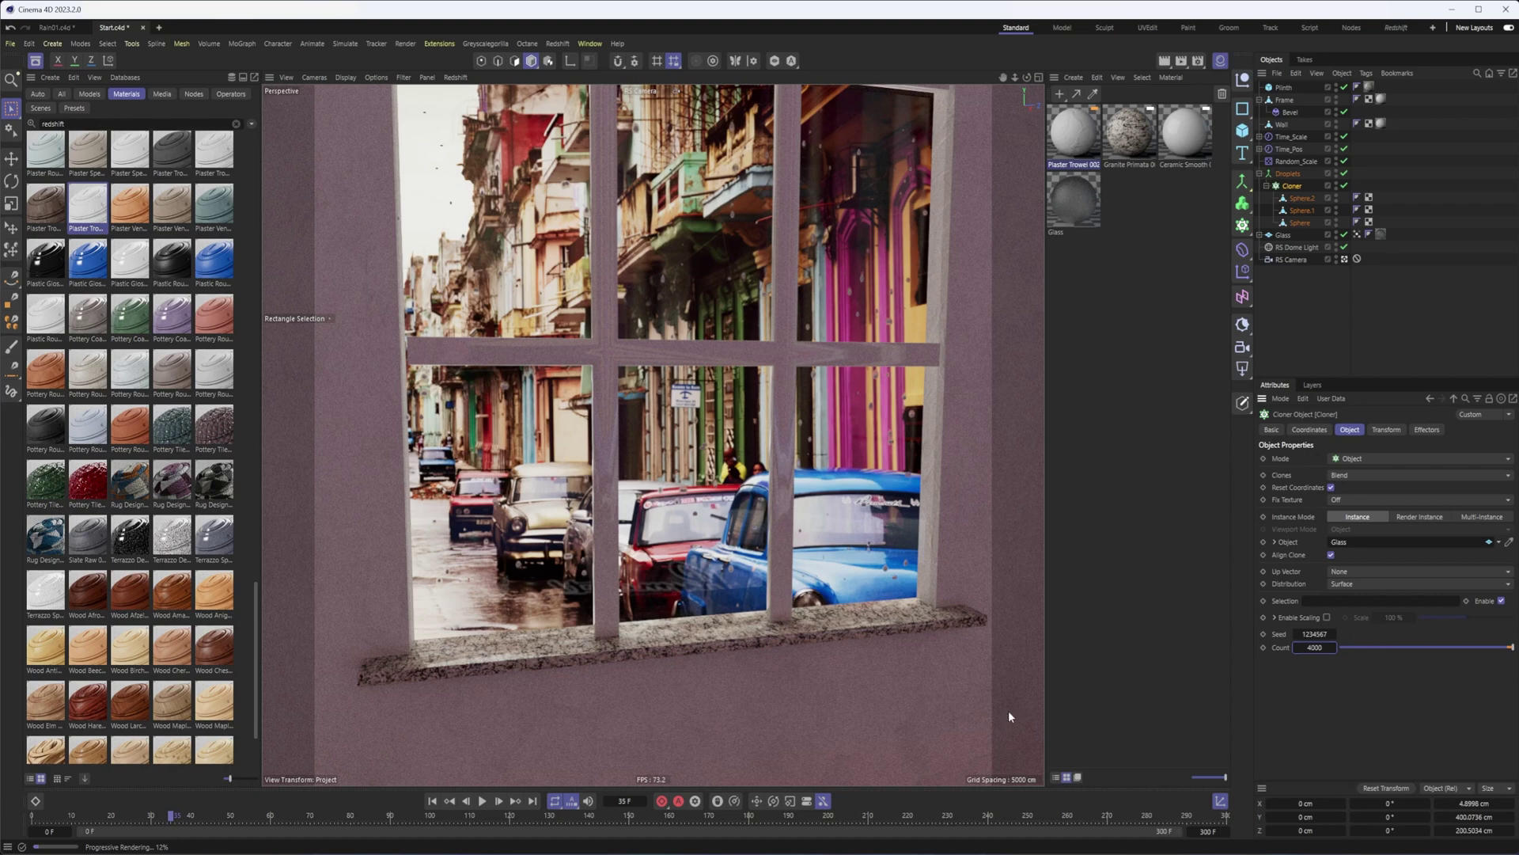
pyautogui.click(36, 61)
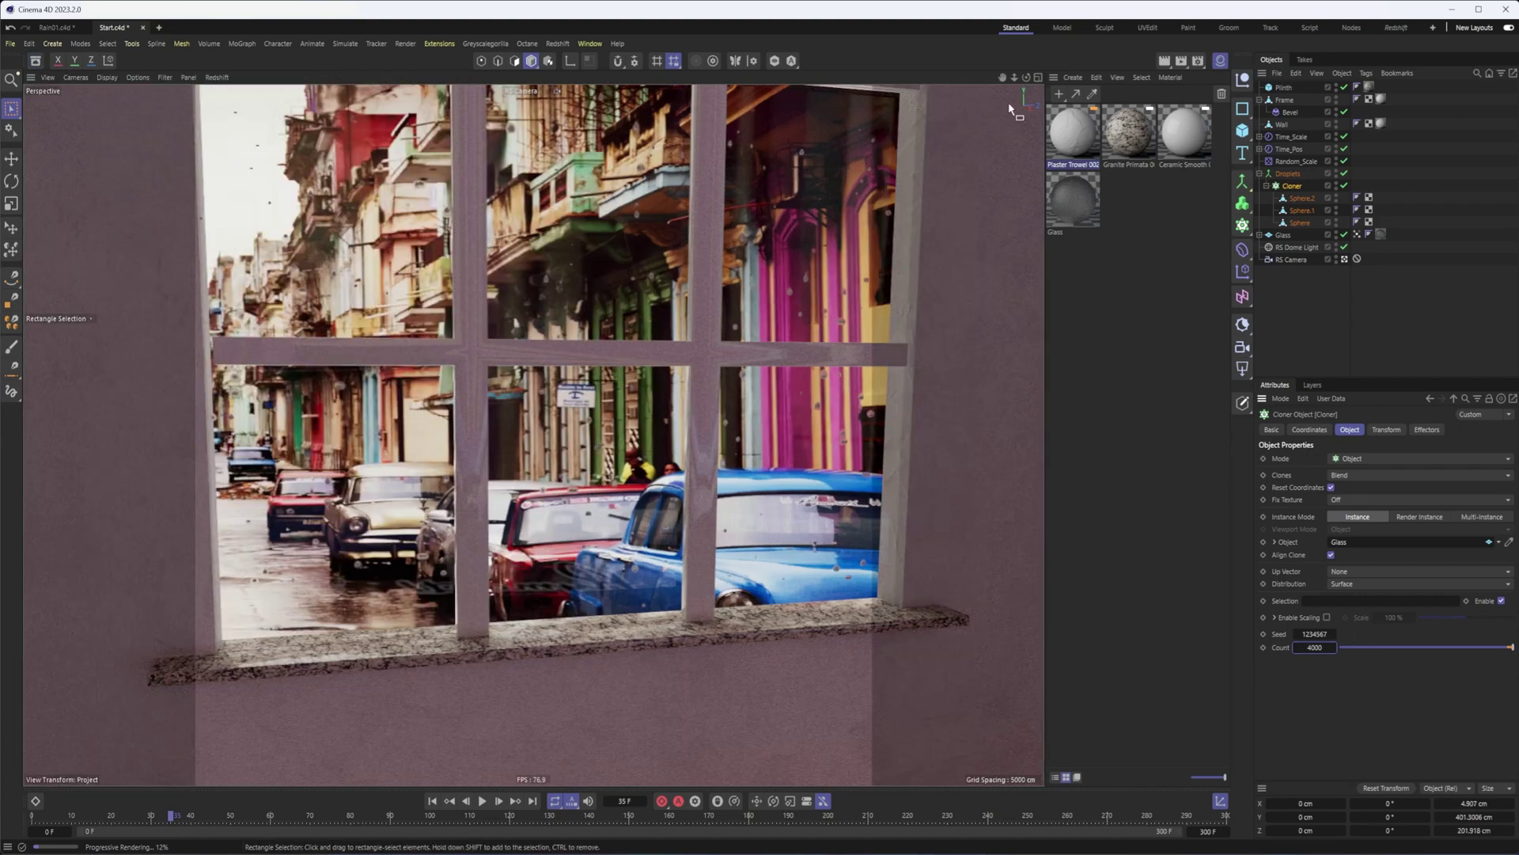
# - Hide the Material Manager, start the Redshift IPR in the viewport again and bring the Material Manager back
pyautogui.click(1222, 62)
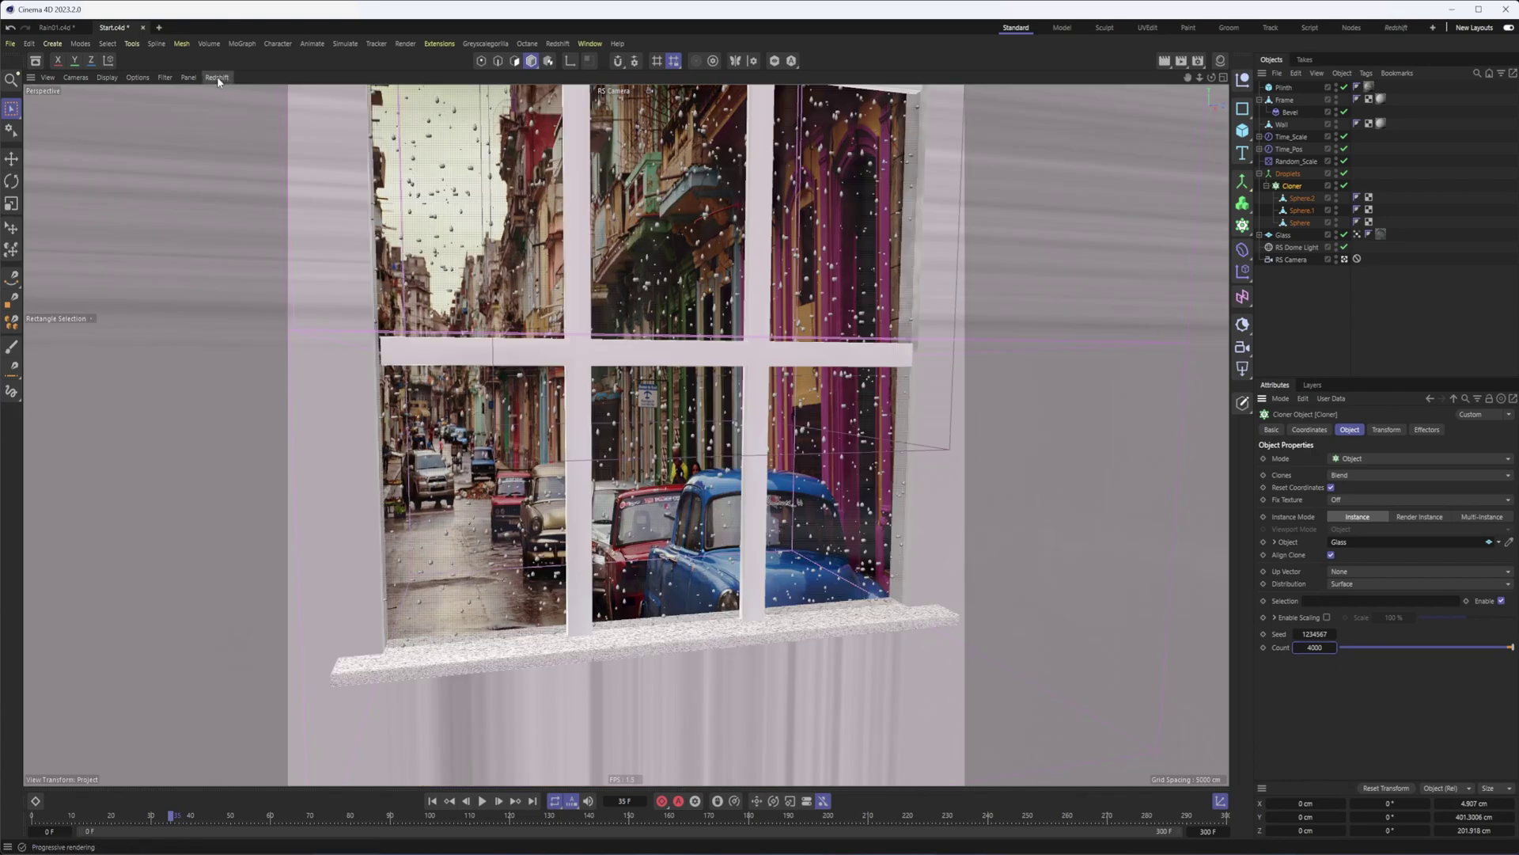
pyautogui.click(217, 76)
pyautogui.click(230, 101)
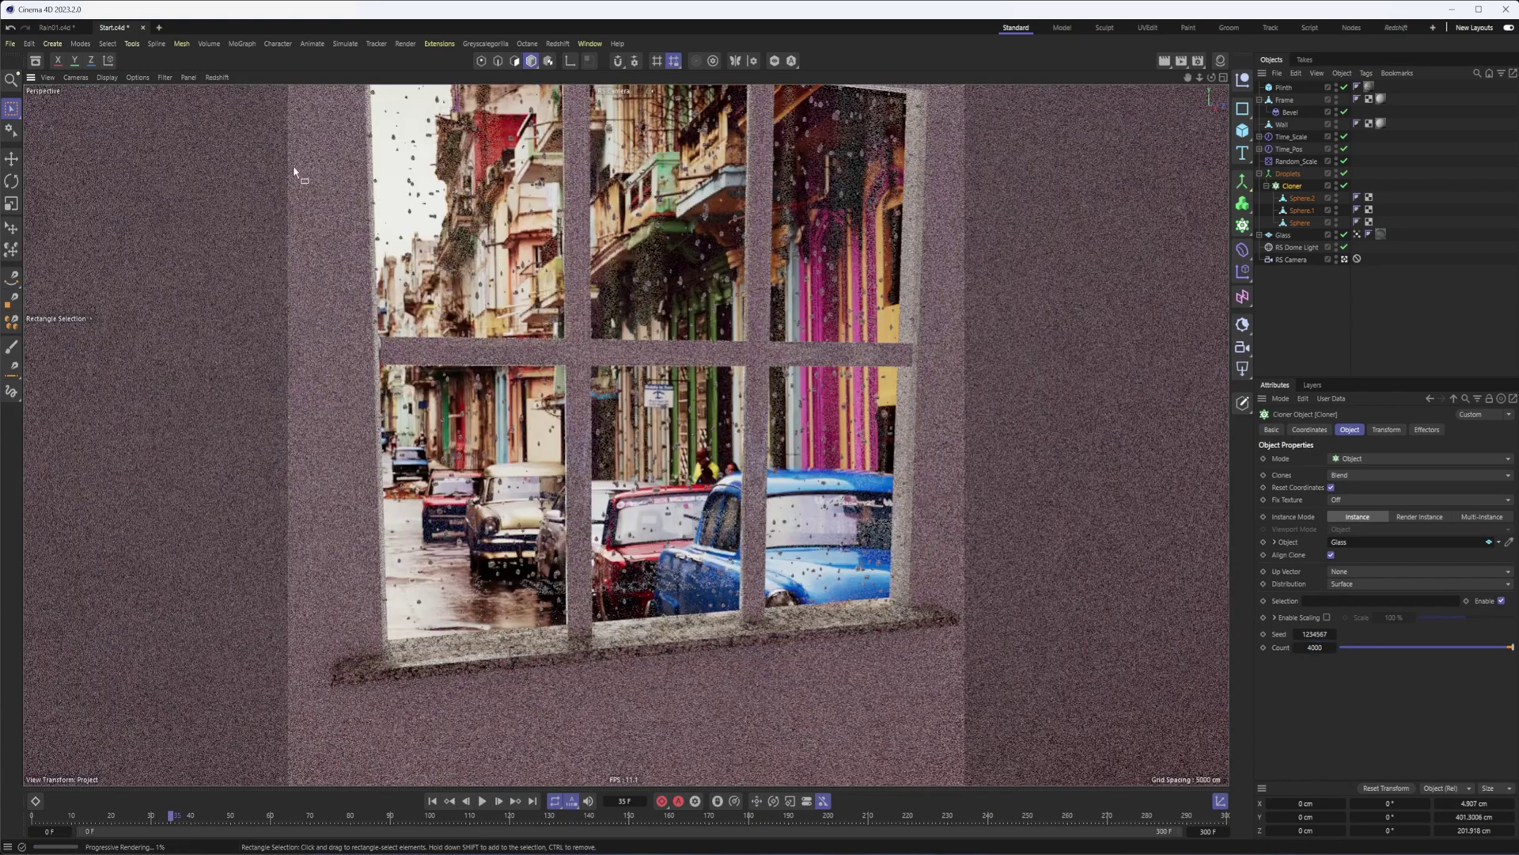
pyautogui.click(1220, 61)
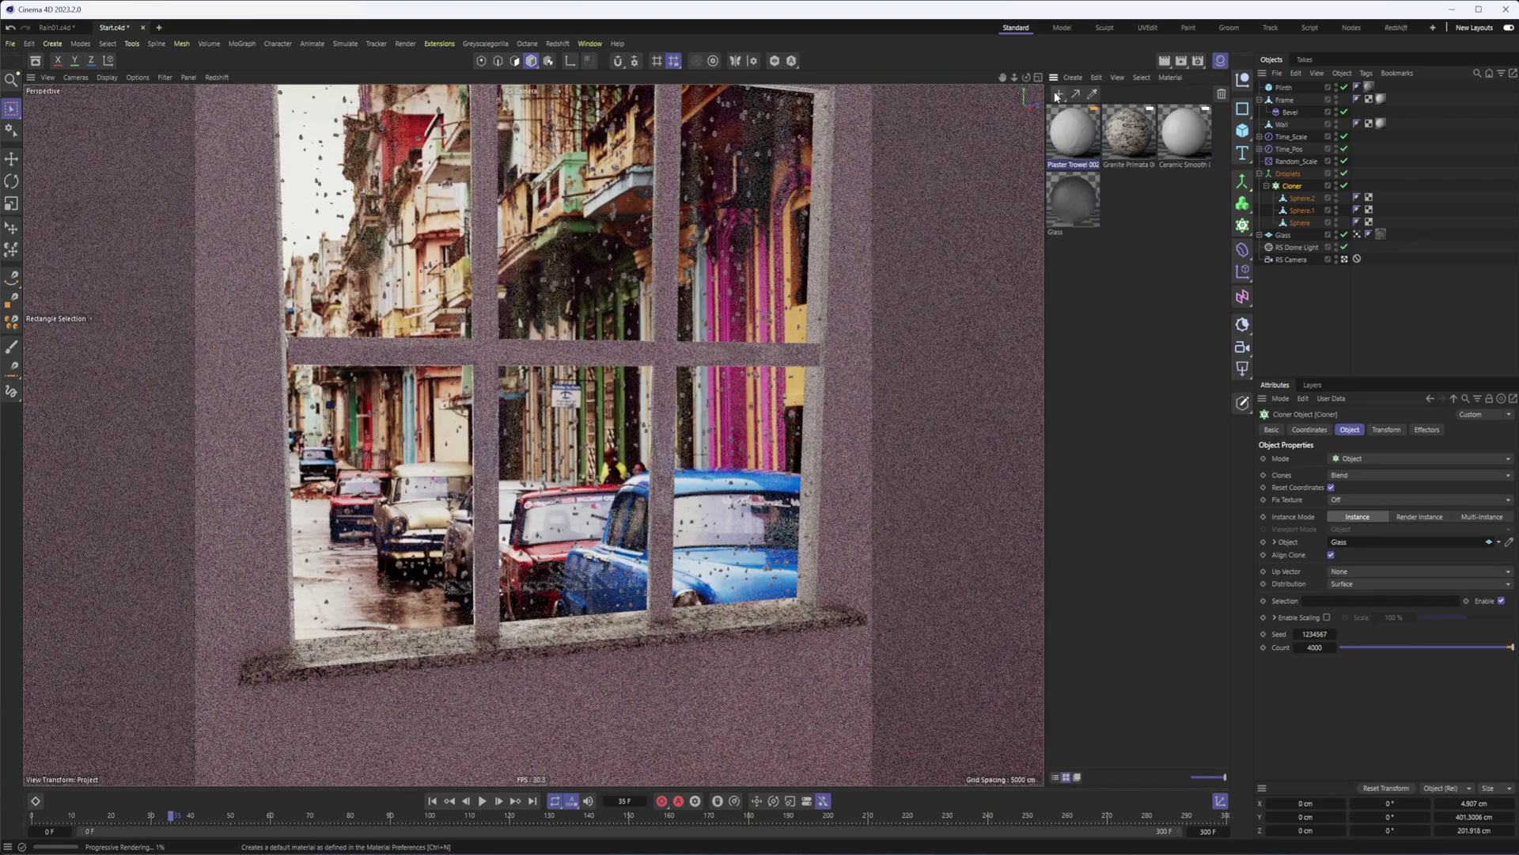
# - Create a new Redshift material and name it Water
pyautogui.click(1057, 95)
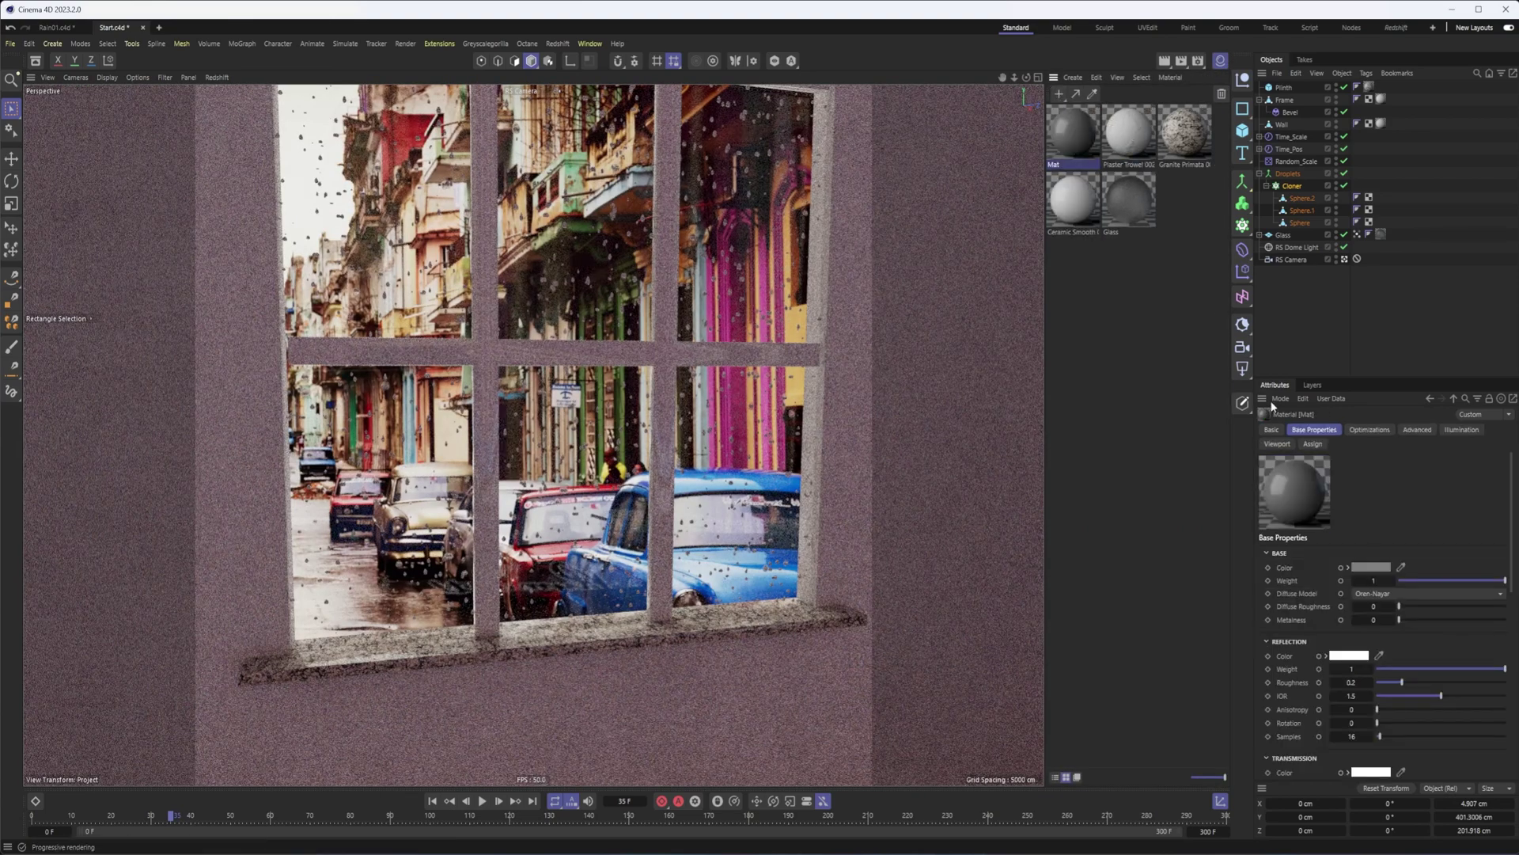
pyautogui.click(1276, 430)
pyautogui.moveTo(1317, 551); pyautogui.dragTo(1230, 544)
pyautogui.write('Water')
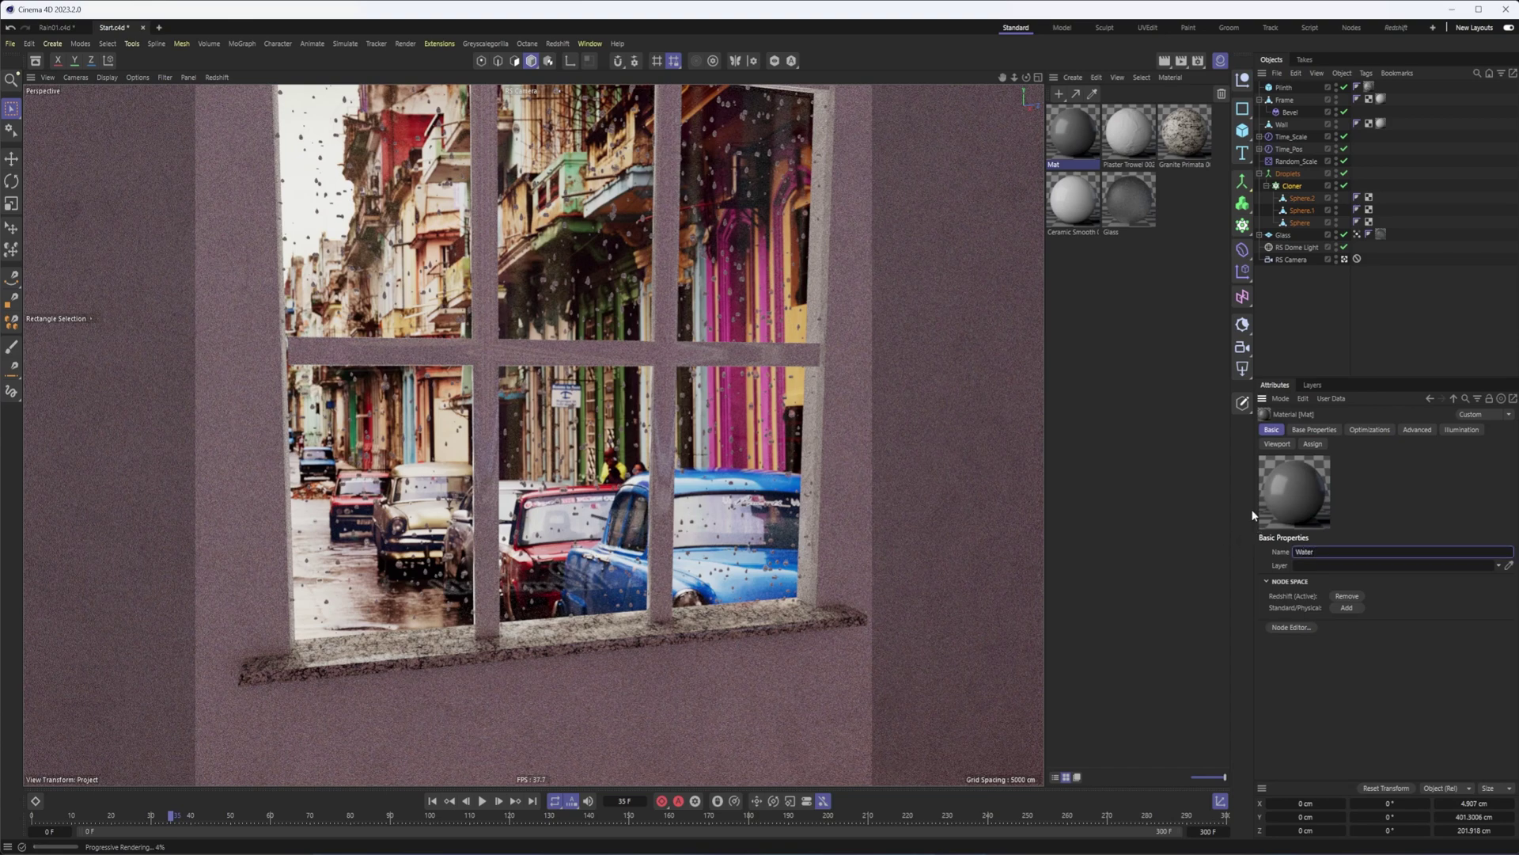
pyautogui.press('Return')
# - Set the Water material's transmission weight to 1 and reflection roughness to 0, and assign it to the Droplets object
pyautogui.click(1313, 430)
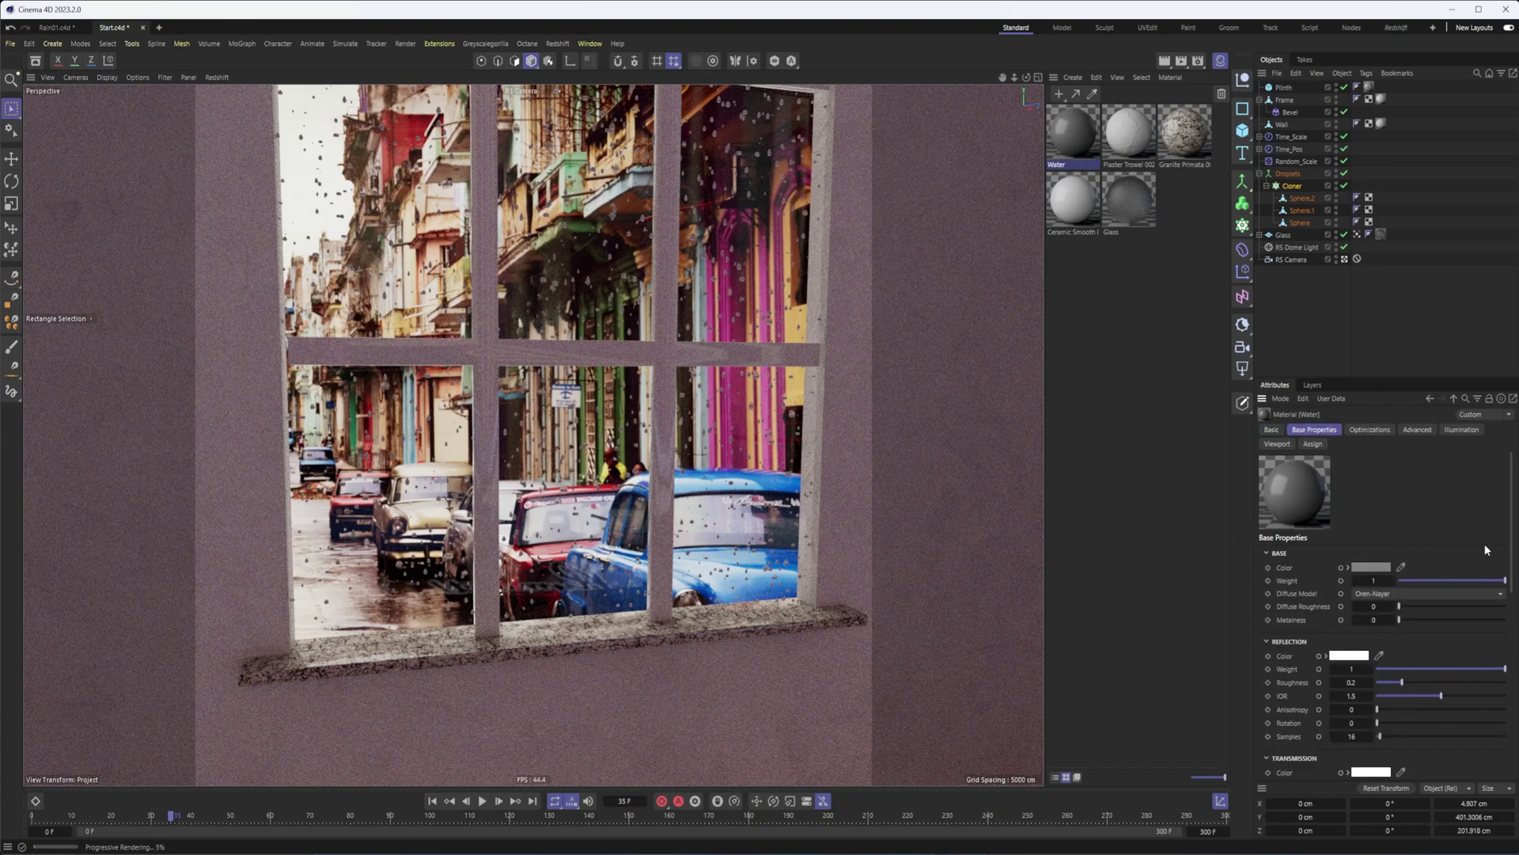
pyautogui.scroll(-3, 1510, 508)
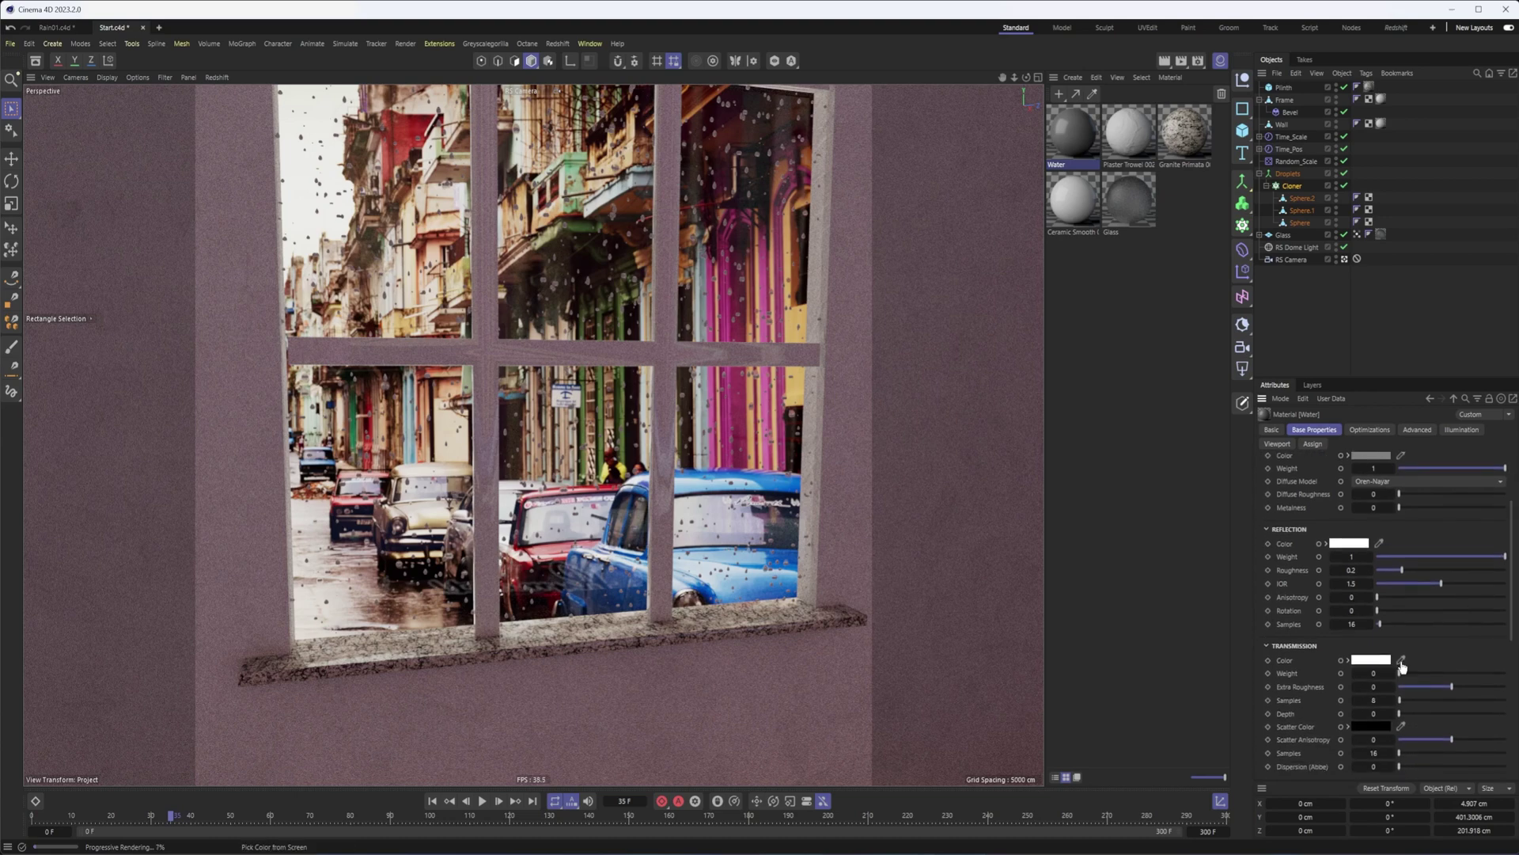
pyautogui.moveTo(1399, 674); pyautogui.dragTo(1506, 673)
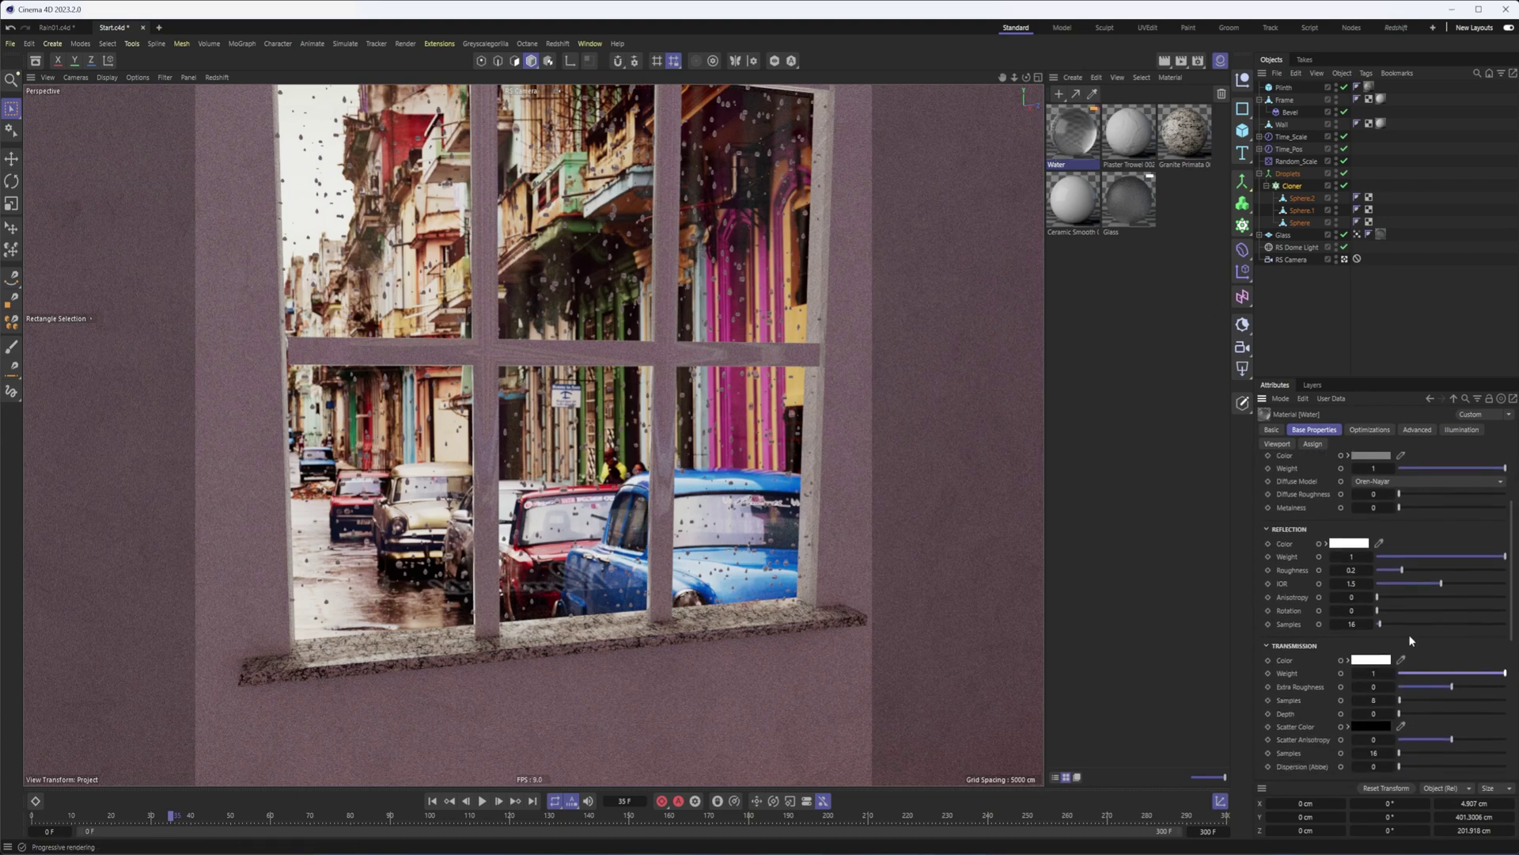
pyautogui.moveTo(1402, 571); pyautogui.dragTo(1380, 571)
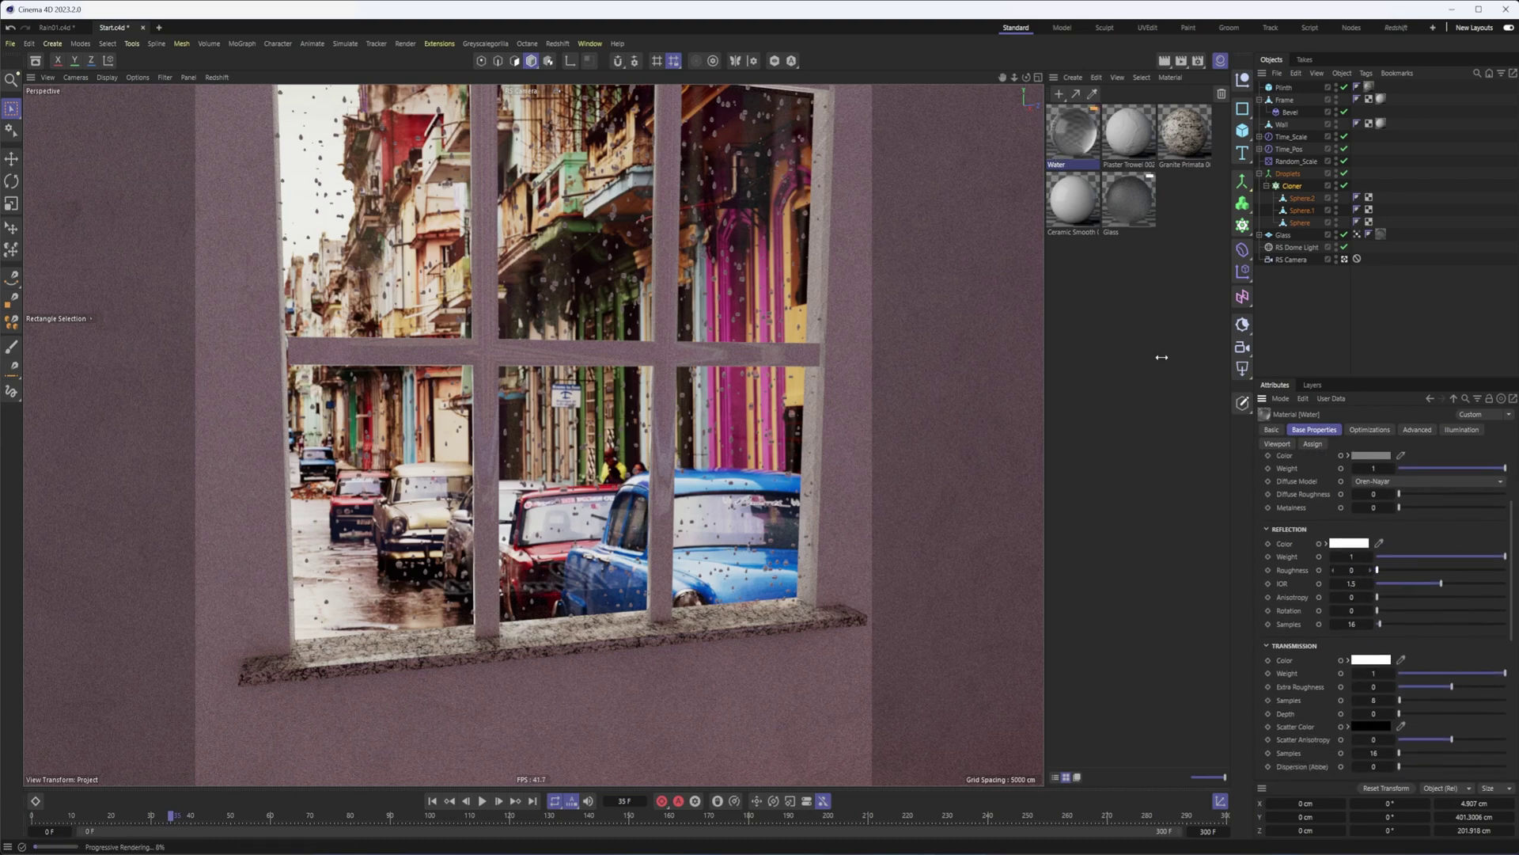
pyautogui.moveTo(1070, 128); pyautogui.dragTo(1290, 175)
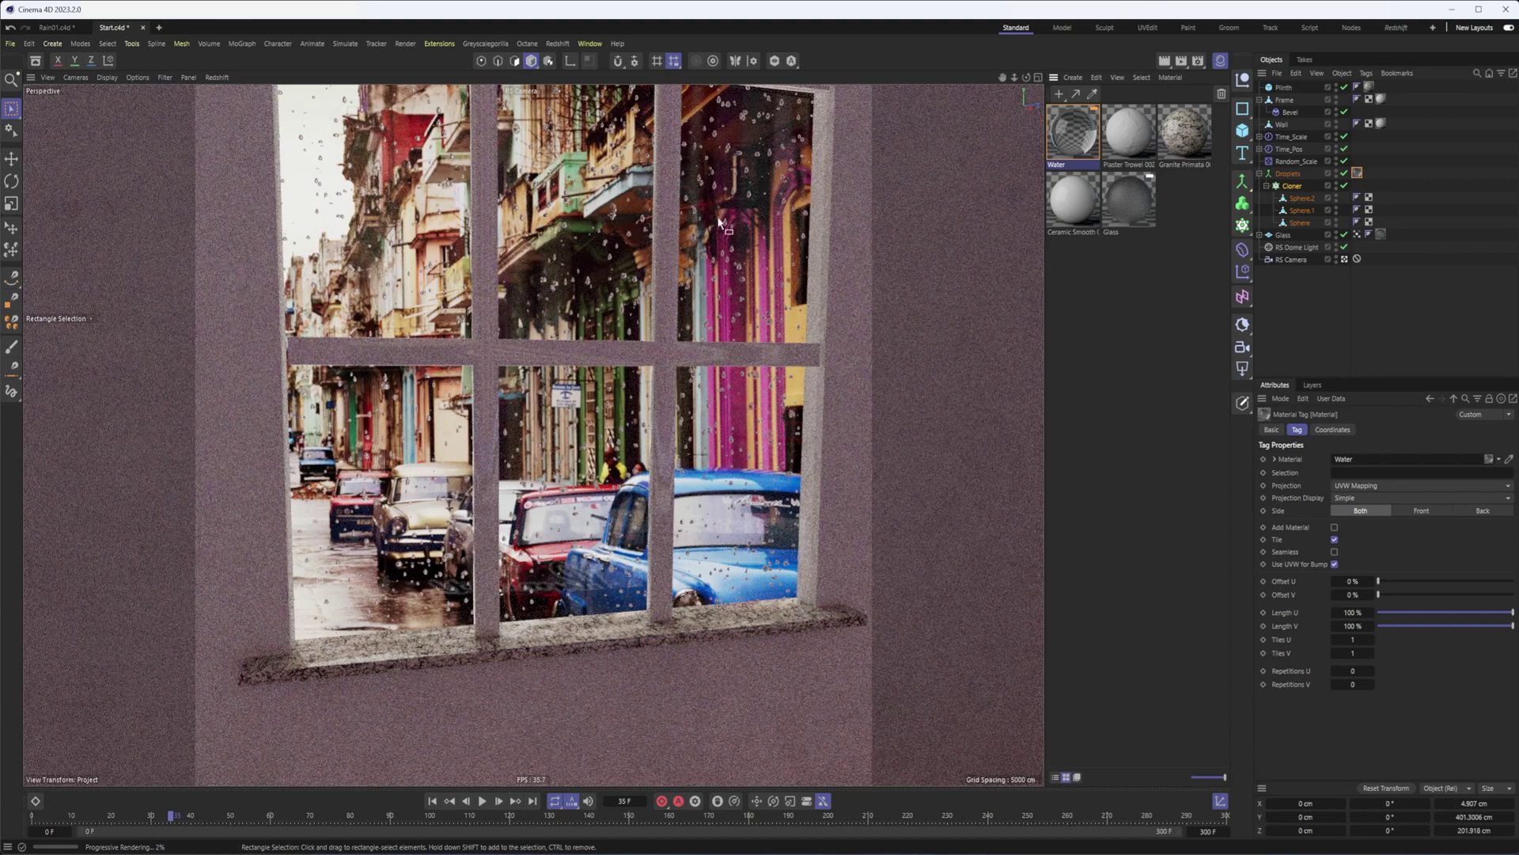
# - Stop the Redshift IPR, return to frame 0 and turn off the display of materials in the viewport
pyautogui.click(221, 77)
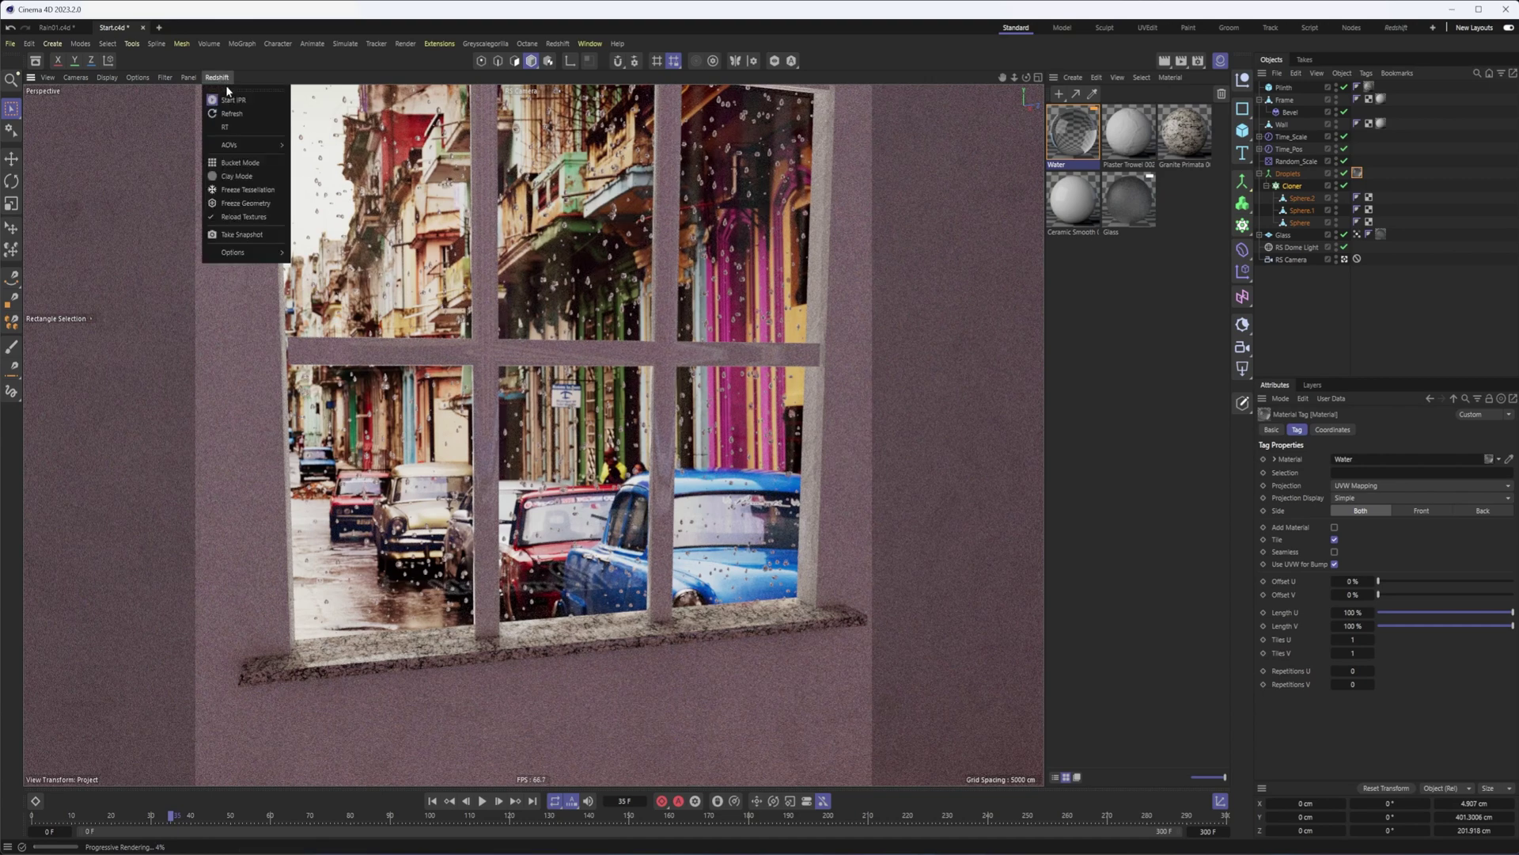
pyautogui.click(234, 101)
pyautogui.click(429, 802)
pyautogui.click(137, 78)
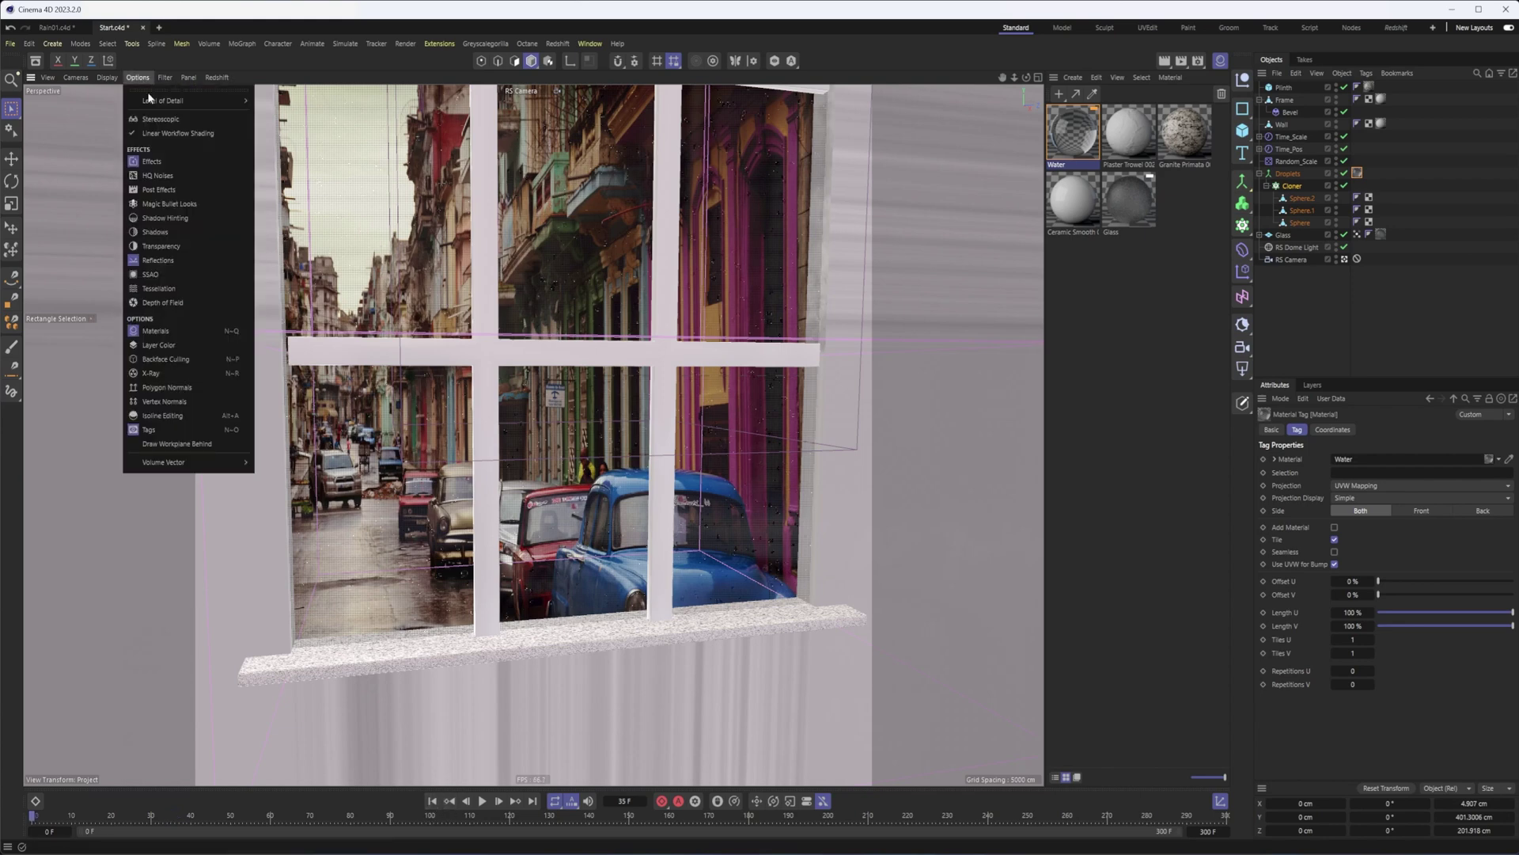
pyautogui.click(156, 331)
# - Play the droplet animation from the start to frame 30 and start the Redshift IPR on that frame
pyautogui.click(485, 802)
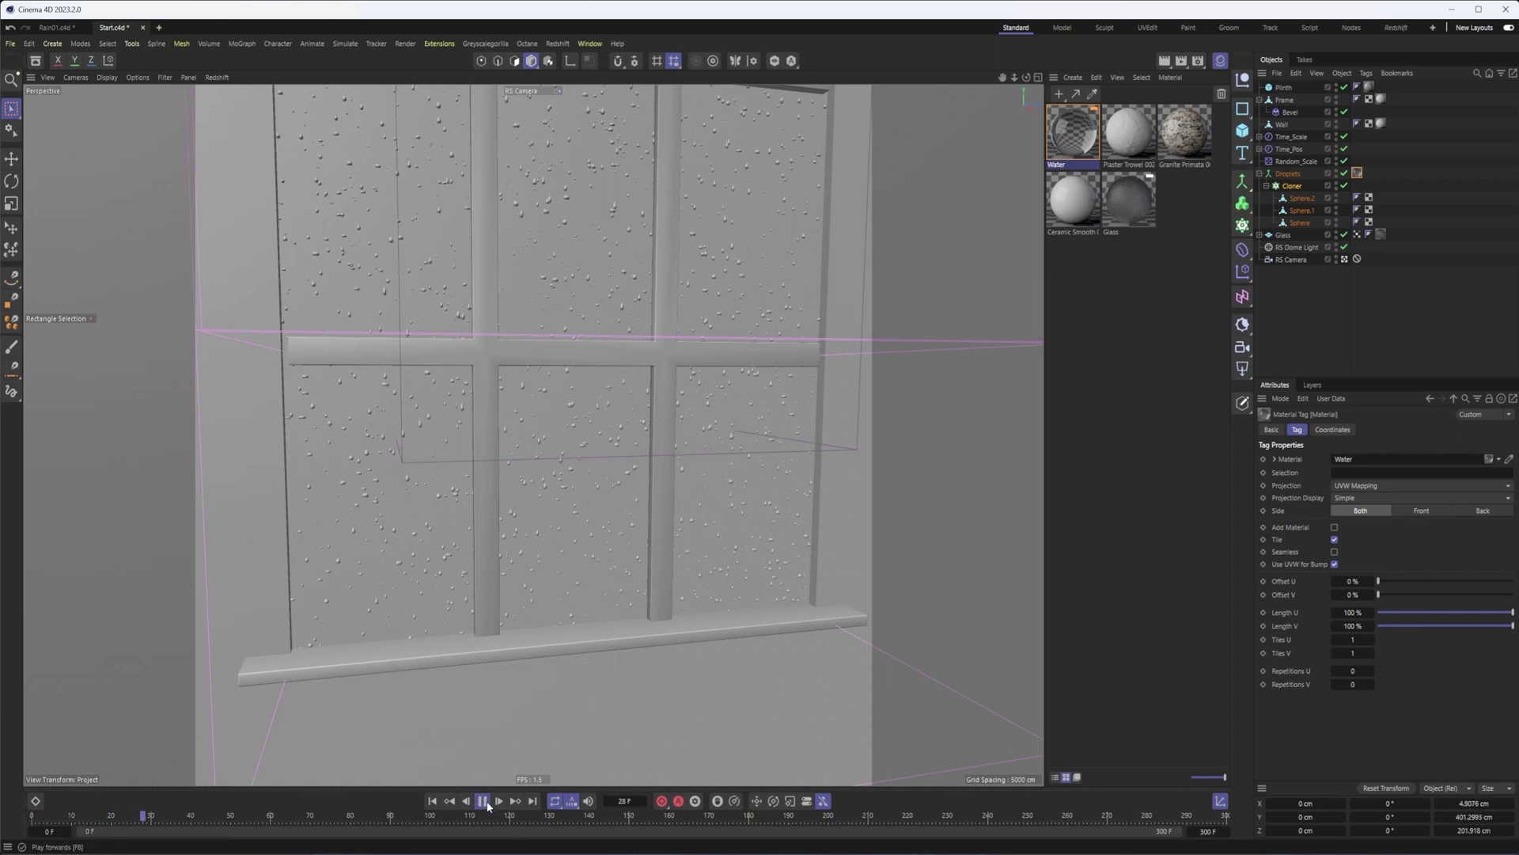
pyautogui.click(216, 78)
pyautogui.click(213, 100)
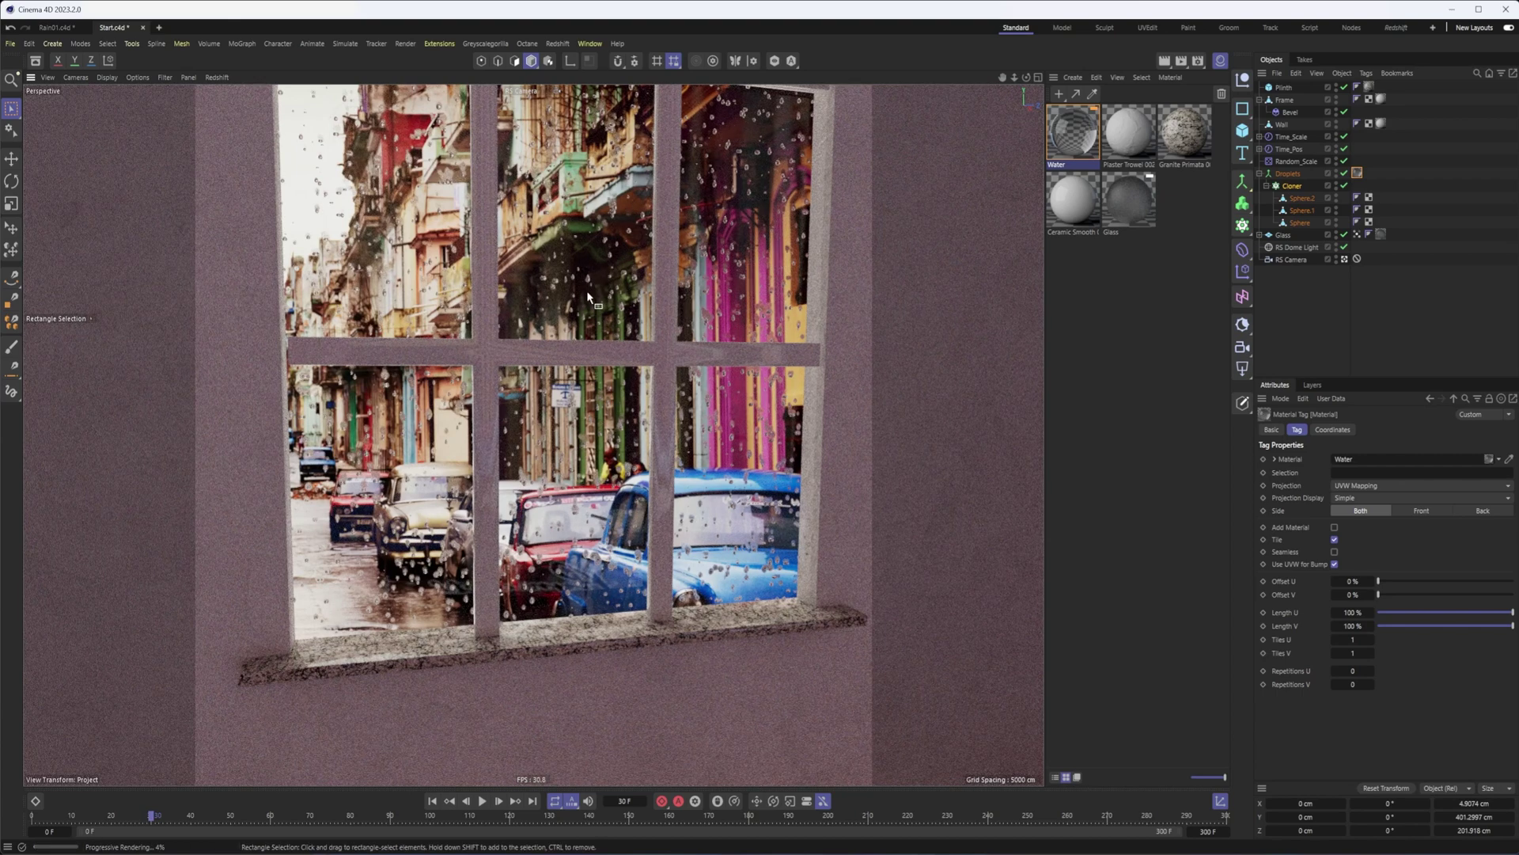
# - Stop the Redshift IPR, play the animation on to frame 51 and restart the IPR there
pyautogui.click(206, 79)
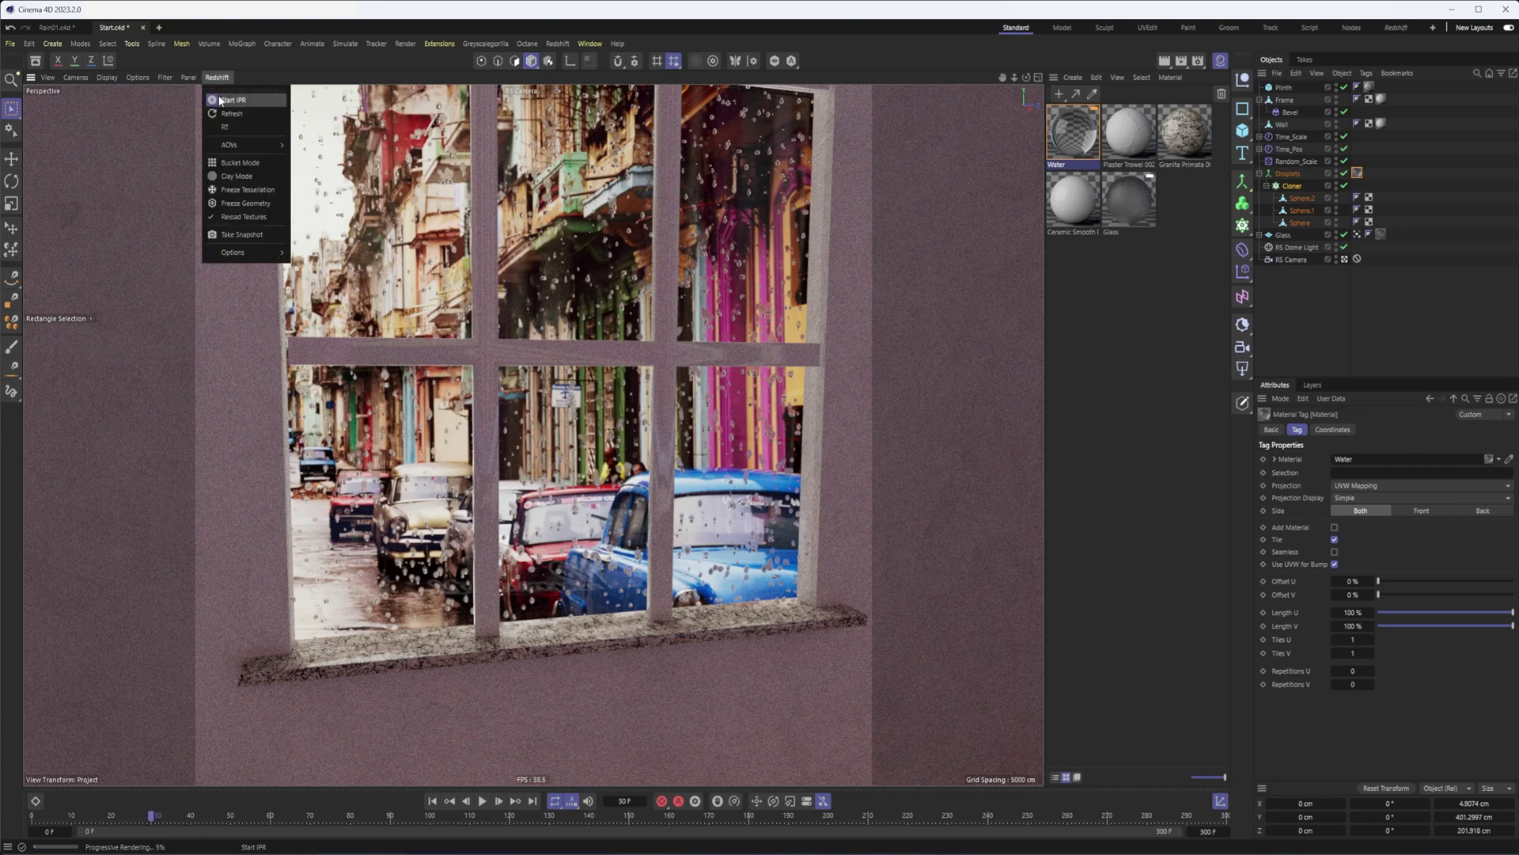
pyautogui.click(219, 97)
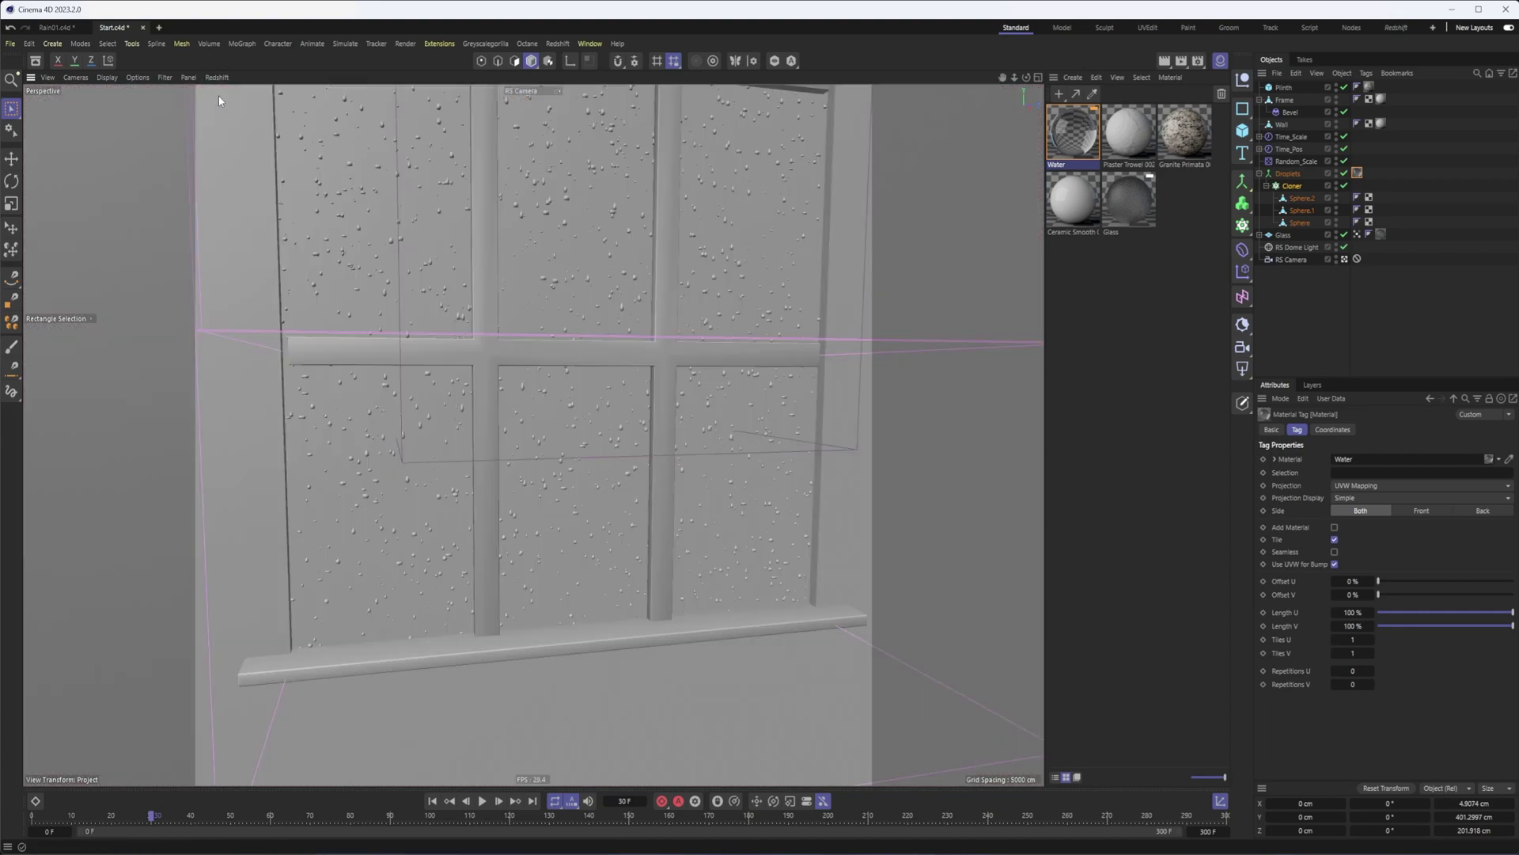
pyautogui.click(483, 801)
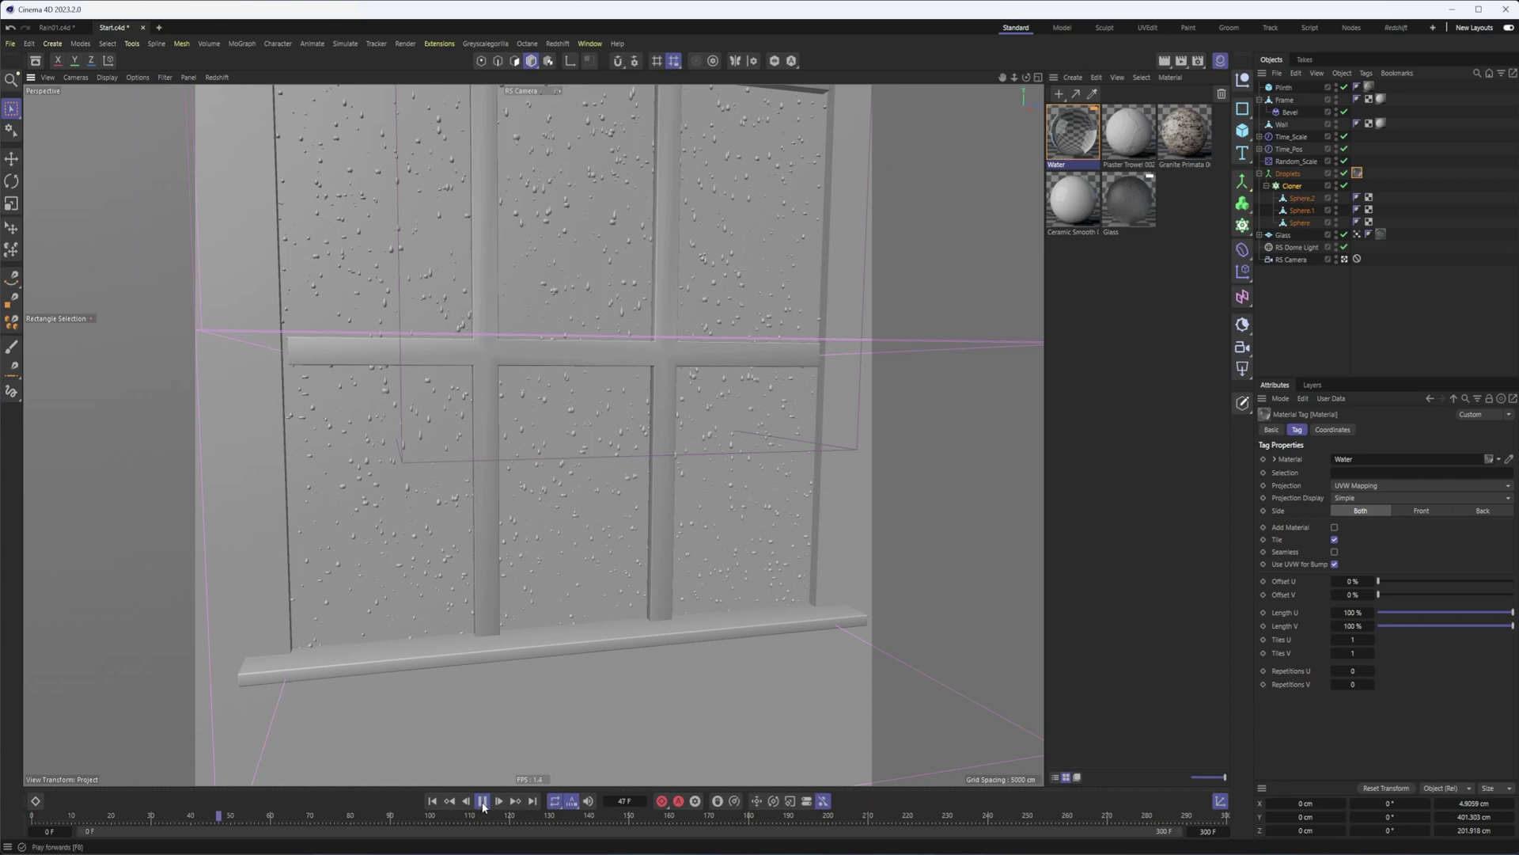
pyautogui.click(482, 804)
pyautogui.click(217, 79)
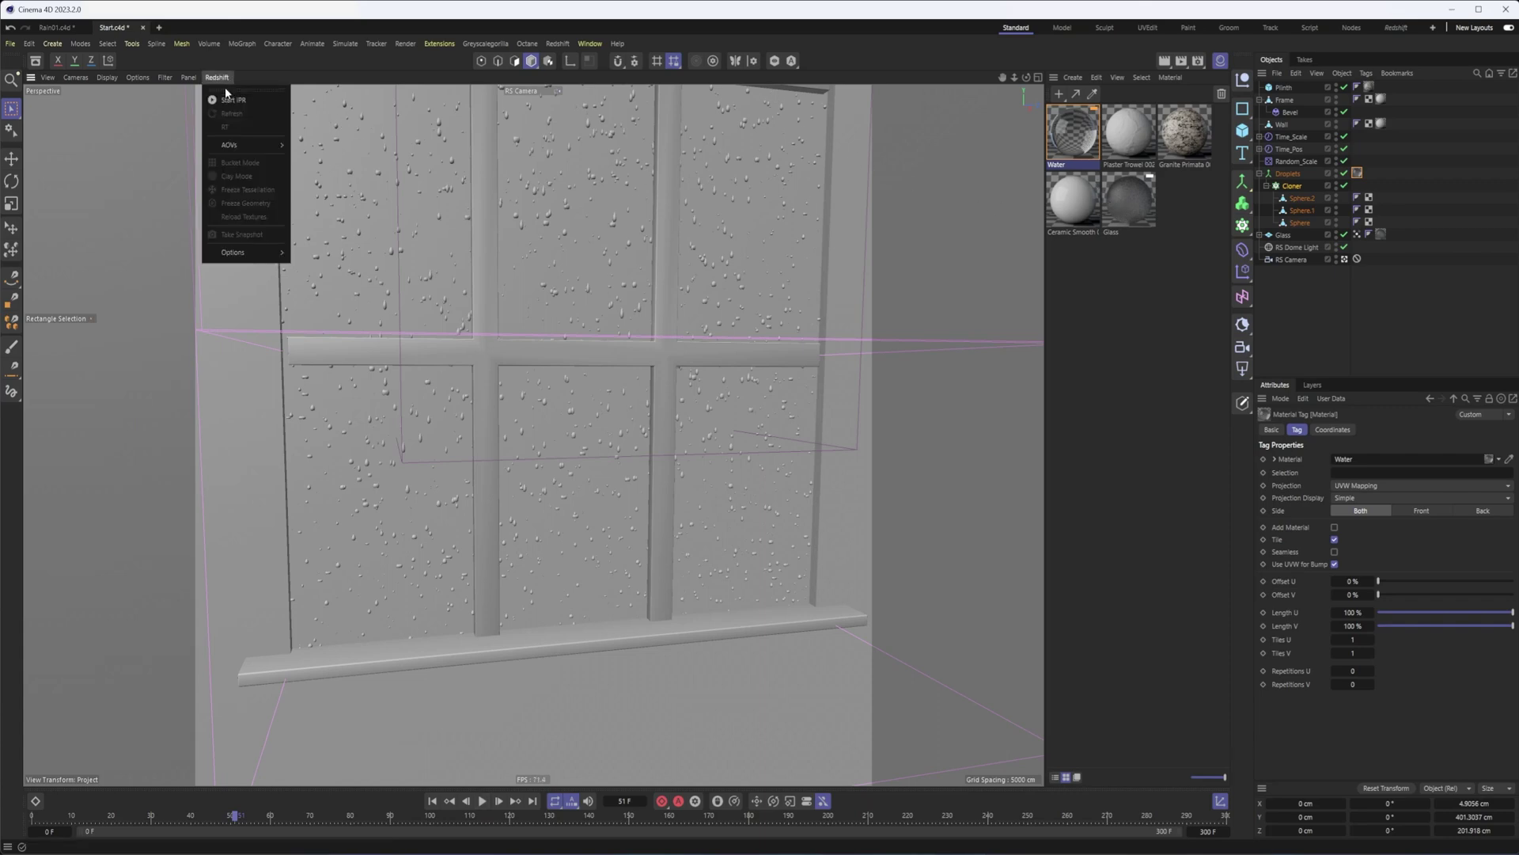
pyautogui.click(227, 99)
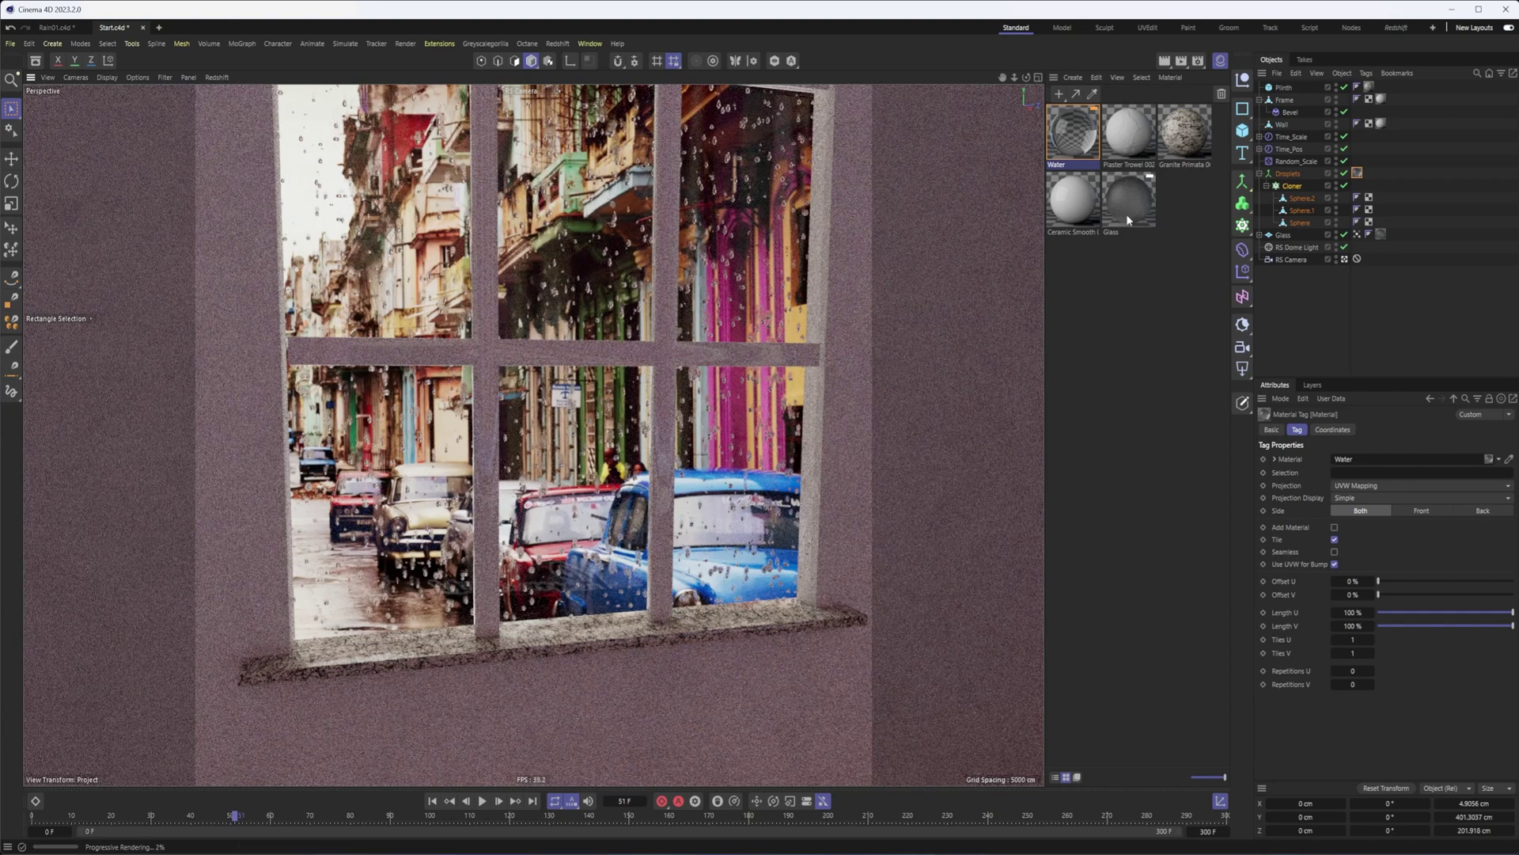
# - Move the white knot of the Ramp in the Glass material to about 72%
pyautogui.doubleClick(1123, 201)
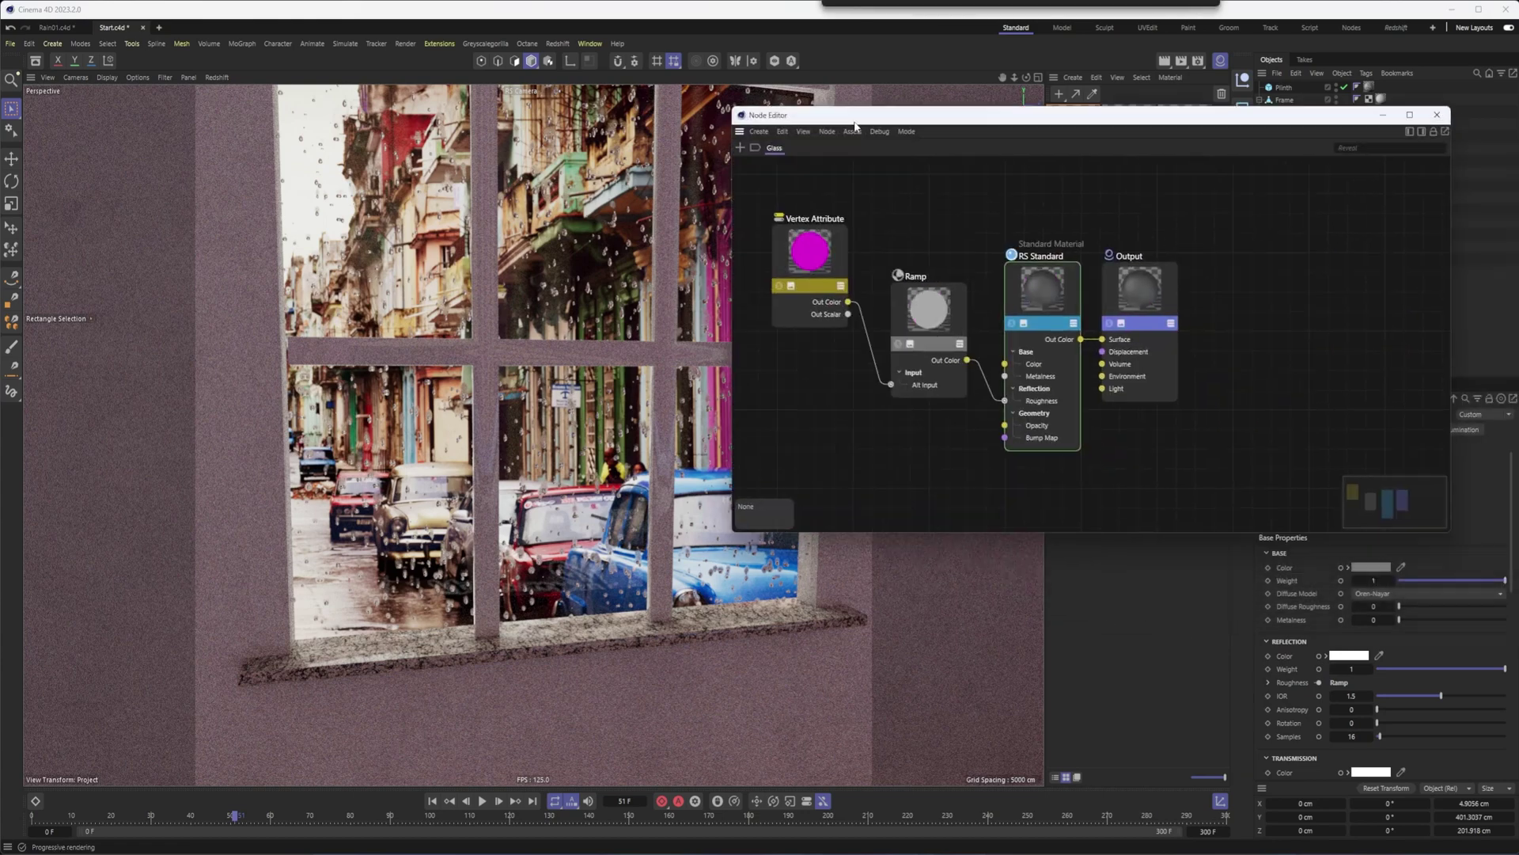
pyautogui.click(936, 308)
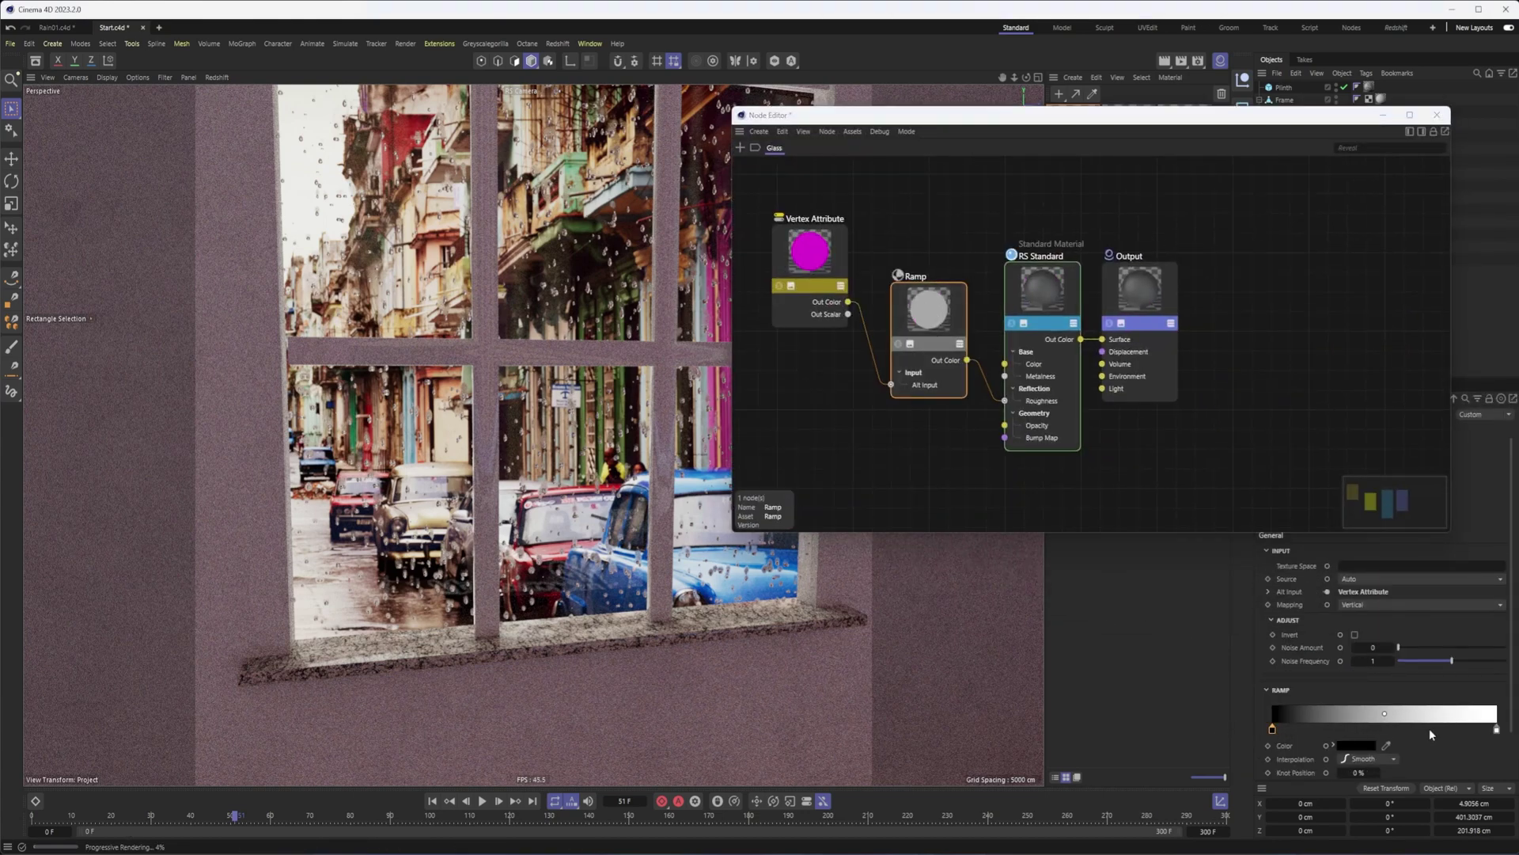
pyautogui.moveTo(1495, 736); pyautogui.dragTo(1418, 733)
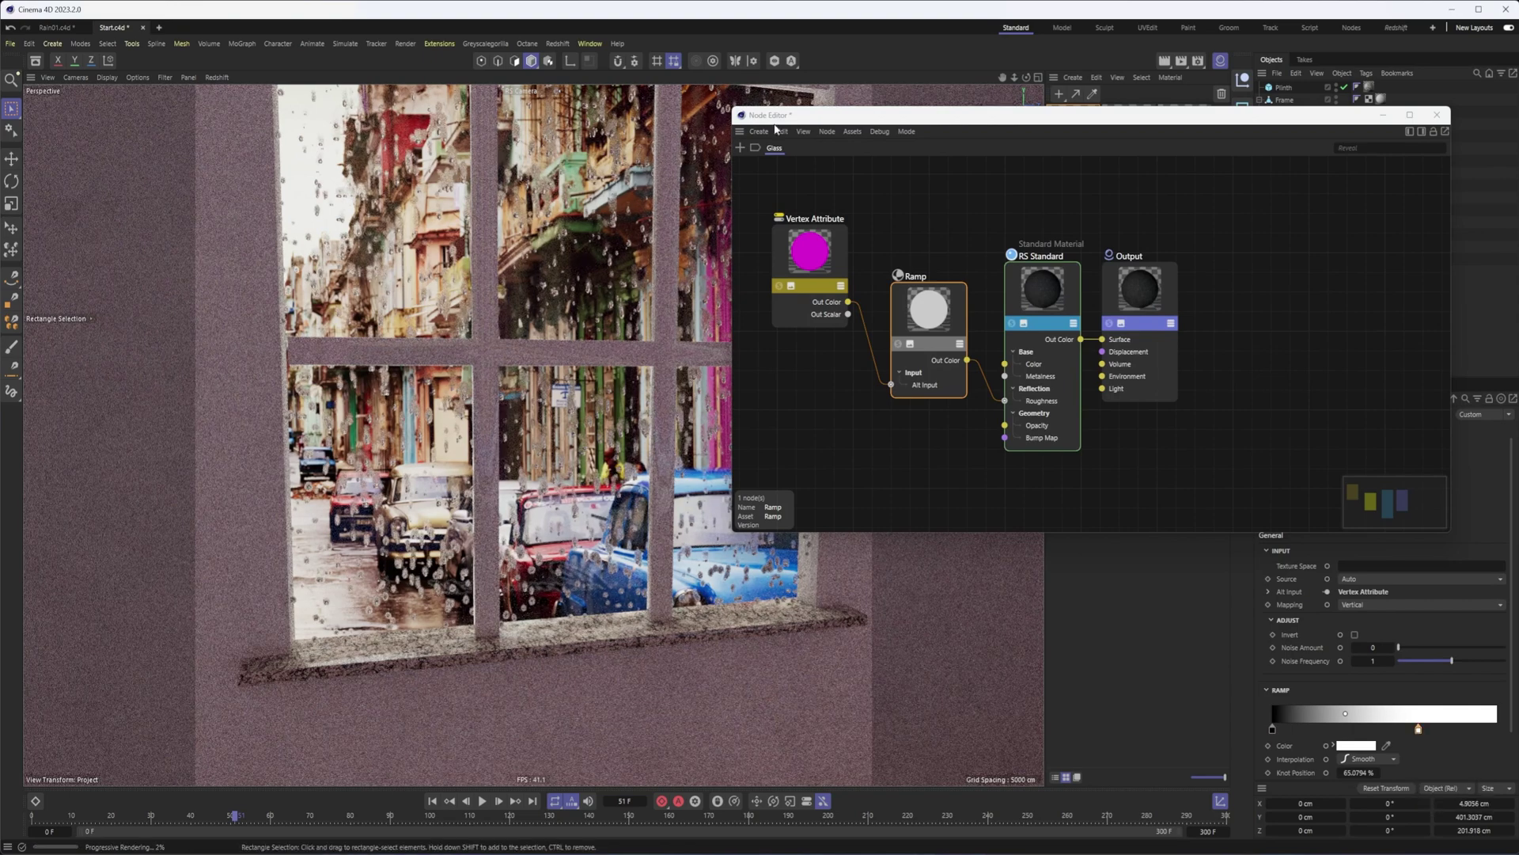
pyautogui.moveTo(858, 112); pyautogui.dragTo(995, 116)
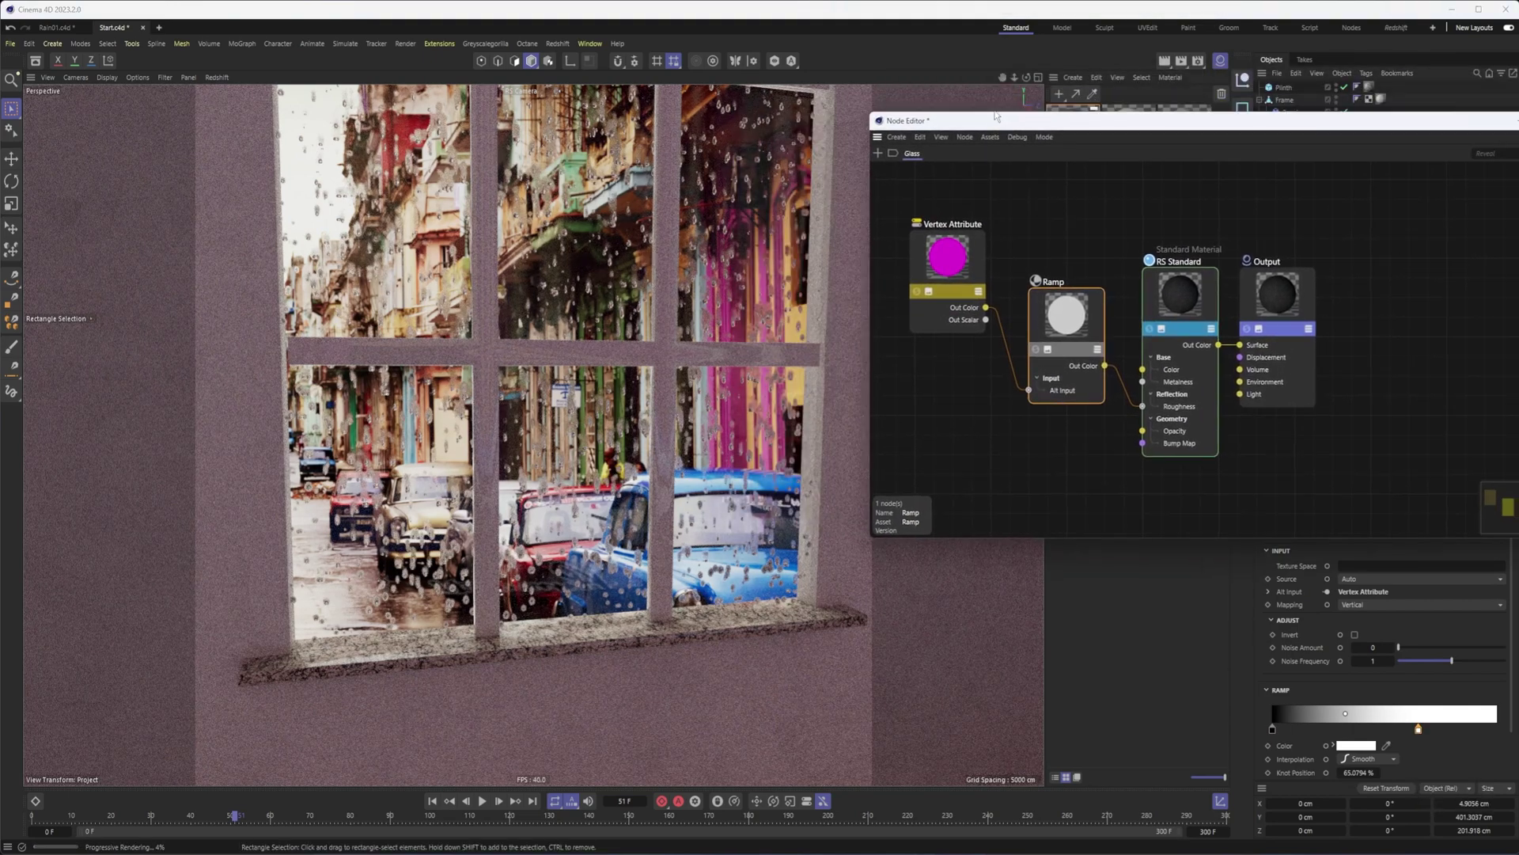
pyautogui.moveTo(1419, 729); pyautogui.dragTo(1436, 732)
pyautogui.click(1518, 121)
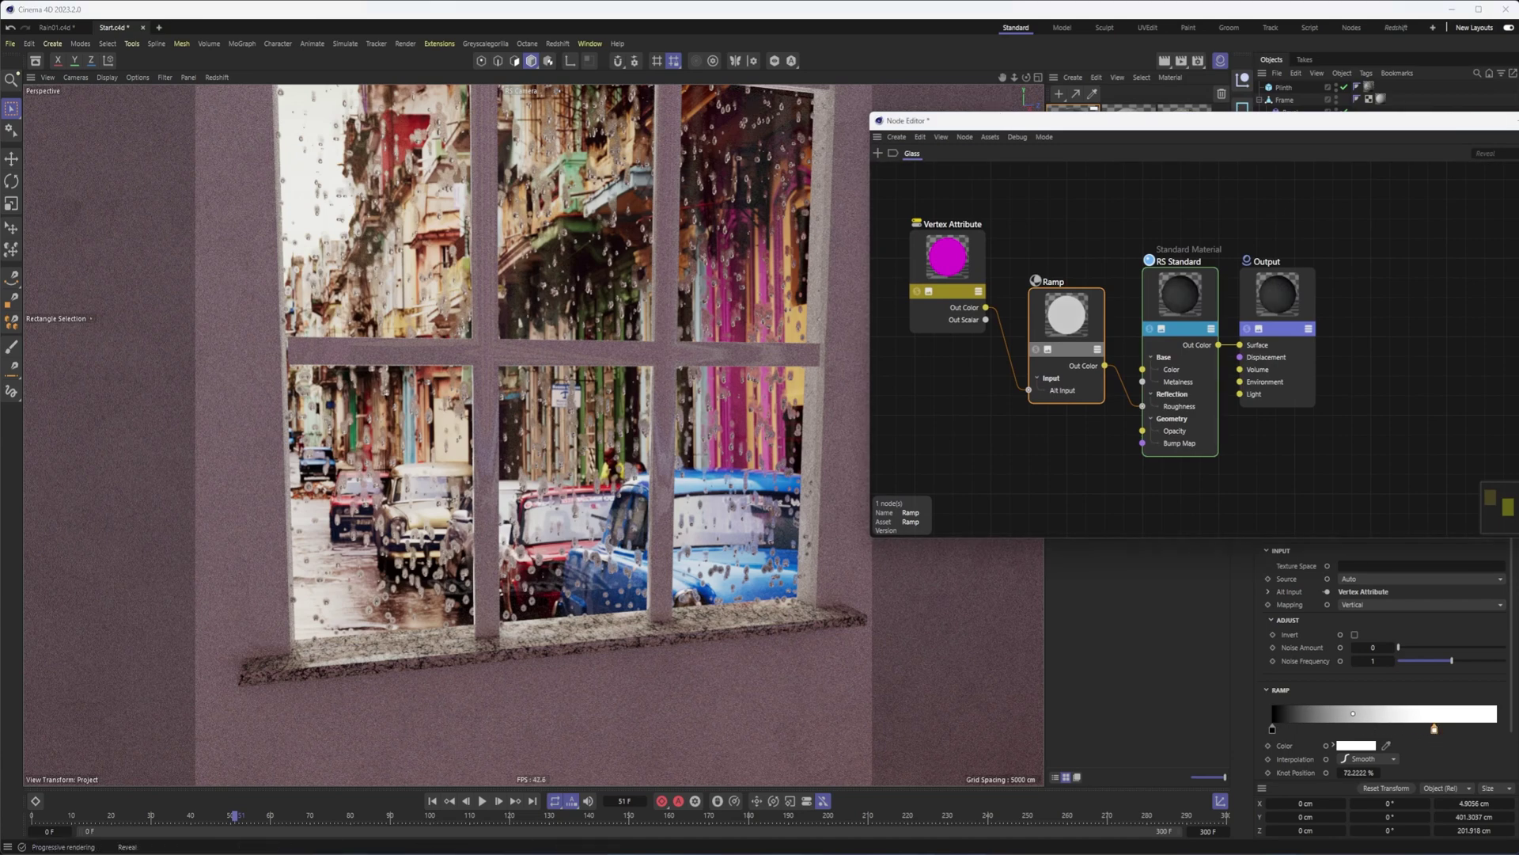
# - Disable the Random Field layer in the Glass object's Vertex Map tag
pyautogui.click(1357, 235)
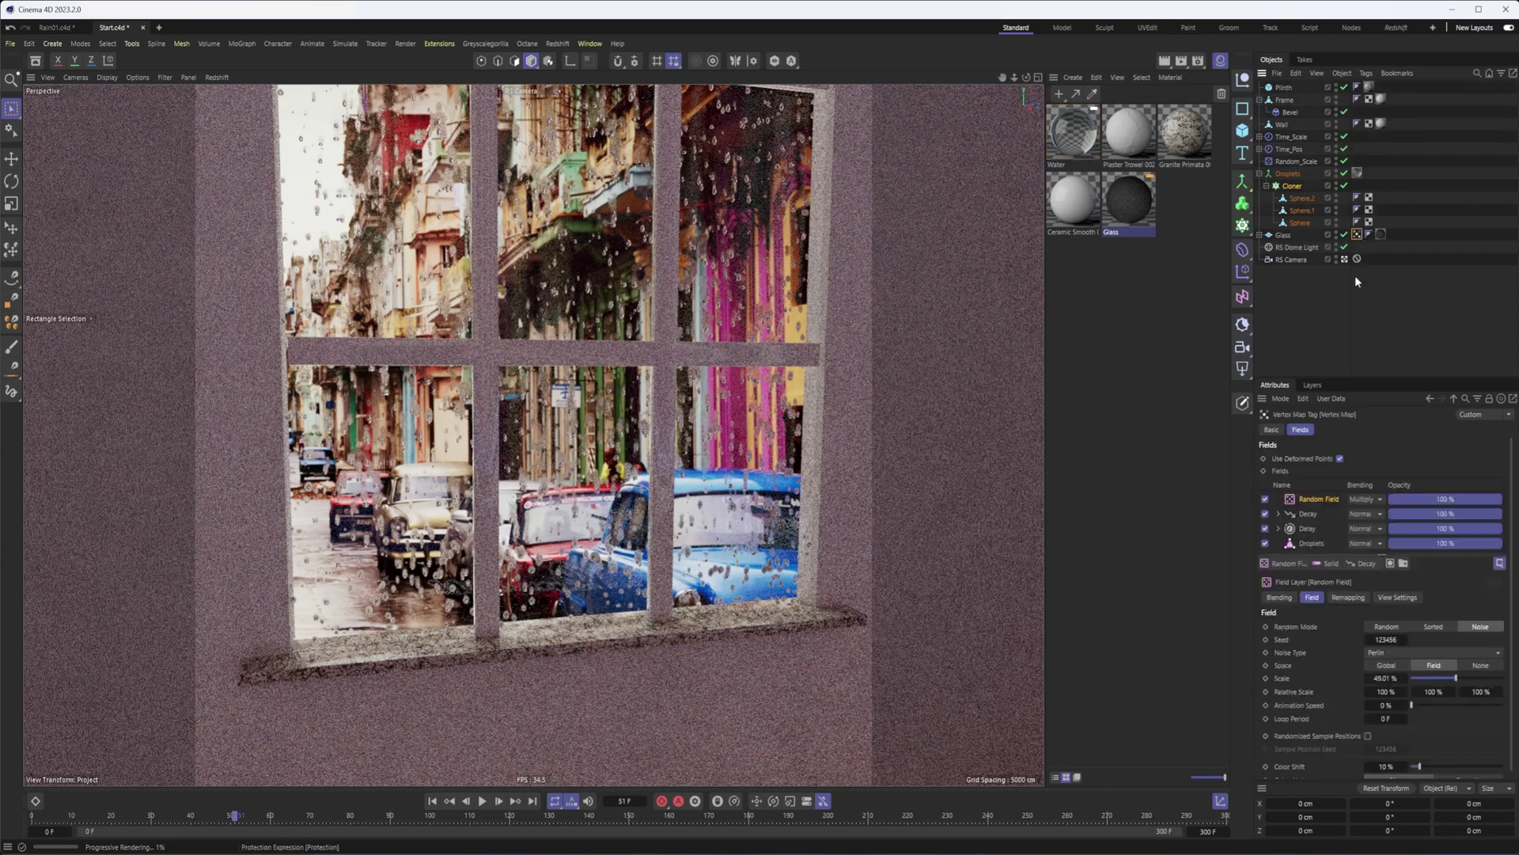
pyautogui.click(1264, 499)
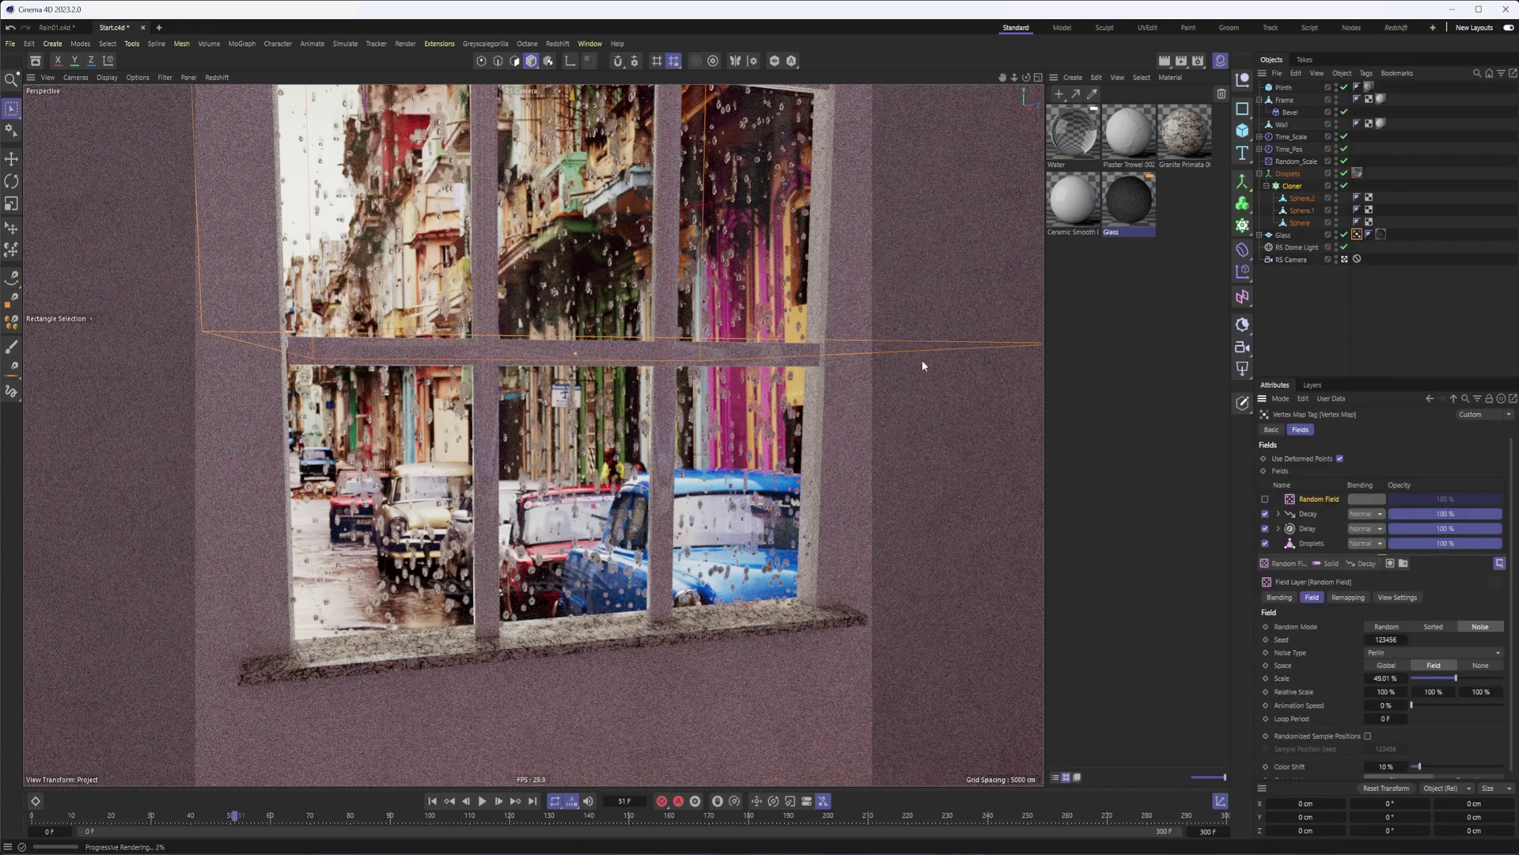
pyautogui.click(942, 389)
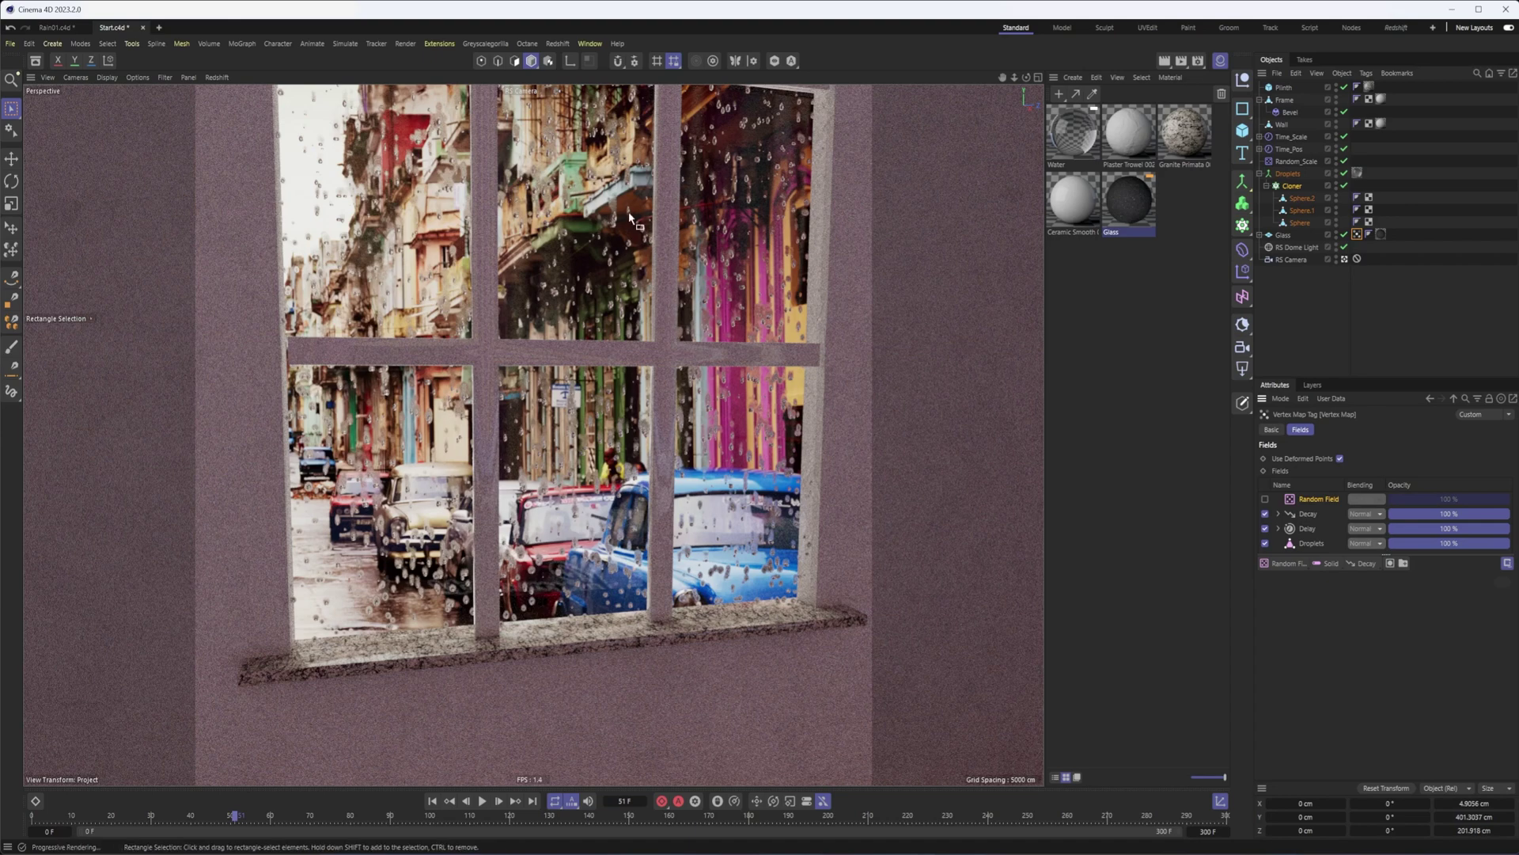
# - Set the white knot of the Glass material's Ramp to 100% and close the Node Editor
pyautogui.doubleClick(1120, 204)
pyautogui.moveTo(1321, 199); pyautogui.dragTo(1009, 129)
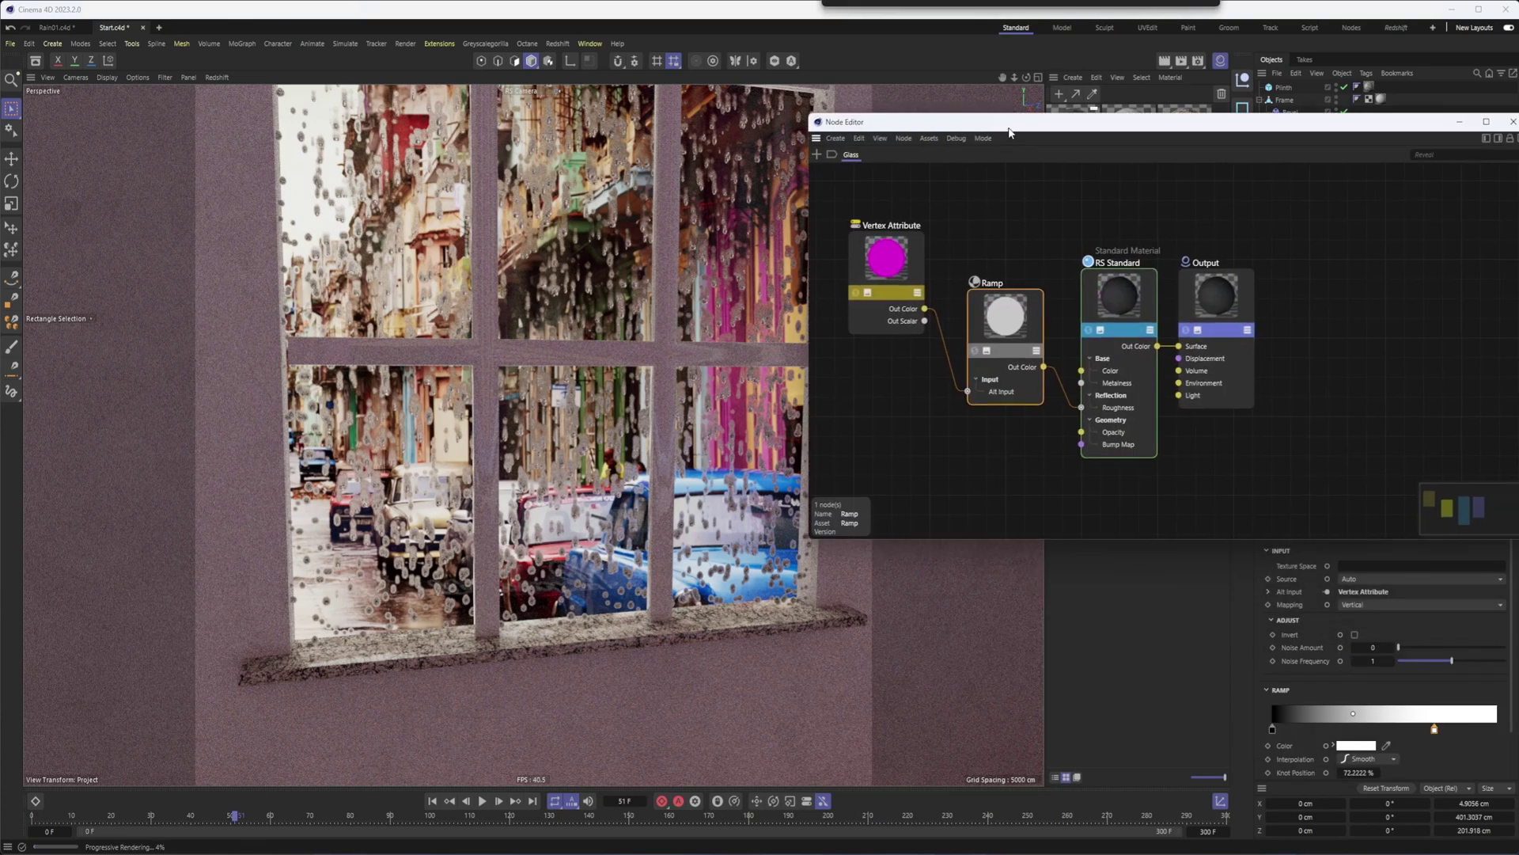
pyautogui.moveTo(1435, 728); pyautogui.dragTo(1484, 728)
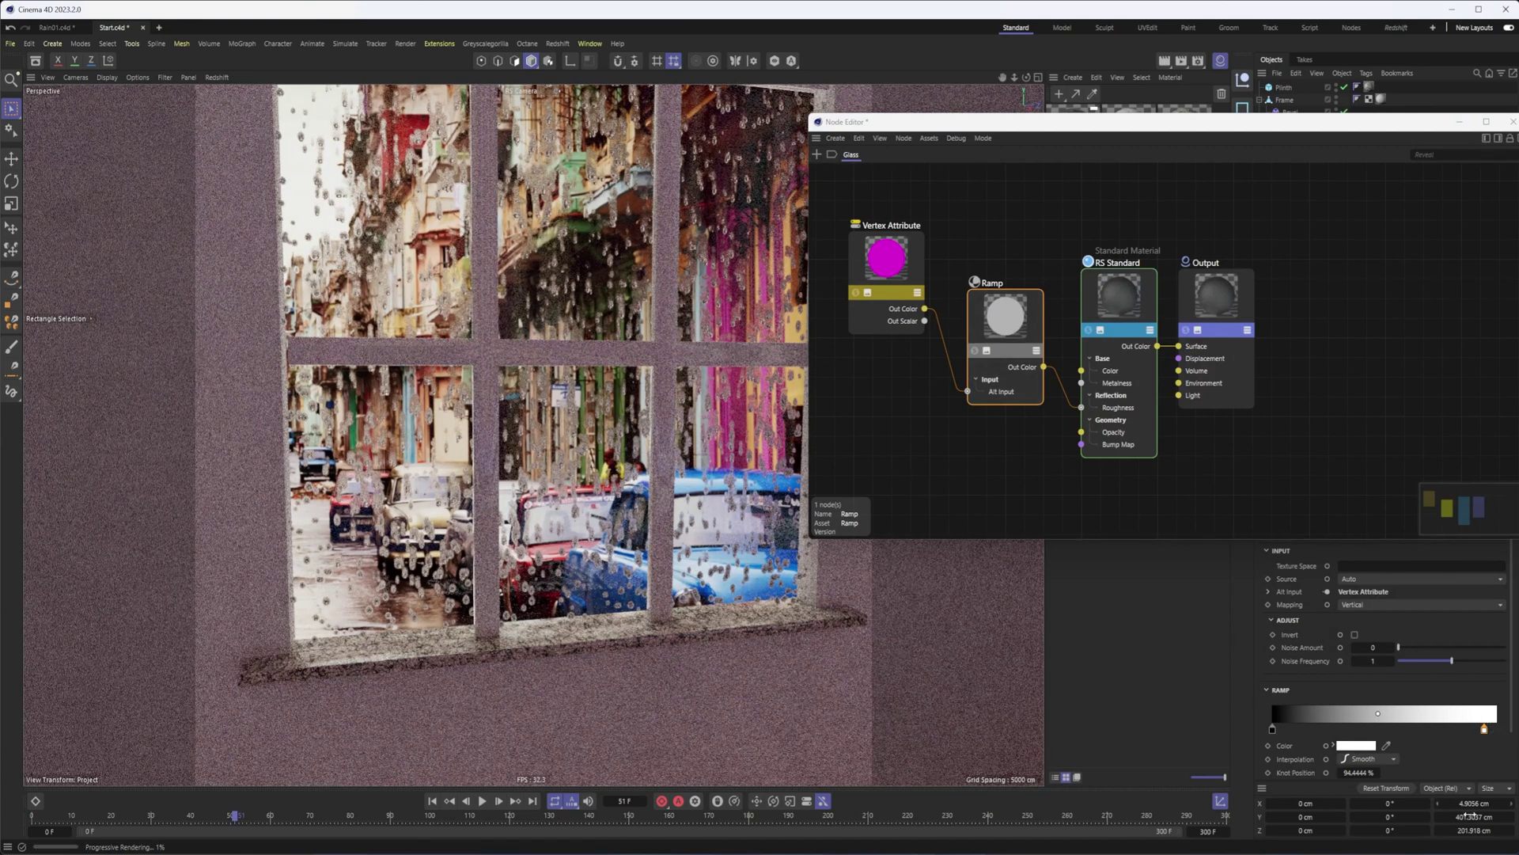
pyautogui.moveTo(1484, 729); pyautogui.dragTo(1498, 729)
pyautogui.click(1512, 121)
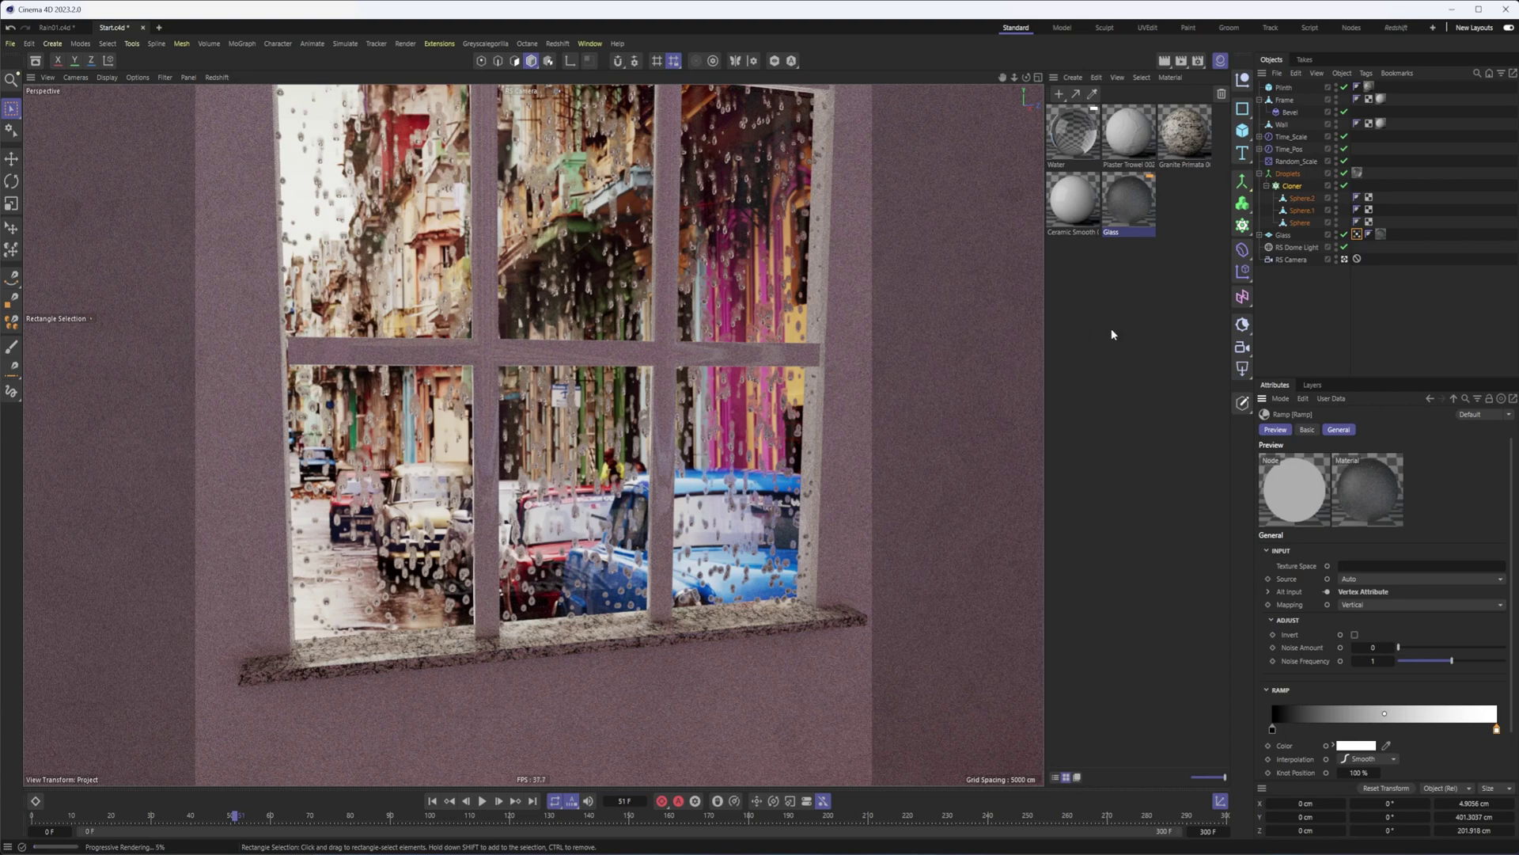
# - Set the RS Camera's focus distance by picking the window frame's horizontal crossbar in the viewport
pyautogui.click(1294, 259)
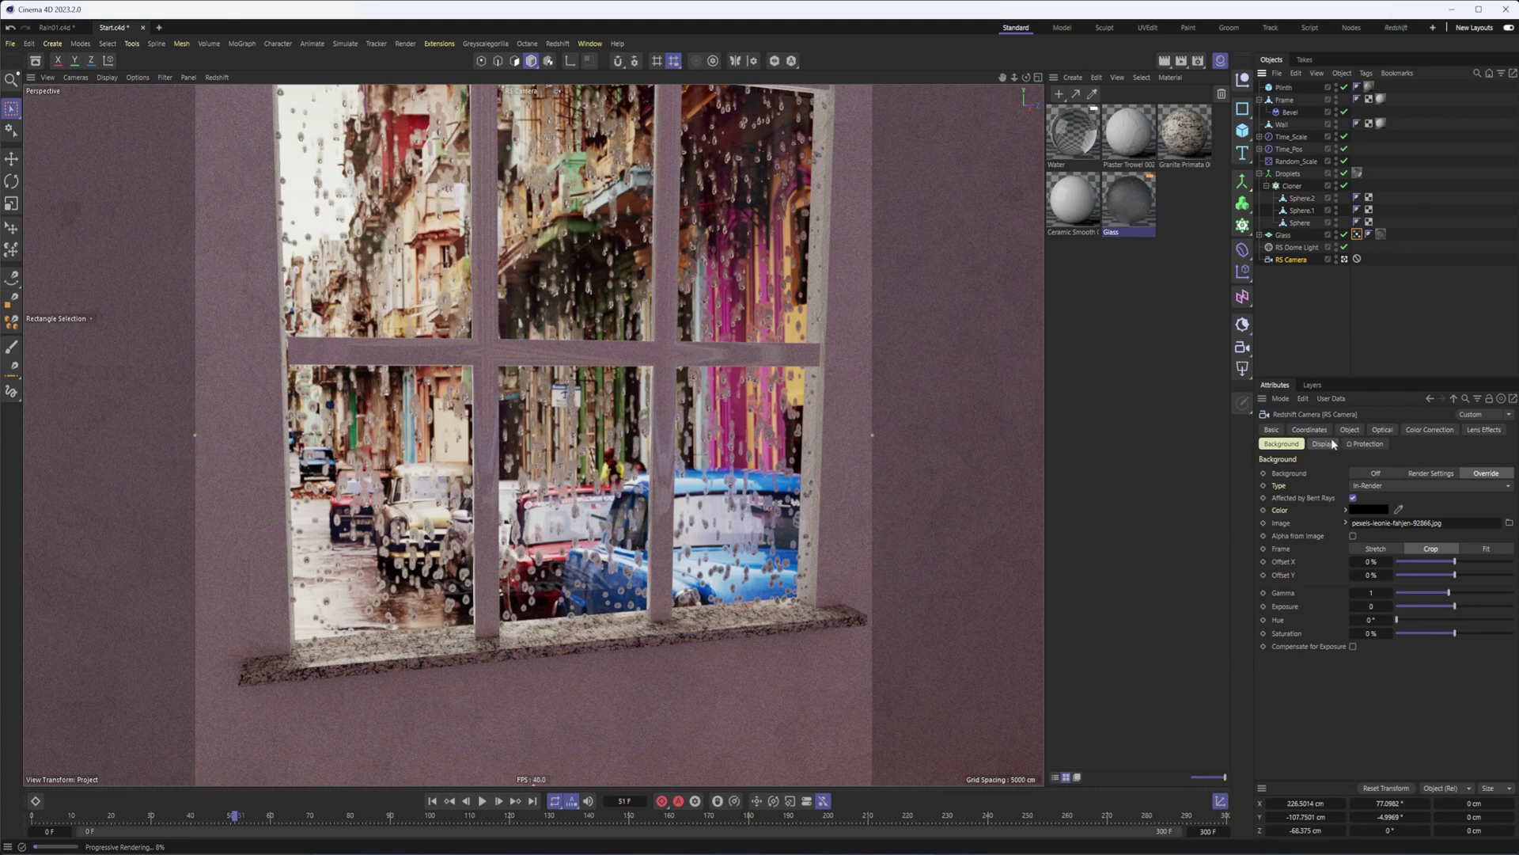
pyautogui.click(1385, 430)
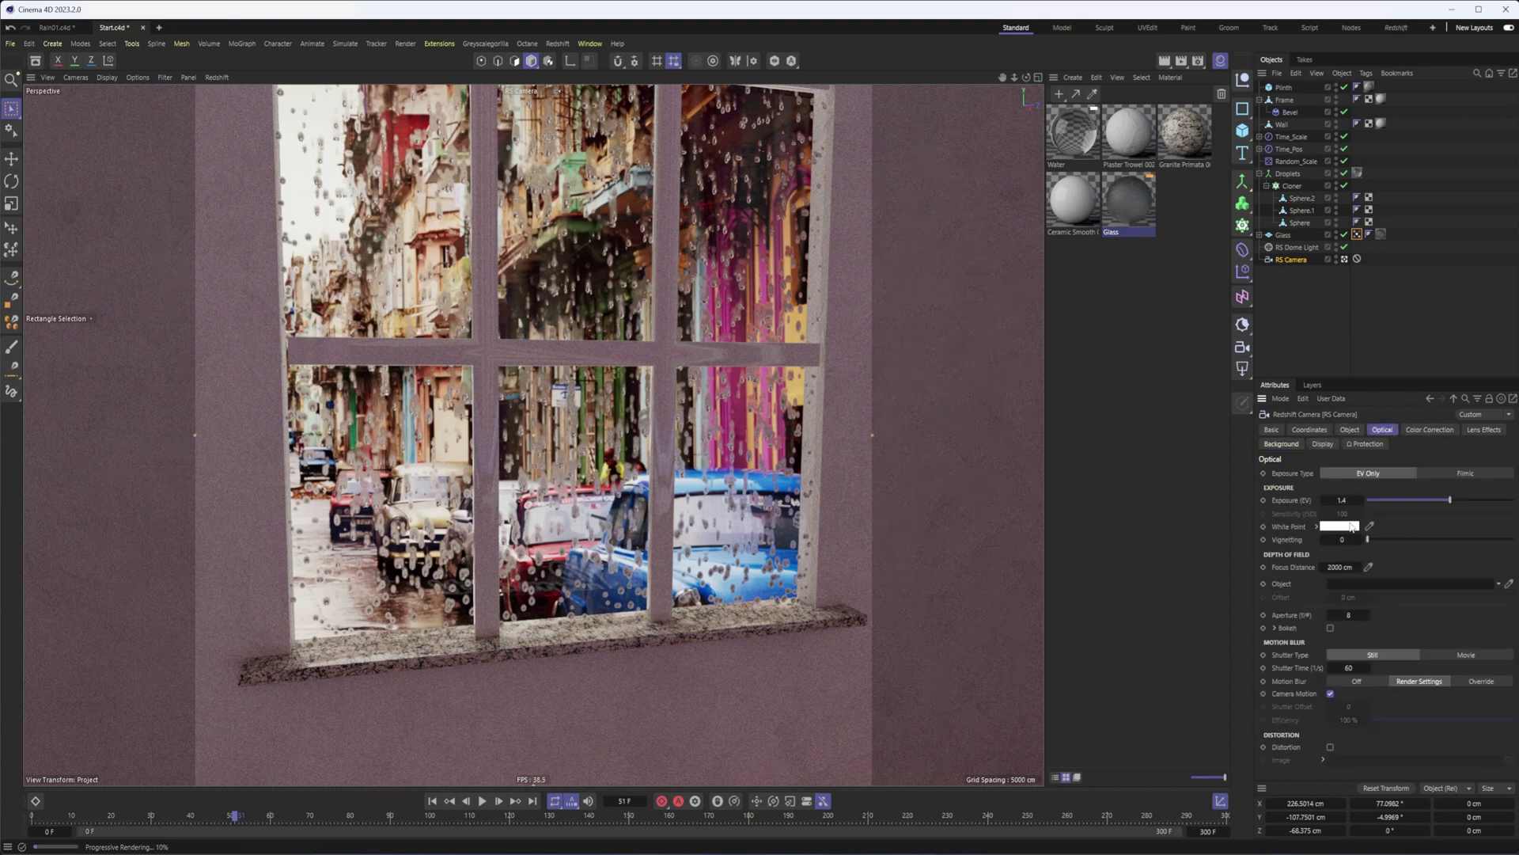
pyautogui.click(1369, 568)
pyautogui.click(572, 353)
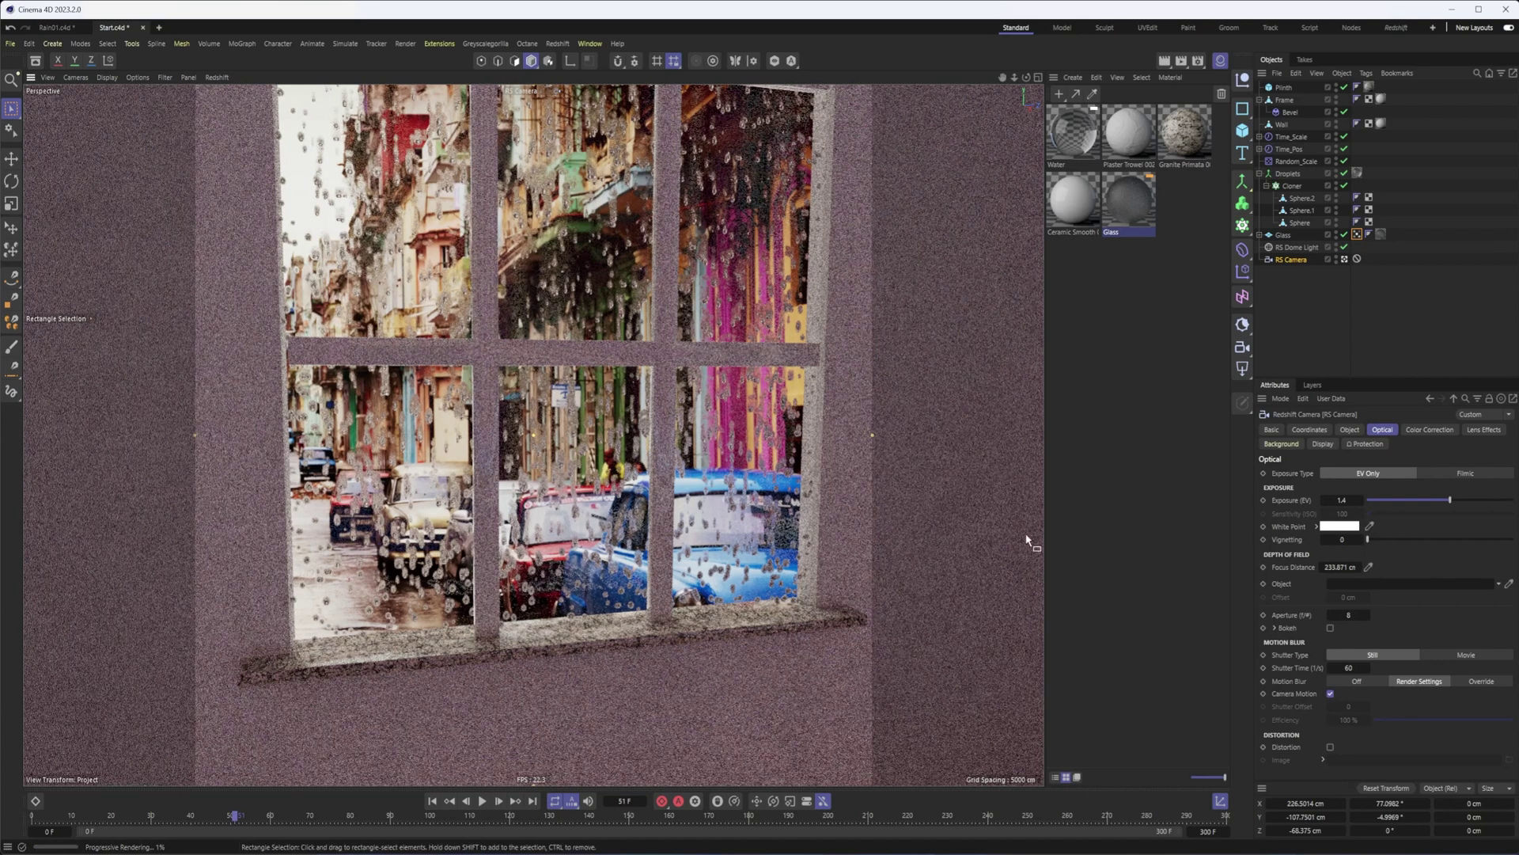
# - Set the RS Camera's aperture to 2 and enable Bokeh
pyautogui.click(1346, 614)
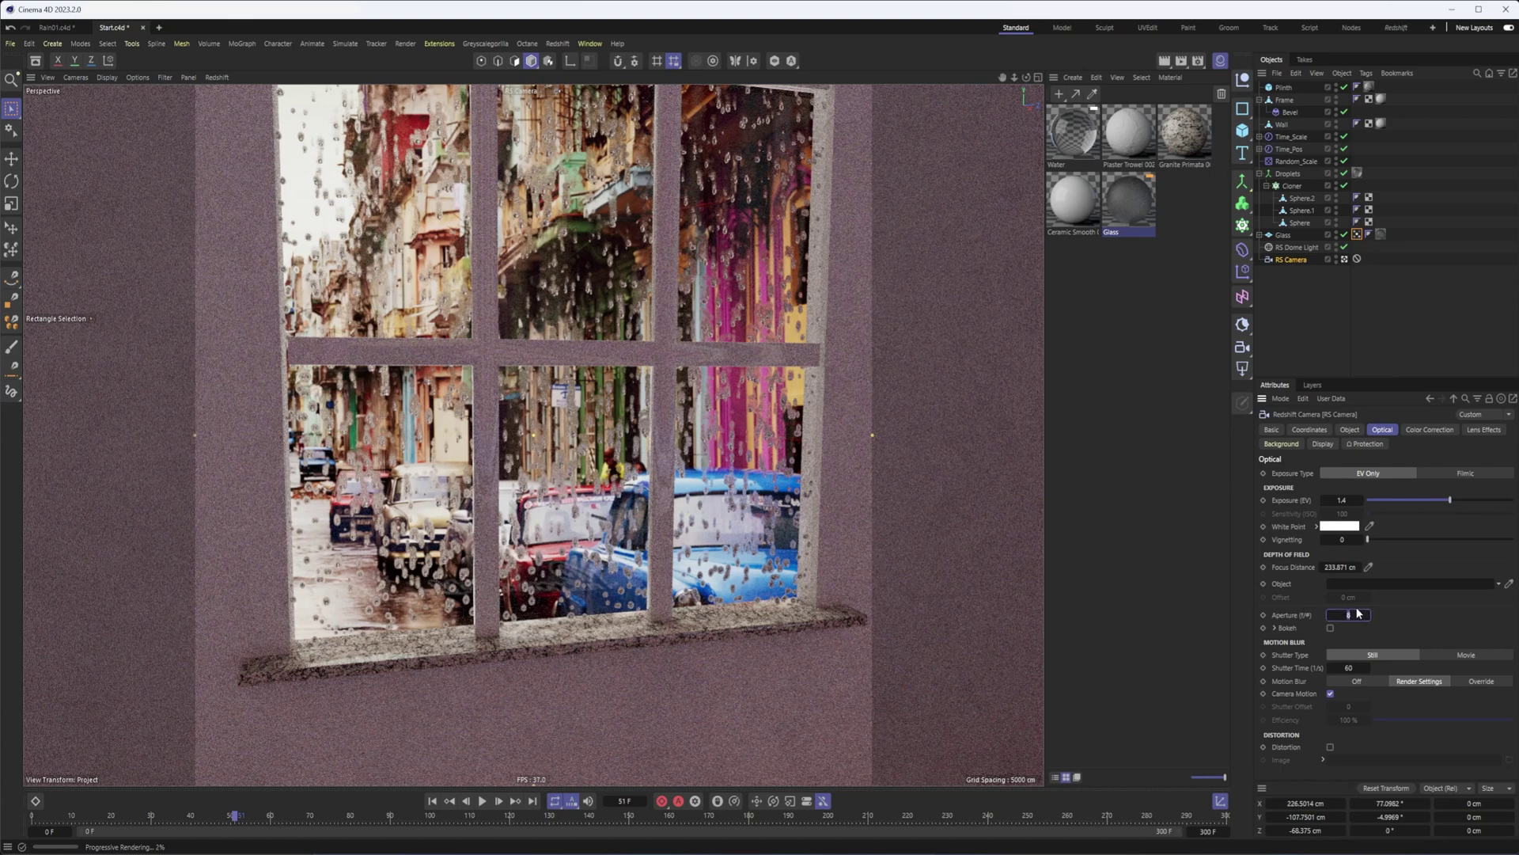
pyautogui.press('Return')
pyautogui.press('Return')
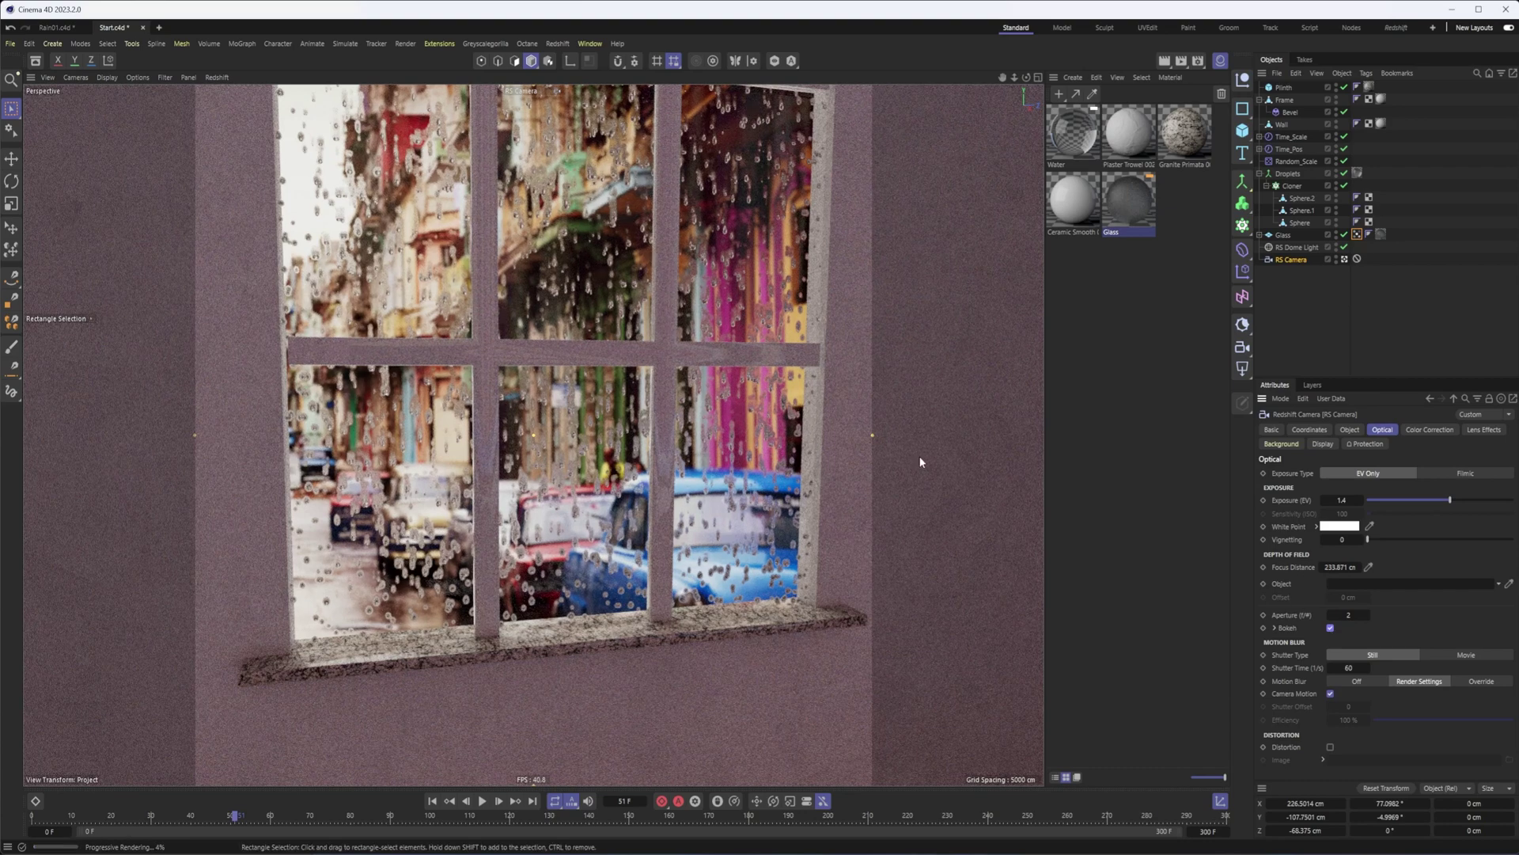
# - Set the RS Camera's aperture to 3 and delete its Protection tag
pyautogui.press('Return')
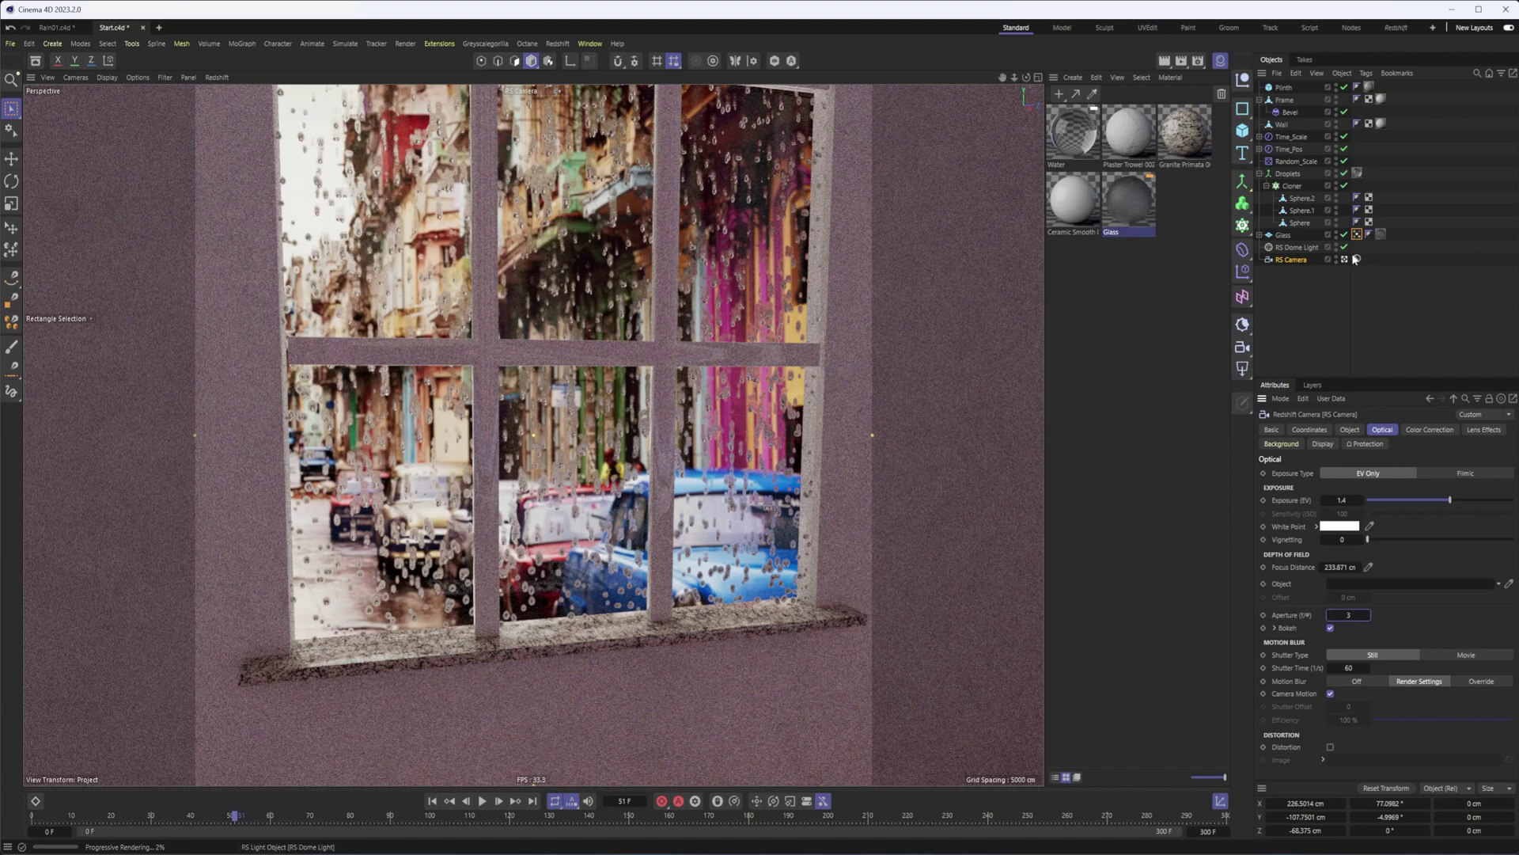
pyautogui.click(1357, 259)
pyautogui.press('Delete')
# - Reframe the RS Camera closer to the window panes and add a Protection tag to lock it
pyautogui.keyDown('alt'); pyautogui.moveTo(587, 428); pyautogui.dragTo(598, 479, button='middle'); pyautogui.keyUp('alt')
pyautogui.moveTo(583, 443)
pyautogui.keyDown('alt'); pyautogui.mouseDown(button='right')
pyautogui.moveTo(628, 426)
pyautogui.moveTo(601, 428)
pyautogui.mouseUp(button='right'); pyautogui.keyUp('alt')
pyautogui.rightClick(1296, 263)
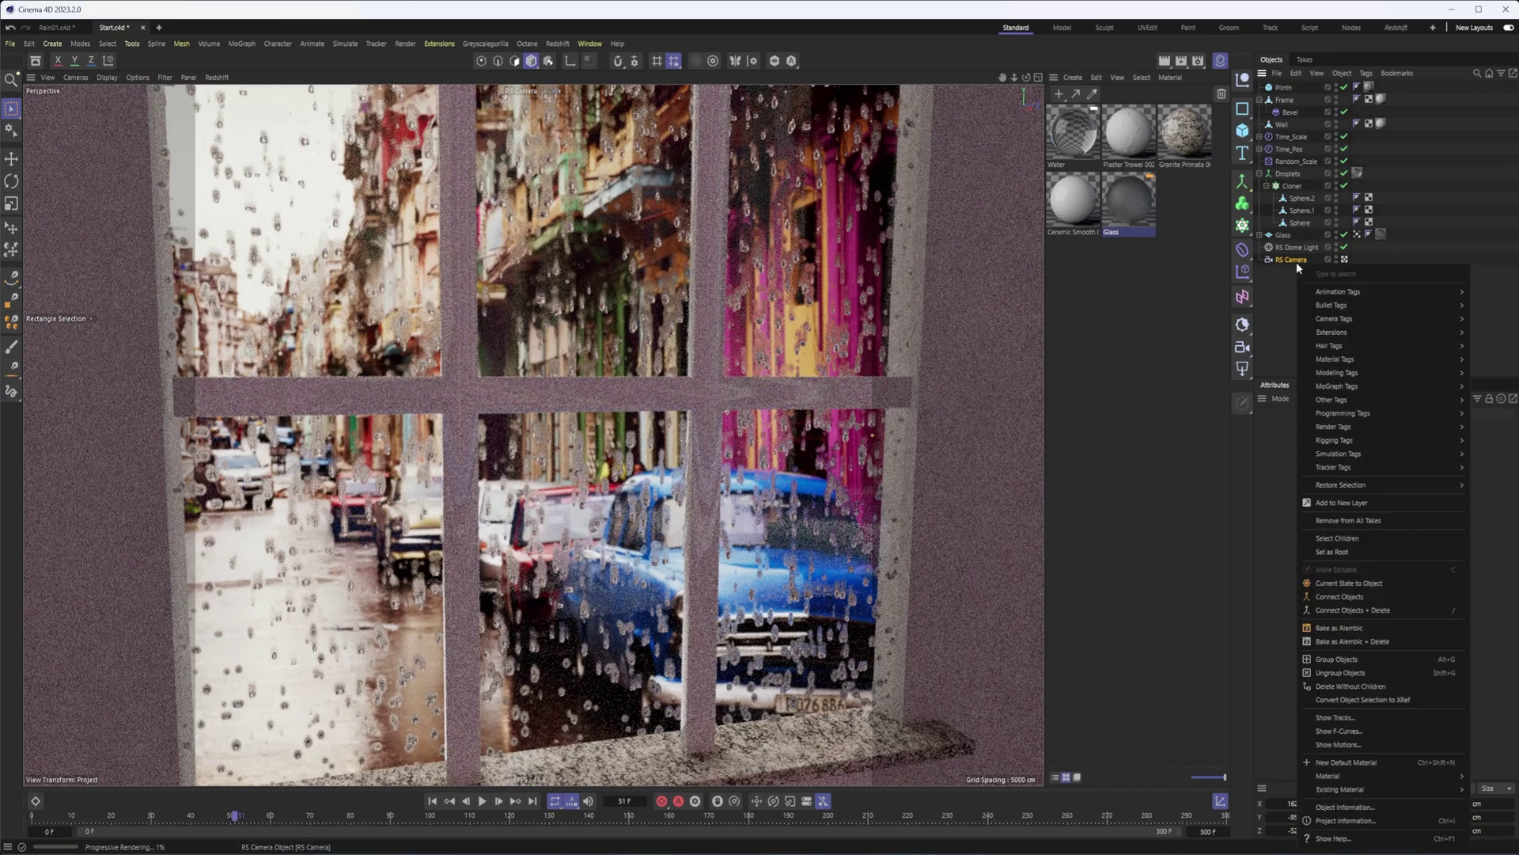
pyautogui.moveTo(1359, 440)
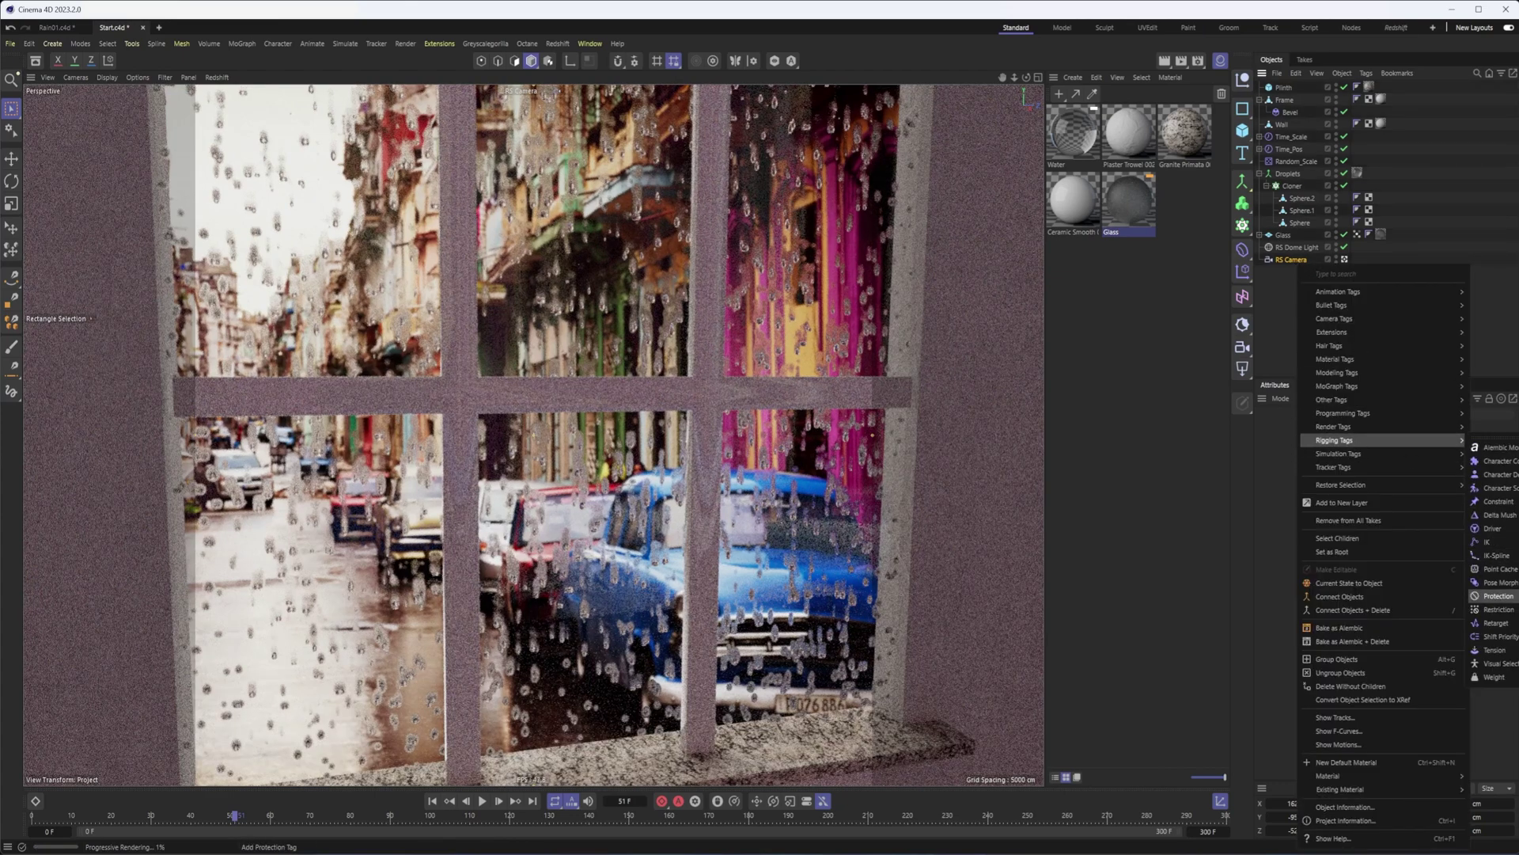
pyautogui.click(1492, 596)
# - Update the RS Camera's focus distance for the closer view by picking the frame's horizontal crossbar
pyautogui.click(1290, 259)
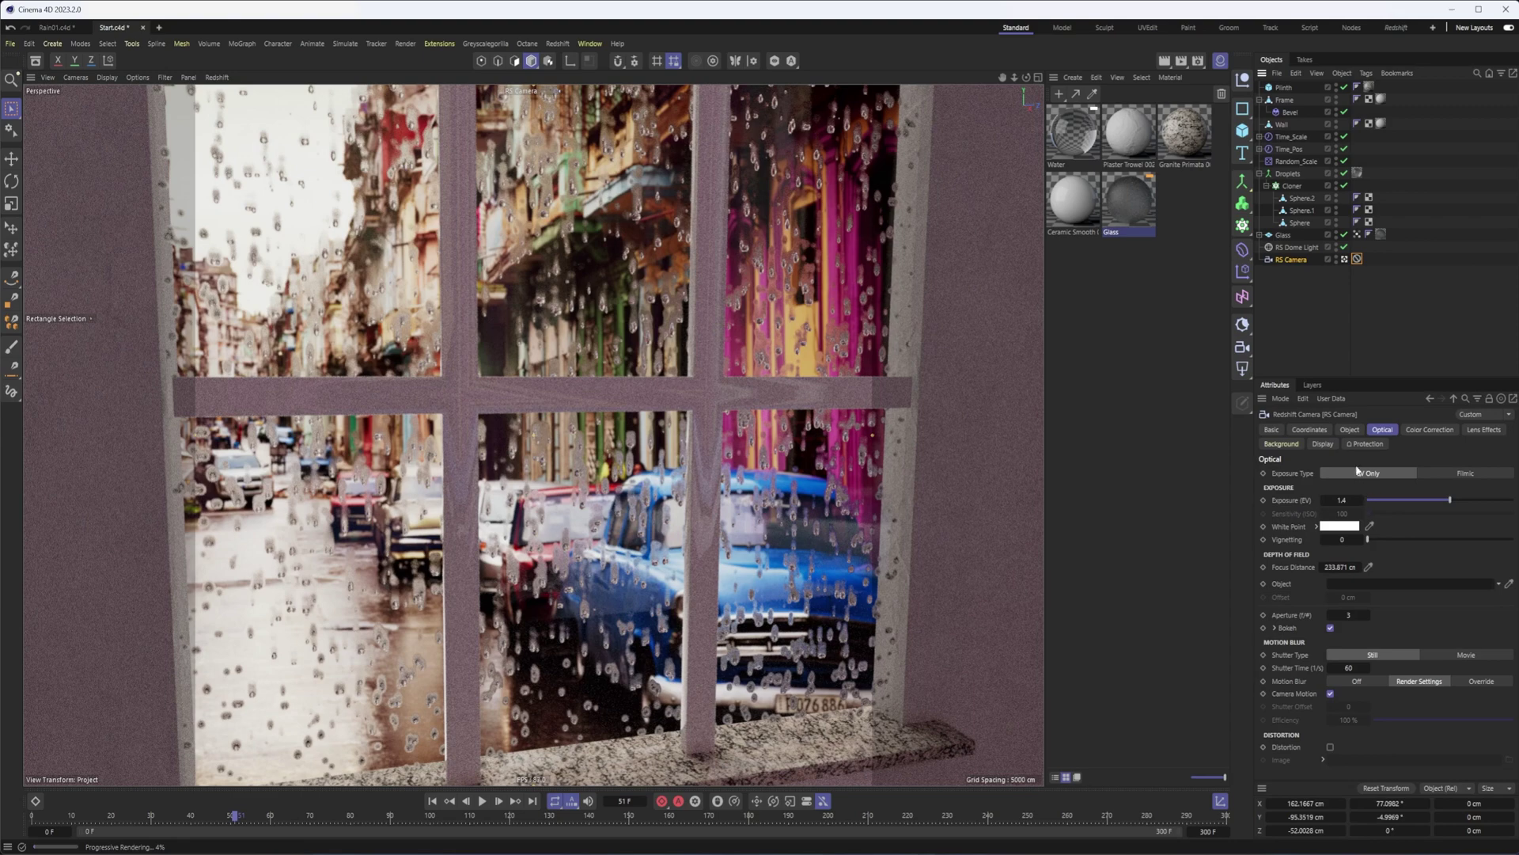
pyautogui.click(1350, 430)
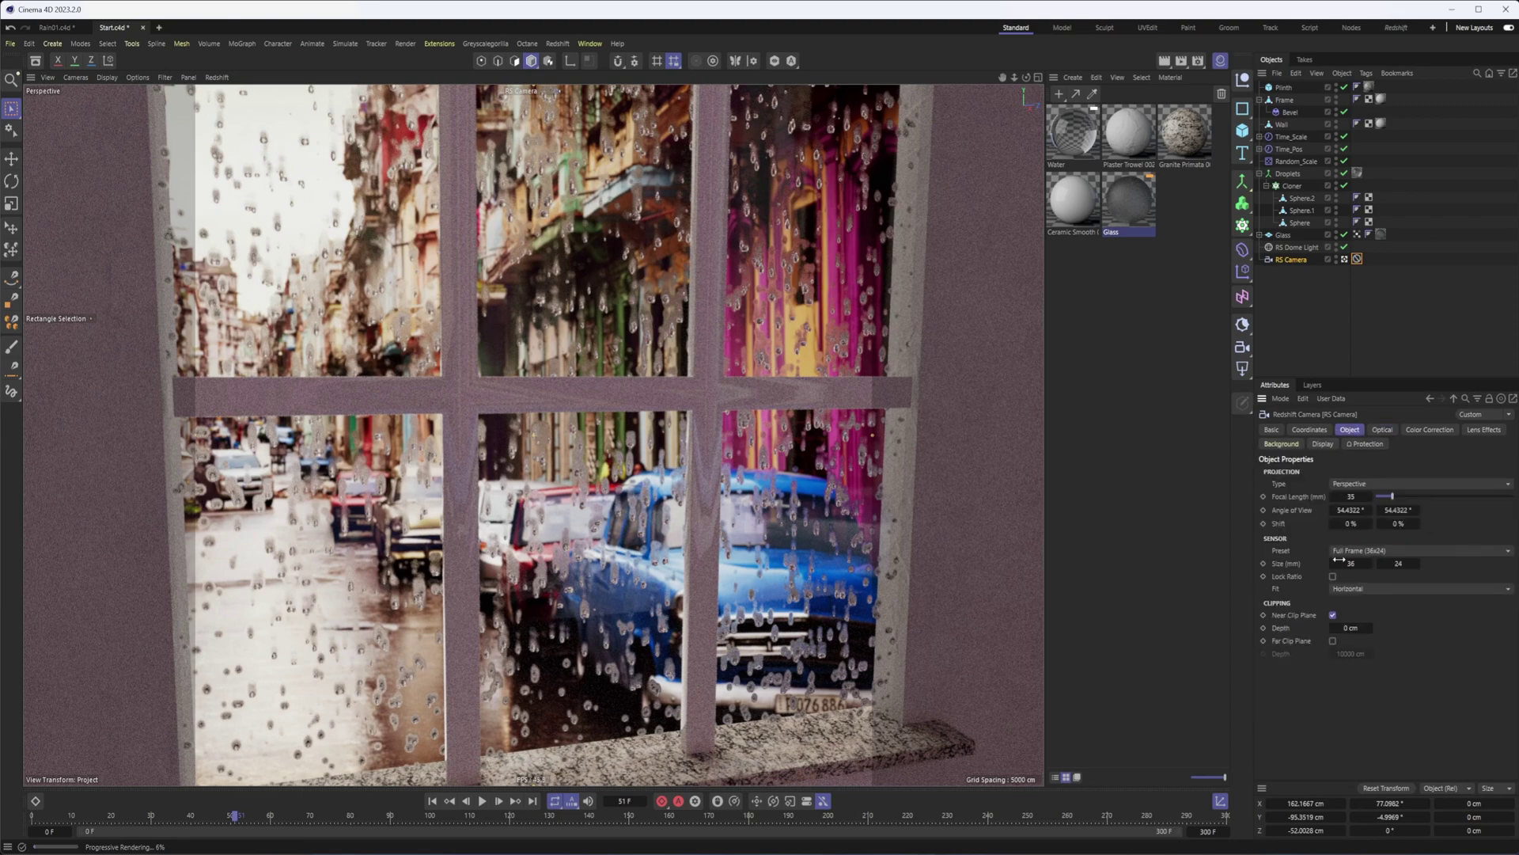
pyautogui.click(1383, 429)
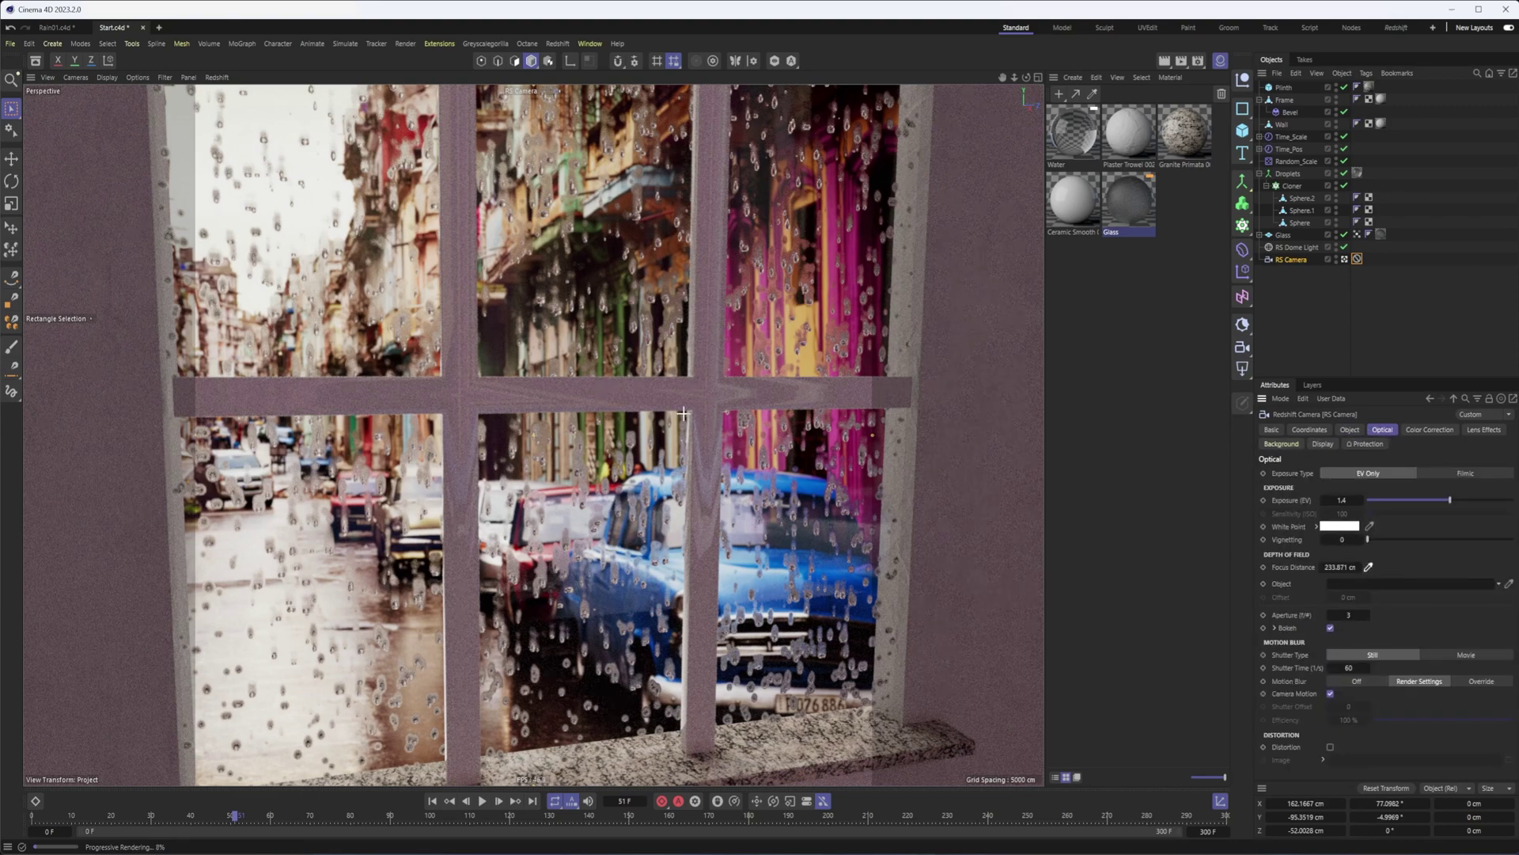
pyautogui.click(621, 400)
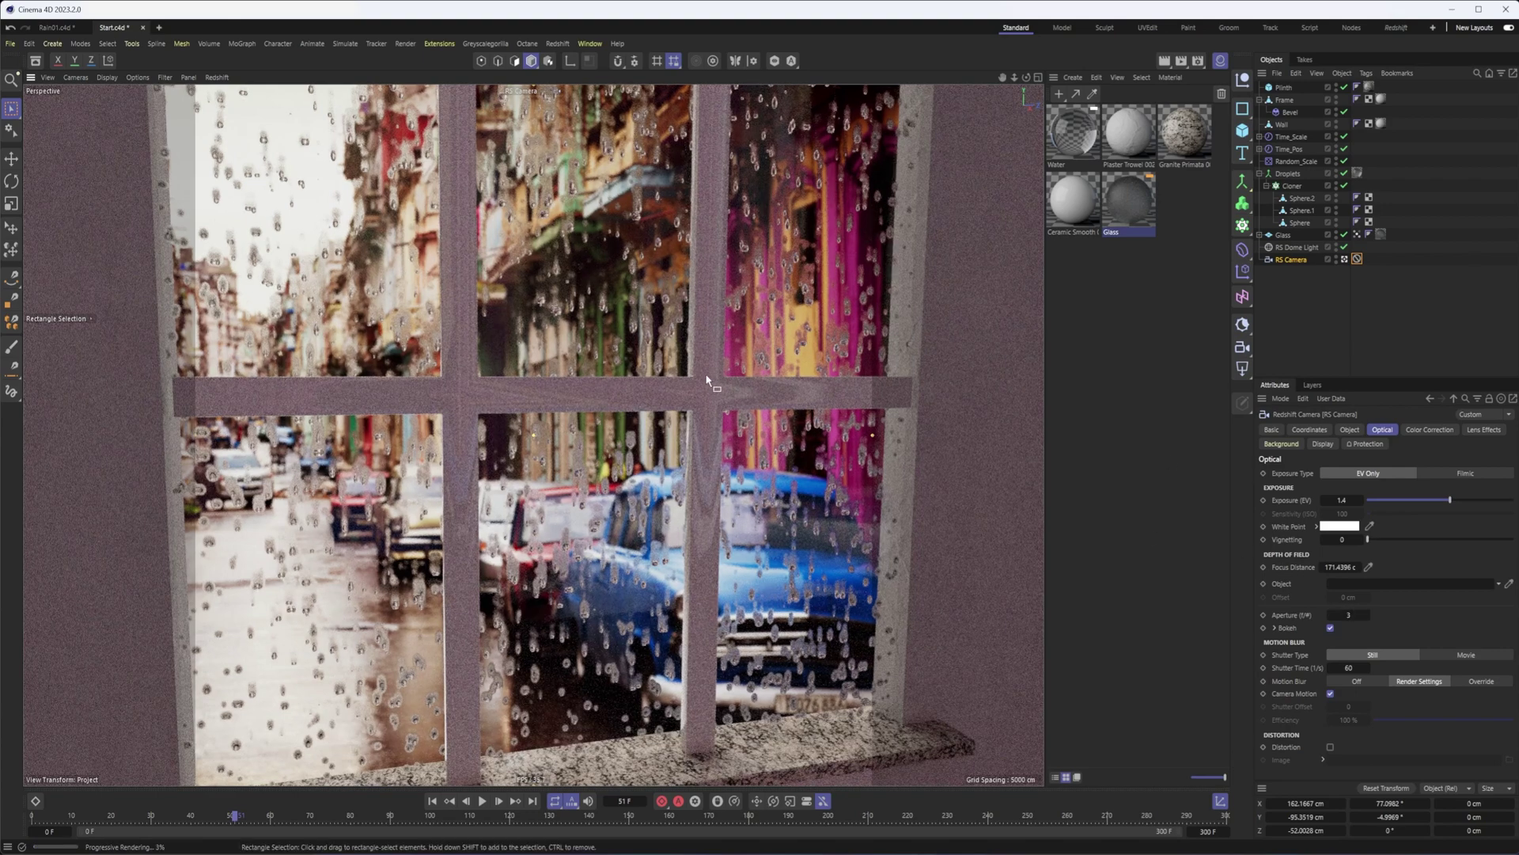
# - Stop the Redshift viewport render and set the projection of the Frame's Ceramic Smooth material tag to Cubic
pyautogui.click(217, 76)
pyautogui.click(246, 99)
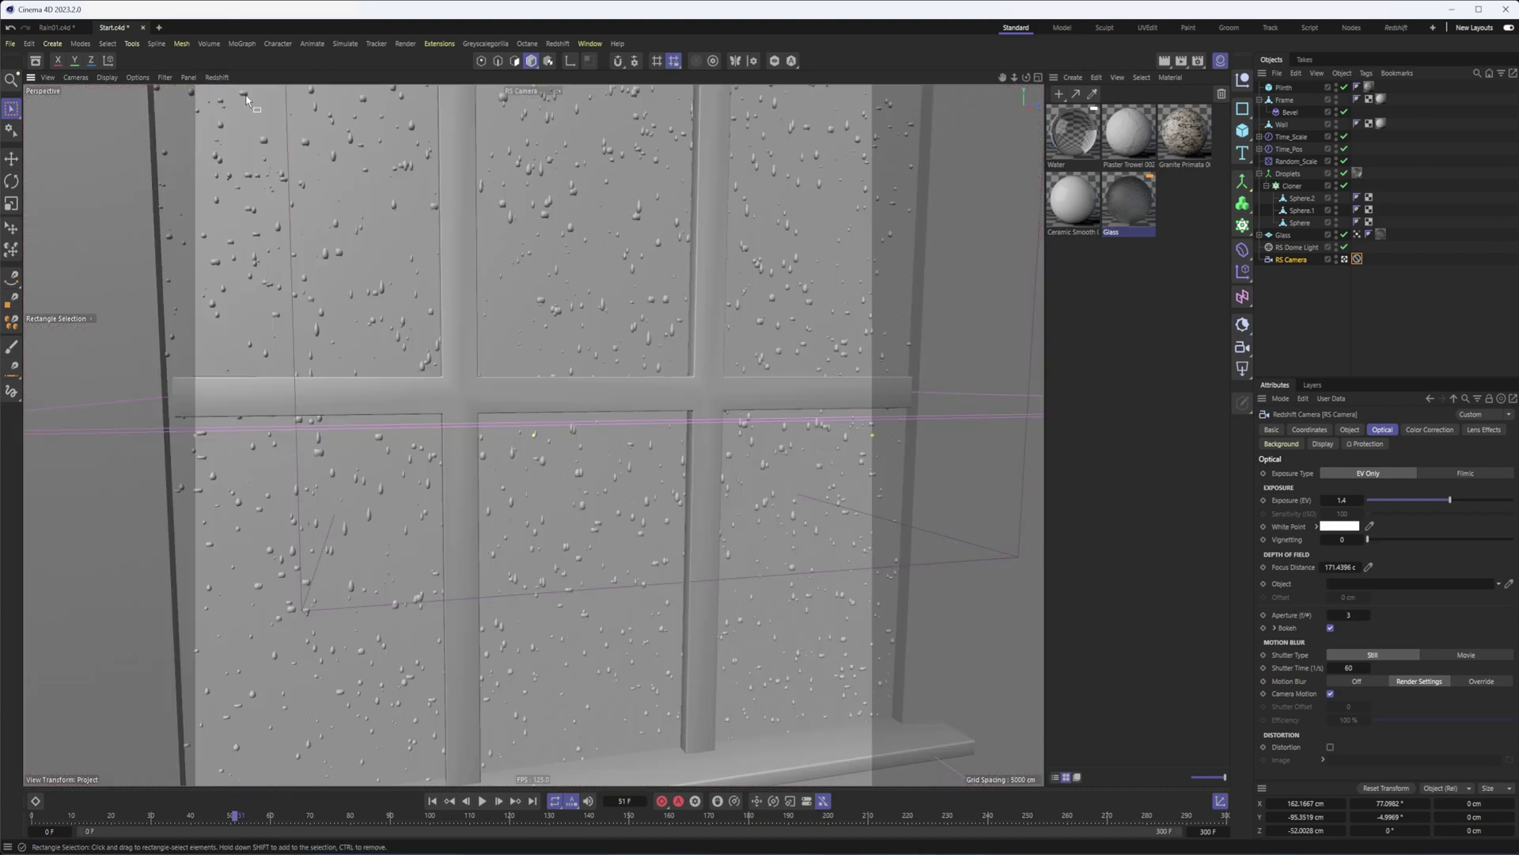
pyautogui.press('e')
pyautogui.click(708, 391)
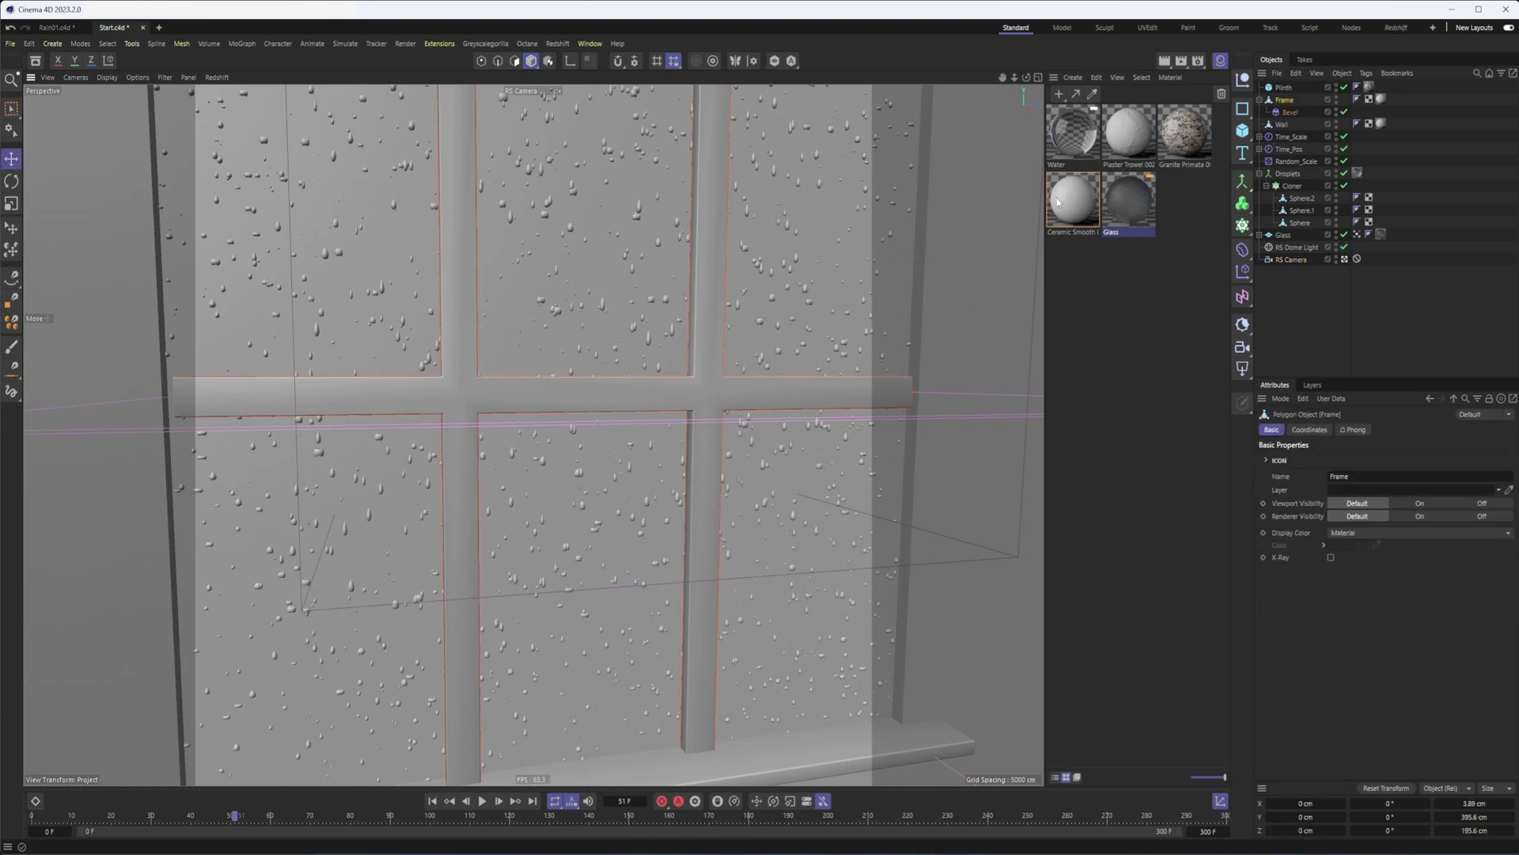
pyautogui.click(1076, 203)
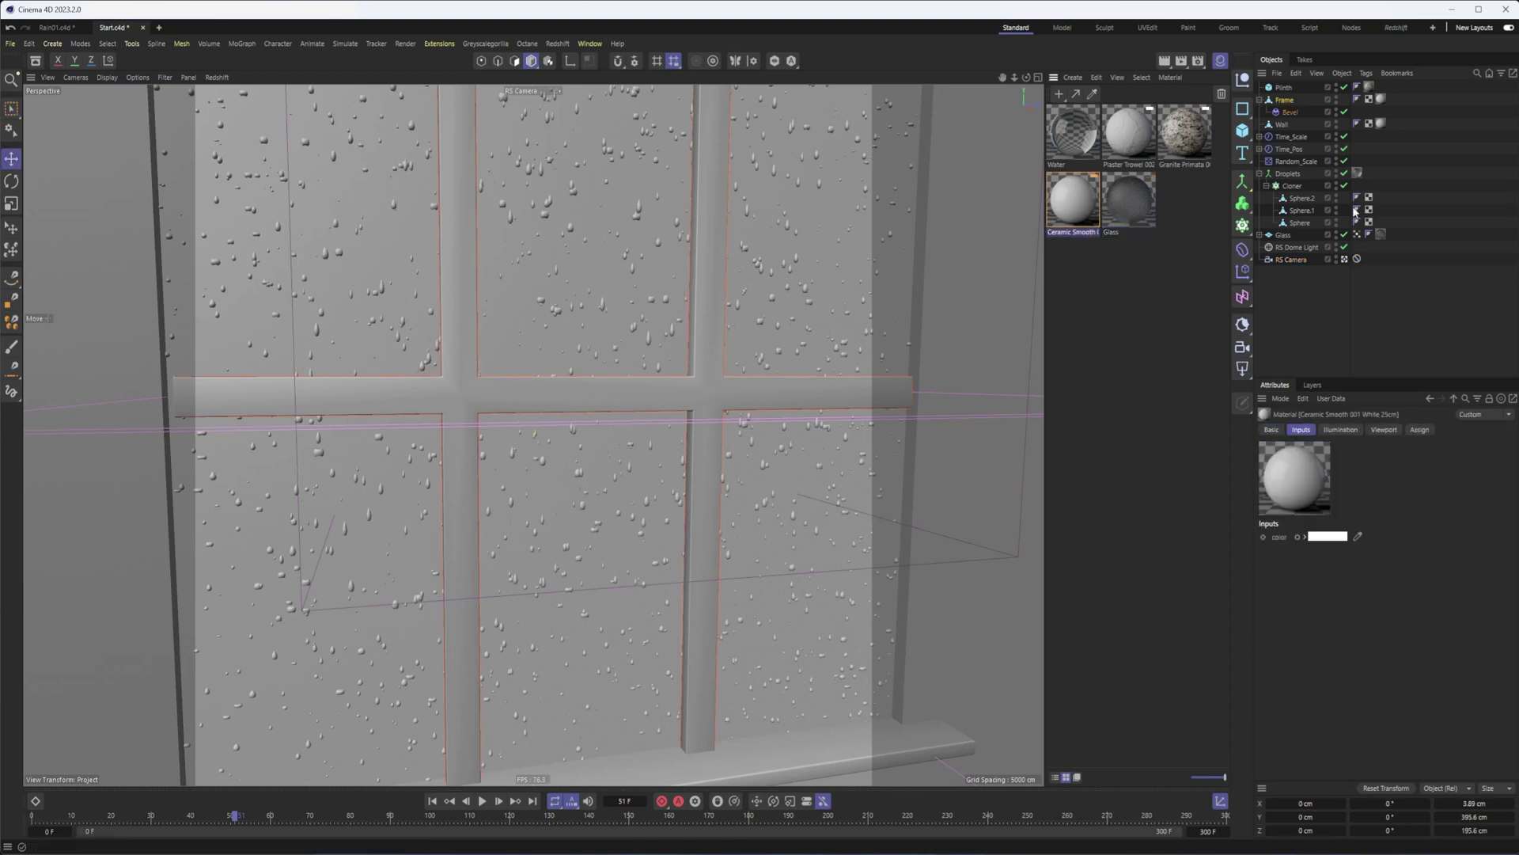
pyautogui.click(1381, 100)
pyautogui.click(1368, 487)
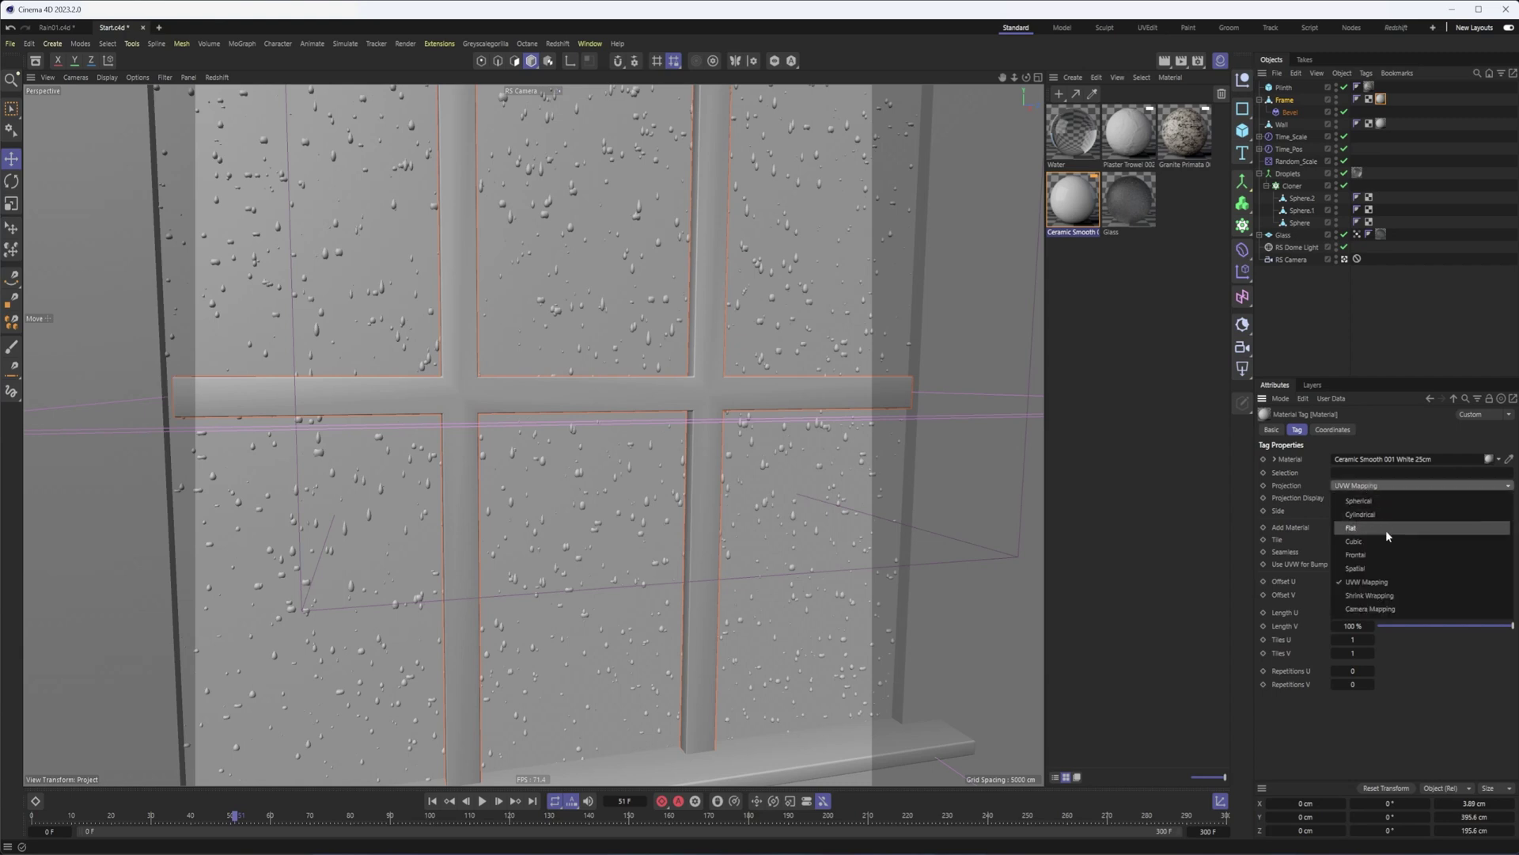
pyautogui.click(1380, 529)
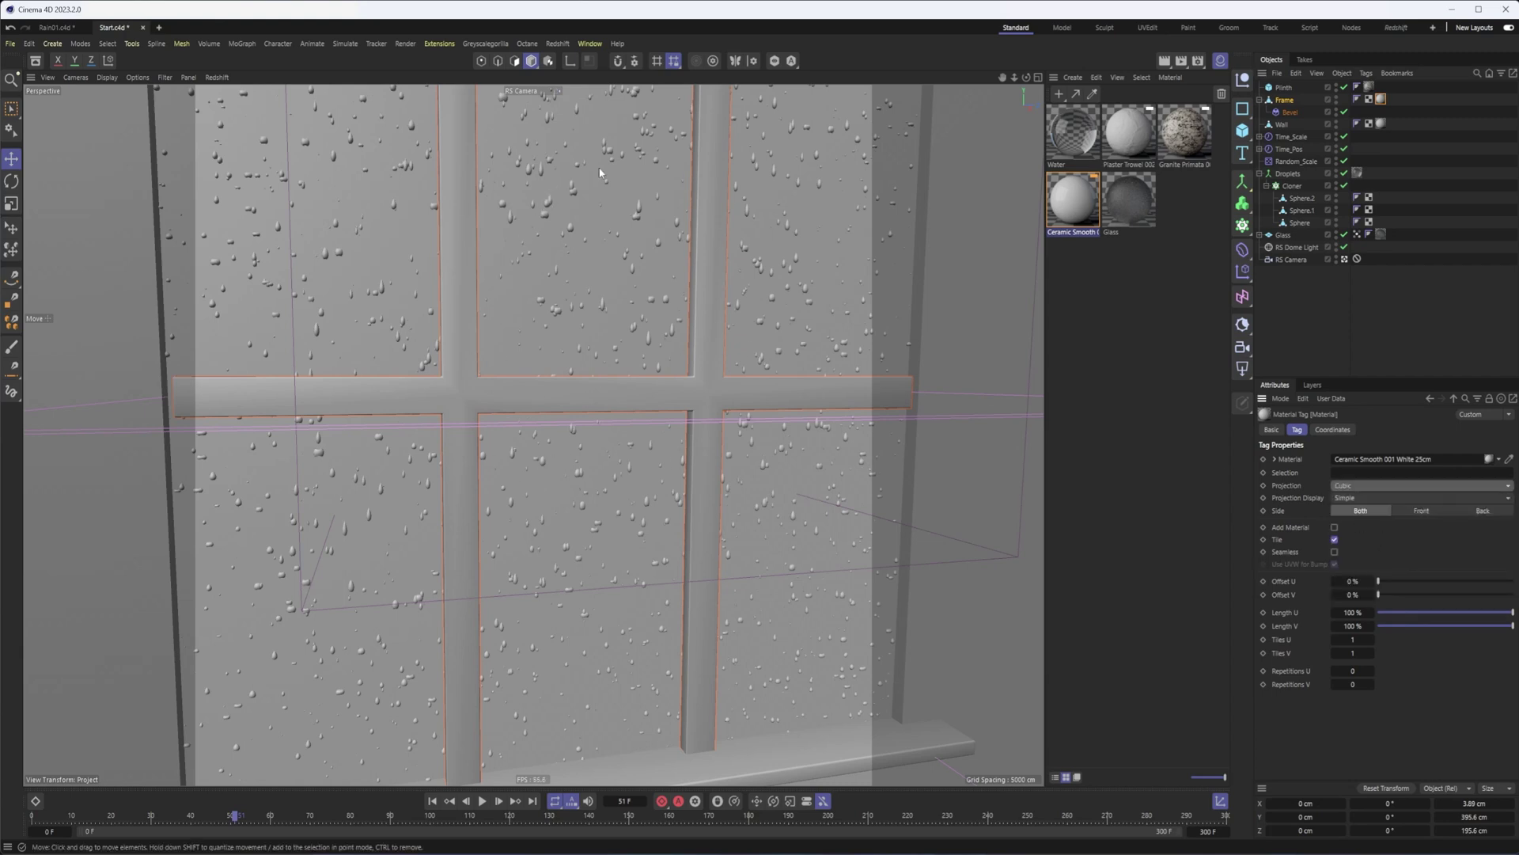
# - Play the animation in the viewport and disable the Droplets object
pyautogui.click(483, 801)
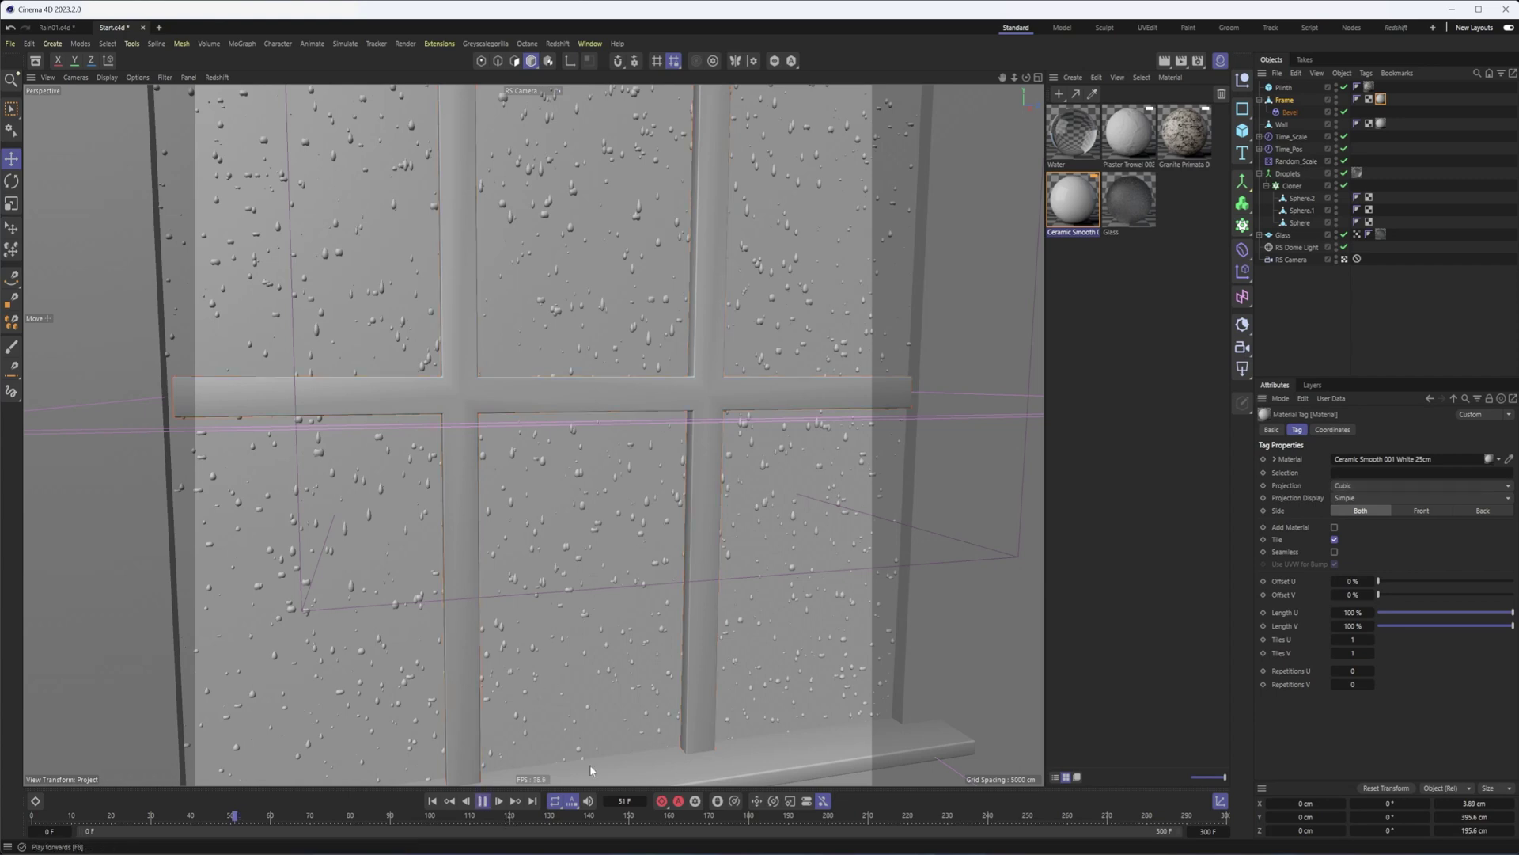
pyautogui.click(1345, 173)
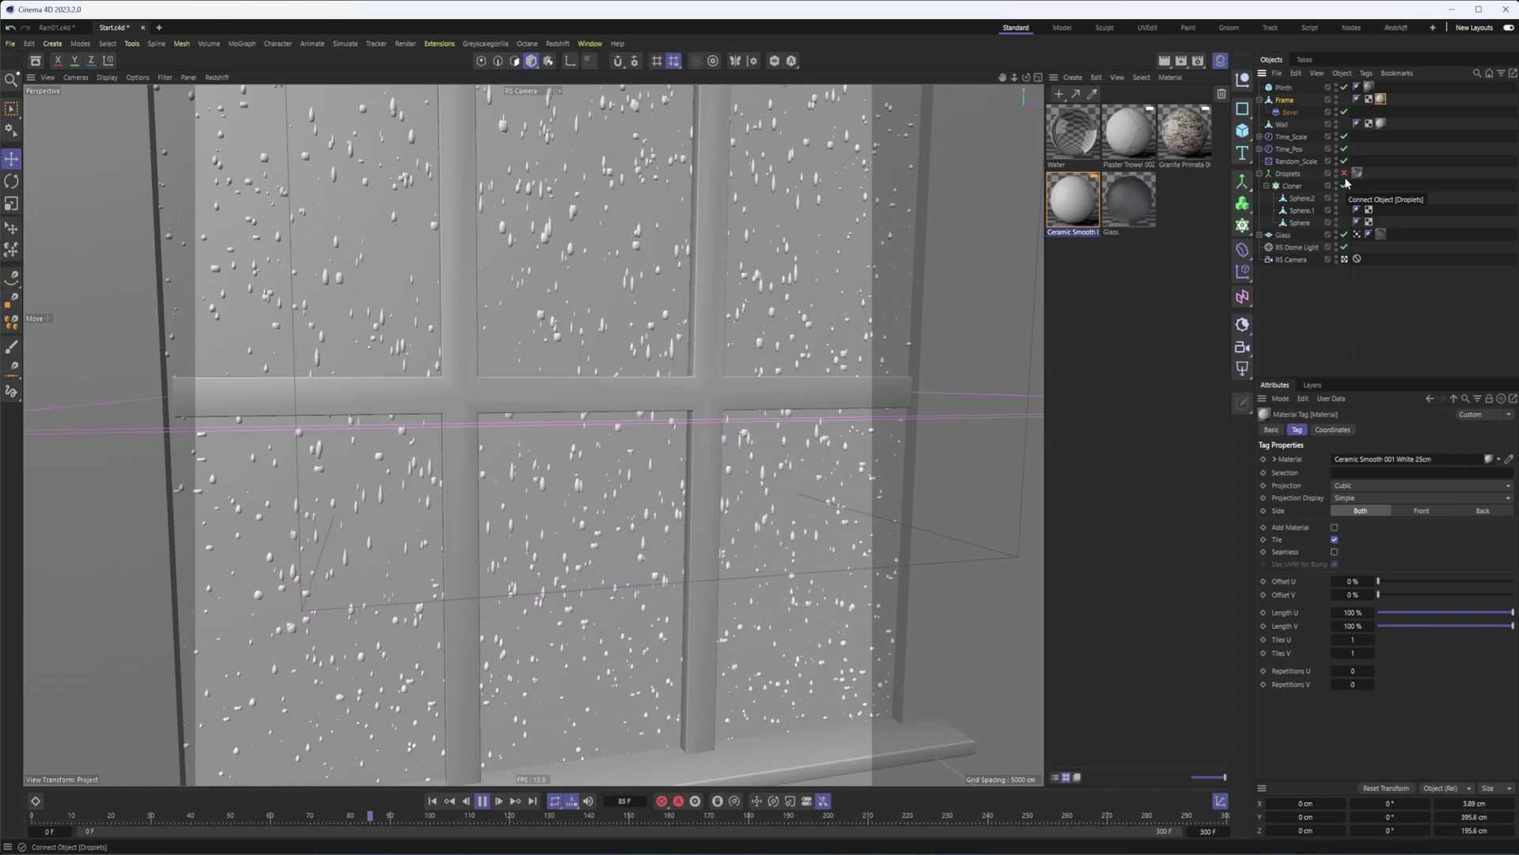